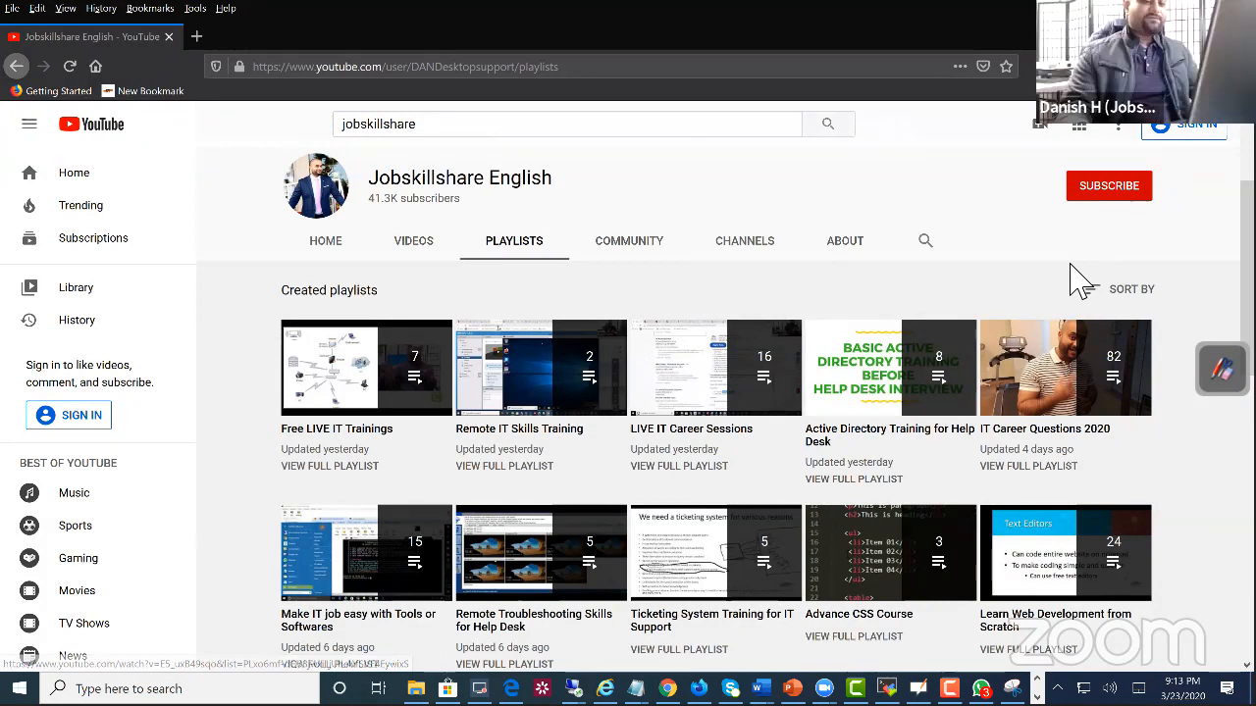
Step: Look over the channel's created playlists, and switch to Word to view the 22121 resume(1).docx document
scroll(853, 554, "down", 2)
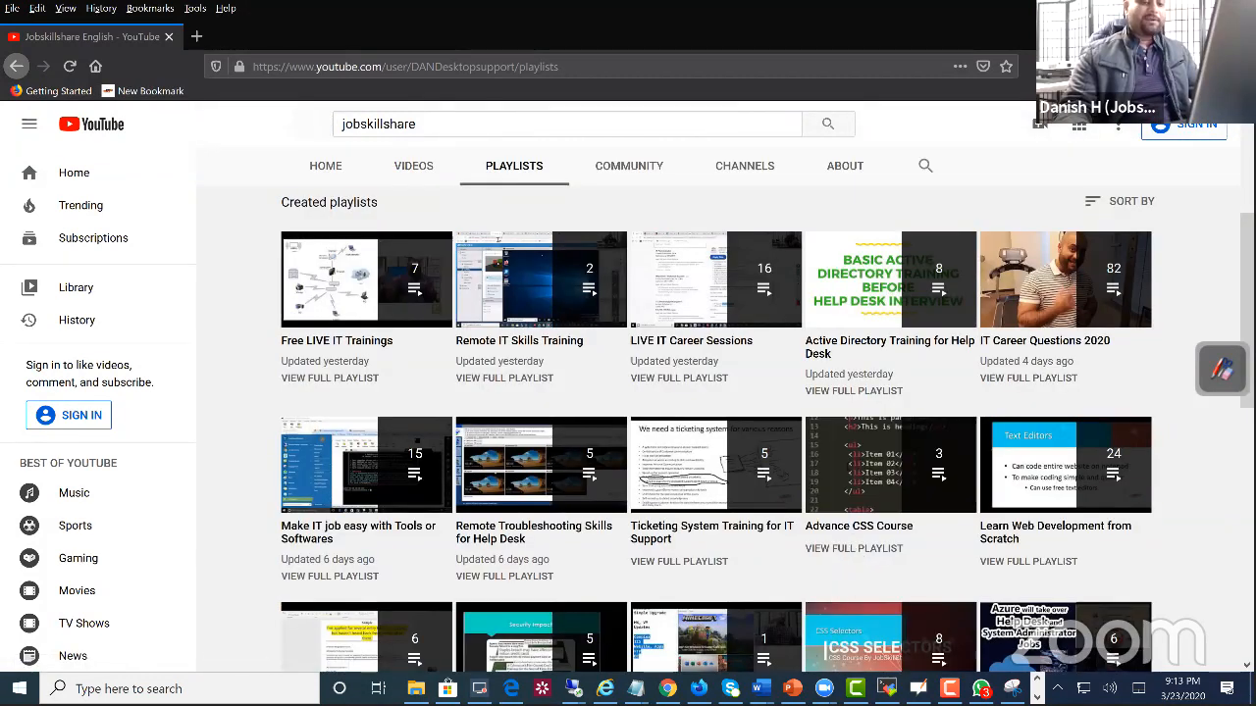
mouse_move(756, 688)
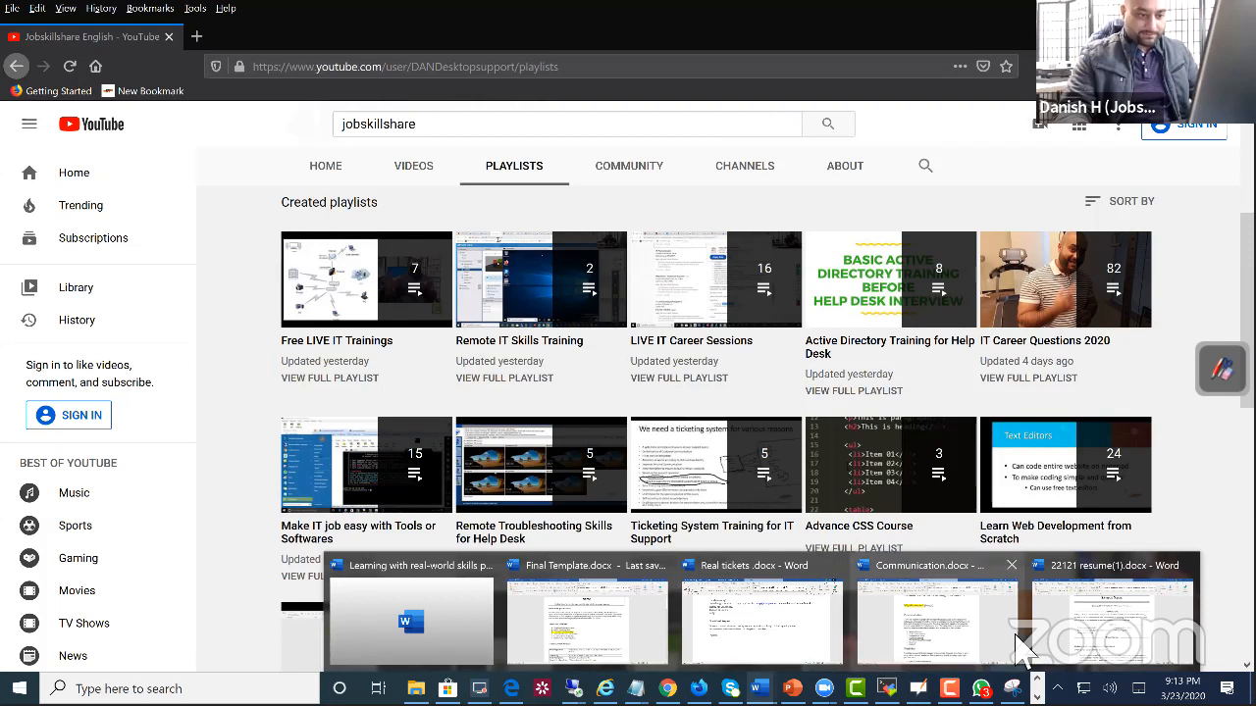
mouse_move(1073, 638)
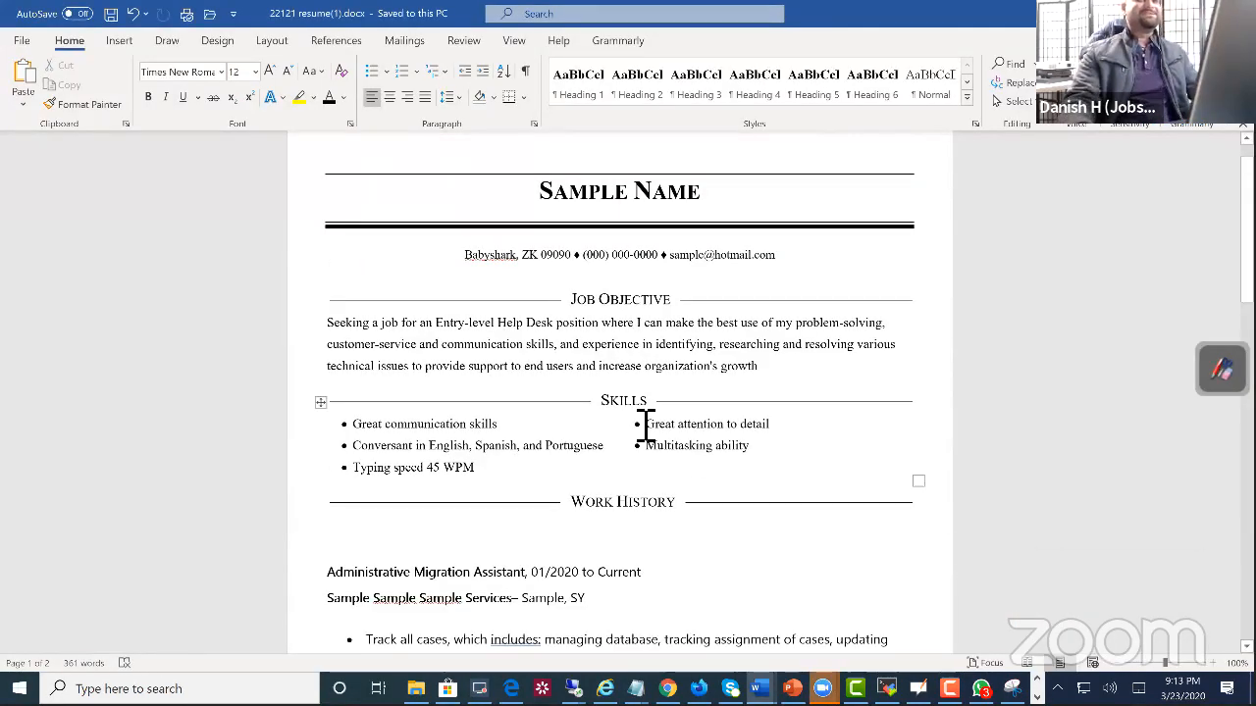
scroll(644, 421, "up", 1)
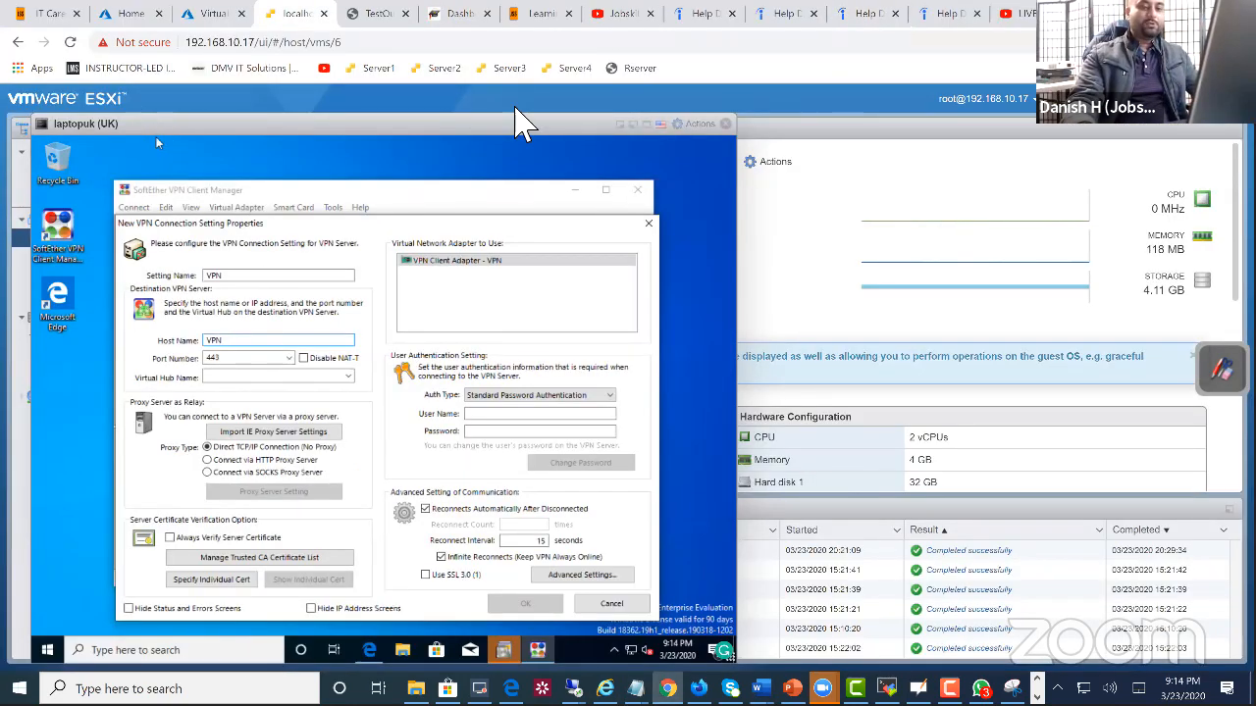
Step: Move the laptopuk console aside and highlight the Education & Experience Requirements in the Indeed Help Desk Specialist – Entry Level posting
left_click_drag(157, 144, 480, 128)
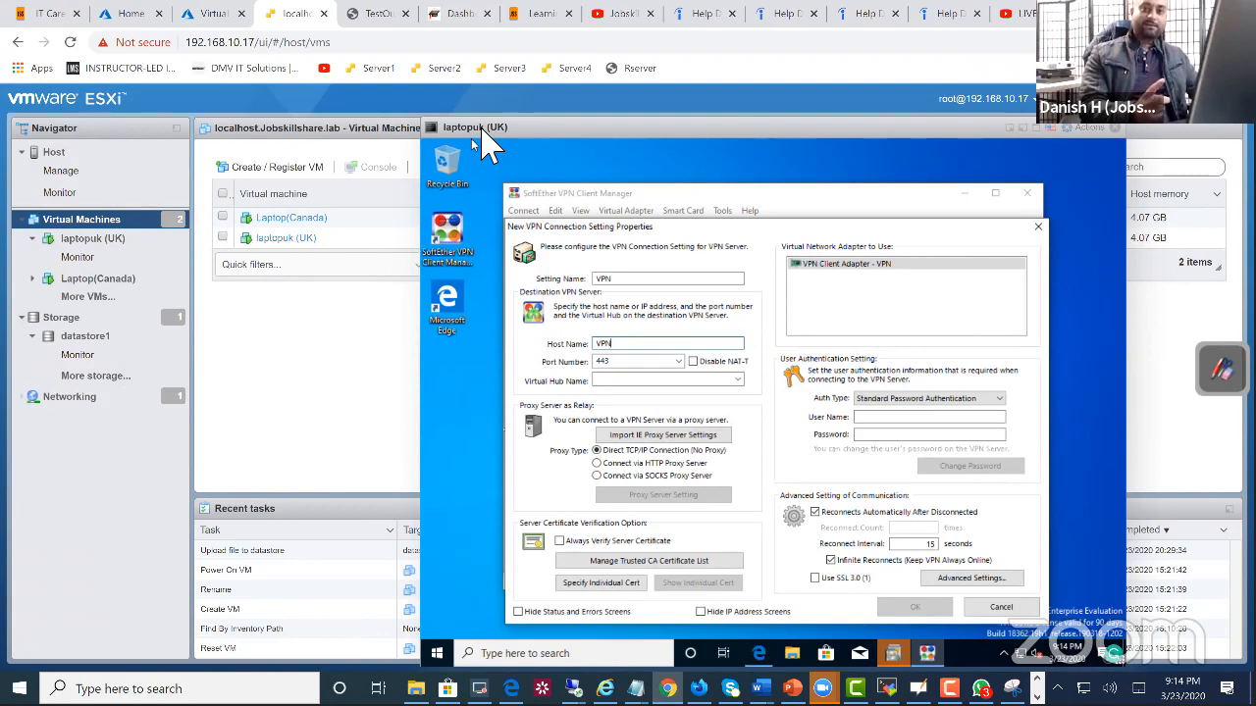
left_click(694, 14)
left_click_drag(802, 437, 652, 407)
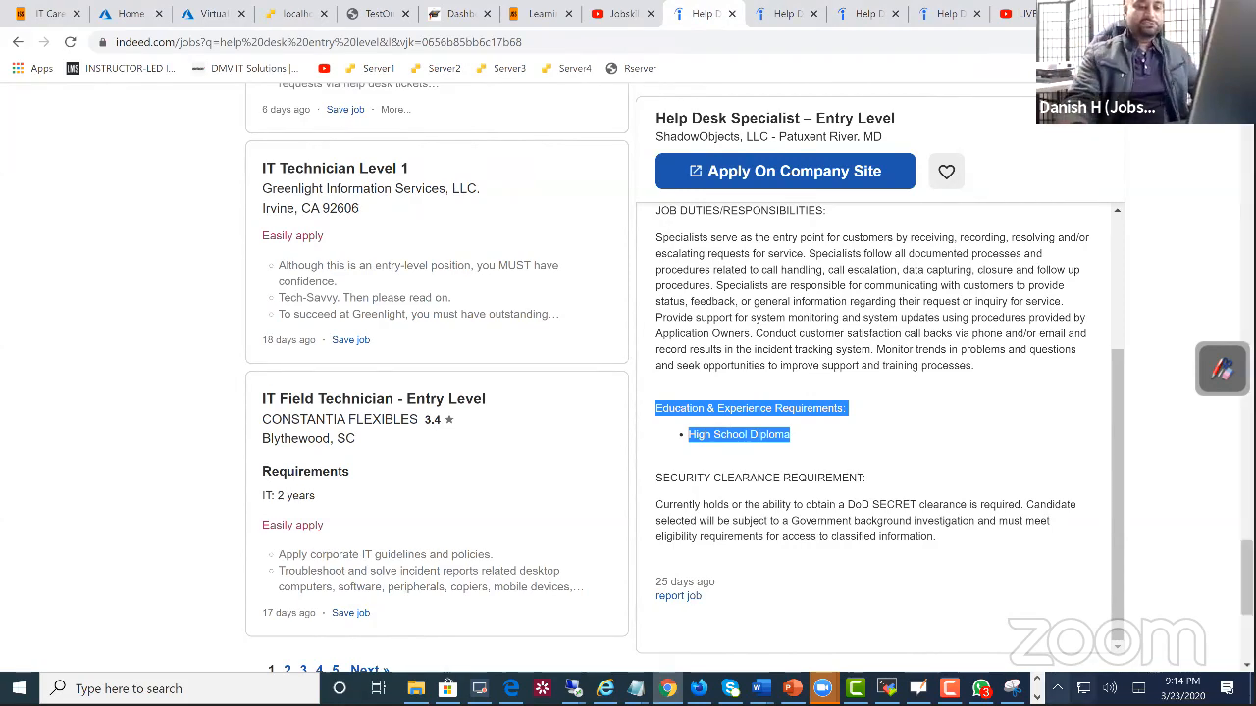
Step: Return to 22121 resume(1).docx in Word and highlight its Job Objective section and its Skills list
left_click(759, 689)
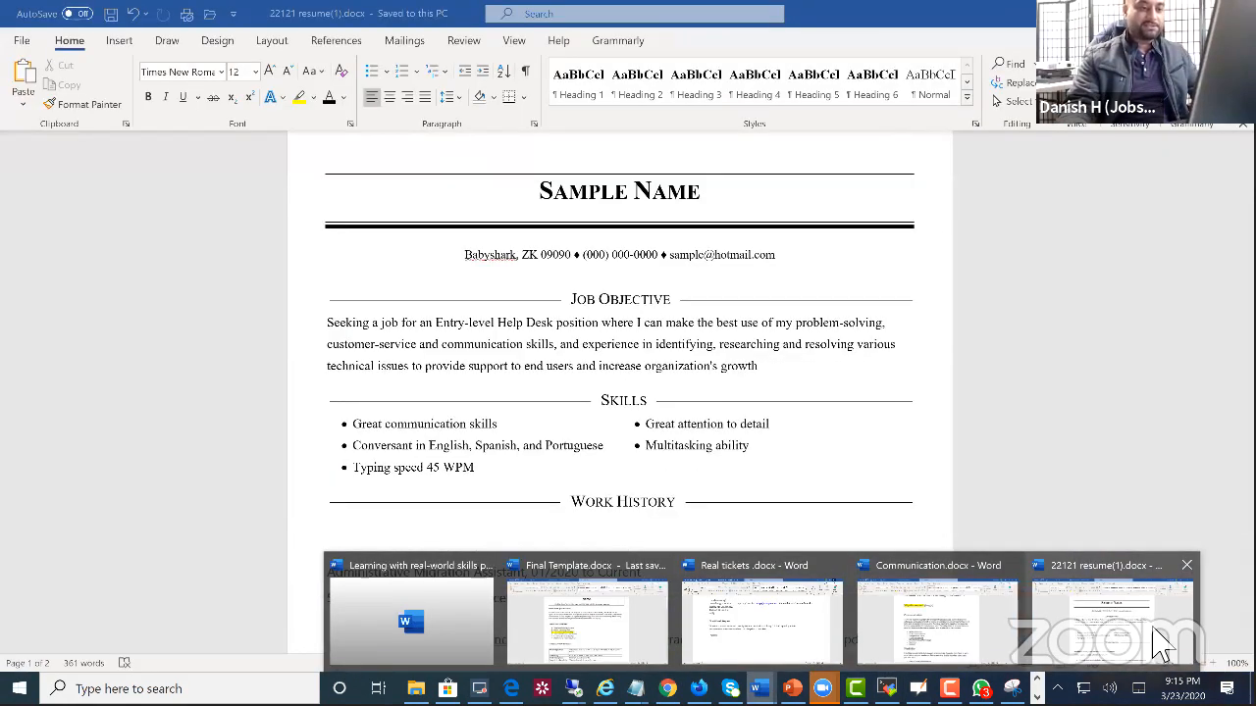
left_click(1160, 643)
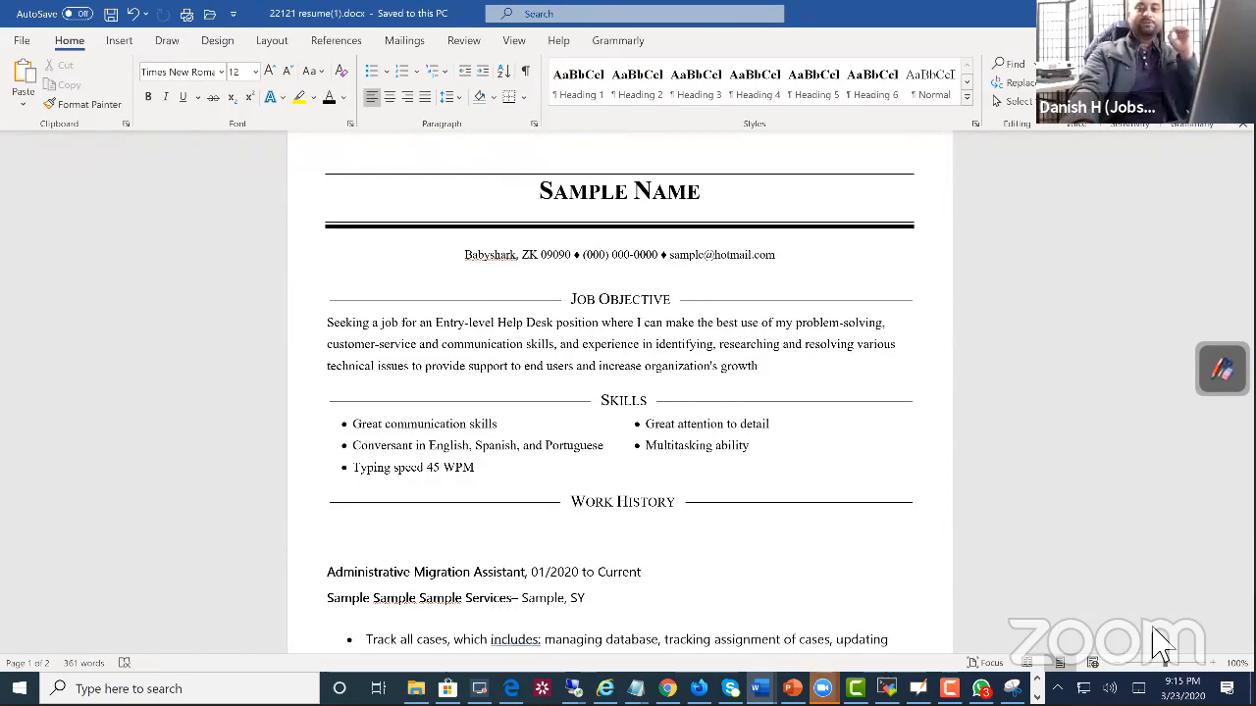
left_click_drag(760, 366, 559, 312)
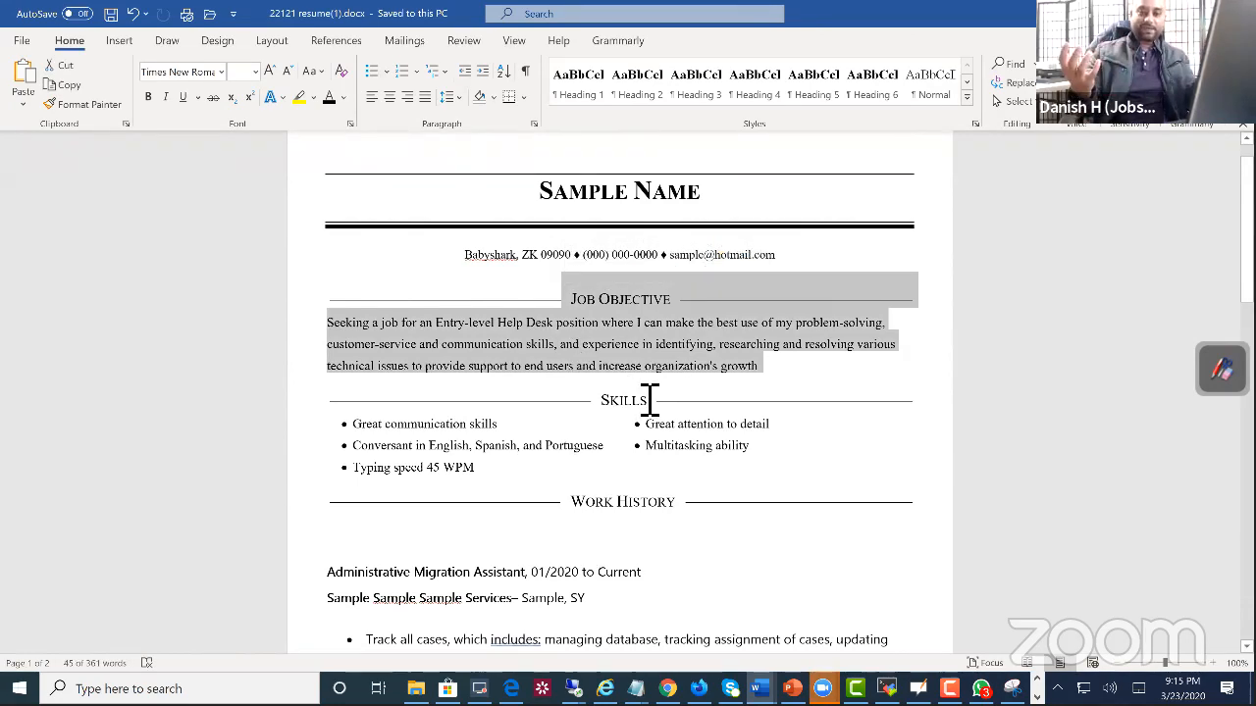
left_click_drag(687, 486, 404, 453)
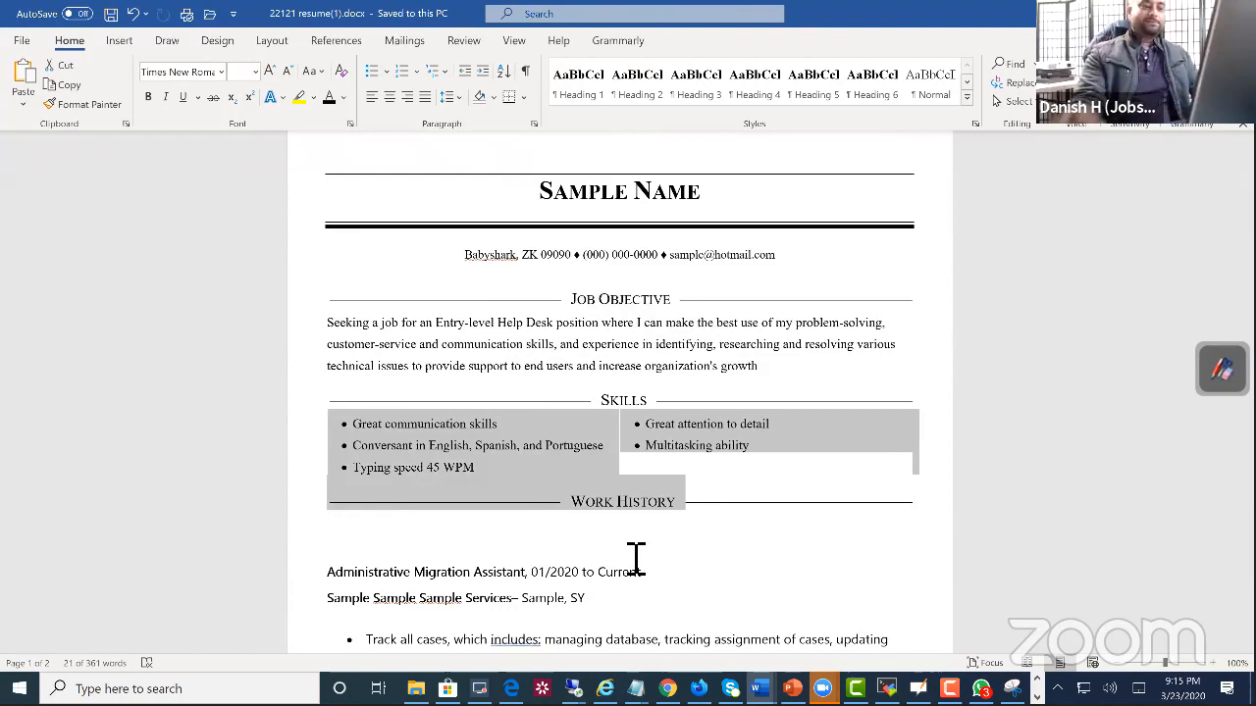
Step: Highlight "Entry-level Help Desk" in the job objective and the "Great communication skills" bullet in the Skills section
left_click(552, 342)
left_click_drag(435, 323, 555, 323)
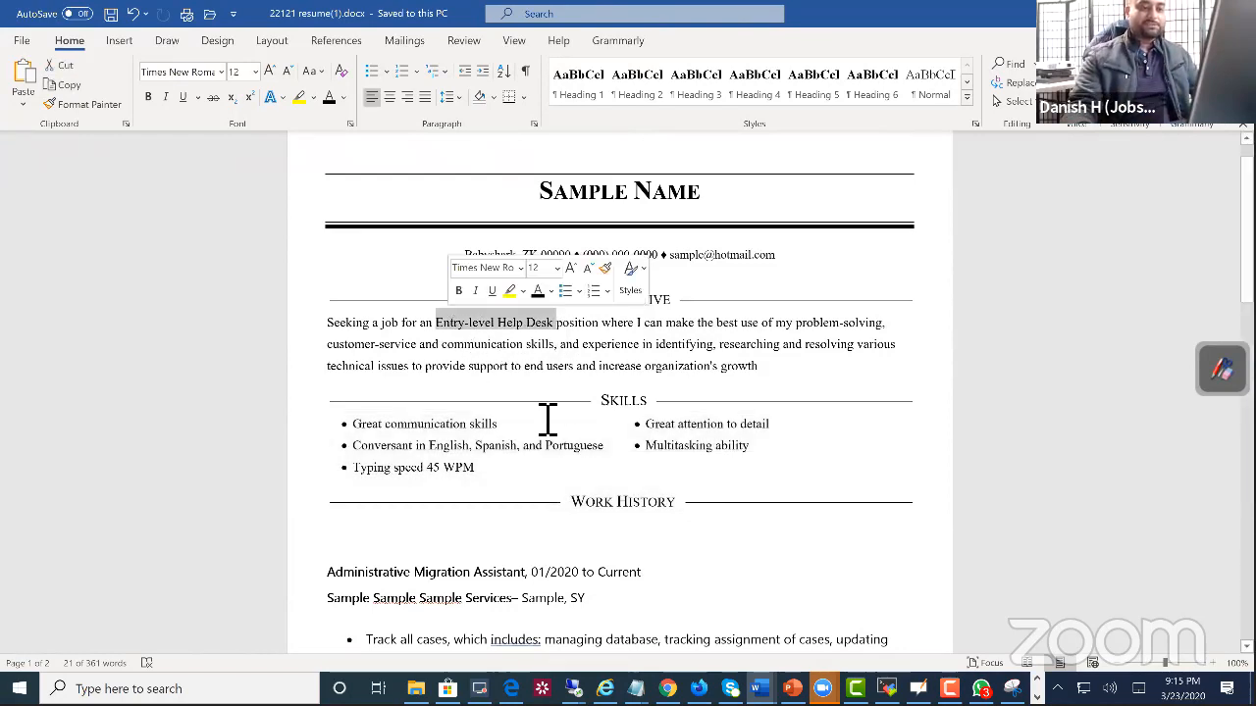
scroll(560, 429, "down", 3)
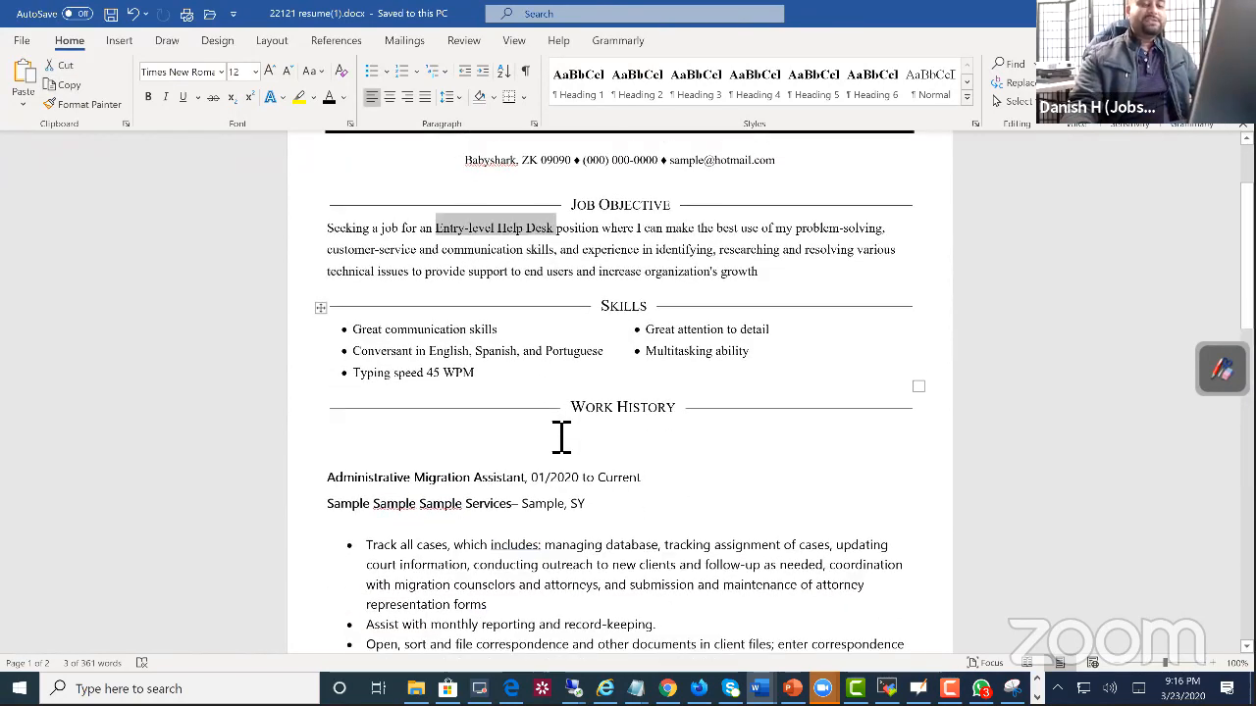
scroll(561, 436, "up", 2)
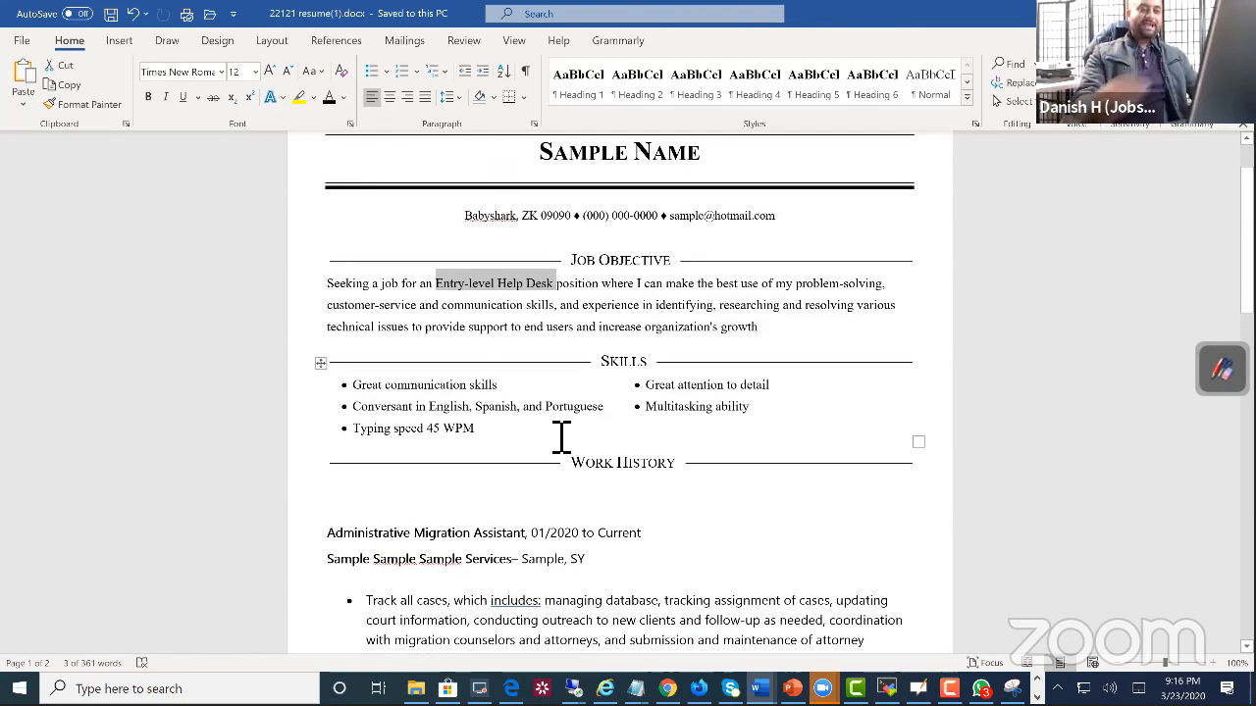
left_click_drag(345, 424, 369, 405)
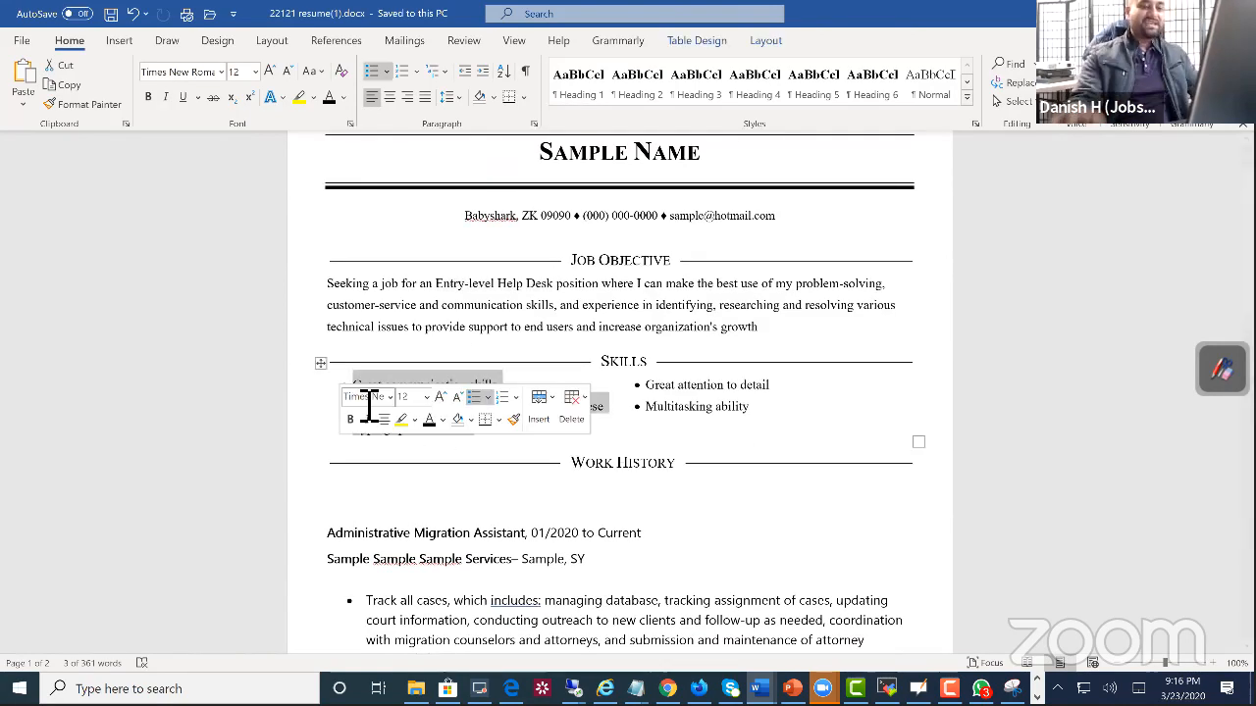
left_click(520, 408)
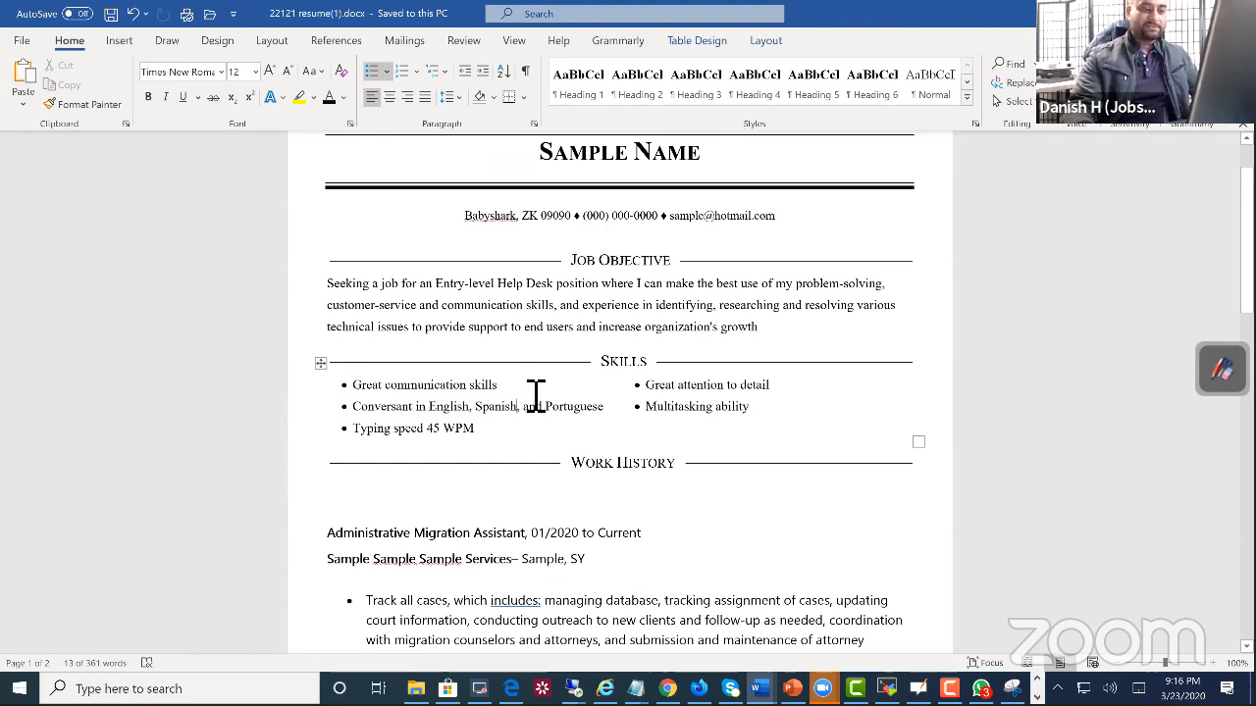
left_click_drag(534, 395, 352, 391)
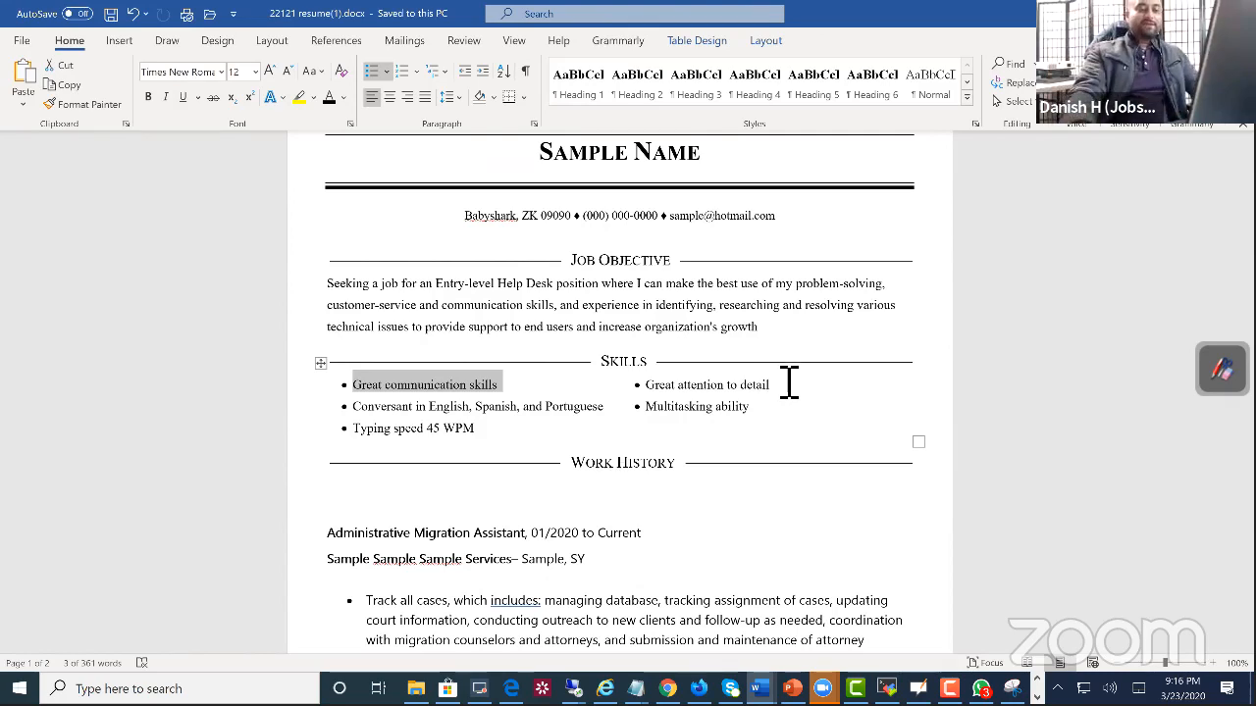
Step: Highlight the Administrative Migration Assistant duties in the work history and compare them with the resume's upper sections
scroll(791, 382, "down", 5)
scroll(790, 382, "down", 2)
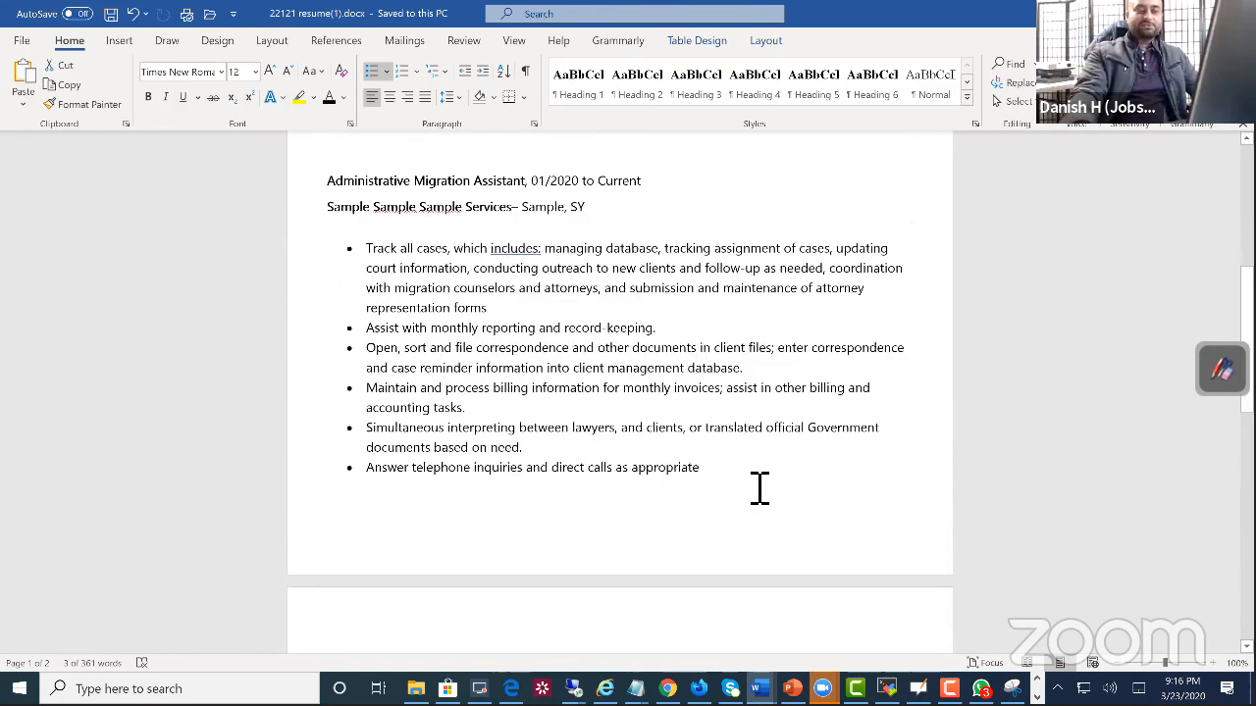
left_click_drag(757, 487, 364, 297)
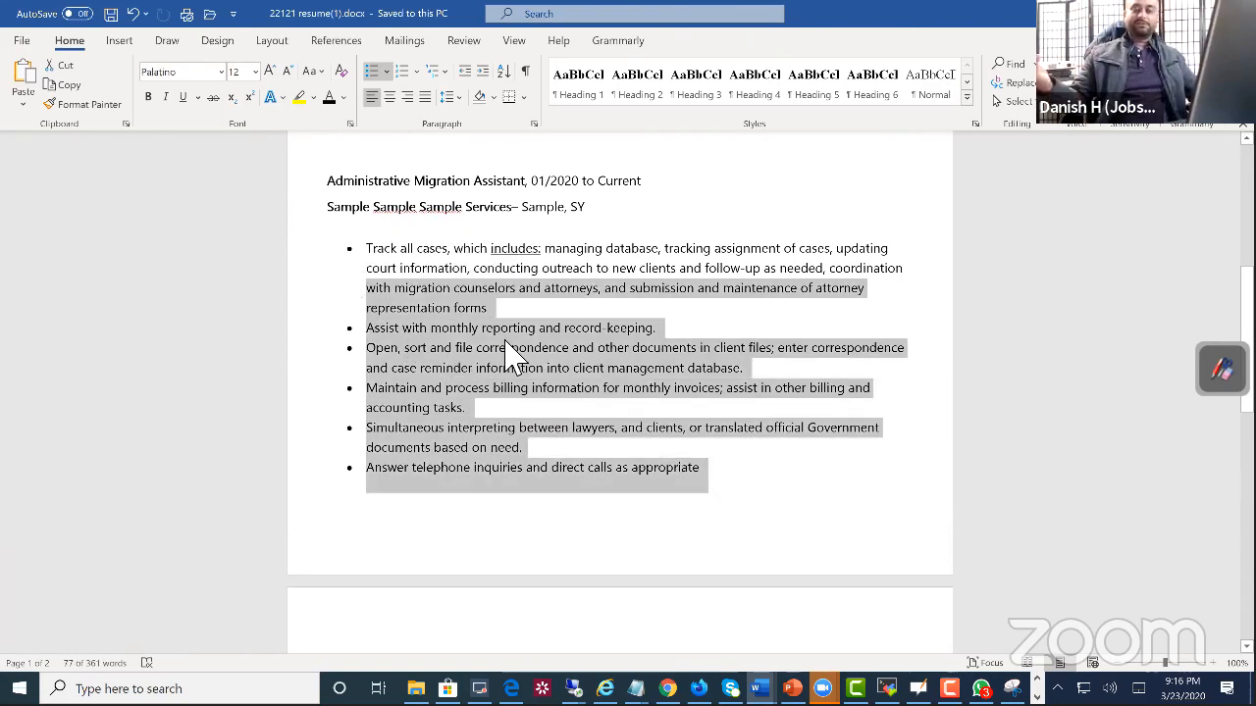
scroll(706, 343, "up", 2)
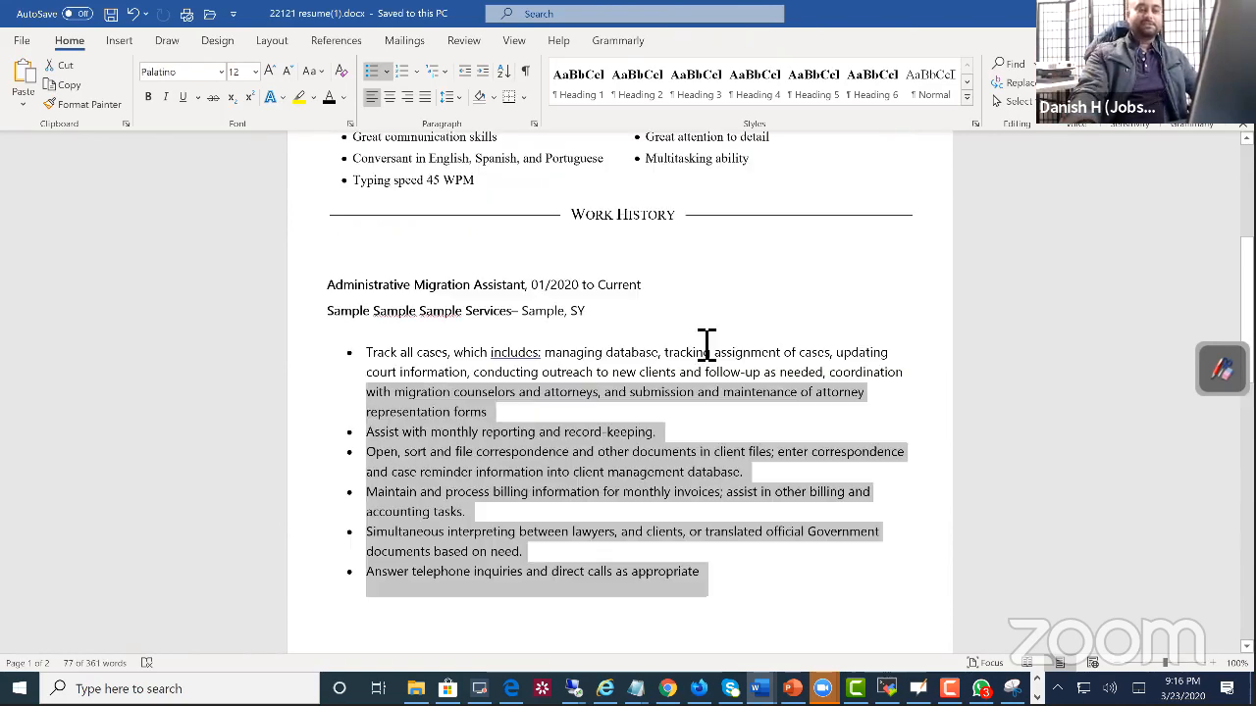
scroll(706, 343, "up", 3)
left_click_drag(379, 252, 535, 378)
Step: Review the resume's second page and highlight the Certifications section with its CompTIA A+ entry
scroll(536, 378, "down", 13)
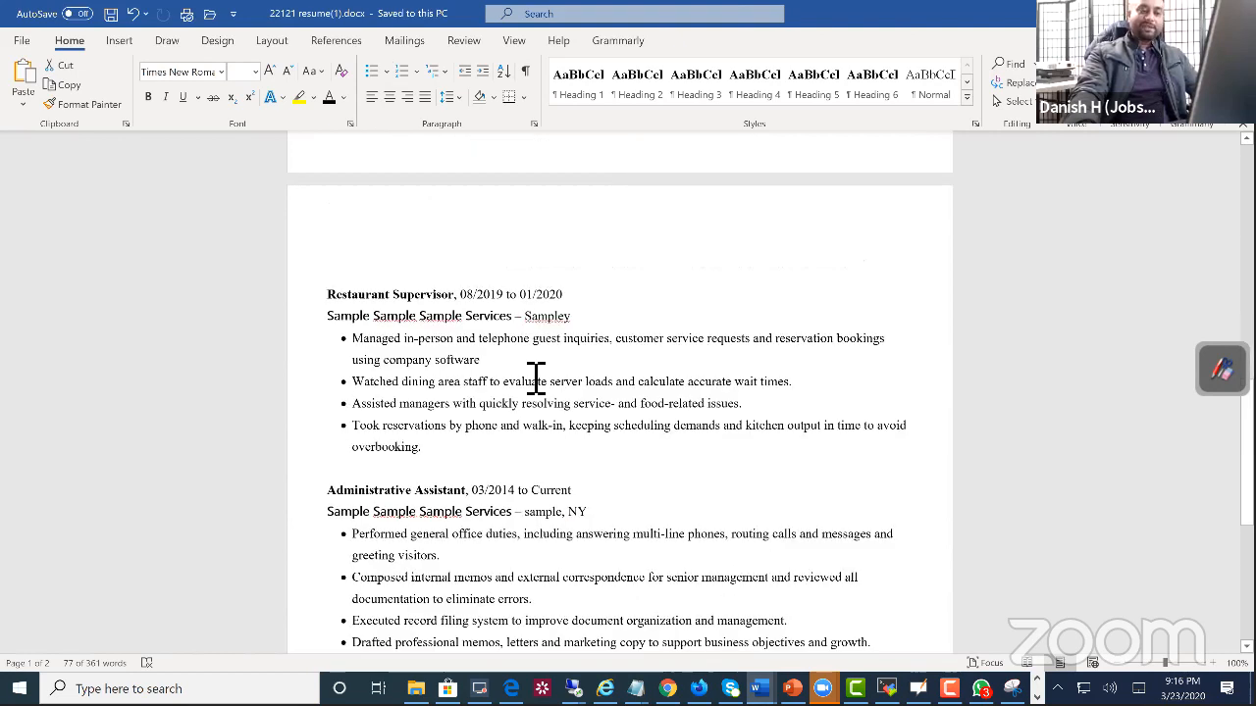
scroll(536, 379, "down", 8)
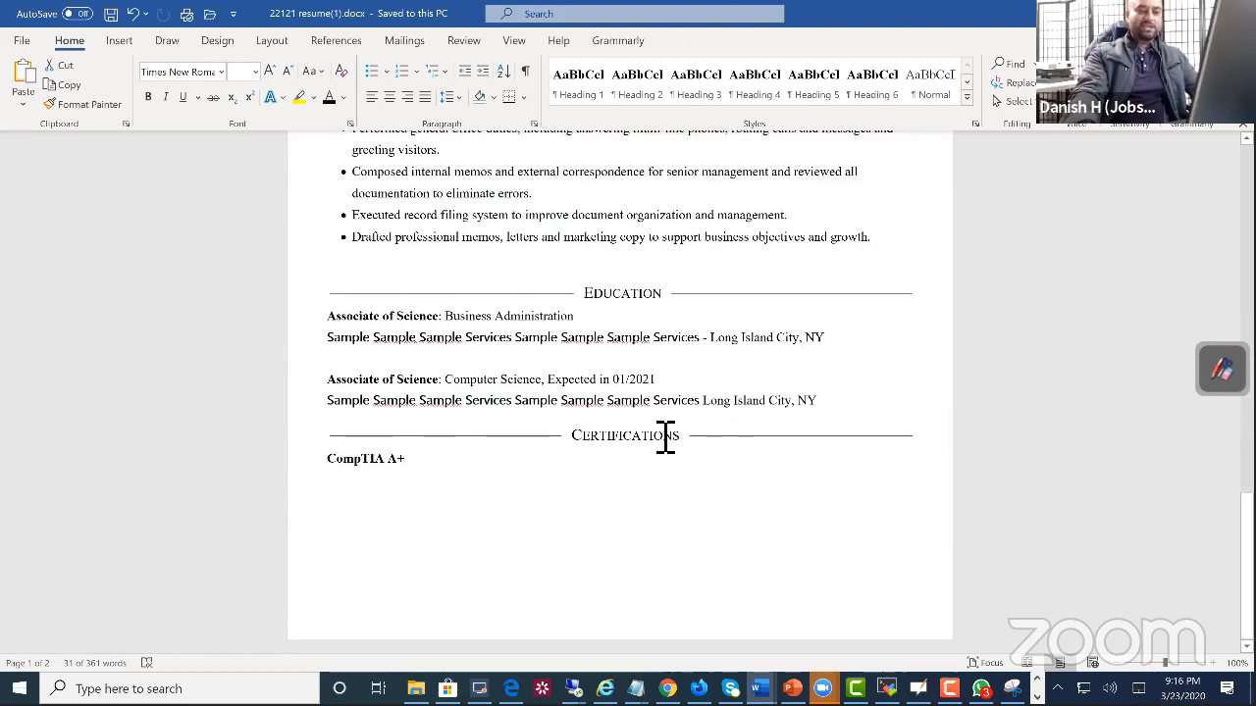
triple_click(340, 458)
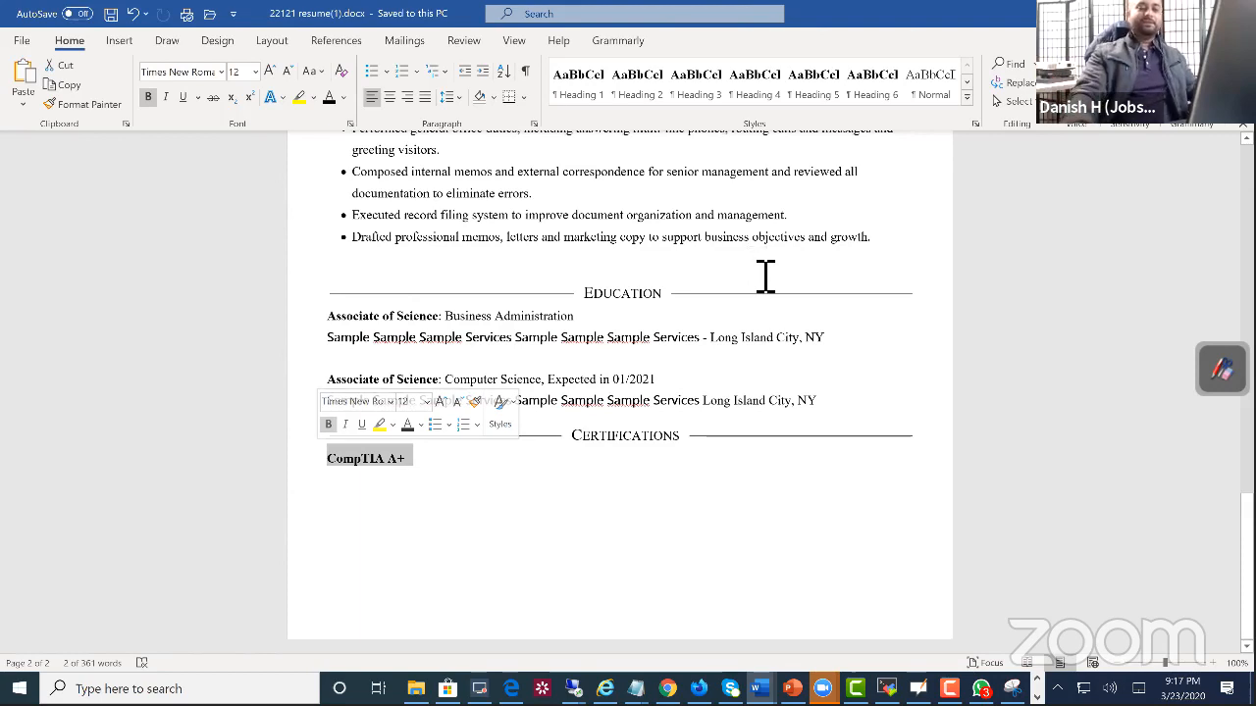
left_click_drag(420, 456, 358, 449)
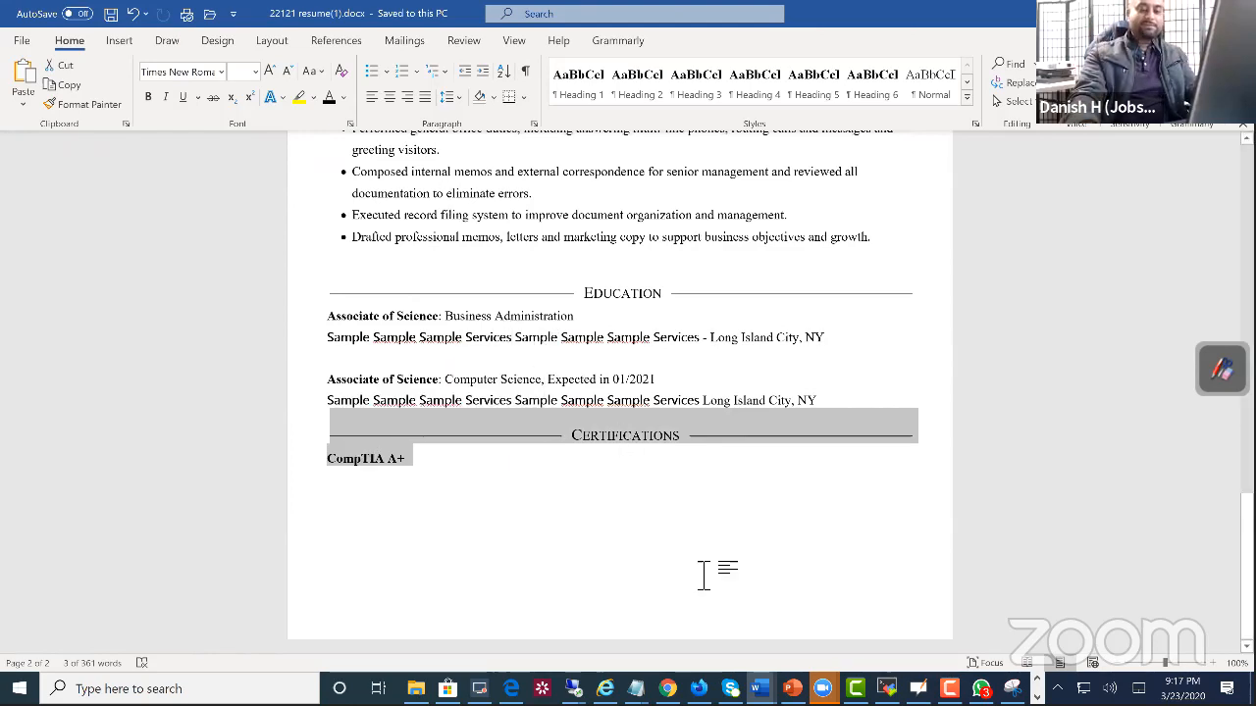
Step: Open the Final Template.docx document and examine its Areas of Expertise list and Technical/Computer Skills table
left_click(758, 689)
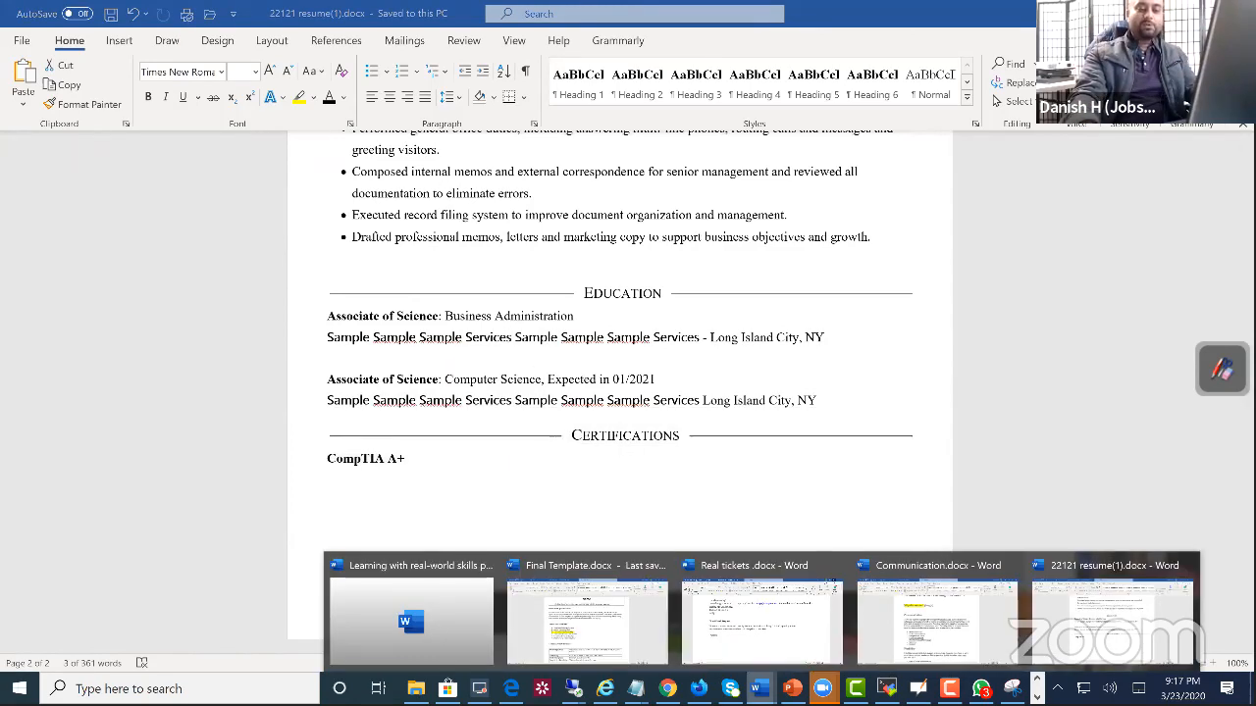
left_click(611, 648)
scroll(532, 471, "down", 1)
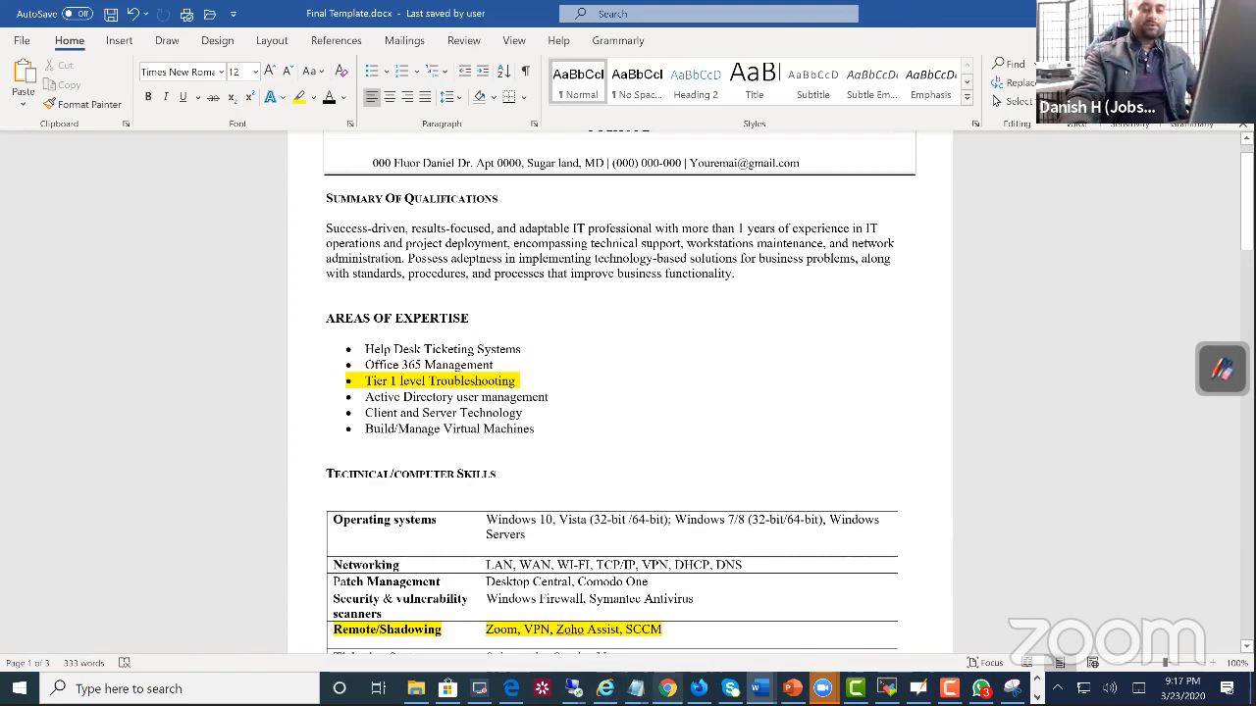
scroll(572, 412, "down", 3)
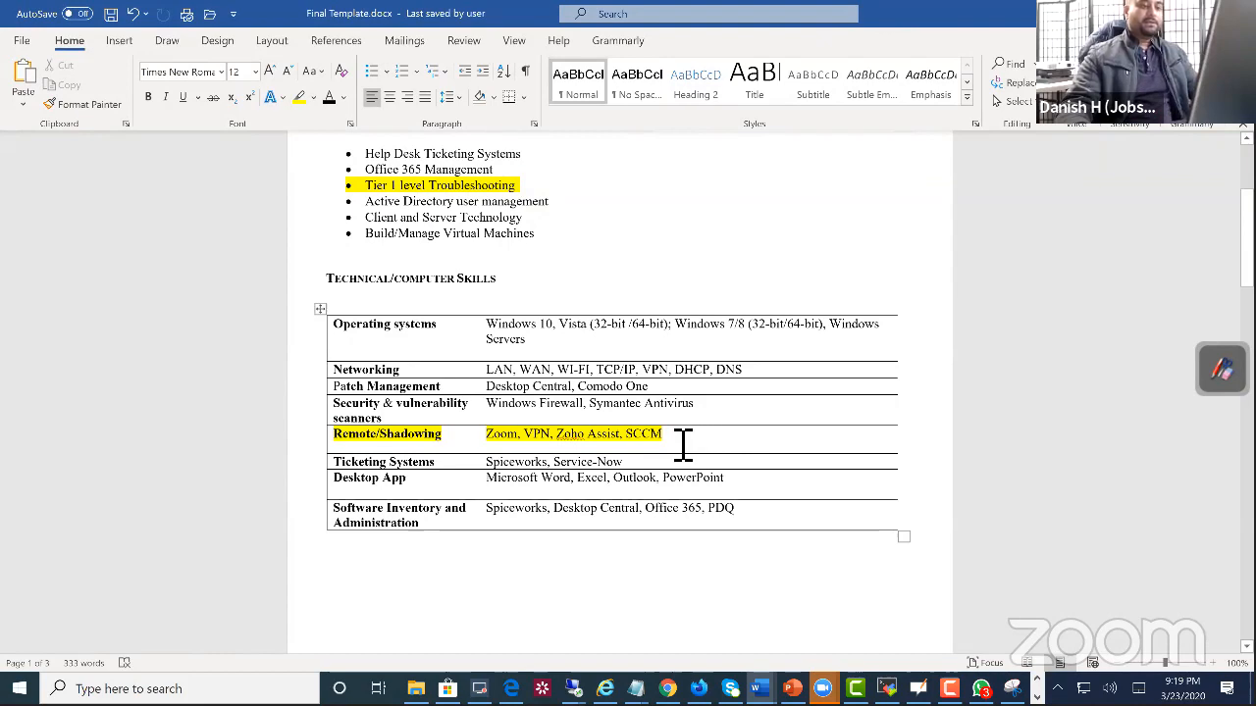
scroll(675, 432, "up", 2)
scroll(673, 432, "down", 1)
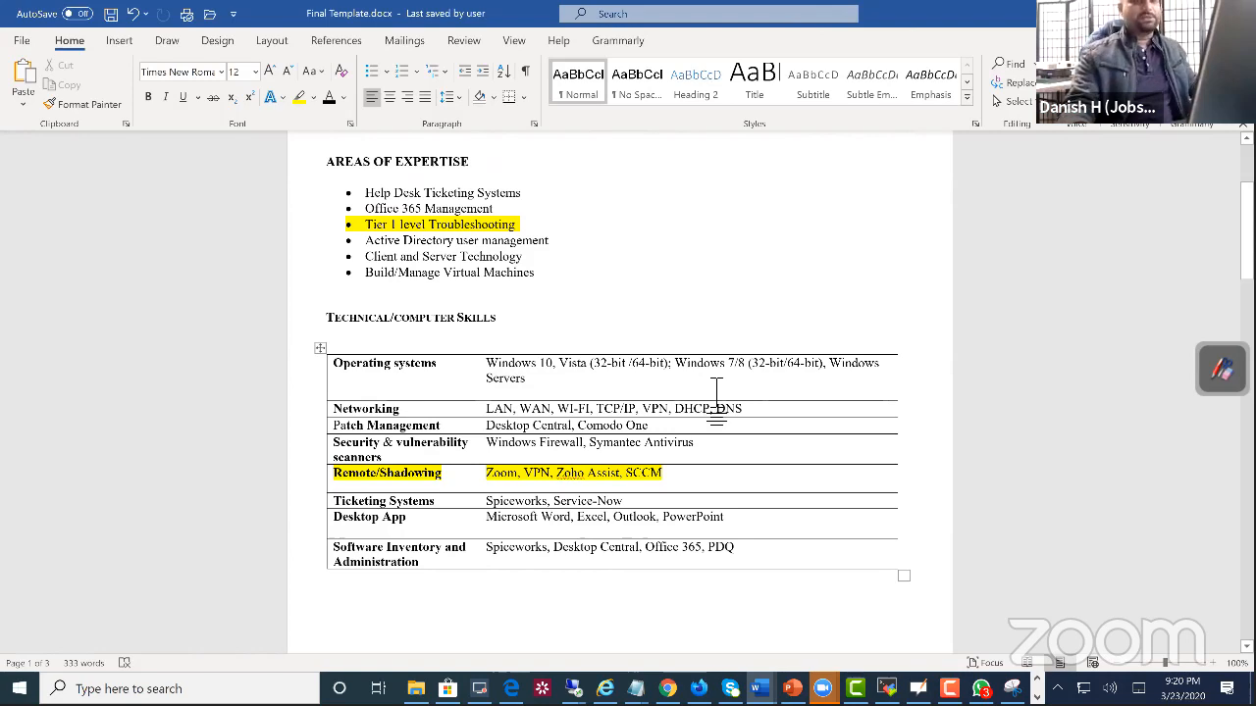
Step: Highlight the template's Academic Qualifications section and examine the IT Hands-on Training and Certifications entries
scroll(714, 406, "down", 5)
scroll(711, 406, "down", 10)
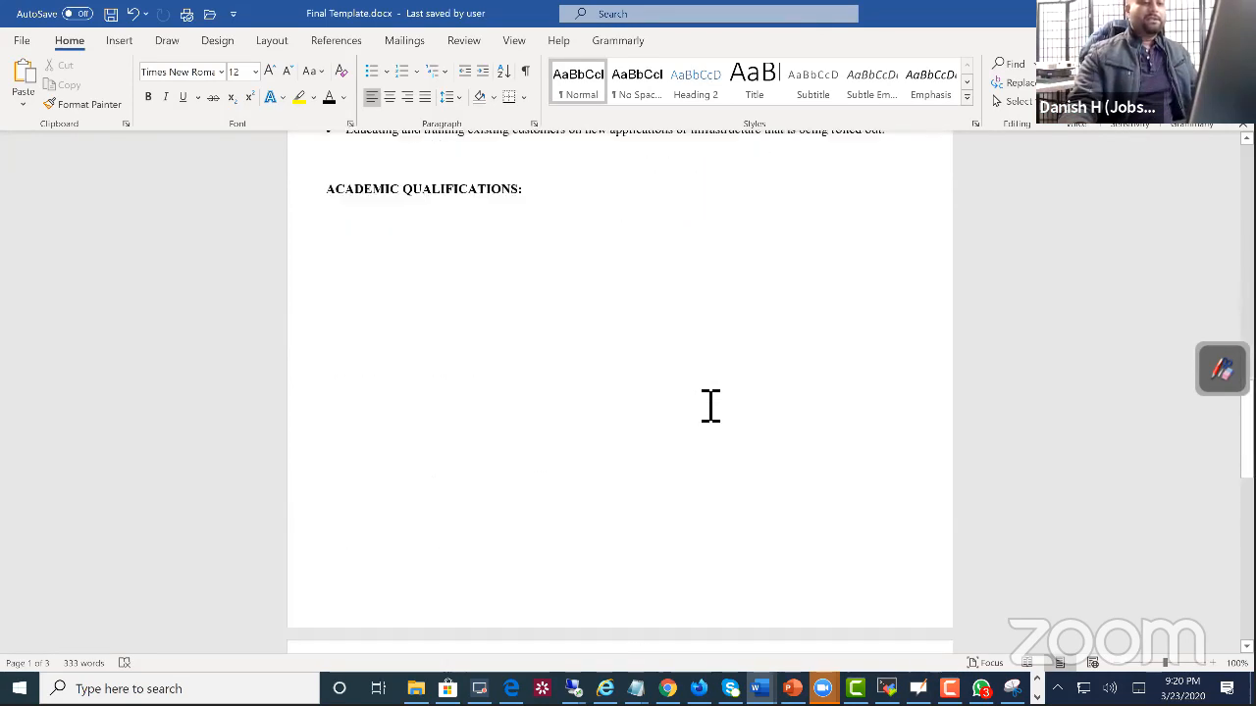
left_click_drag(326, 187, 572, 498)
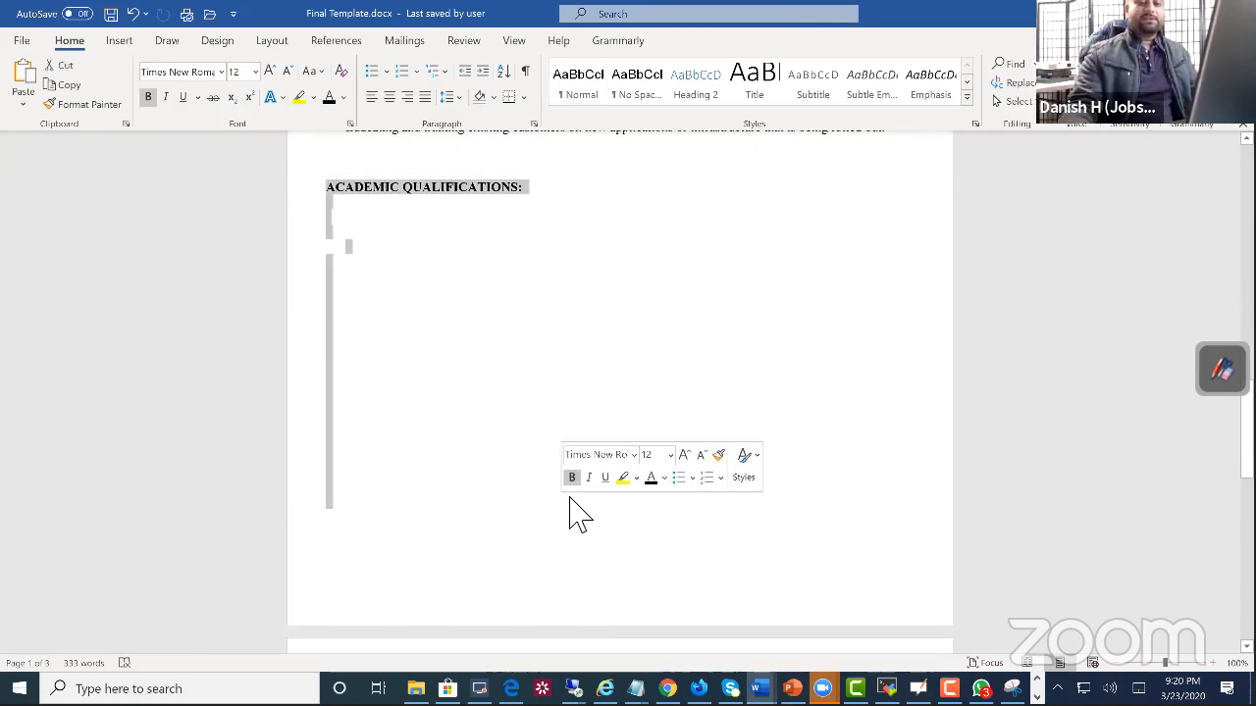
scroll(585, 510, "down", 6)
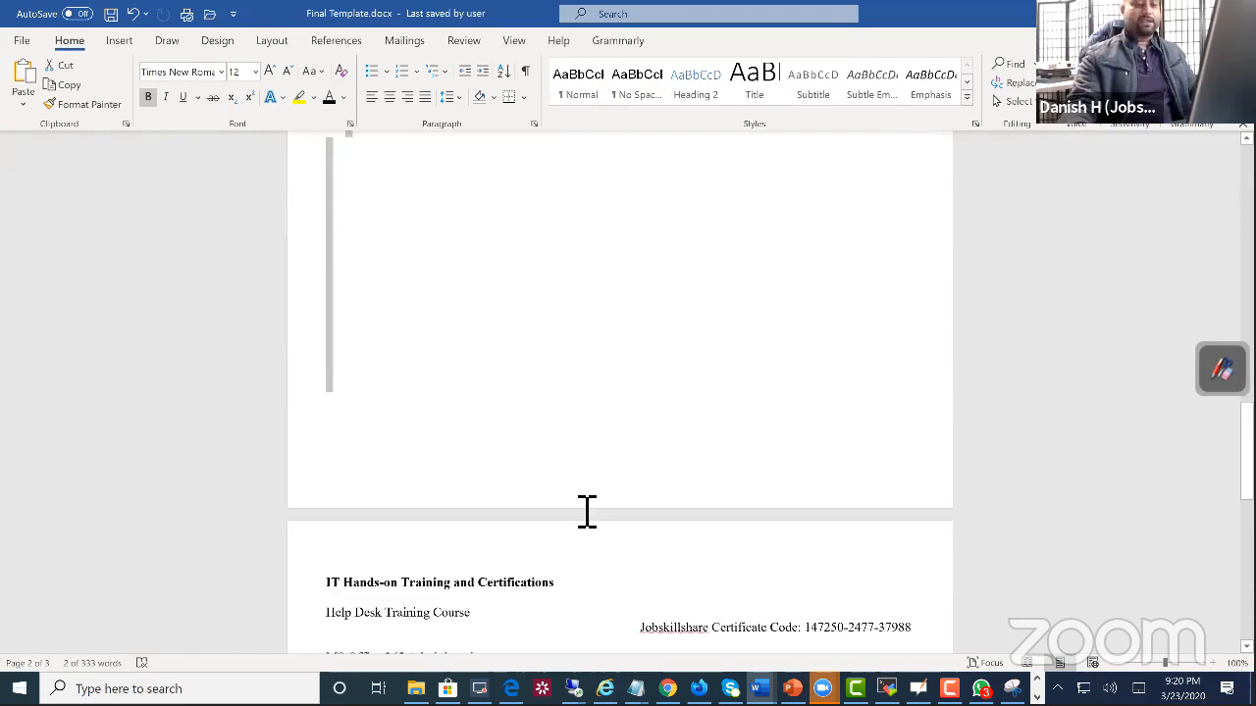
left_click_drag(381, 507, 329, 282)
left_click(452, 447)
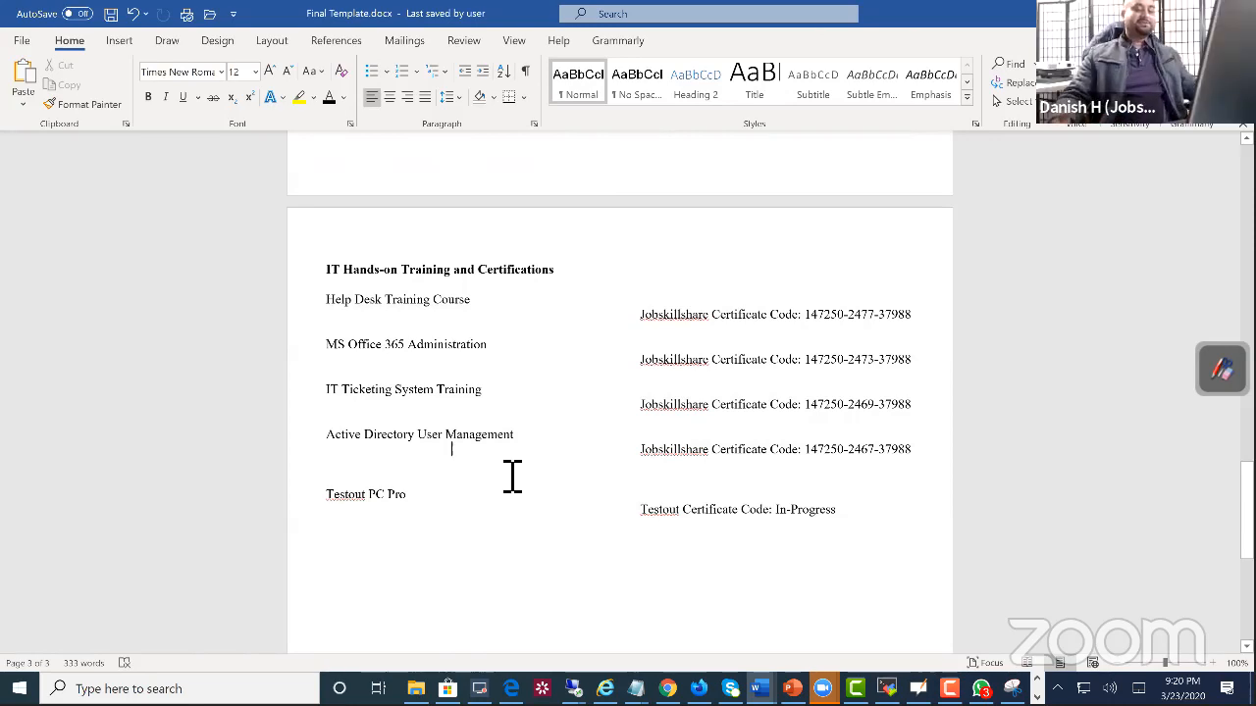
Step: Review the template's Professional Experience, technical skills table and Summary of Qualifications from the last page back to the first
scroll(512, 476, "up", 10)
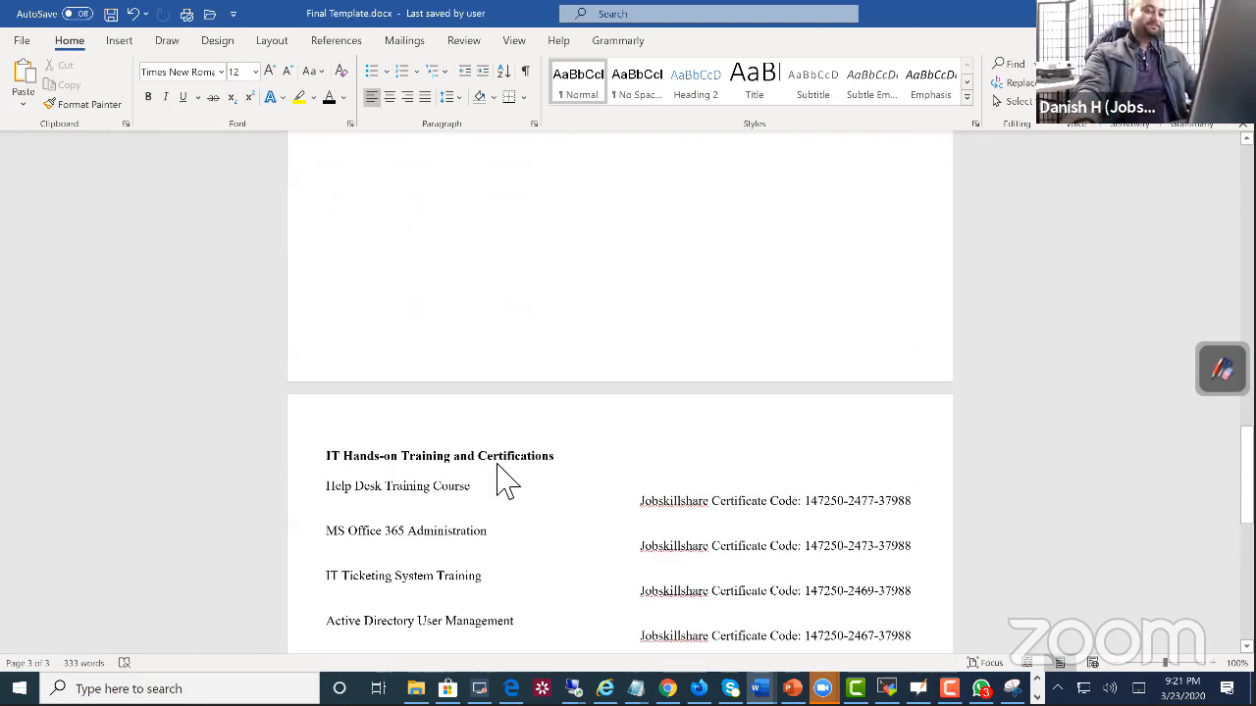
scroll(512, 476, "up", 3)
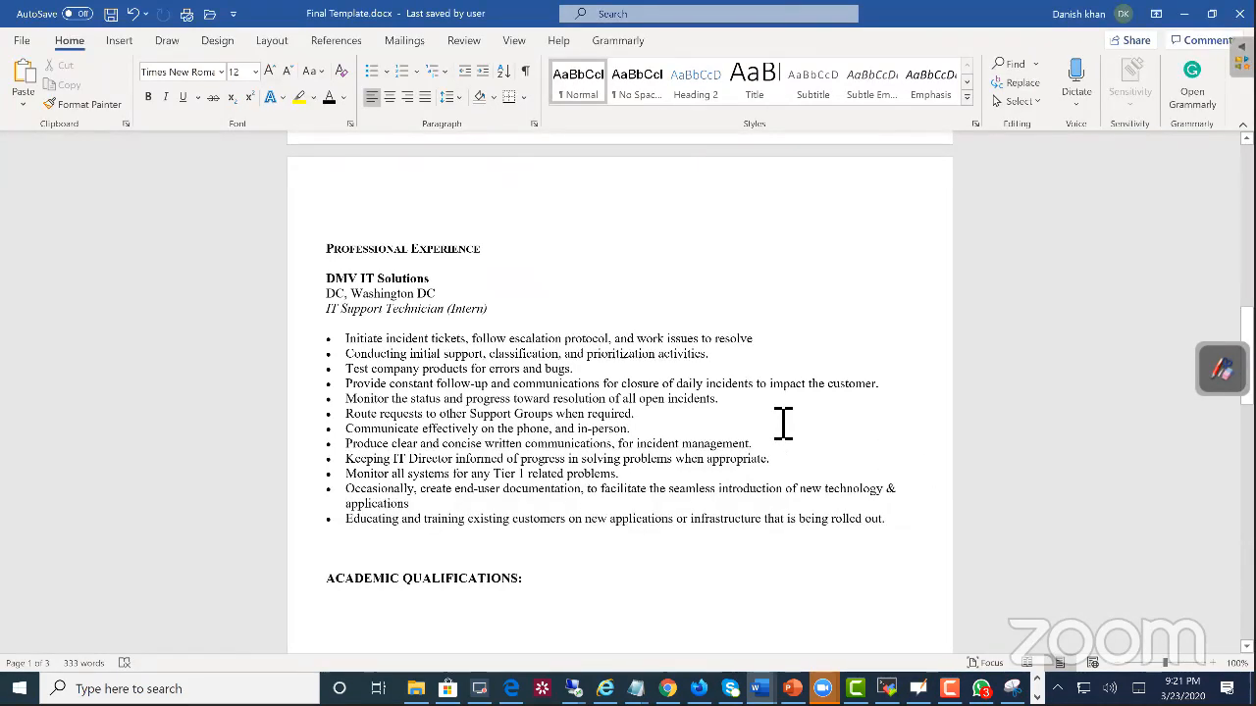
scroll(782, 424, "up", 10)
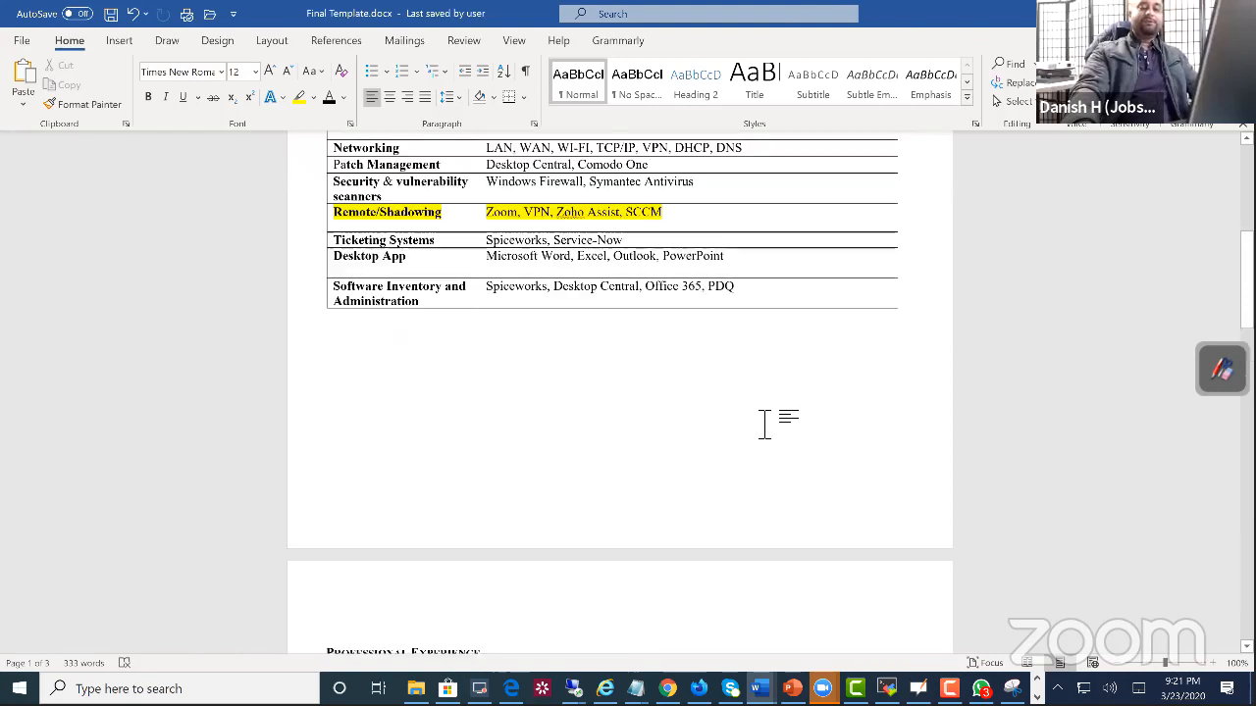
scroll(775, 432, "down", 1)
scroll(789, 441, "up", 1)
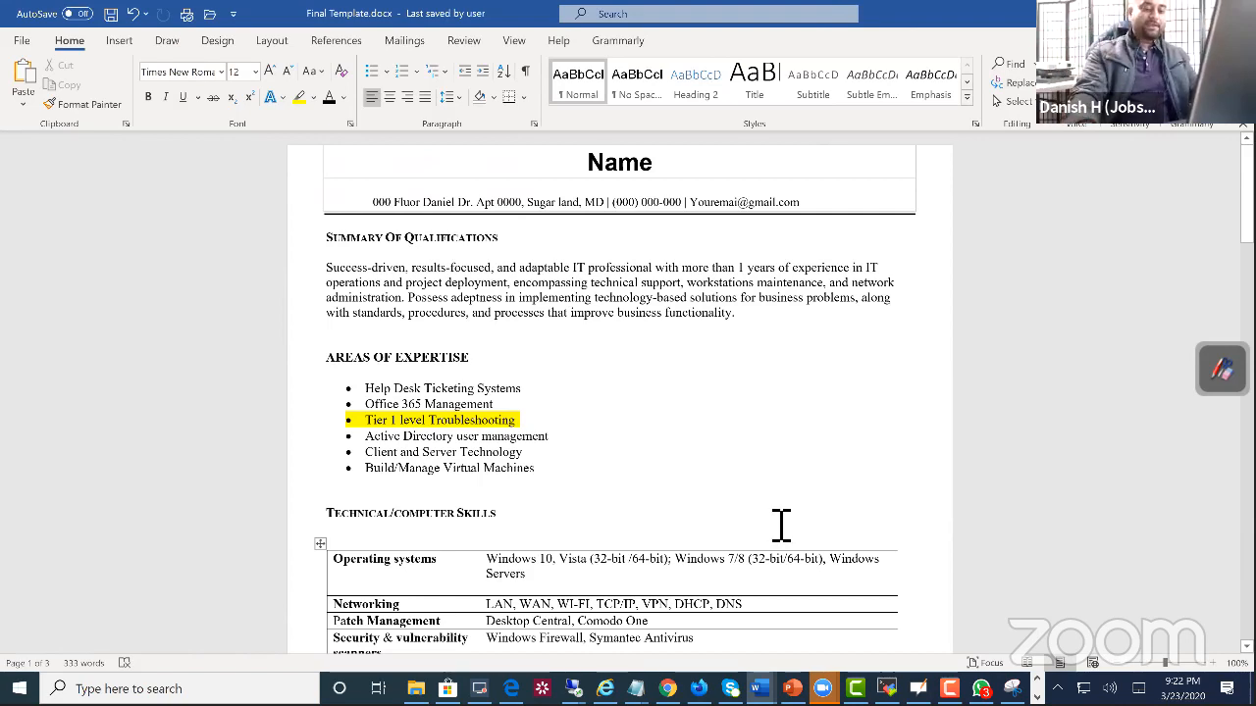
Step: Return to the 22121 resume(1).docx document and review its work history entries across both pages
mouse_move(758, 689)
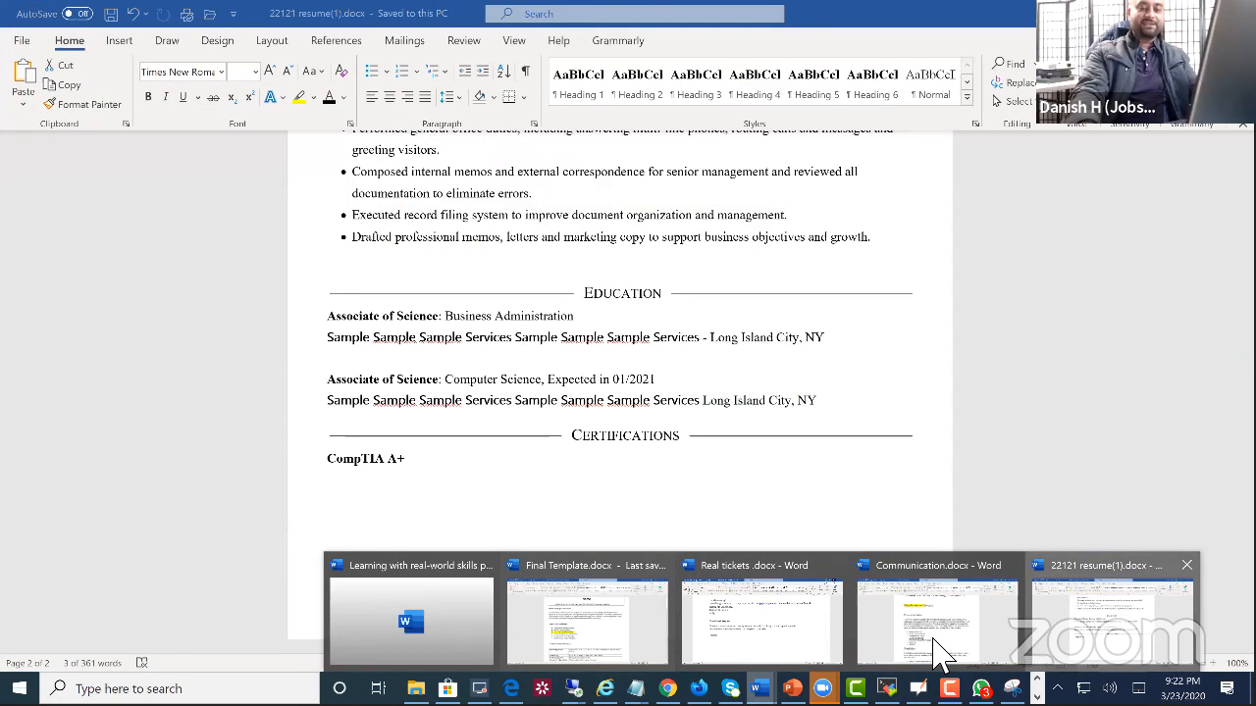
scroll(748, 569, "up", 8)
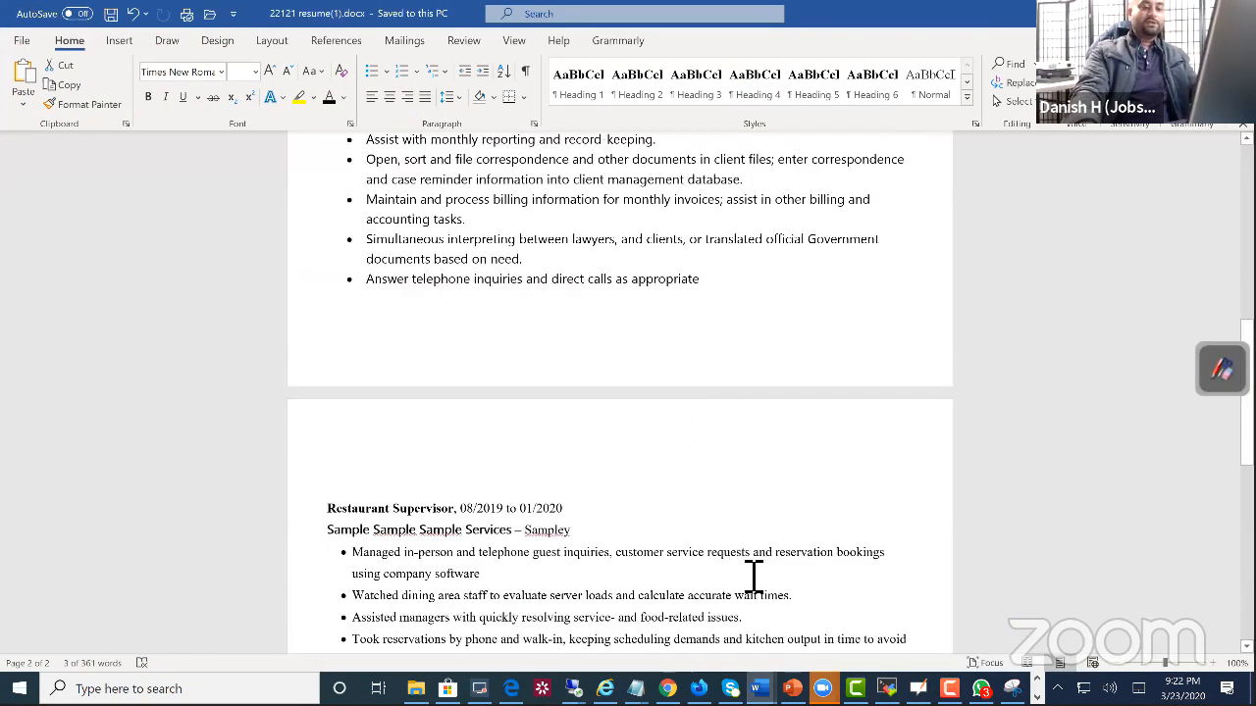
scroll(744, 555, "up", 3)
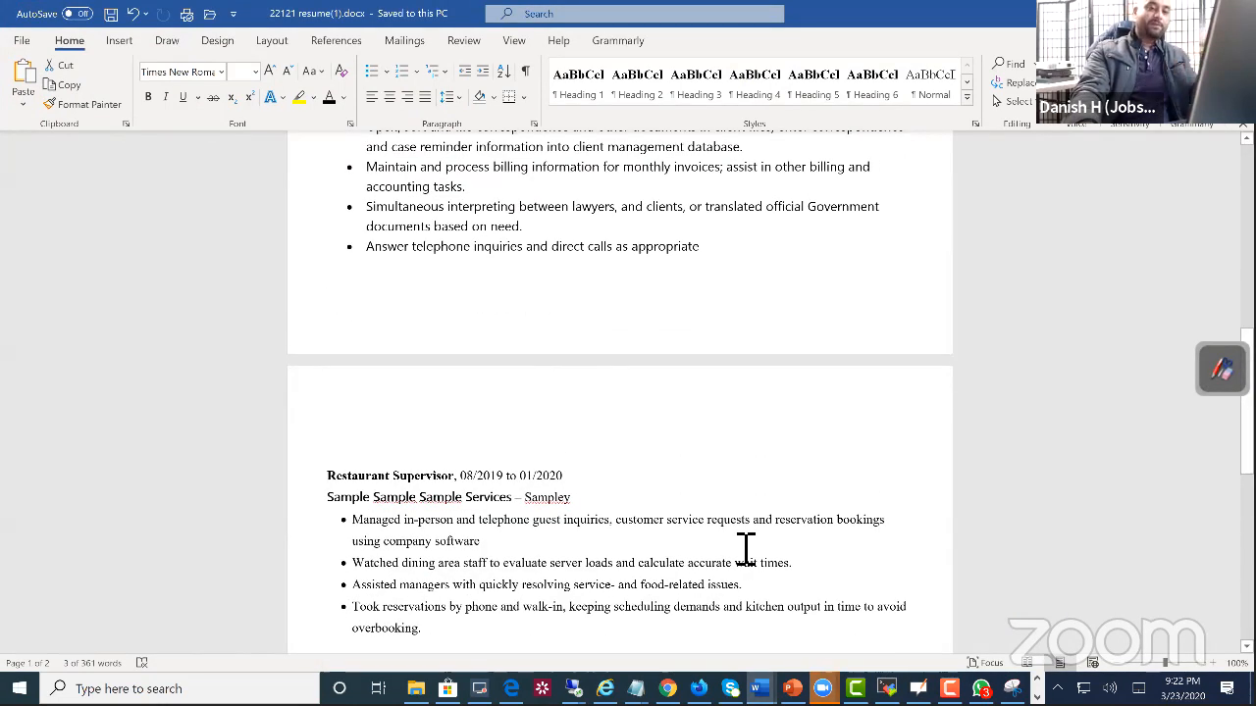
scroll(743, 553, "down", 2)
scroll(741, 520, "down", 2)
scroll(734, 516, "up", 7)
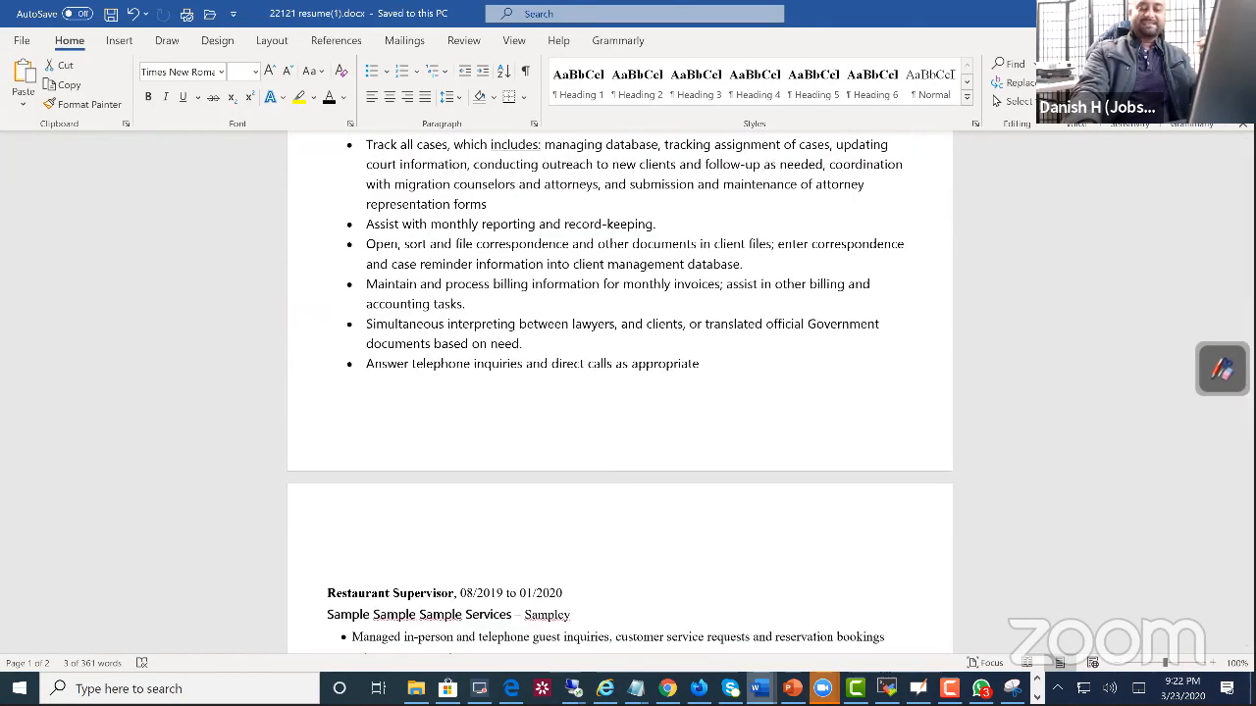
Step: Reopen the resume, select its whole Skills list, and review the remaining sections down to Certifications
left_click(761, 688)
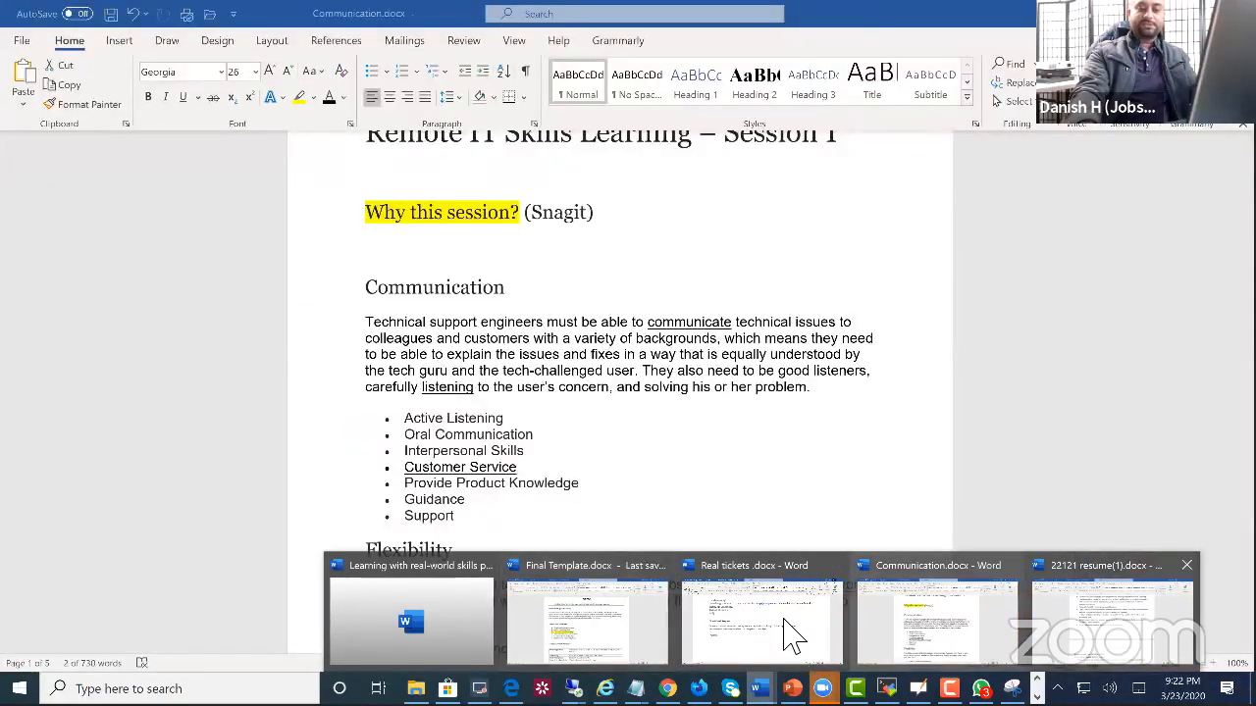
scroll(731, 390, "up", 10)
scroll(732, 389, "down", 2)
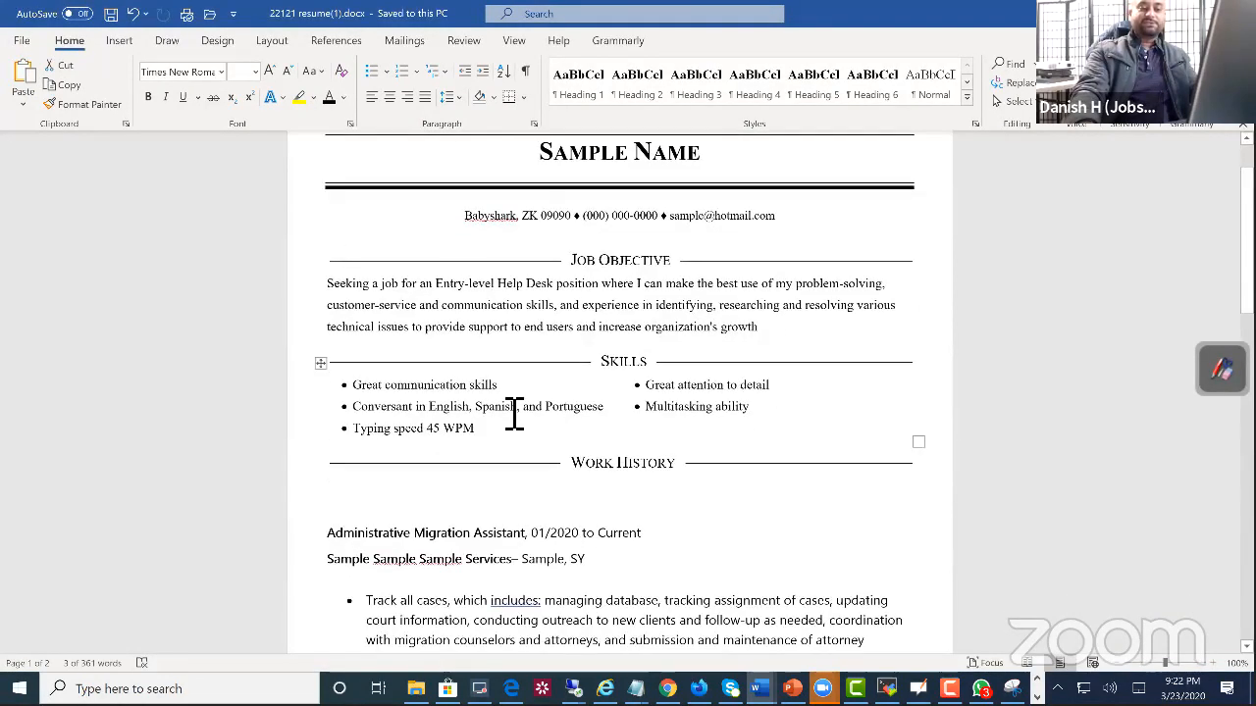
left_click(321, 363)
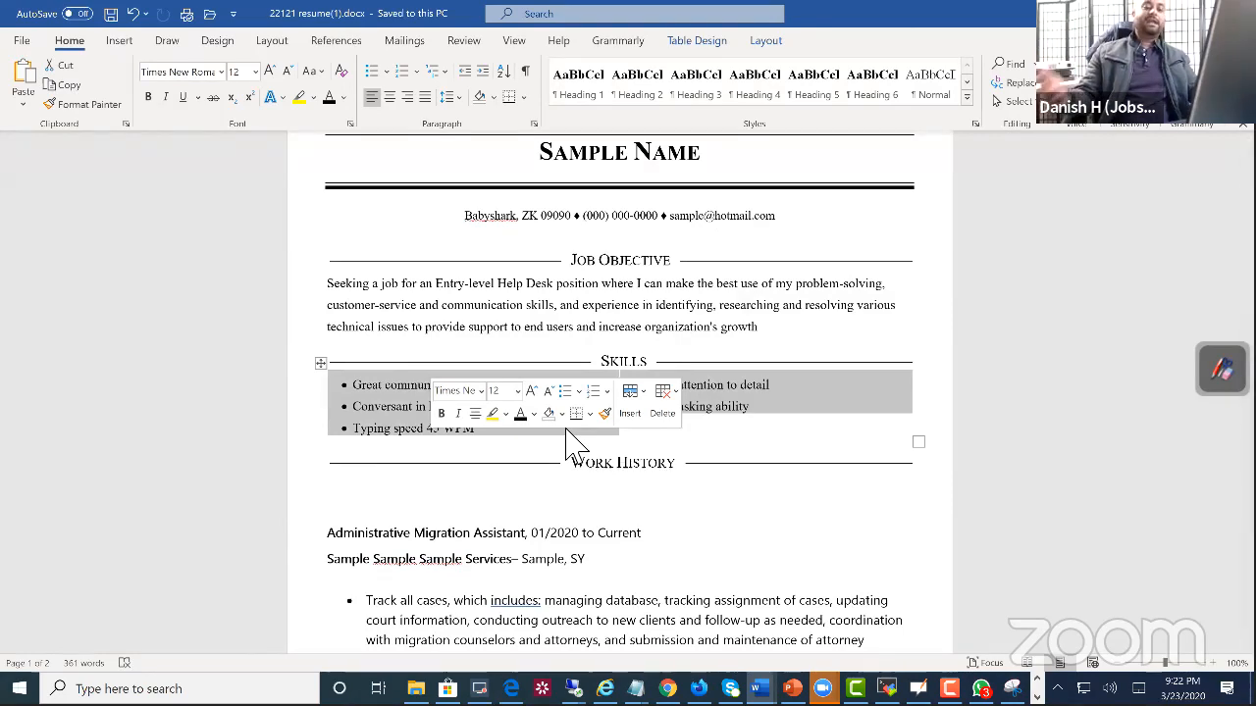
scroll(608, 520, "down", 15)
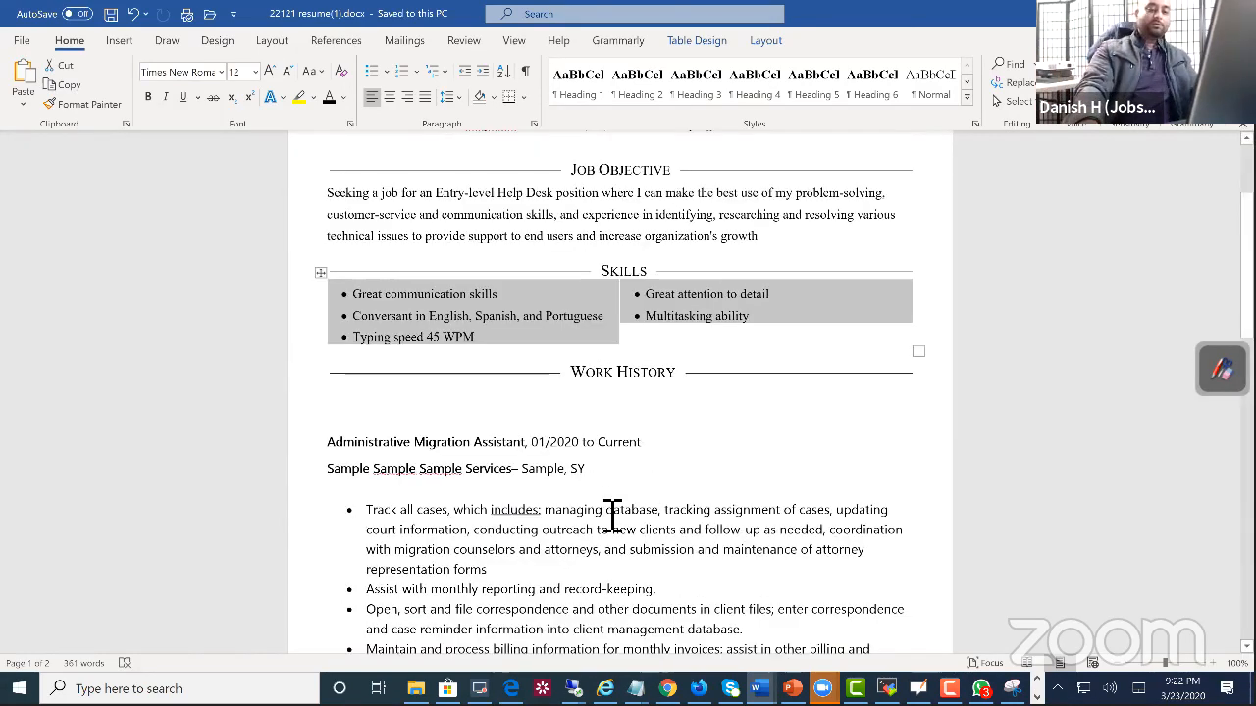
scroll(608, 525, "down", 4)
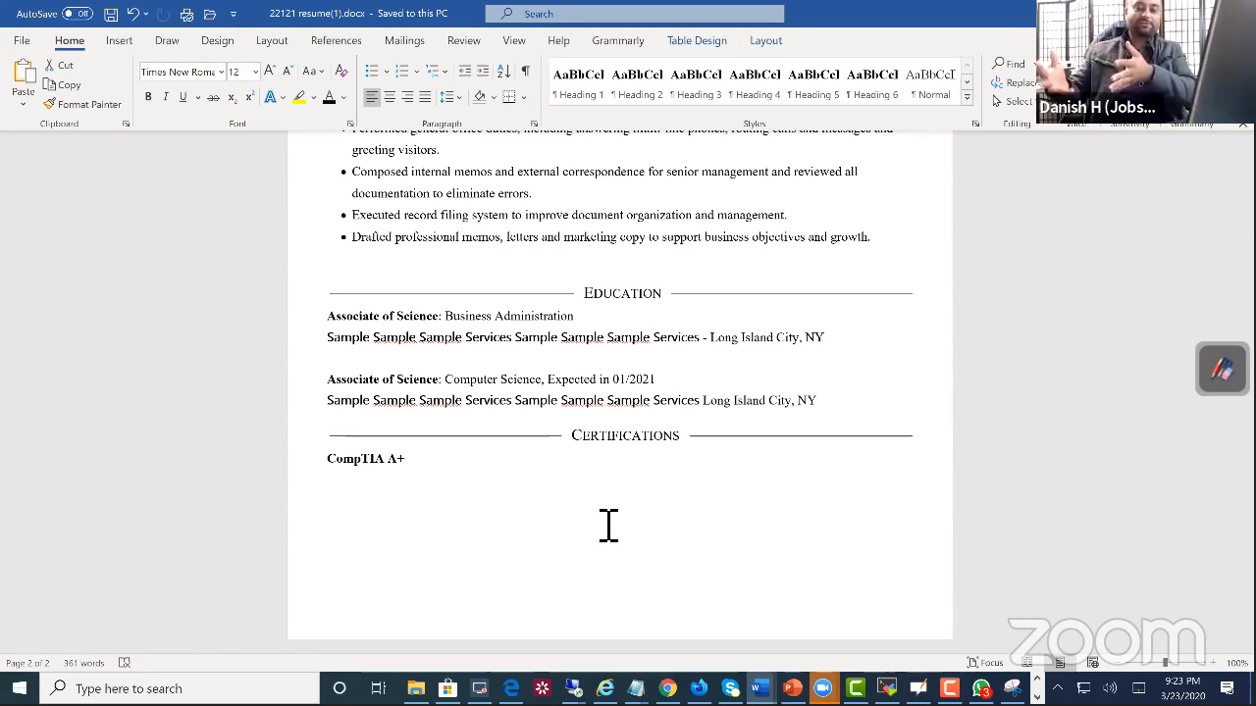
Step: Add the line "Help Desk Tech" beneath CompTIA A+ in the resume's Certifications section and leave the document
left_click(461, 462)
key("Return")
type("Help Desk k")
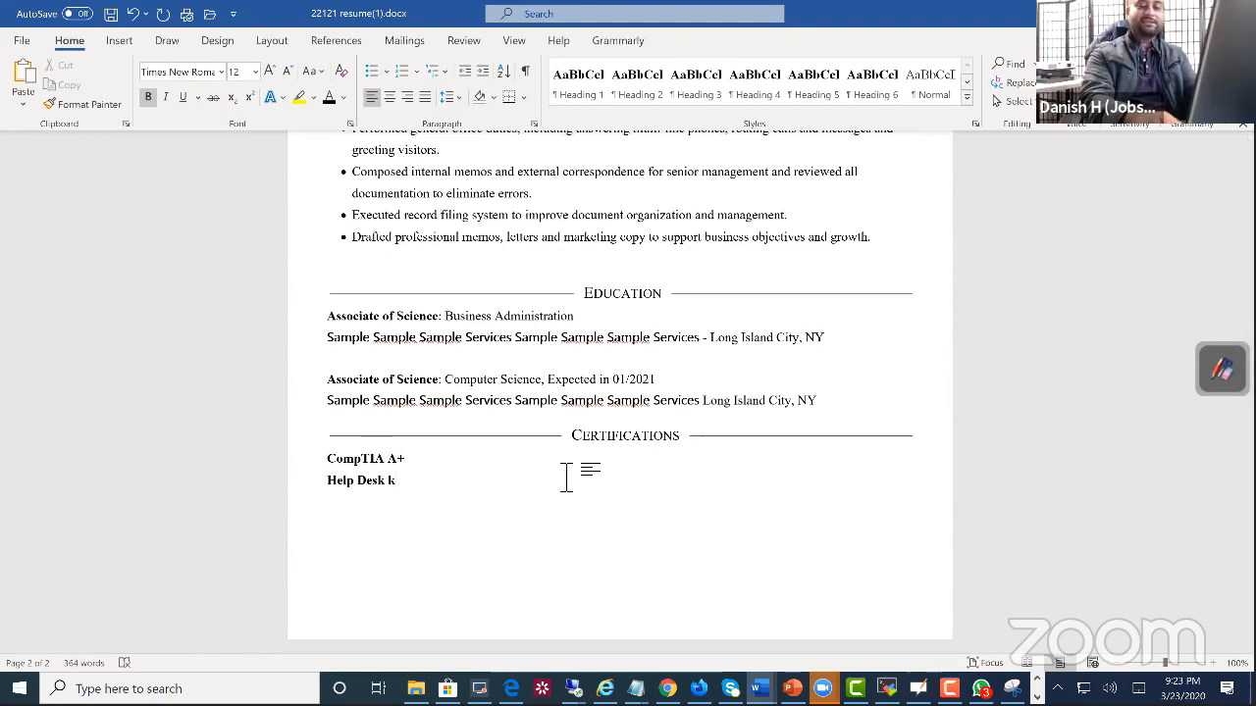
key("BackSpace")
type("Tech")
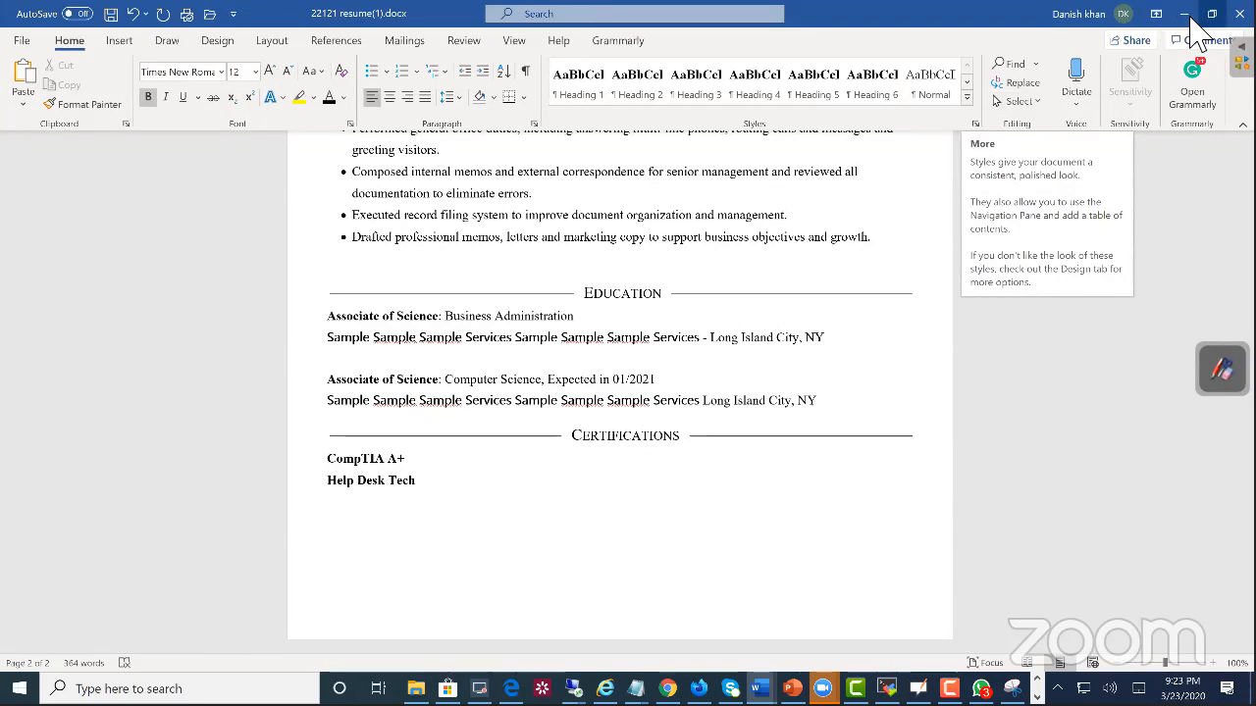
left_click(1239, 13)
Step: Switch from the resume template to Firefox and look through the Jobskillshare English channel's YouTube playlists
scroll(767, 275, "down", 2)
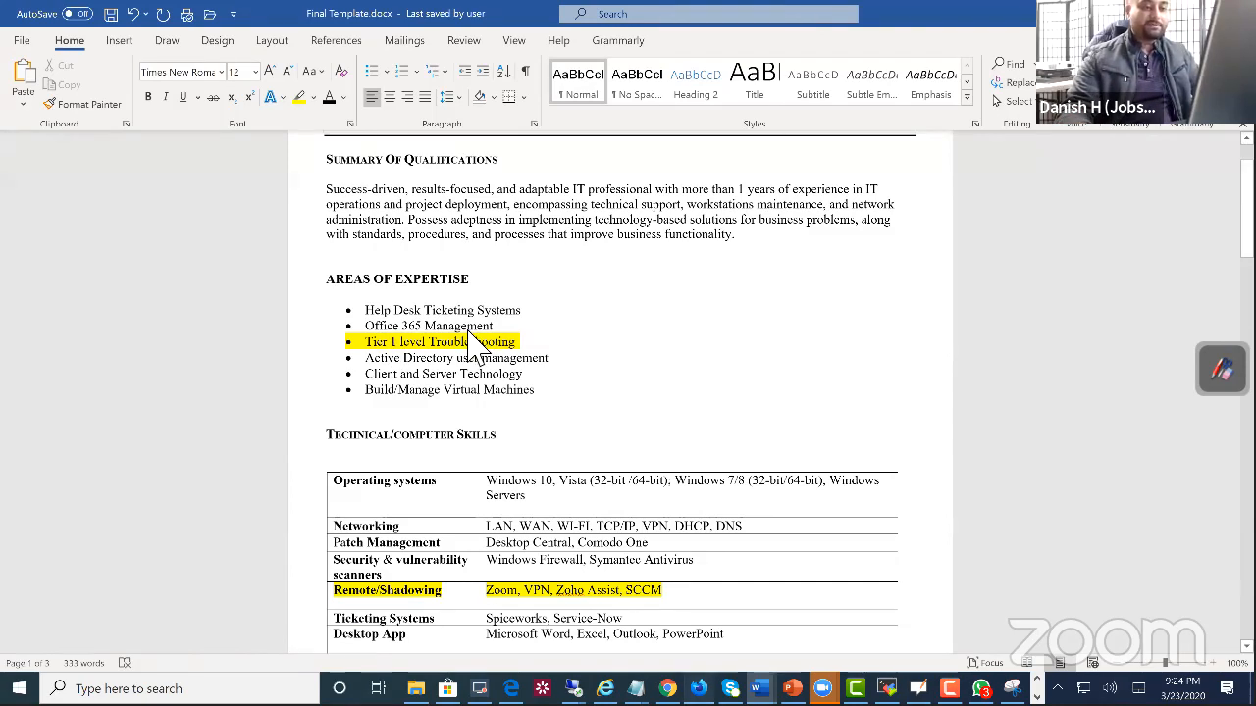
key("alt+Tab")
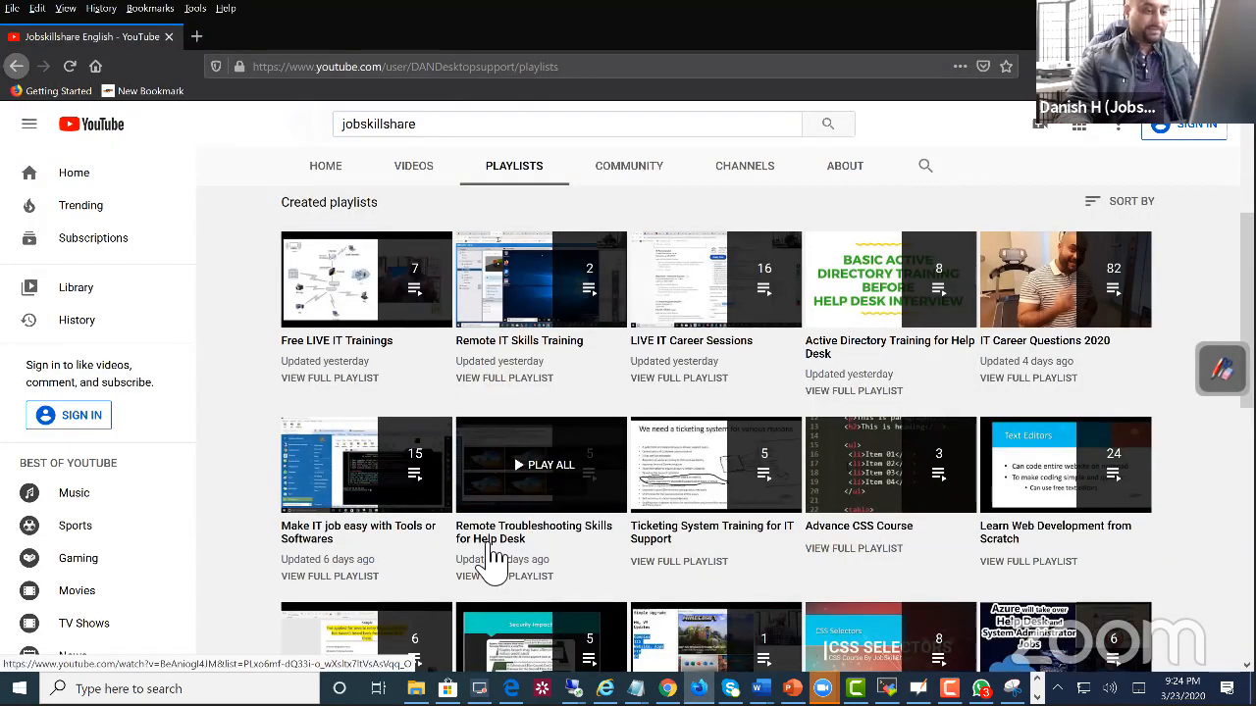
scroll(432, 550, "down", 3)
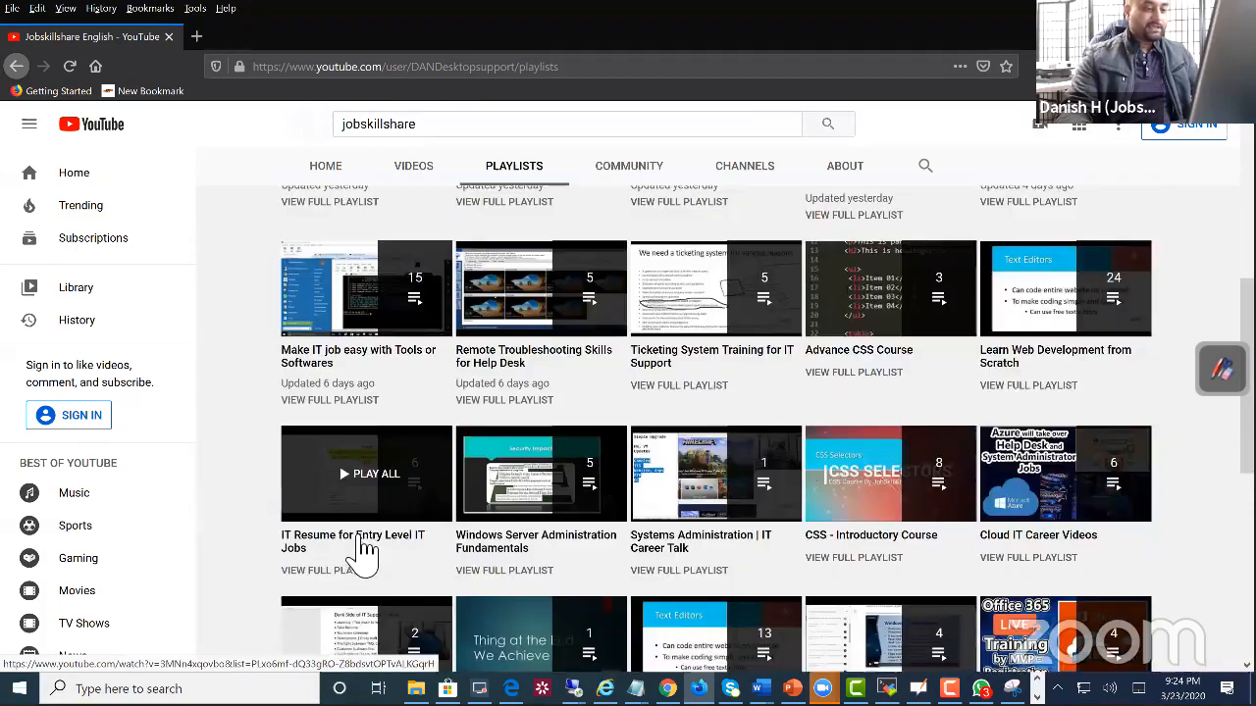
scroll(373, 477, "down", 2)
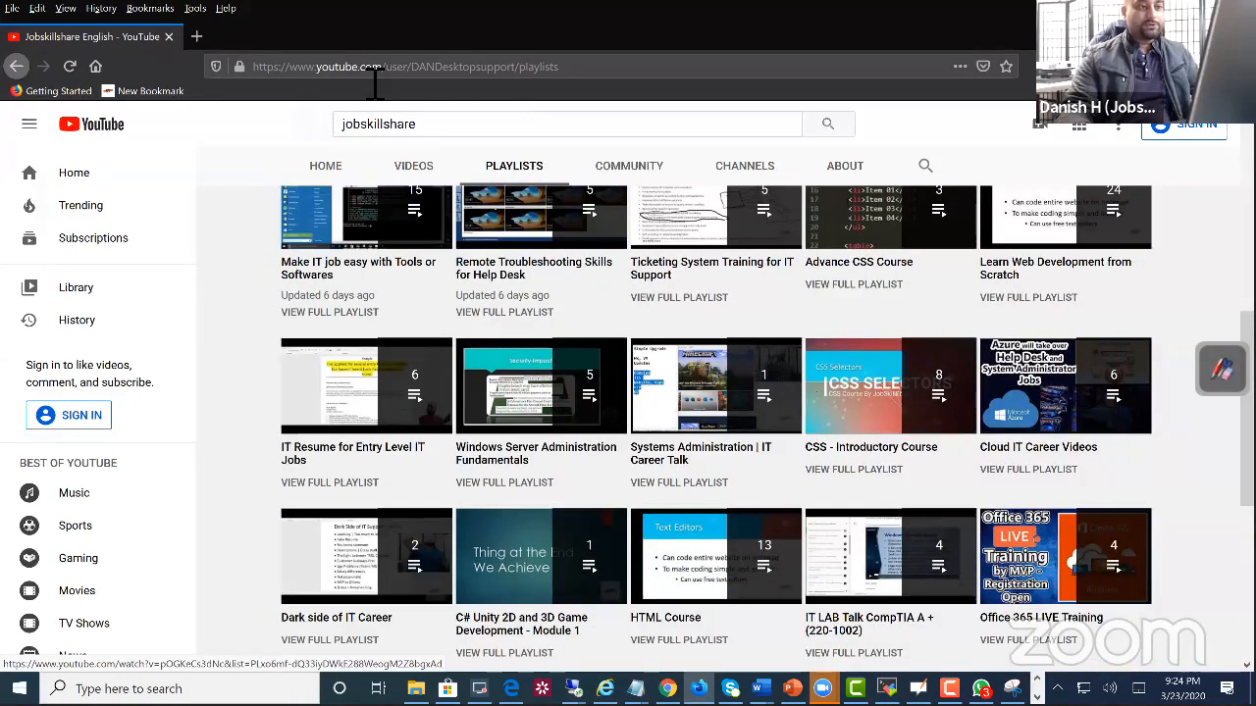
mouse_move(428, 133)
left_mouse_down()
mouse_move(329, 117)
mouse_move(262, 169)
left_mouse_up()
left_click(262, 169)
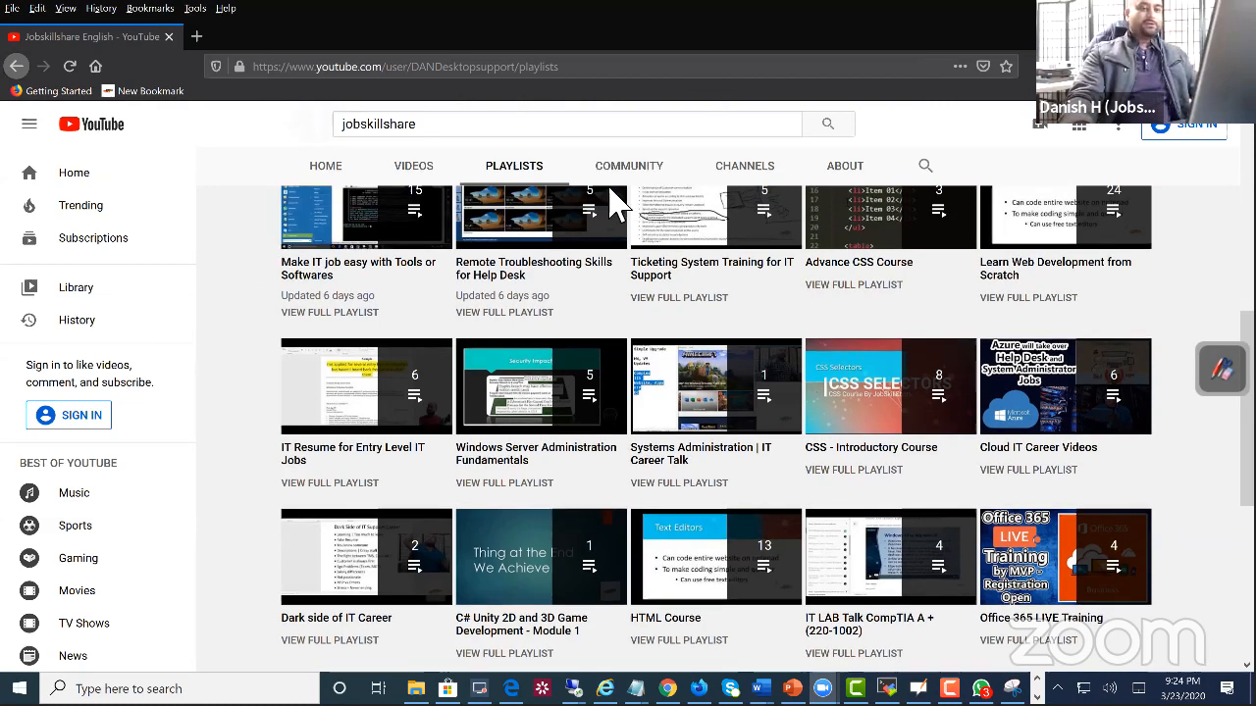
Step: Open the channel's Community posts, expand the newest live session announcement and read its Zoom joining details
scroll(618, 211, "up", 4)
left_click(631, 243)
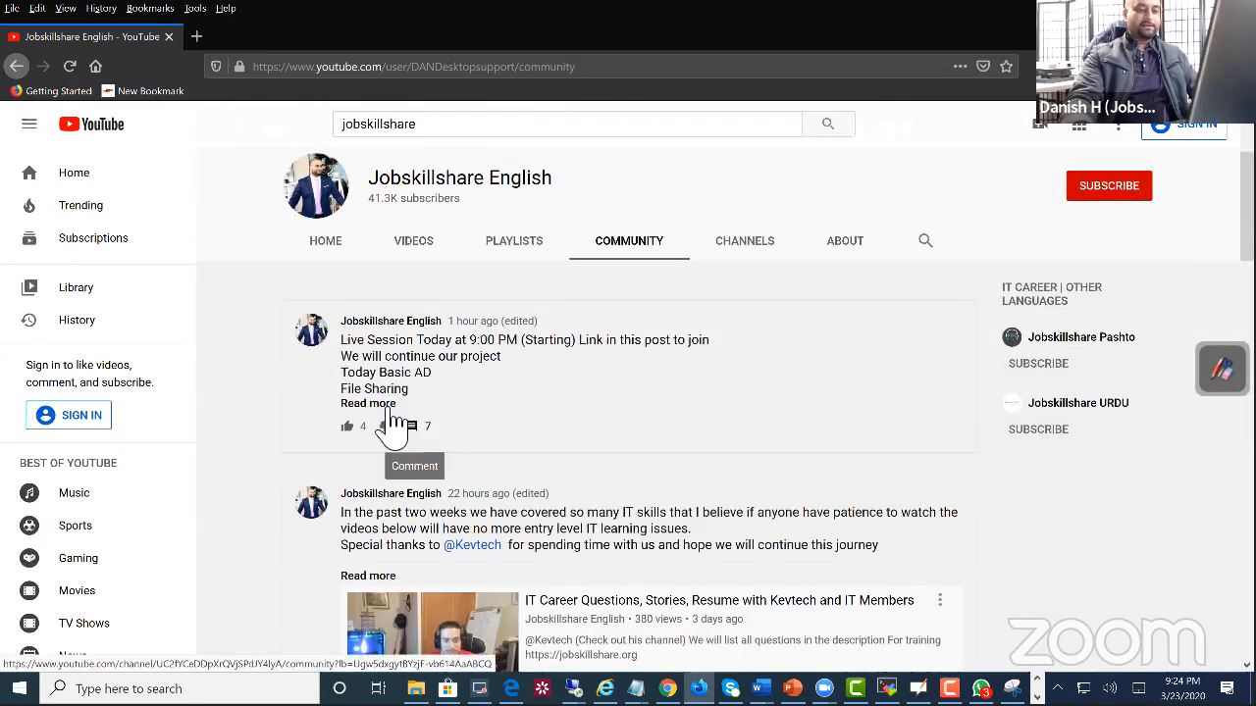
left_click(373, 404)
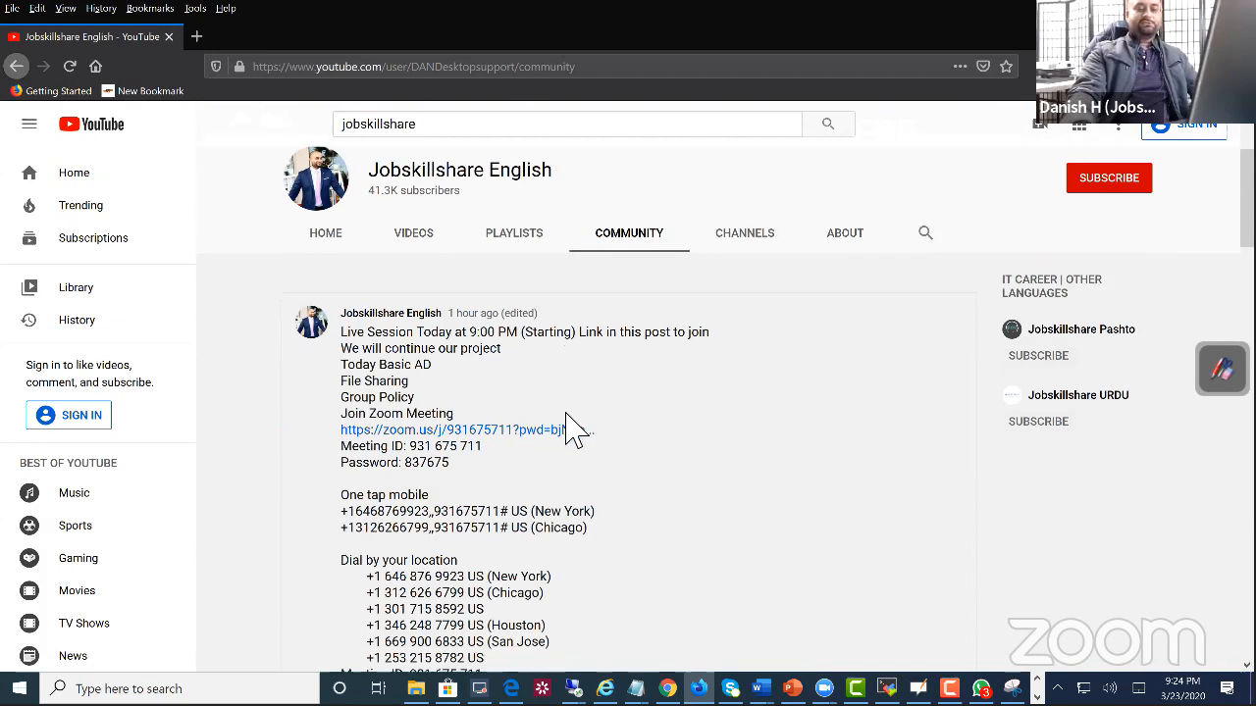
scroll(599, 427, "down", 4)
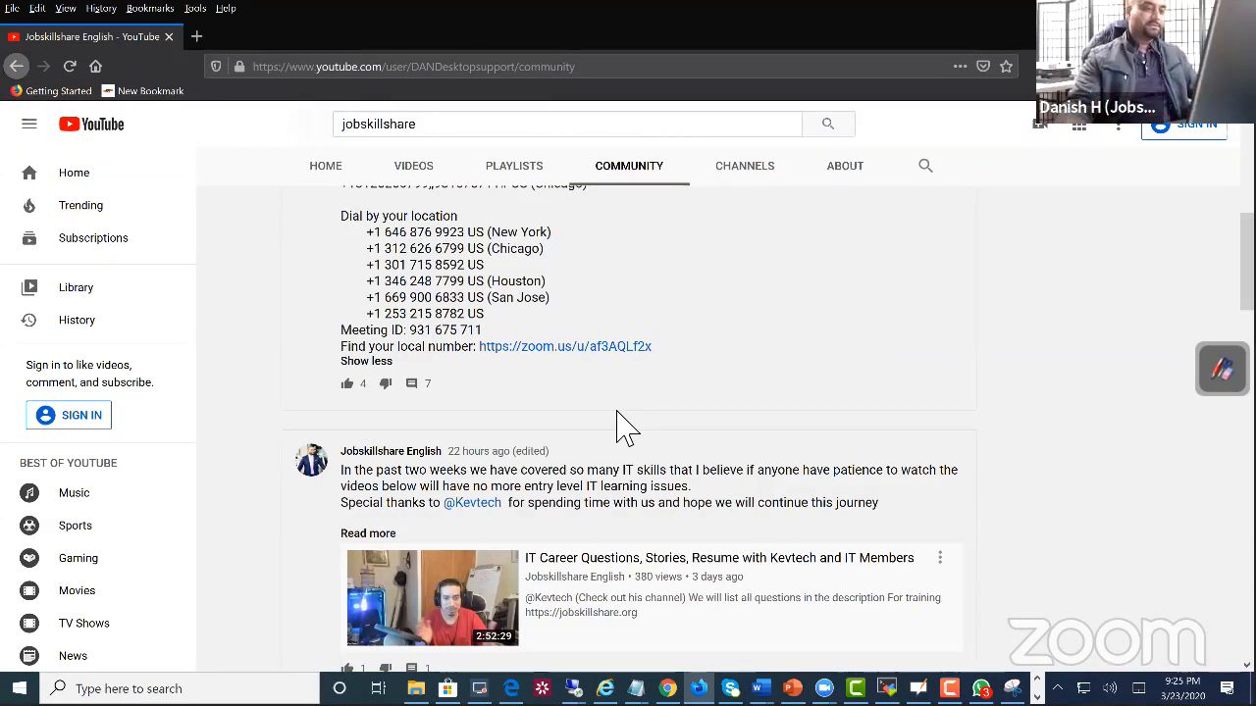
scroll(589, 415, "up", 3)
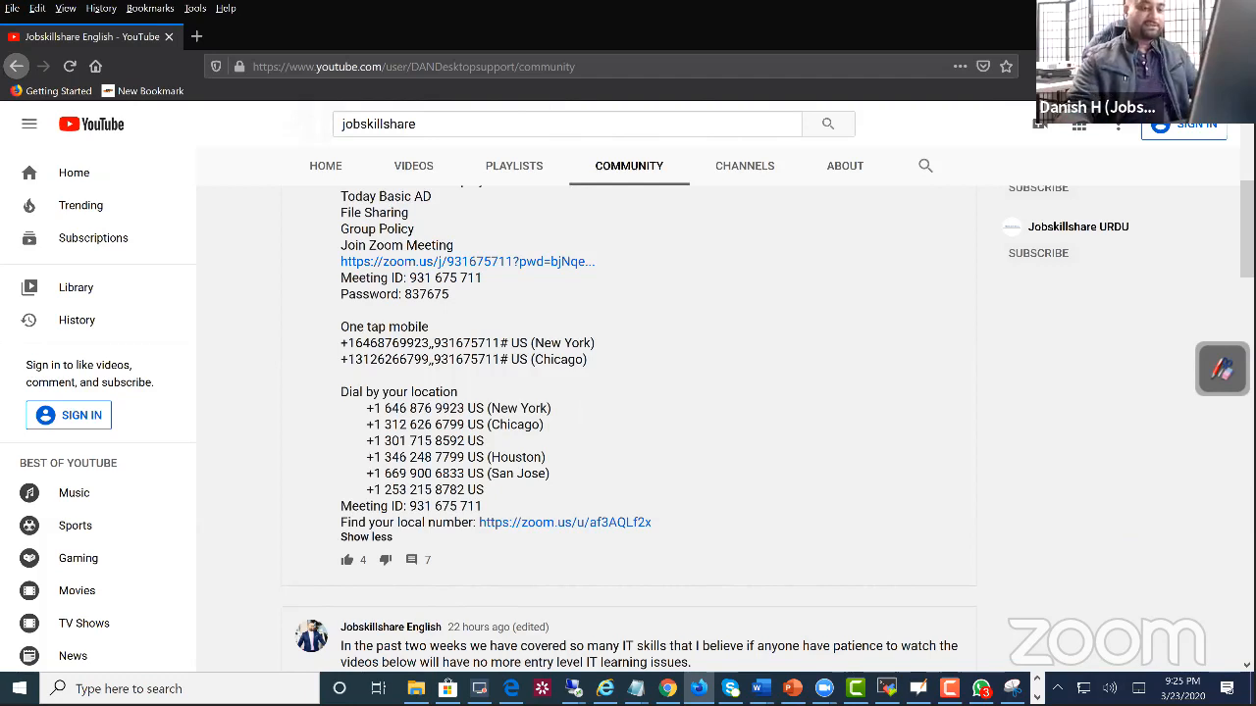
Step: Switch to Chrome, check the virtual machines list in the Azure portal and open the VMware ESXi host page
key("alt+Tab")
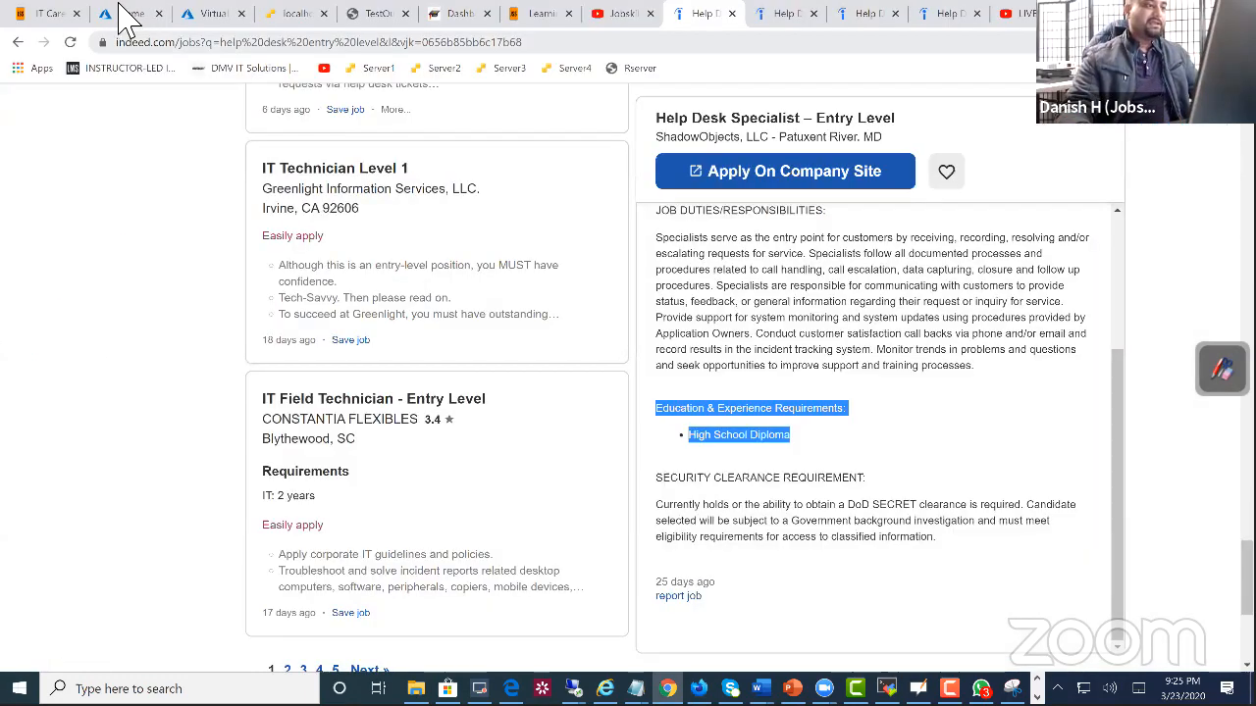
left_click(125, 13)
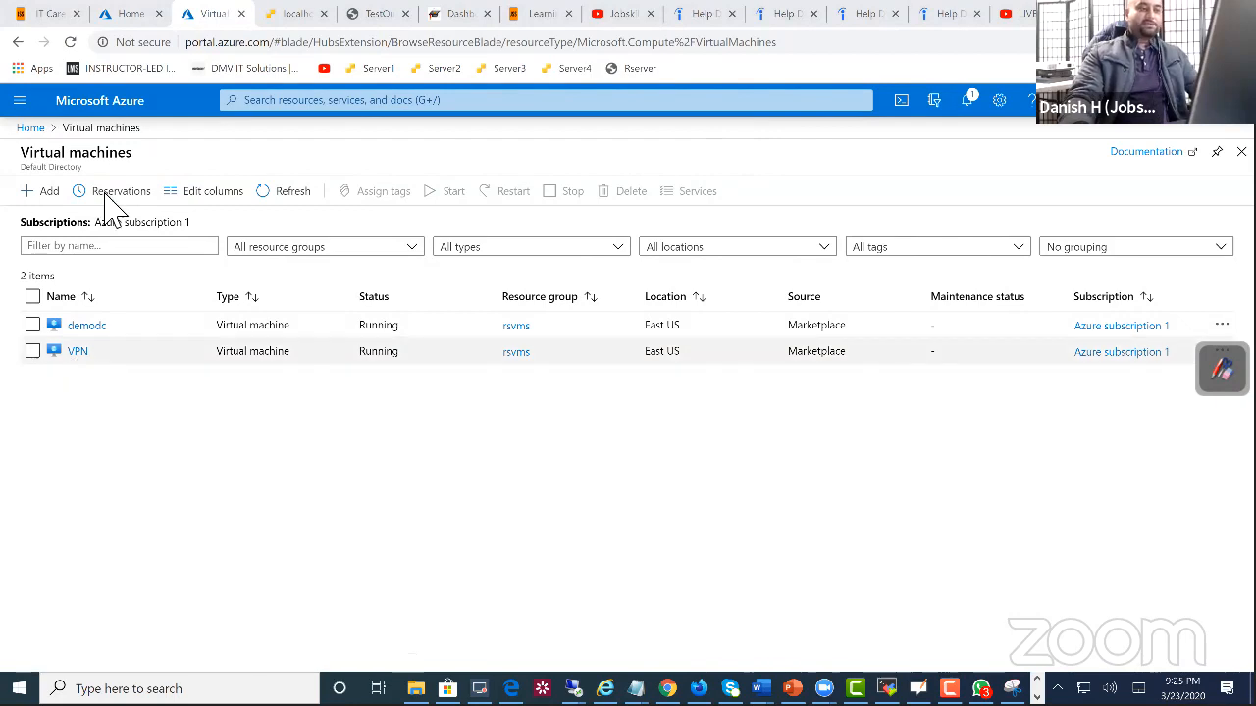
left_click(294, 13)
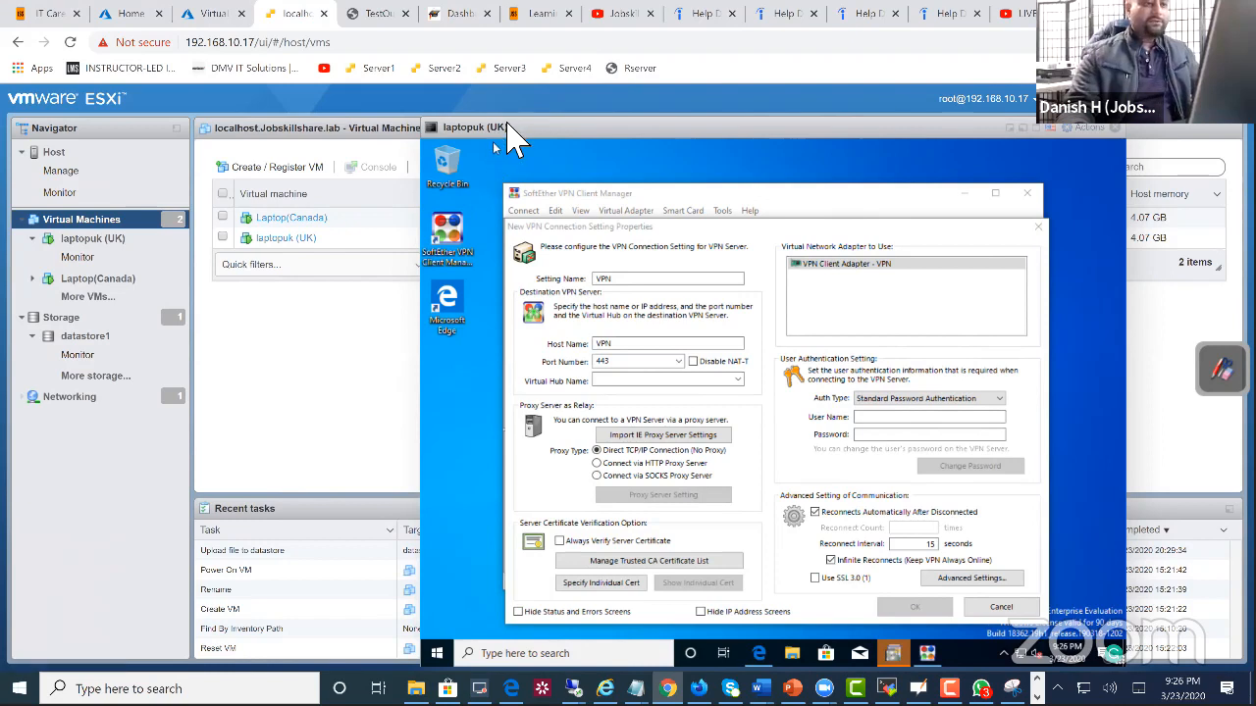
Step: Move the laptopuk (UK) console over the ESXi page and set the new VPN connection's Host Name to jssdemo
left_click_drag(507, 130, 355, 133)
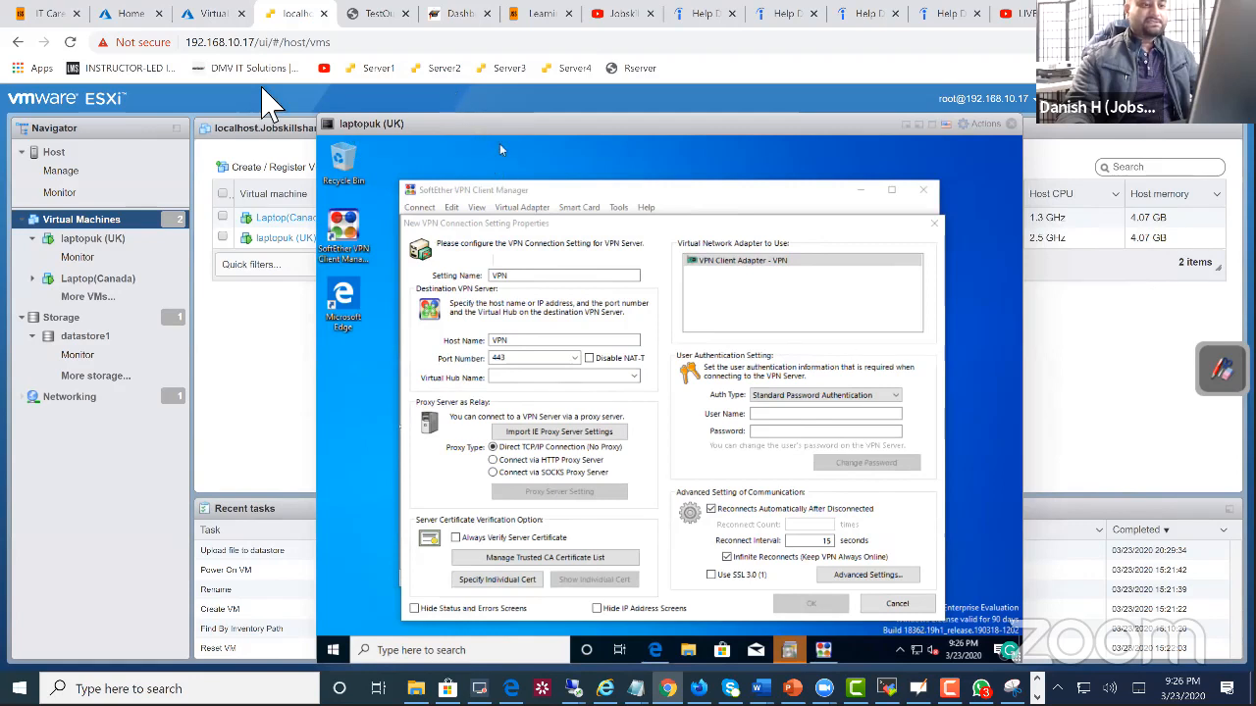
left_click_drag(499, 143, 429, 146)
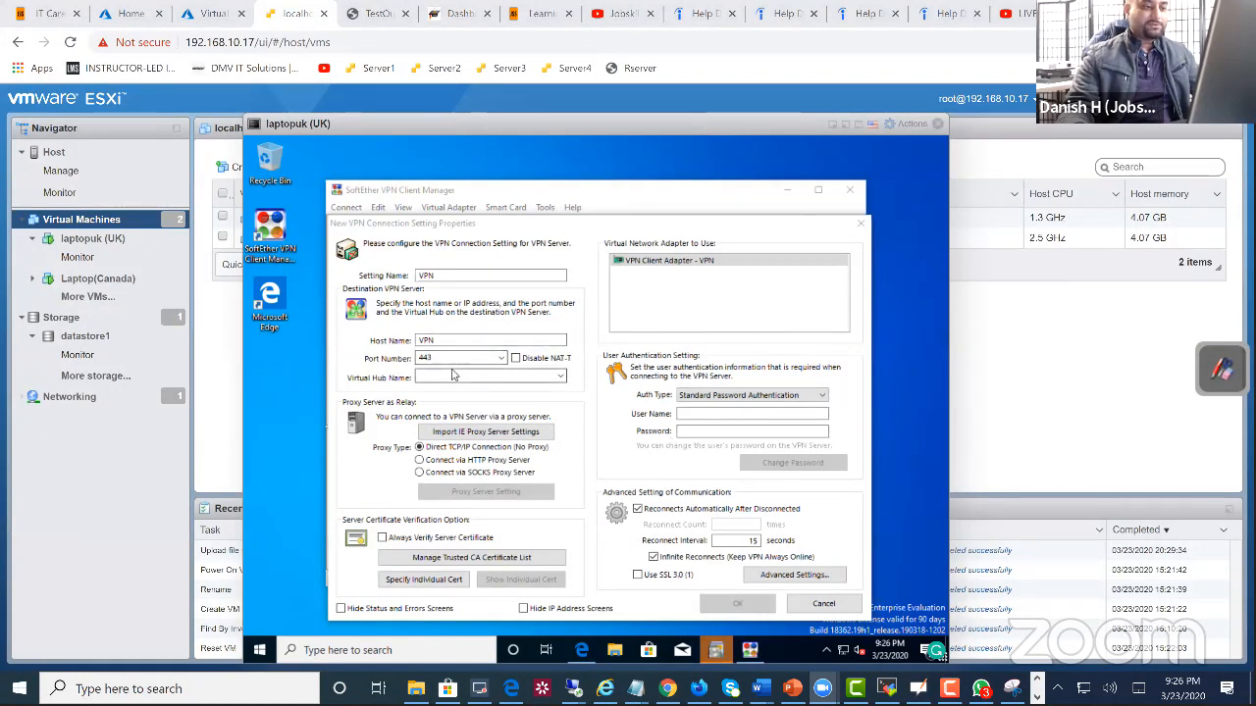
left_click_drag(446, 344, 410, 341)
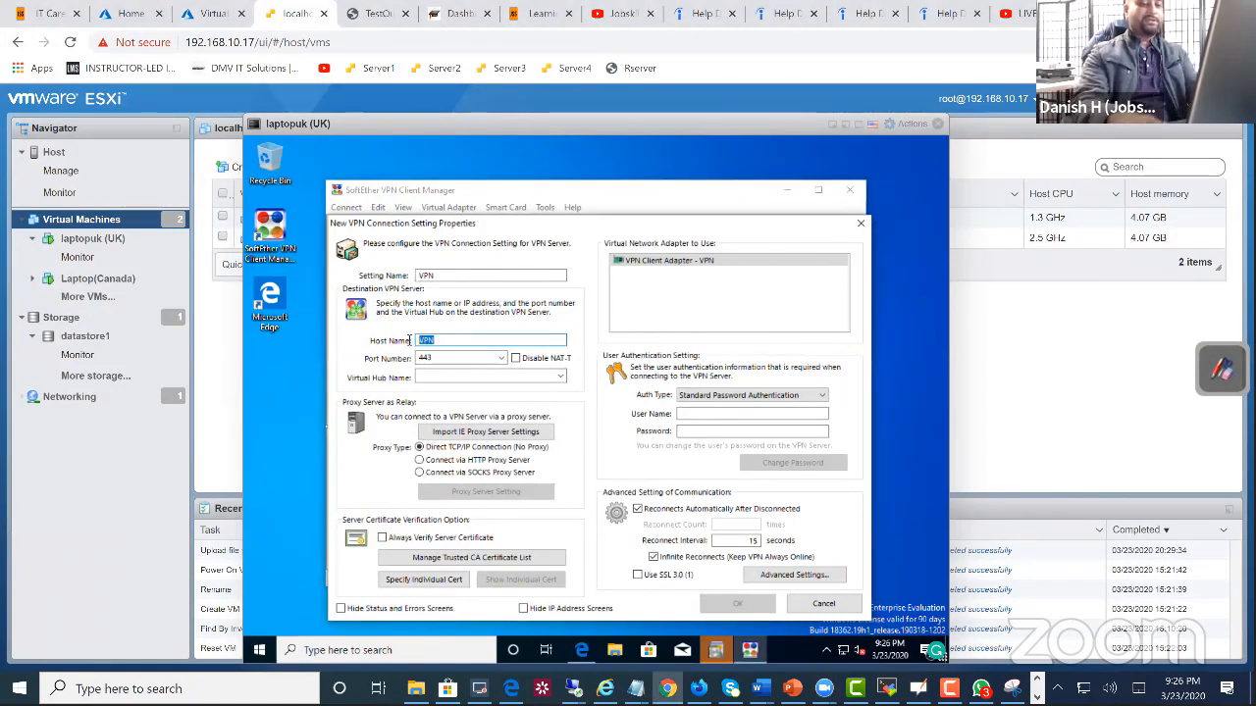
key("BackSpace")
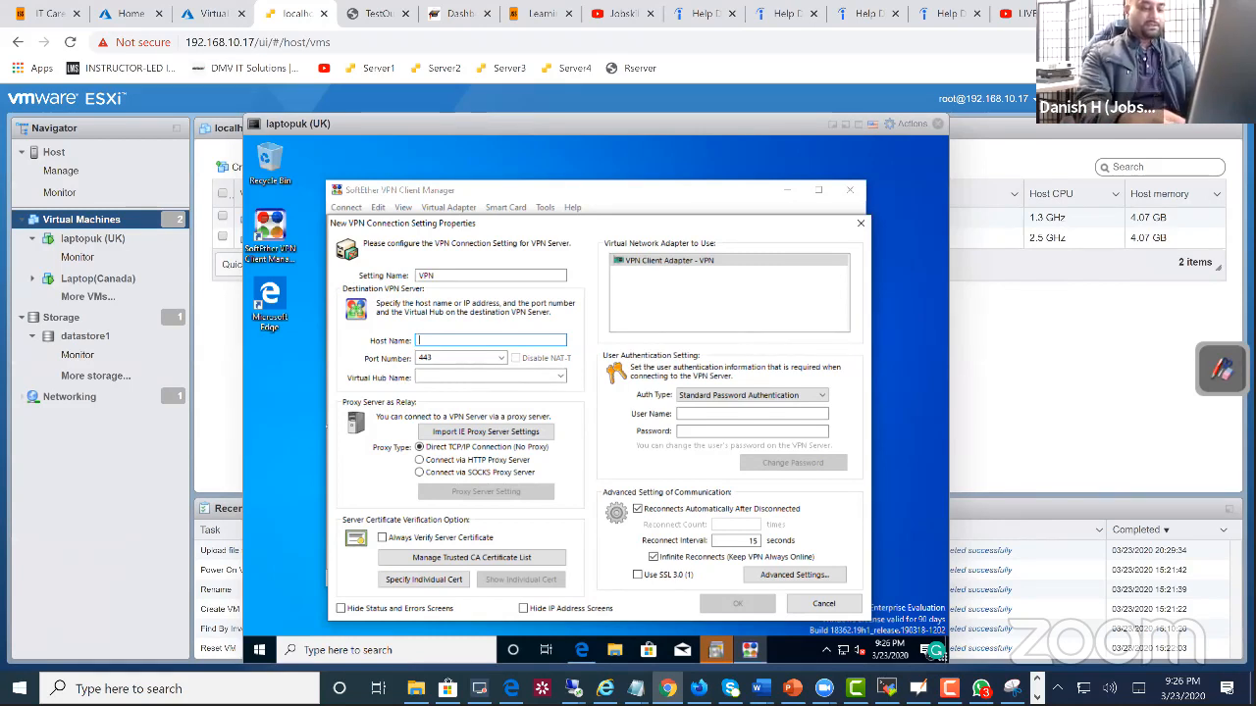
type("jssdemo")
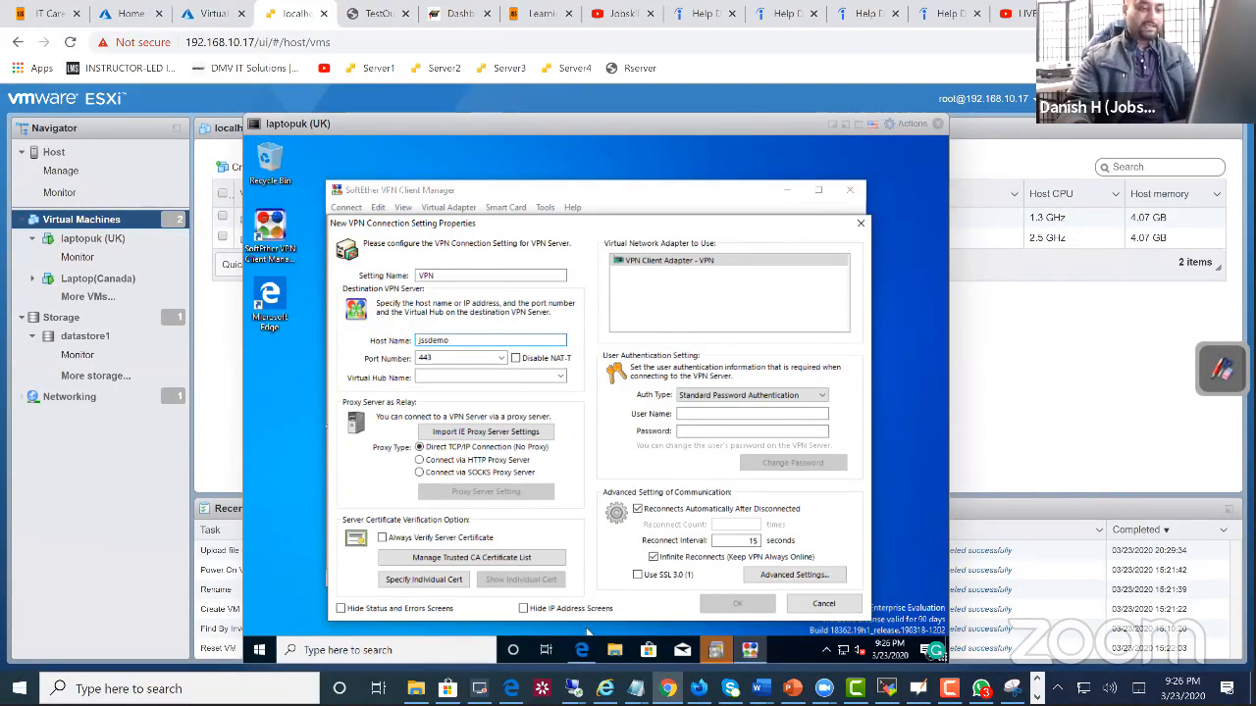
Step: Switch to the VPN server's Remote Desktop session and open localhost management in SoftEther VPN Server Manager
mouse_move(573, 689)
left_click(660, 638)
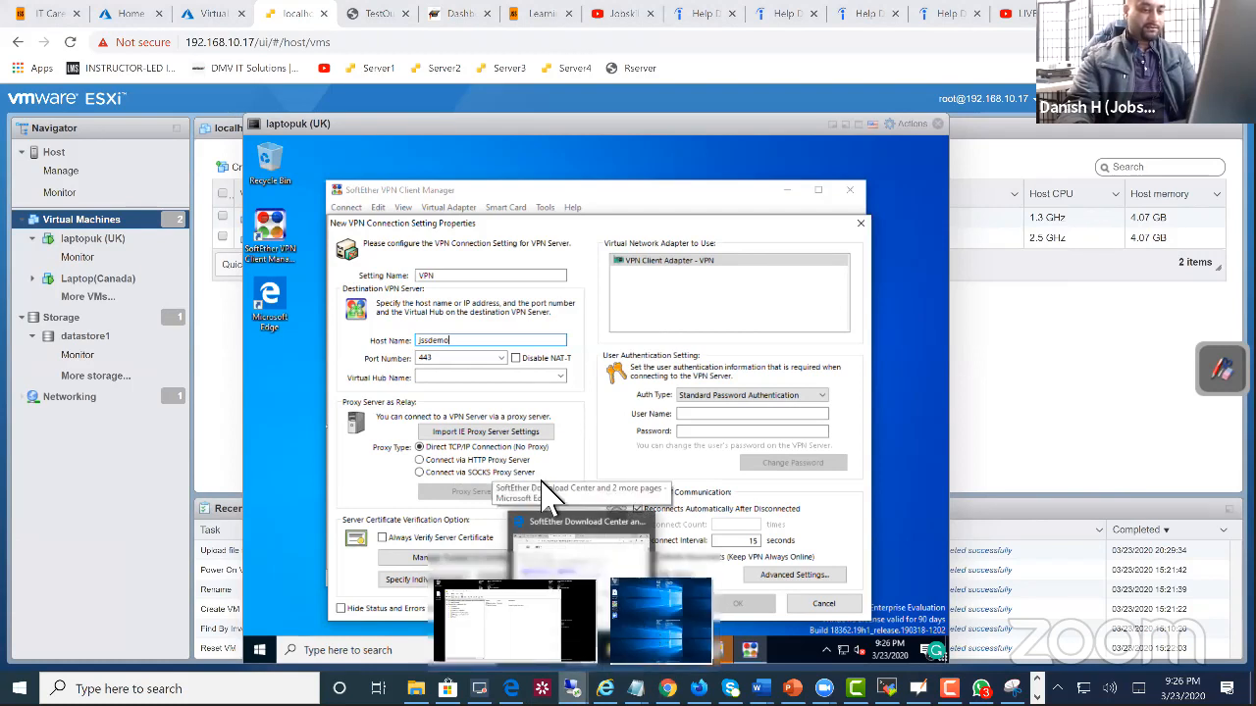
double_click(579, 260)
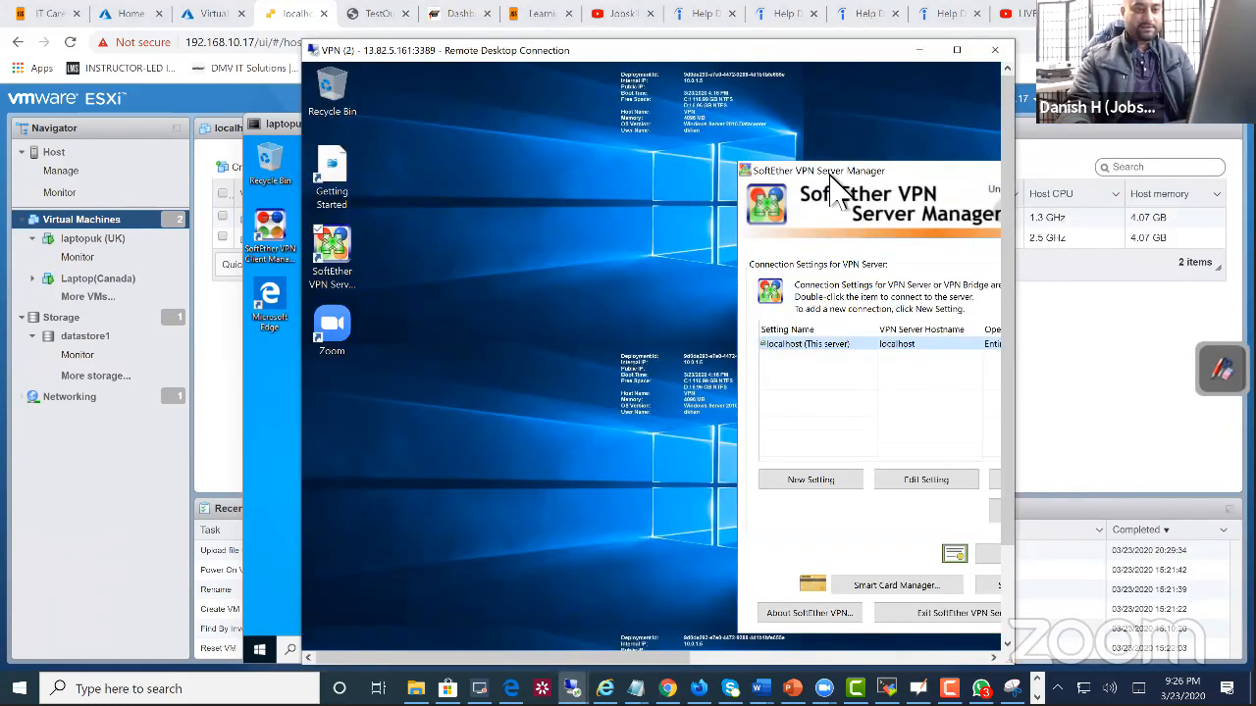
left_click_drag(829, 173, 545, 167)
left_click(771, 504)
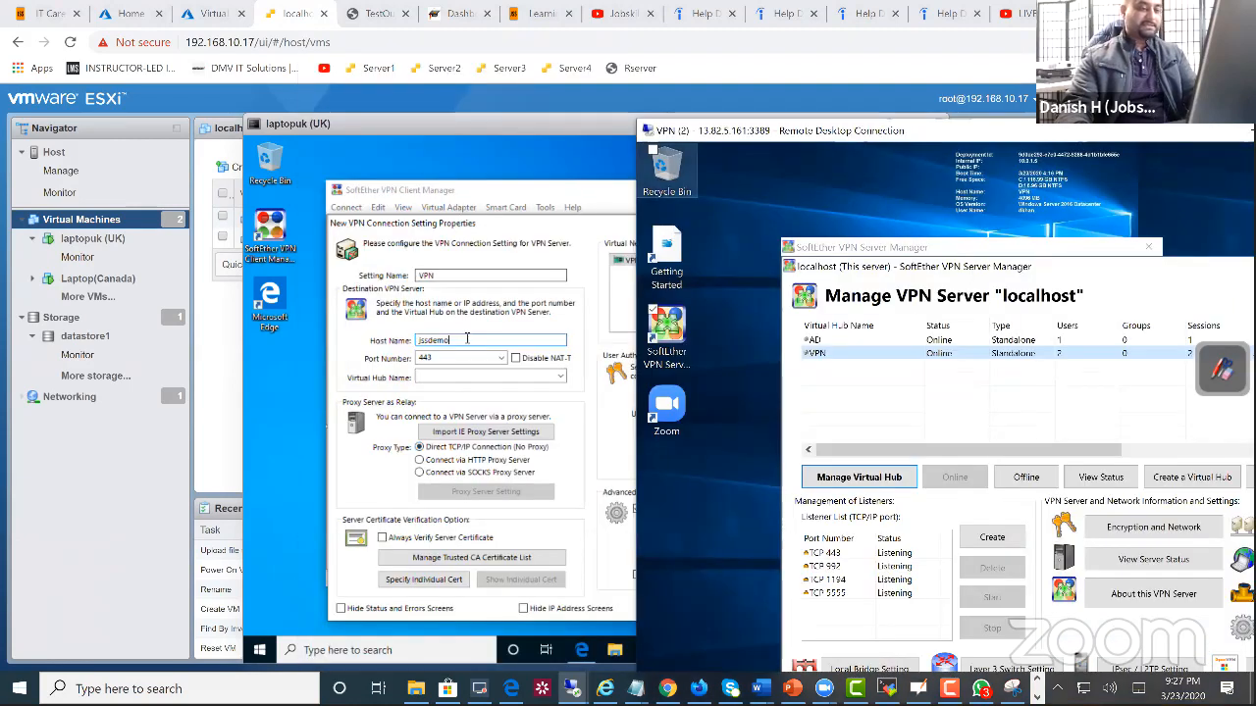
Step: Return to the laptopuk console and complete the new VPN connection's Host Name as jssdemo3.softether.net
left_click(564, 249)
type("3")
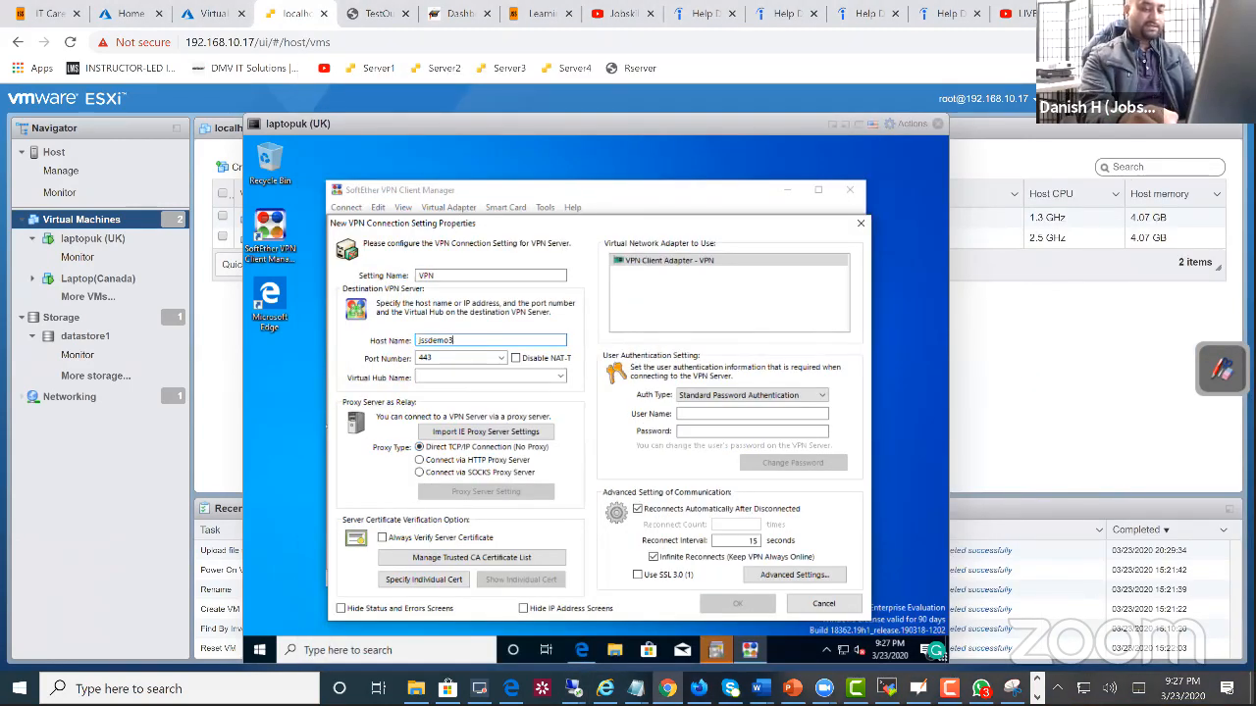
type(".softerth")
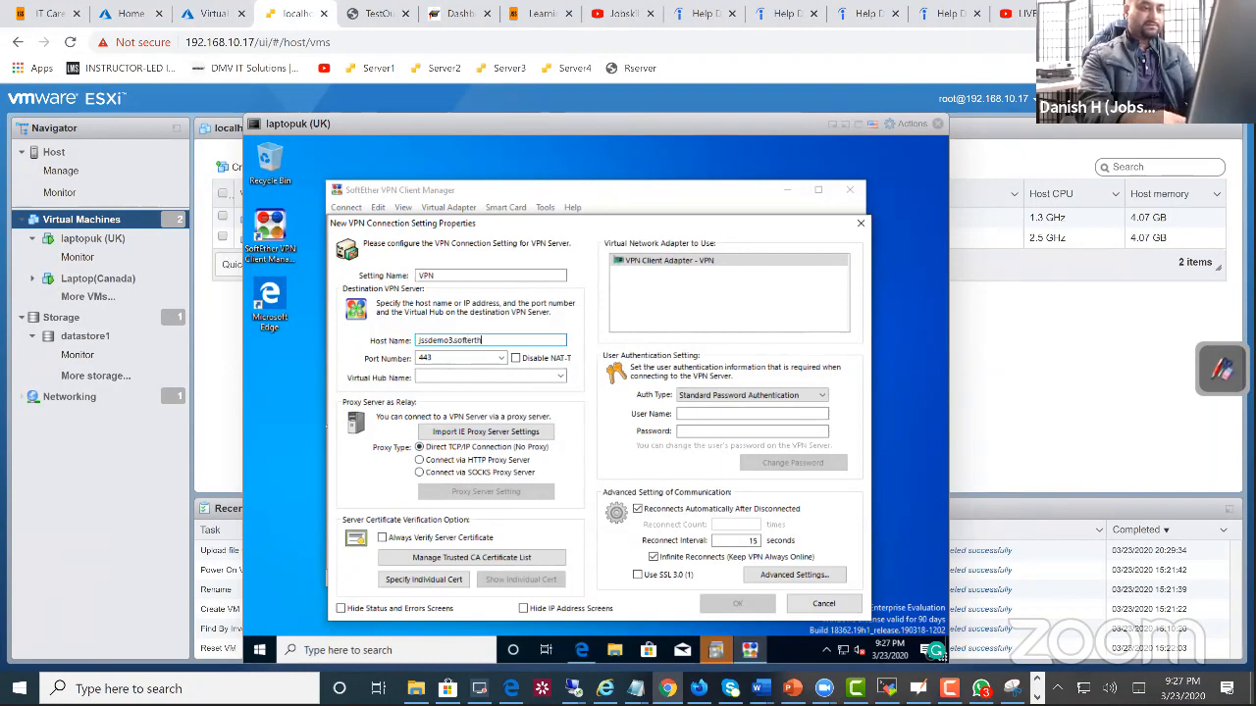
type("e")
key("BackSpace")
key("BackSpace")
key("BackSpace")
key("BackSpace")
type("the")
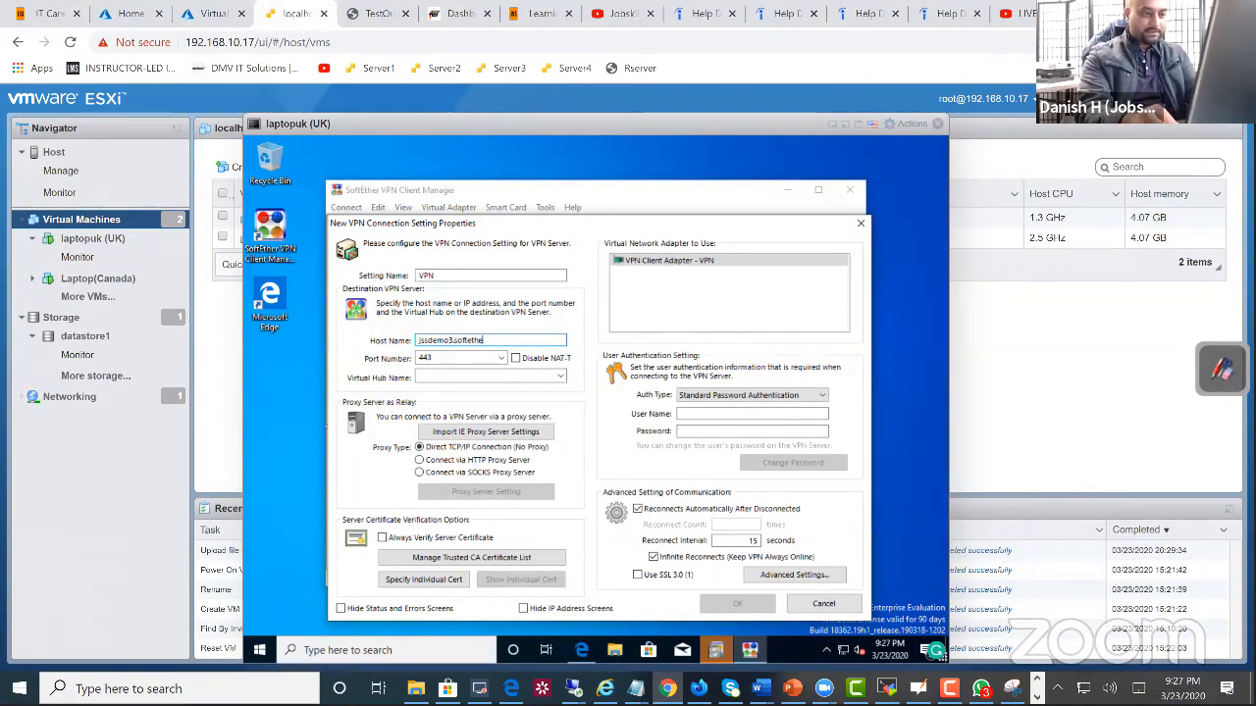
type("r.")
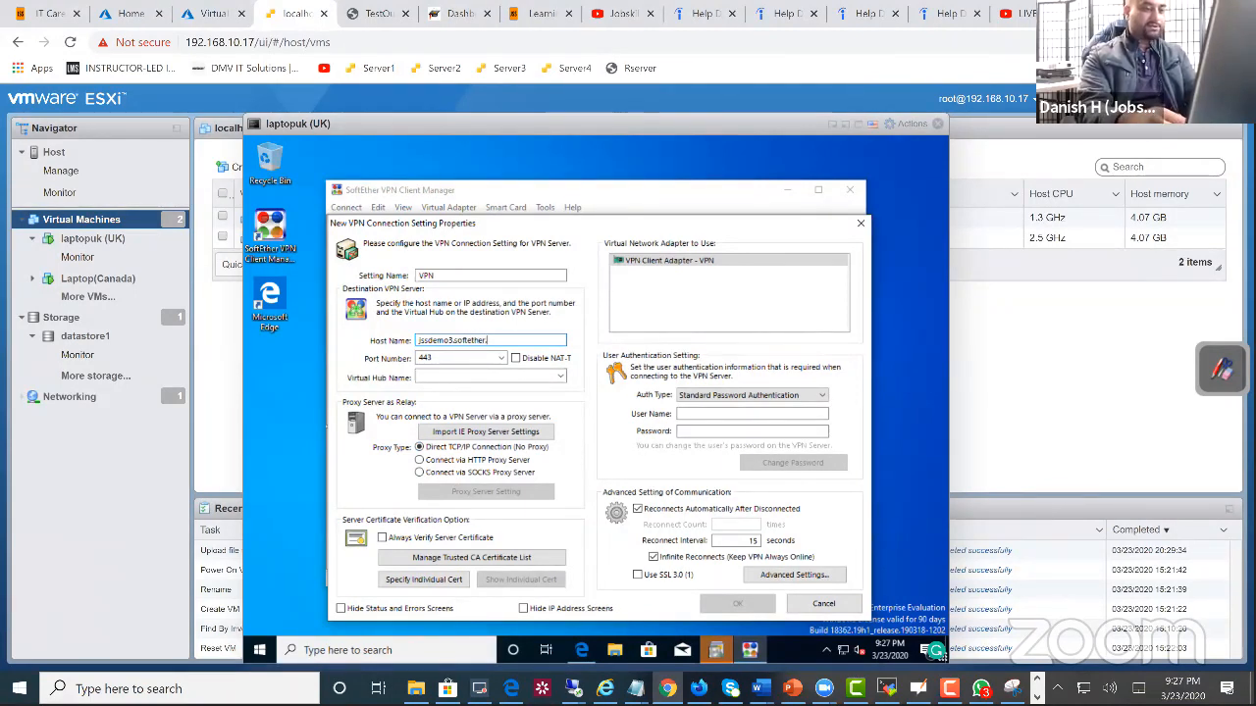
type("net")
key("Tab")
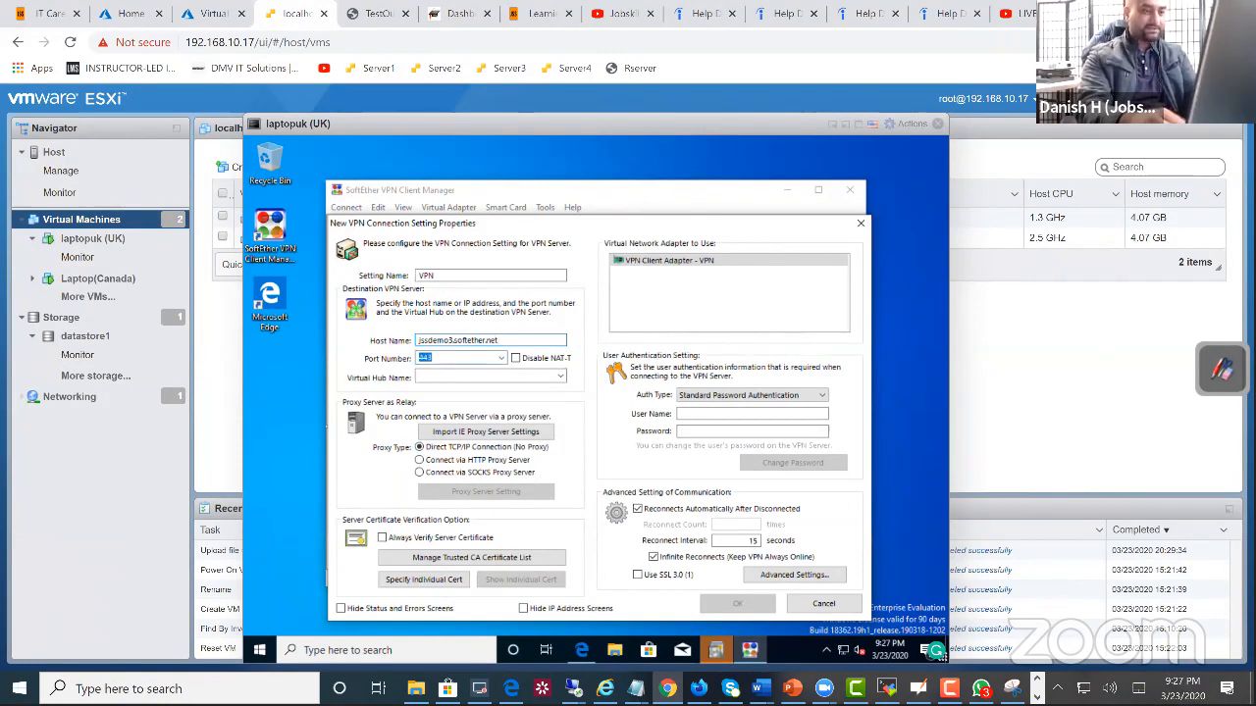
Step: Choose VPN as the Virtual Hub Name for the new connection
key("Tab")
left_click(561, 378)
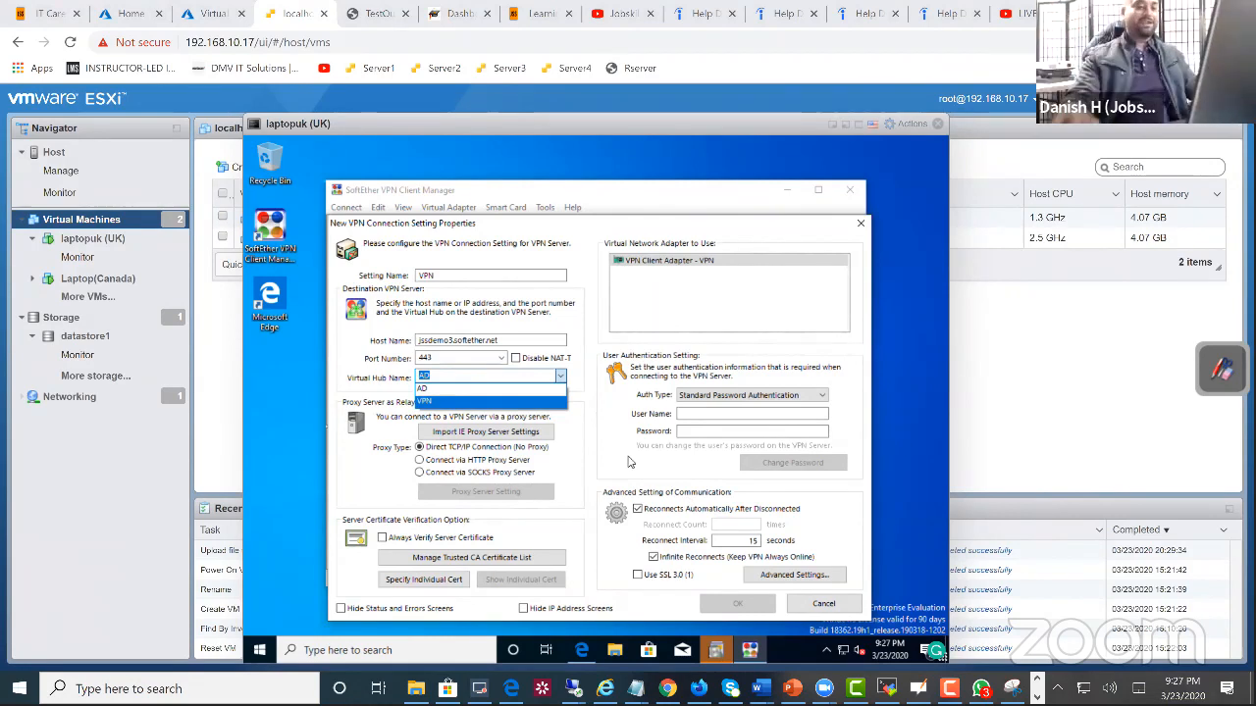
left_click(578, 412)
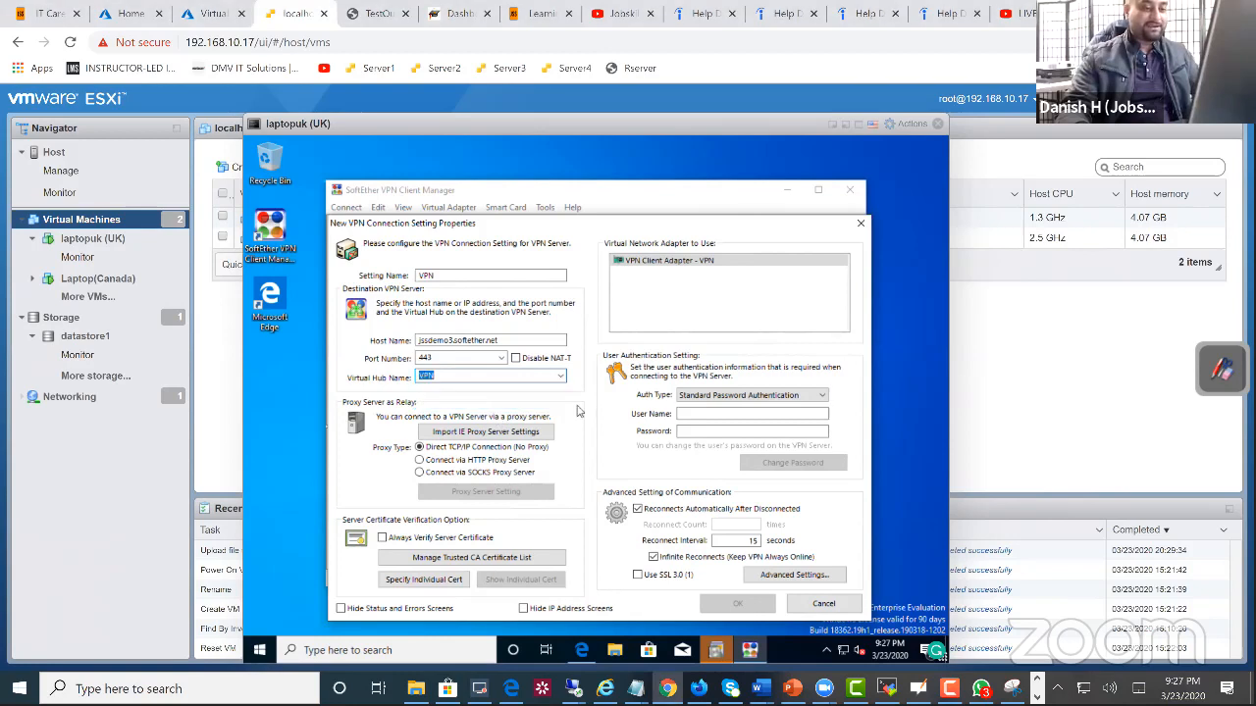
Step: Enter the account's user name and password for standard password authentication and save the VPN connection setting
left_click(729, 413)
key("Tab")
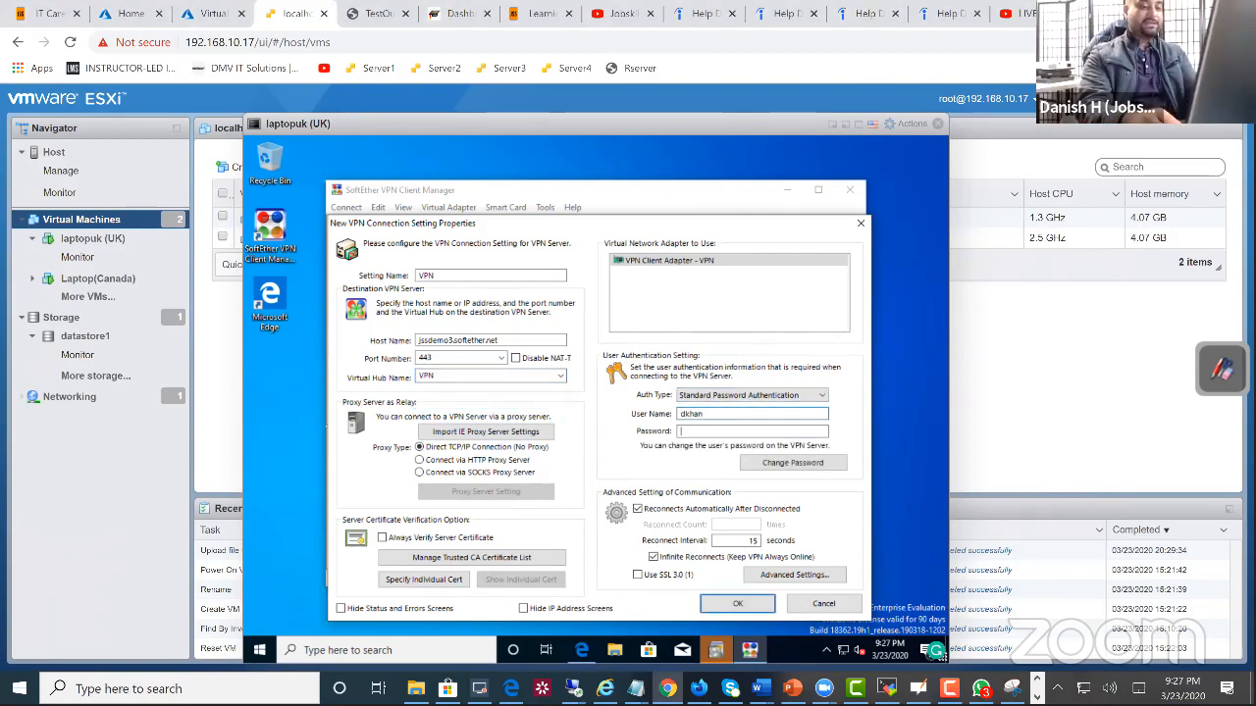
type("••")
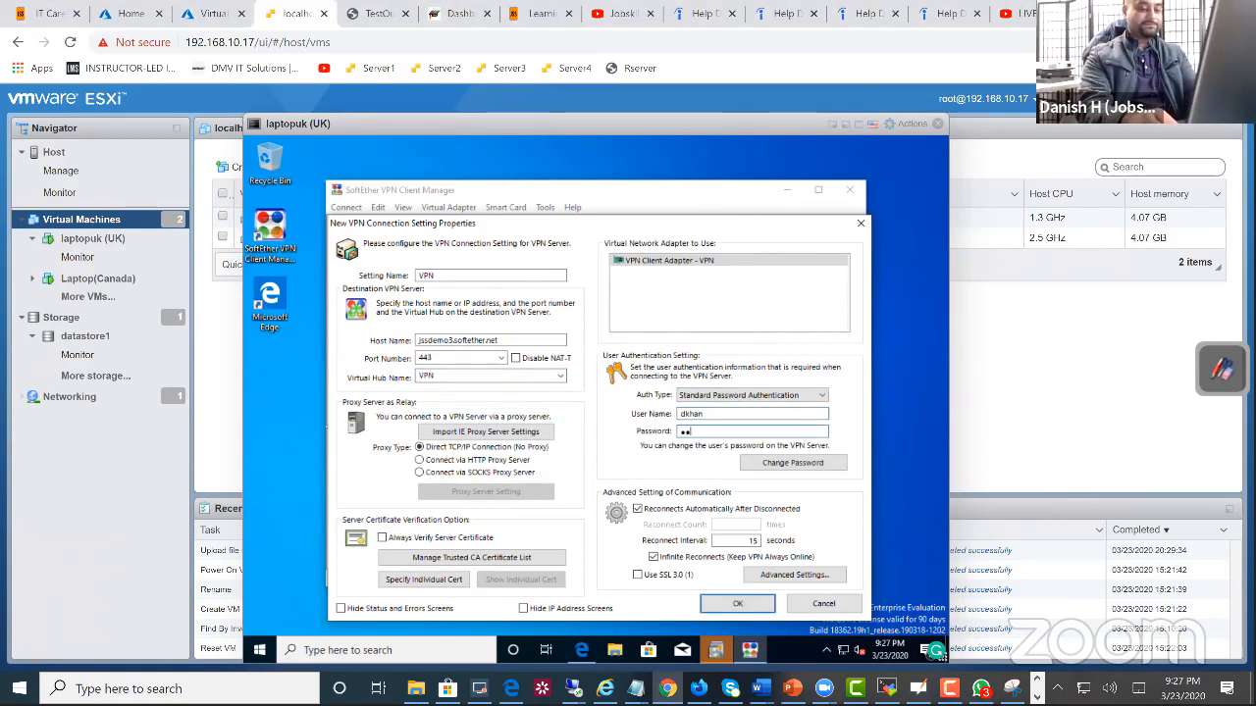
type("••••••••••")
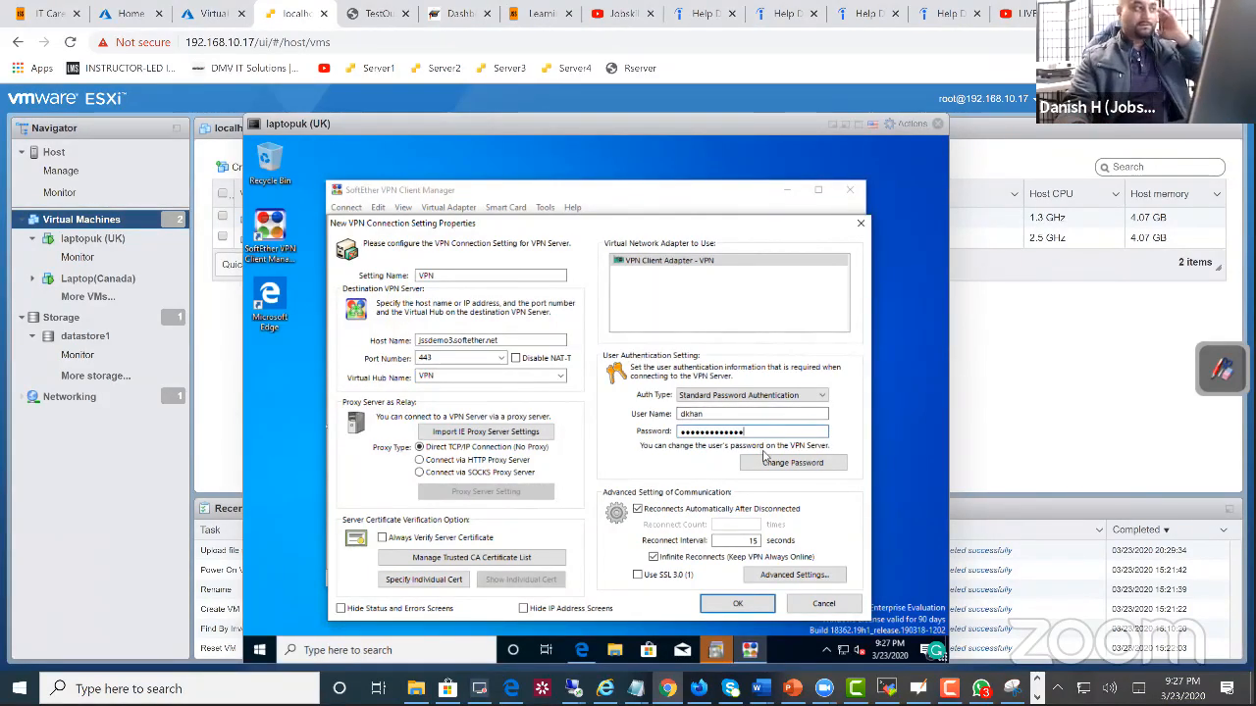
left_click(738, 603)
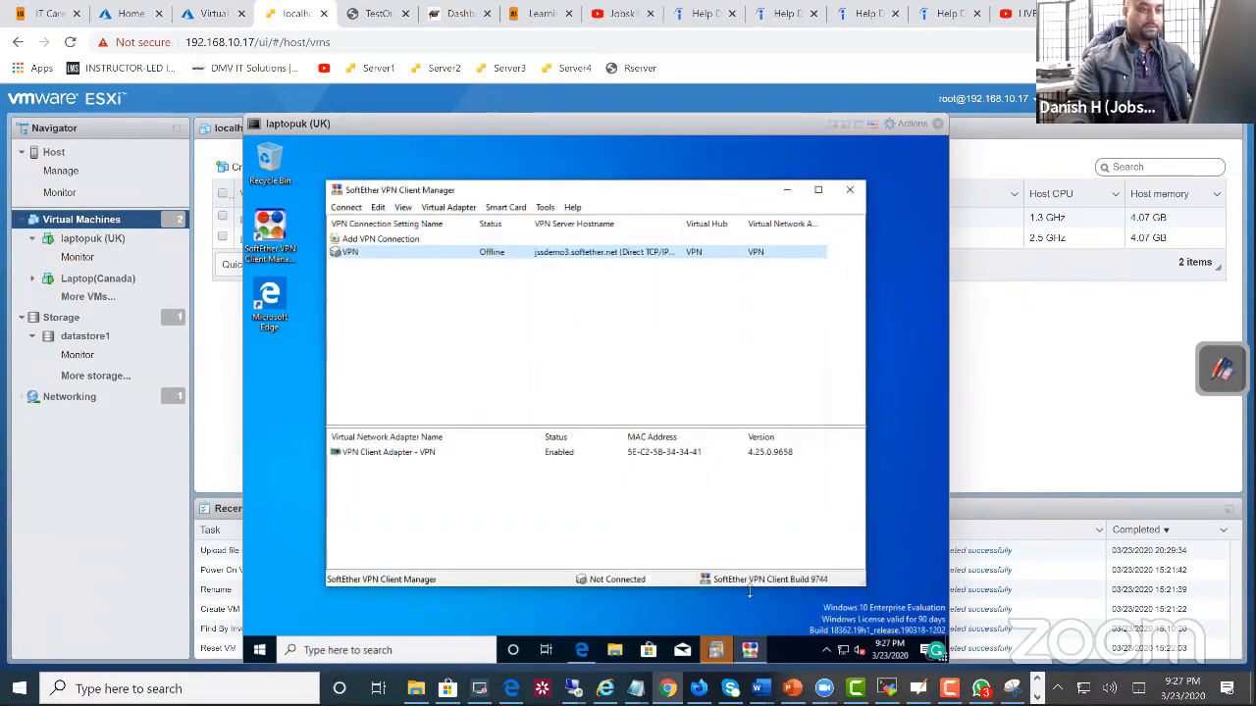
Step: Try to connect the VPN connection by re-entering the account password at the login prompt, and cancel the attempt
right_click(420, 252)
left_click(569, 356)
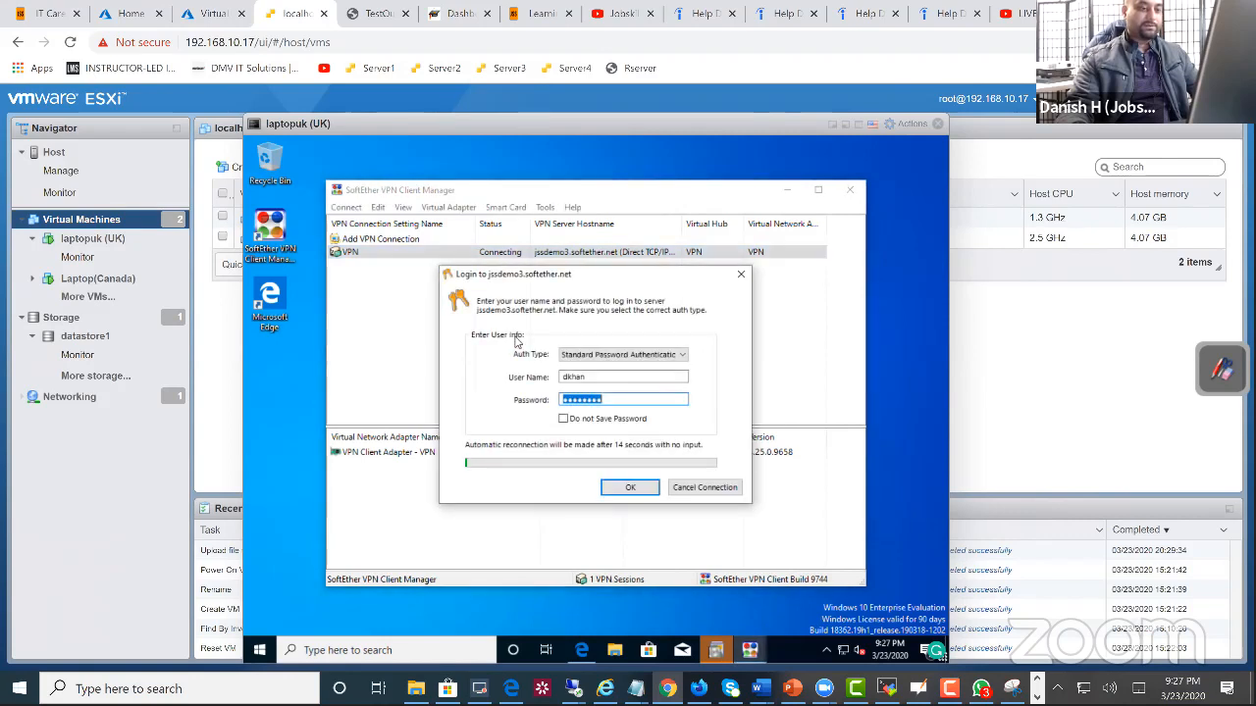
left_click_drag(615, 400, 536, 412)
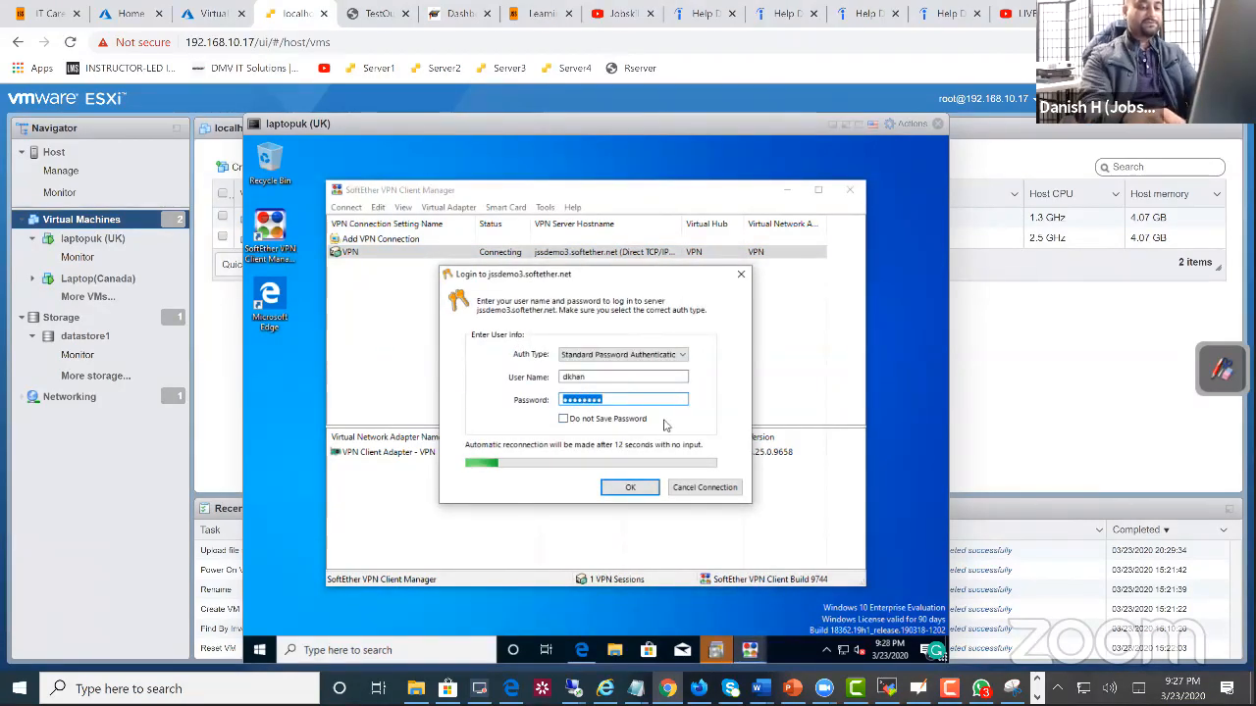
type("••••••••••")
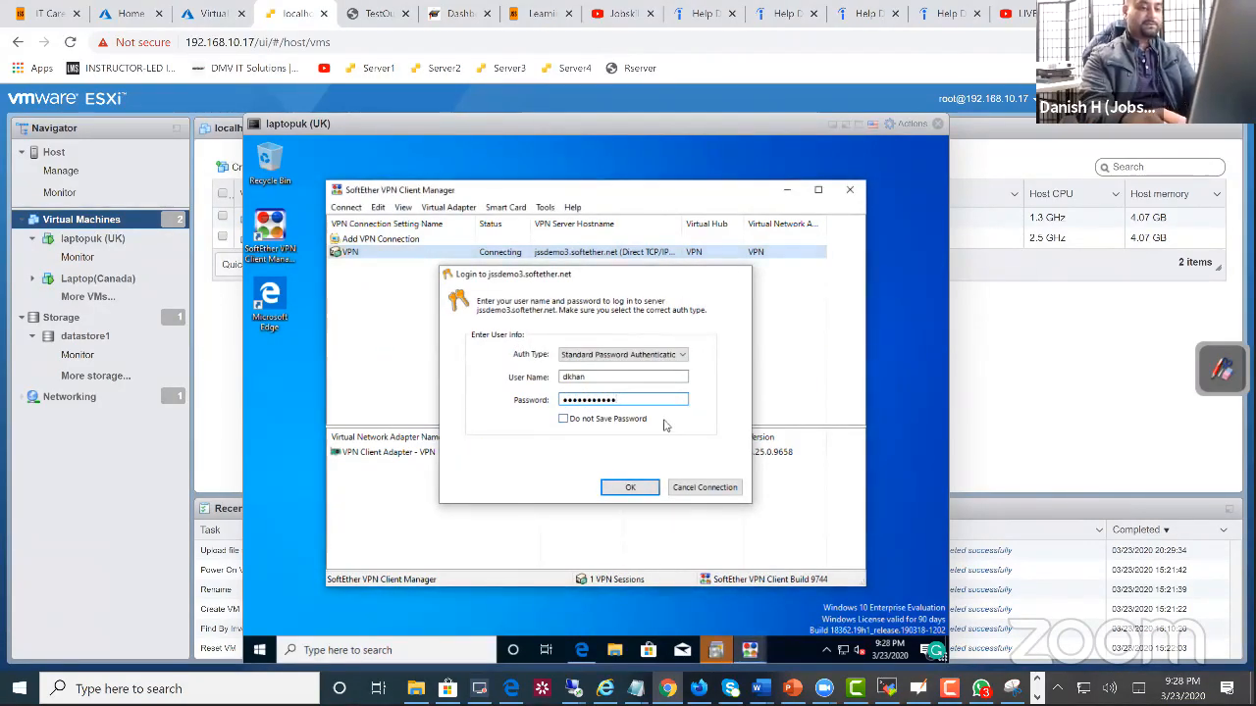
key("Return")
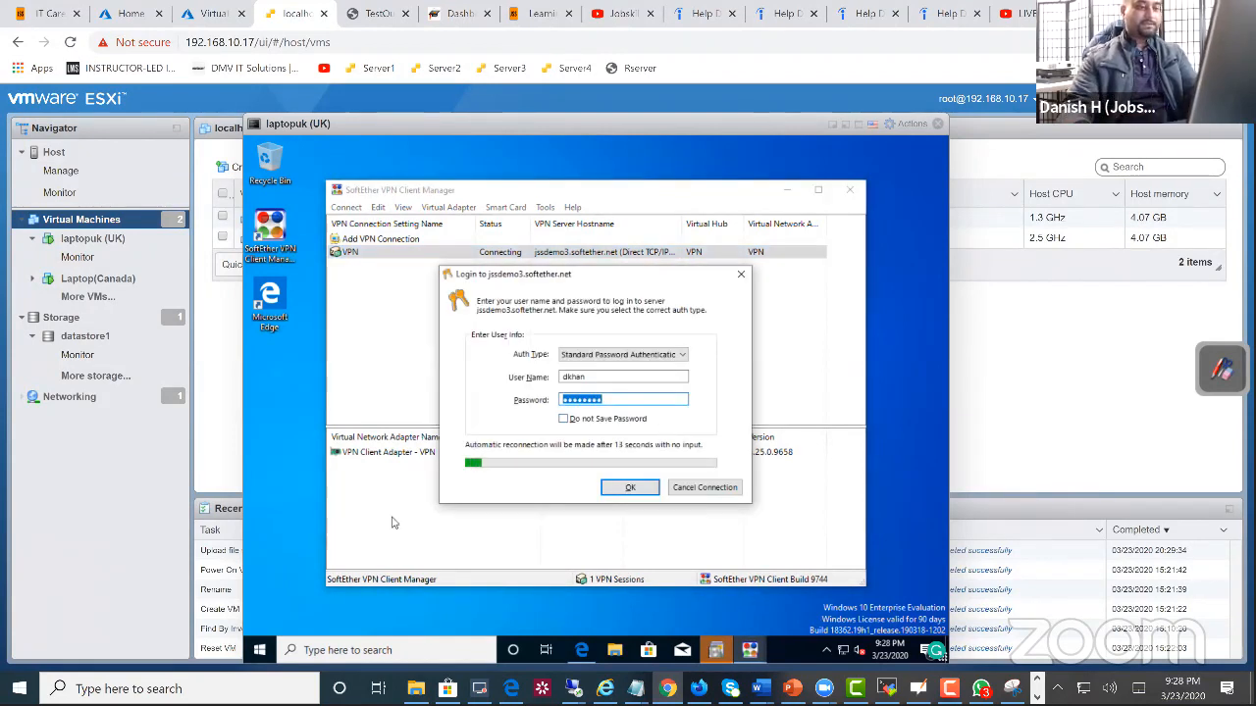
left_click(700, 485)
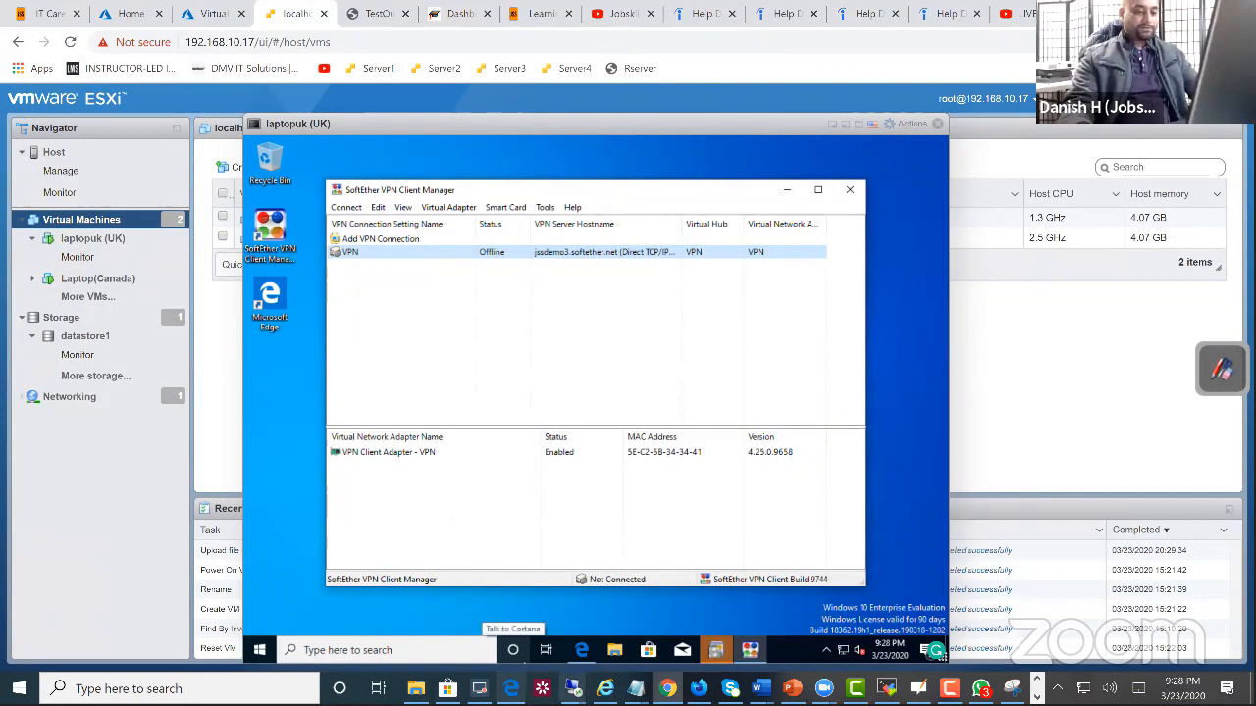
Step: Switch to the demodc Remote Desktop session and open the Users container of demodc.jobskillshare.org in Active Directory Users and Computers
mouse_move(573, 689)
left_click(454, 574)
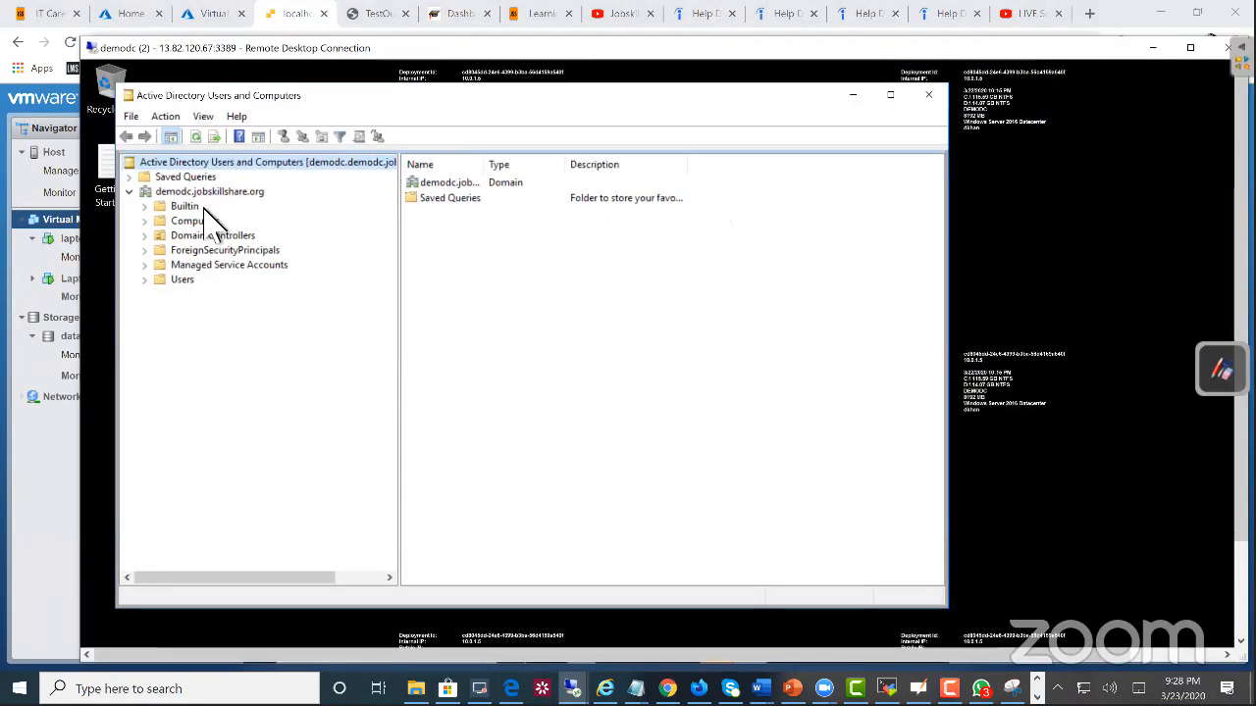
left_click(184, 282)
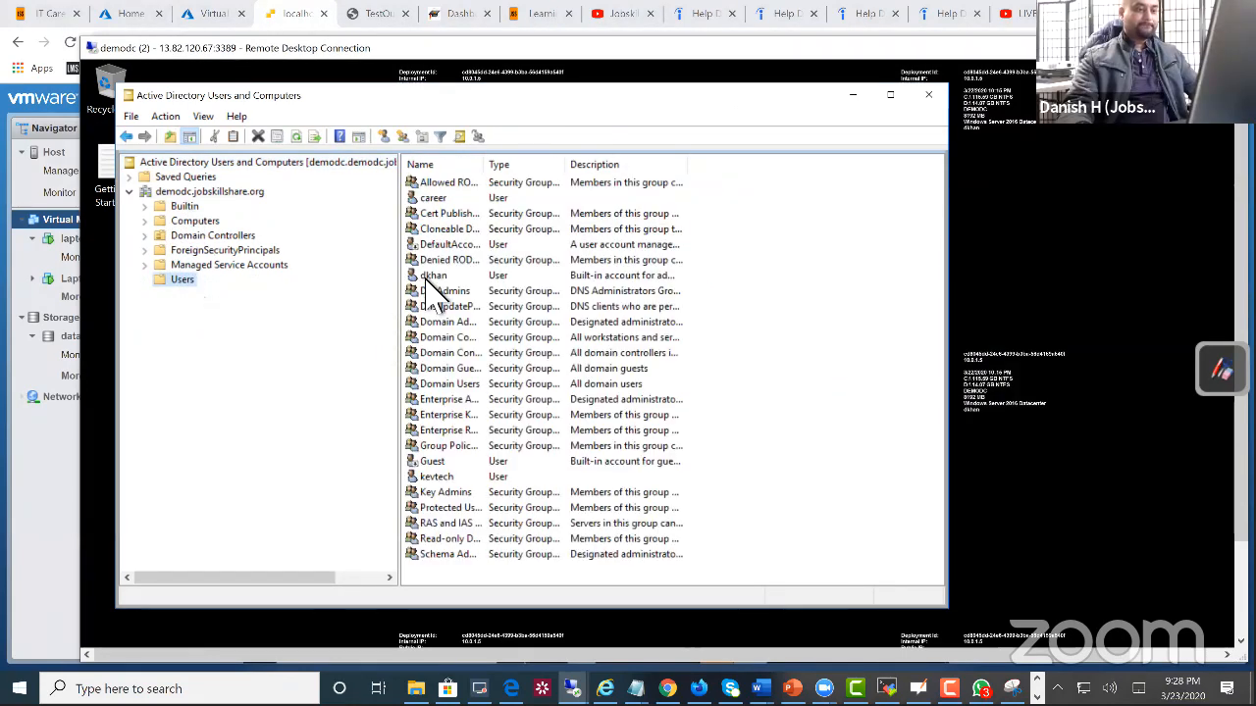
Step: Reset the password of the VPN user's domain account, entering and confirming a new password without requiring a change at next logon
right_click(425, 279)
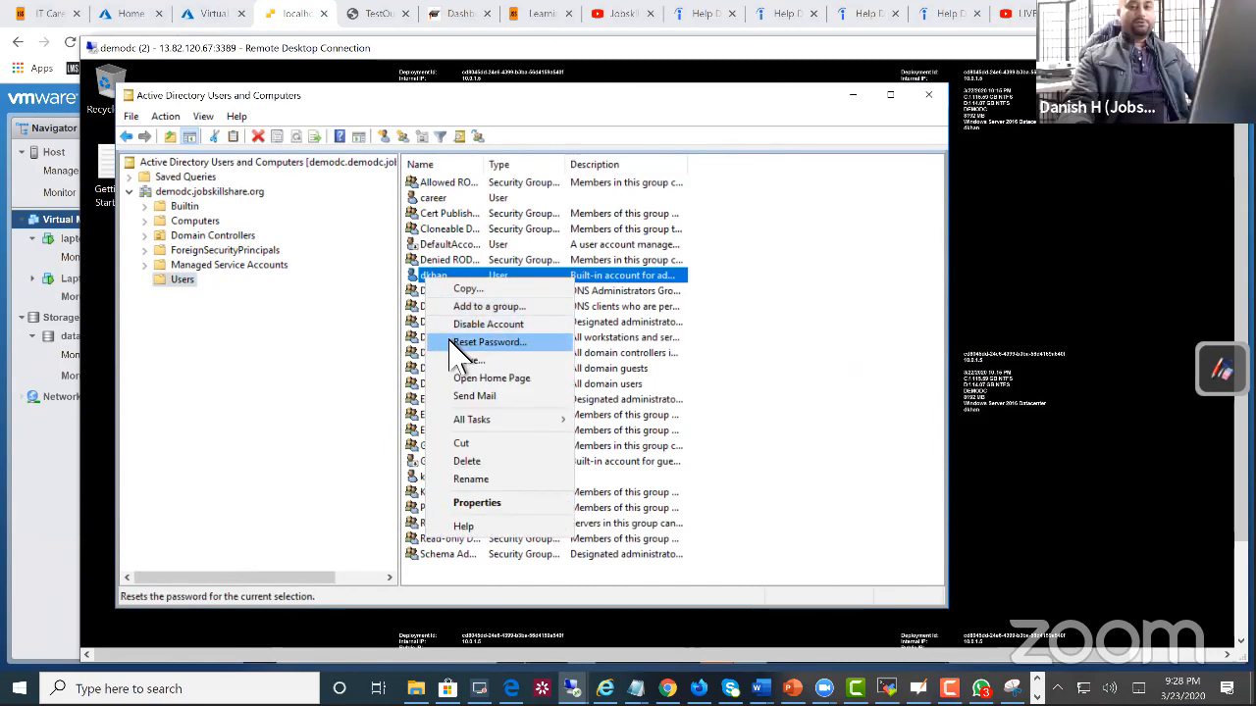
left_click(451, 343)
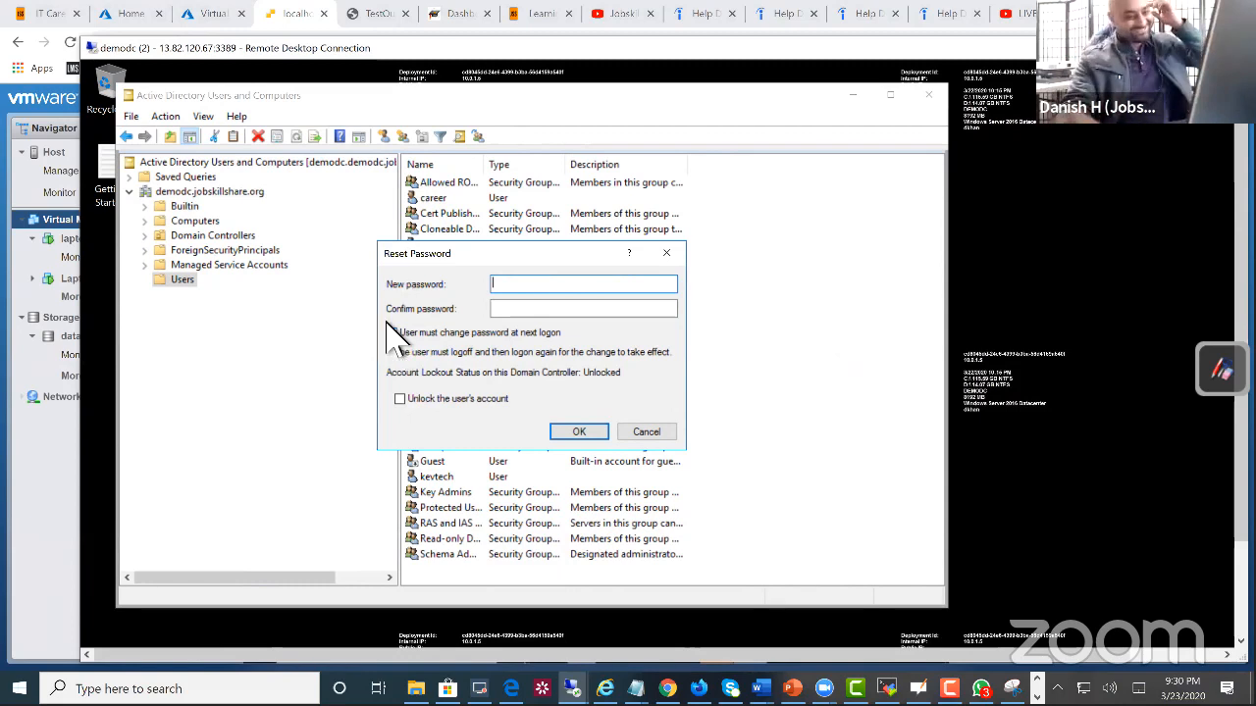
left_click(481, 333)
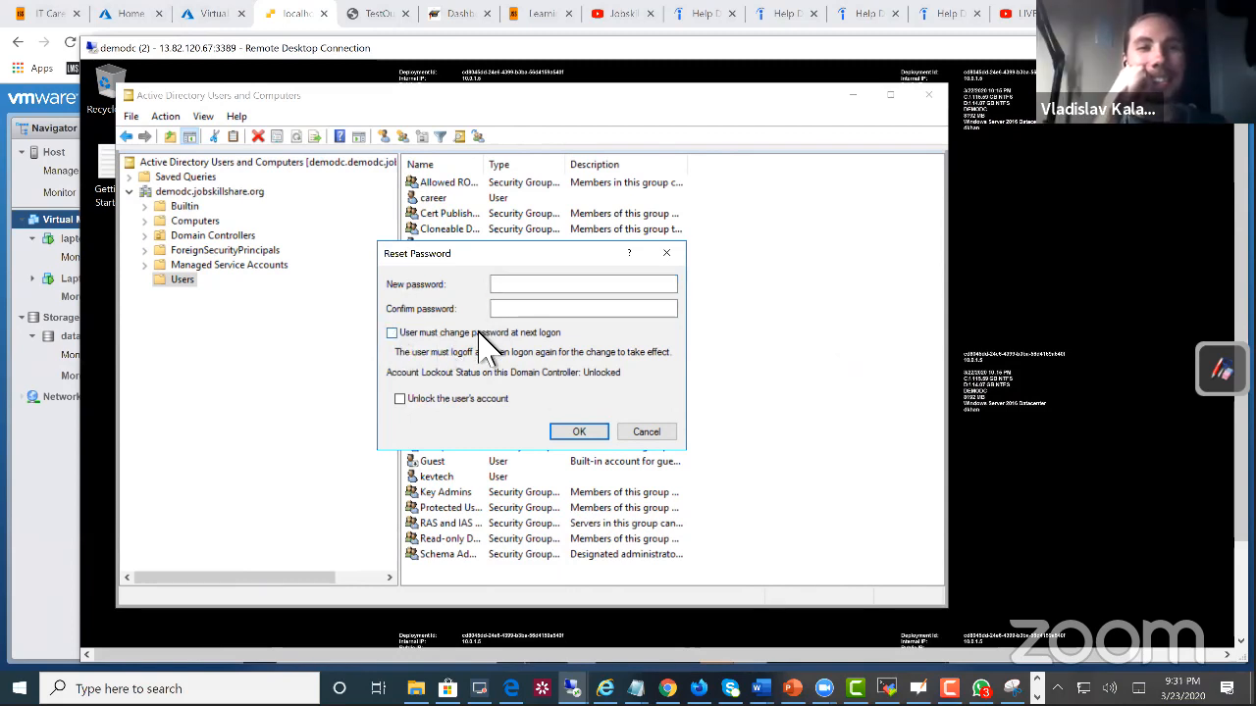
left_click(556, 287)
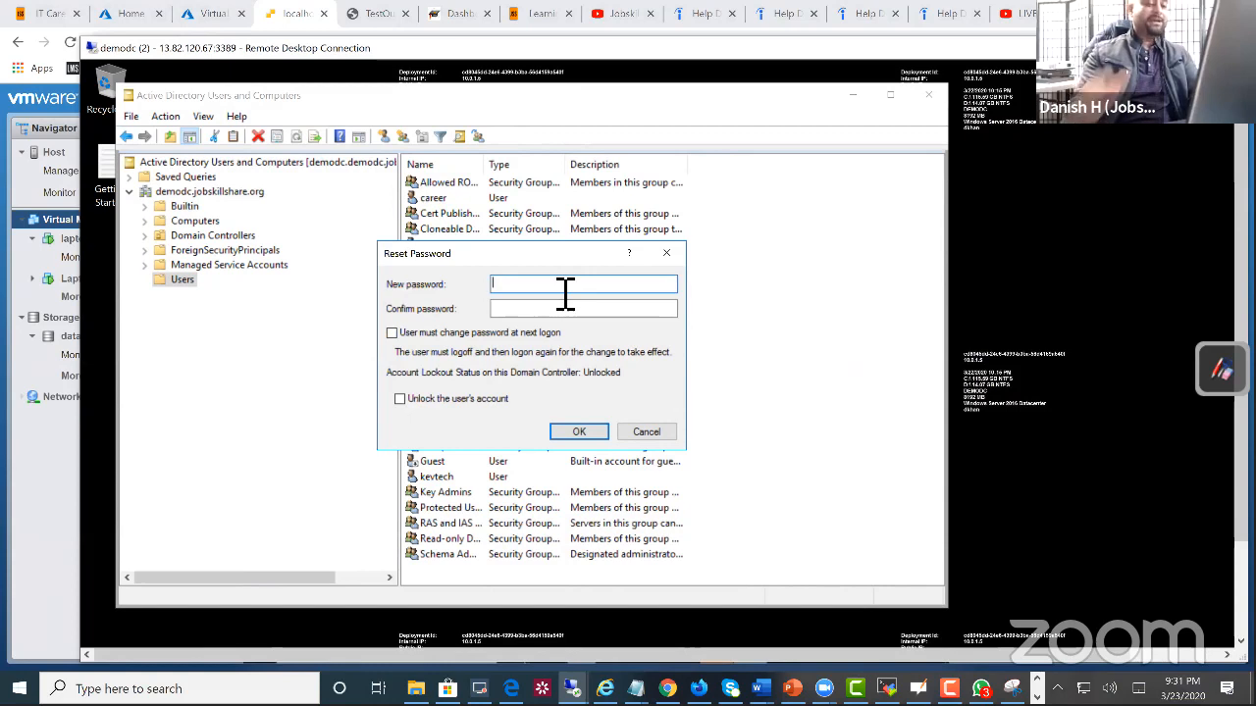
type("**********")
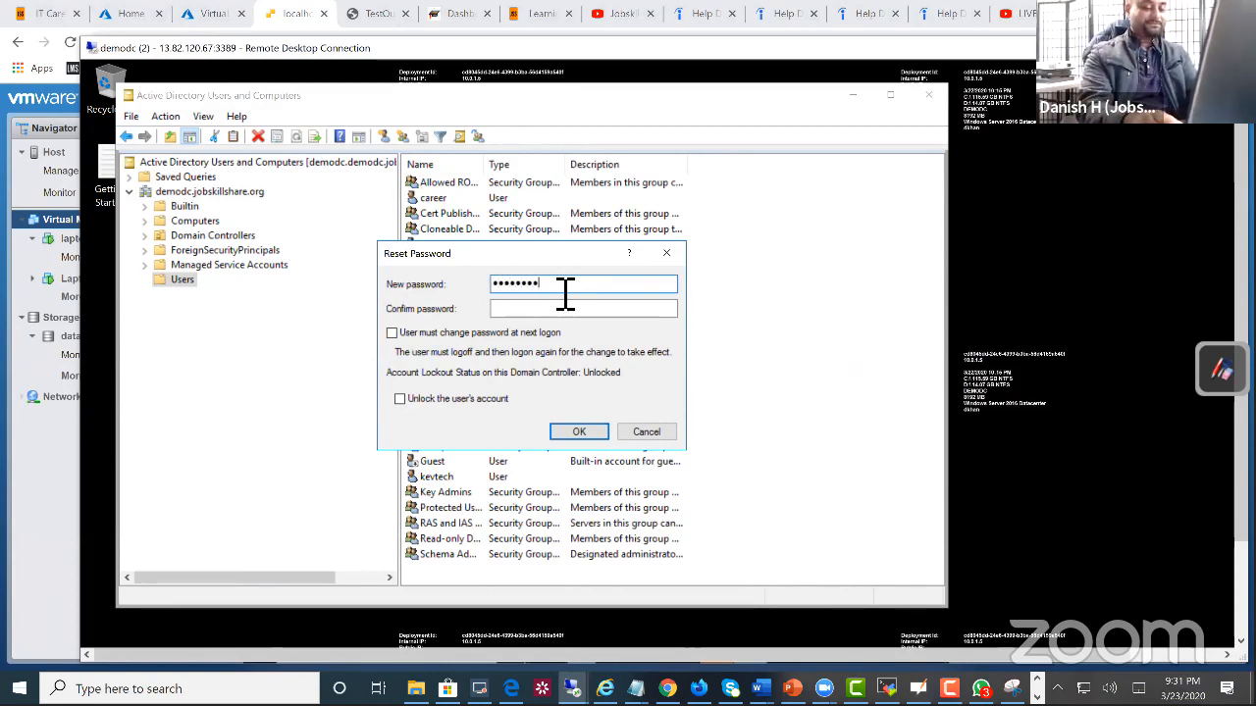
type("**")
key("Tab")
type("*****")
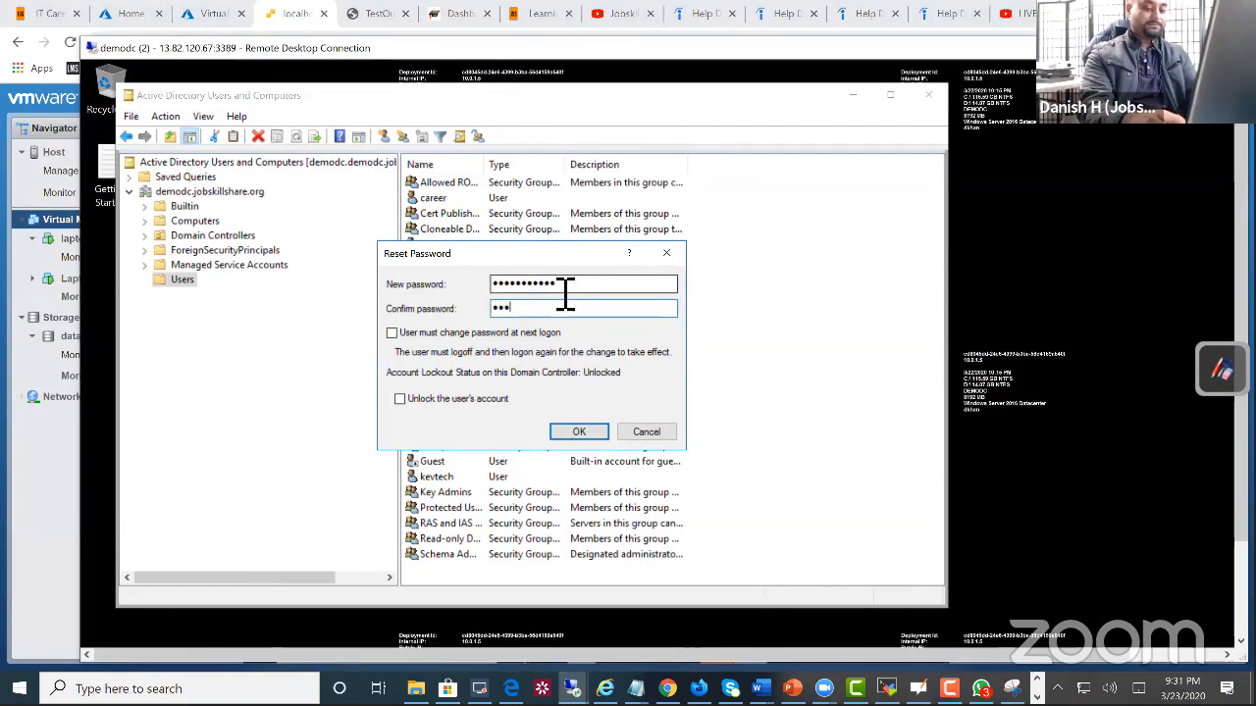
key("BackSpace")
key("BackSpace")
key("BackSpace")
key("BackSpace")
key("BackSpace")
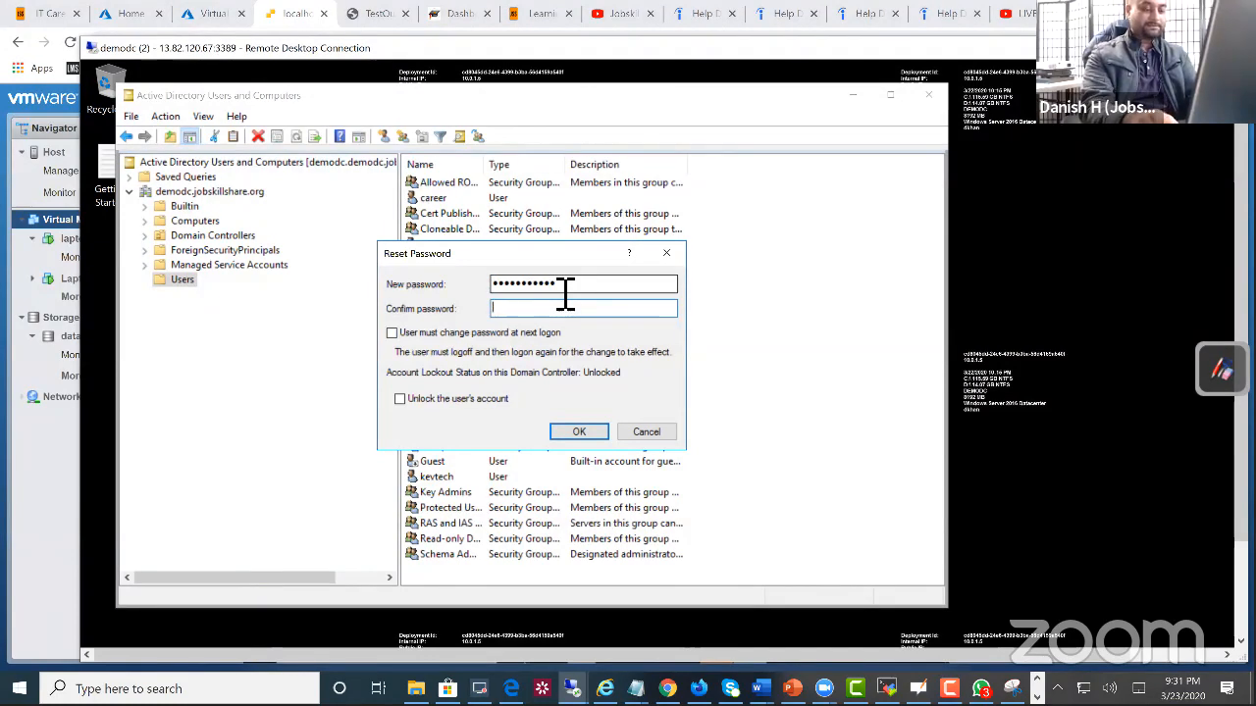
type("************")
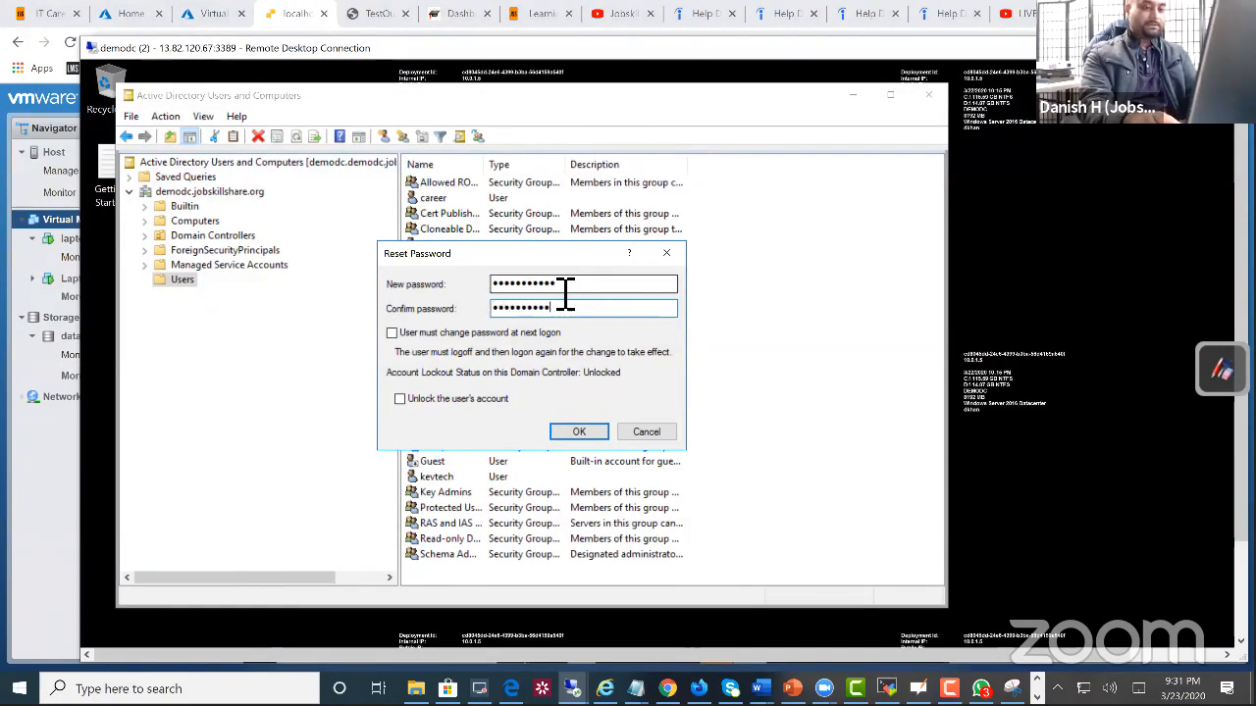
left_click(598, 432)
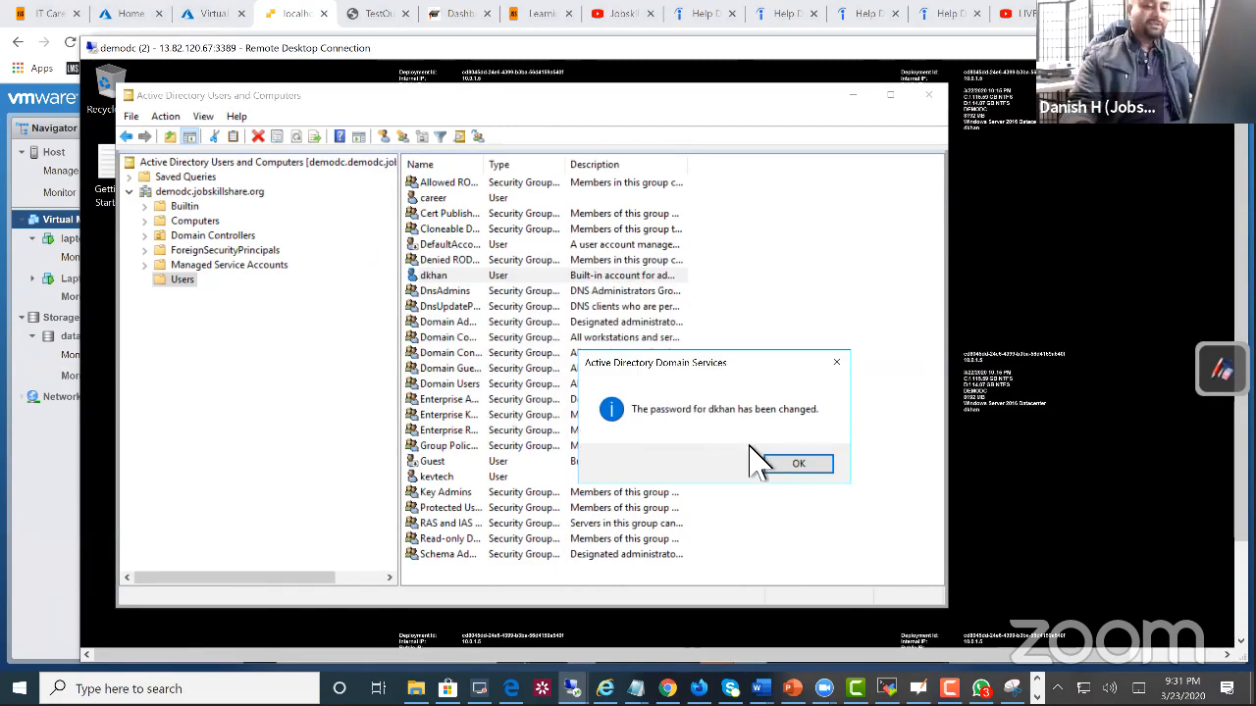
left_click(797, 464)
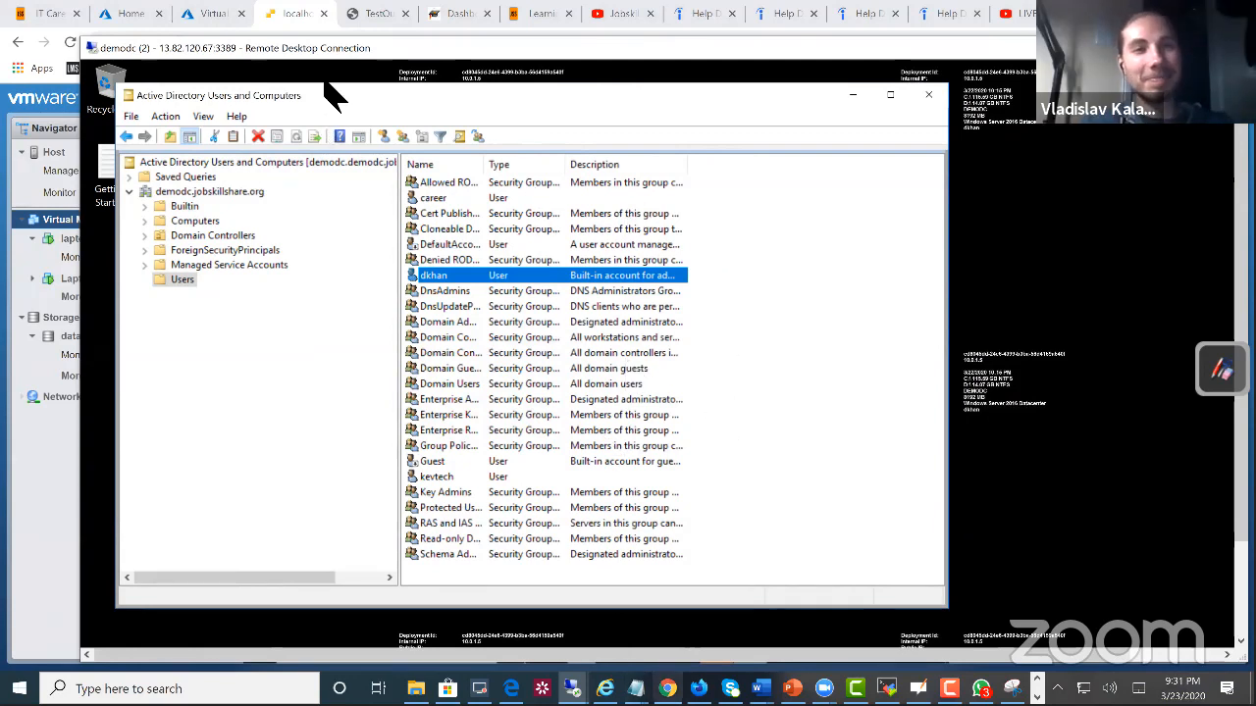
Step: Return to the laptopuk console and try to connect the VPN connection by submitting the account password
left_click(293, 16)
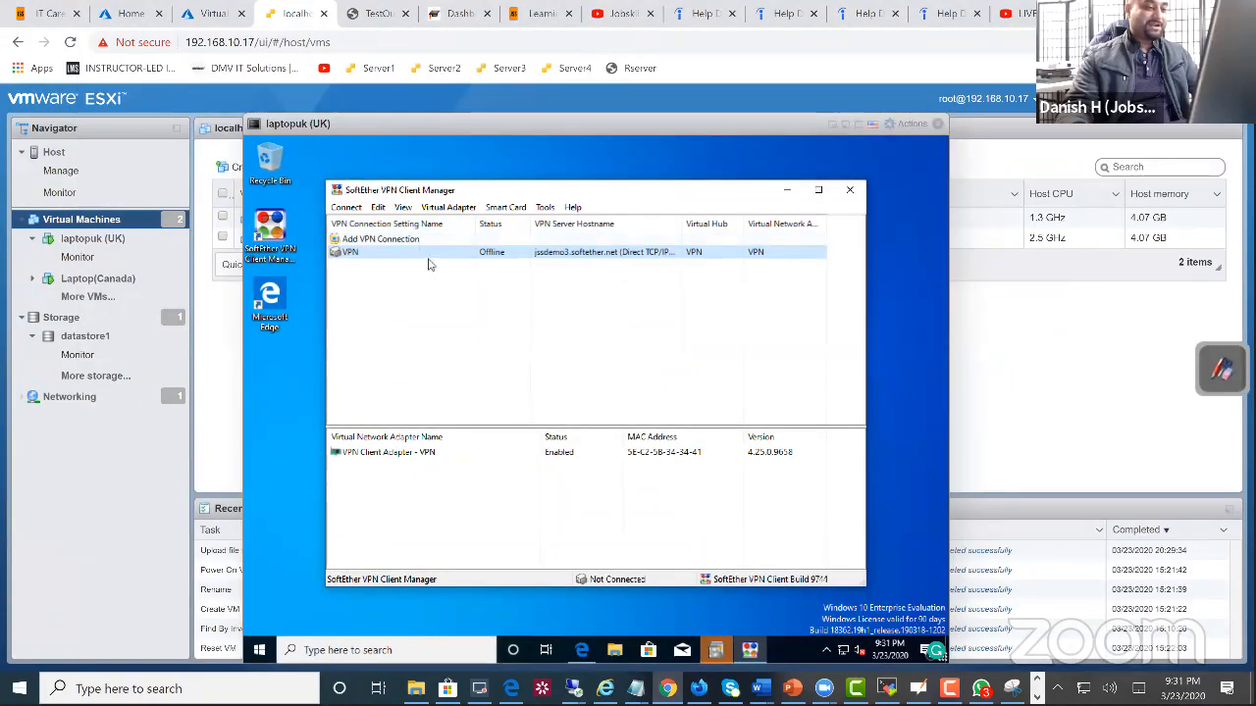
right_click(428, 260)
right_click(428, 249)
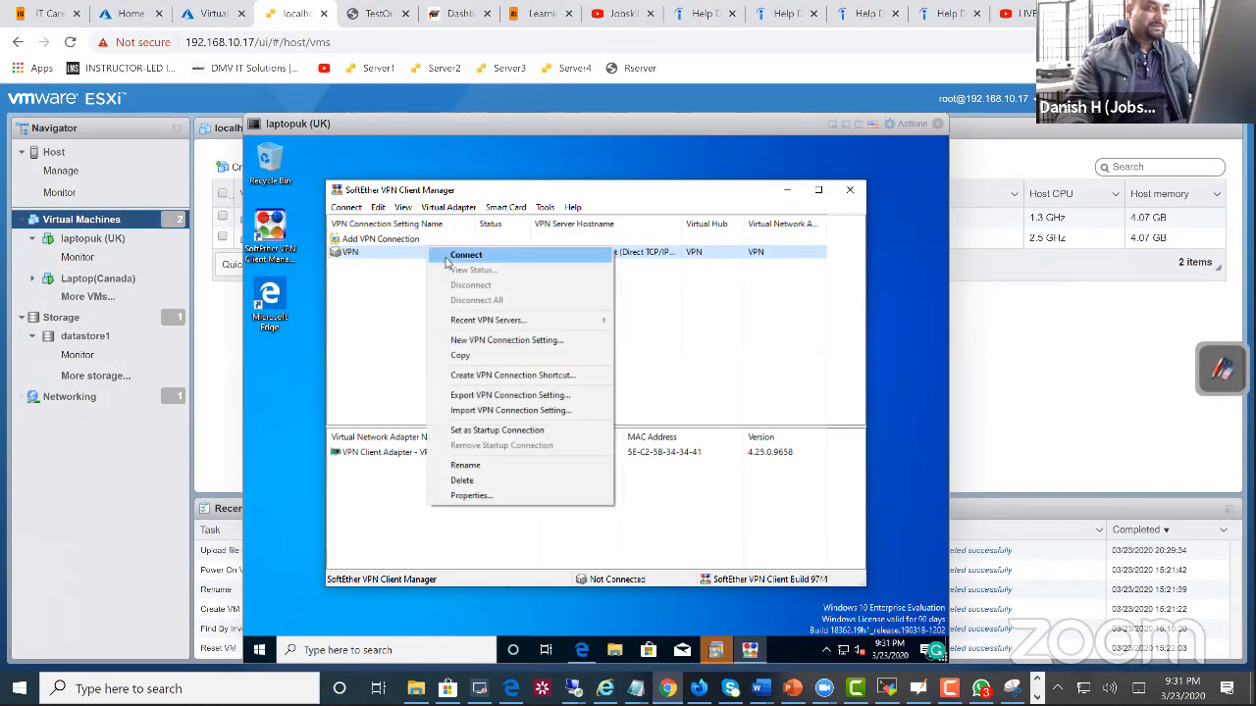
left_click(453, 255)
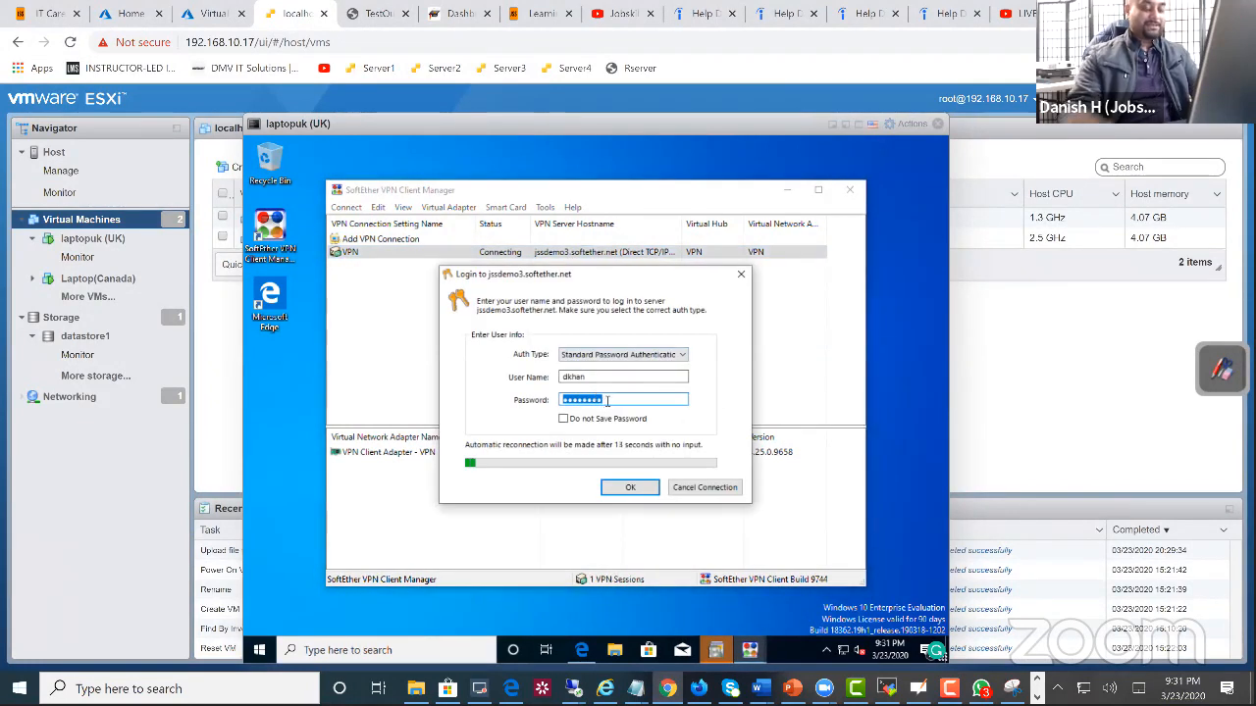
type("••••••")
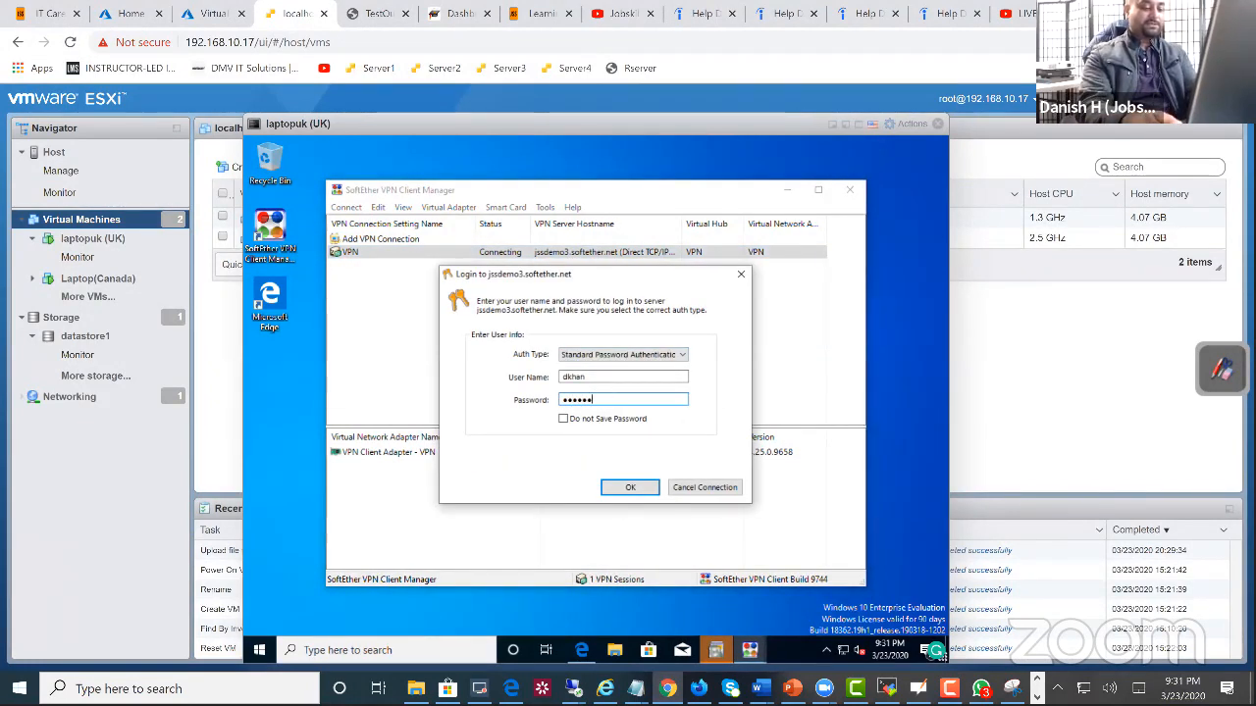
type("••")
key("Return")
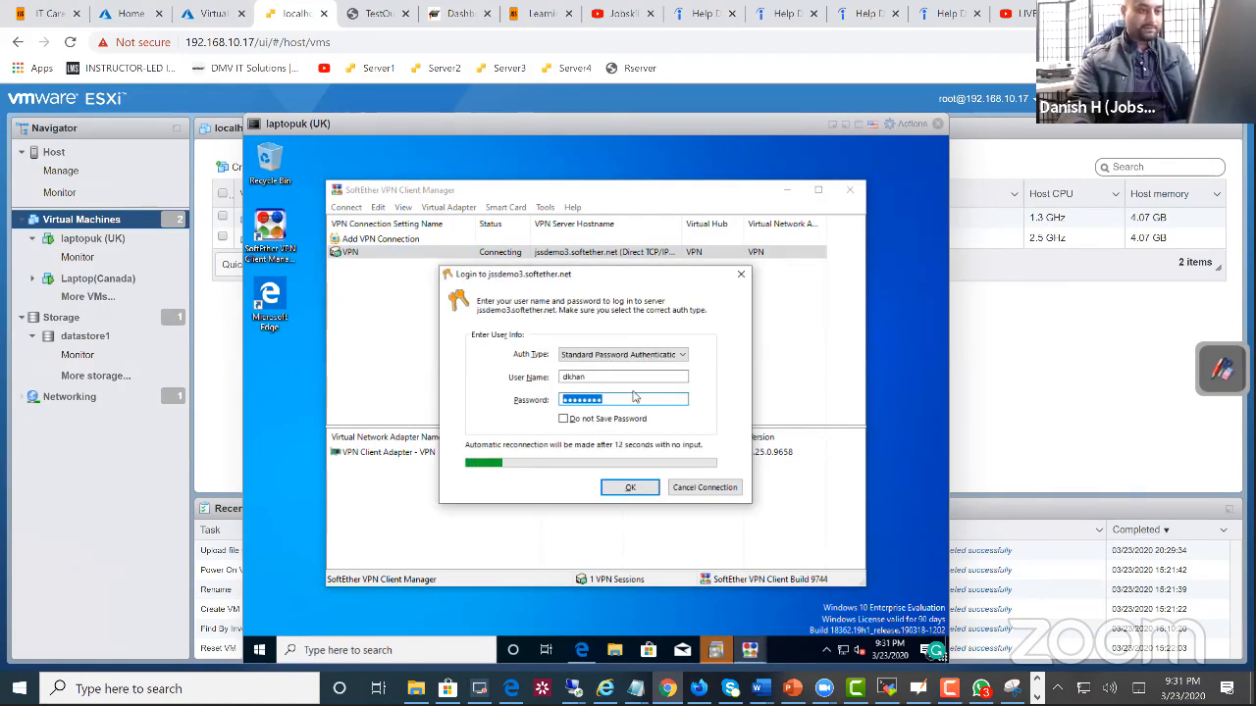
Step: Try to log in to jssdemo3.softether.net again with the retyped account password, and cancel the connection
left_click_drag(633, 398, 552, 401)
type("p")
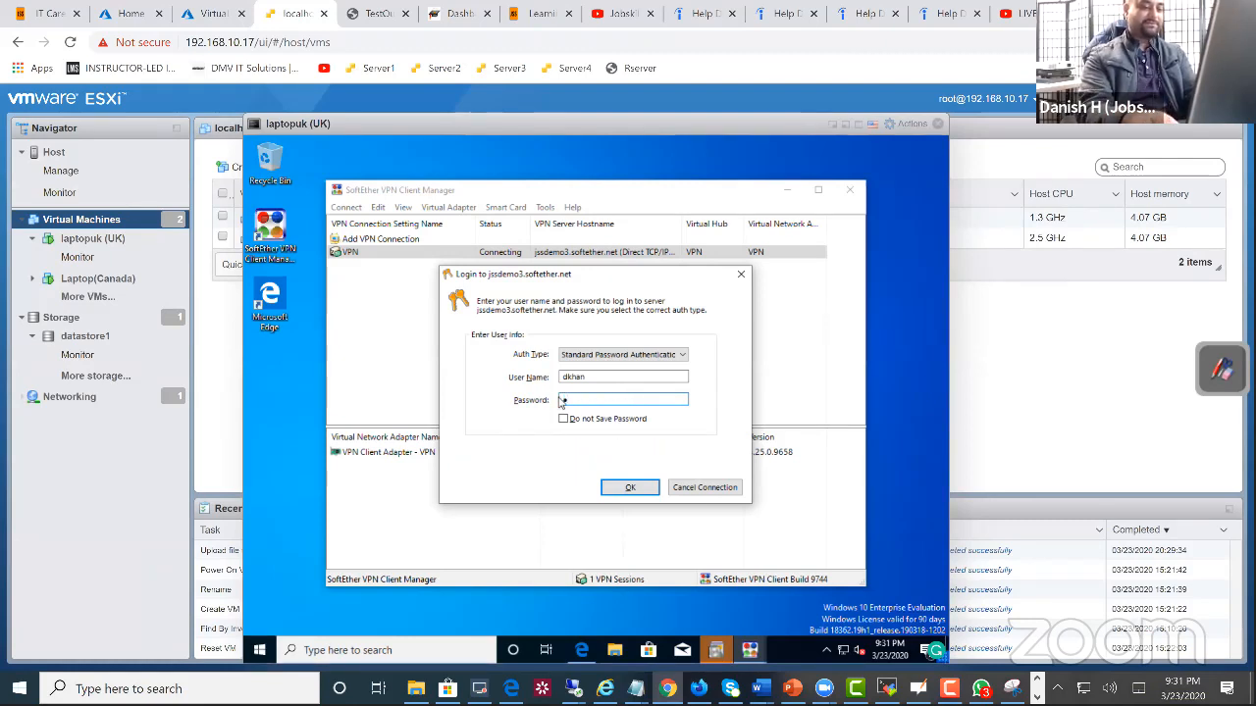
type("*****")
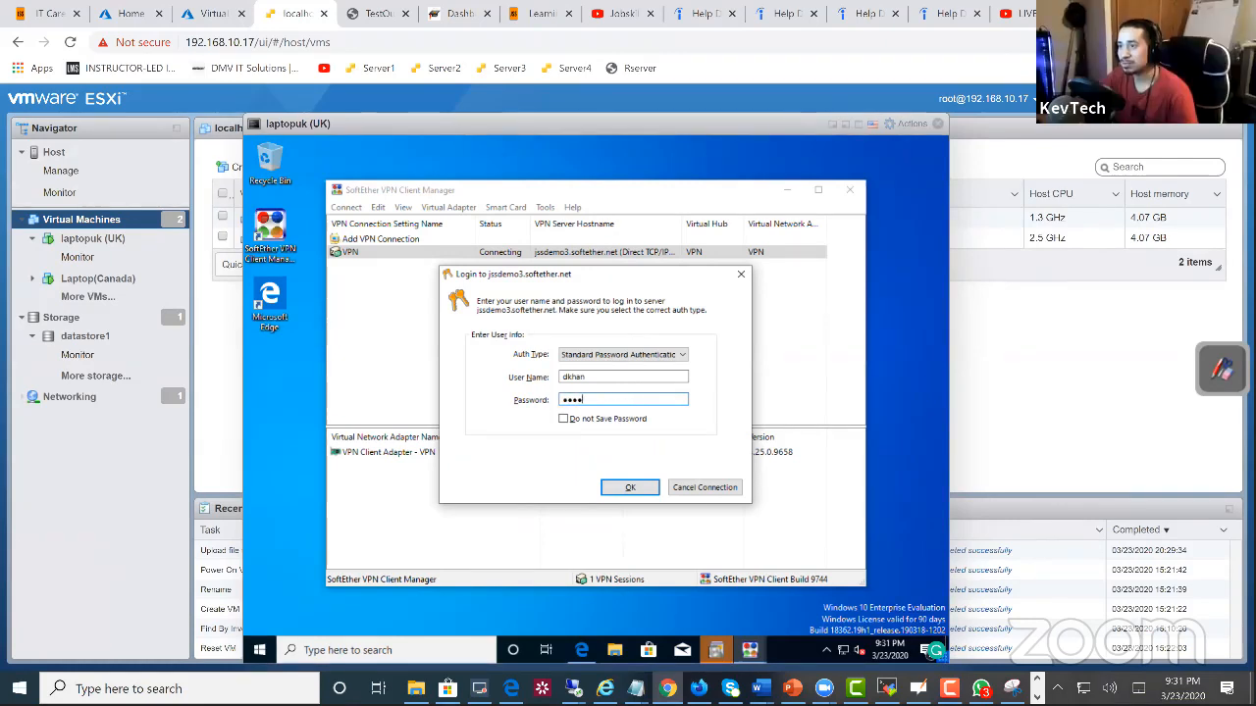
key("BackSpace")
key("BackSpace")
key("BackSpace")
key("BackSpace")
key("BackSpace")
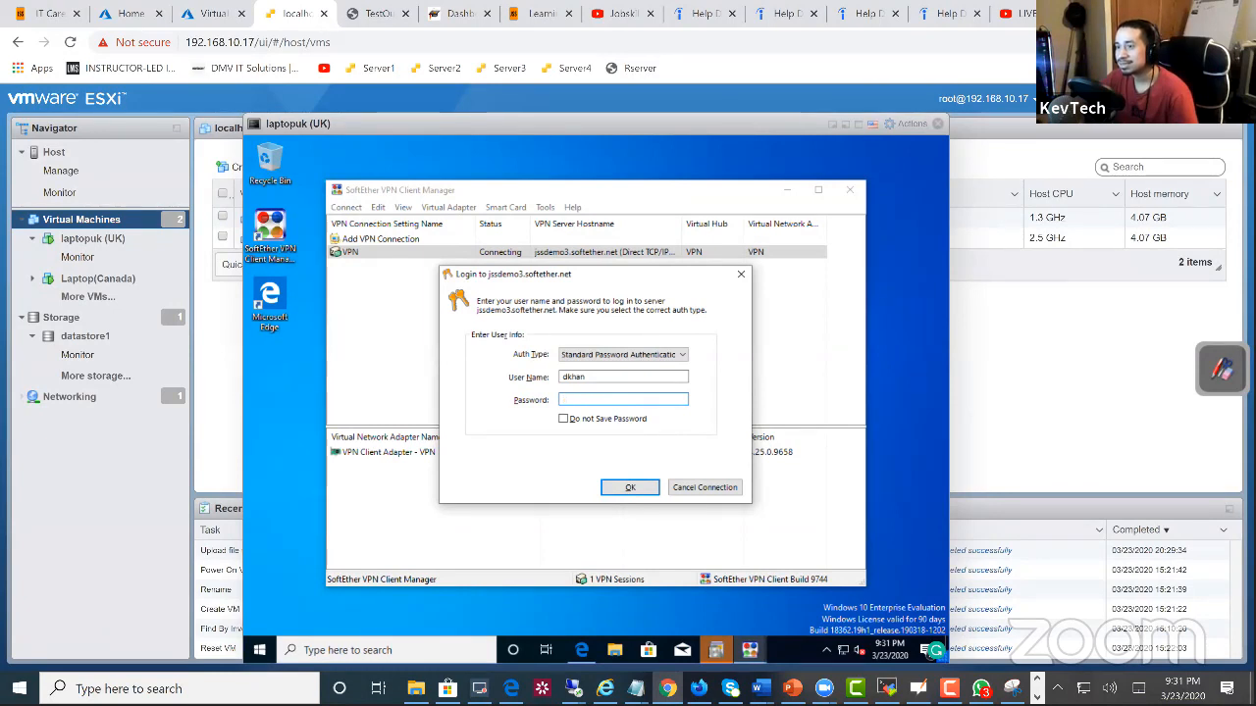
type("*******")
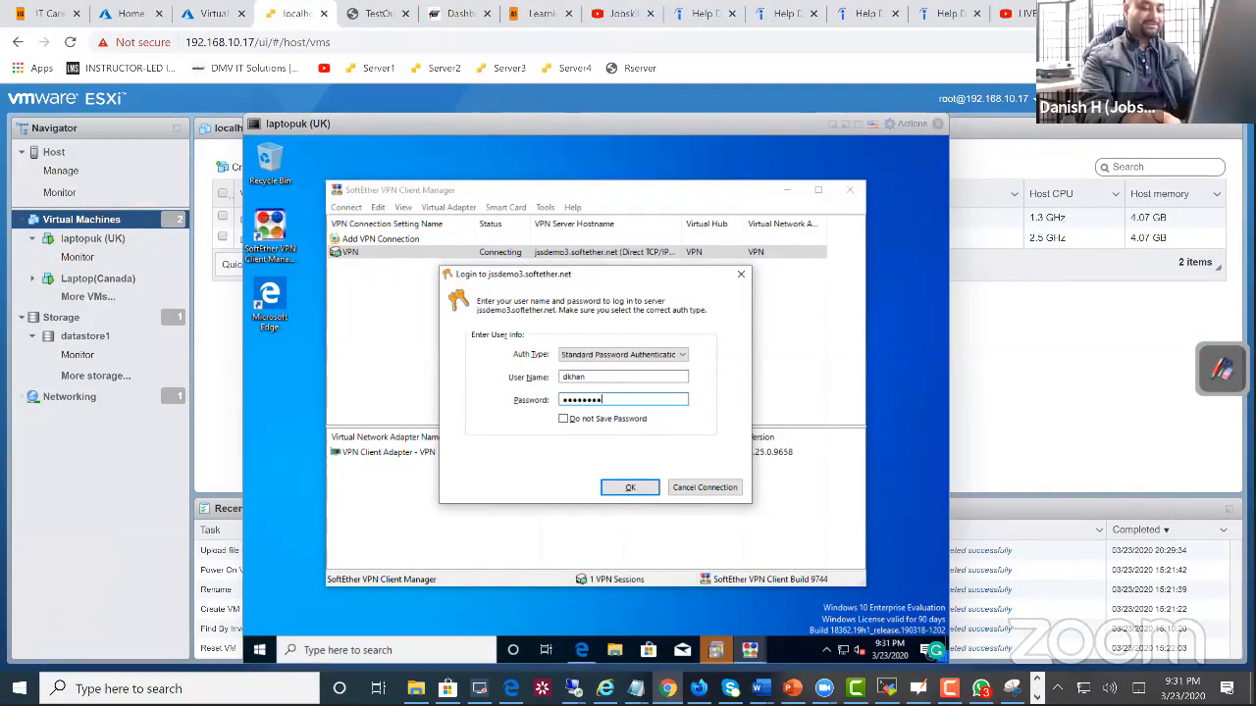
type("**")
key("Return")
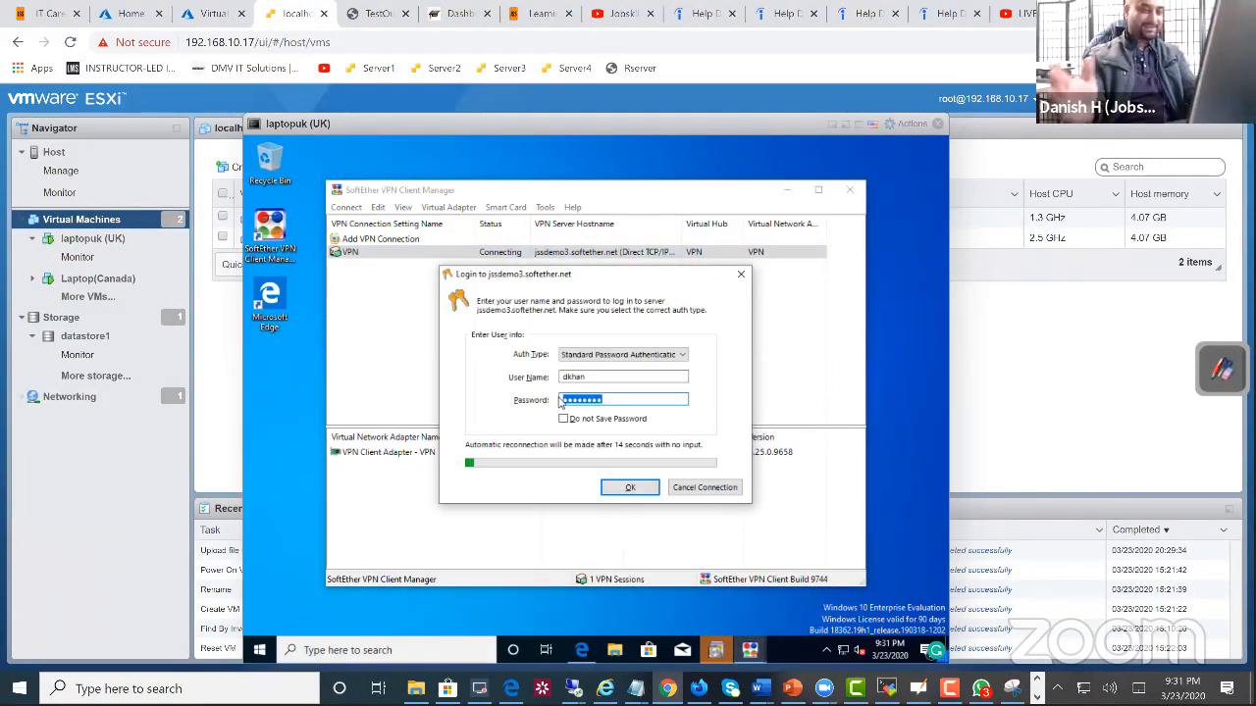
left_click(696, 488)
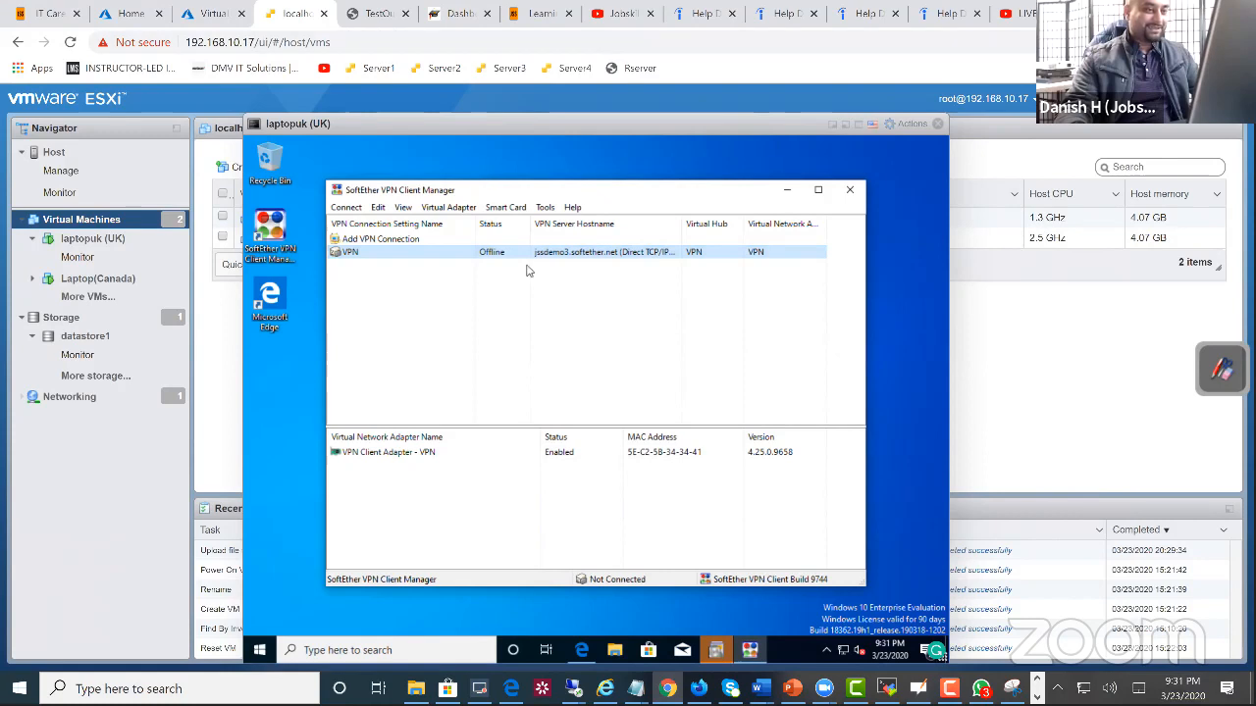
Step: Open the properties of the VPN connection setting and place the cursor in its user authentication password
right_click(510, 257)
left_click(577, 513)
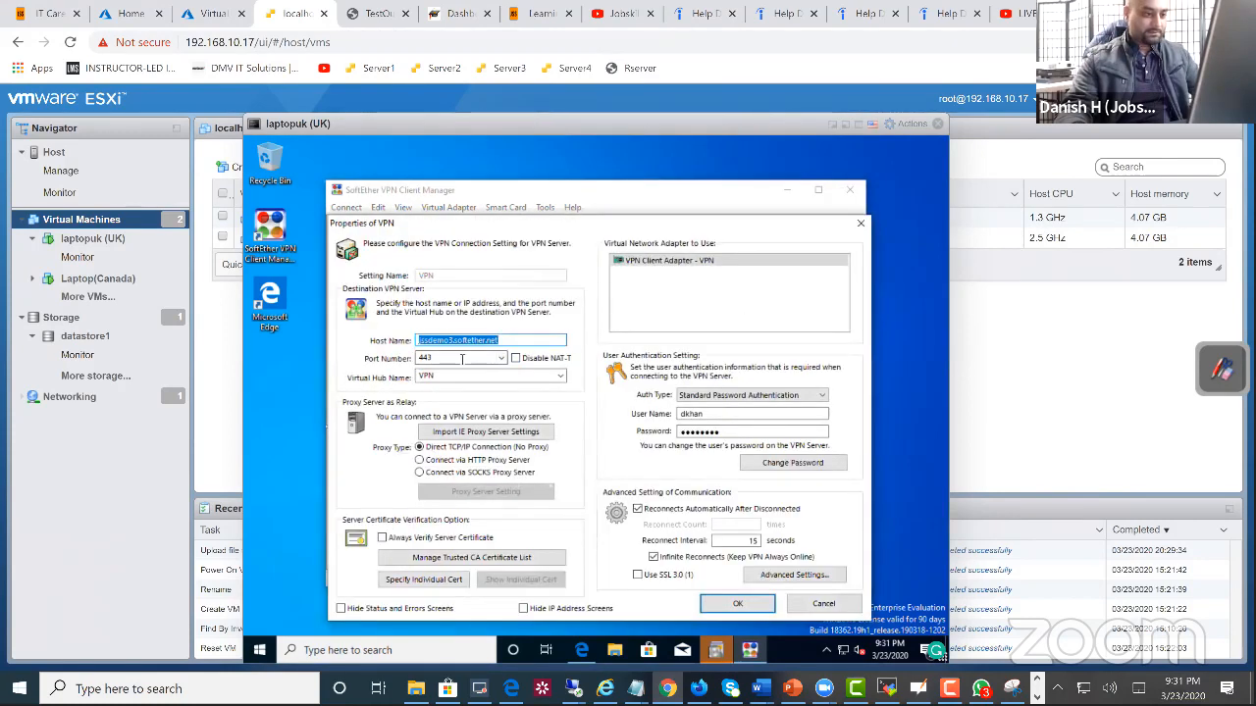
left_click(719, 433)
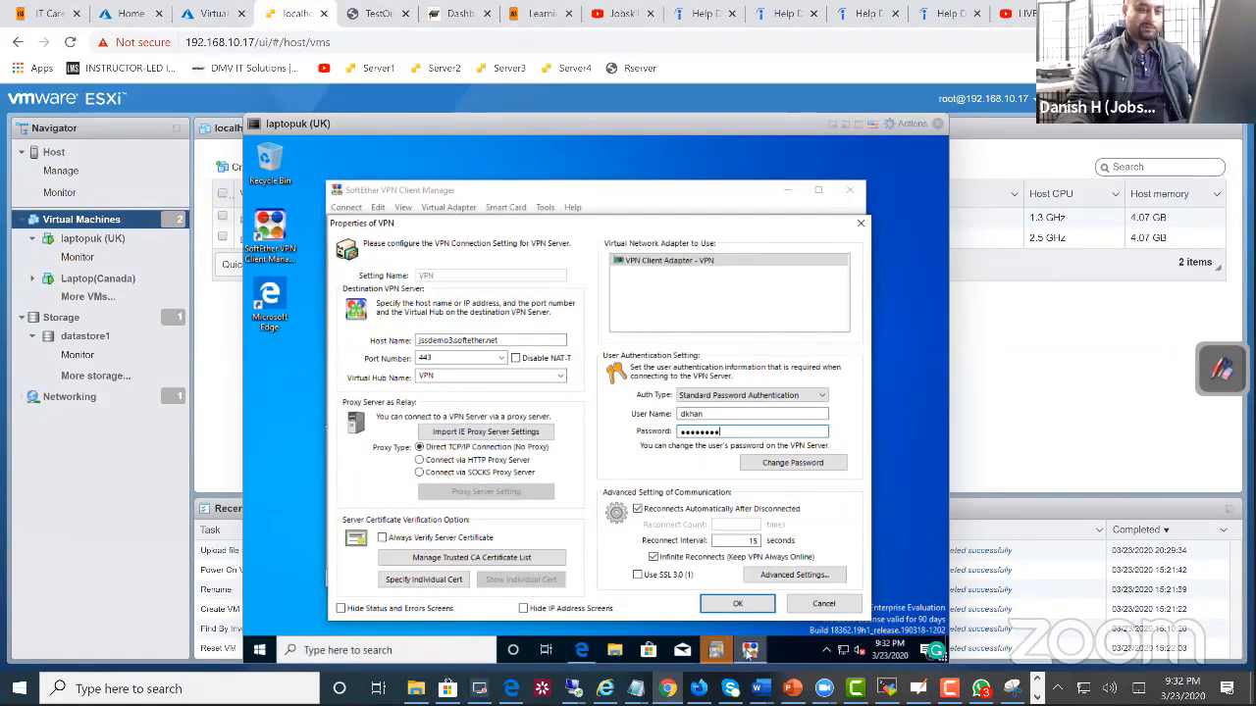
Step: Switch to the demodc Remote Desktop session and look at the VPN user's account properties in Active Directory Users and Computers
left_click(210, 20)
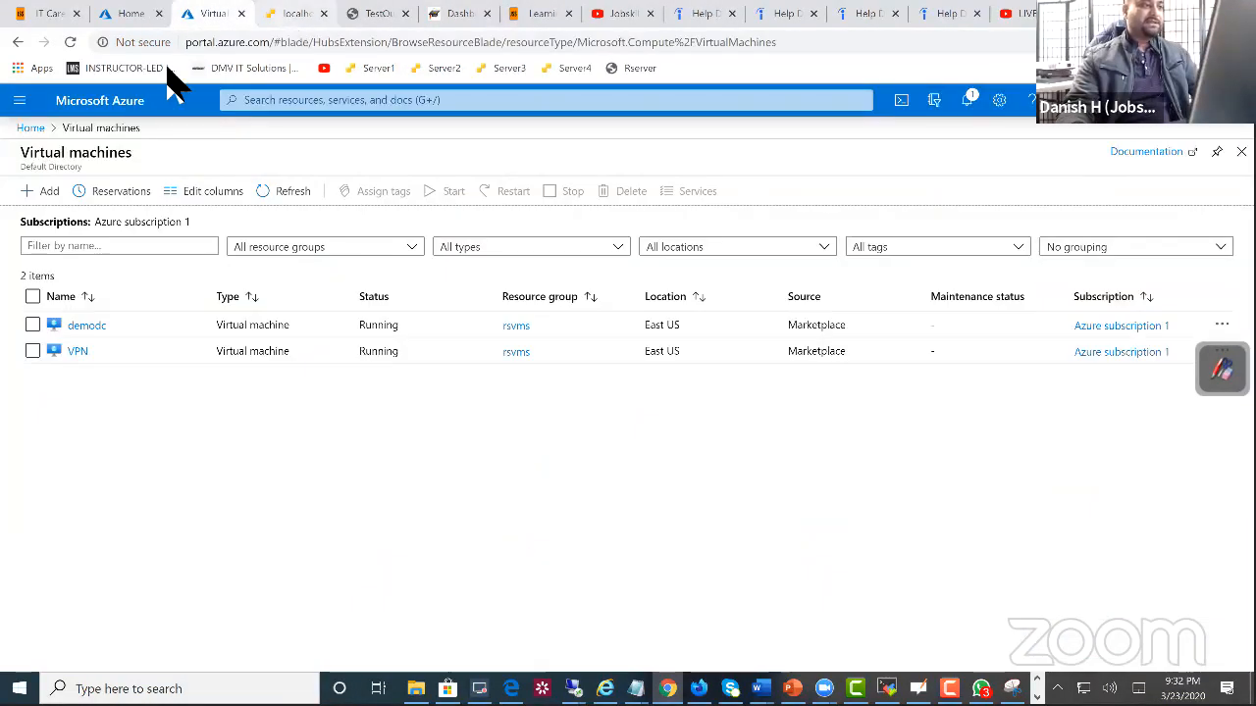
left_click(284, 15)
mouse_move(550, 687)
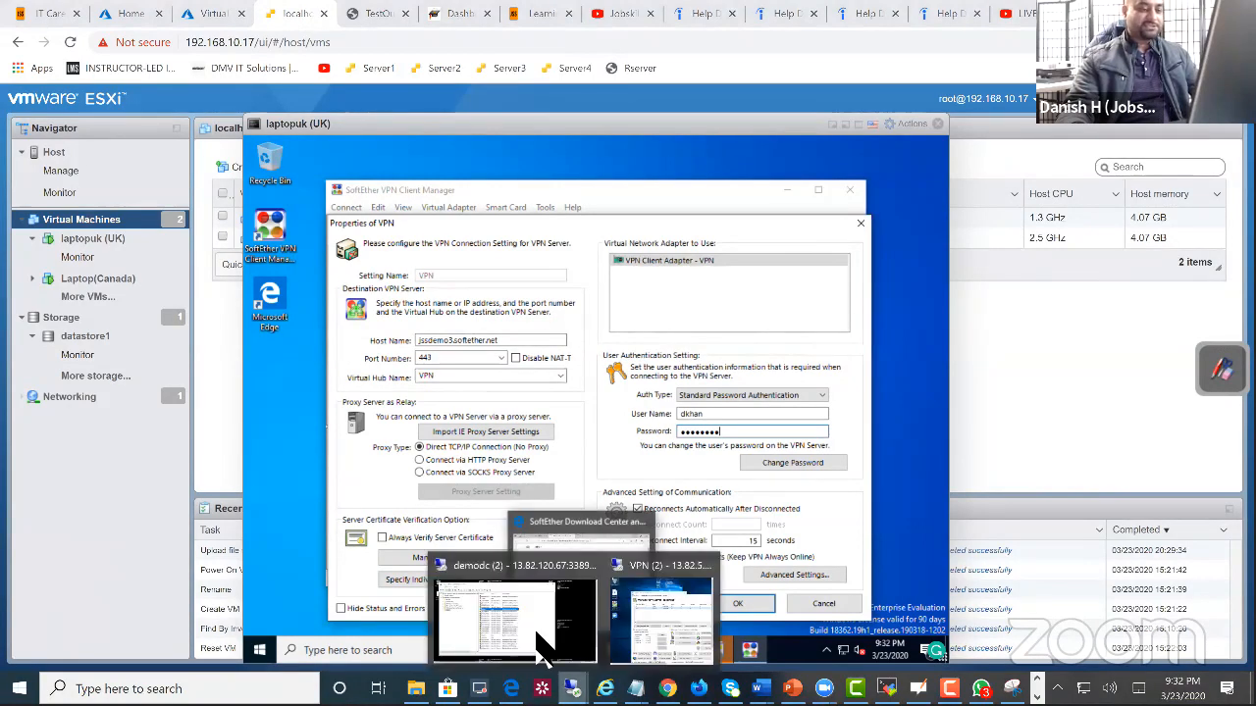
left_click(515, 616)
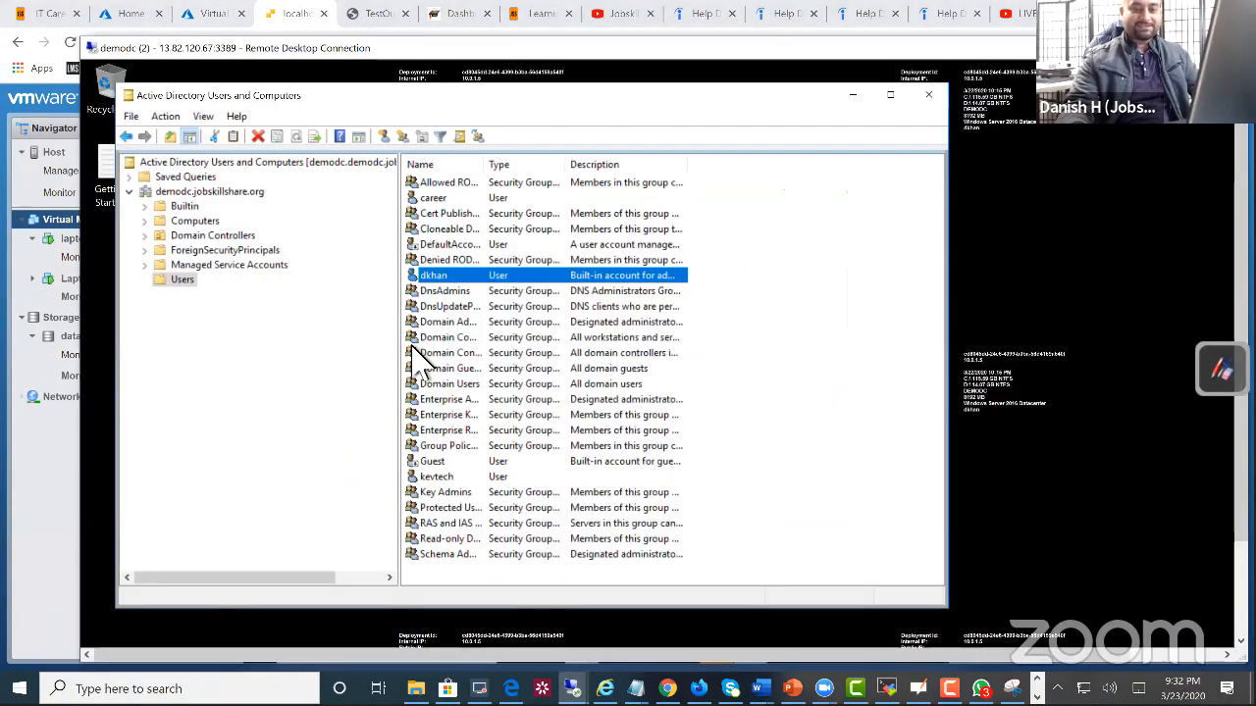
right_click(440, 278)
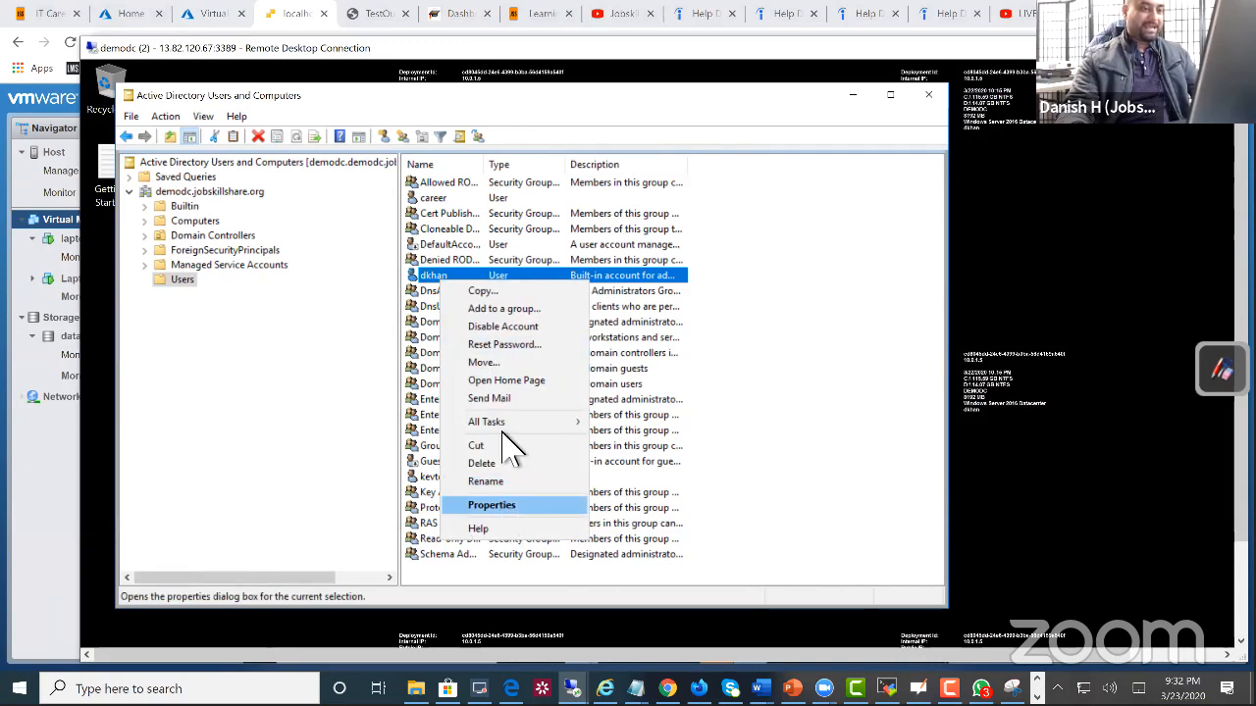
left_click(506, 504)
left_click(726, 220)
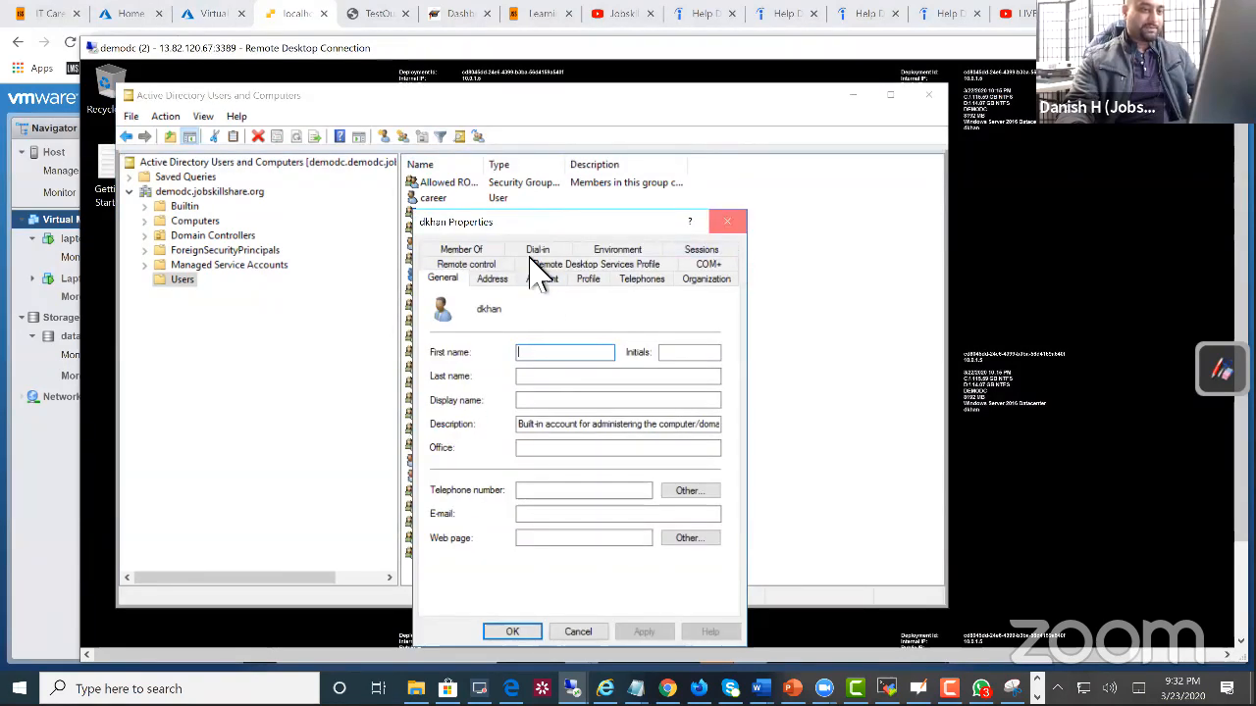
Step: Reset the VPN user's domain account password, entering and confirming a new one without requiring a change at next logon
right_click(451, 279)
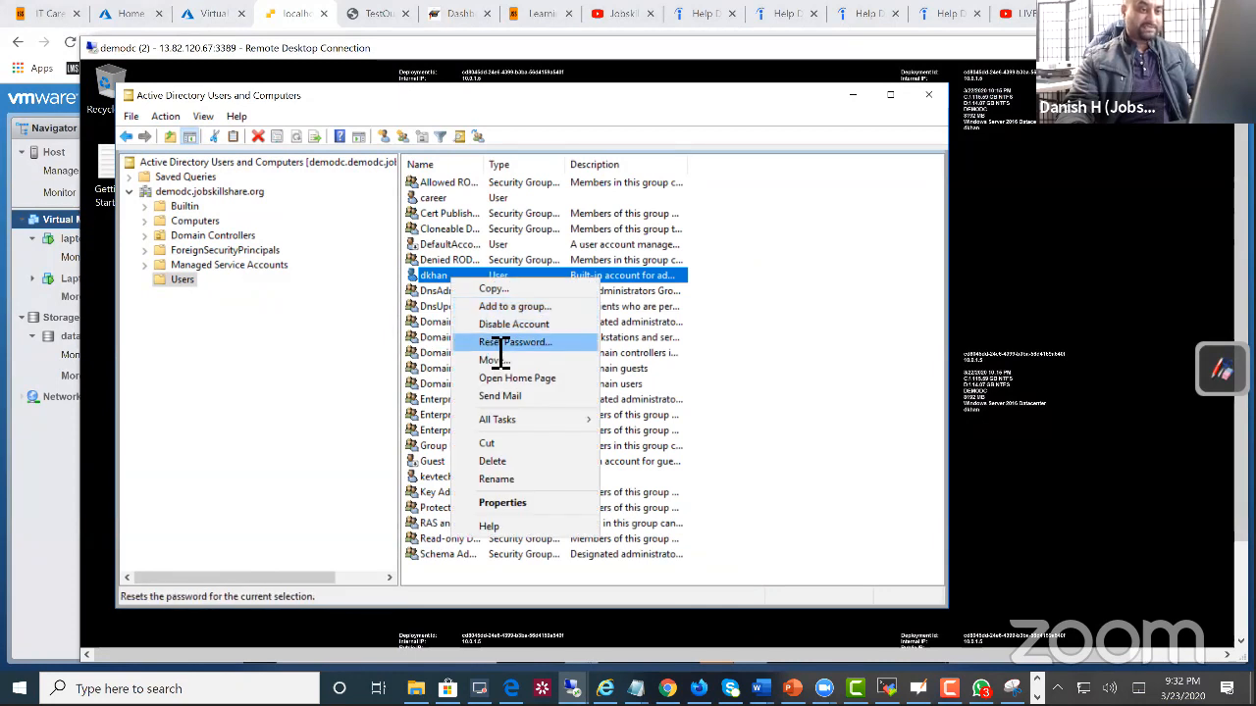
left_click(494, 339)
left_click(513, 333)
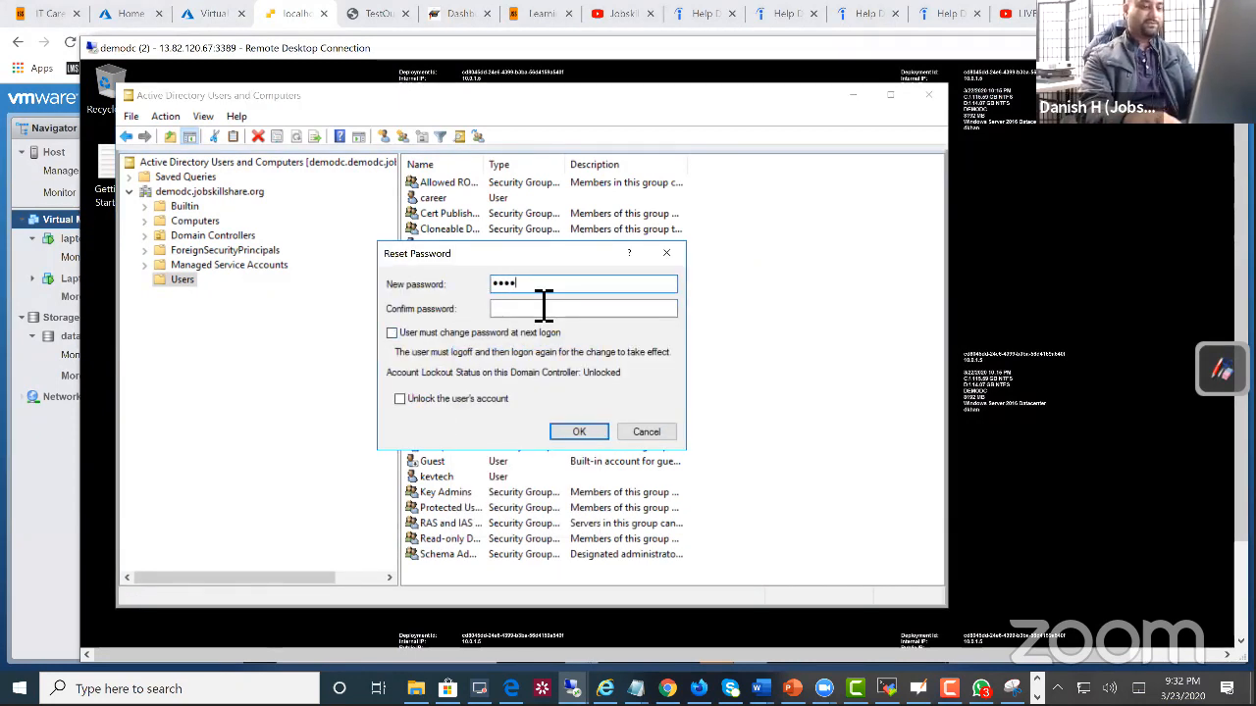
key("BackSpace")
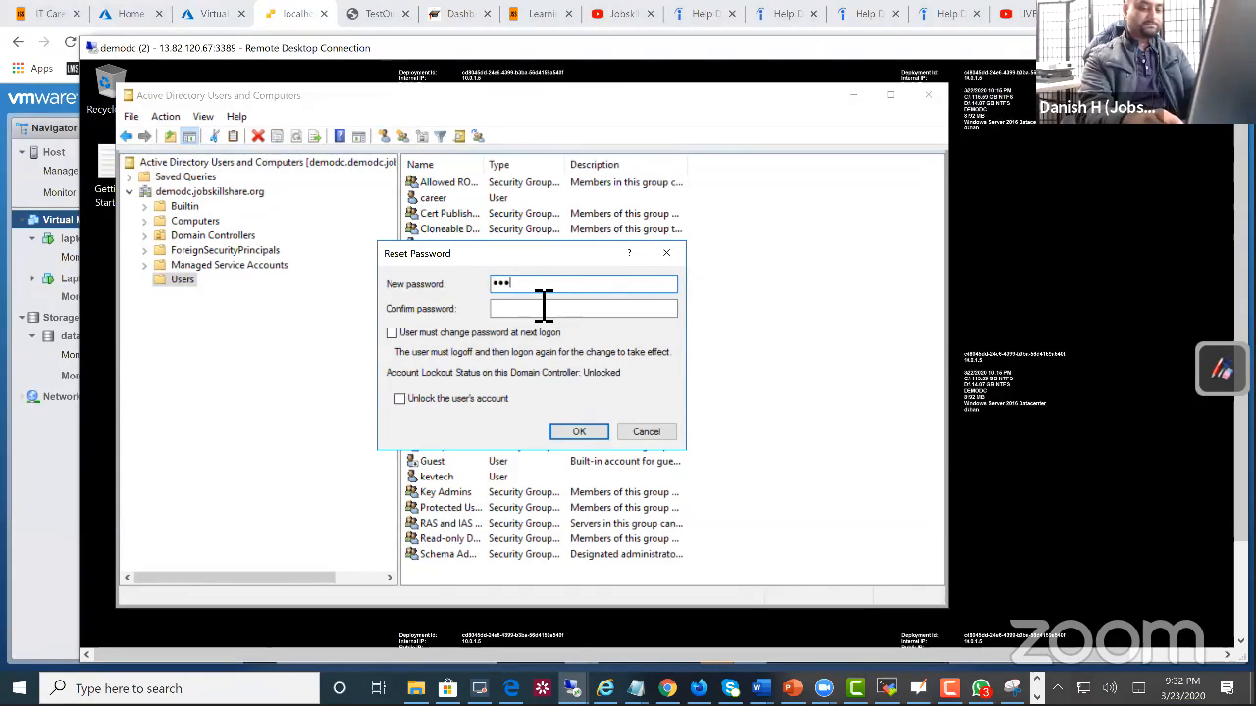
left_click(543, 308)
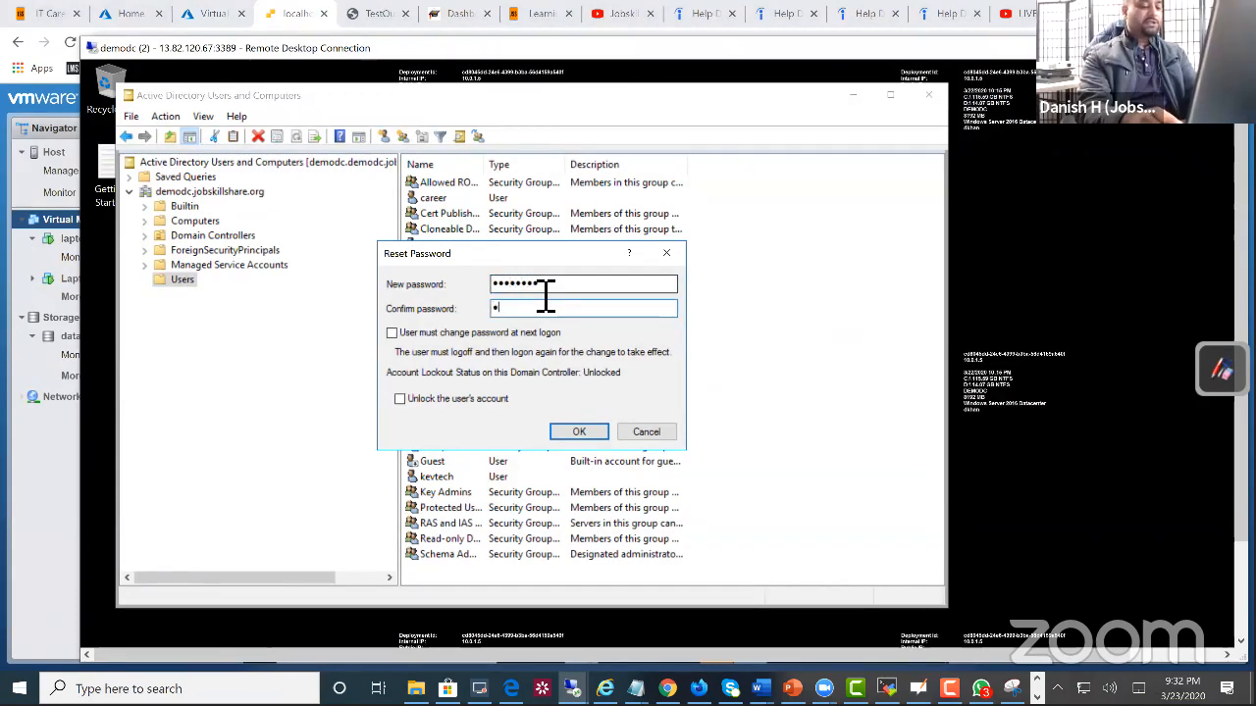
type("•••••••••")
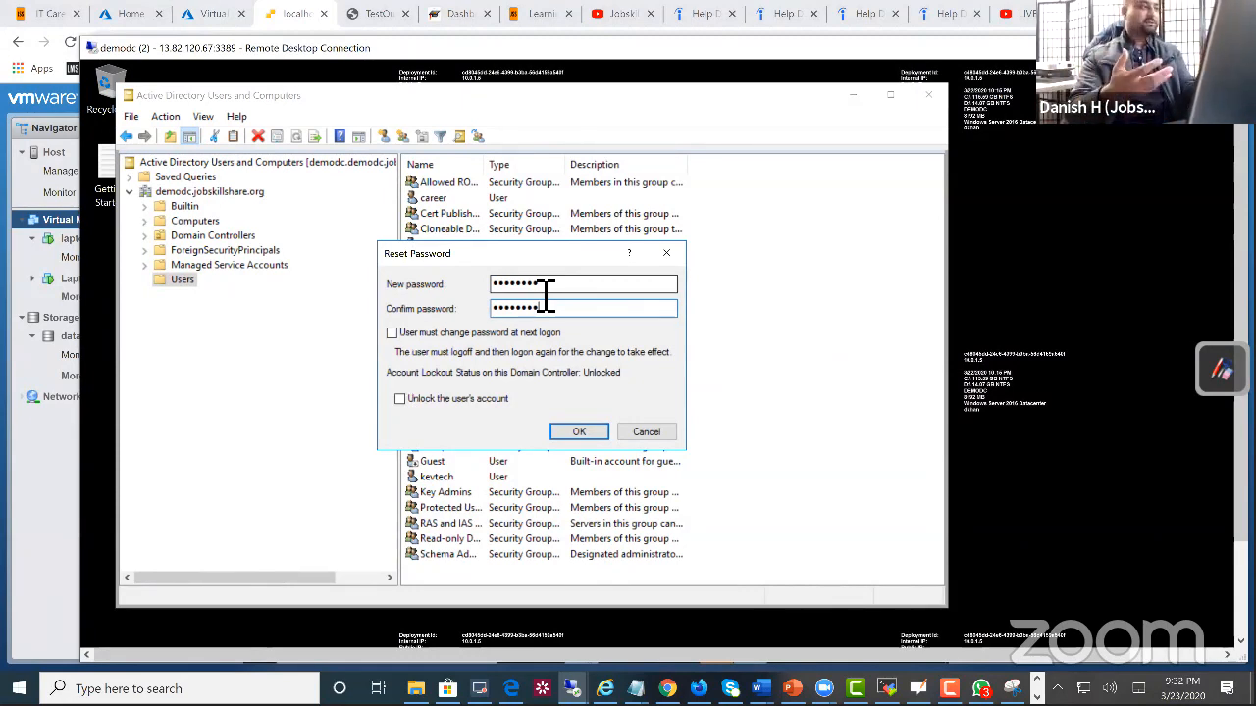
left_click(587, 433)
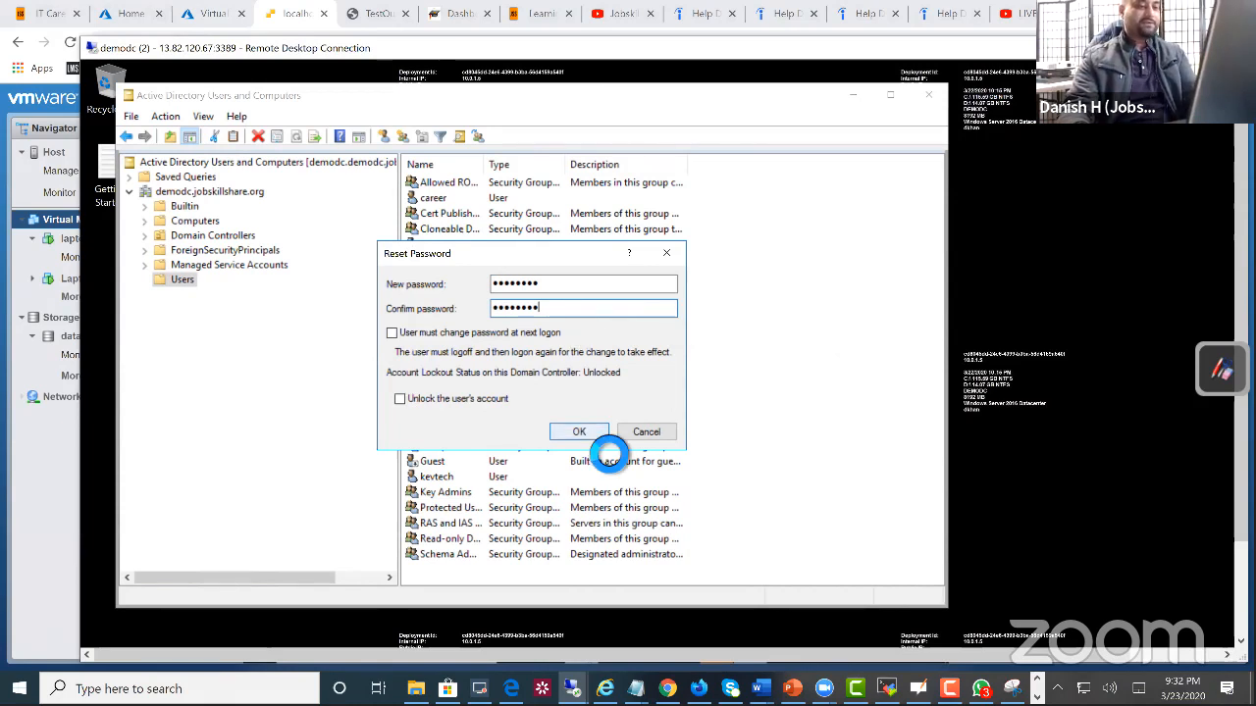
left_click(793, 469)
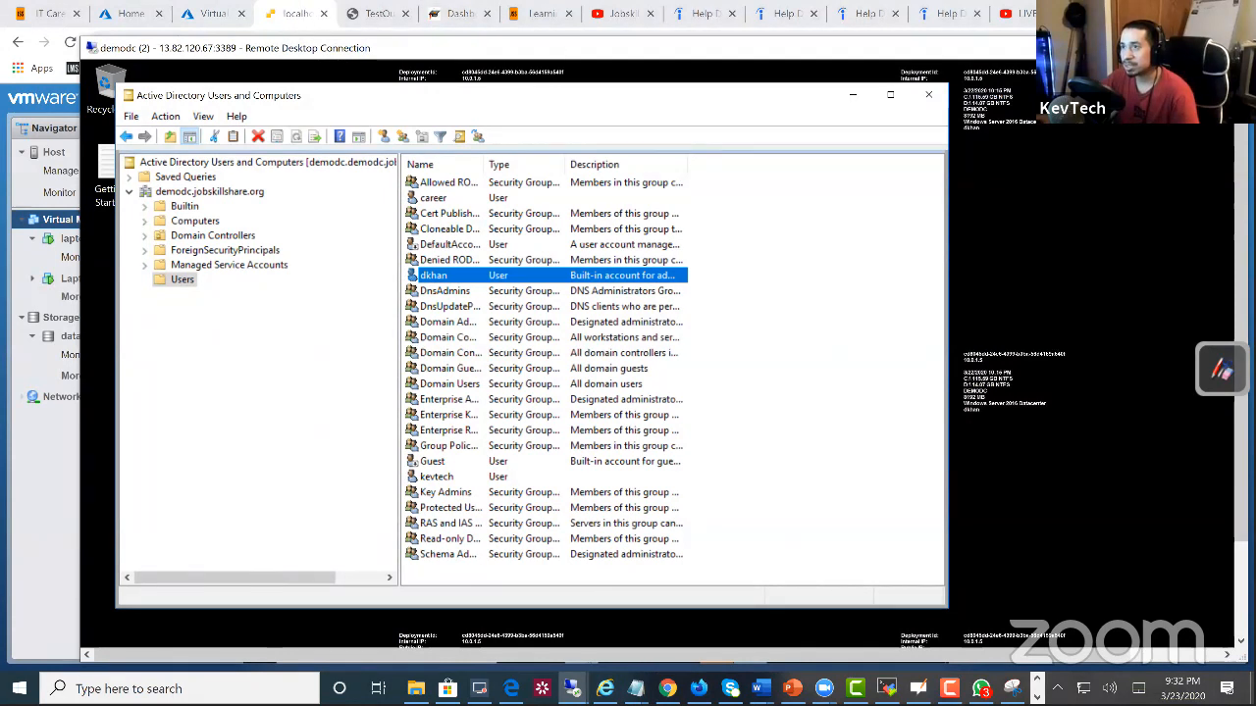
Step: Return to the laptopuk console, replace the account password in the VPN connection properties and save the setting
left_click(297, 13)
left_click_drag(738, 433, 624, 440)
type("••")
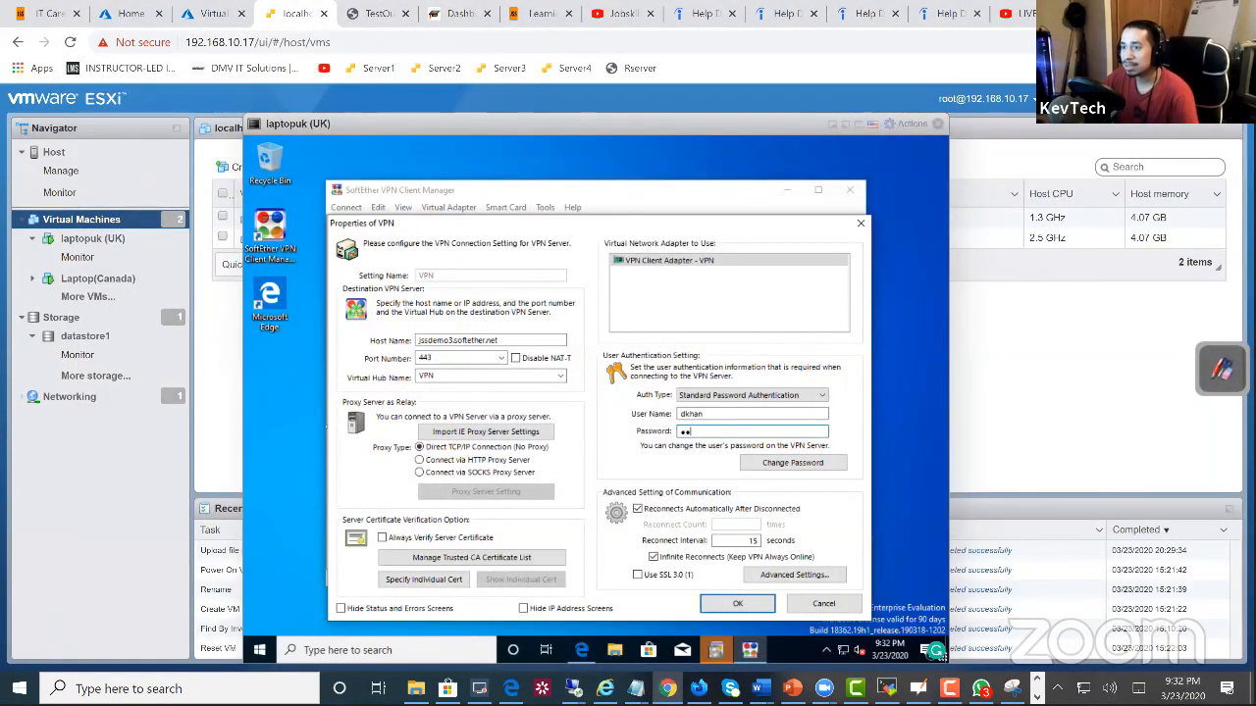
key("BackSpace")
key("BackSpace")
key("BackSpace")
key("BackSpace")
key("BackSpace")
key("BackSpace")
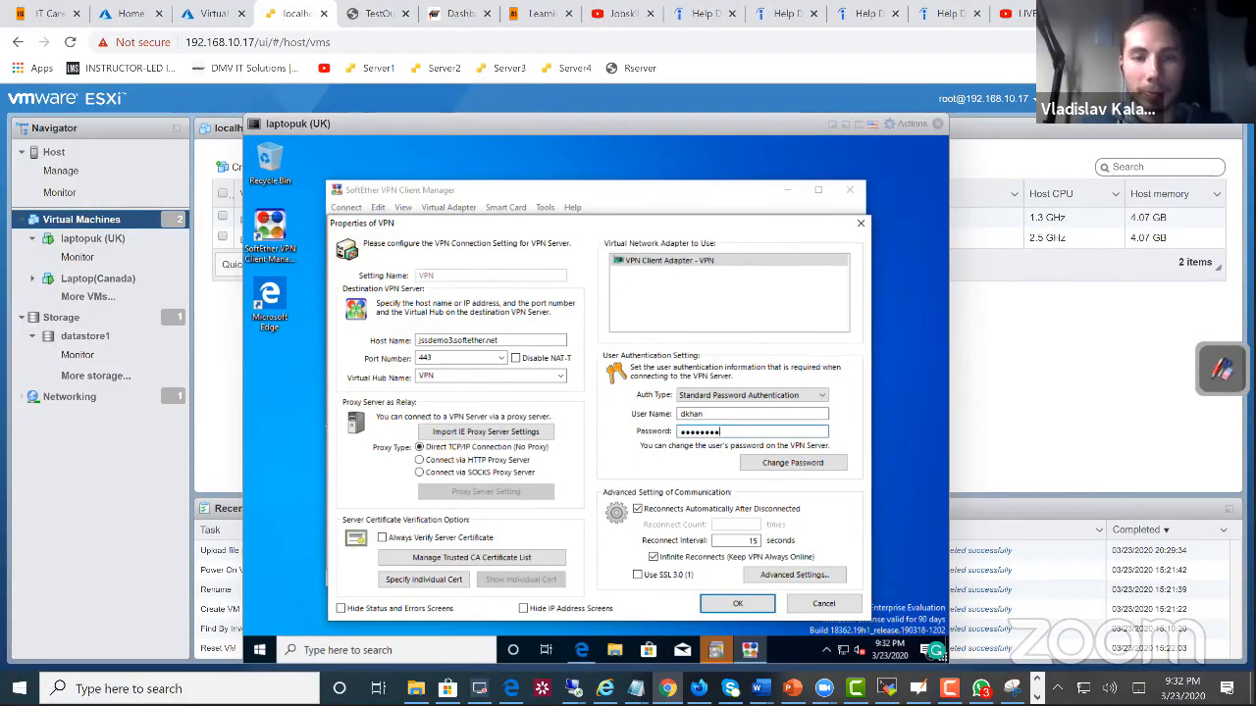
key("Return")
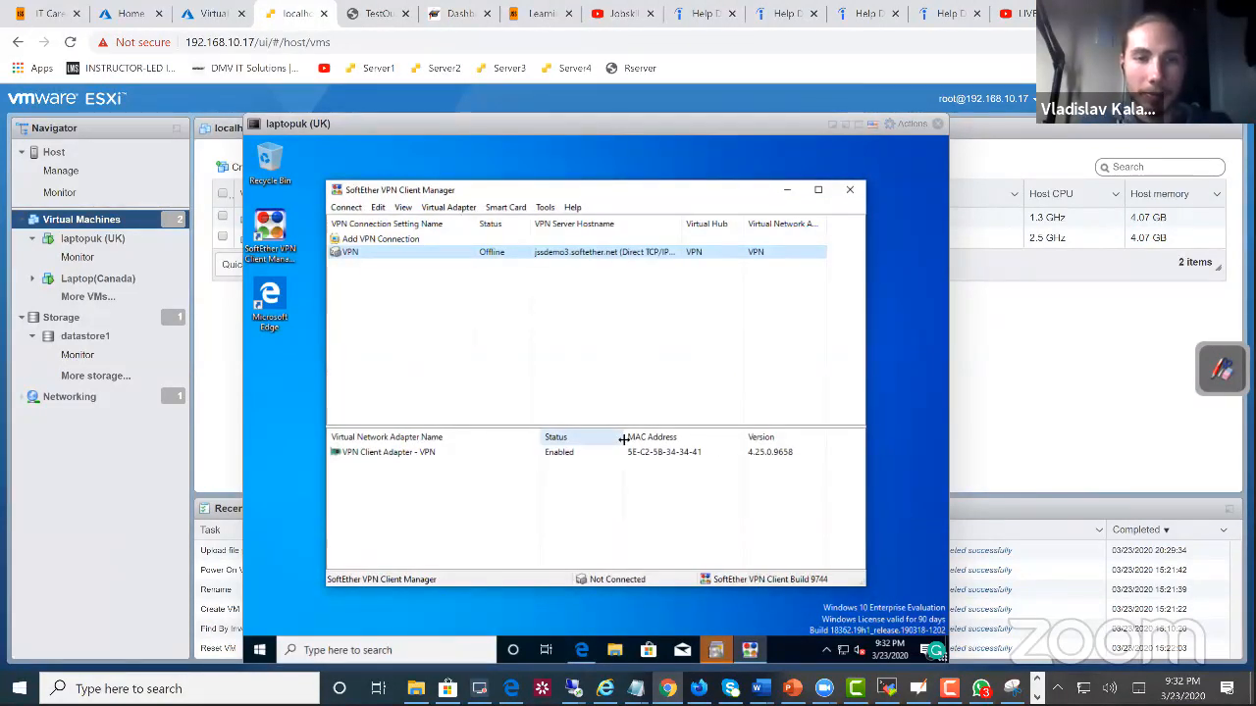
Step: Try to connect the VPN connection with the saved credentials, and cancel the connection at the login prompt
right_click(473, 257)
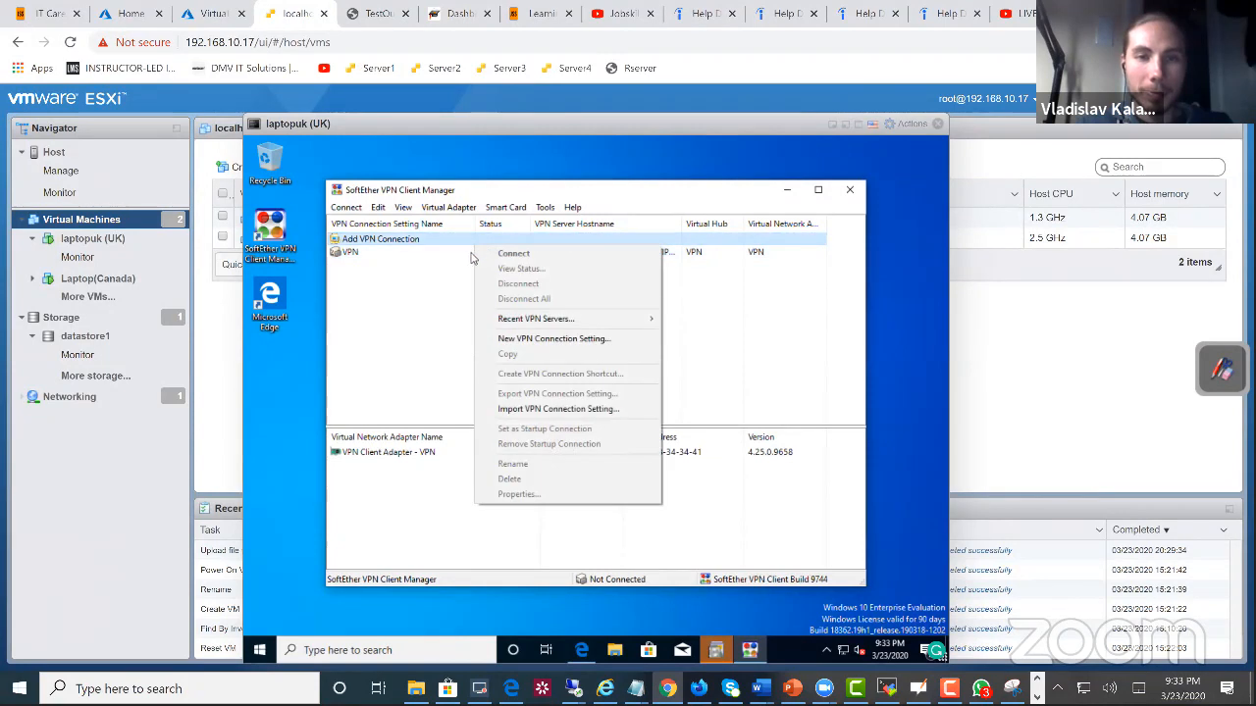
right_click(472, 255)
left_click(481, 260)
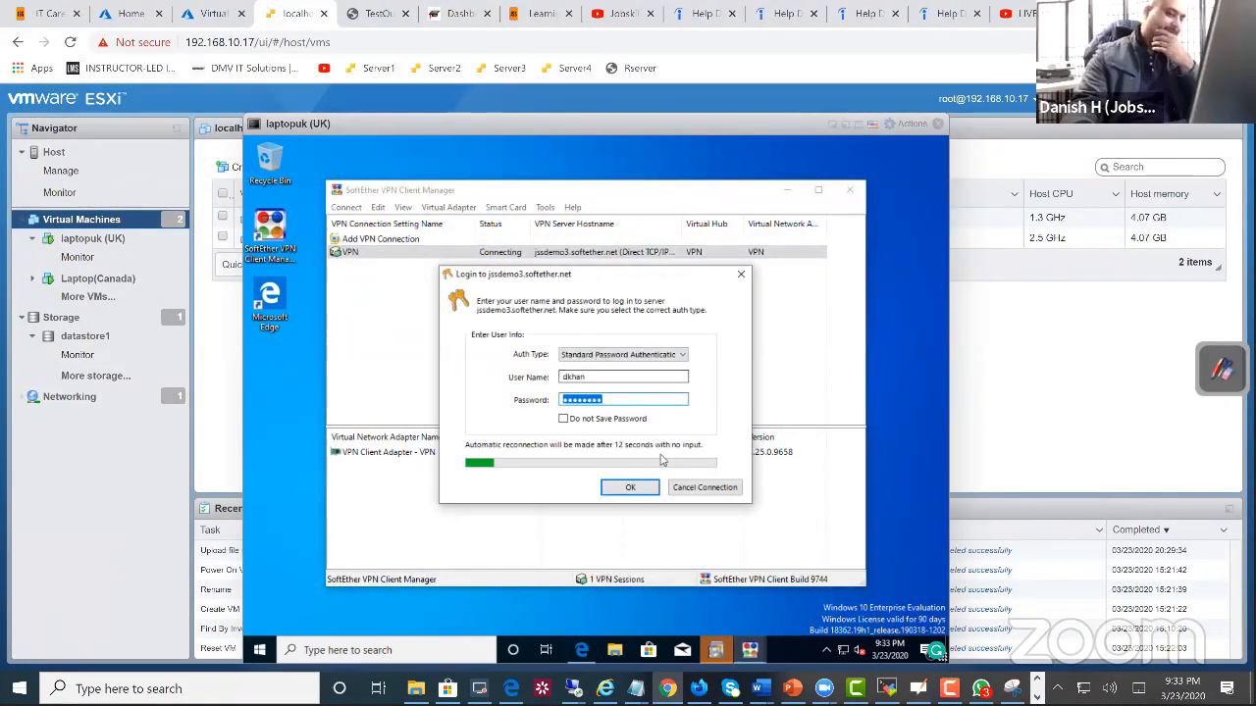
left_click(703, 488)
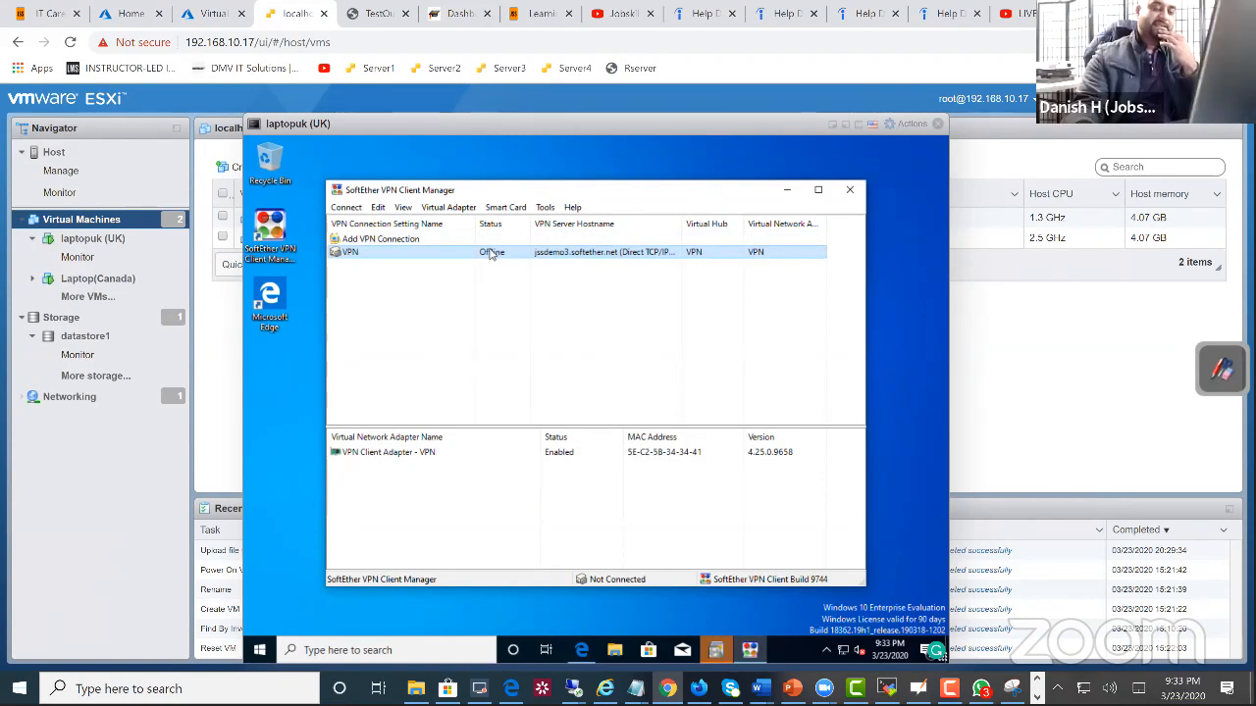
left_click(220, 14)
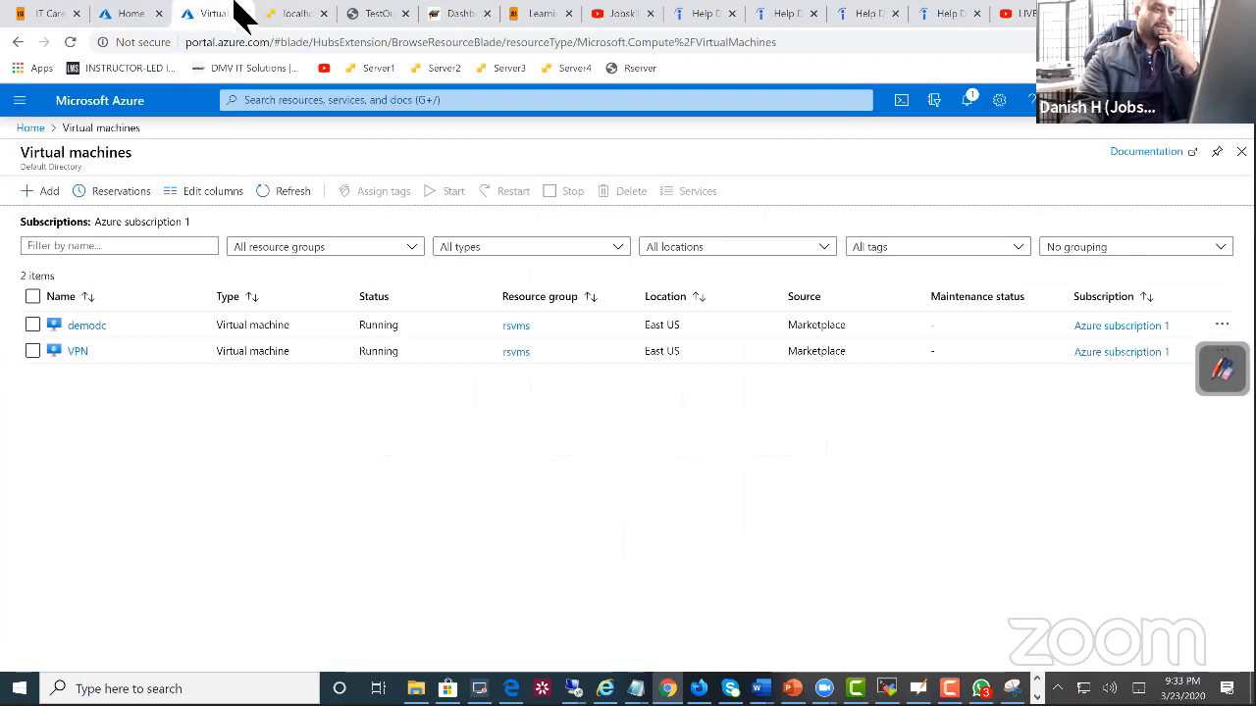
left_click(297, 14)
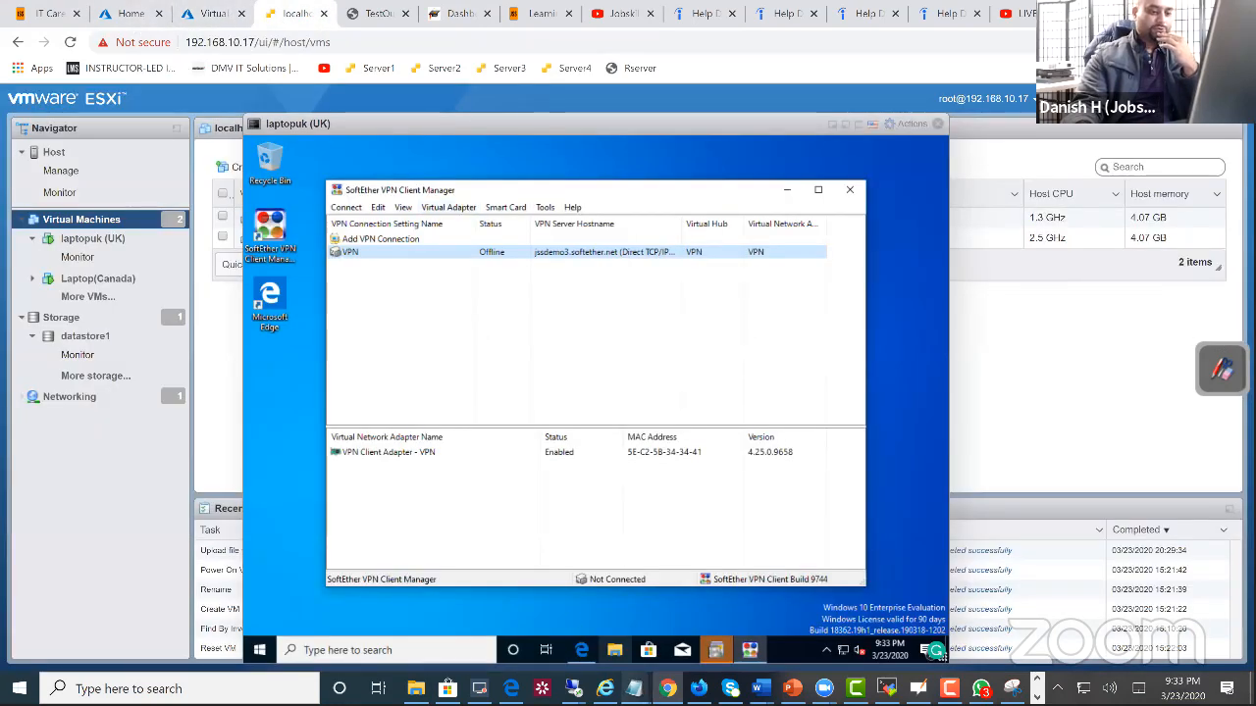
mouse_move(573, 688)
left_click(675, 652)
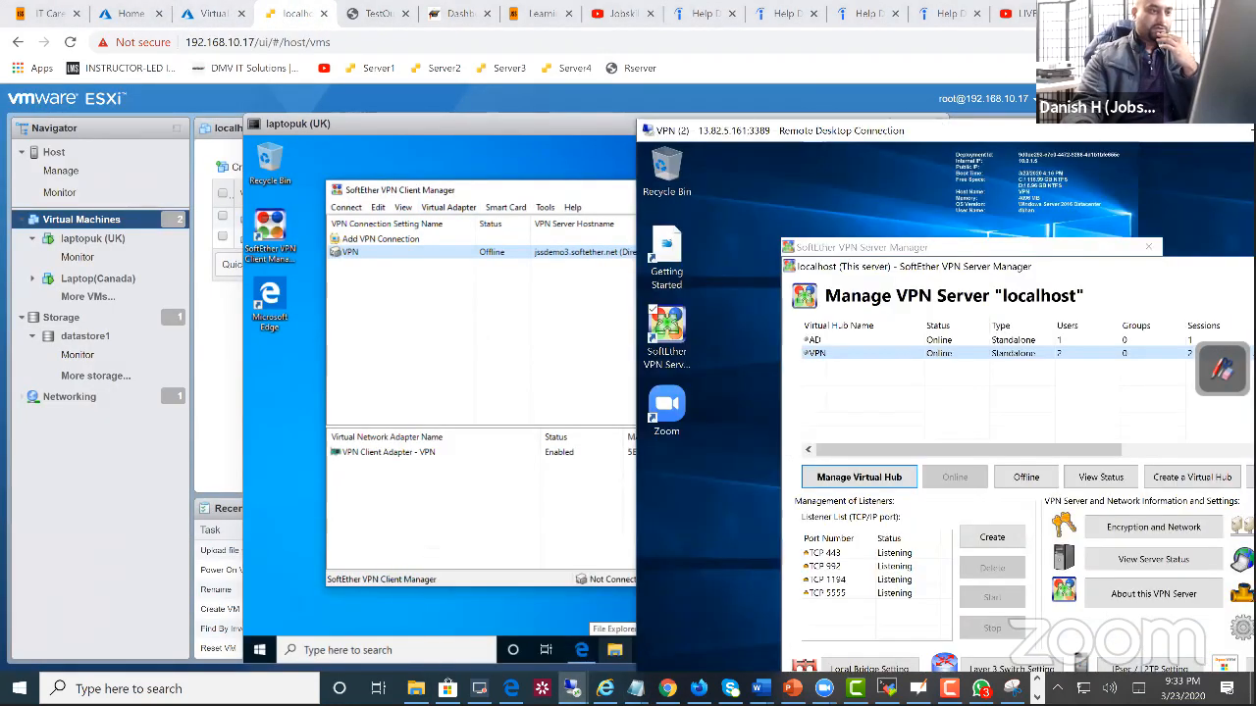
left_click(381, 201)
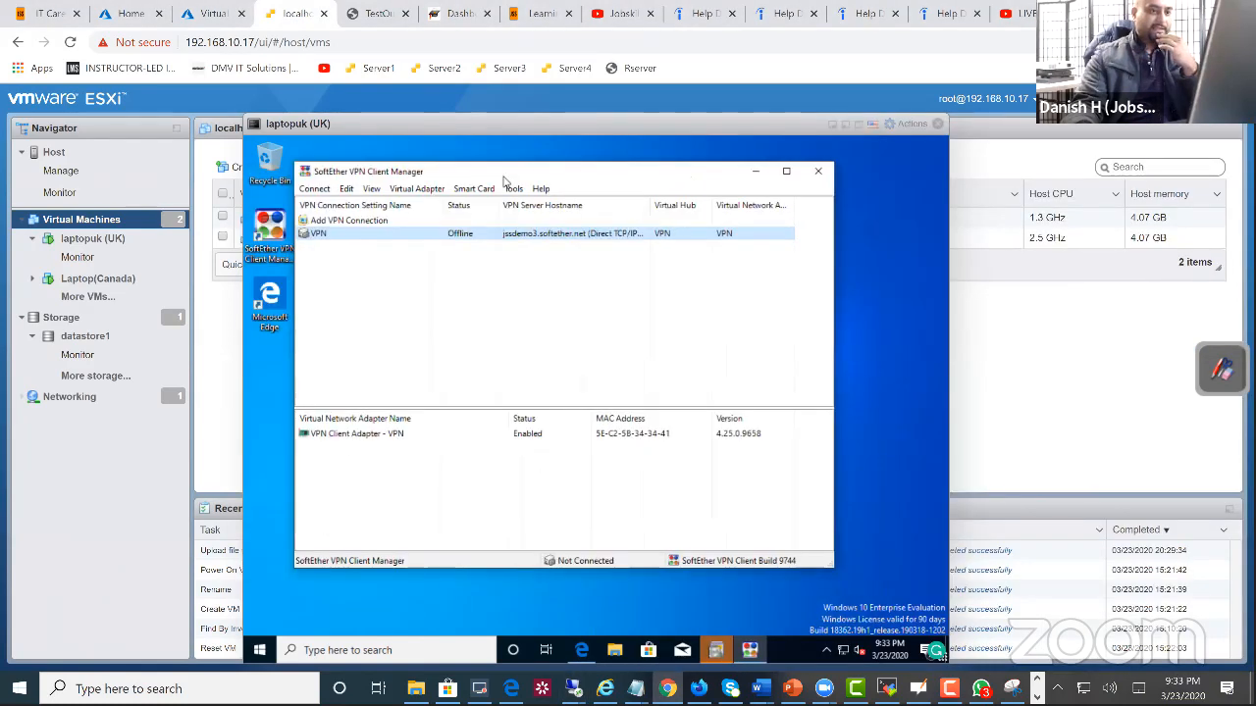
right_click(445, 235)
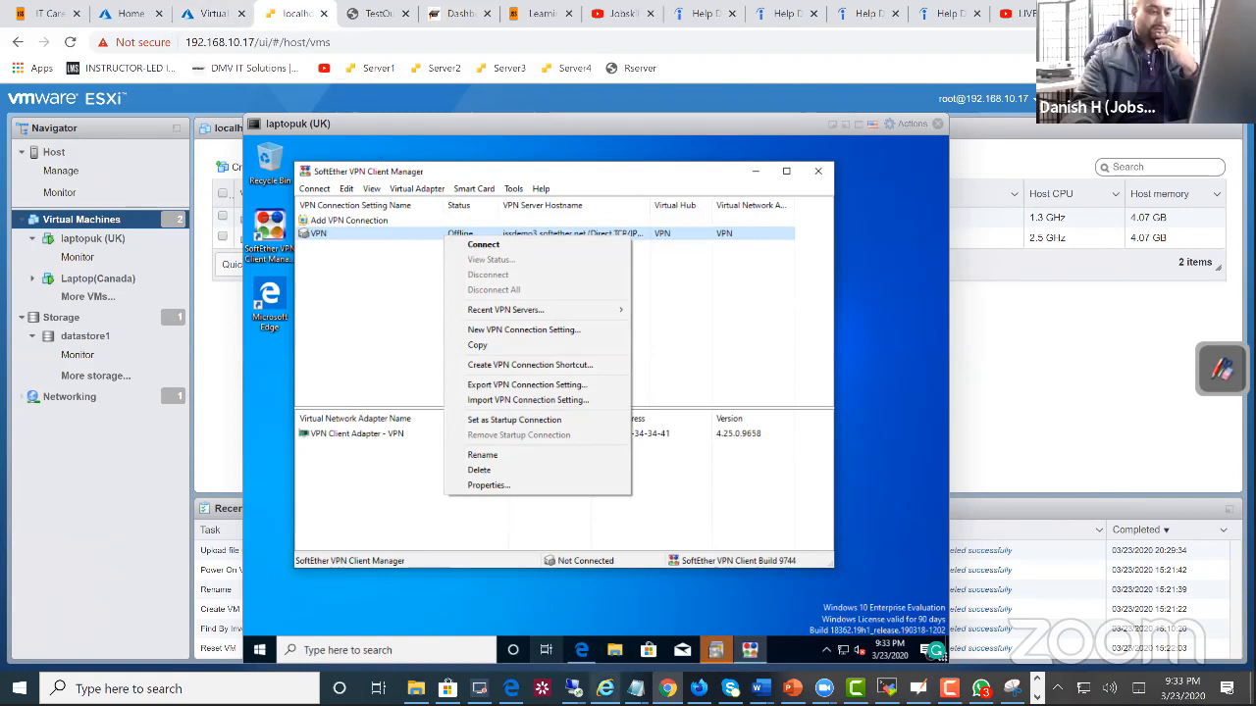
Step: Switch to the VPN server's Remote Desktop session and delete the AD virtual hub, confirming its removal
mouse_move(573, 689)
left_click(639, 643)
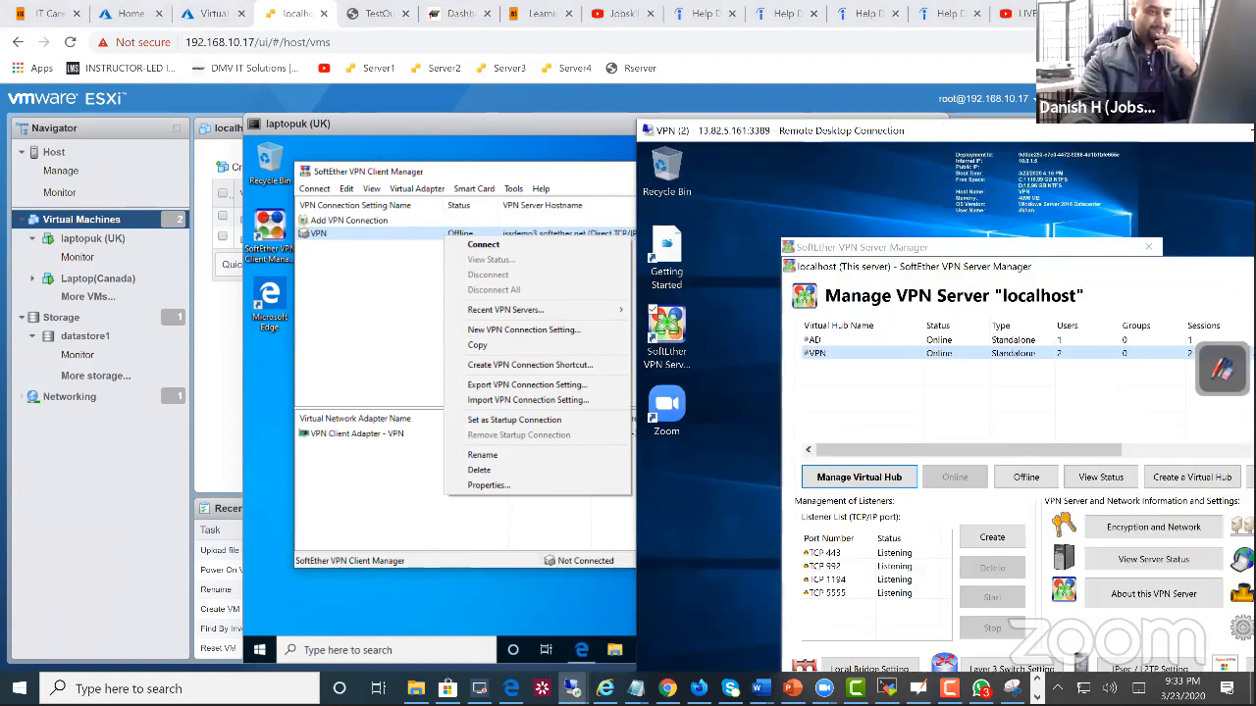
left_click_drag(689, 138, 160, 54)
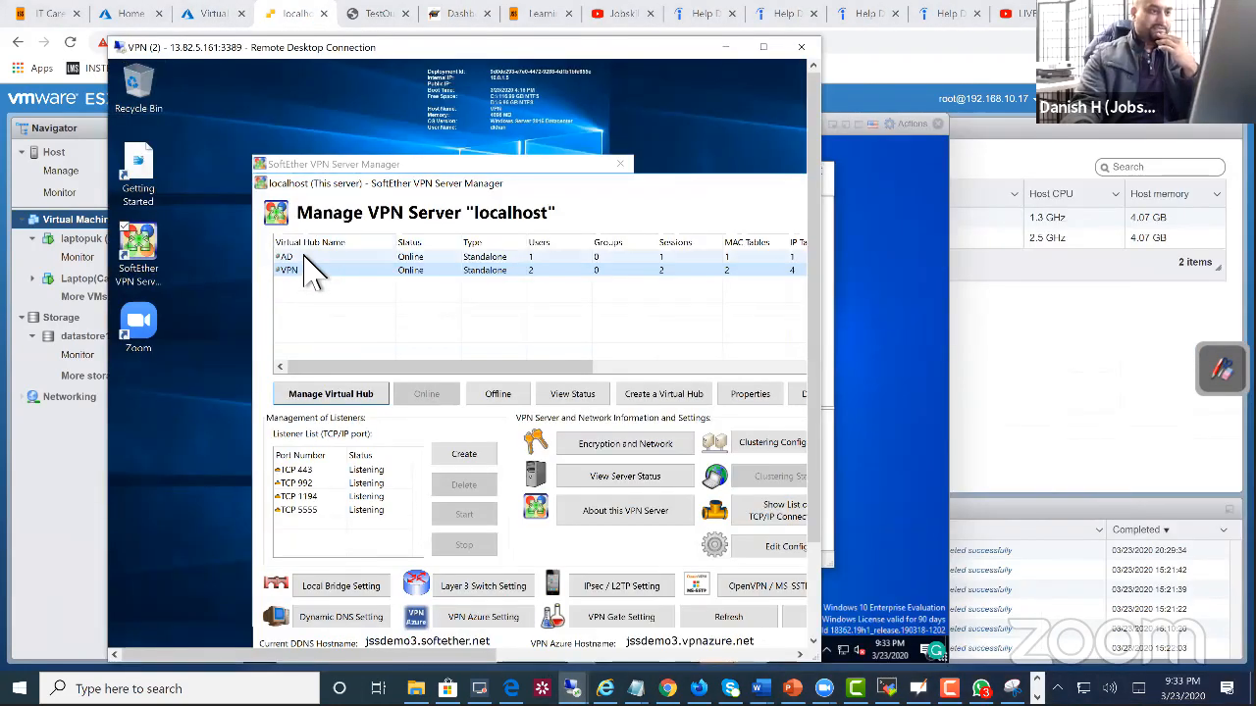
left_click(304, 257)
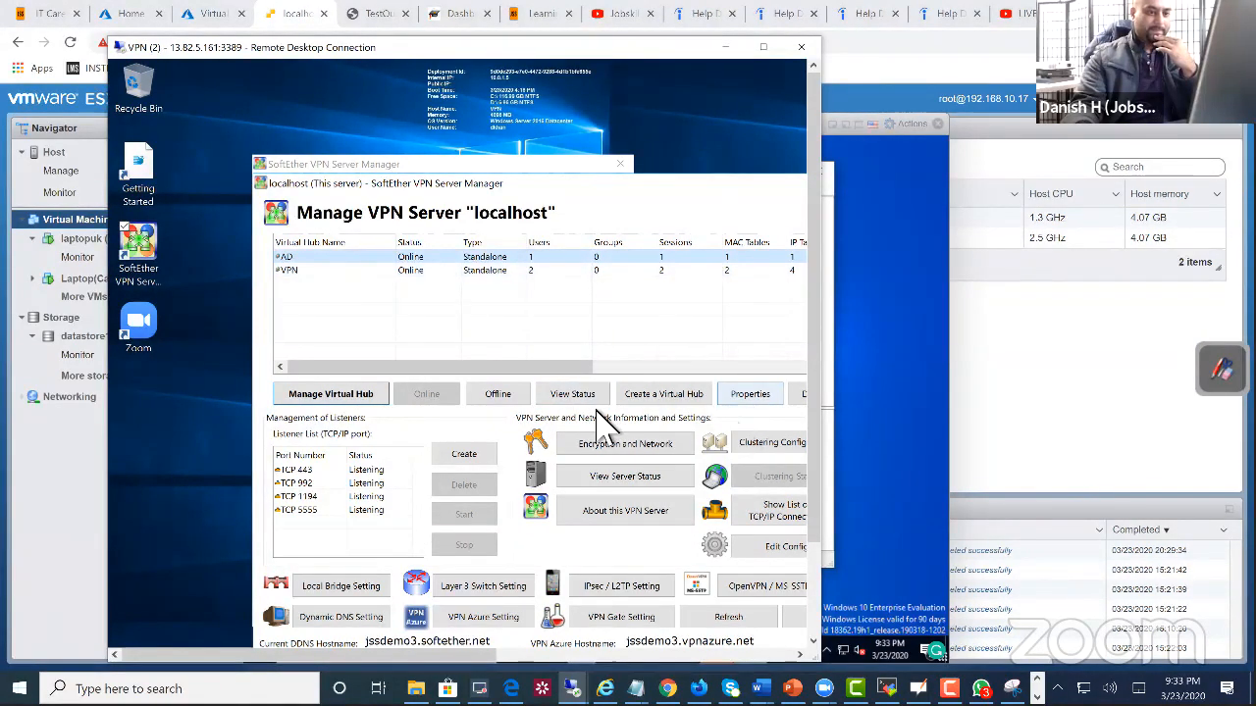
left_click(800, 395)
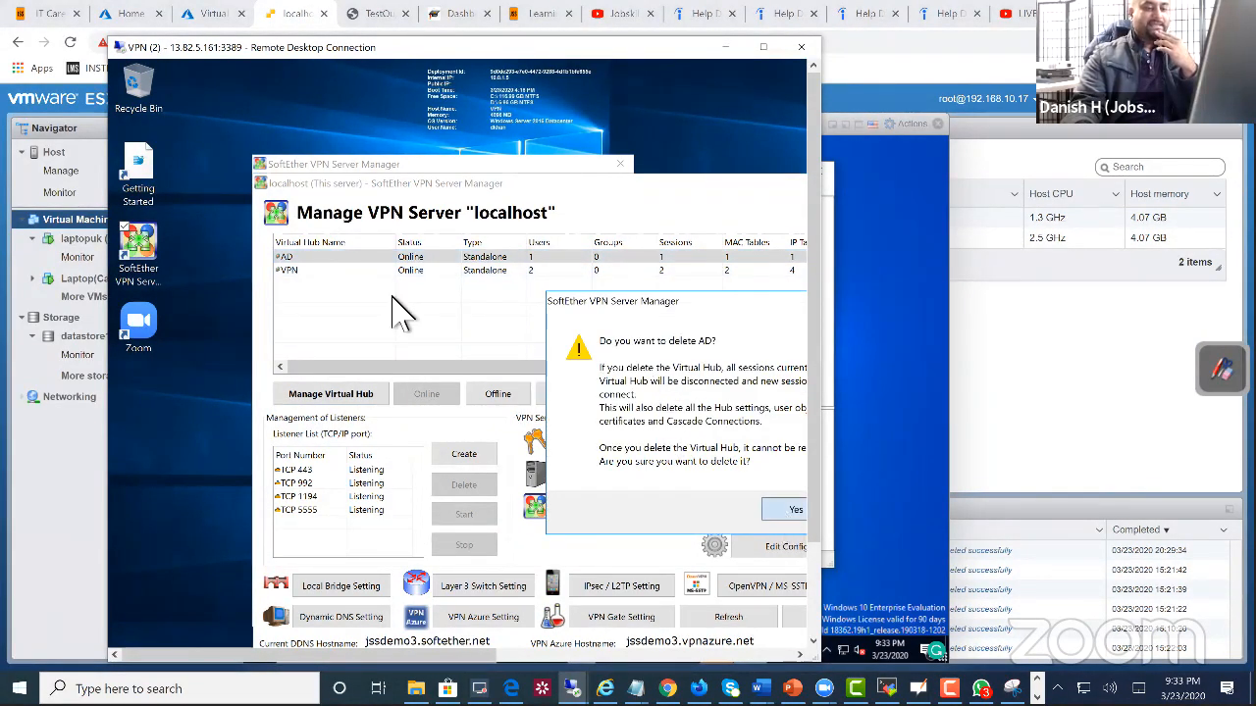
left_click(793, 509)
left_click(793, 459)
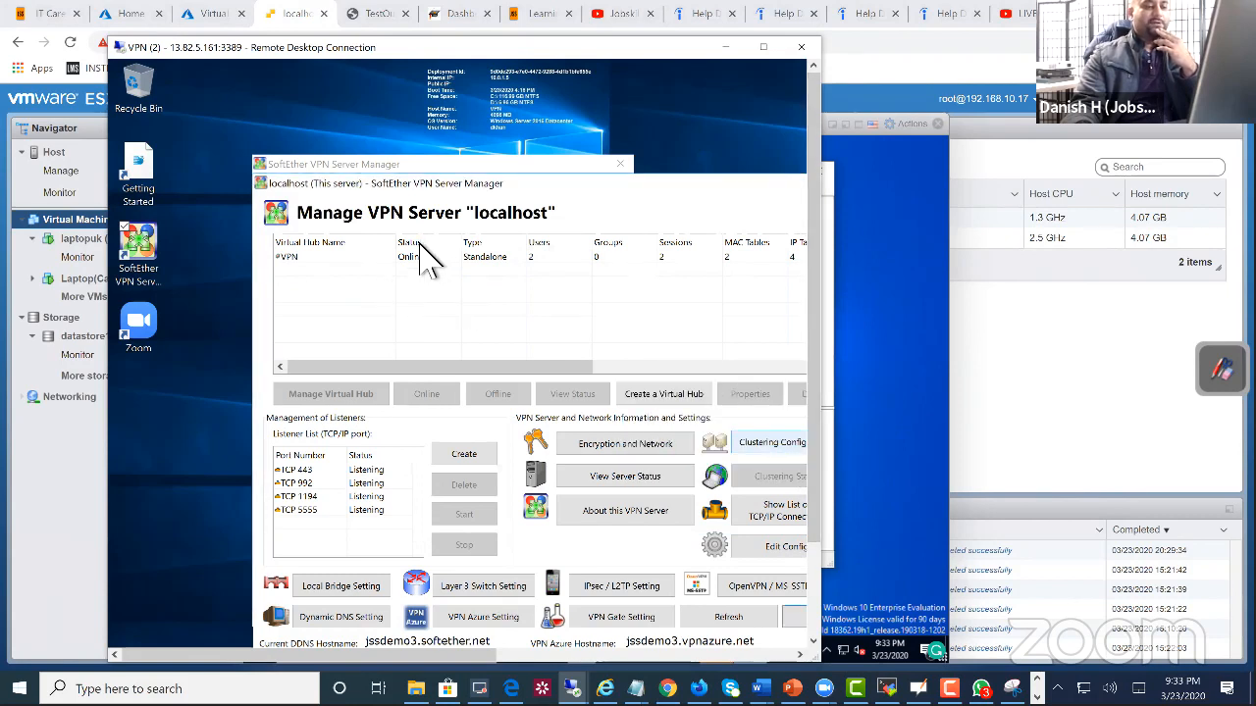
Step: Delete the existing VPN virtual hub from the SoftEther server and confirm its removal
left_click(397, 258)
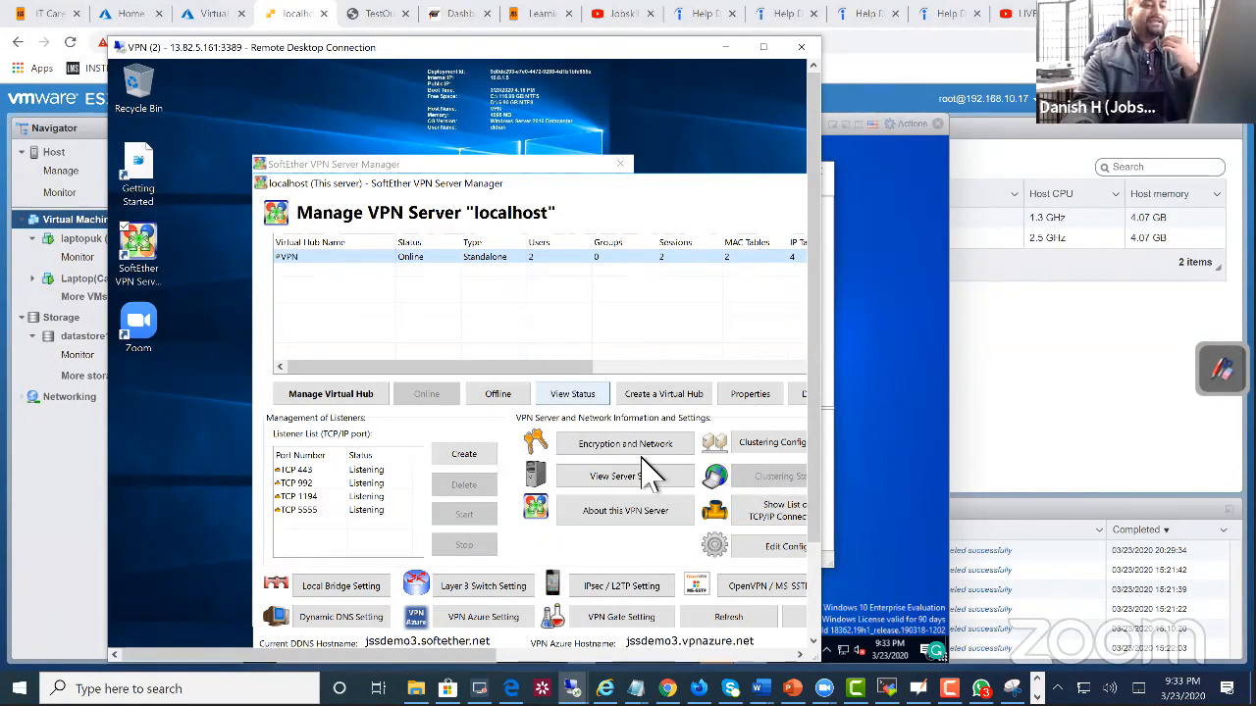
left_click_drag(467, 184, 367, 137)
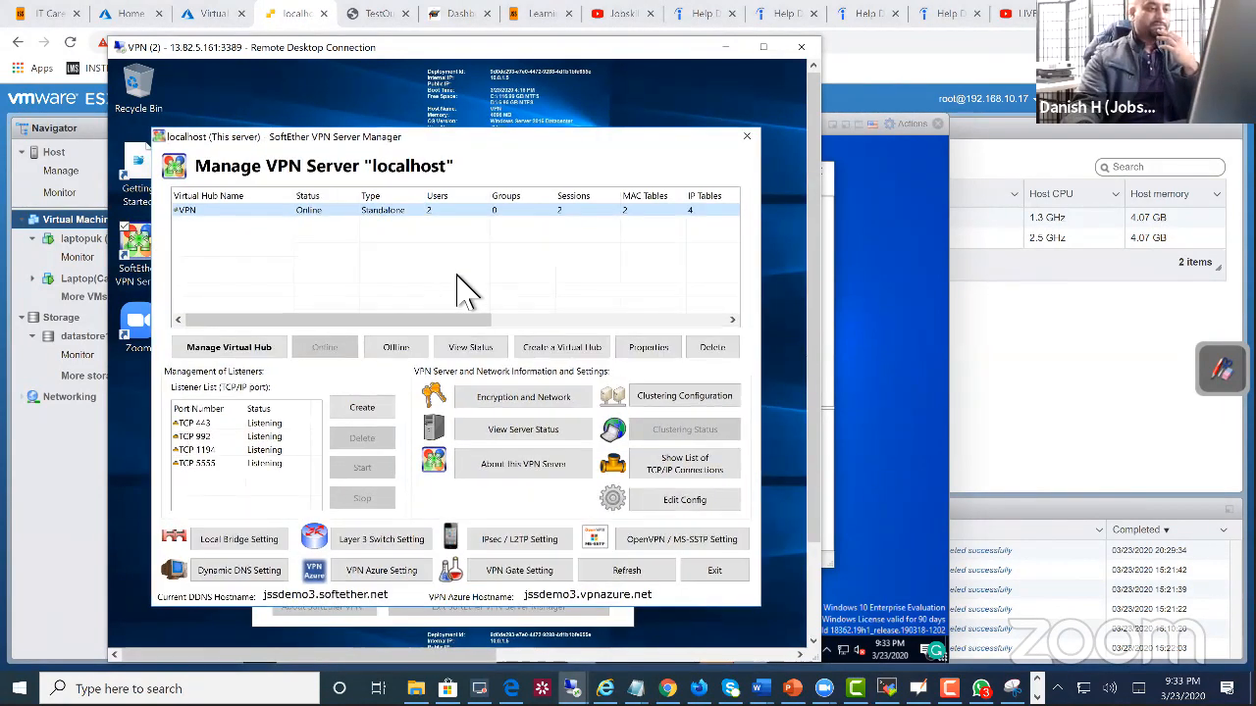
left_click(712, 348)
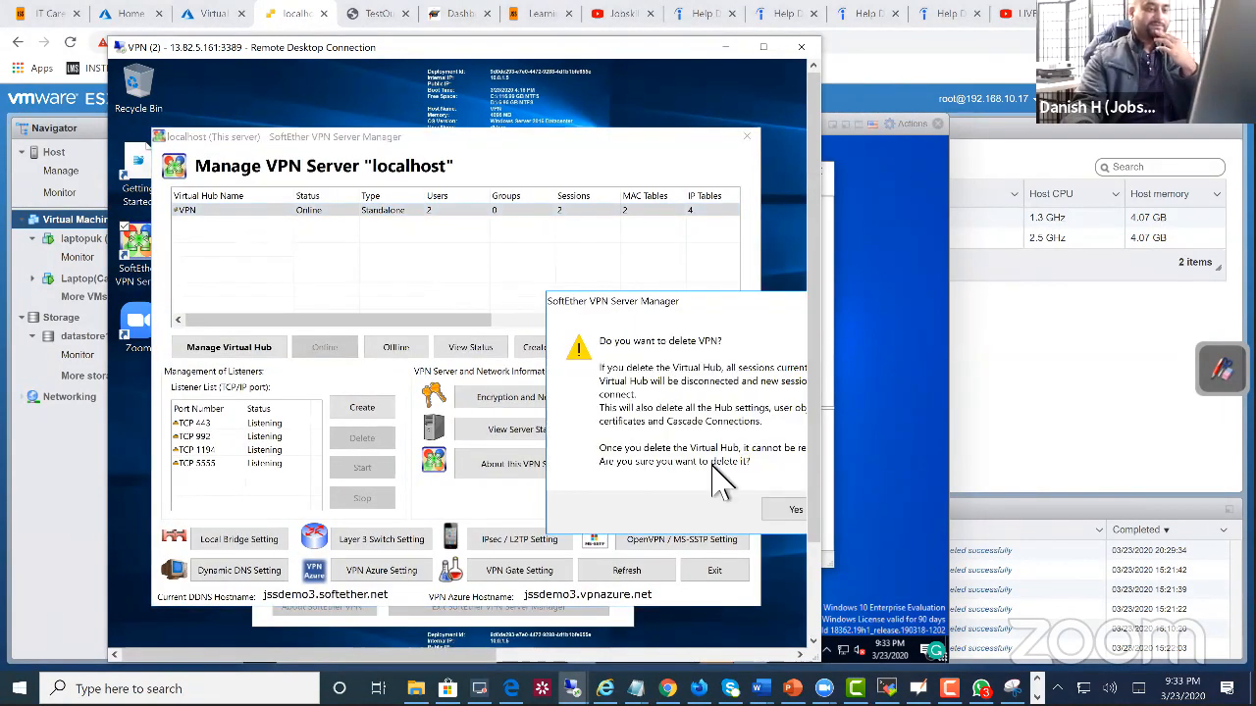
left_click(775, 511)
left_click(788, 456)
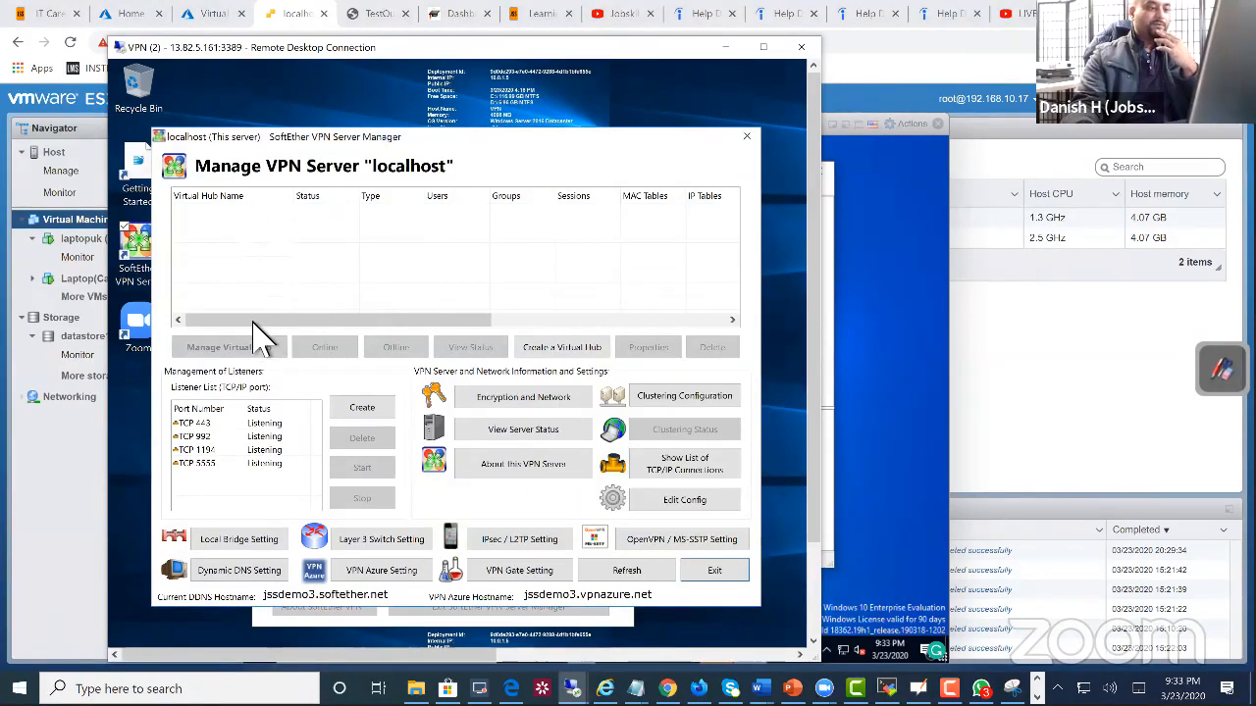
Step: Create a new online virtual hub named VPN, entering and confirming its administration password
left_click(561, 349)
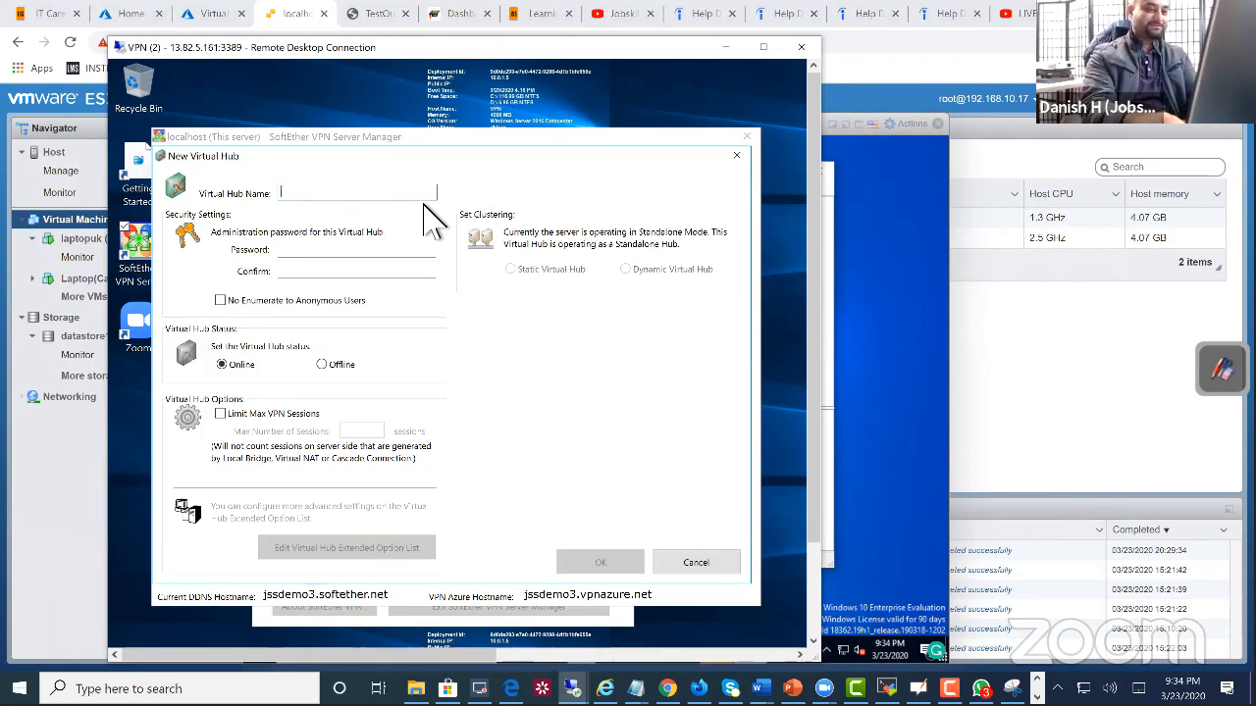
type("VPN")
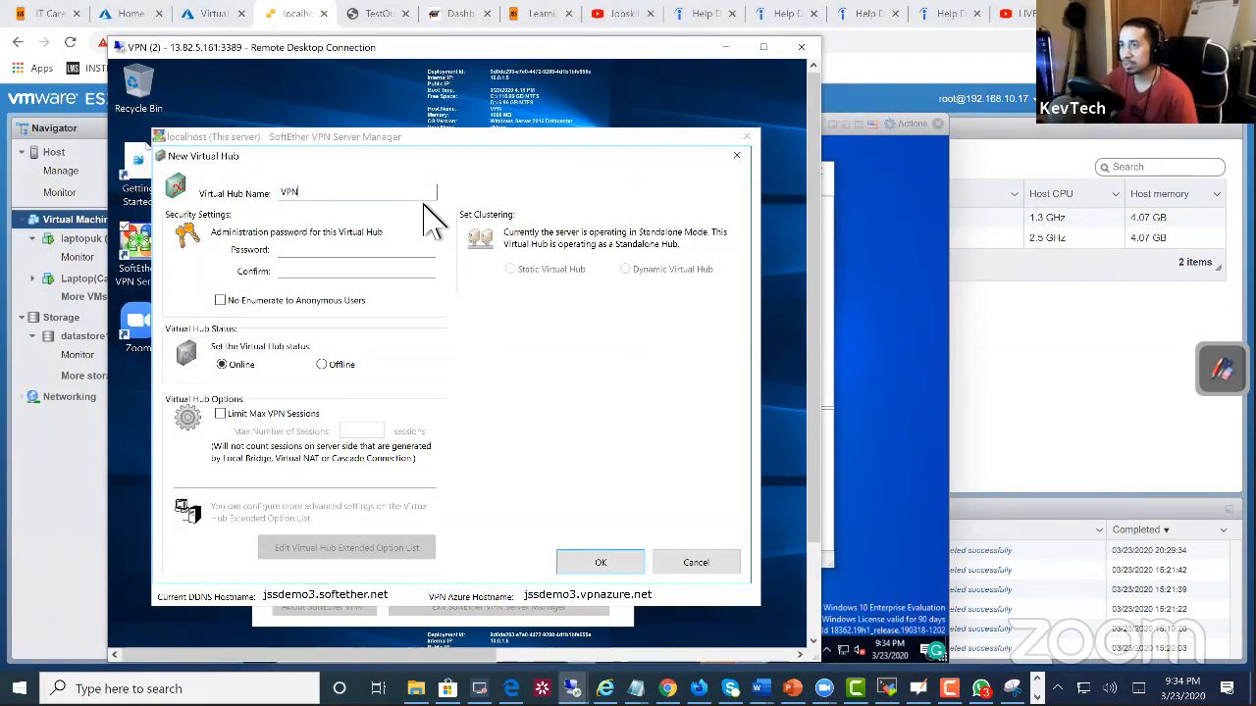
left_click(388, 252)
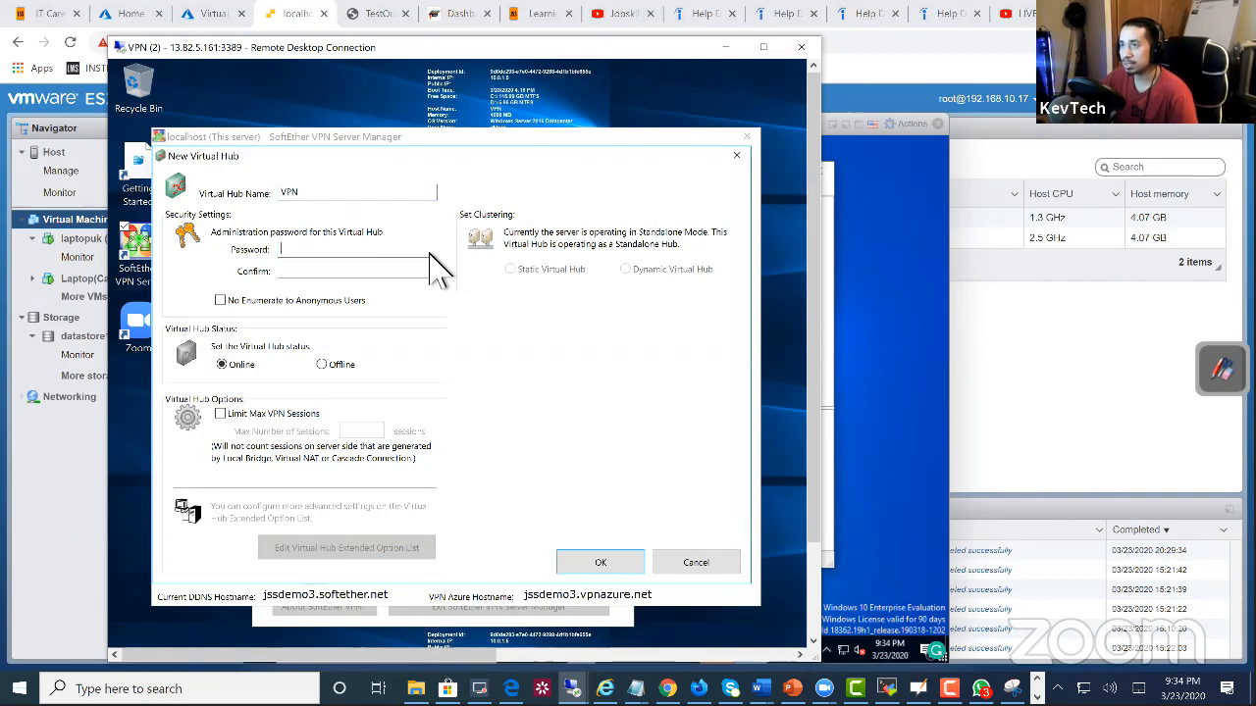
type("•")
key("BackSpace")
type("•••••")
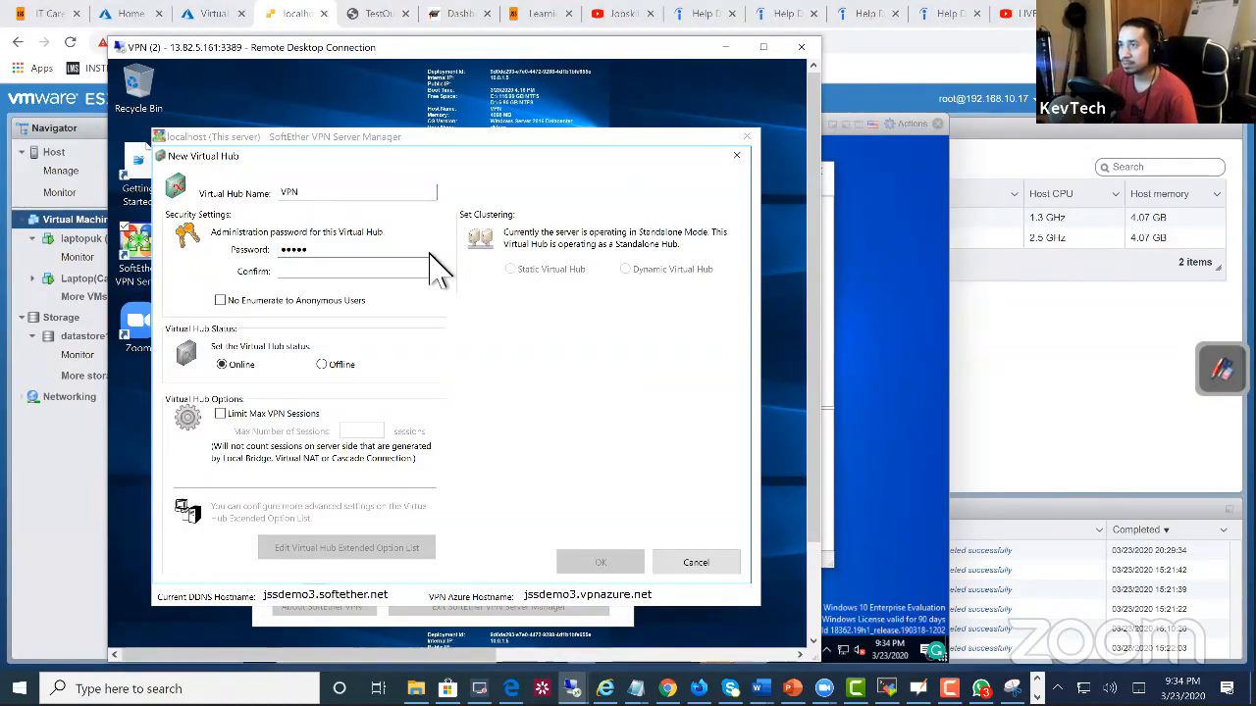
type("•")
key("Tab")
type("••••••")
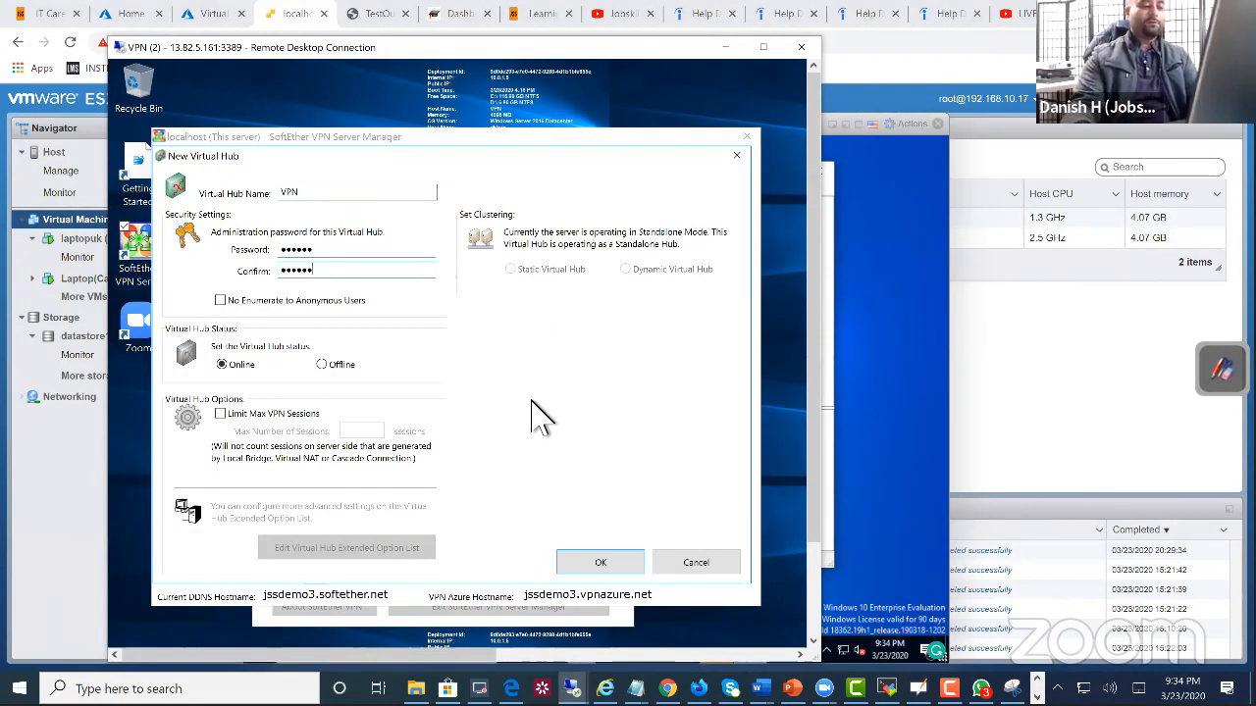
left_click(620, 562)
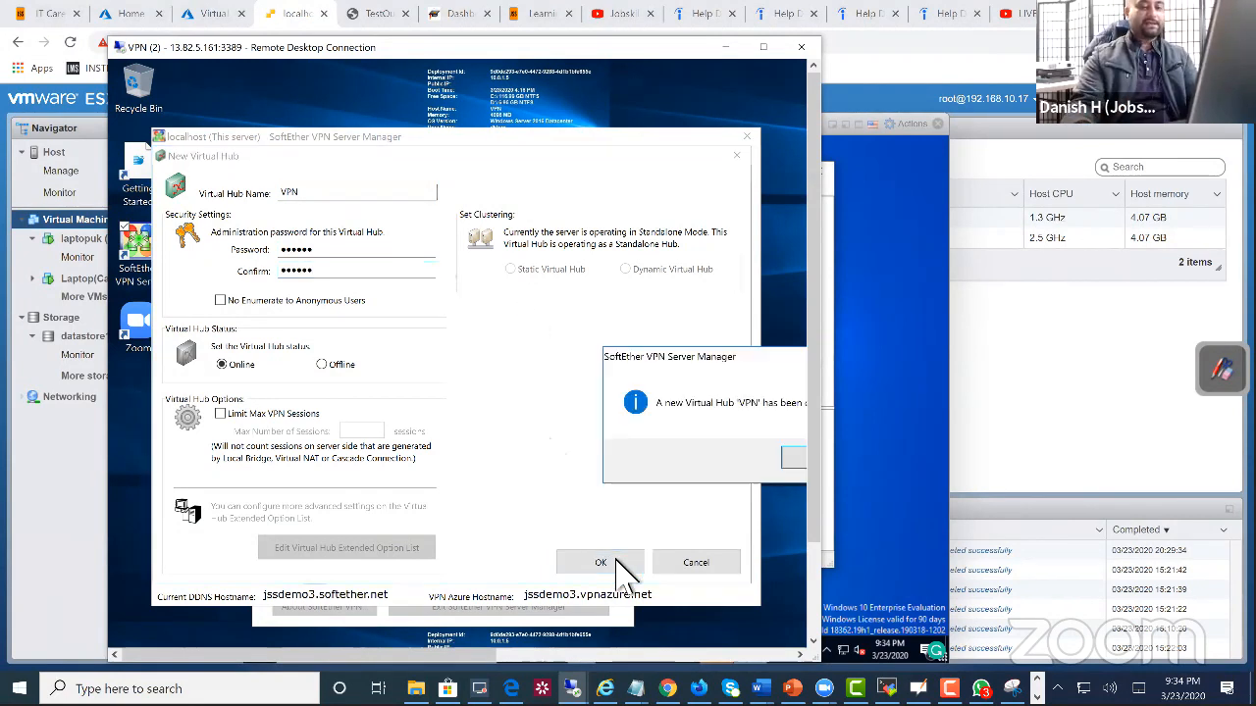
left_click(798, 458)
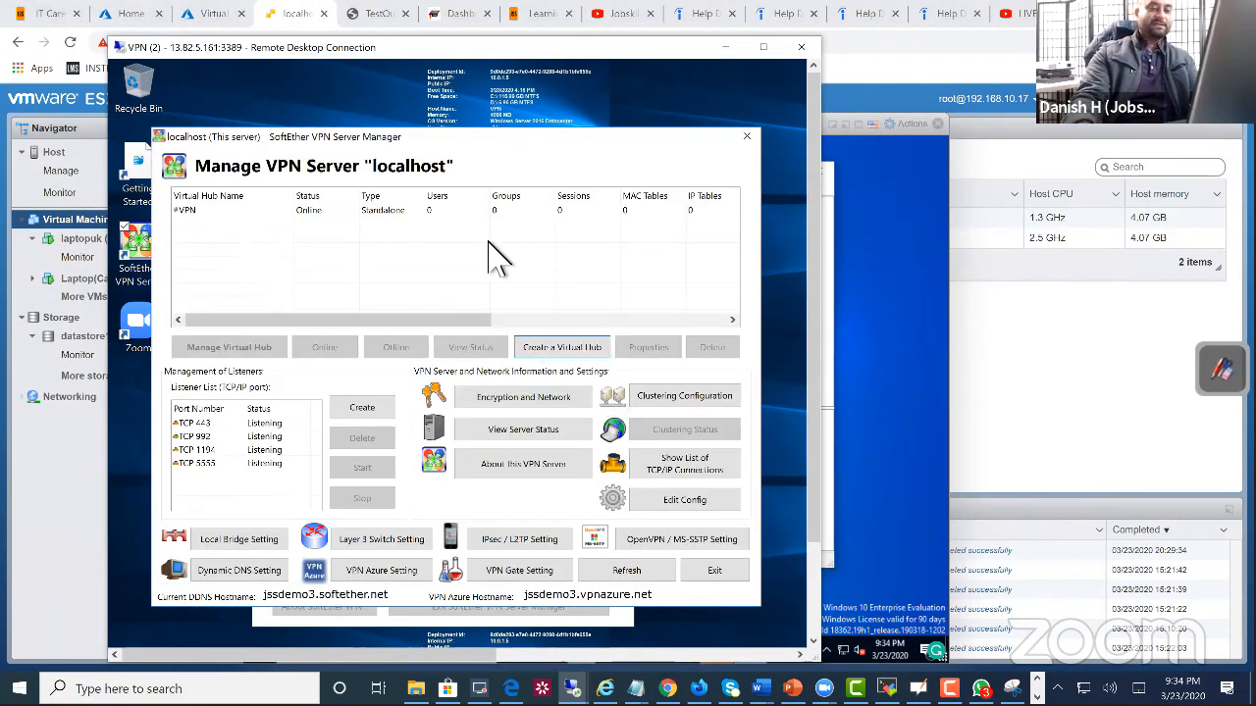
Step: Create a password-authenticated user in the new VPN hub, entering the account's user name and its password twice
left_click_drag(433, 141, 468, 143)
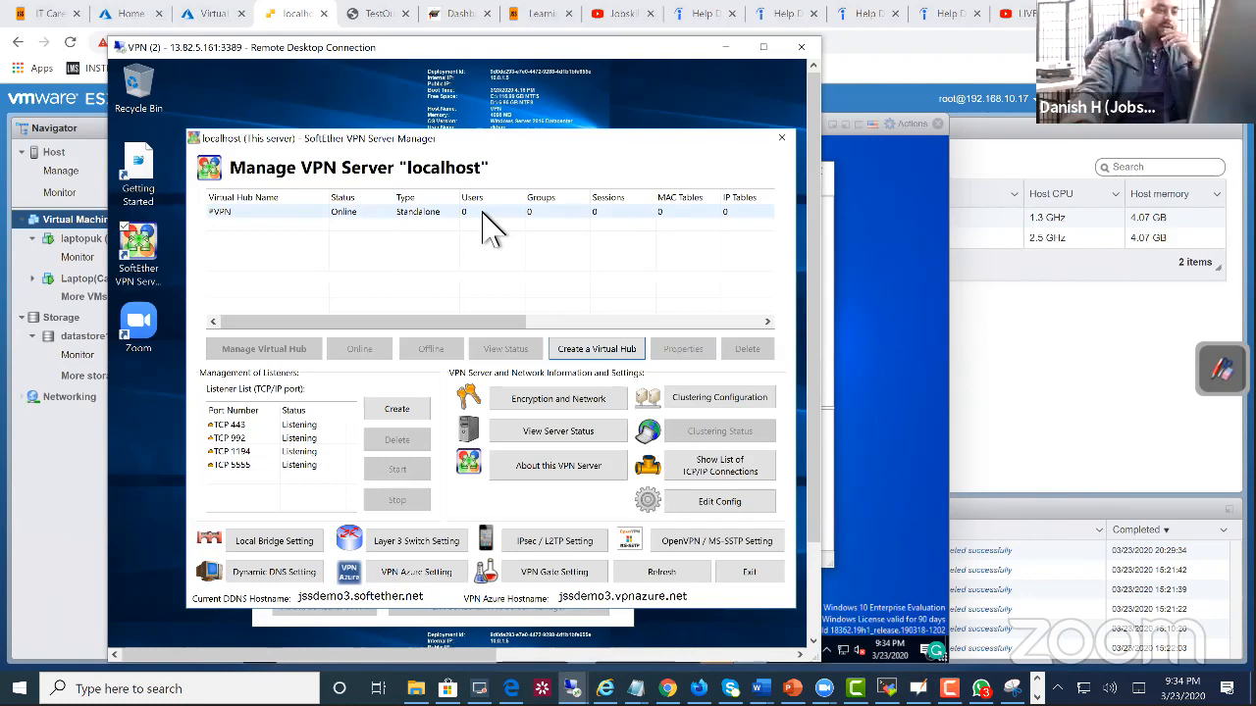
left_click_drag(480, 133, 476, 119)
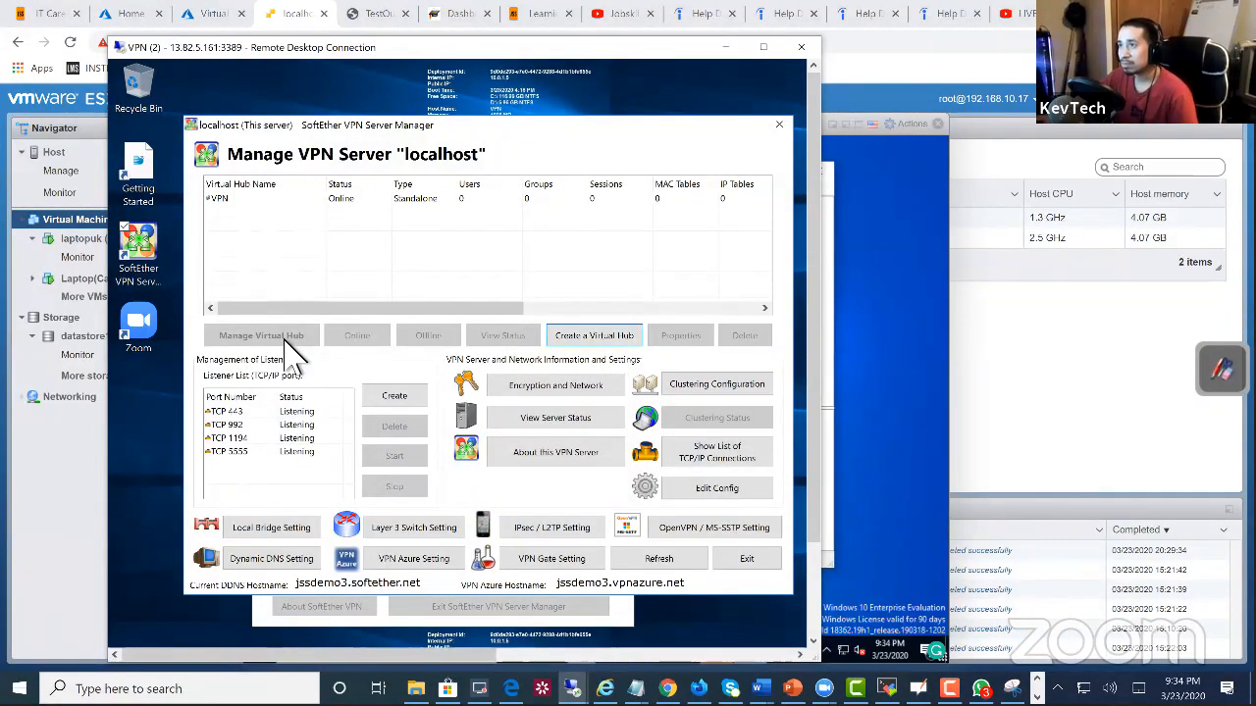
double_click(290, 201)
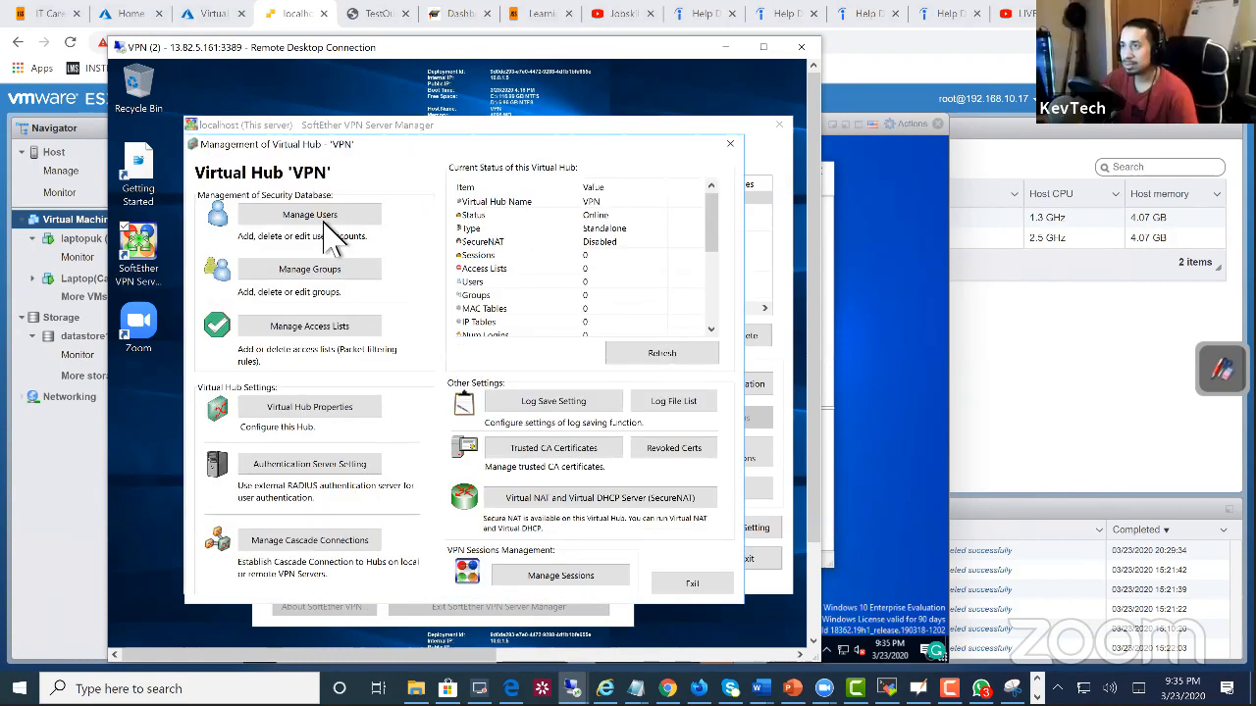
left_click(278, 506)
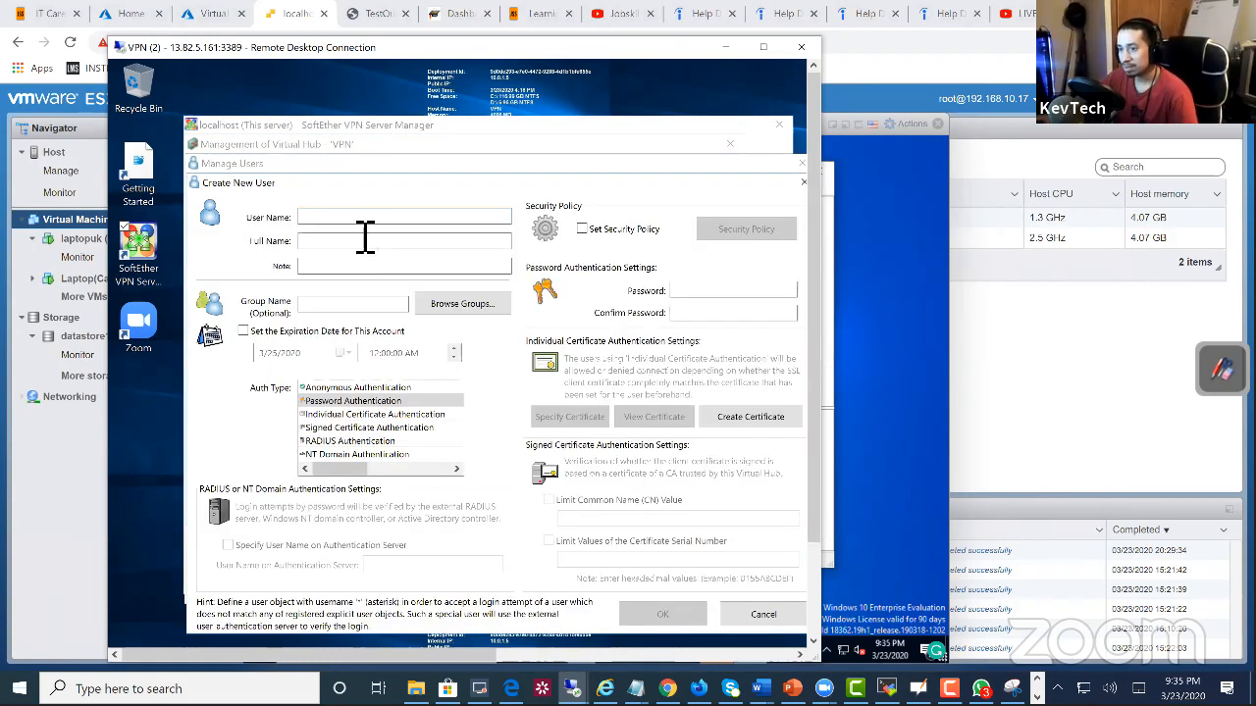
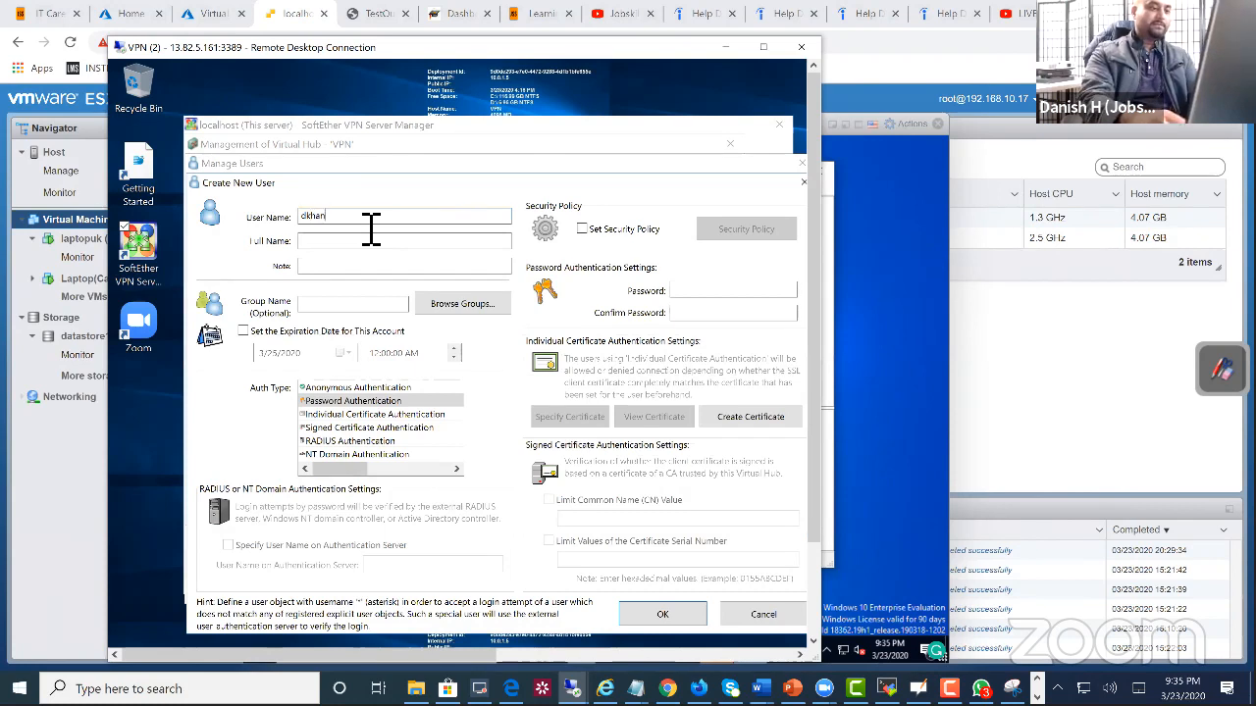
left_click(685, 292)
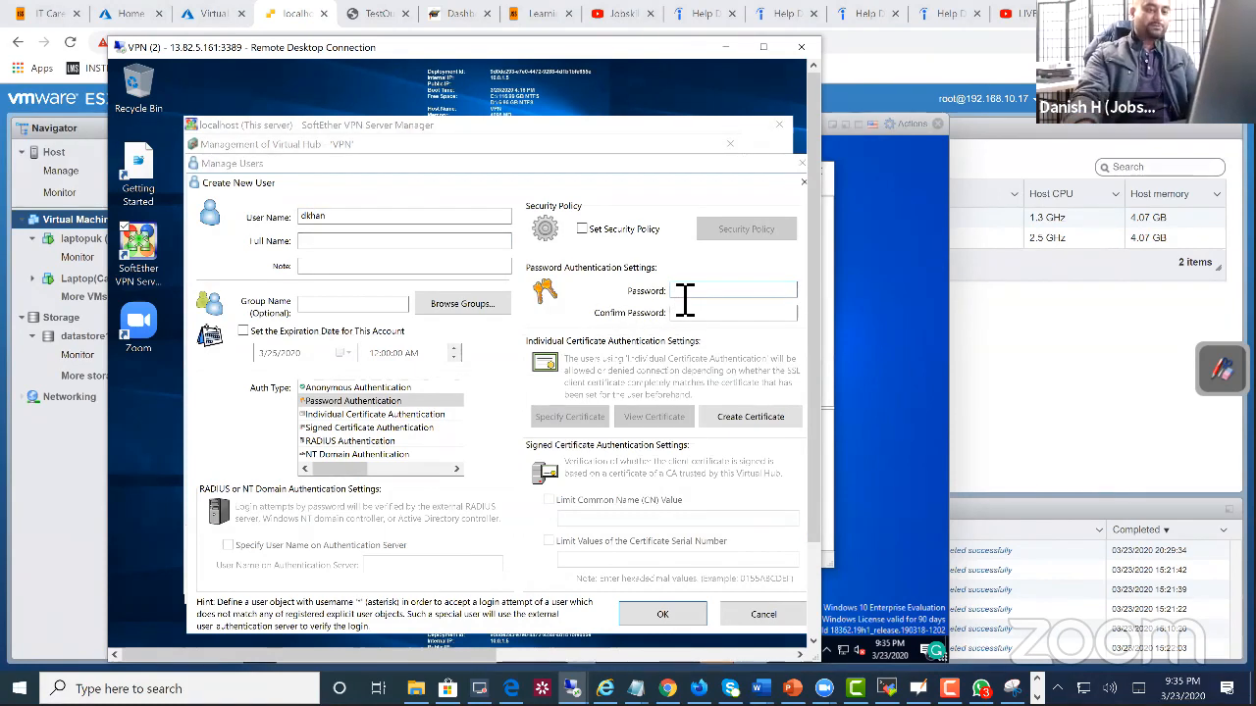
type("12")
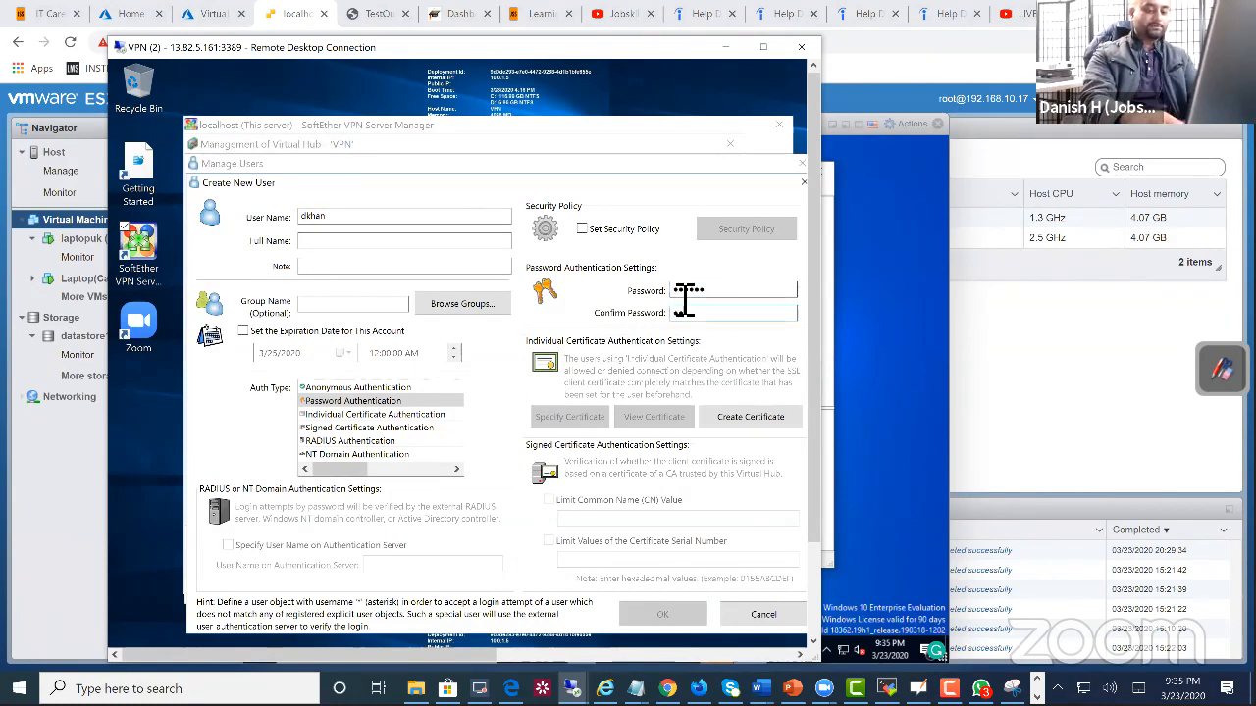
type("6")
left_click(693, 614)
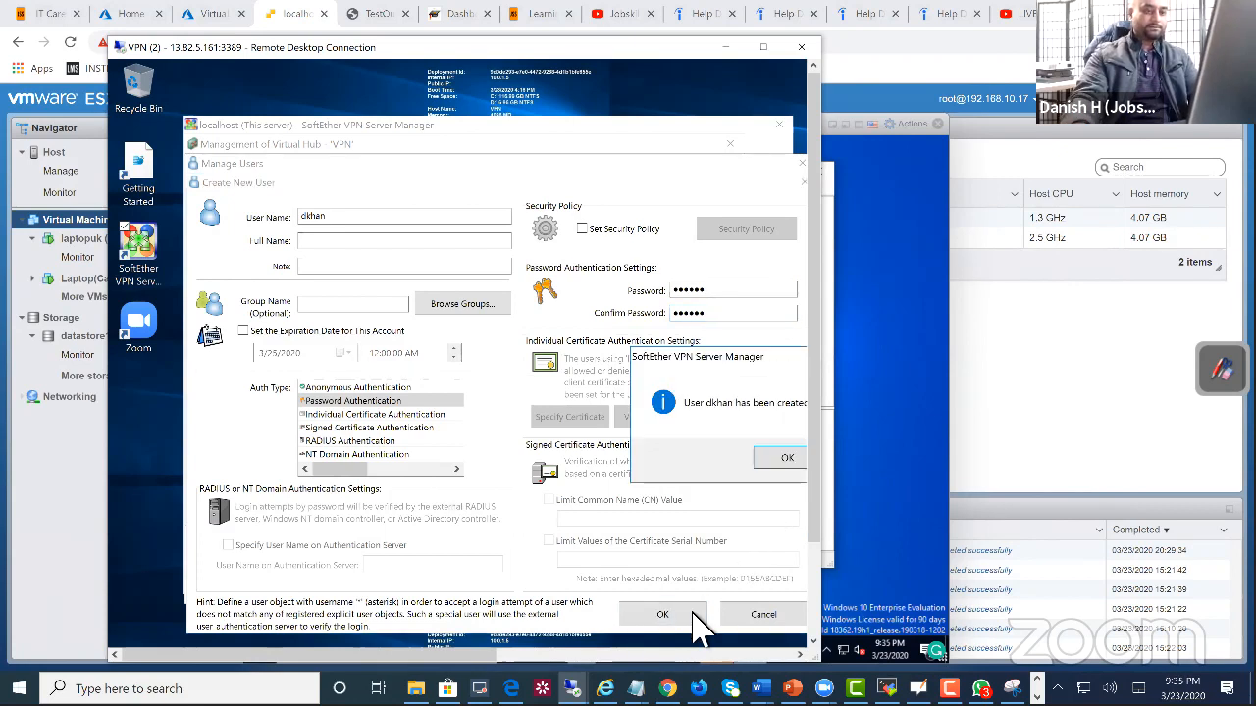
left_click(780, 459)
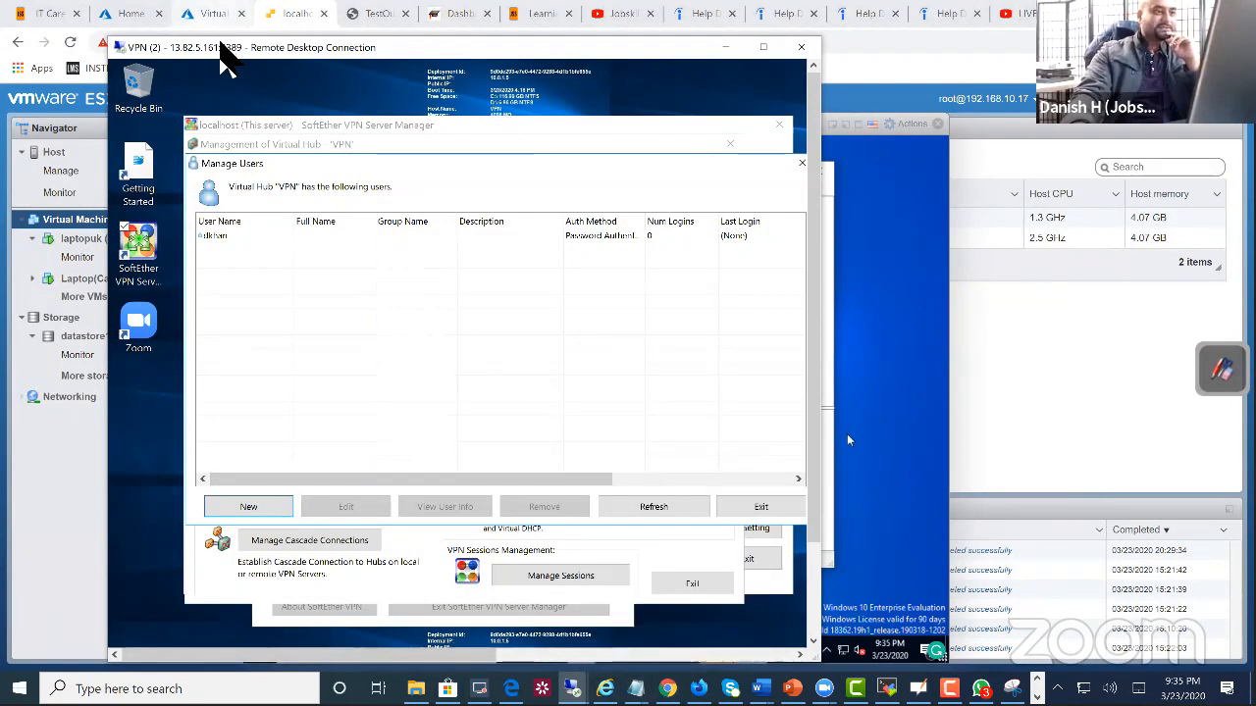
Step: Return to the laptopuk console and replace the account password in the VPN connection properties with the new hub user's password
left_click_drag(221, 43, 252, 41)
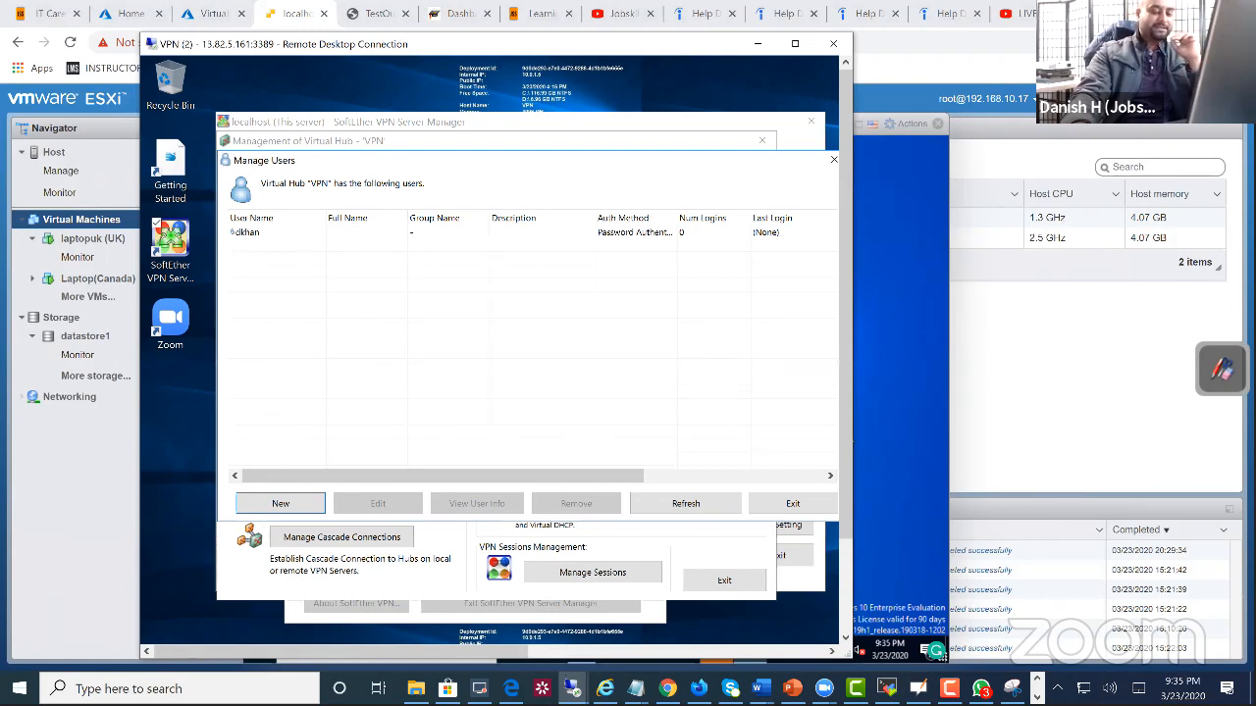
mouse_move(572, 686)
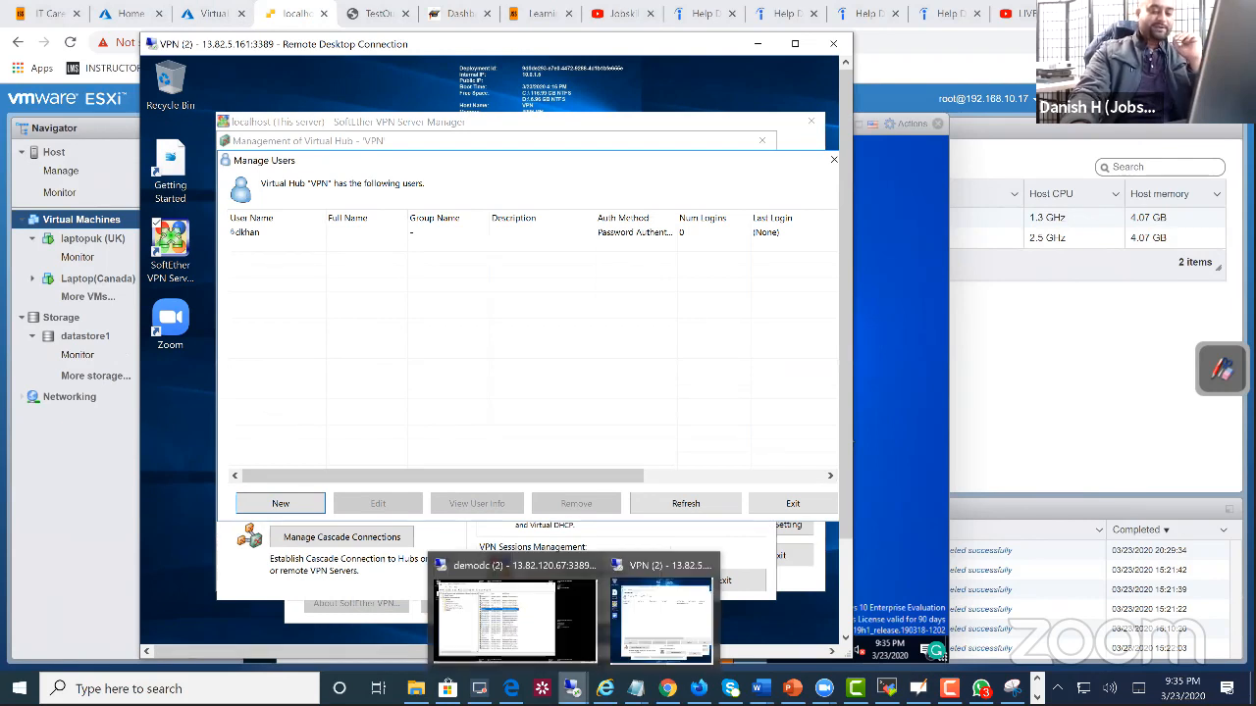
left_click(665, 647)
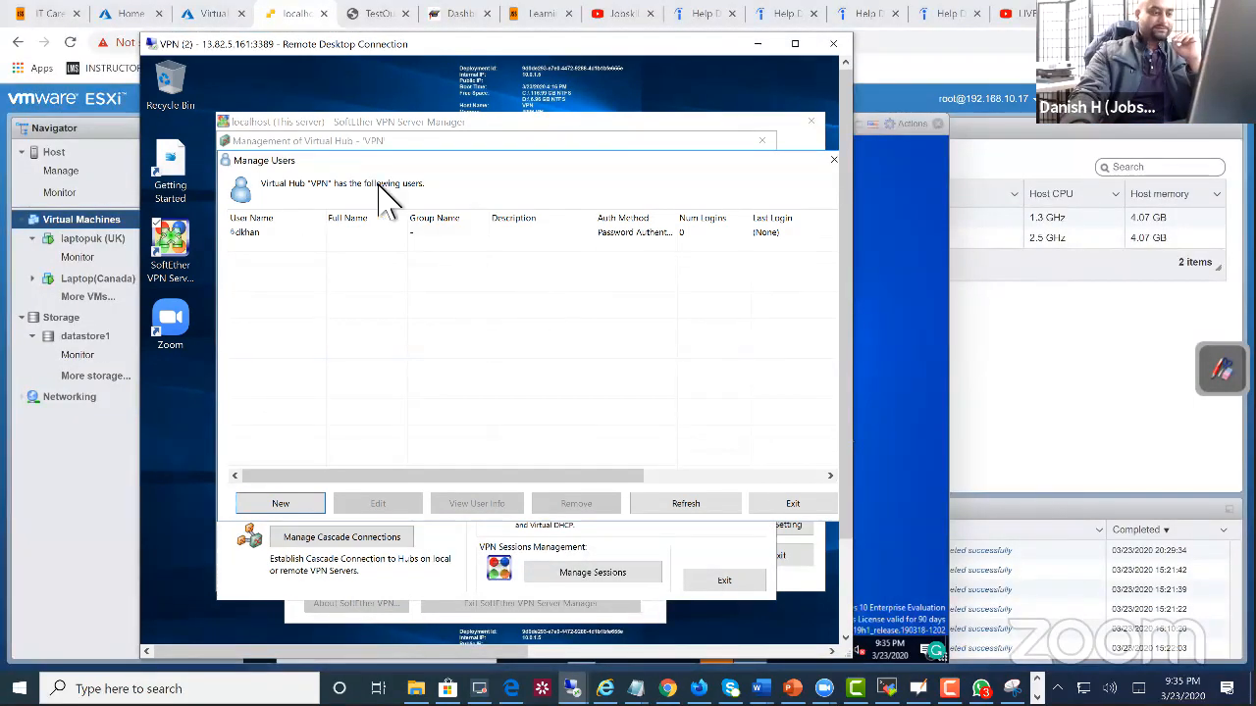
left_click(294, 13)
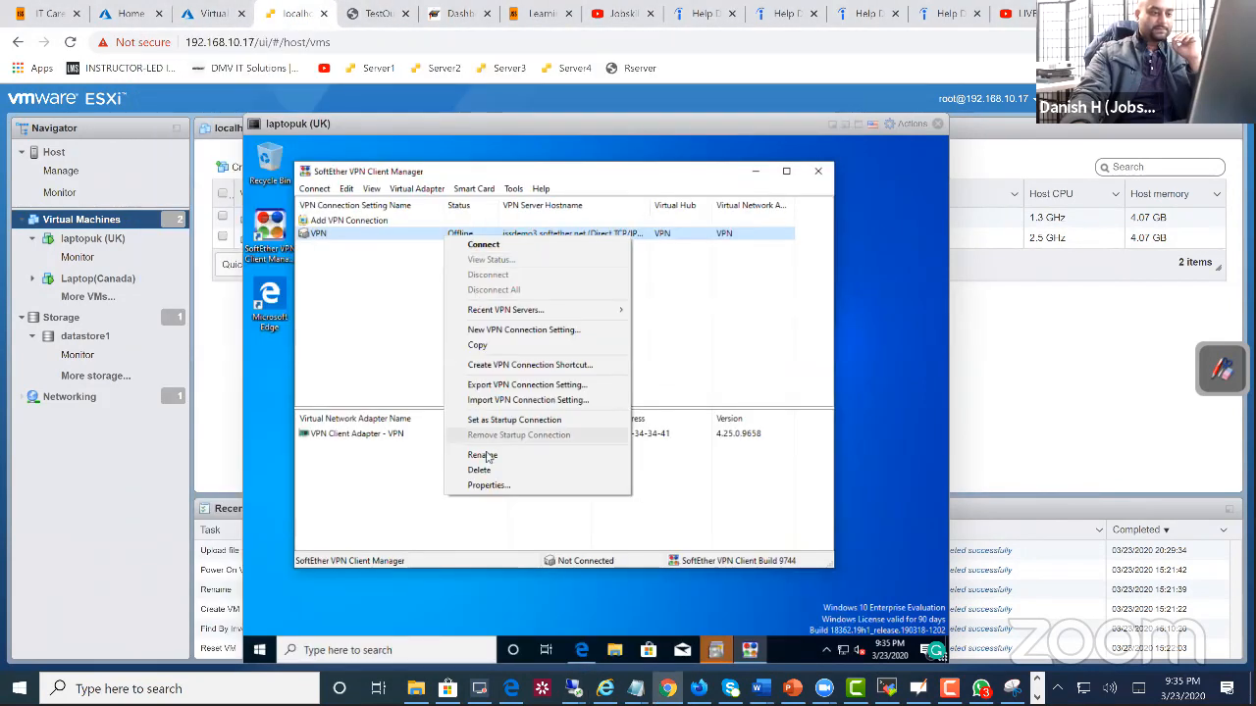
left_click(494, 486)
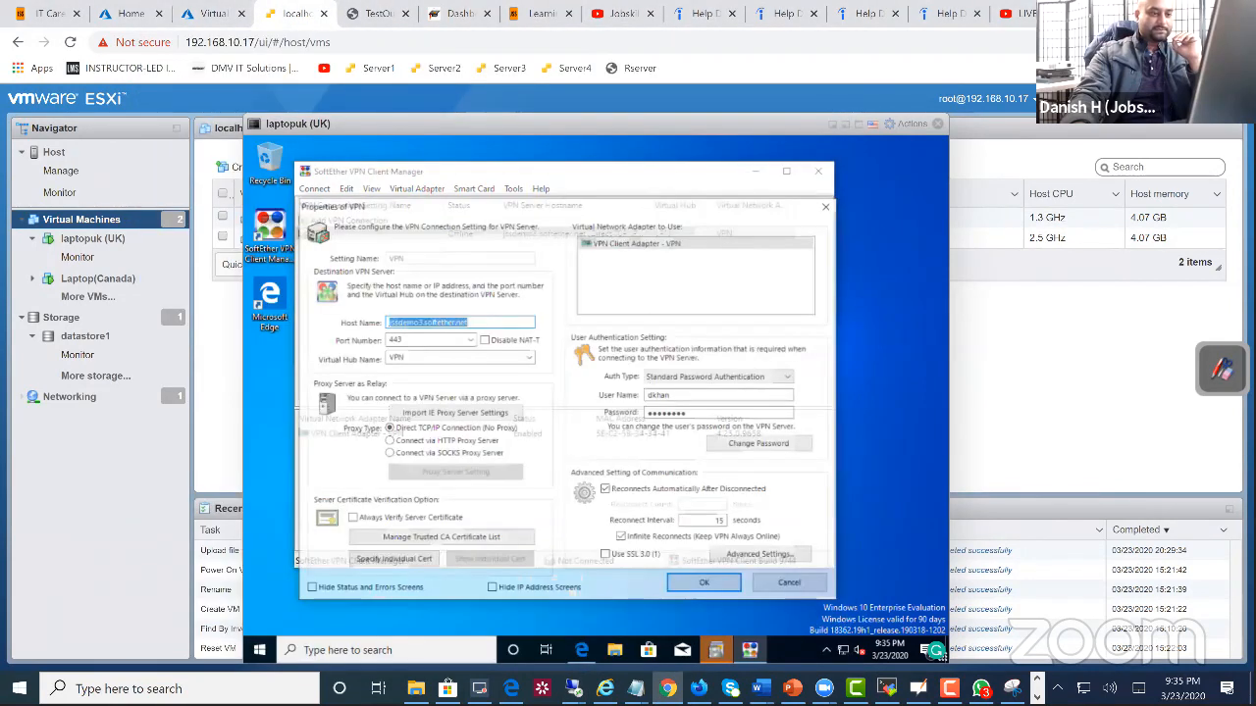
left_click(697, 412)
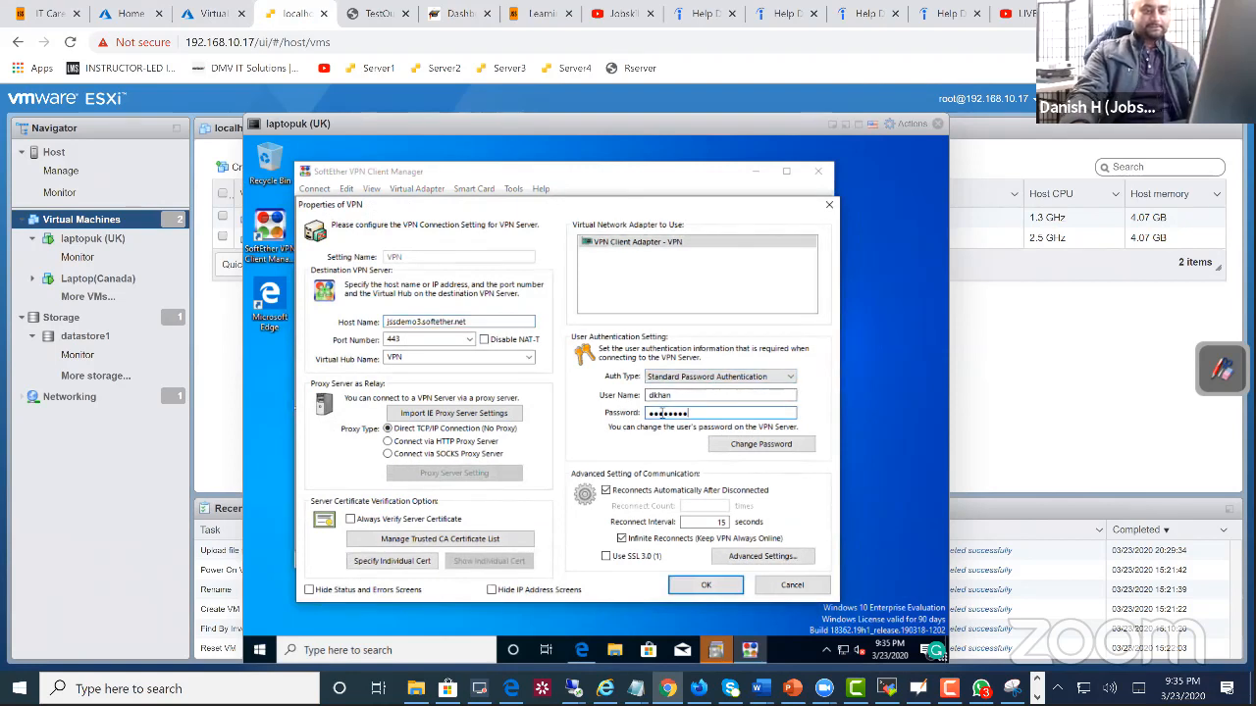
left_click_drag(697, 412, 608, 424)
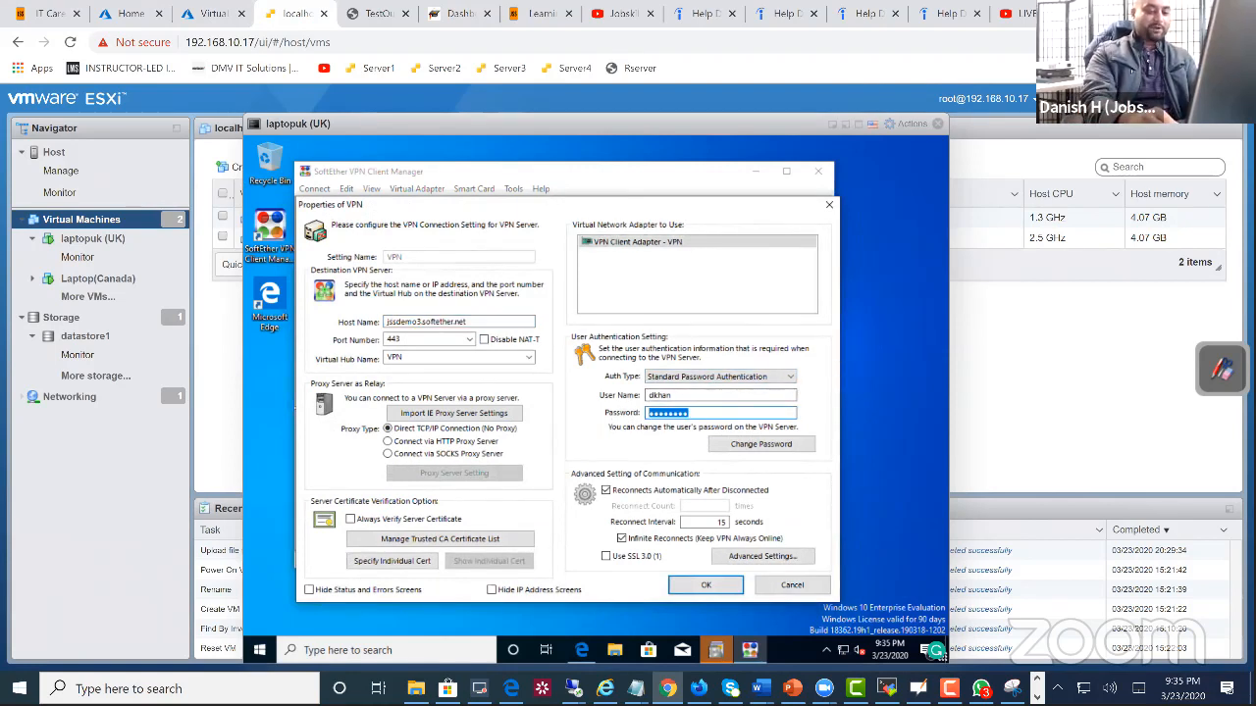
type("****")
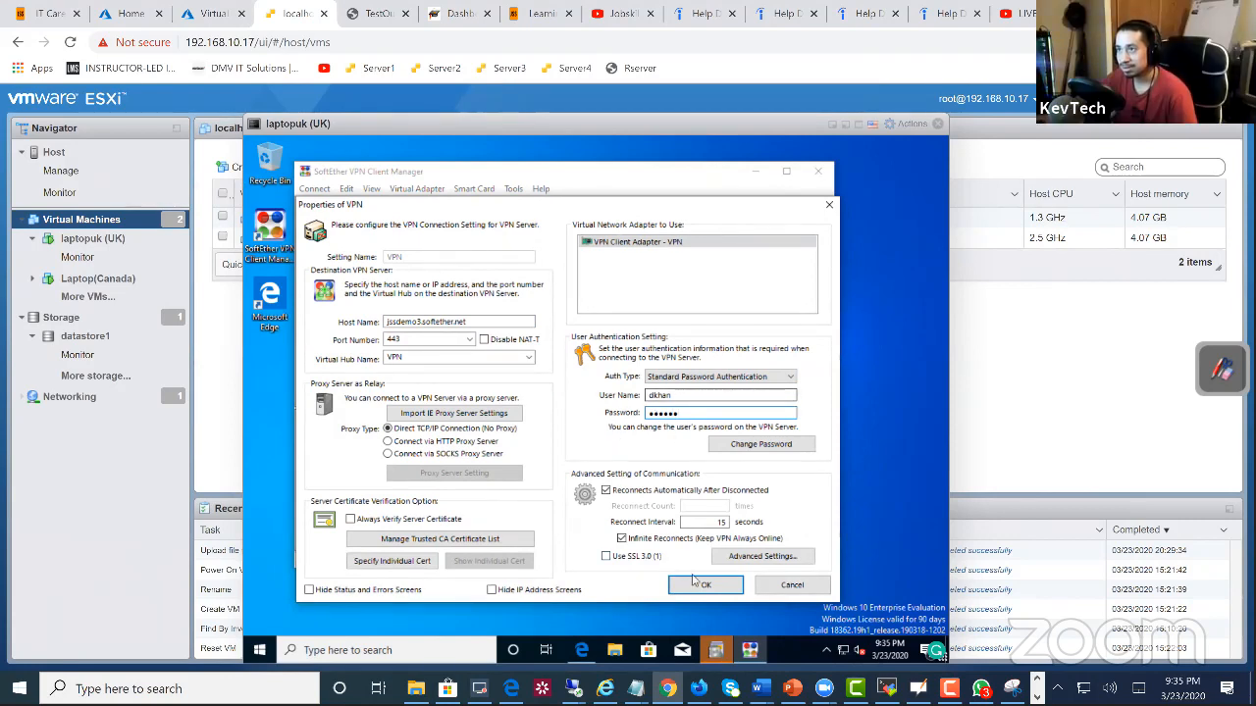
left_click(706, 585)
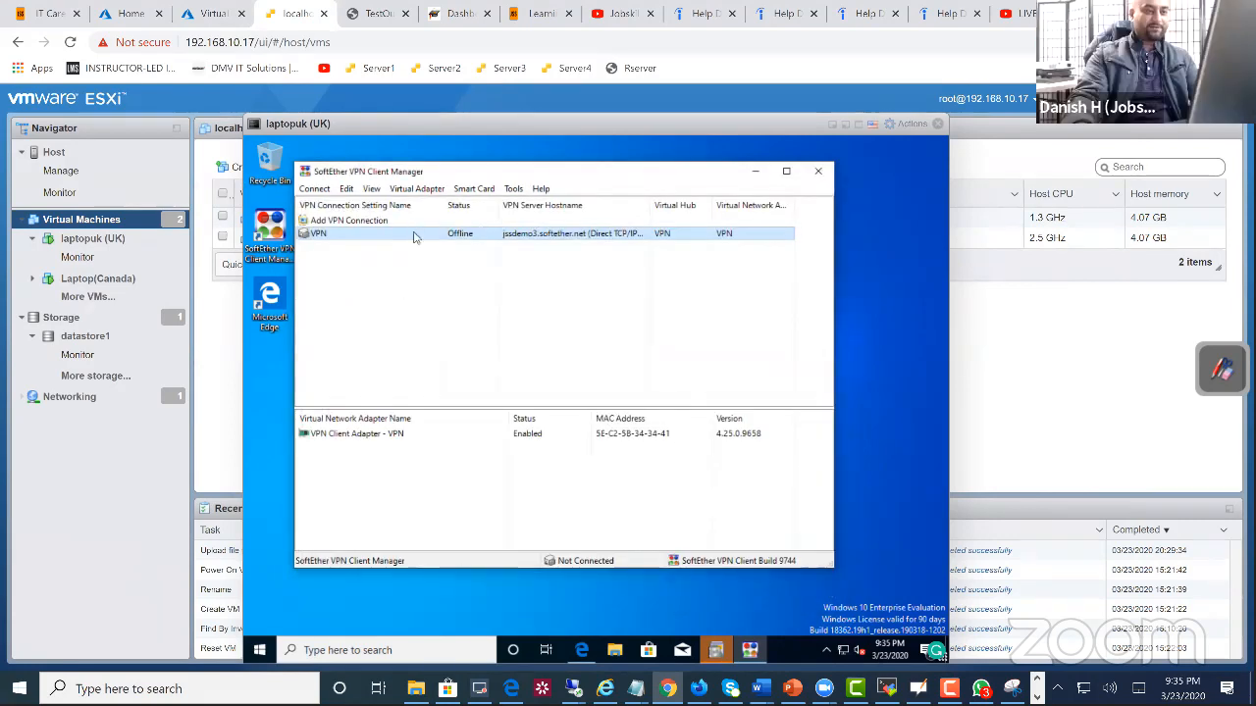
Step: Connect laptopuk through the VPN connection setting and dismiss the adapter's IP address request status window
right_click(414, 233)
left_click(429, 243)
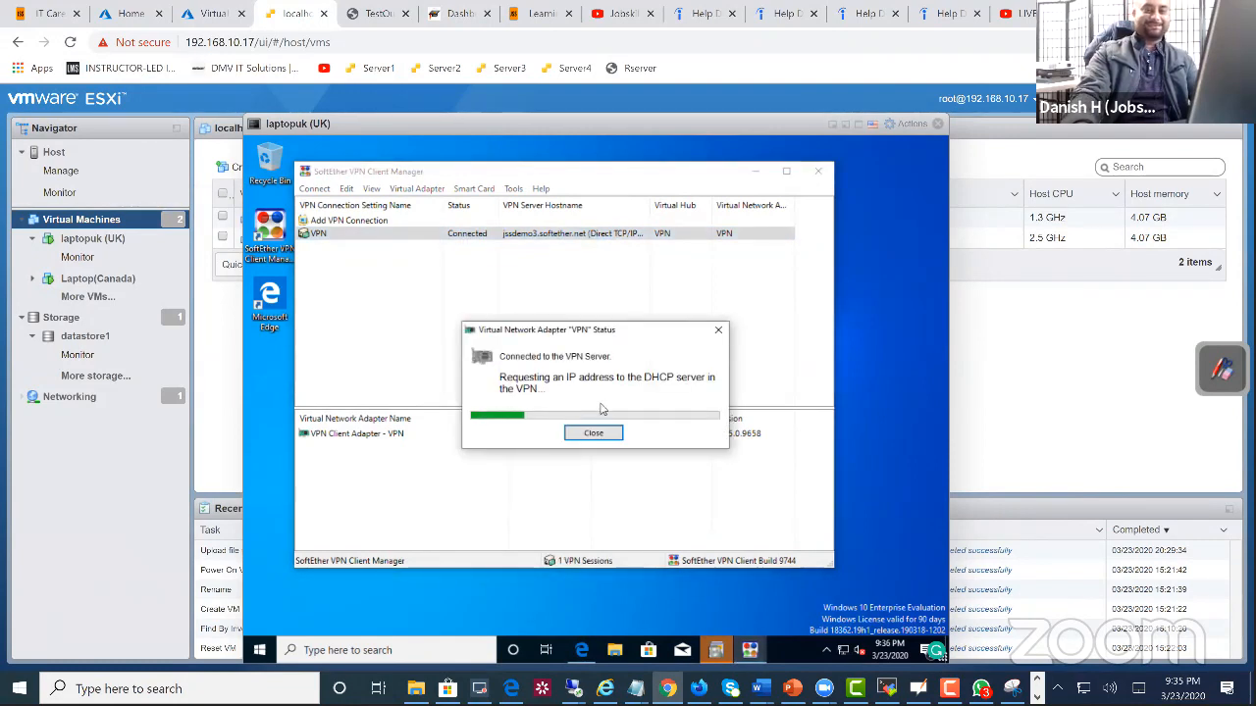
left_click(596, 433)
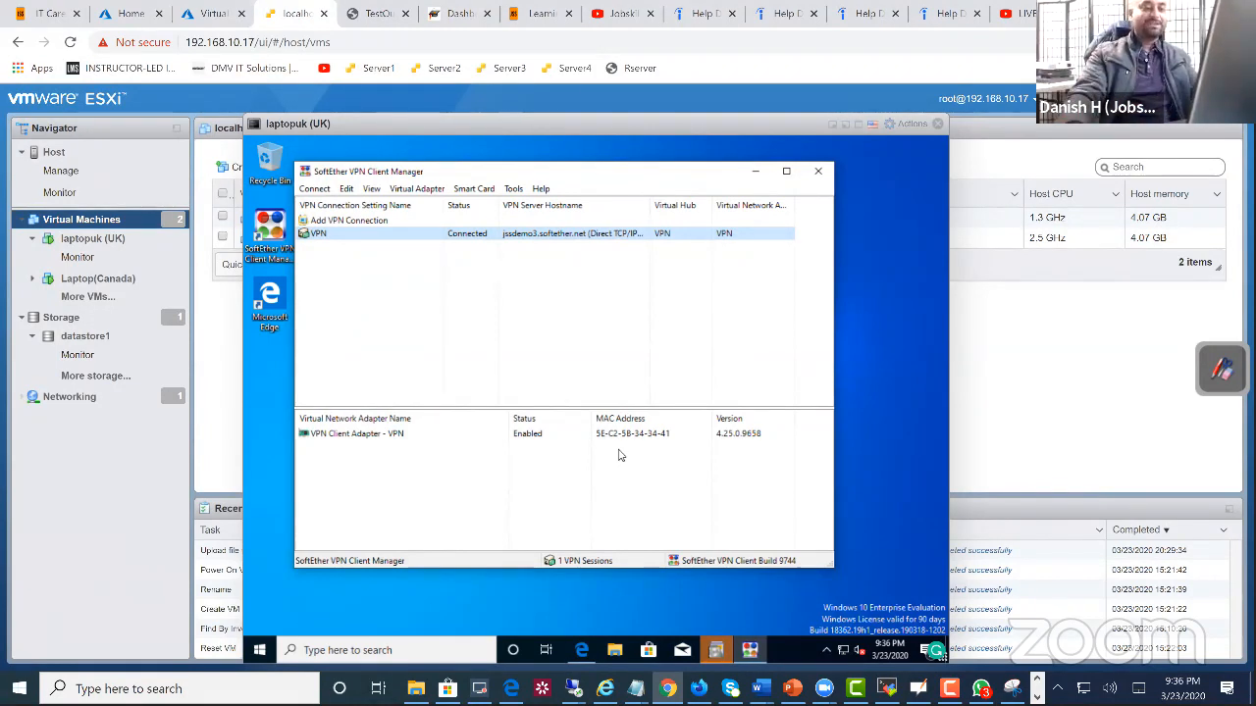
Step: Review the destination server, virtual hub and user authentication settings of the VPN connection on laptopuk, and cancel without changes
right_click(457, 239)
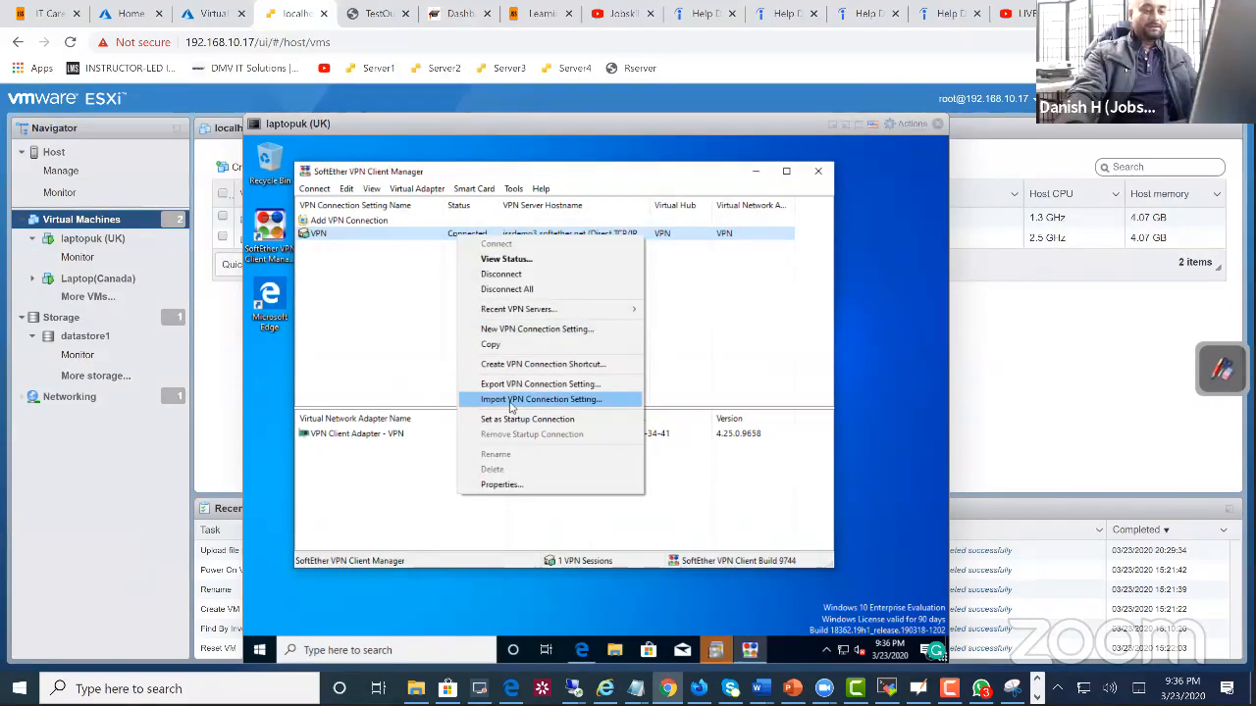
left_click(511, 484)
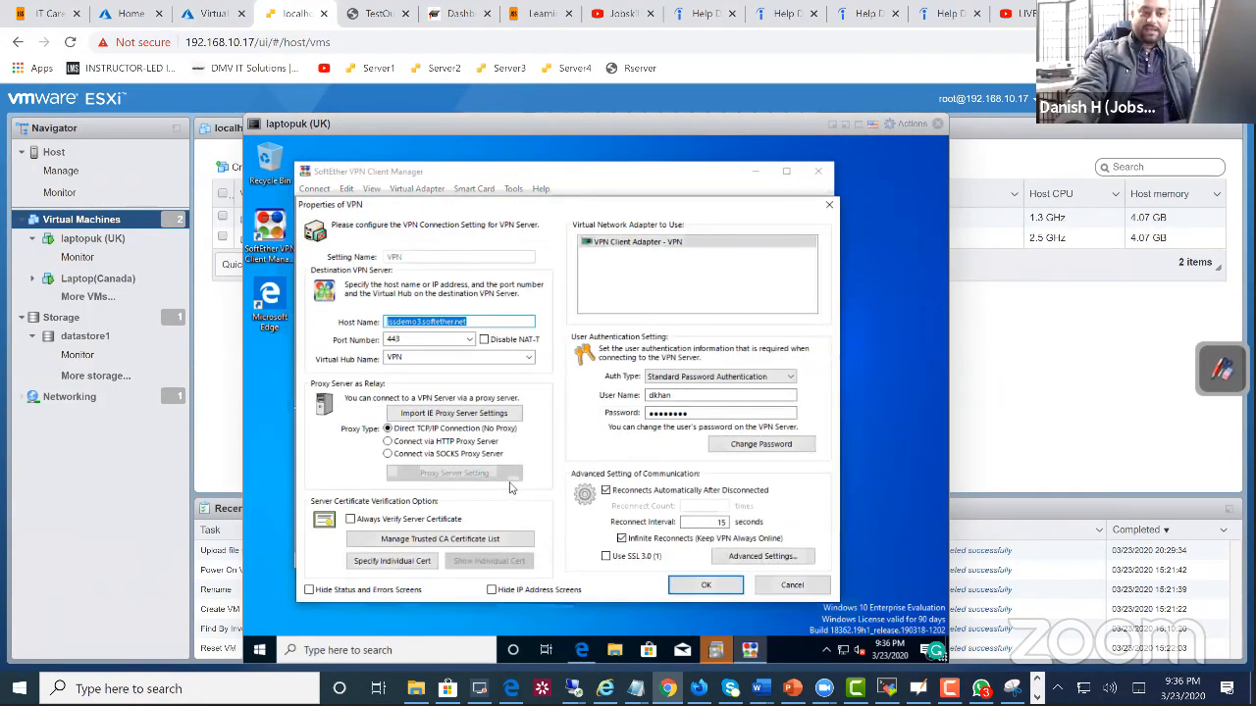
left_click_drag(675, 395, 628, 419)
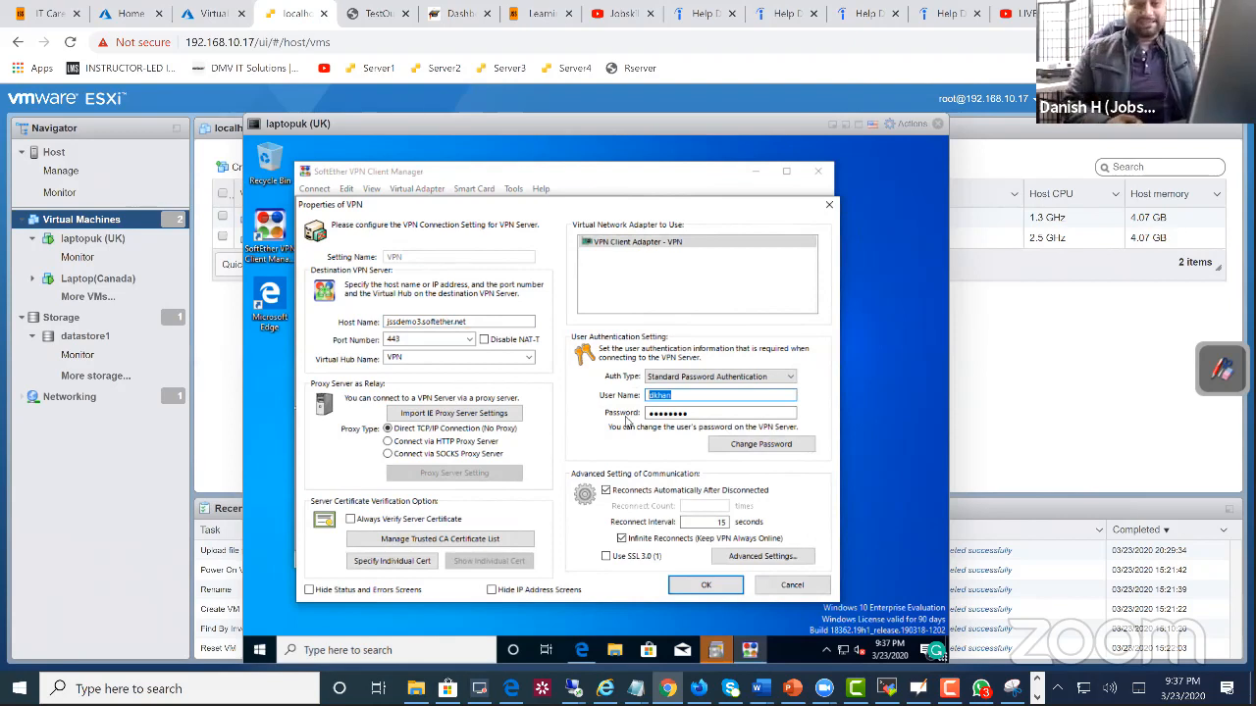
left_click(776, 591)
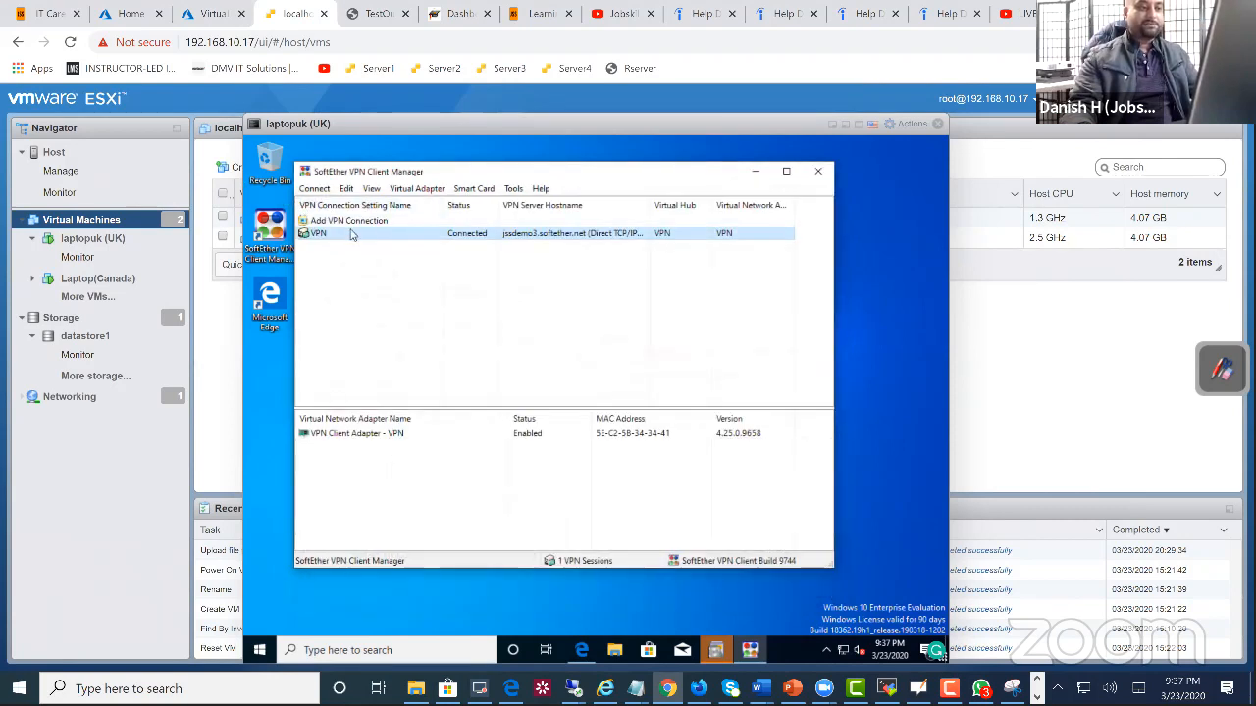
right_click(351, 233)
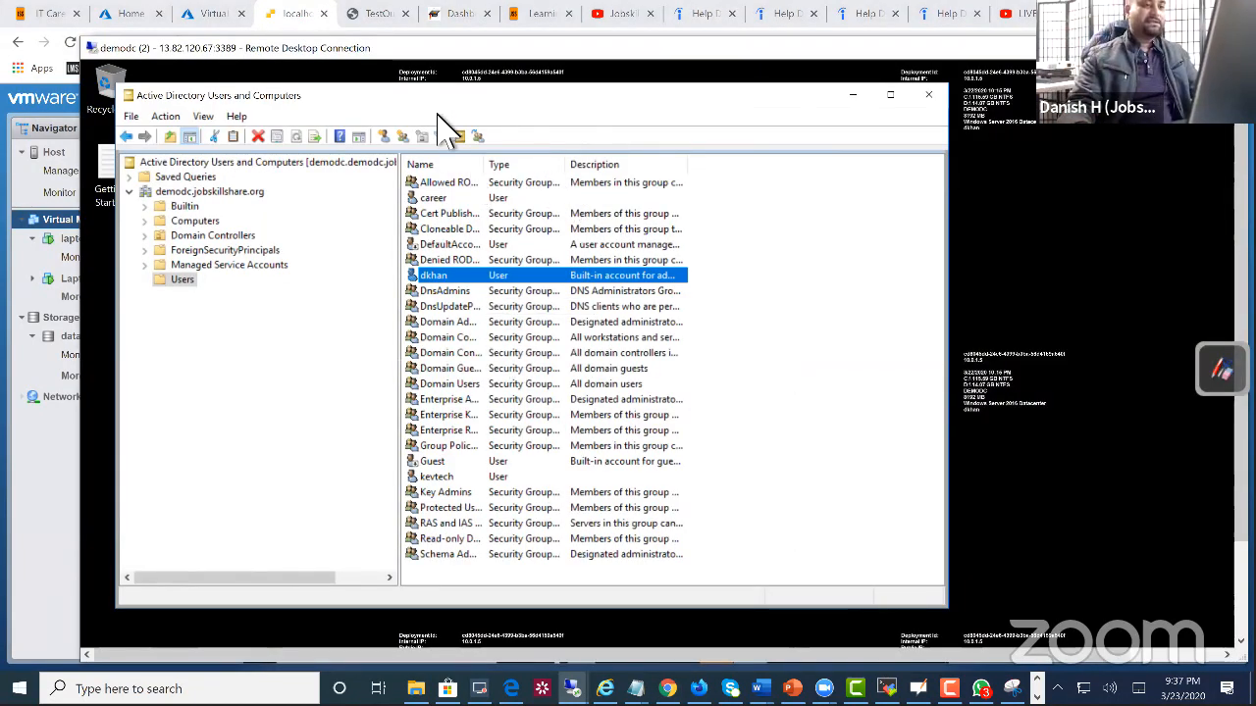
Step: Switch to the VPN server's remote desktop session and reopen the management window of the VPN virtual hub
left_click_drag(392, 99, 479, 115)
mouse_move(572, 689)
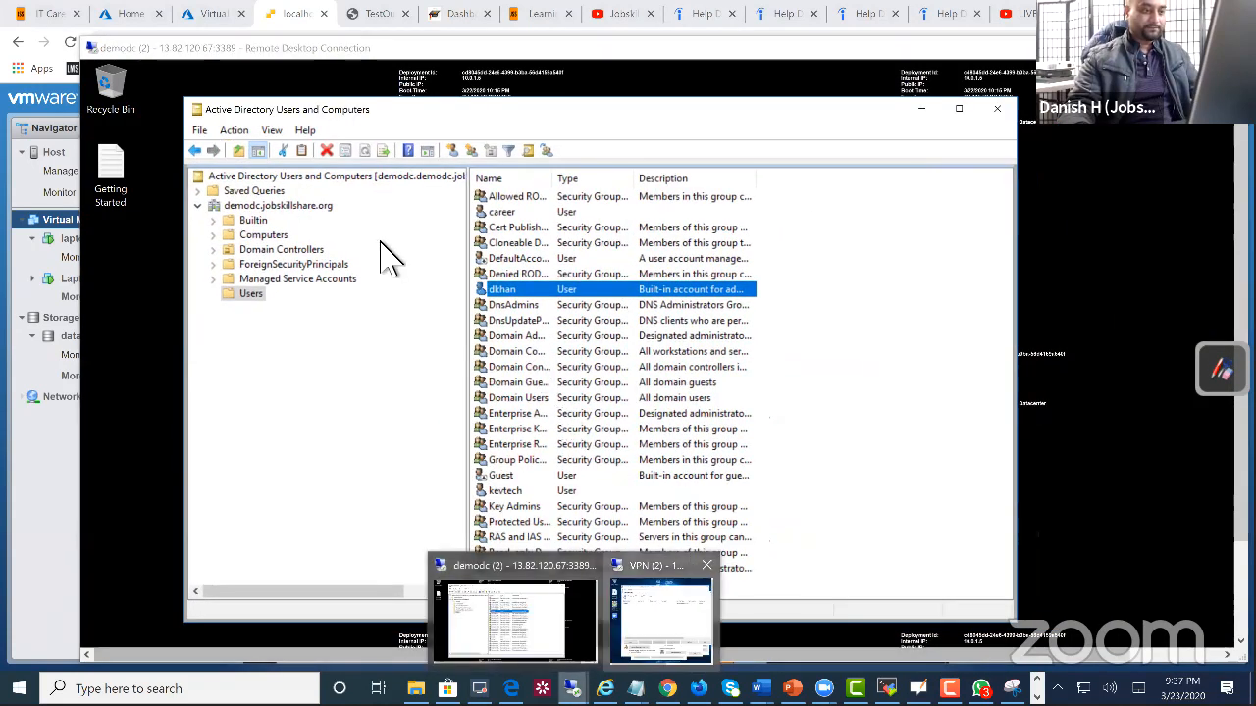
left_click(681, 618)
left_click(833, 160)
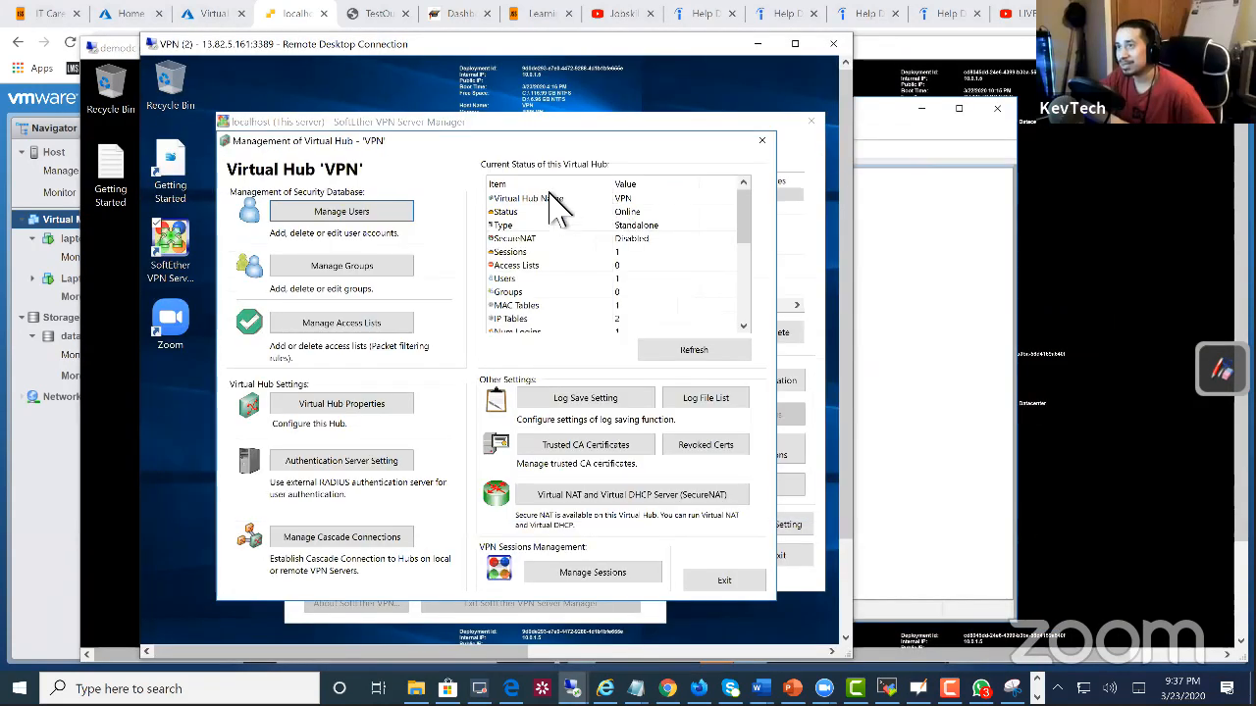
left_click(761, 141)
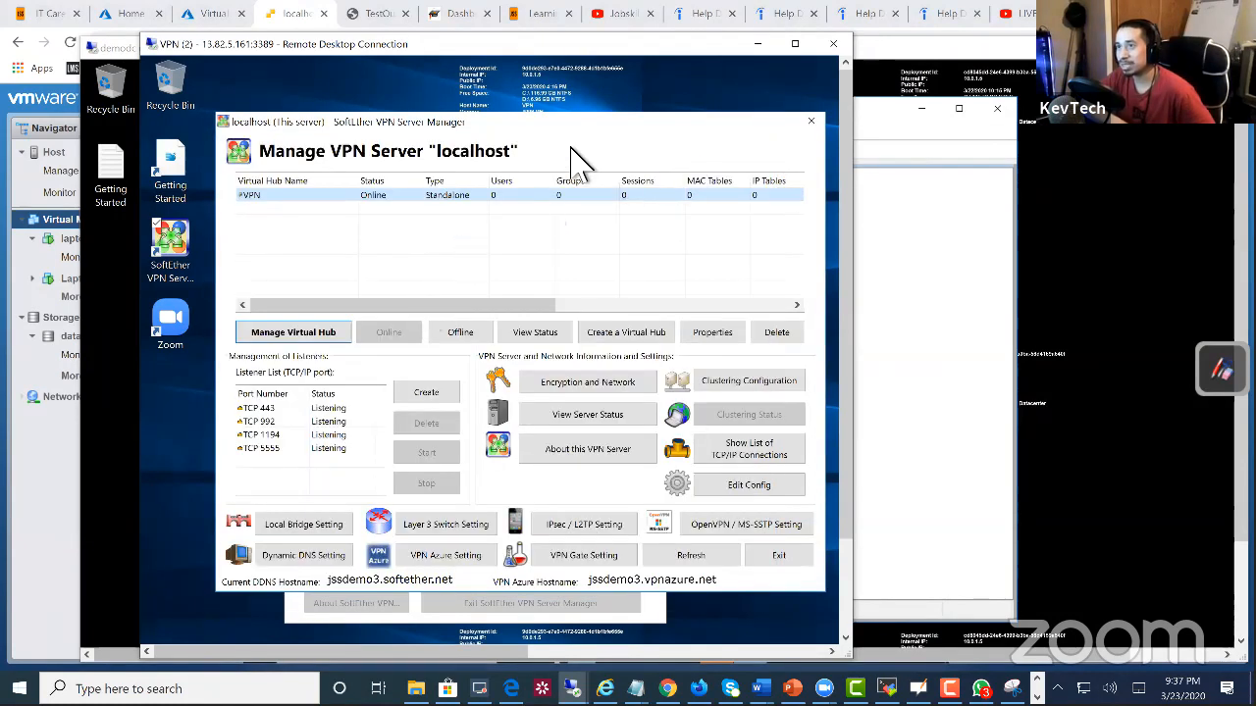
left_click_drag(488, 135, 443, 222)
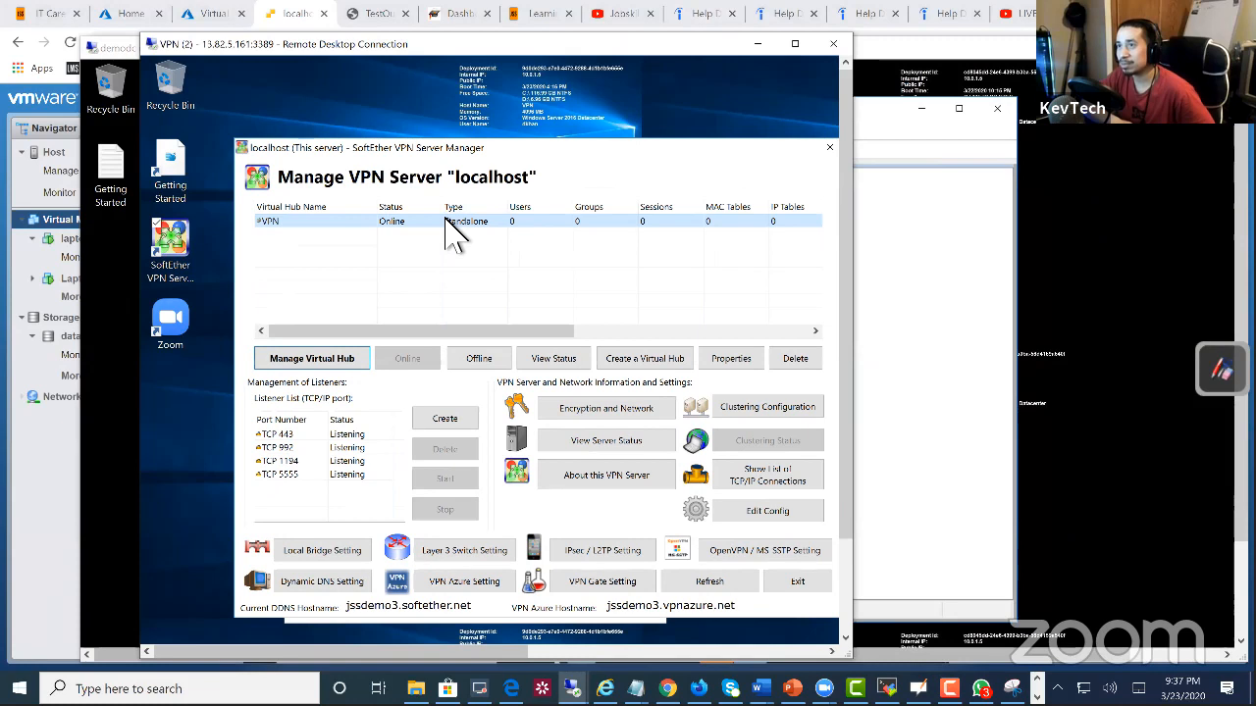
double_click(443, 222)
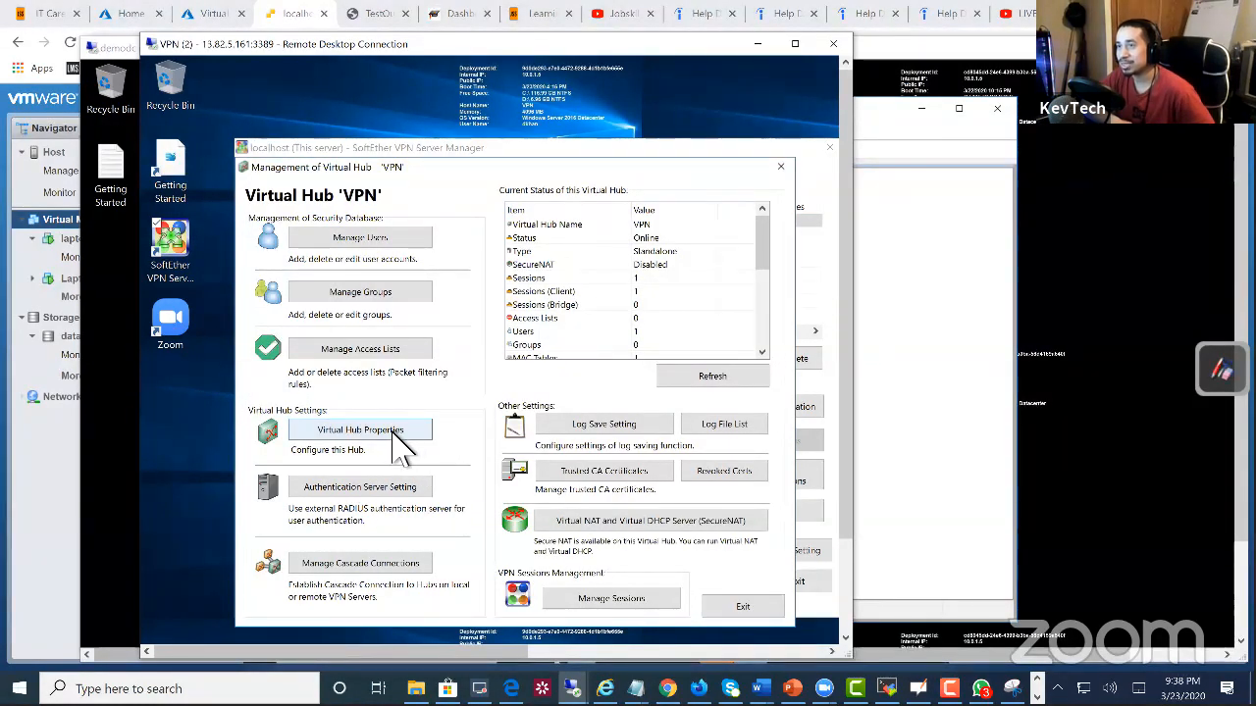
Step: Enable SecureNAT on the VPN virtual hub and exit back to the server management window
left_click(586, 528)
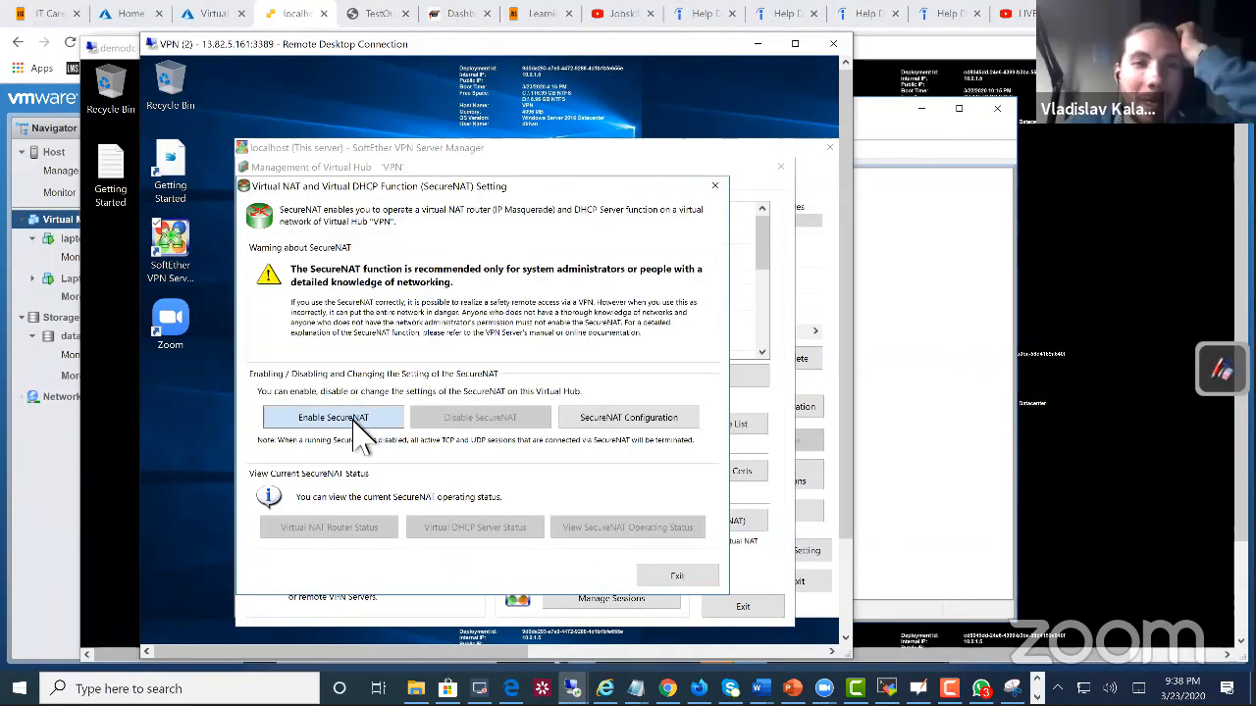
left_click(803, 665)
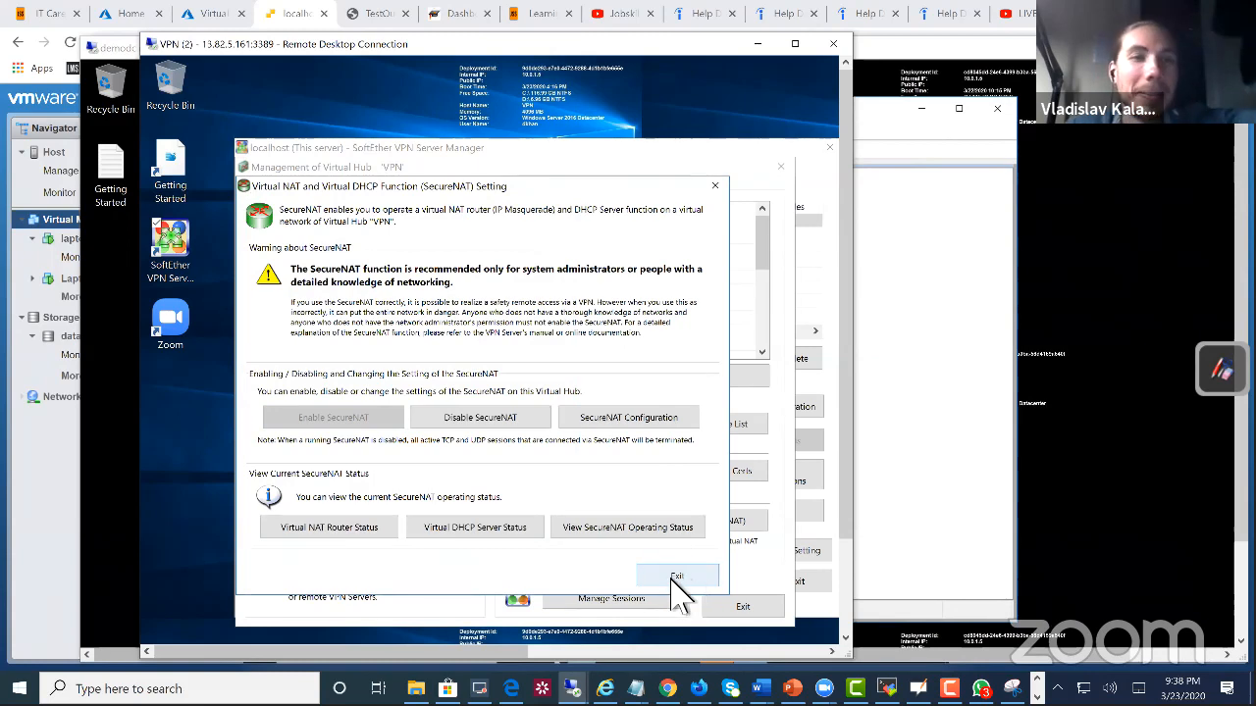
left_click(680, 579)
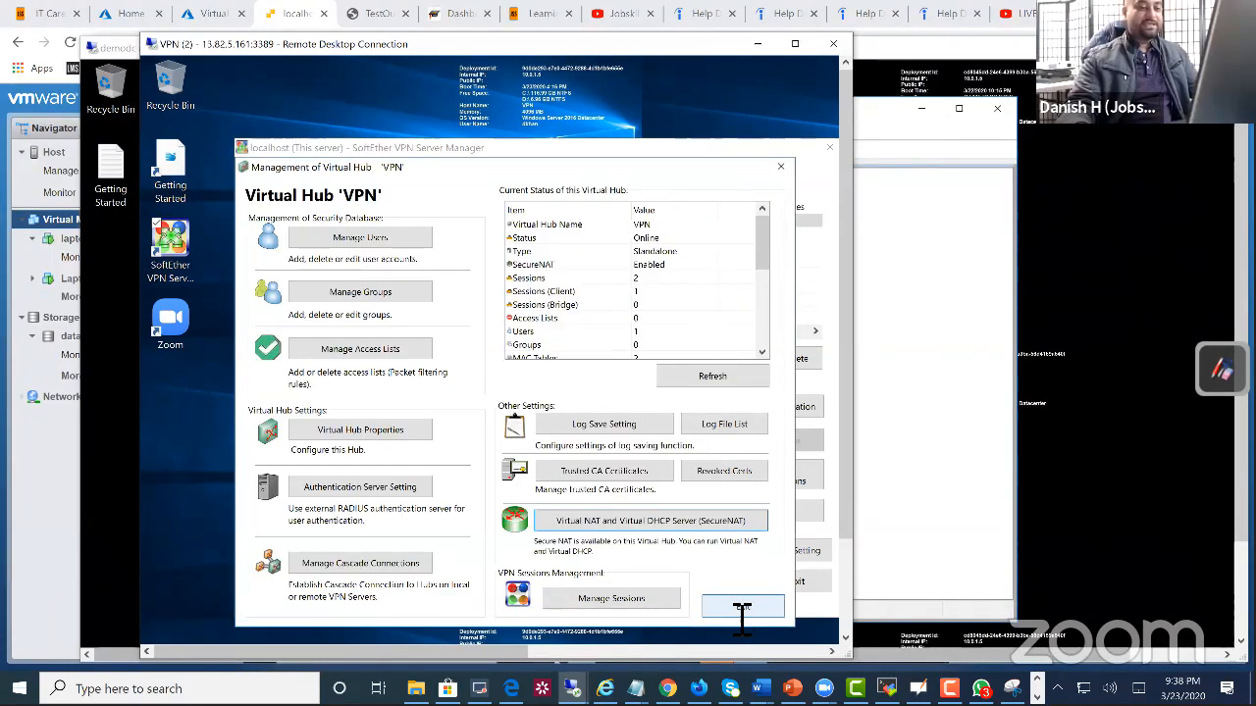
left_click(739, 607)
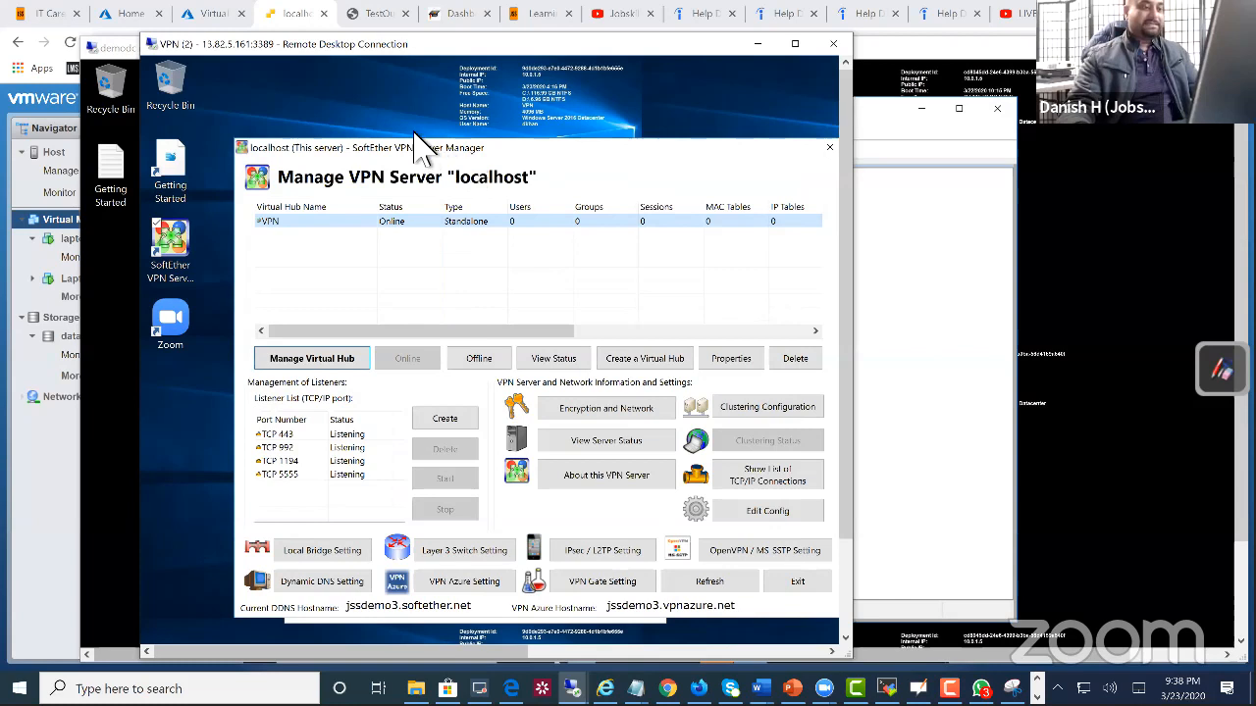
left_click_drag(414, 146, 433, 124)
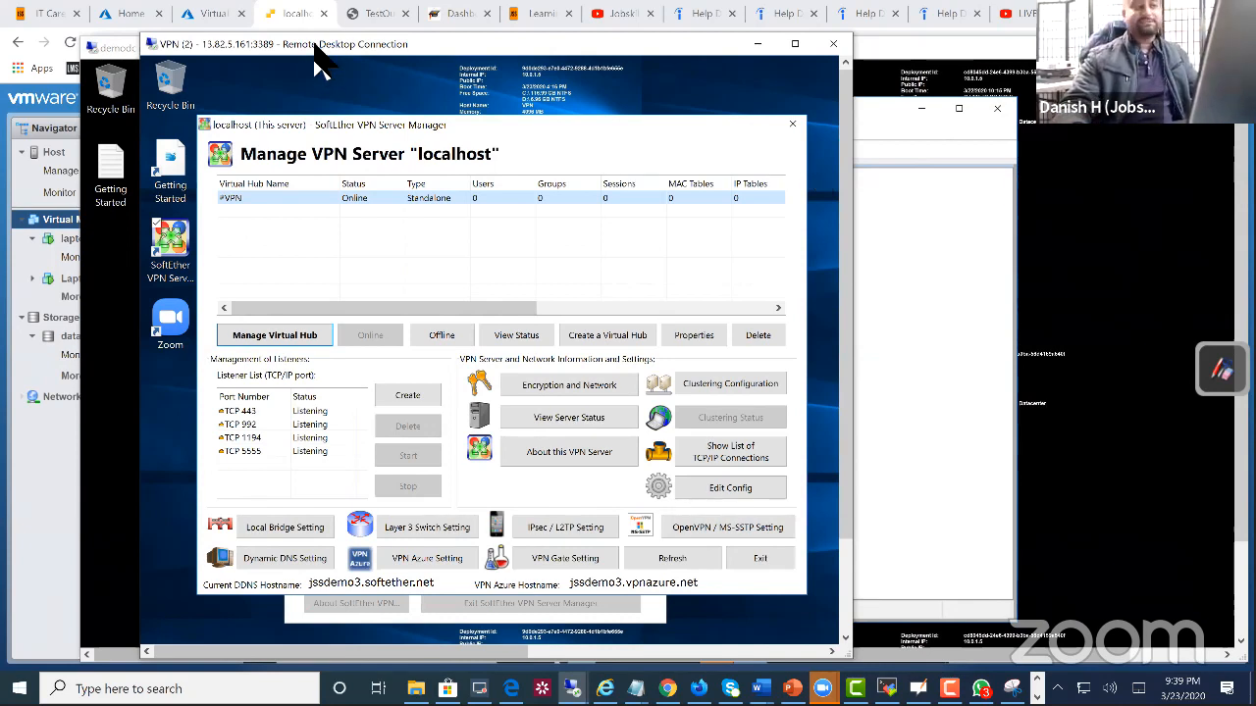
left_click_drag(339, 39, 377, 34)
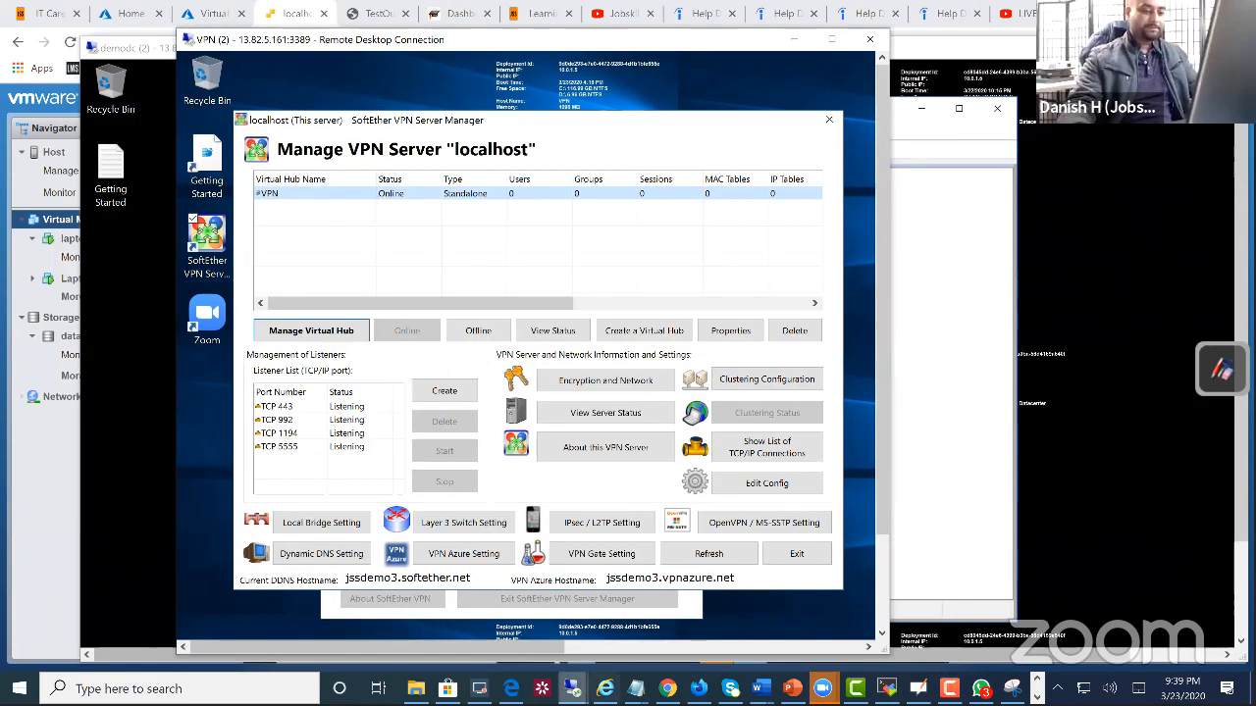
Step: Return to the laptopuk console, reopen the VPN connection's properties and save them as they are
left_click(298, 16)
right_click(454, 241)
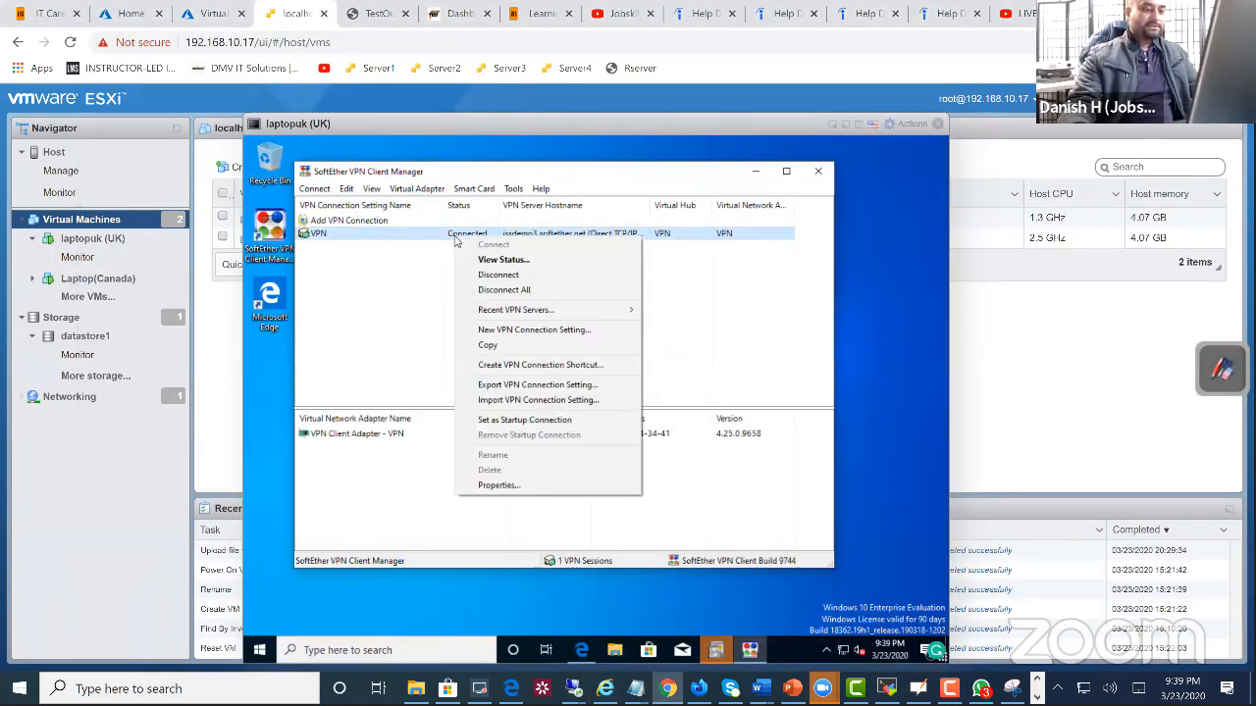
left_click(553, 484)
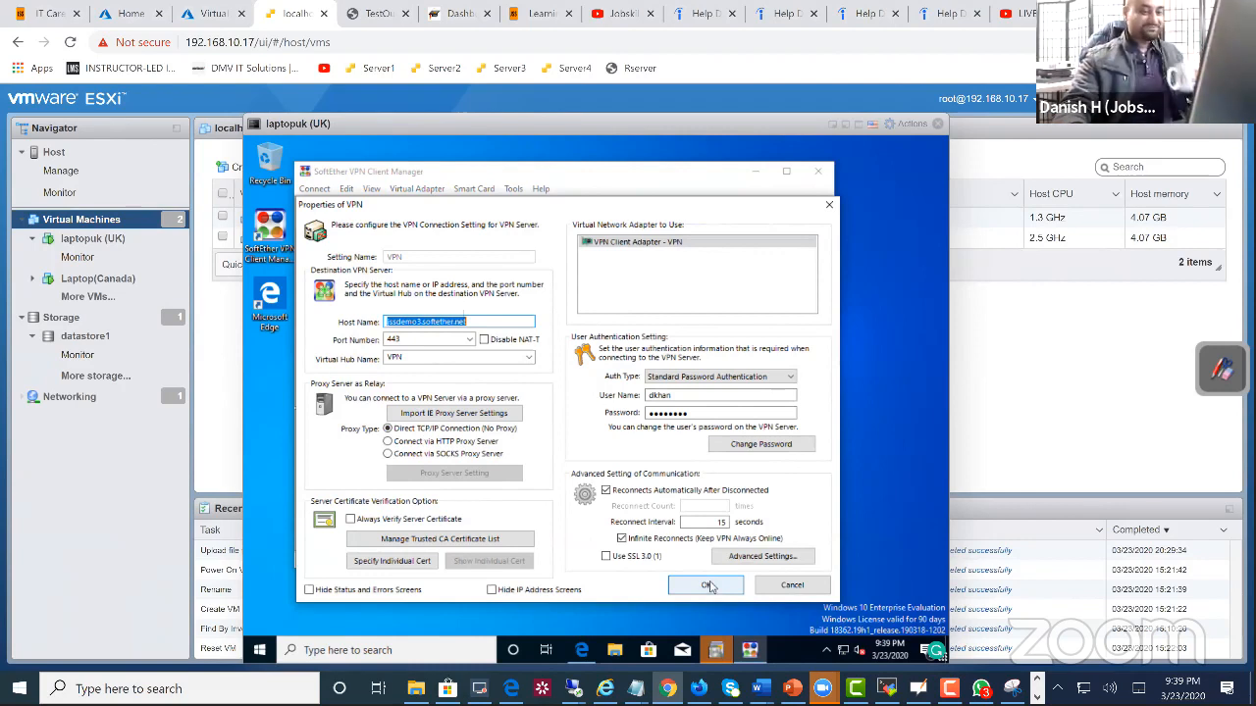
left_click(708, 586)
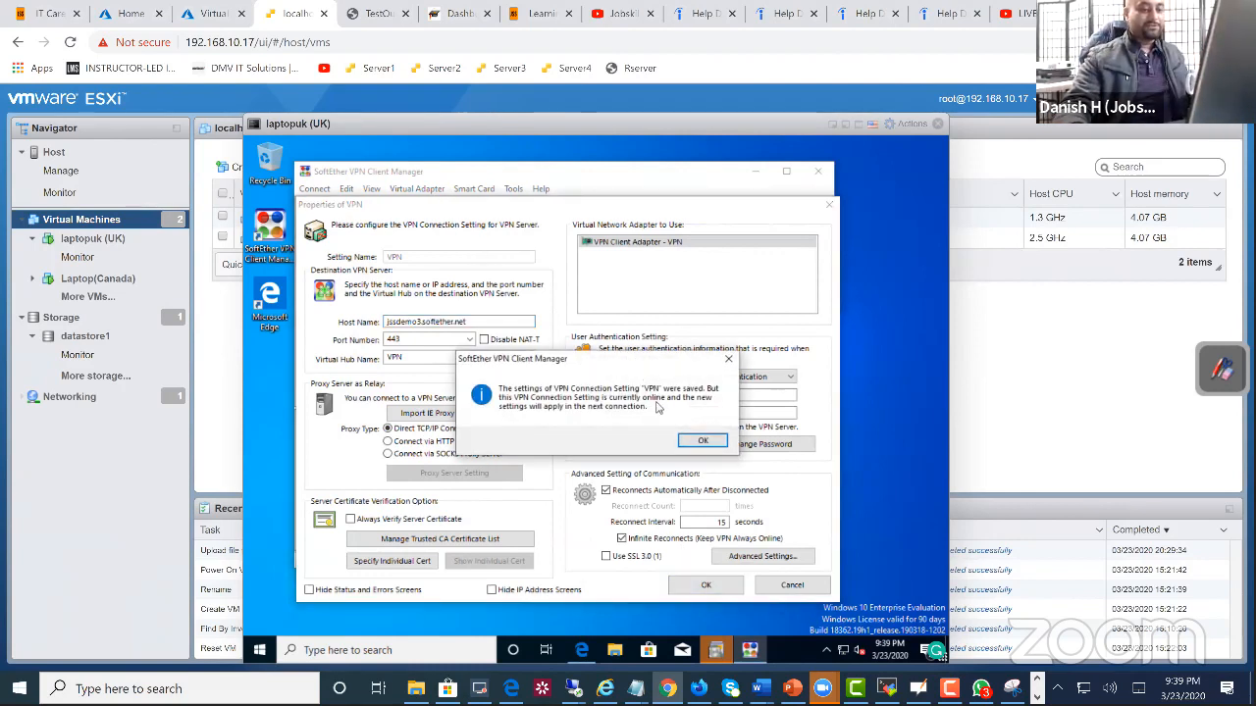
left_click(702, 441)
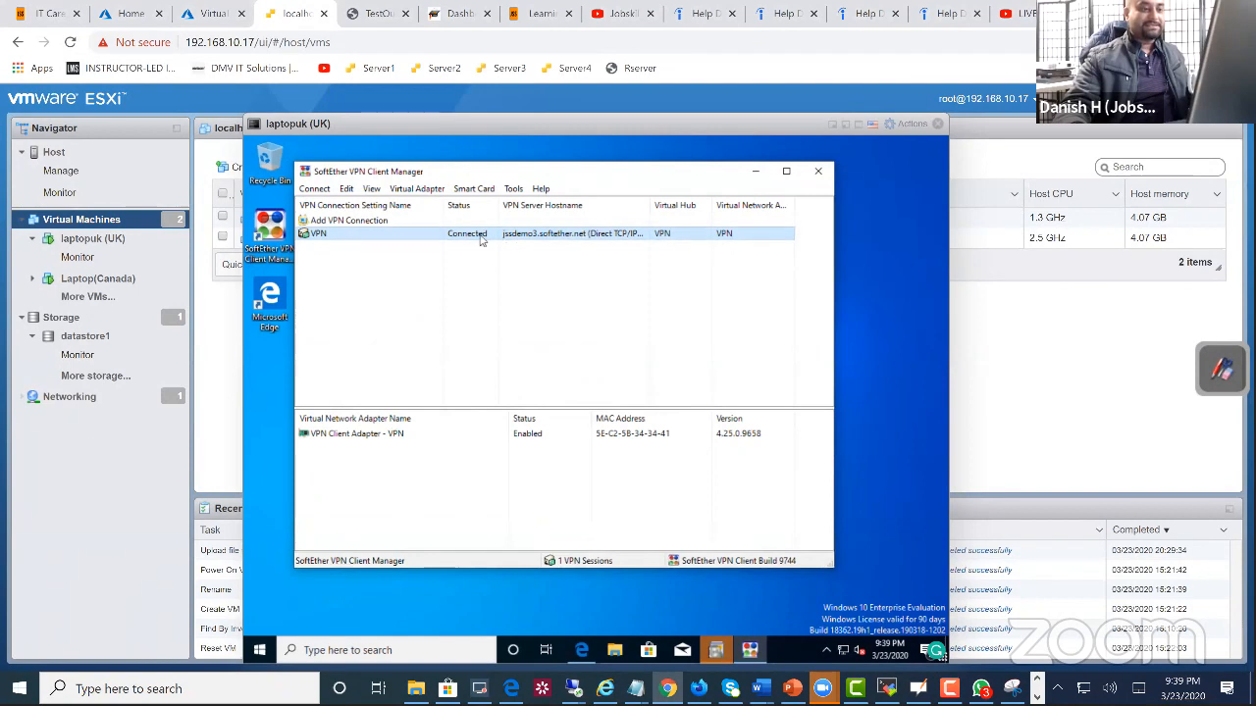
Step: Disconnect the VPN connection on laptopuk and connect it again
right_click(481, 240)
left_click(505, 274)
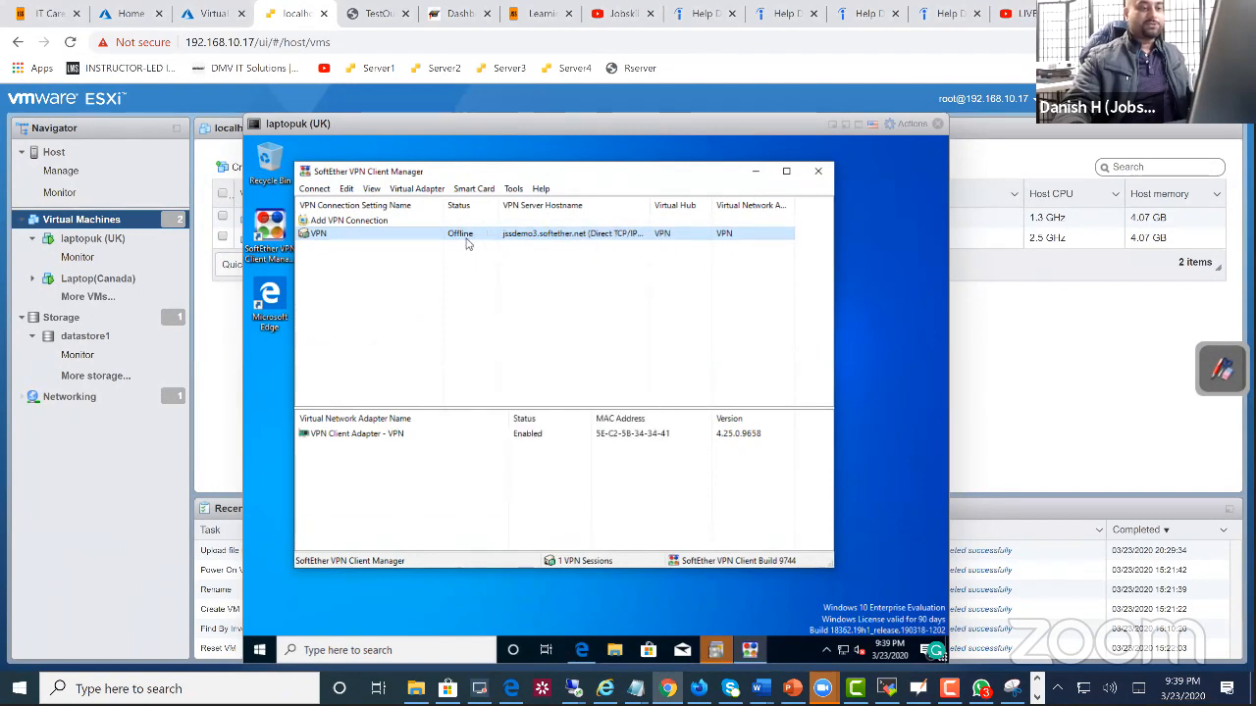
right_click(467, 244)
left_click(496, 248)
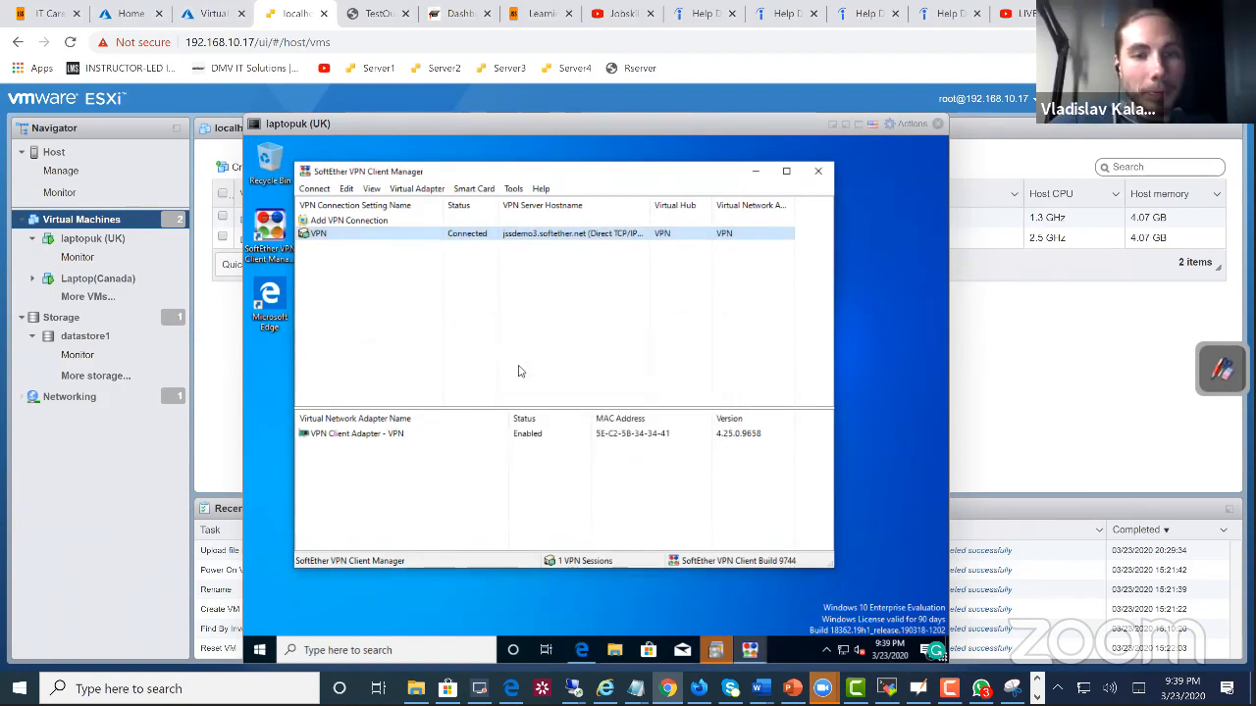
Step: Open the Network & Internet settings on laptopuk to check its network status
right_click(850, 648)
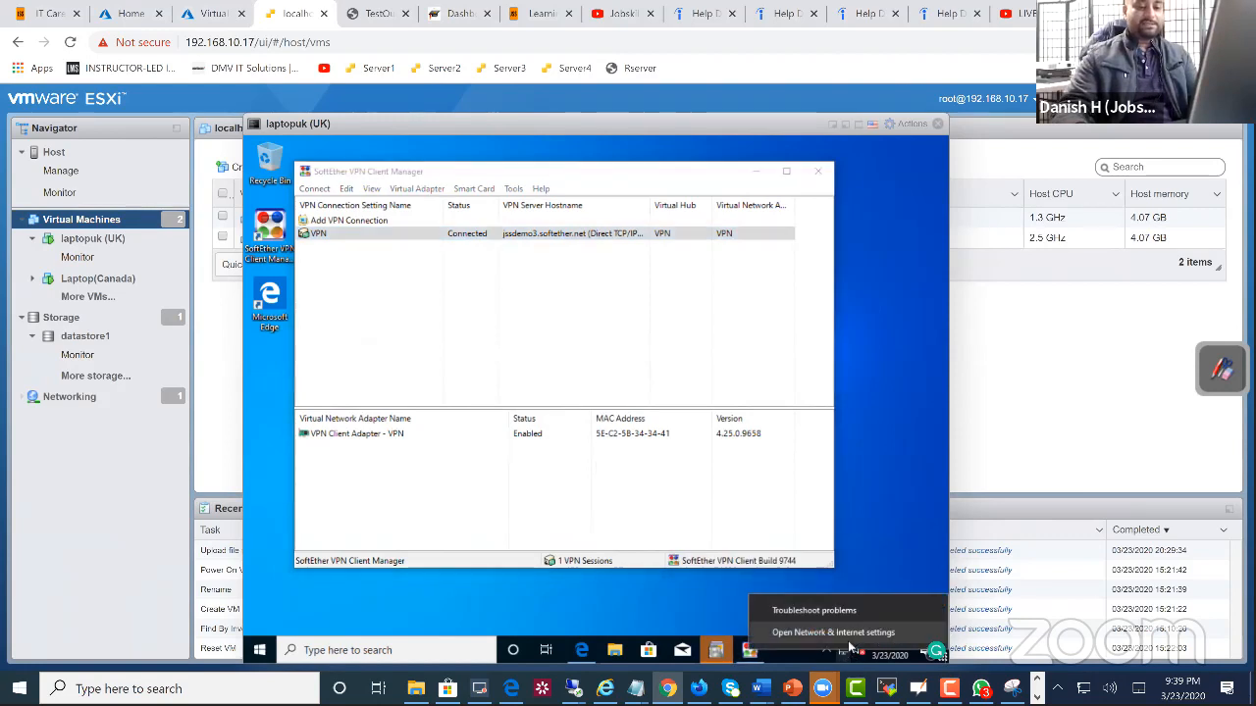
right_click(845, 654)
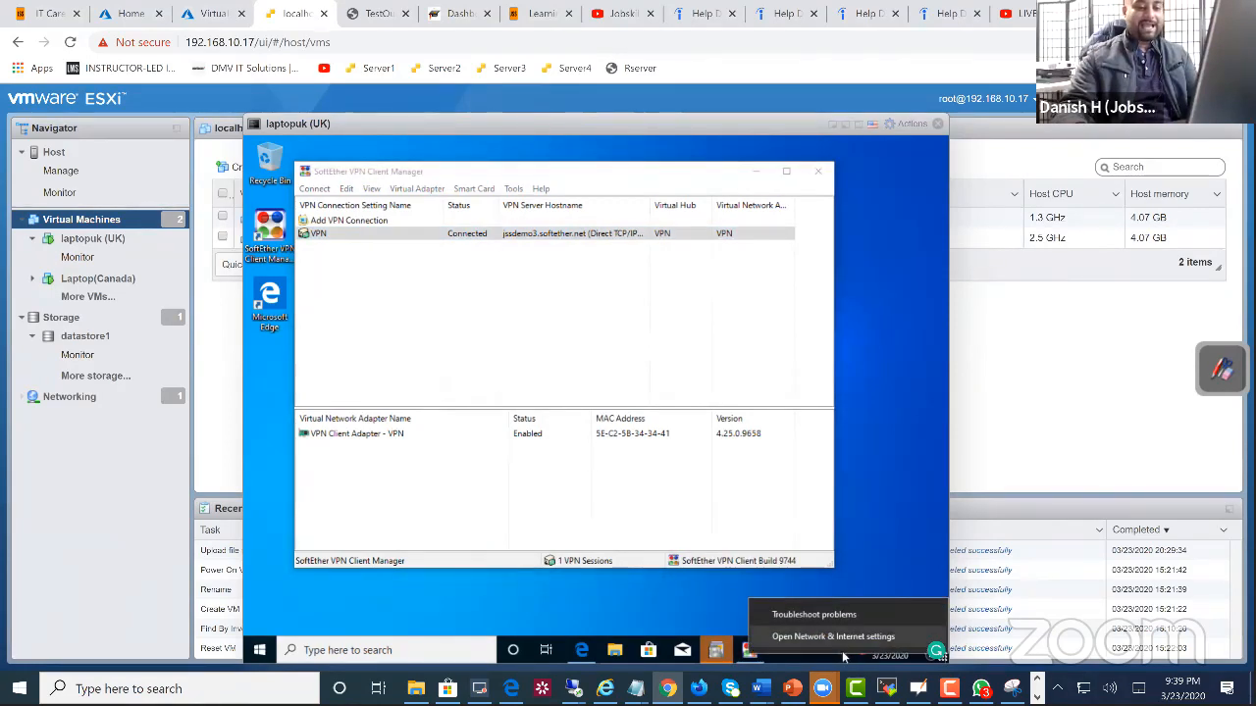
right_click(845, 657)
left_click(822, 538)
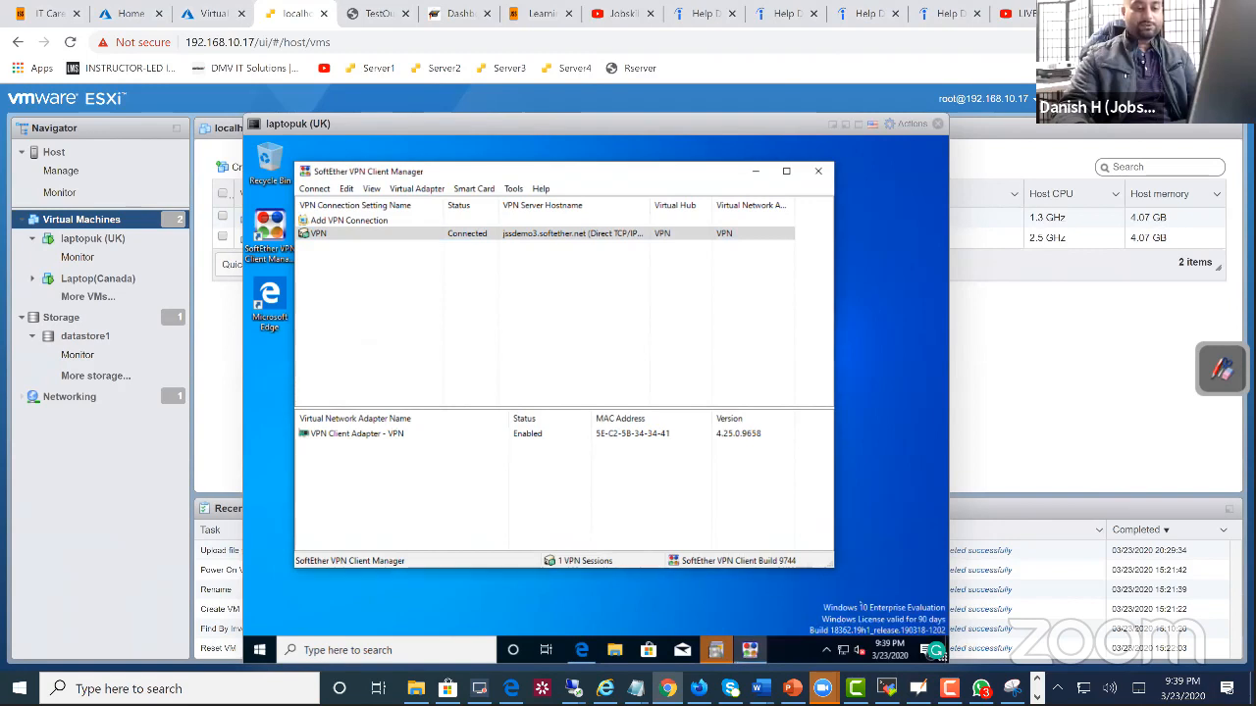
right_click(847, 651)
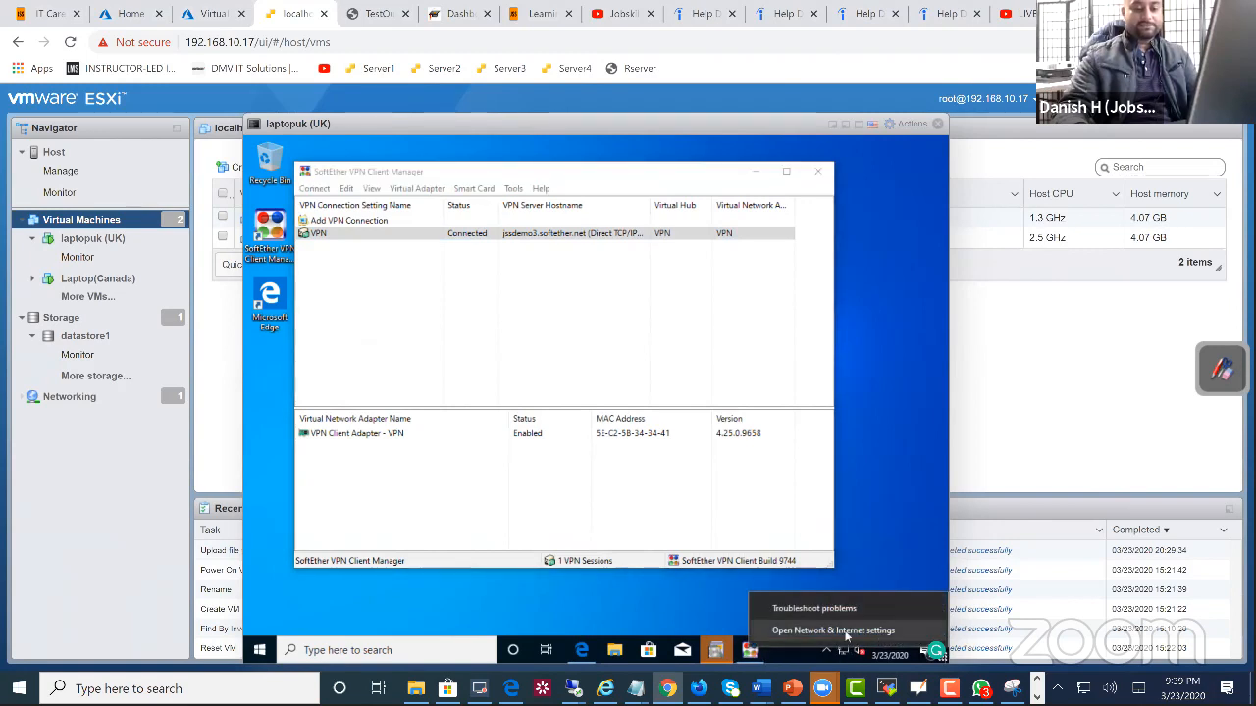
left_click(845, 632)
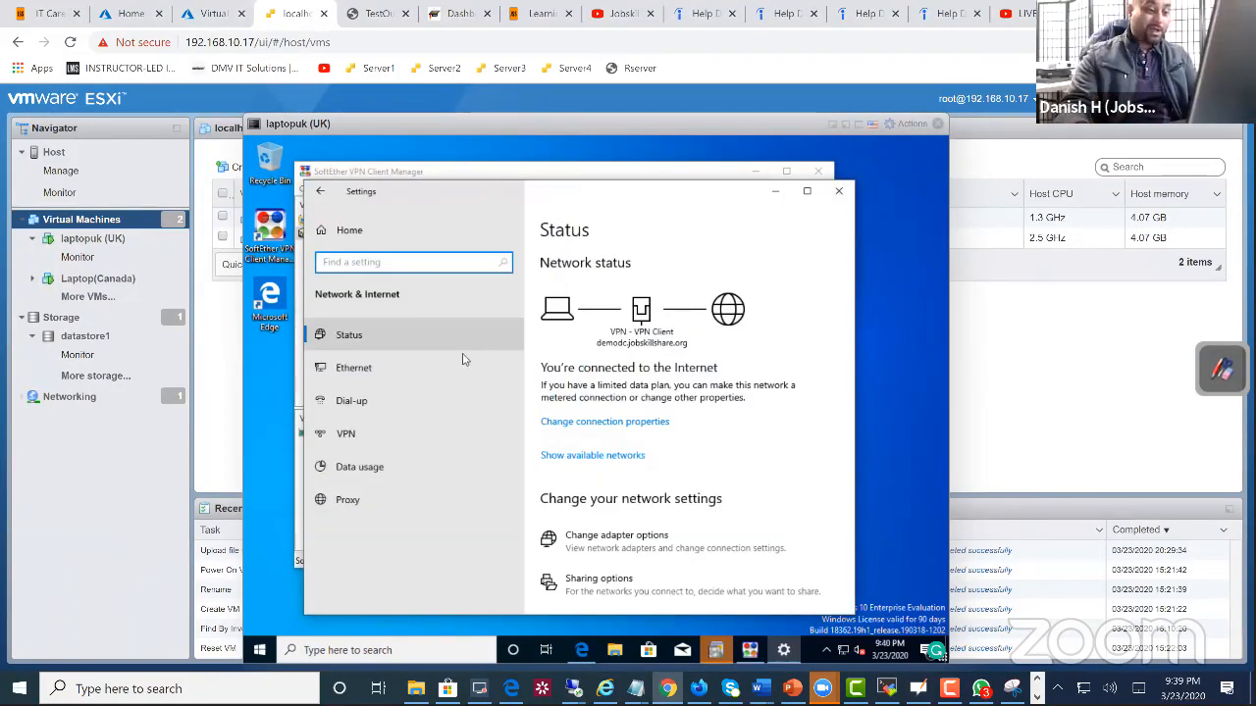
Step: Go from the Ethernet settings to the network adapters and open the properties of the VPN Client adapter
left_click(440, 365)
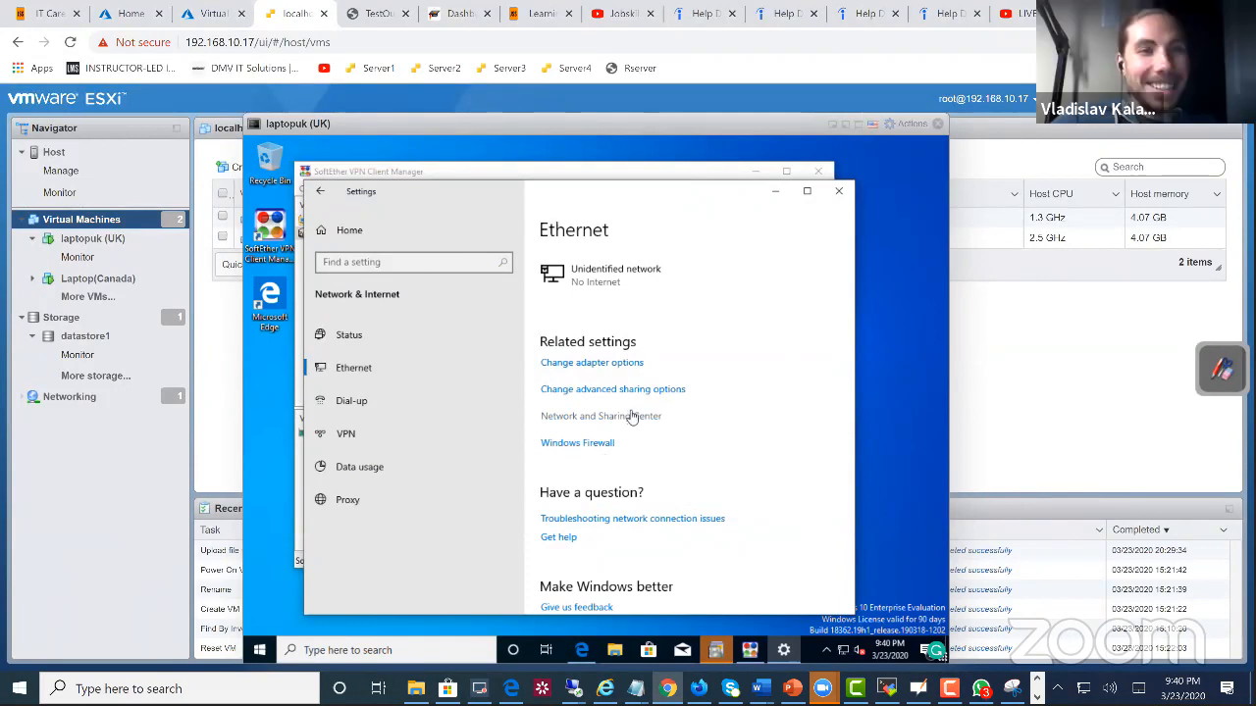
left_click(628, 363)
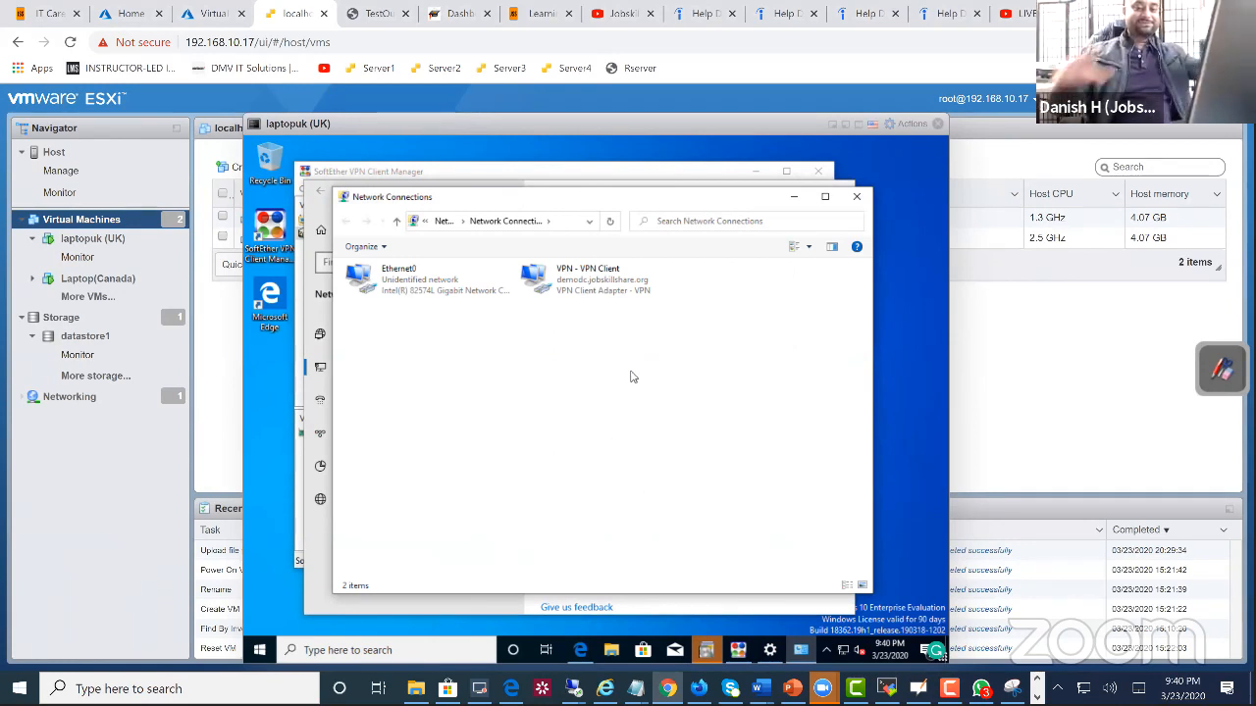
right_click(589, 309)
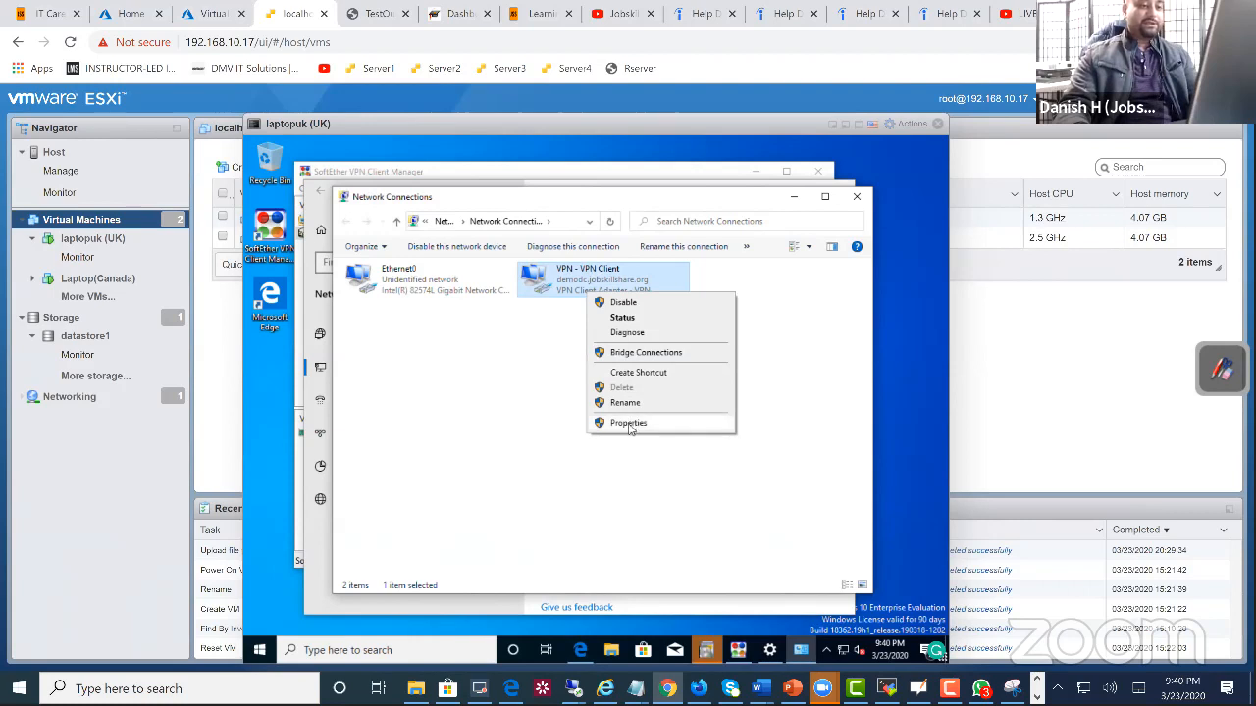
left_click(630, 423)
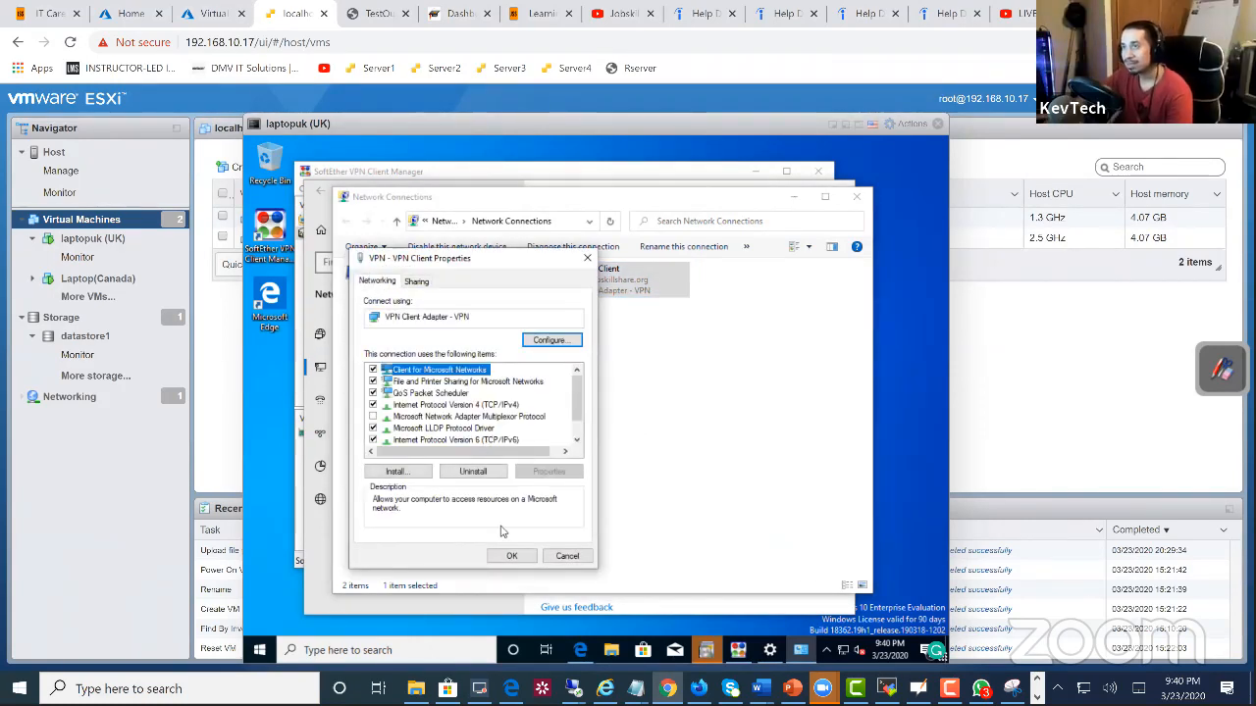
Step: Open laptopuk's About page and its classic System window with the computer name, domain and workgroup settings
right_click(260, 650)
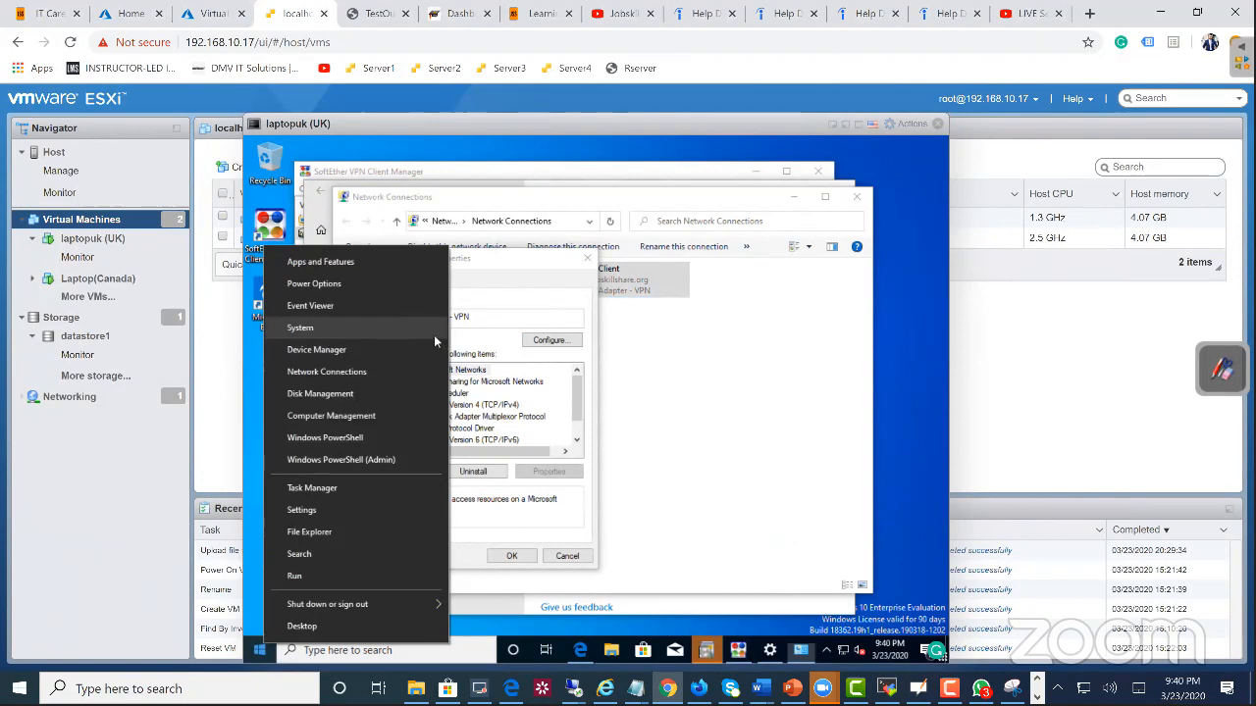
left_click(327, 371)
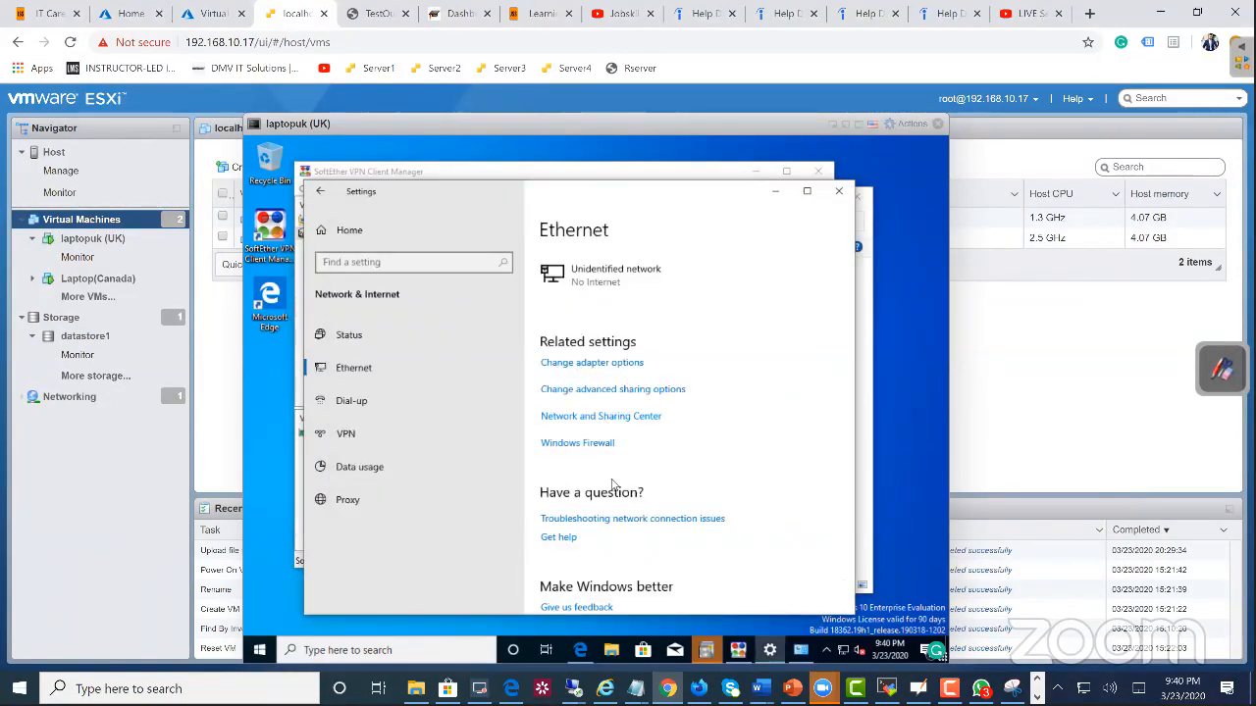
scroll(640, 509, "down", 2)
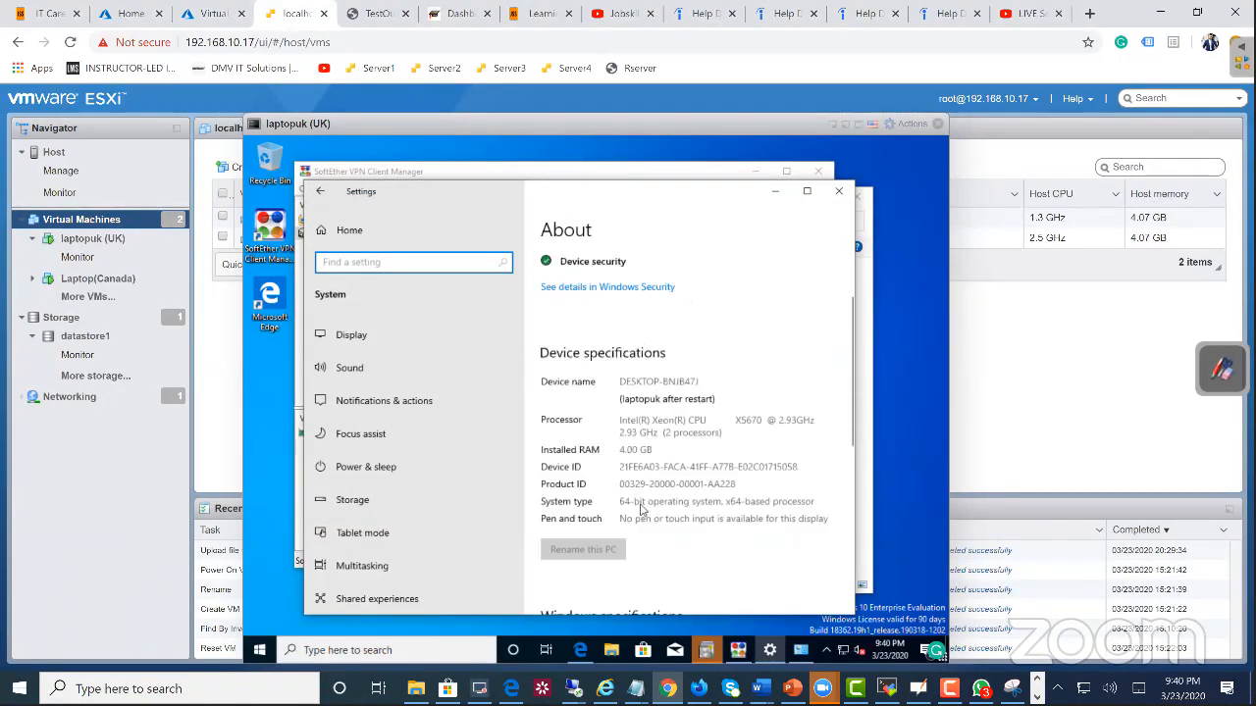
scroll(641, 509, "down", 4)
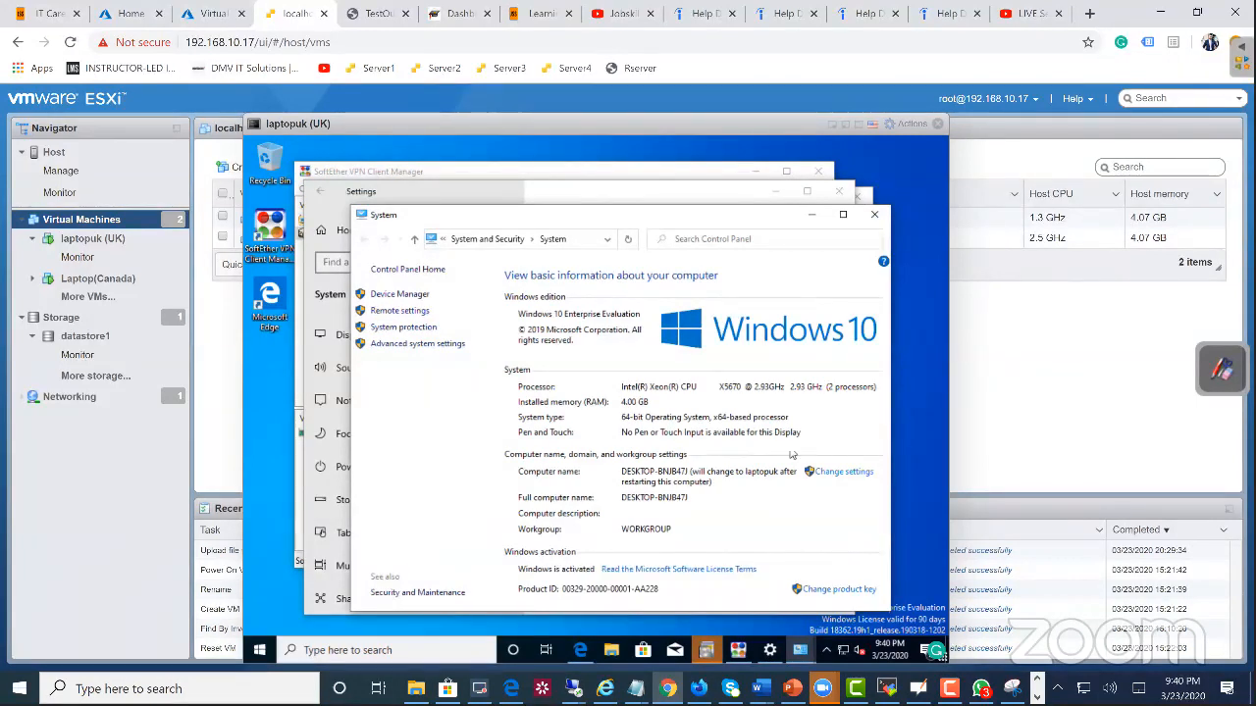
left_click_drag(639, 218, 622, 188)
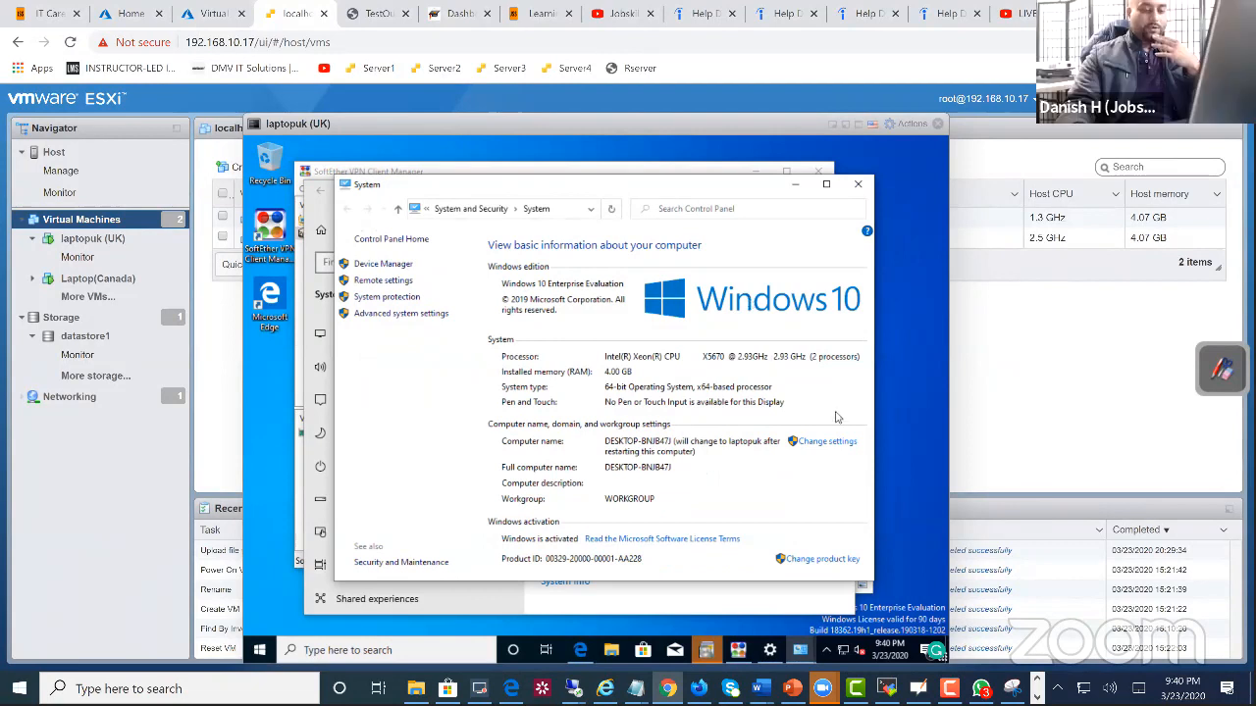
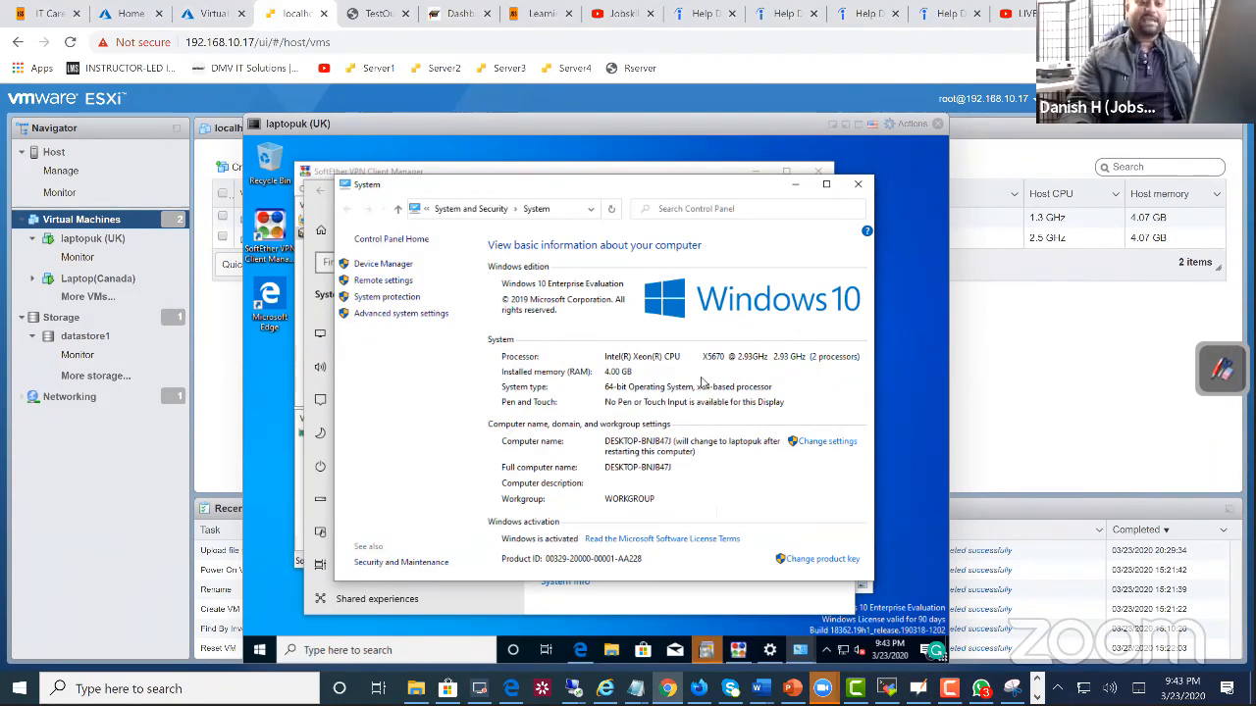
Step: Restart the laptopuk virtual machine from within Windows
right_click(261, 650)
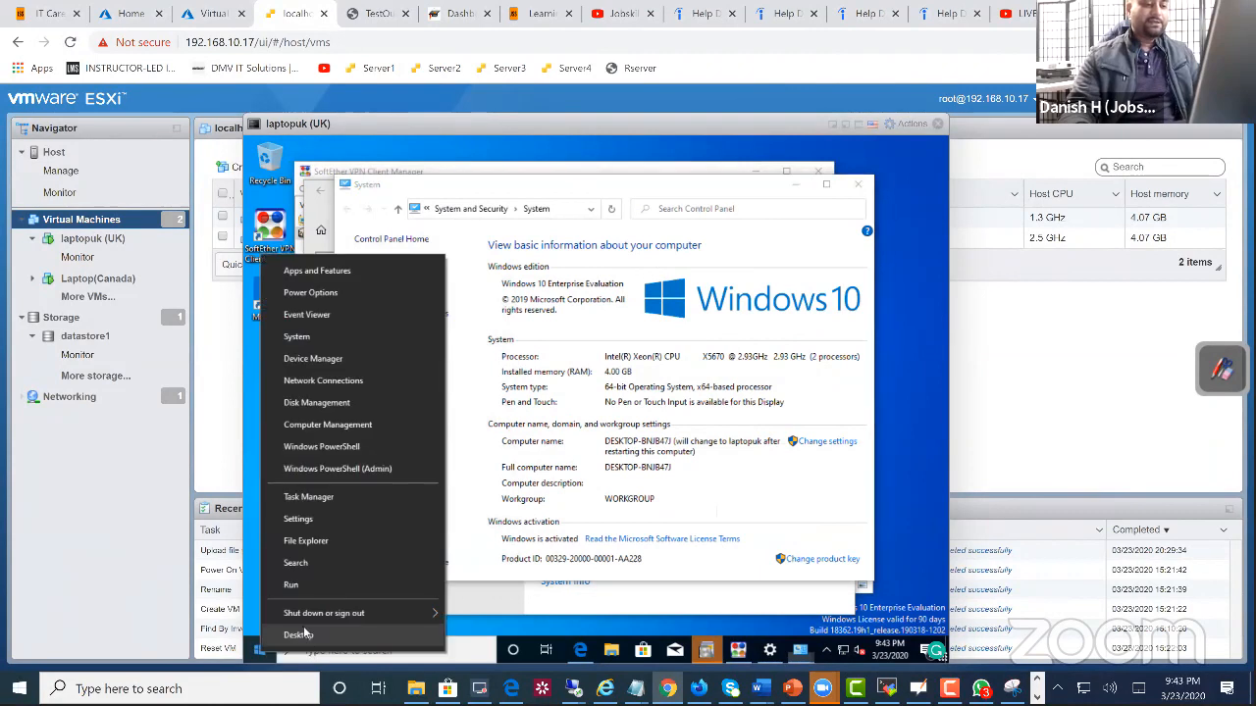
mouse_move(334, 609)
left_click(478, 609)
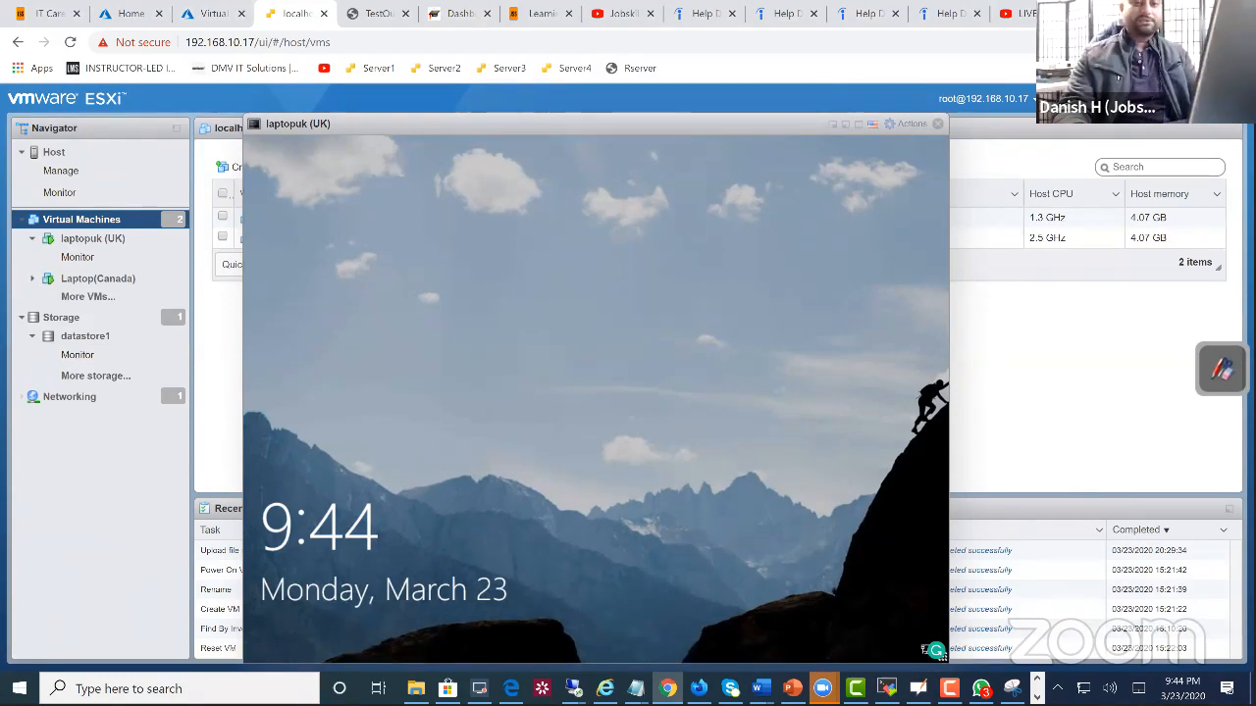
Step: Dismiss laptopuk's lock screen and sign in to Windows with the account password
left_click(540, 327)
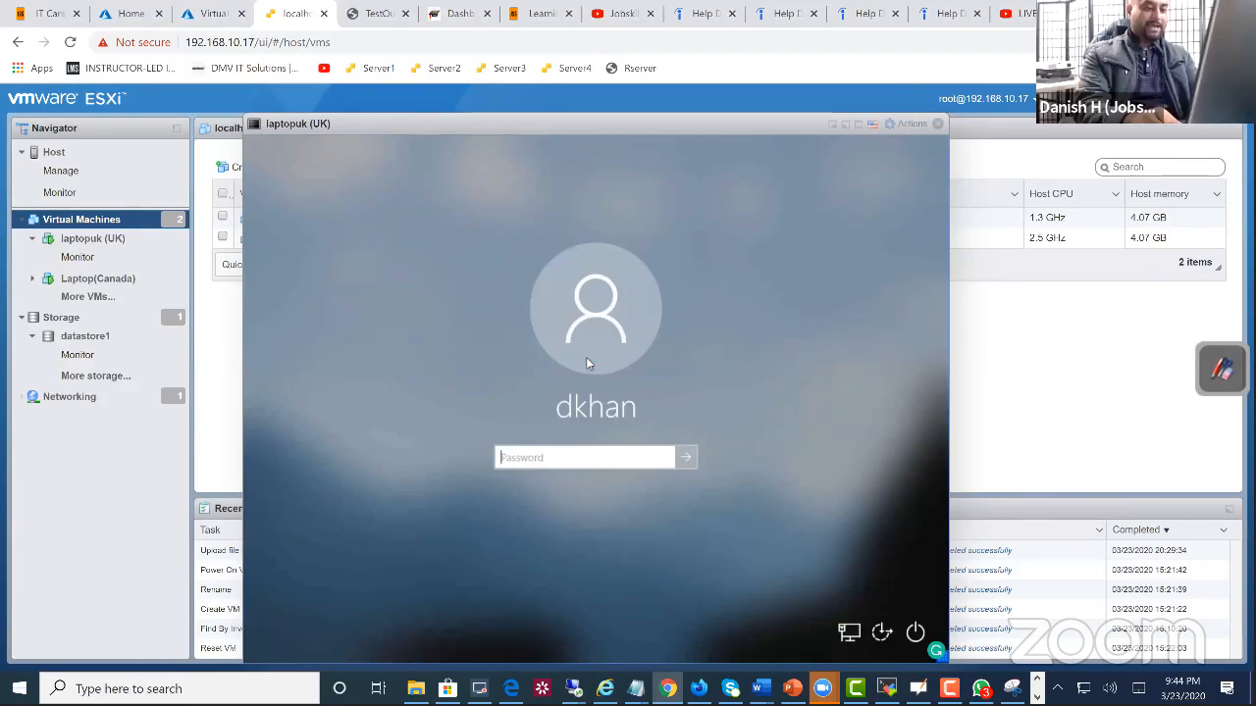
type("*****")
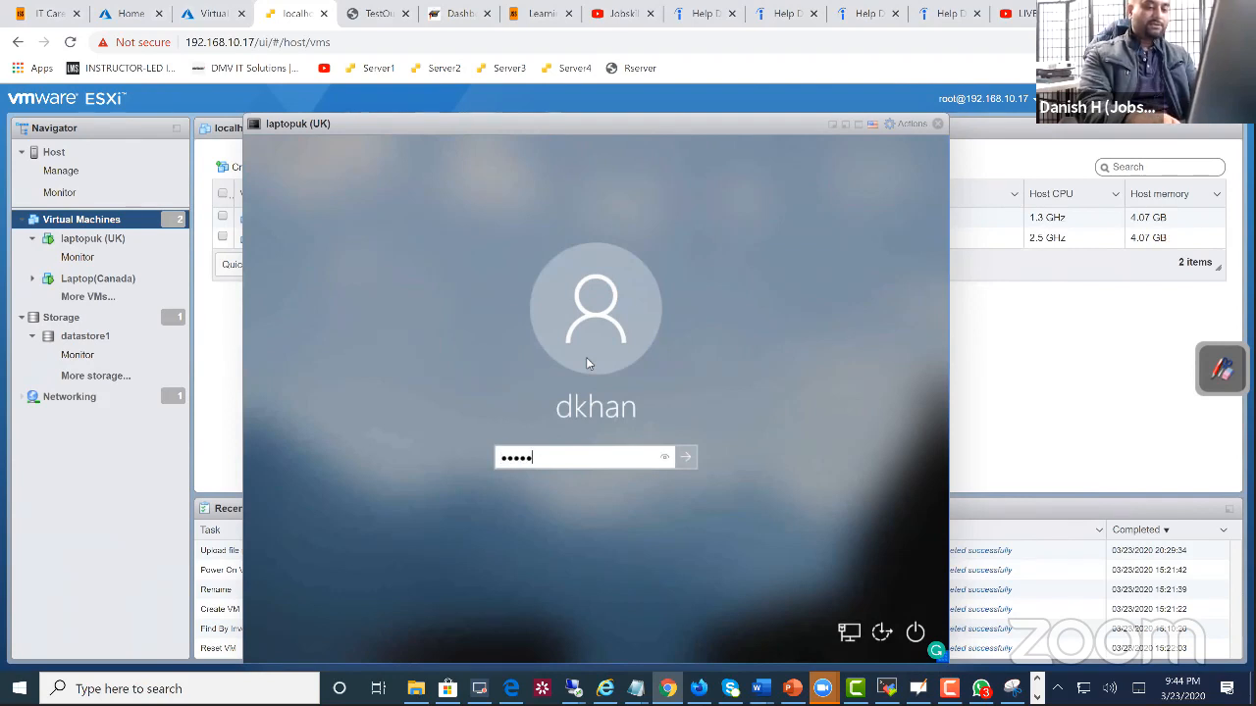
key("BackSpace")
key("BackSpace")
key("BackSpace")
key("BackSpace")
key("BackSpace")
type("********")
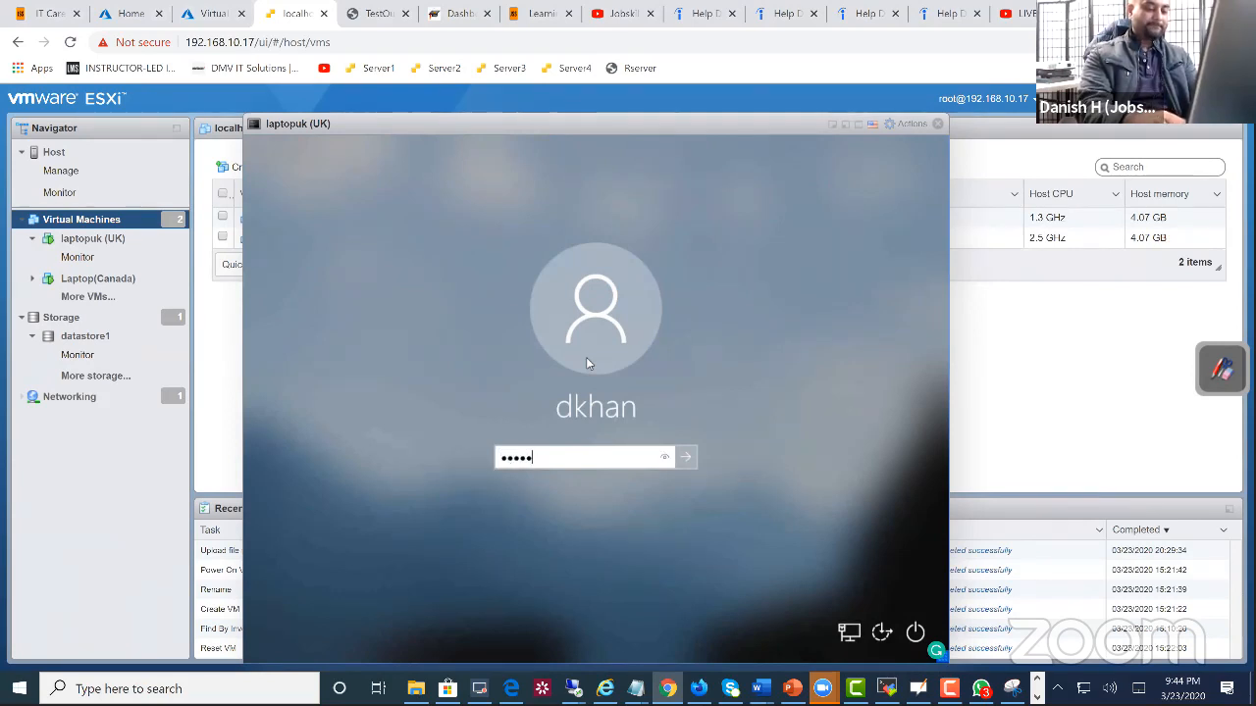
type("***")
key("Return")
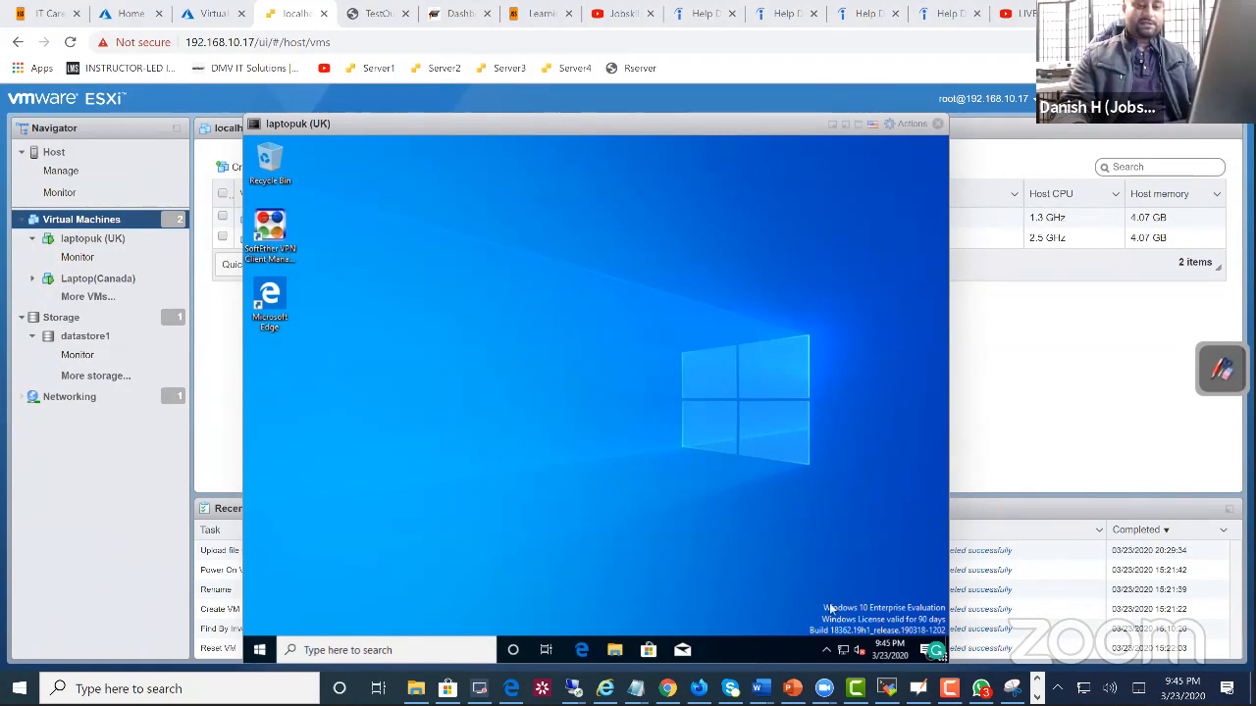
Step: Open SoftEther VPN Client Manager on laptopuk and connect the VPN connection
double_click(276, 249)
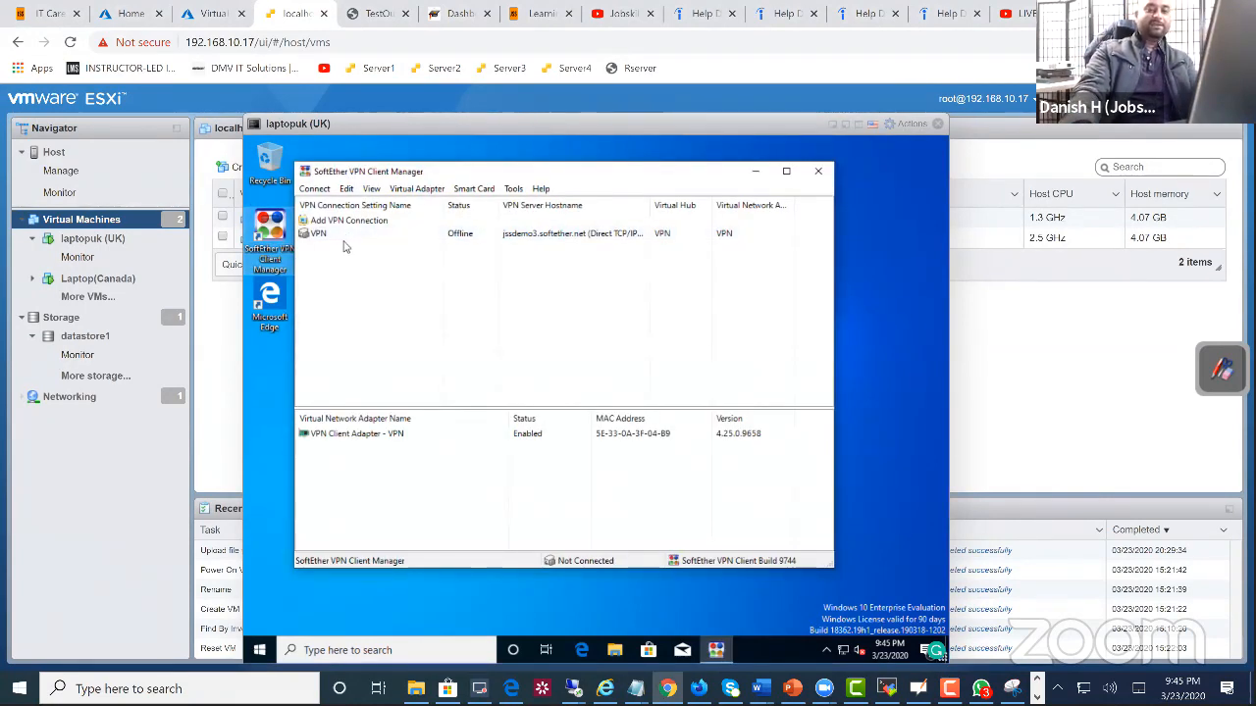
right_click(335, 235)
left_click(366, 244)
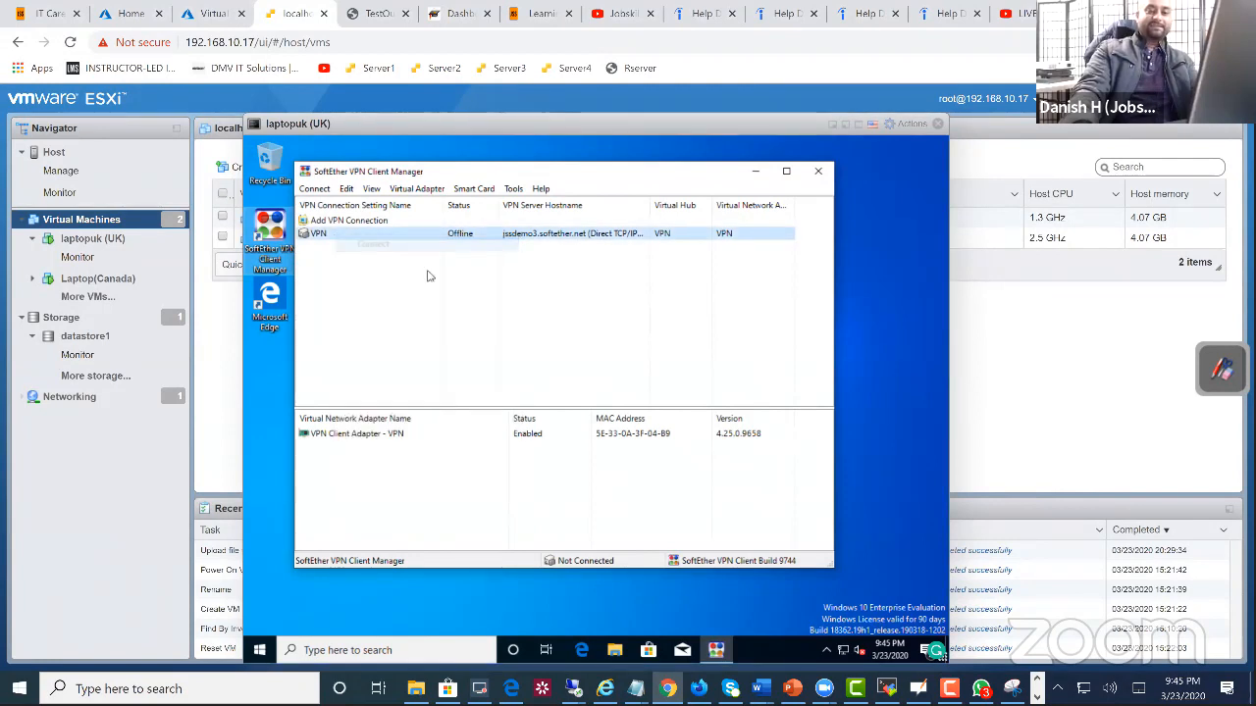
Step: Set the VPN connection as a startup connection
right_click(468, 238)
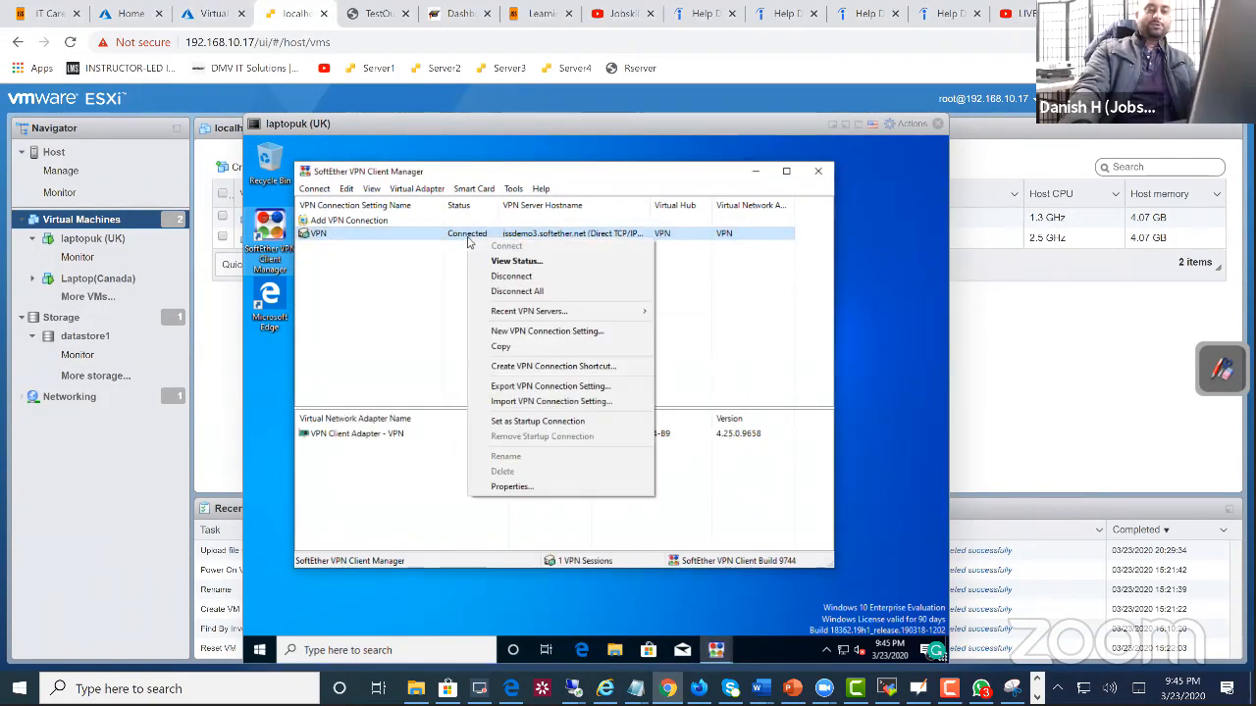
left_click(562, 423)
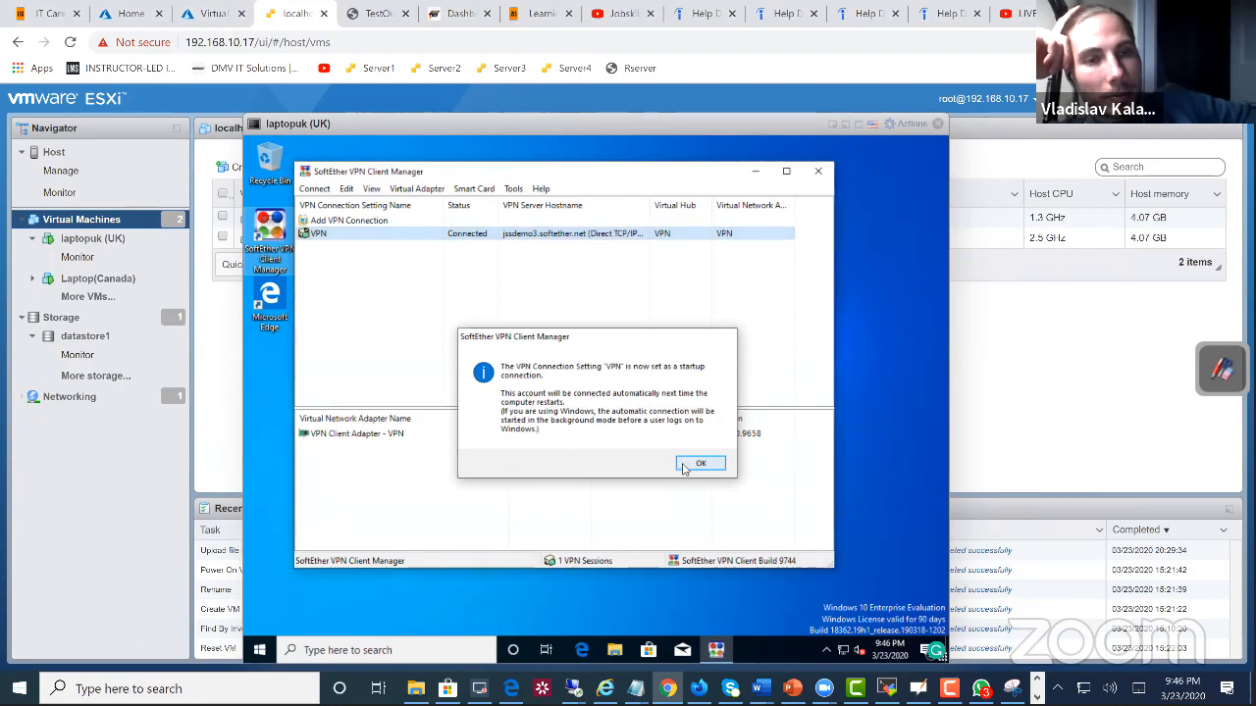
left_click(699, 463)
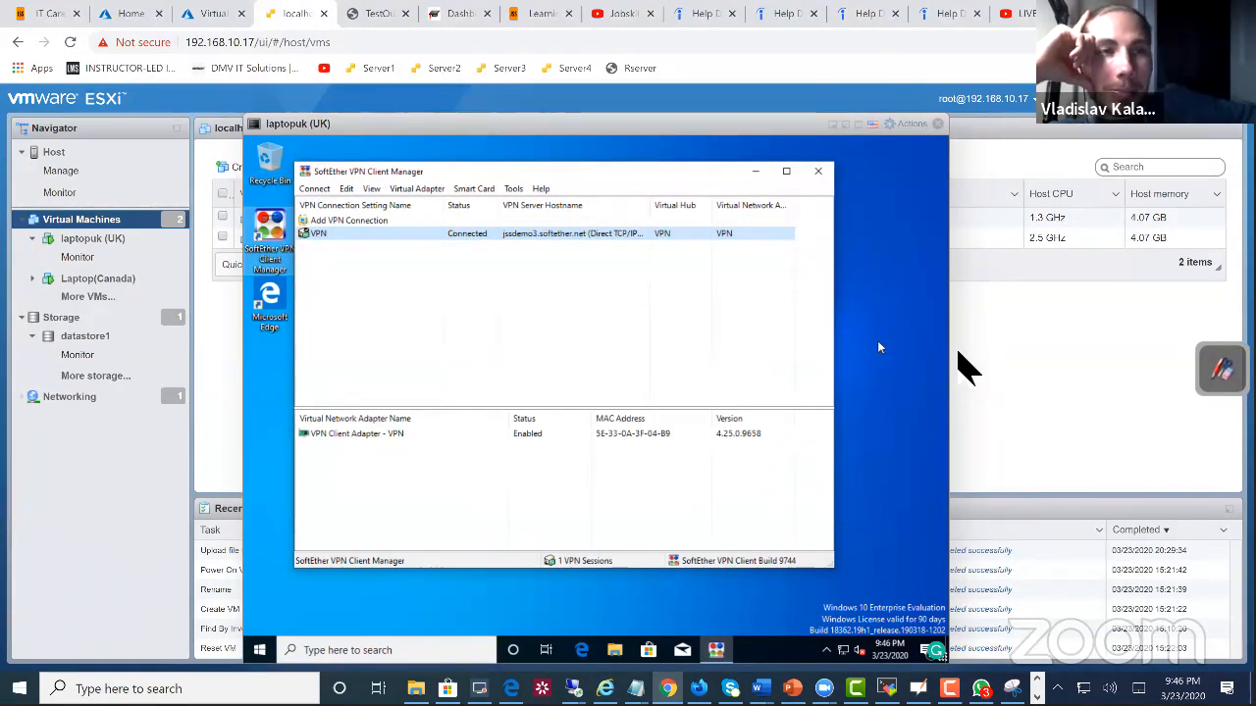
left_click_drag(639, 178, 694, 183)
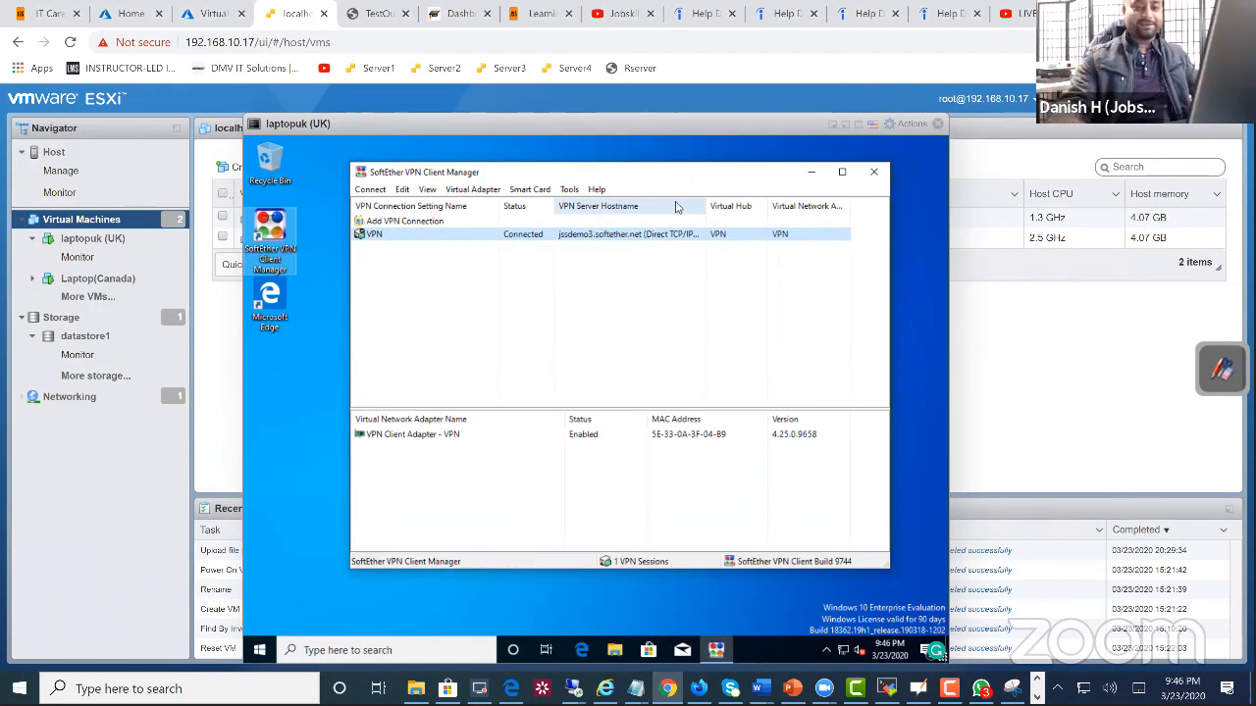
left_click(541, 157)
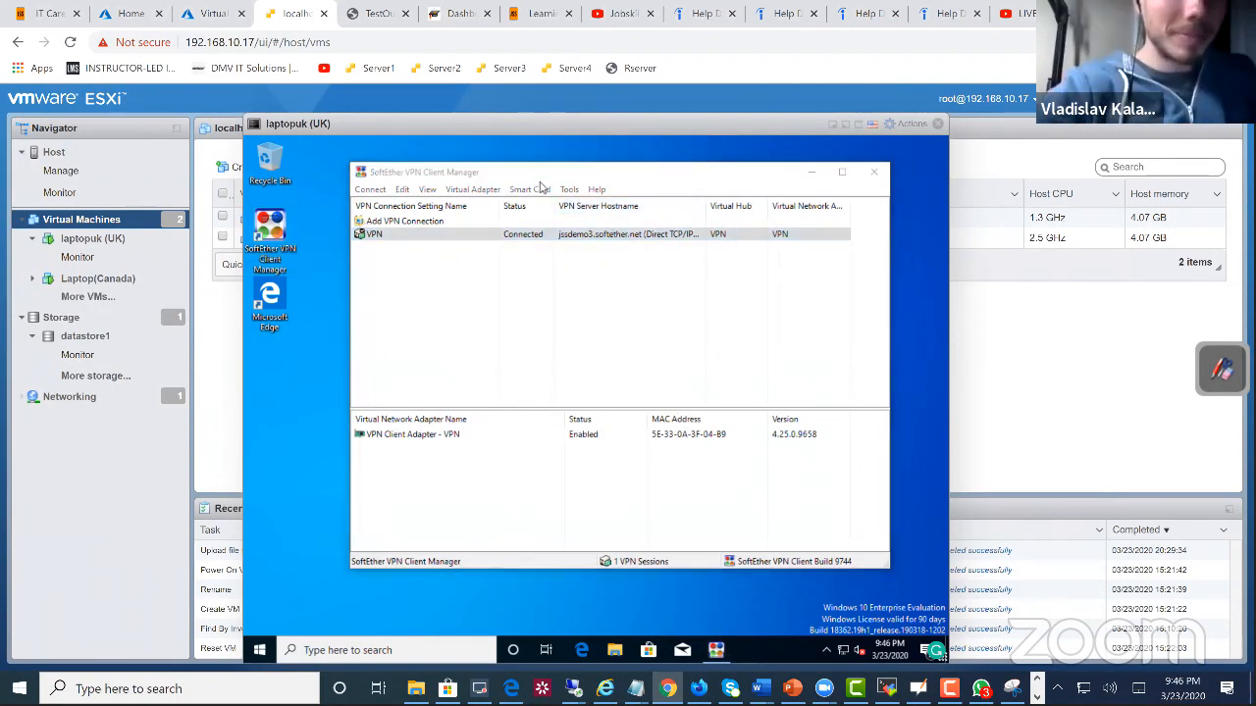
left_click_drag(539, 179, 530, 214)
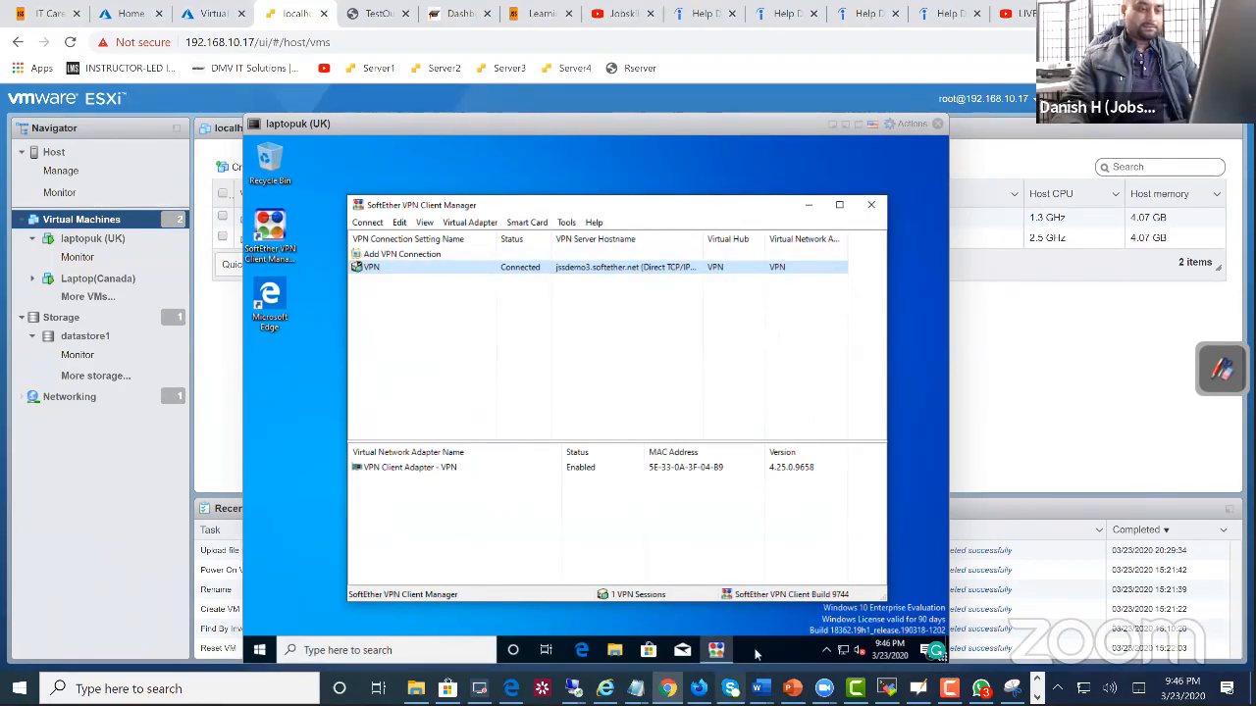
Step: Open laptopuk's About page and go from its related settings to the classic System window
right_click(279, 646)
right_click(256, 649)
right_click(255, 647)
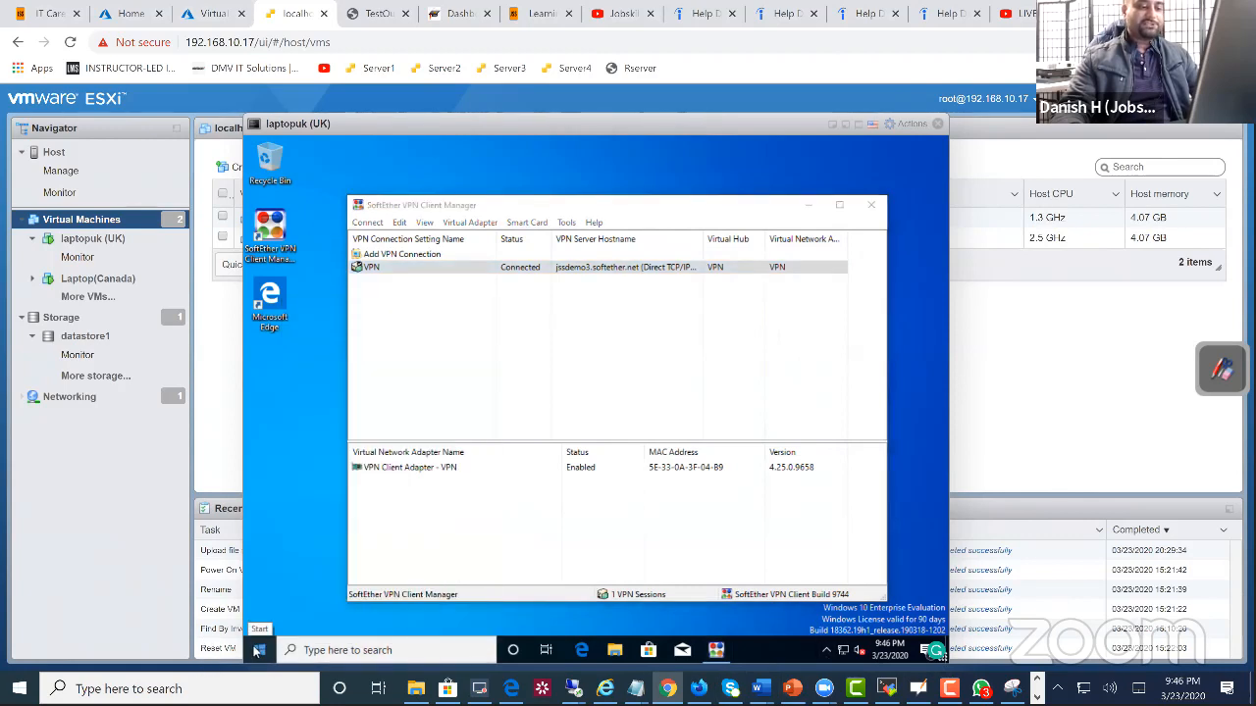
right_click(255, 649)
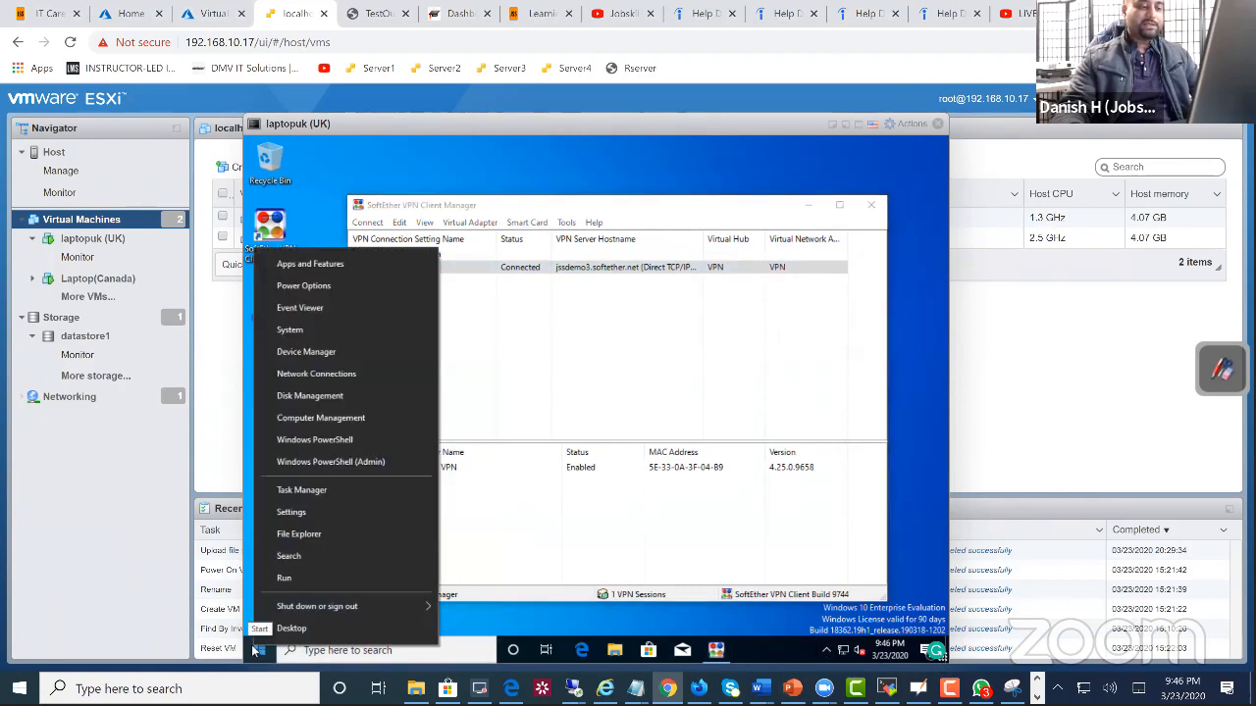
left_click(301, 333)
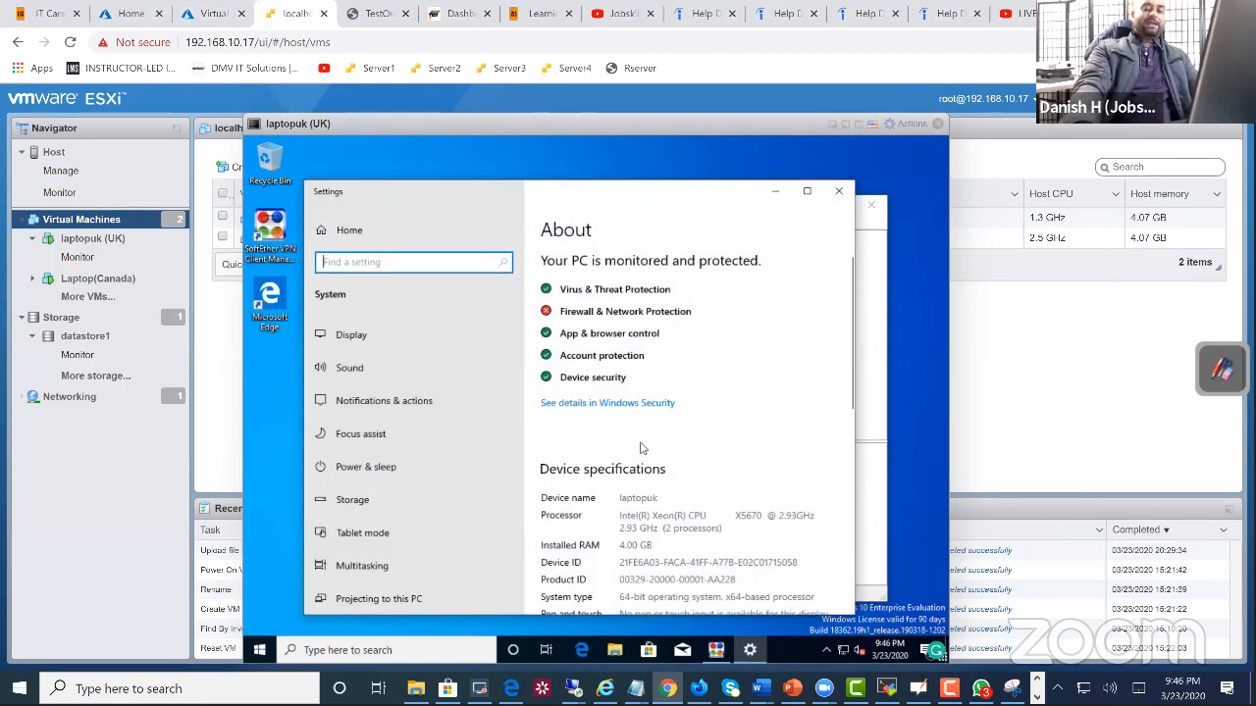
scroll(639, 446, "down", 5)
scroll(662, 465, "down", 5)
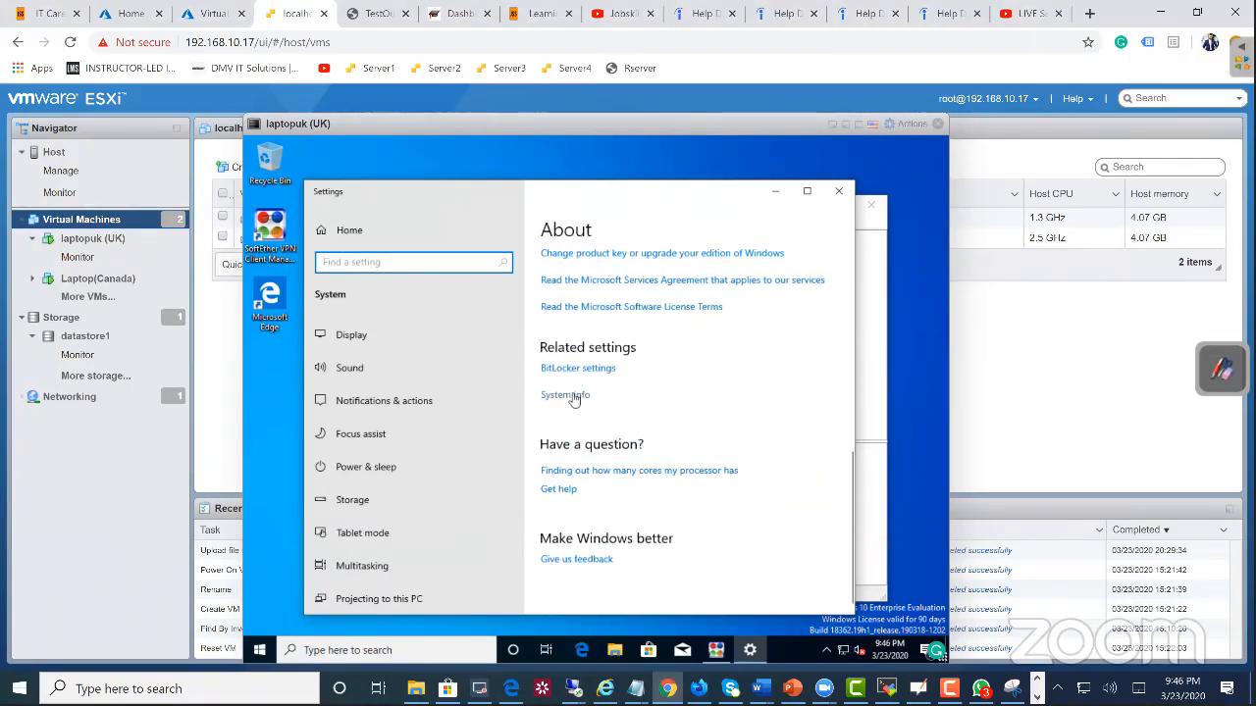
left_click(574, 398)
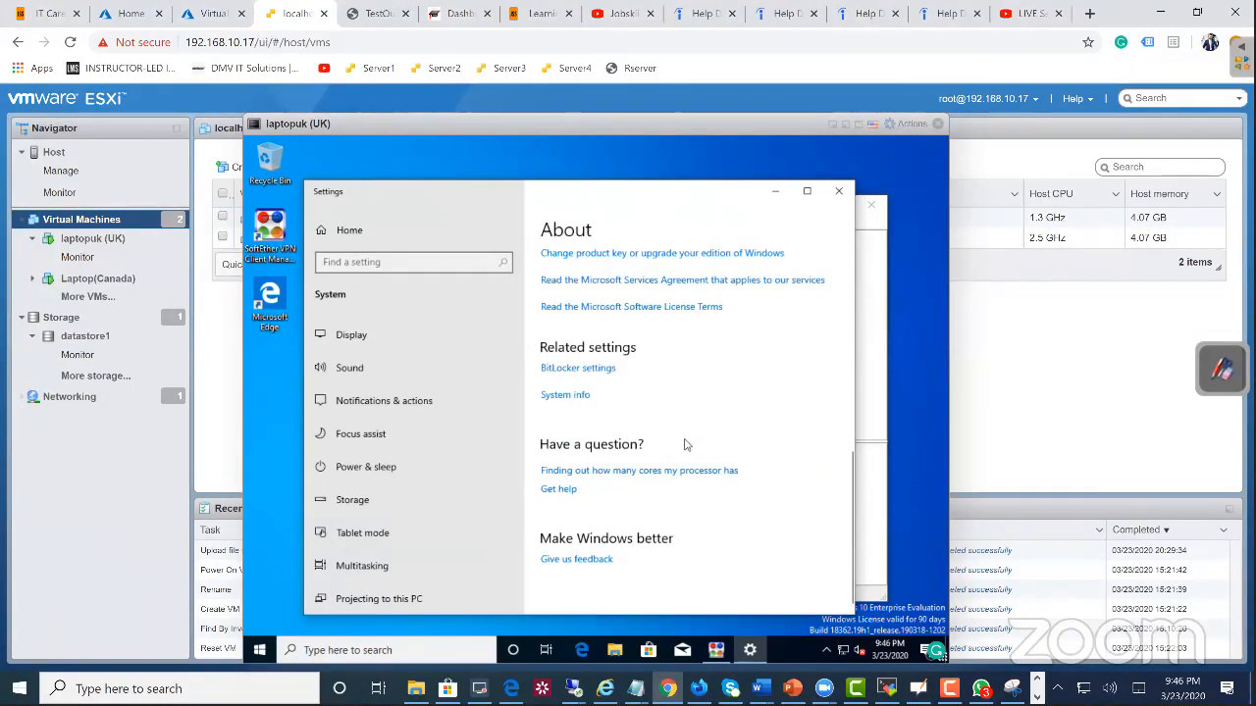
left_click(569, 394)
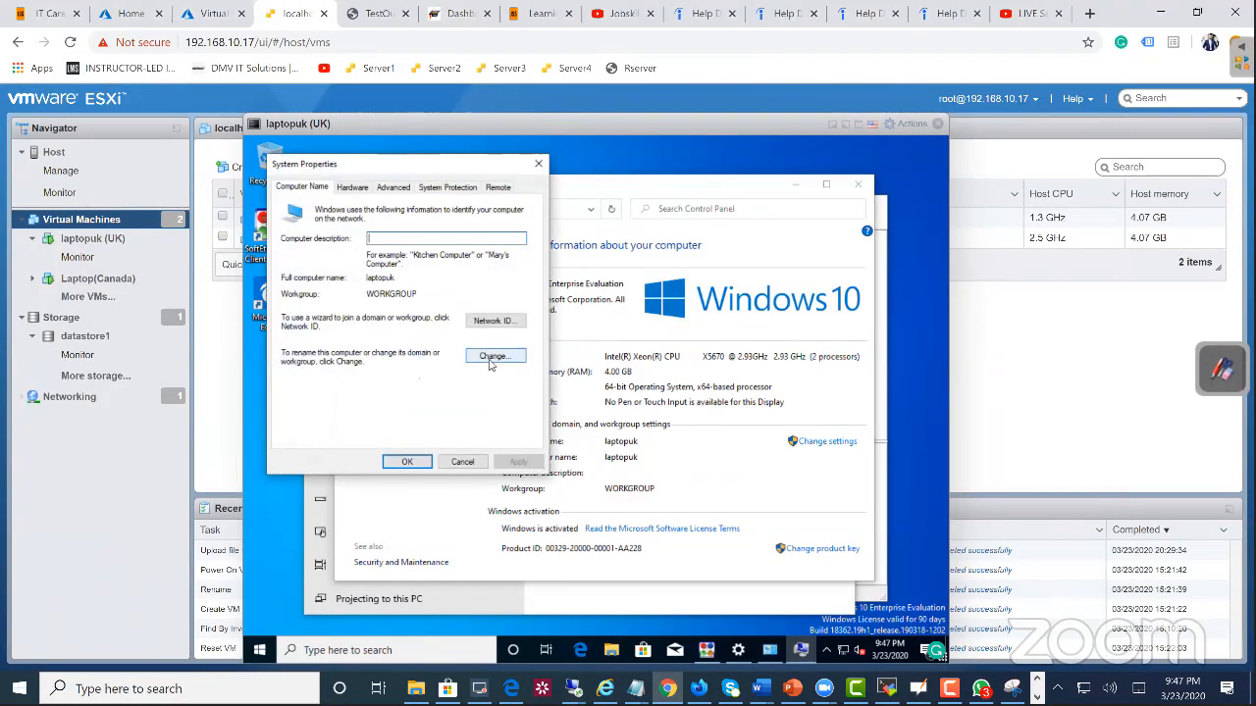
Step: Try to change laptopuk's membership to the domain demojss.jobskillshare.org and read the troubleshooting details
left_click(492, 359)
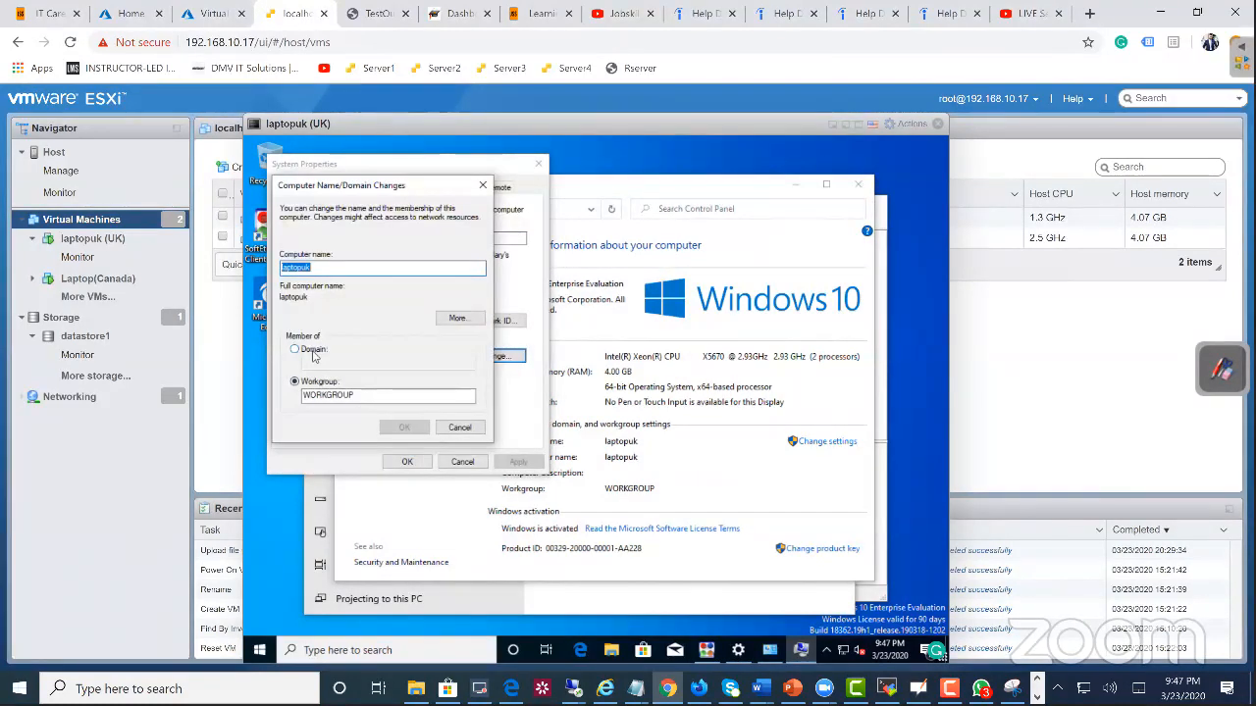
left_click(314, 353)
type("demo")
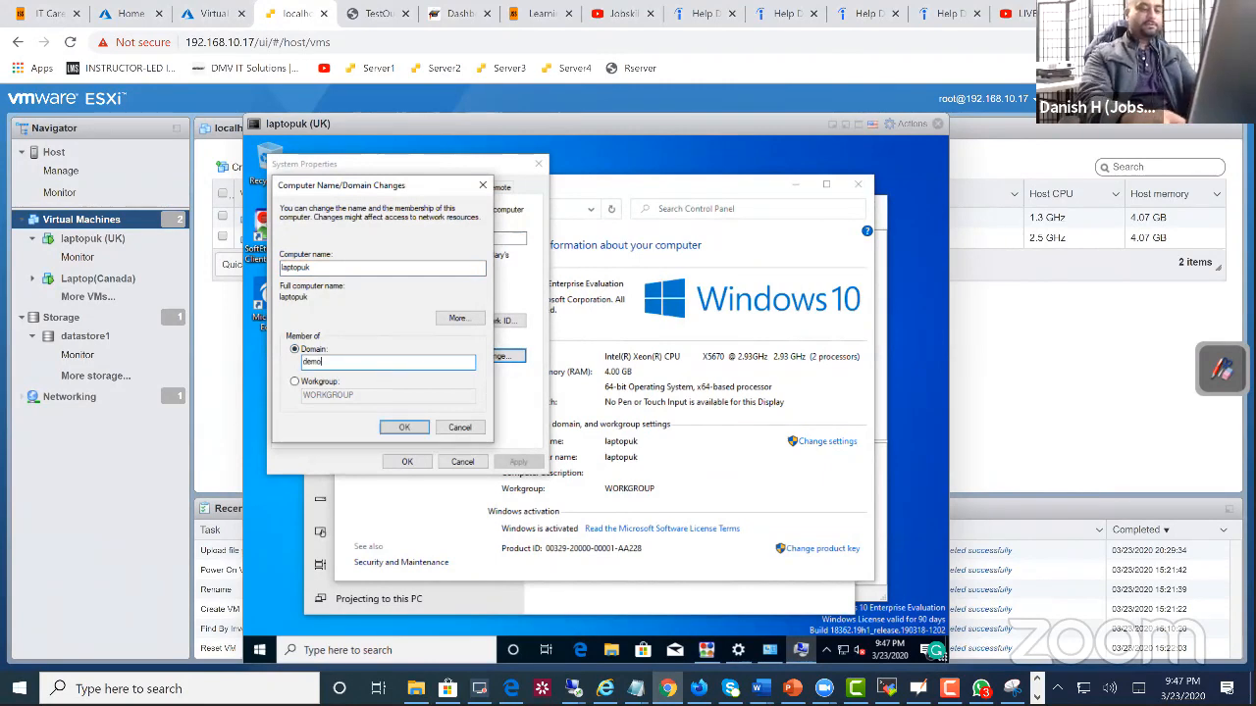
type("jsa.jobskillshar")
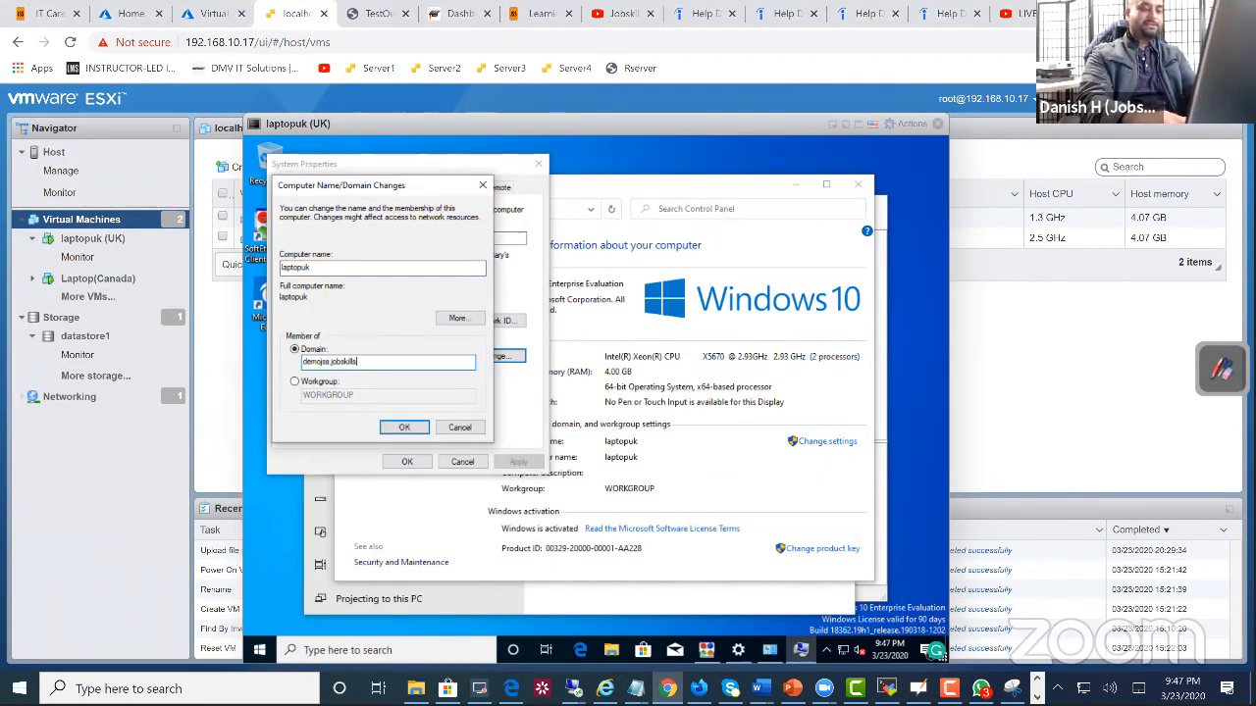
key("BackSpace")
key("BackSpace")
key("BackSpace")
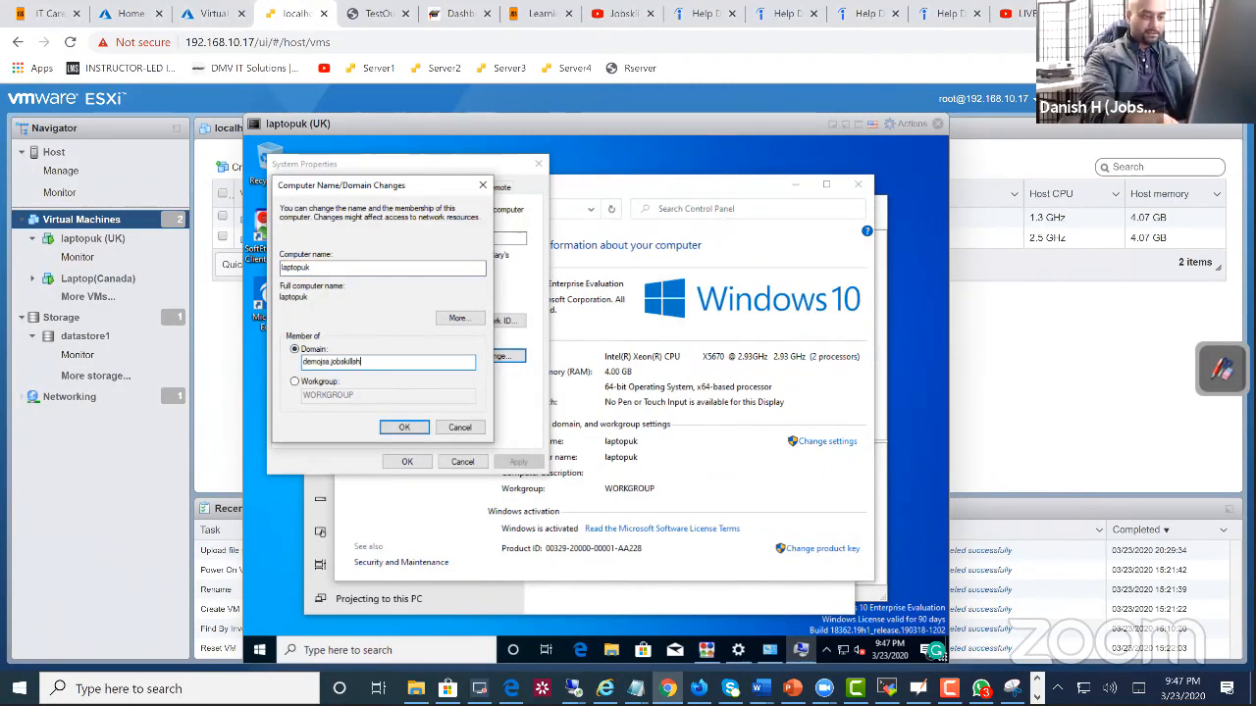
type("hare.org")
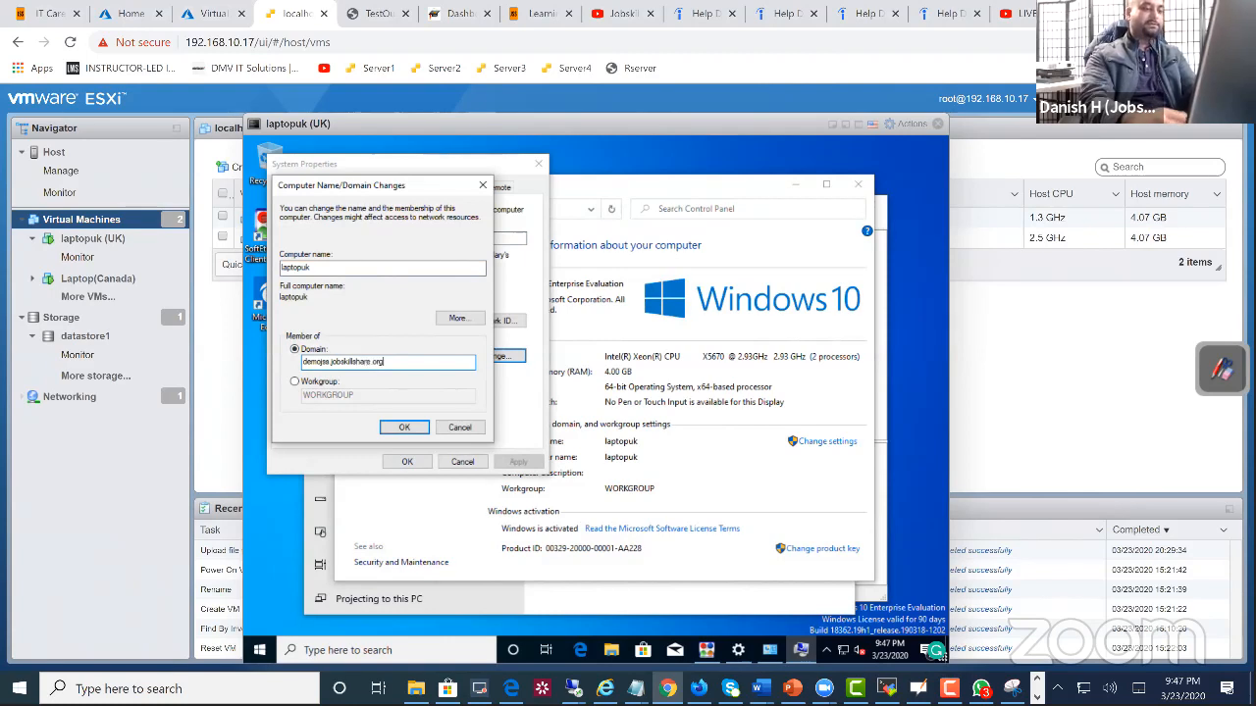
key("Return")
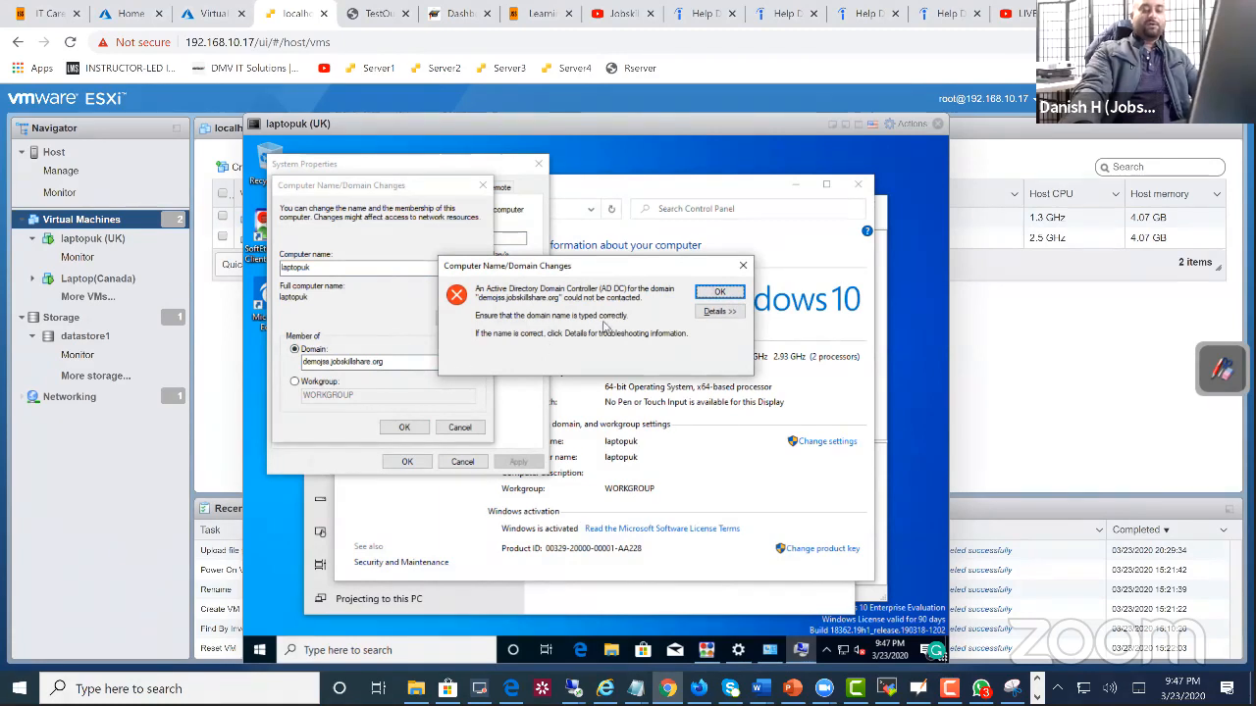
left_click(720, 311)
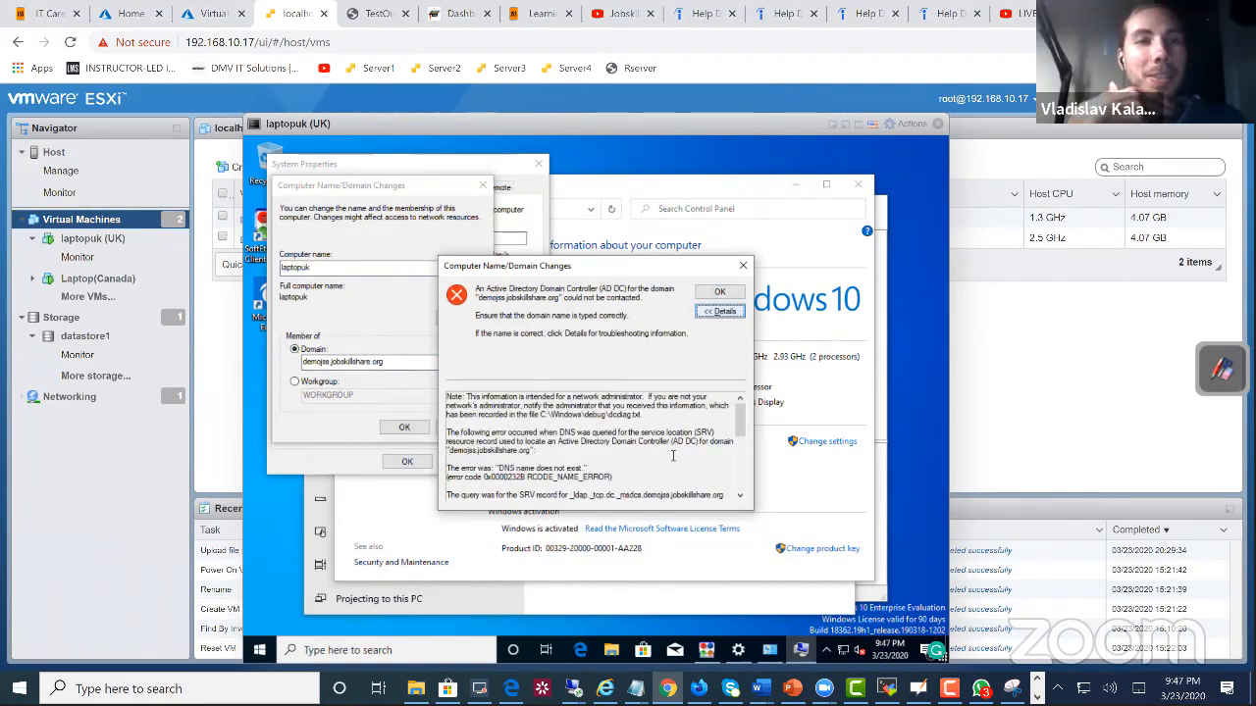
scroll(740, 441, "down", 1)
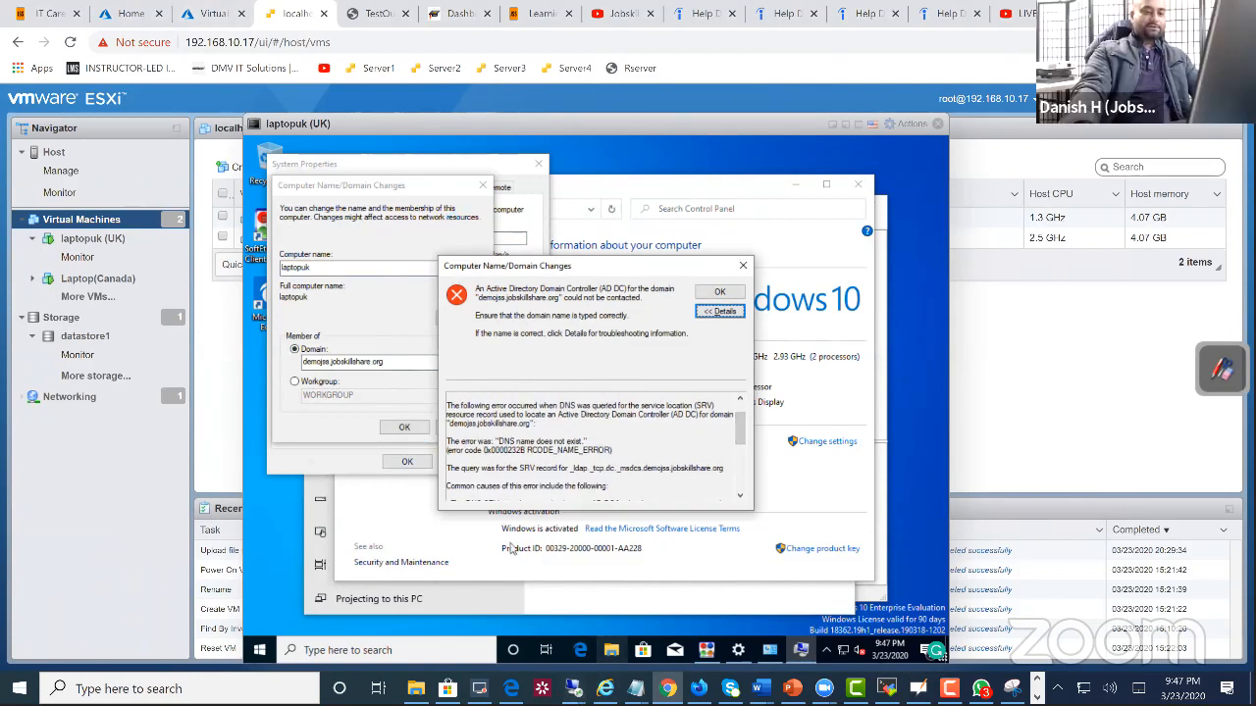
Step: Run ipconfig in Command Prompt on laptopuk and highlight the VPN Client adapter's IPv4 address
left_click(446, 645)
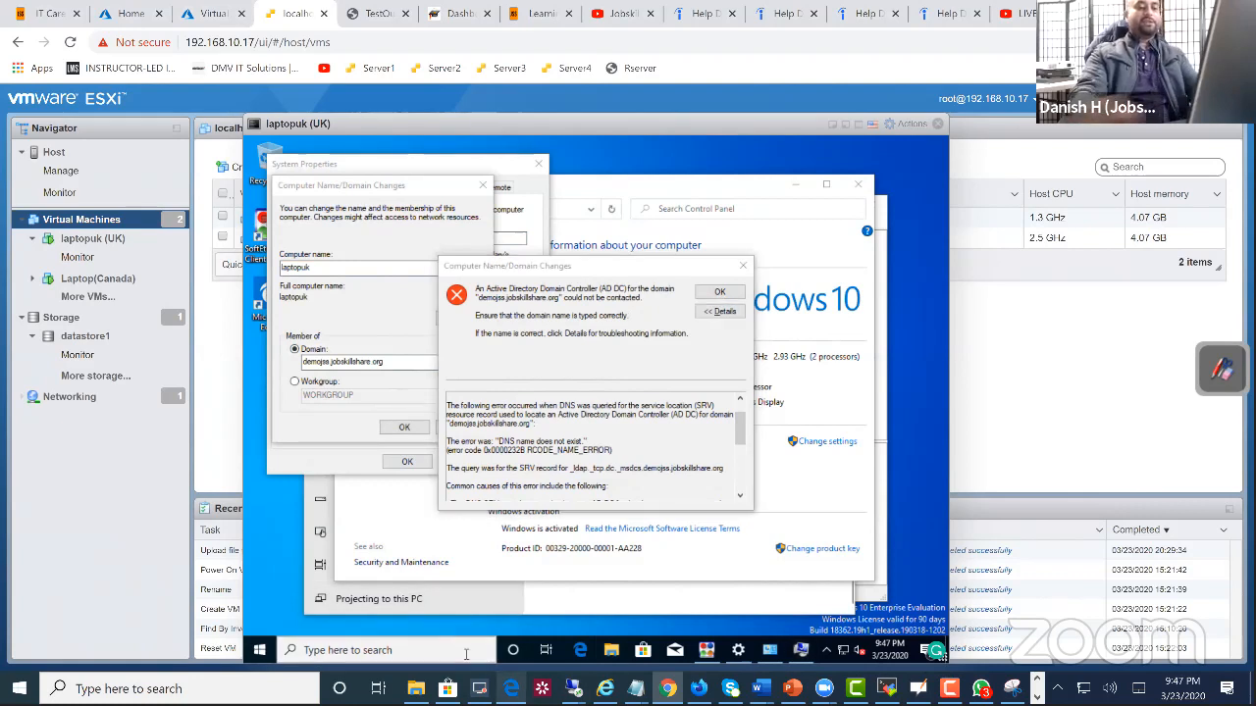
type("cmd")
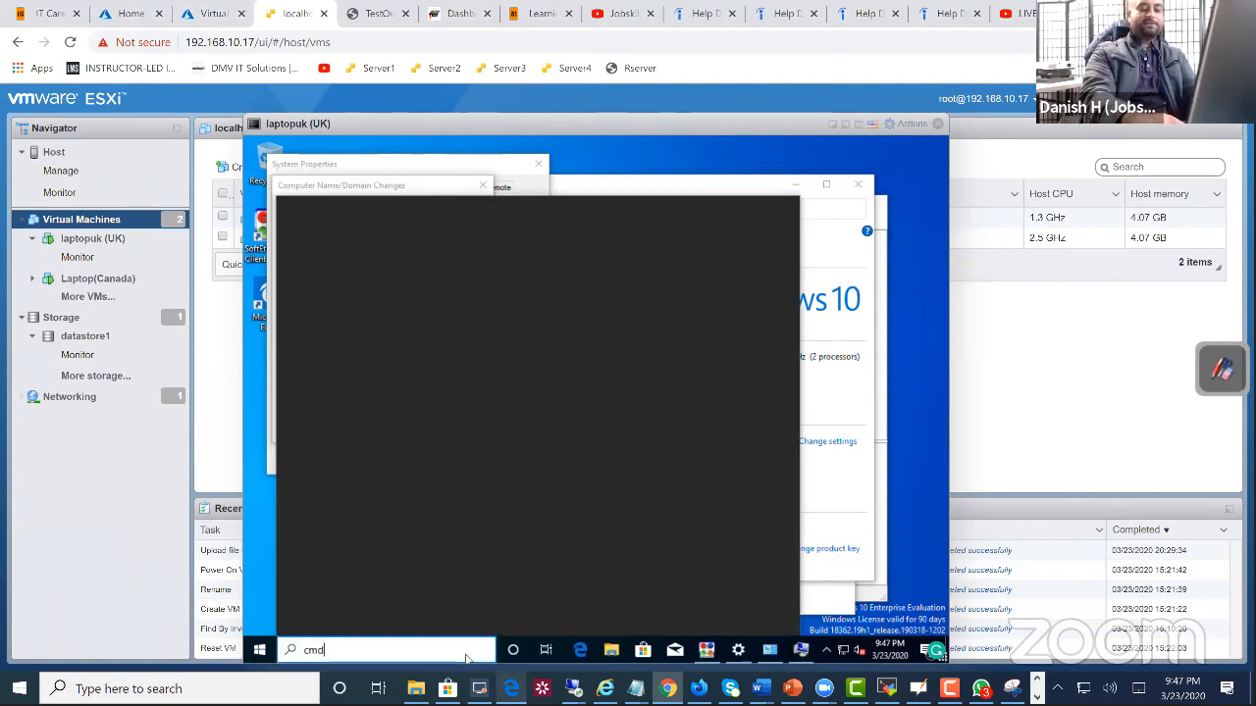
key("Return")
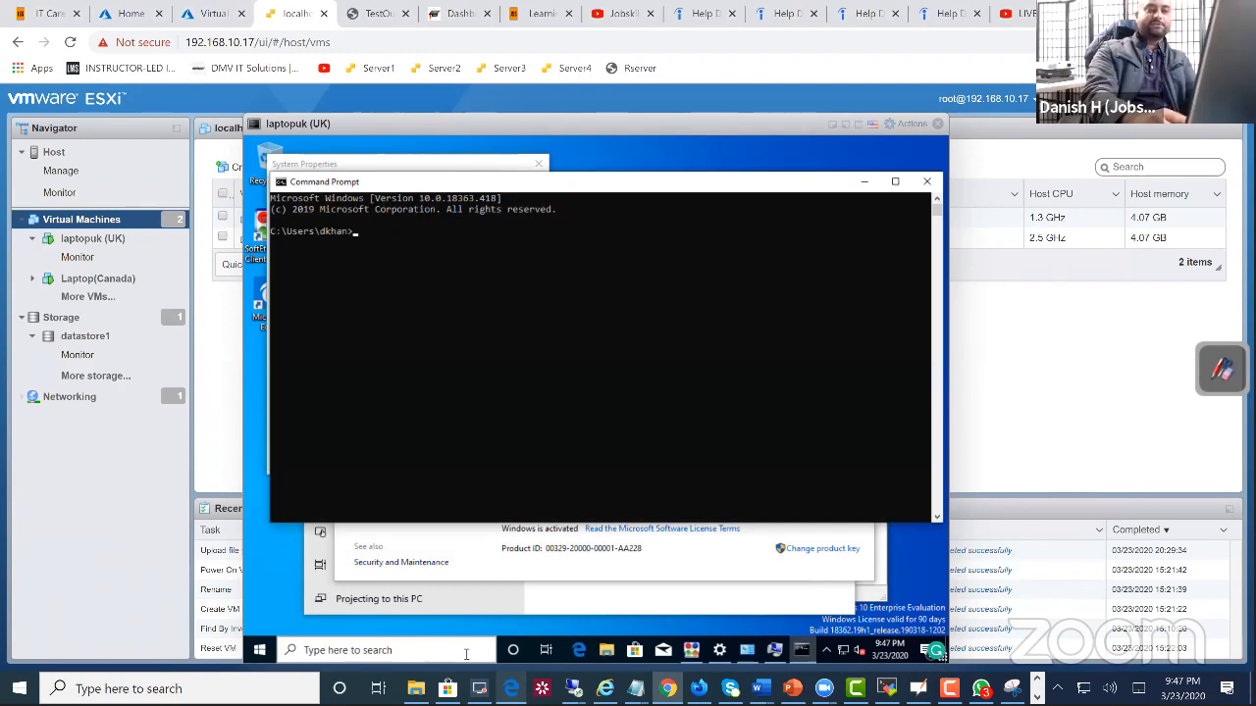
type("ipconfig")
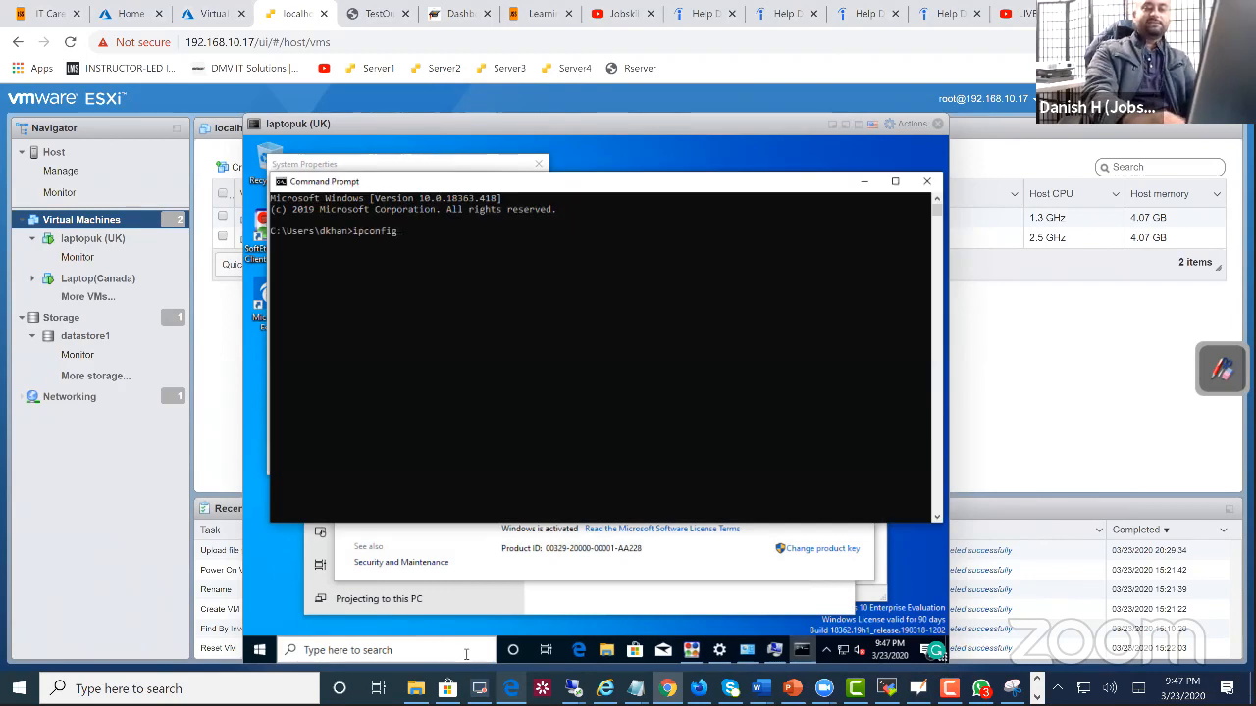
key("Return")
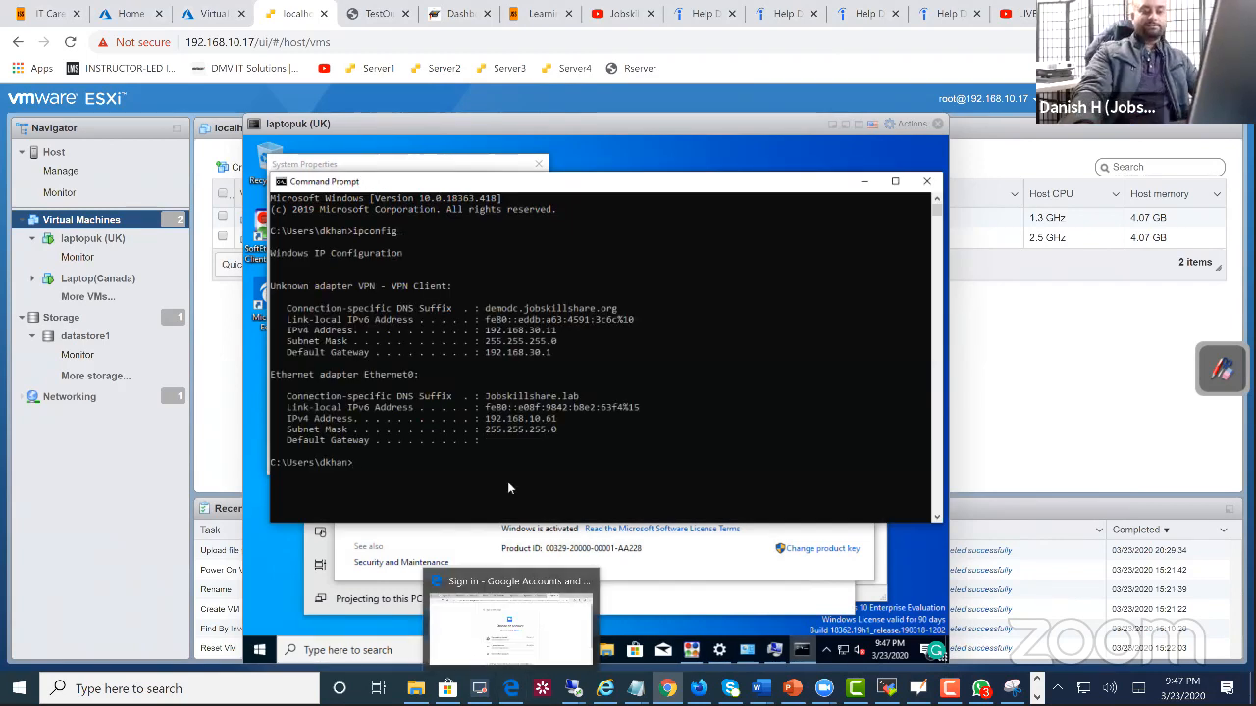
left_click(527, 407)
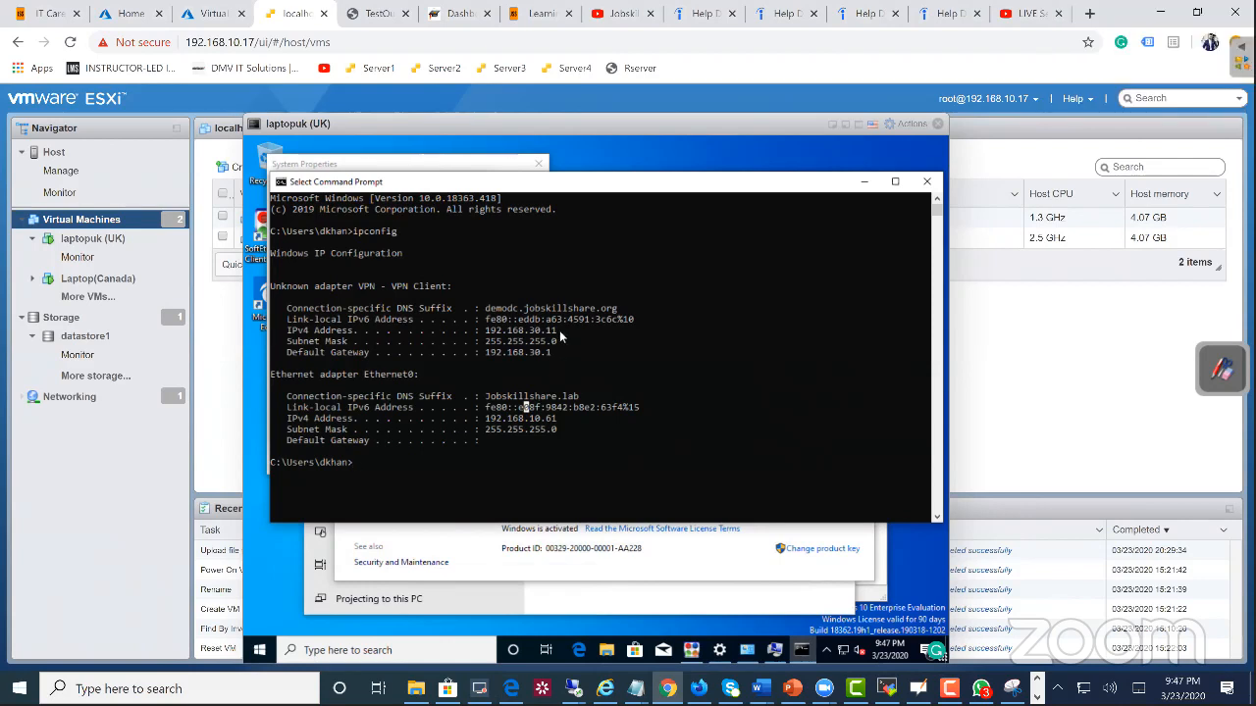
left_click_drag(559, 330, 488, 334)
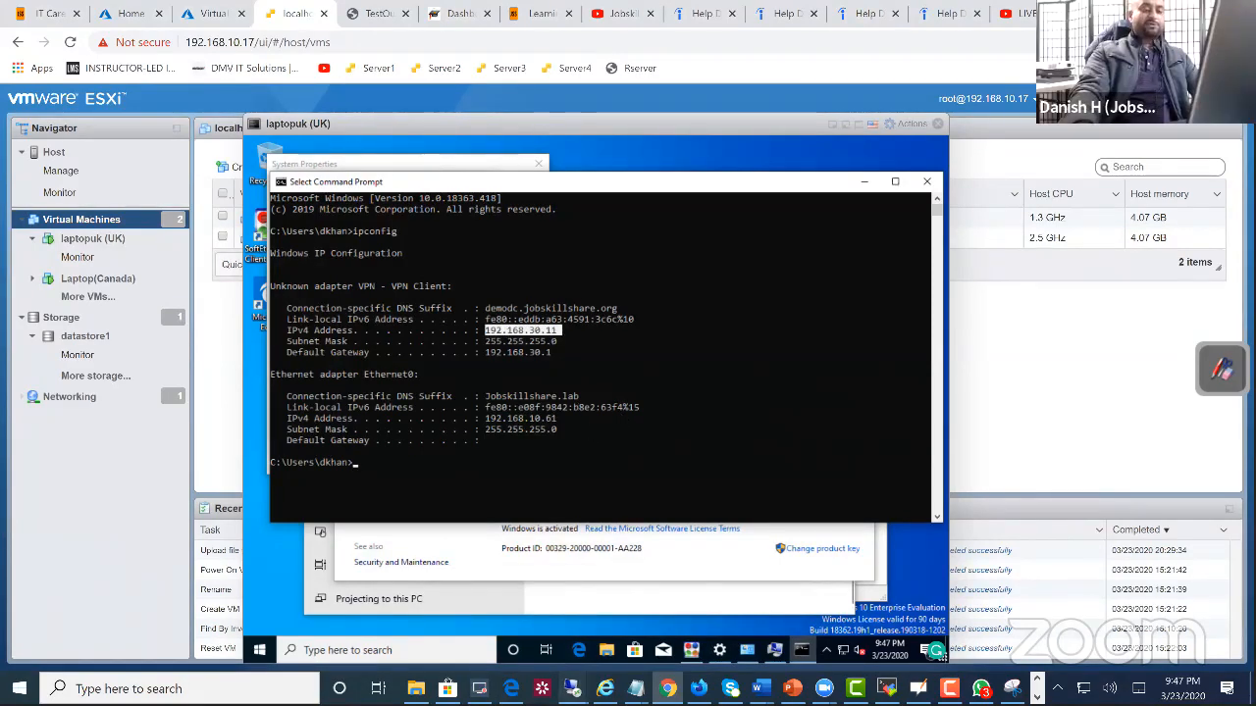
Step: Switch to the Remote Desktop session on the demodc server
mouse_move(573, 688)
left_click(498, 628)
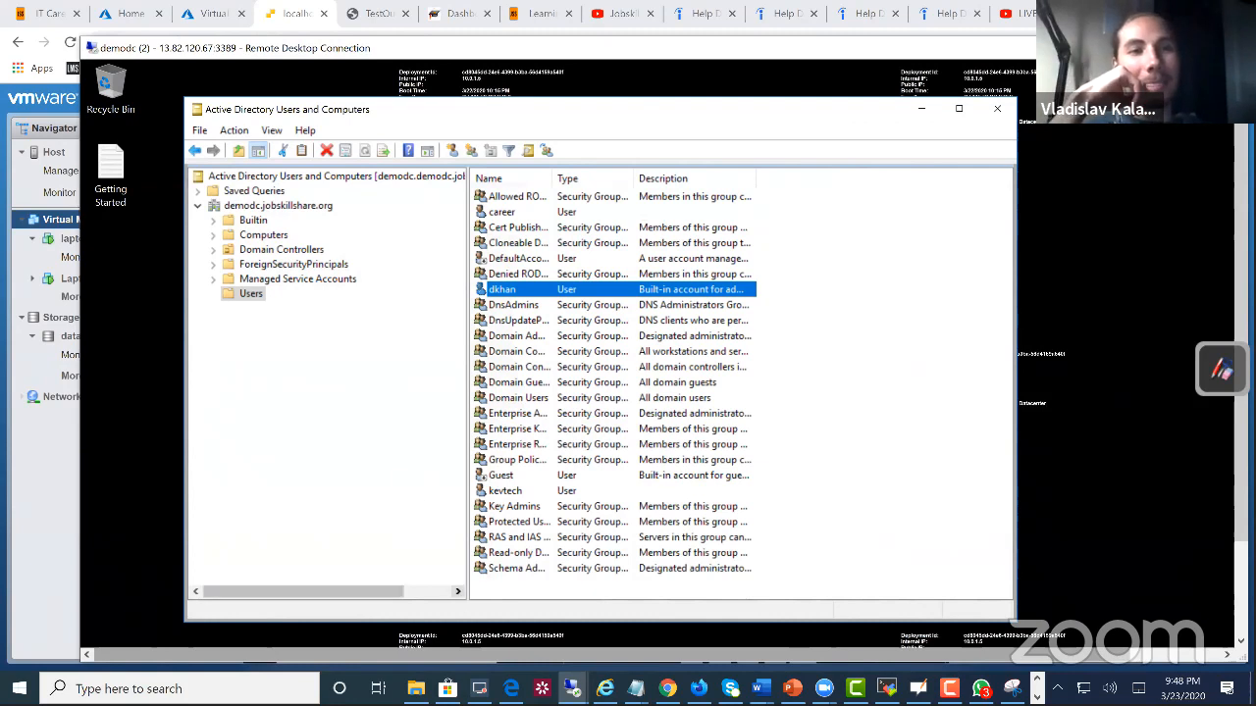
Step: Highlight the Help Desk Ticketing Systems line in Final Template.docx in Word, and return to the demodc remote session
mouse_move(758, 689)
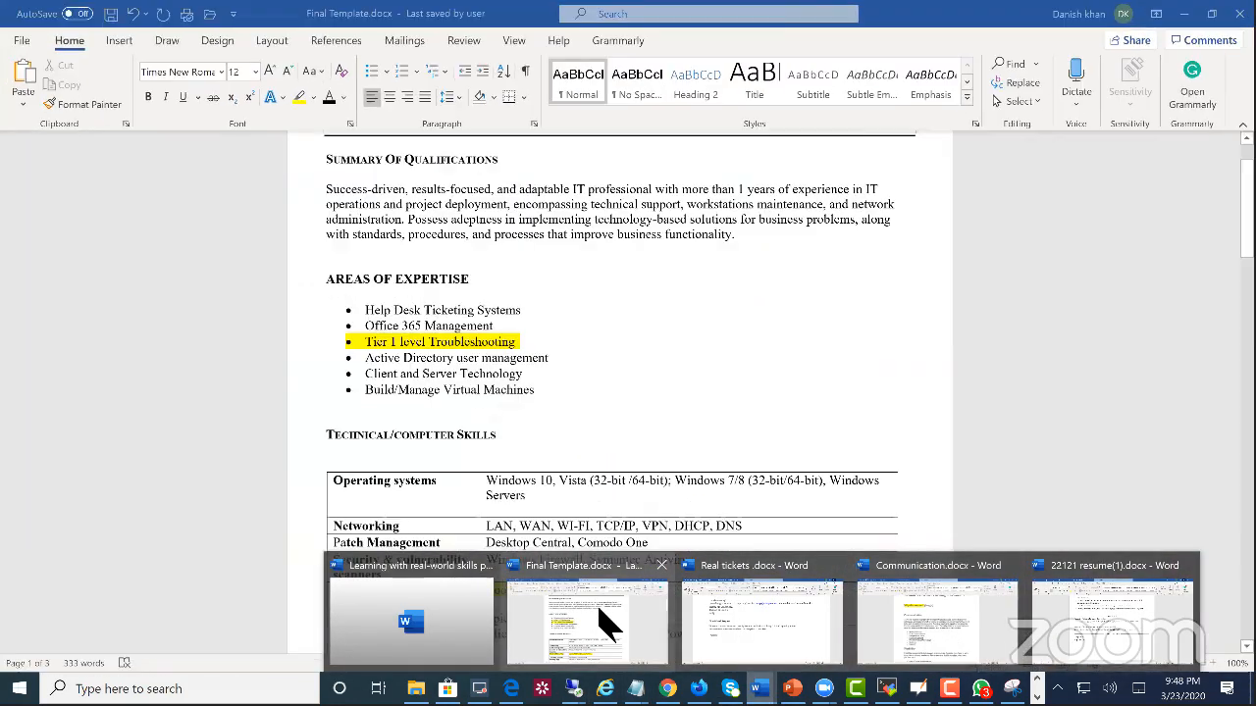
left_click(594, 620)
triple_click(353, 312)
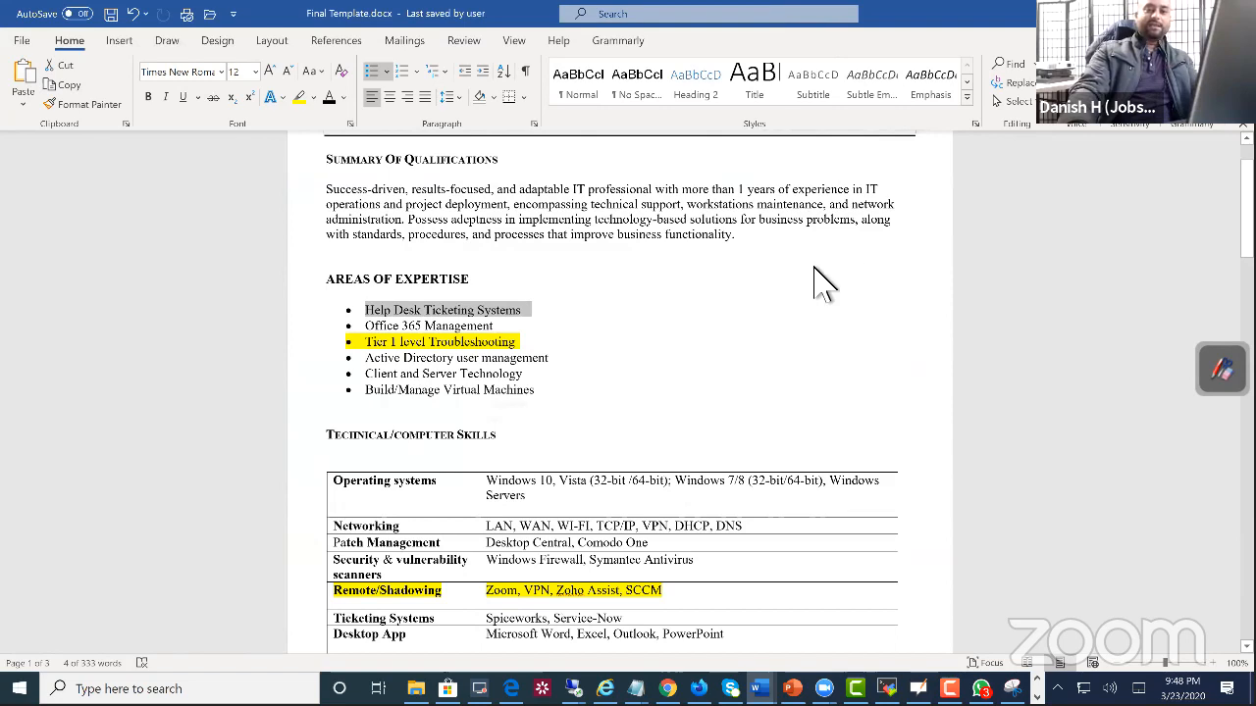
key("alt+Tab")
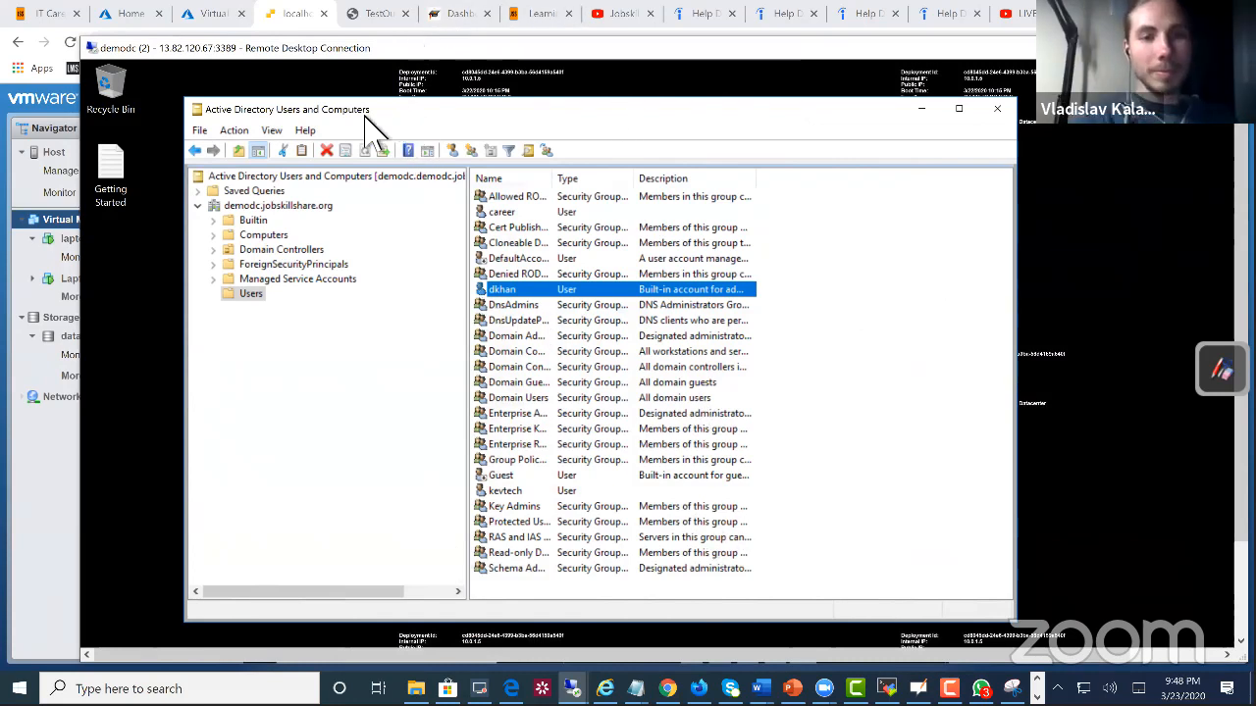
Step: Reposition the remote session window to reach demodc's Start area, and open the DNS console from Administrative Tools
left_click_drag(363, 115, 380, 125)
left_click_drag(448, 48, 361, 29)
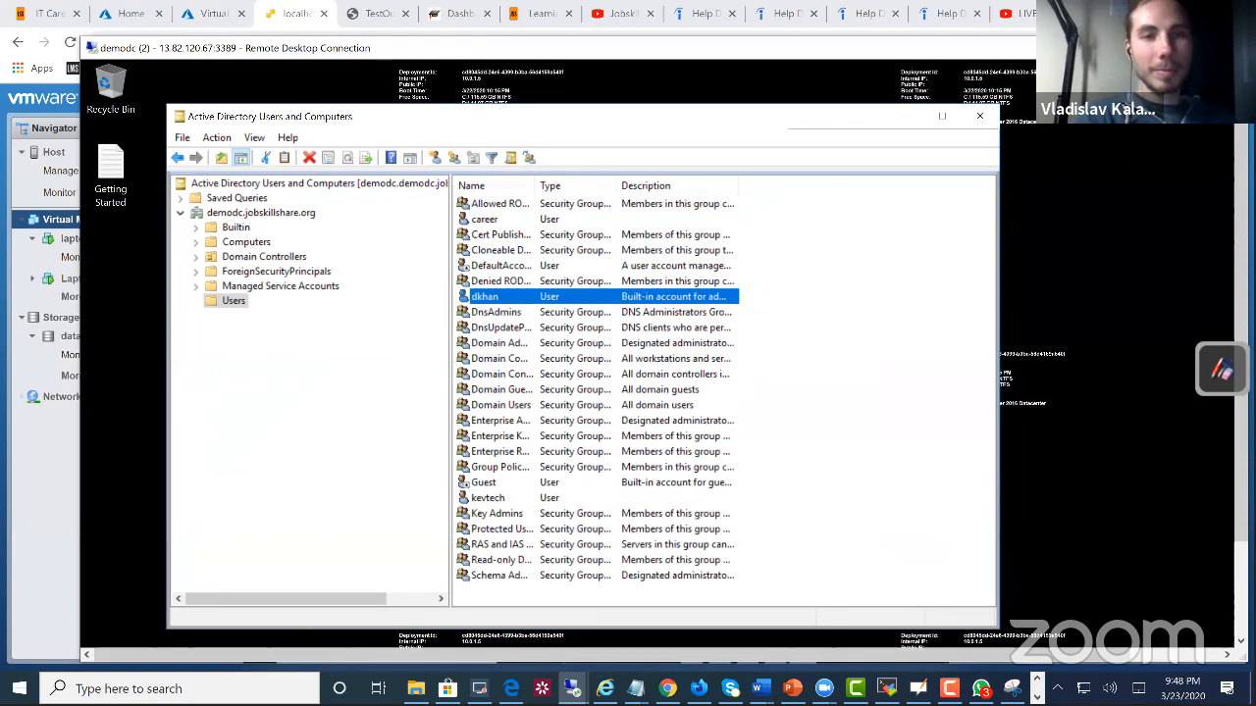
left_click_drag(1152, 187, 1152, 285)
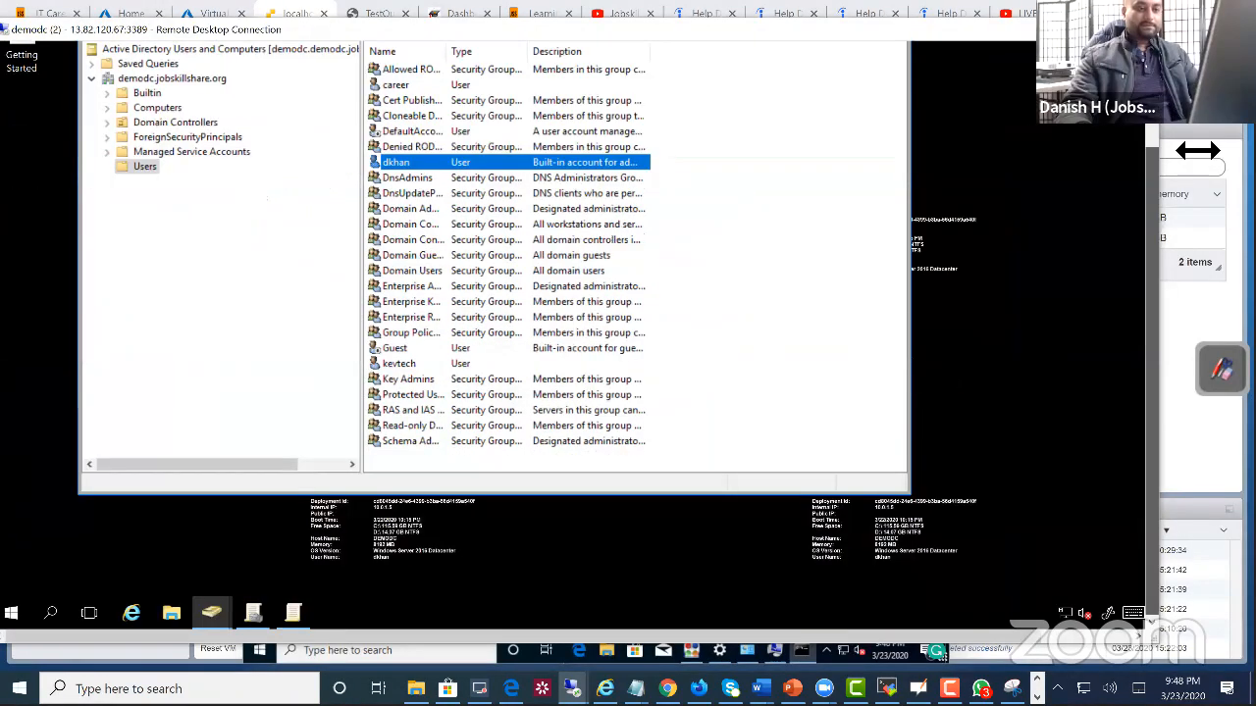
left_click(211, 613)
left_click(166, 569)
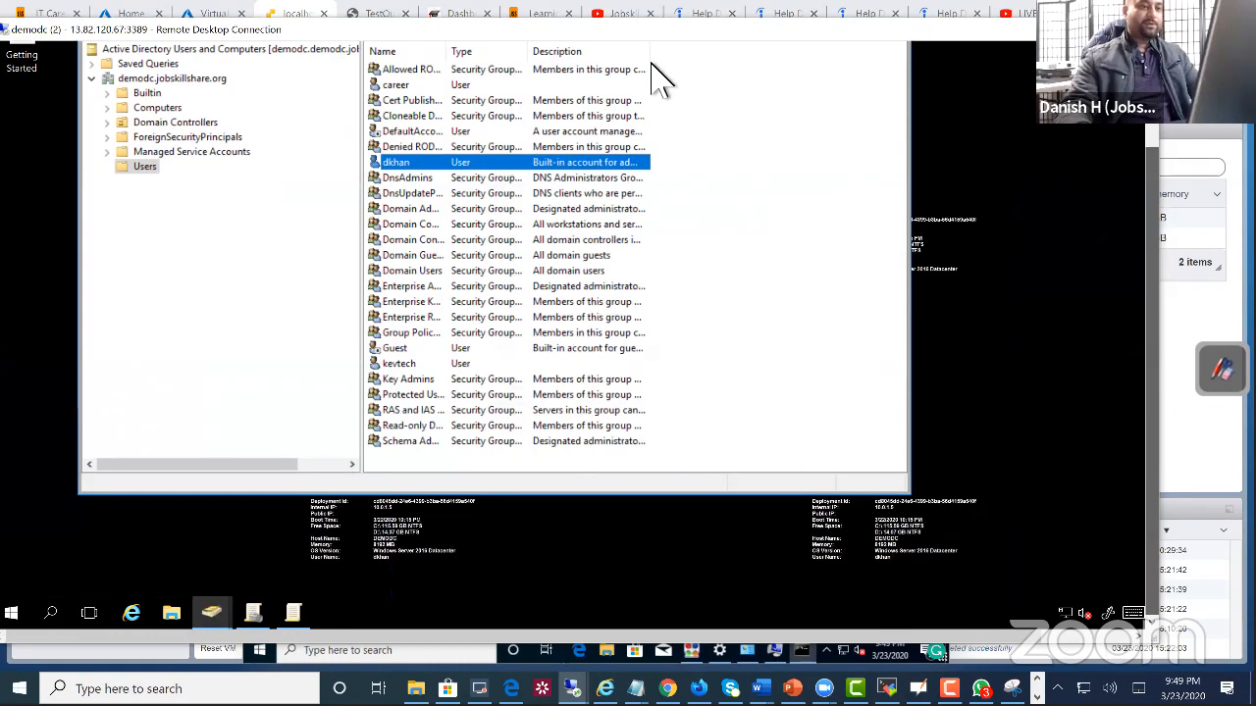
left_click_drag(571, 30, 588, 47)
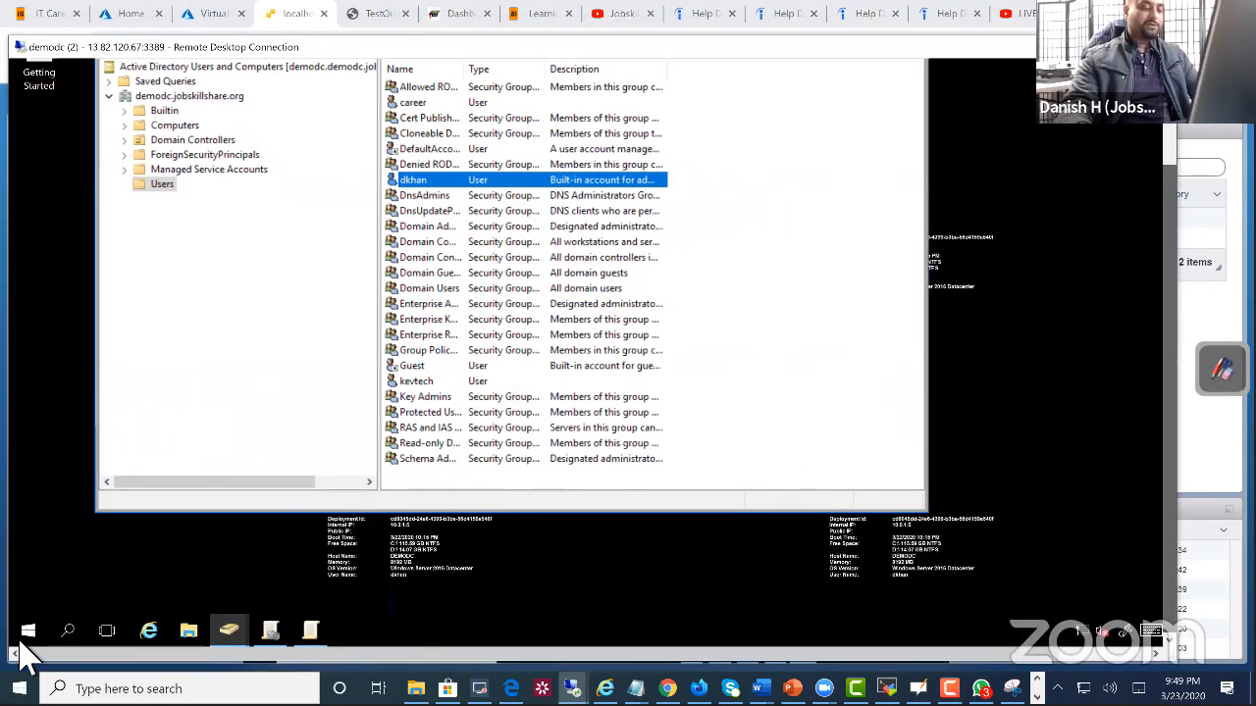
left_click(30, 643)
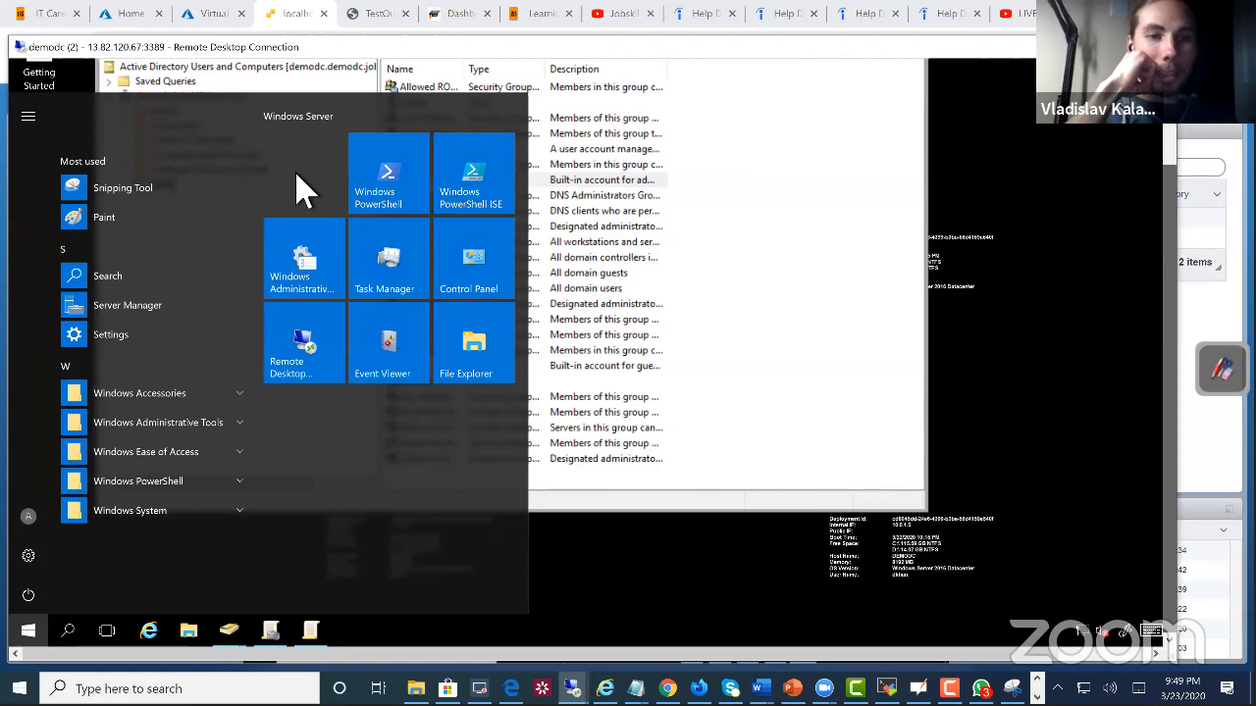
left_click(334, 284)
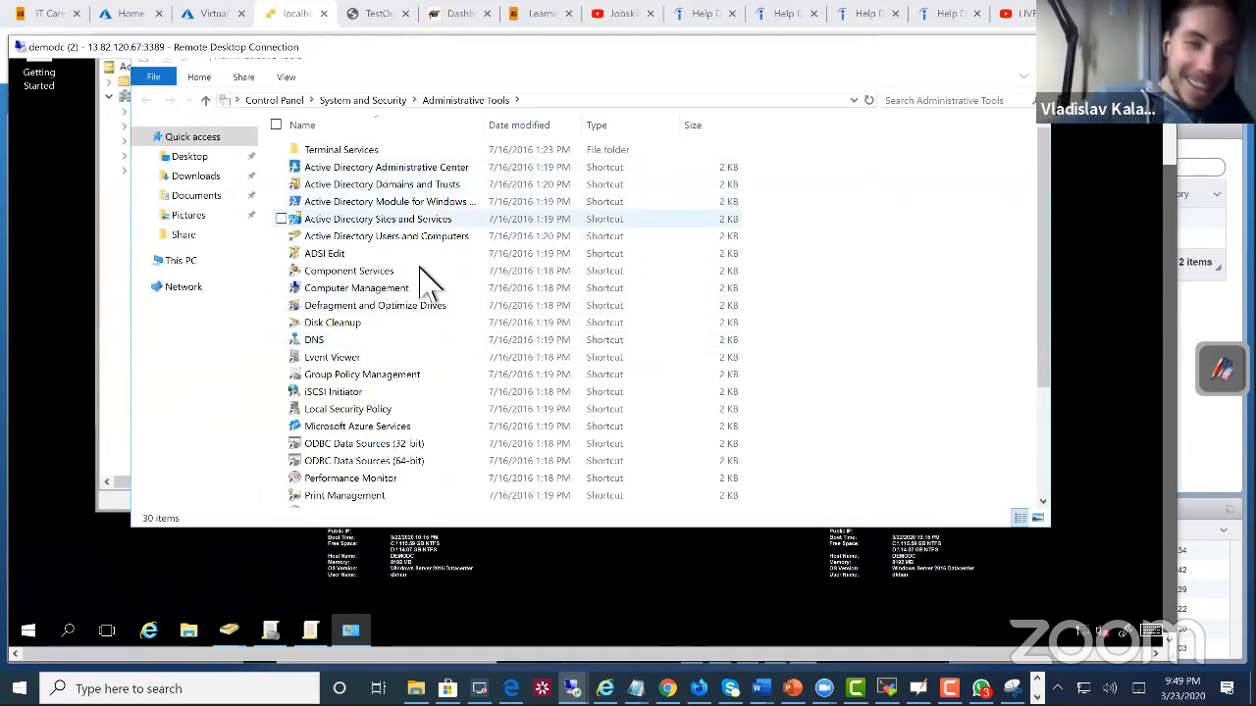
double_click(331, 339)
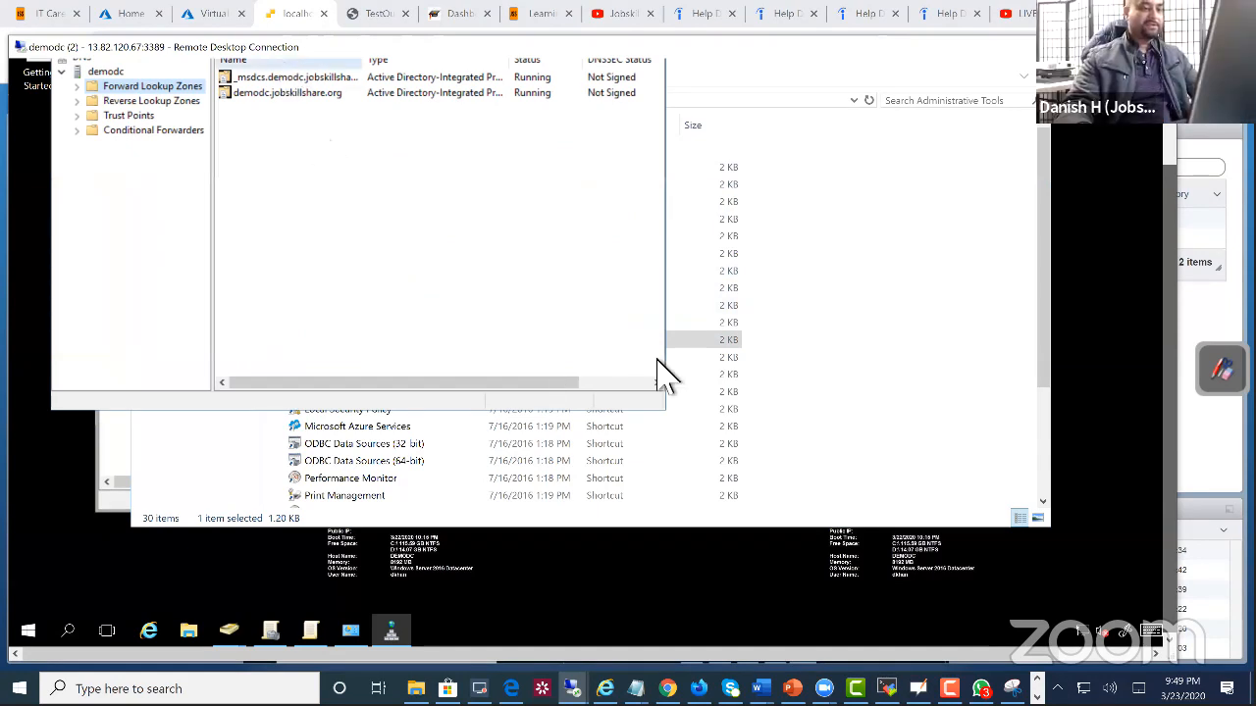
Step: Bring DNS Manager forward, widen its window and tree pane, and open the forward lookup zone demodc.jobskillshare.org
left_click(1033, 219)
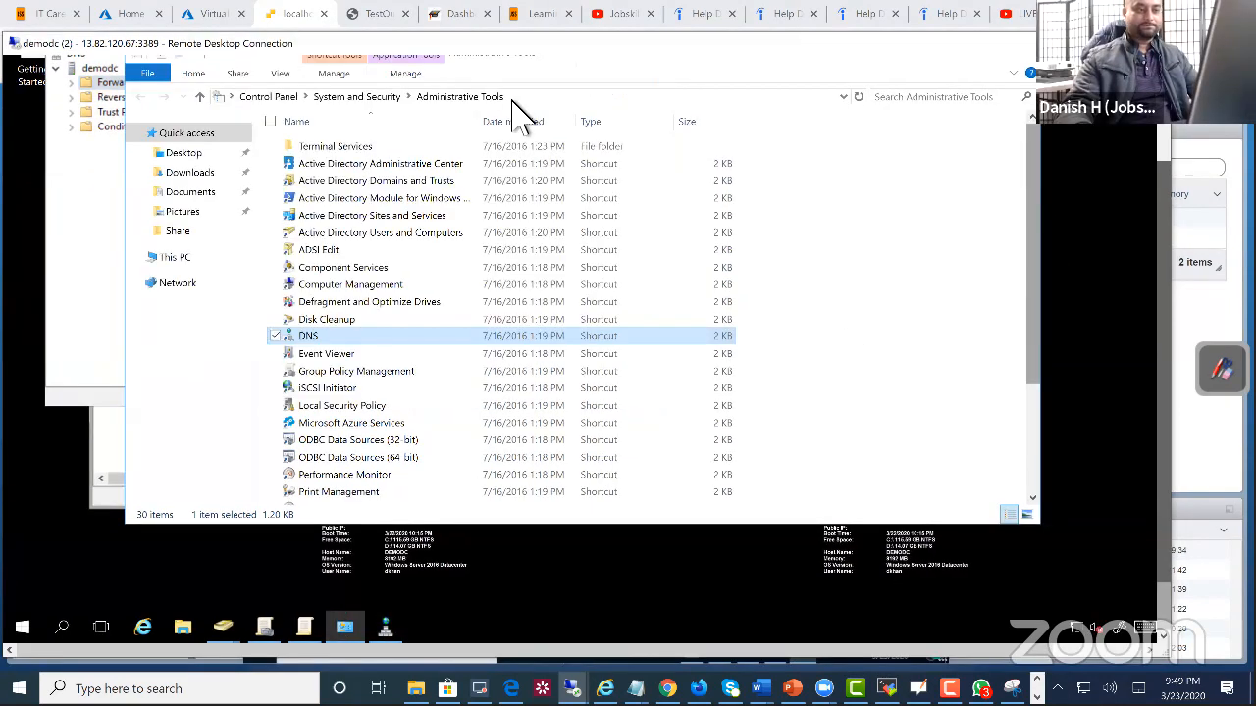
left_click(105, 202)
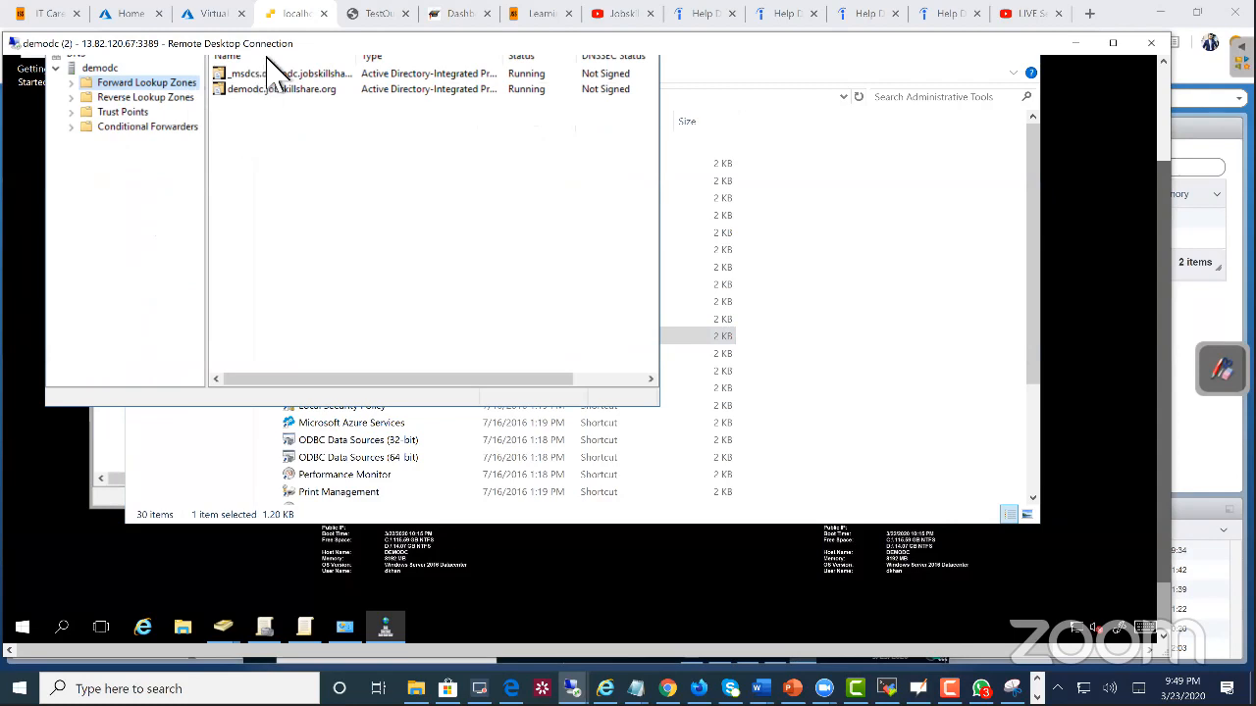
left_click(1016, 274)
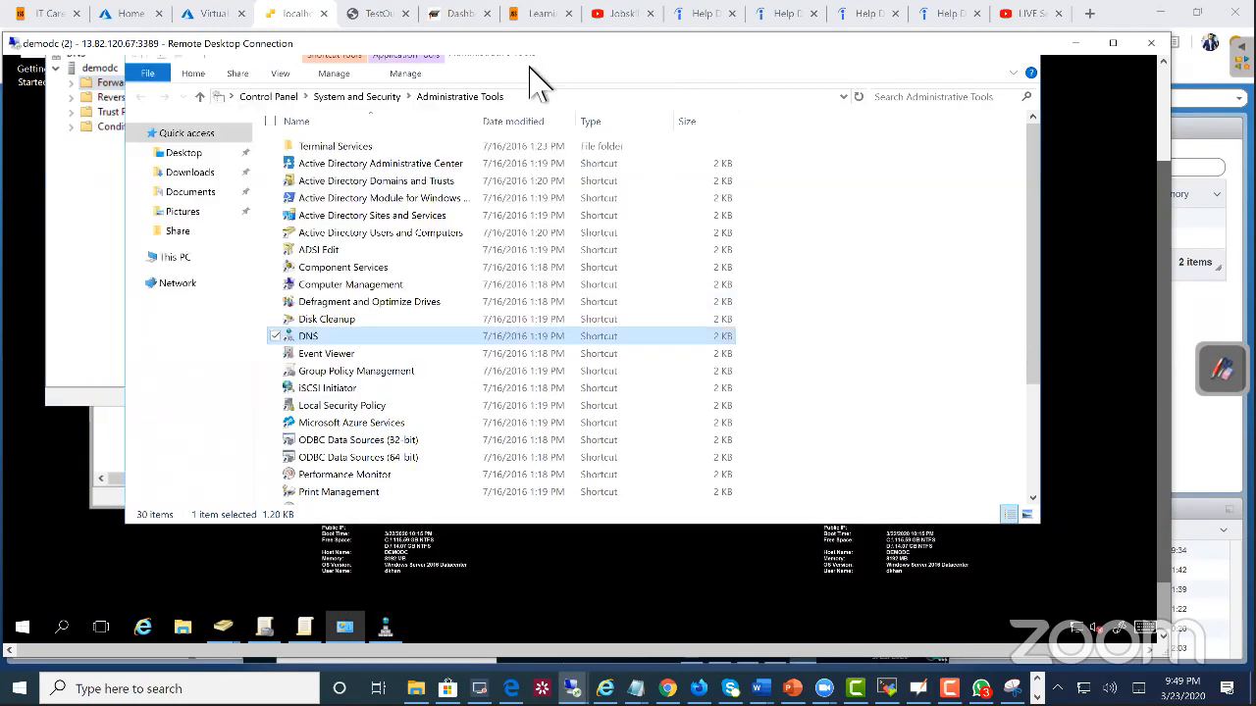
left_click(98, 172)
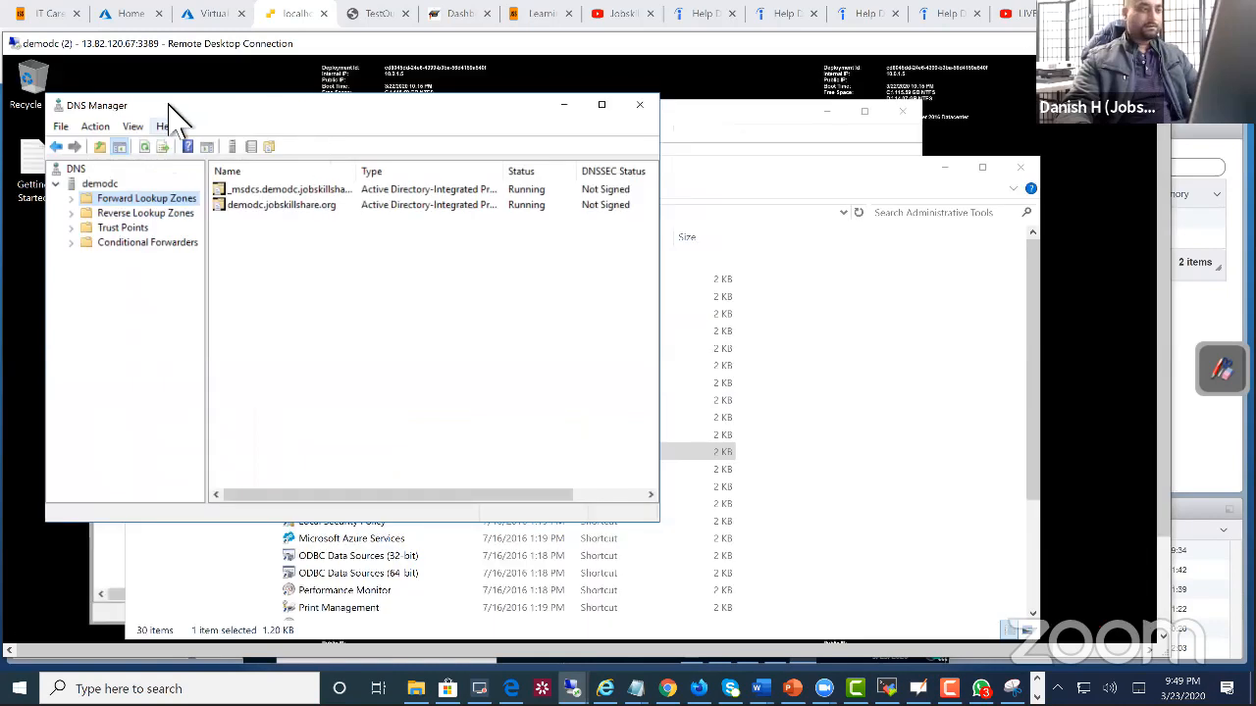
left_click(72, 199)
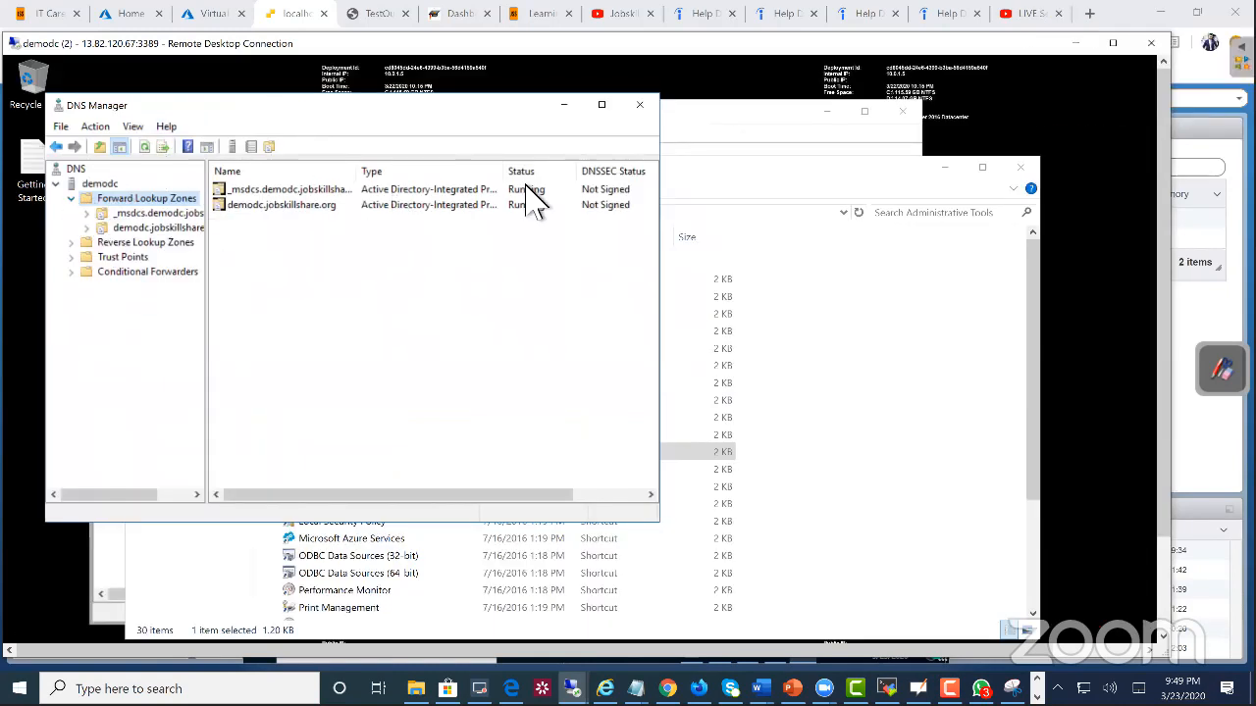
left_click_drag(668, 529, 952, 580)
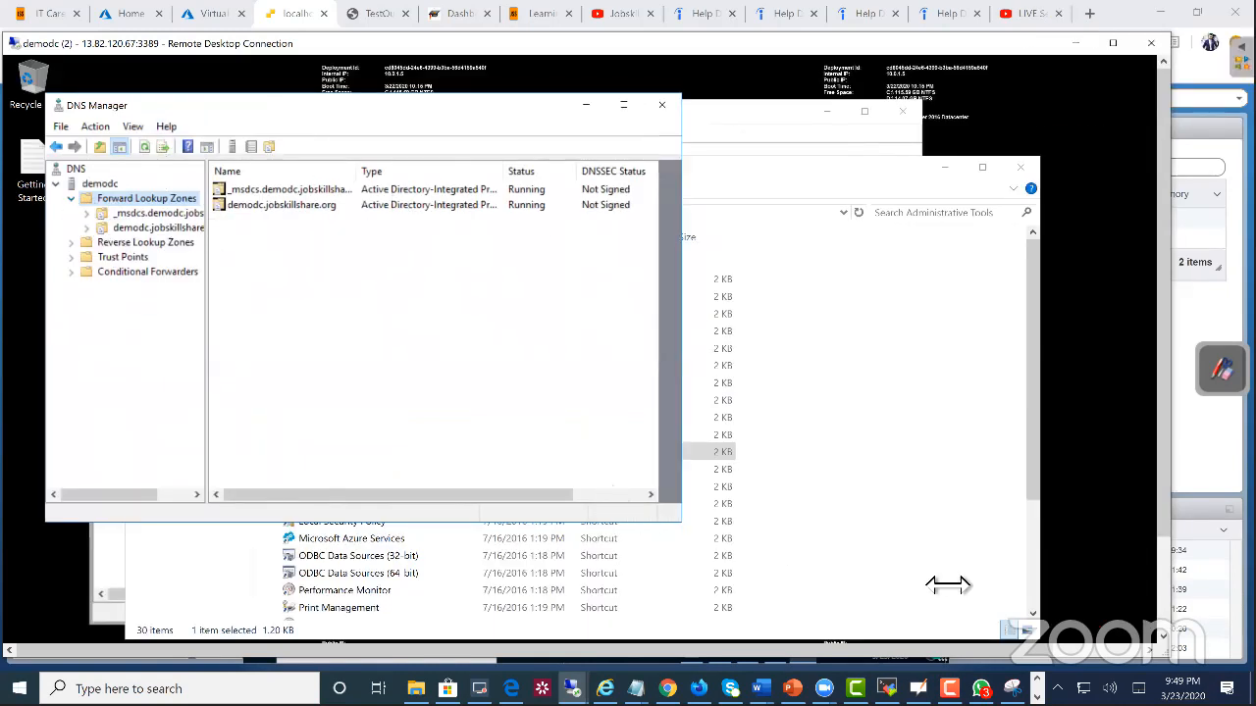
left_click_drag(207, 260, 459, 266)
double_click(147, 232)
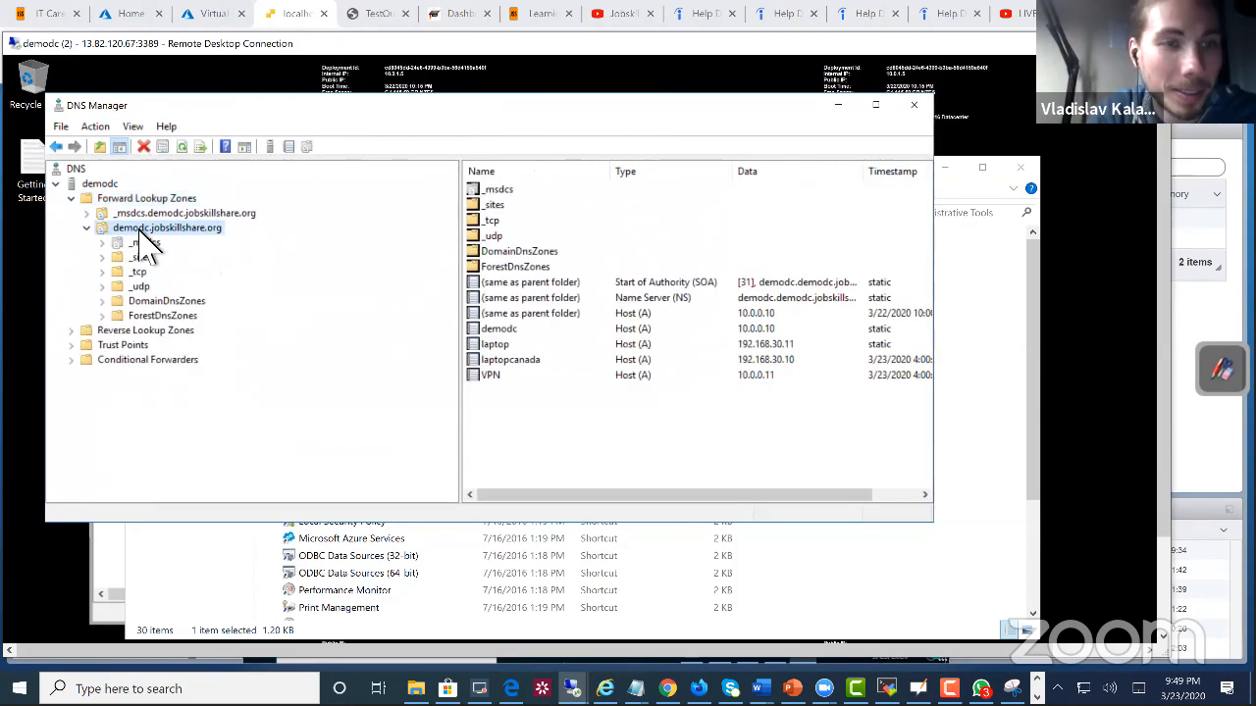
Step: Start a new host (A or AAAA) record in the demodc.jobskillshare.org zone and name it laptopuk
right_click(555, 414)
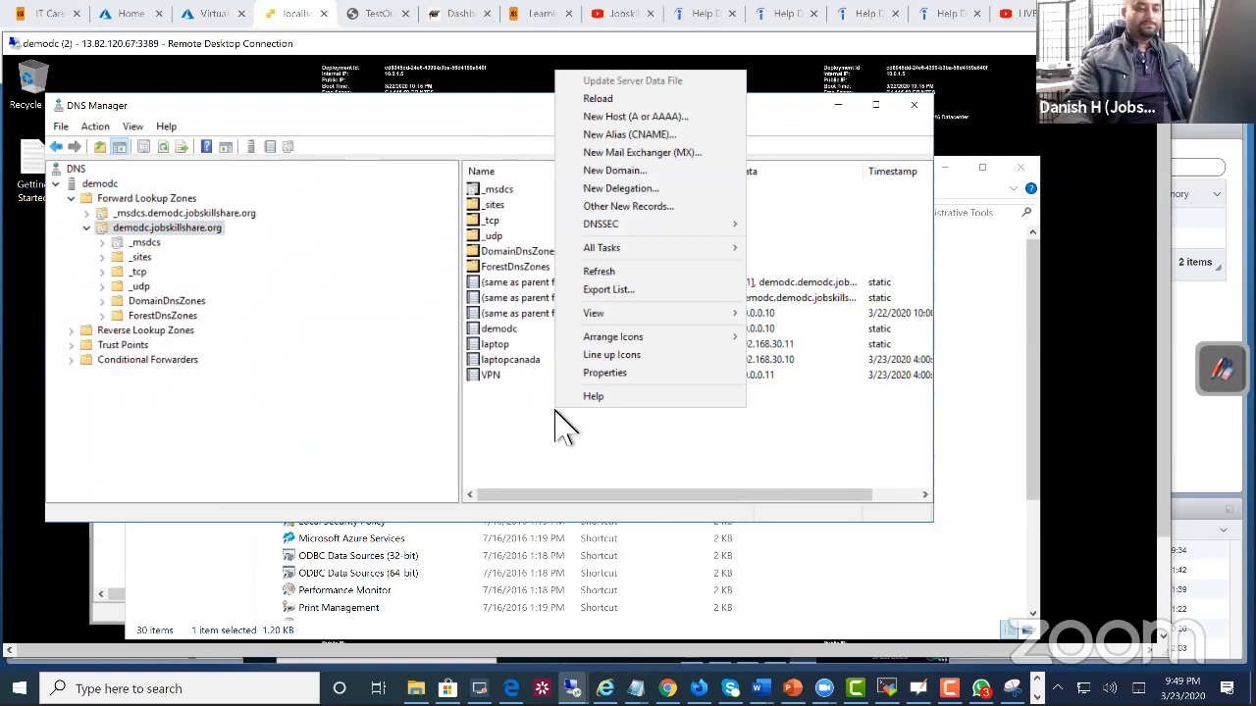
left_click(508, 360)
left_click(508, 361)
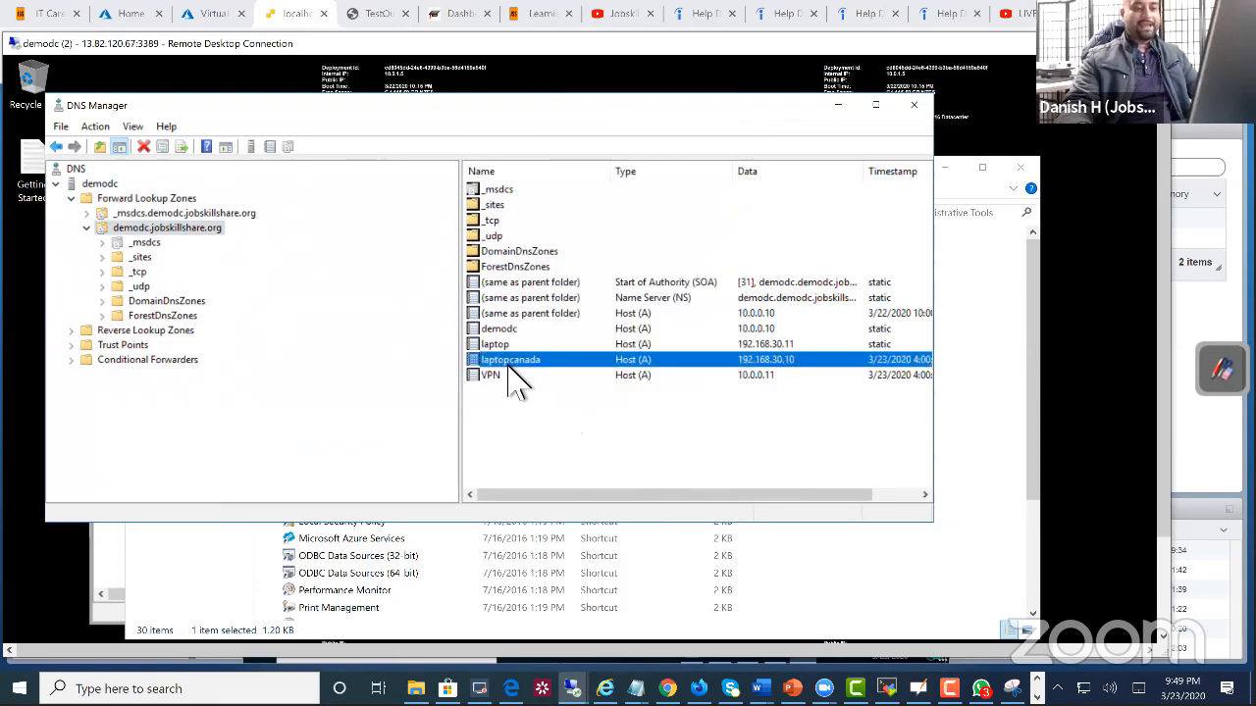
right_click(499, 442)
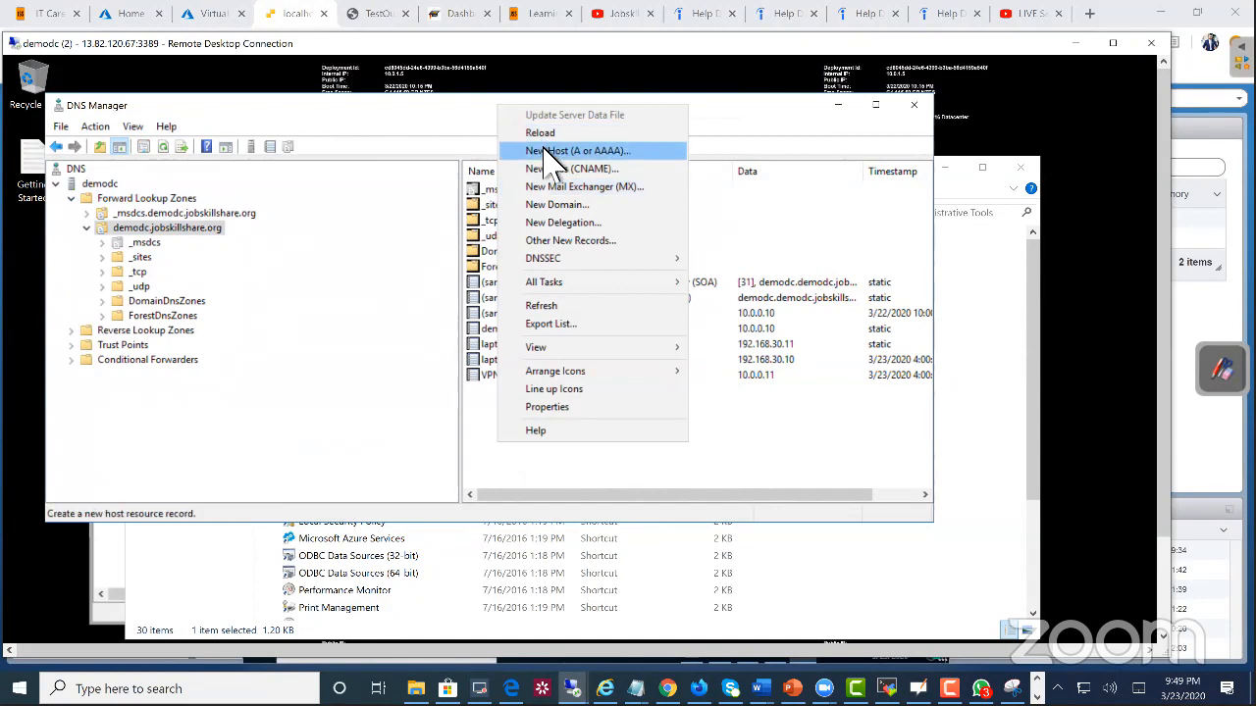
left_click(547, 152)
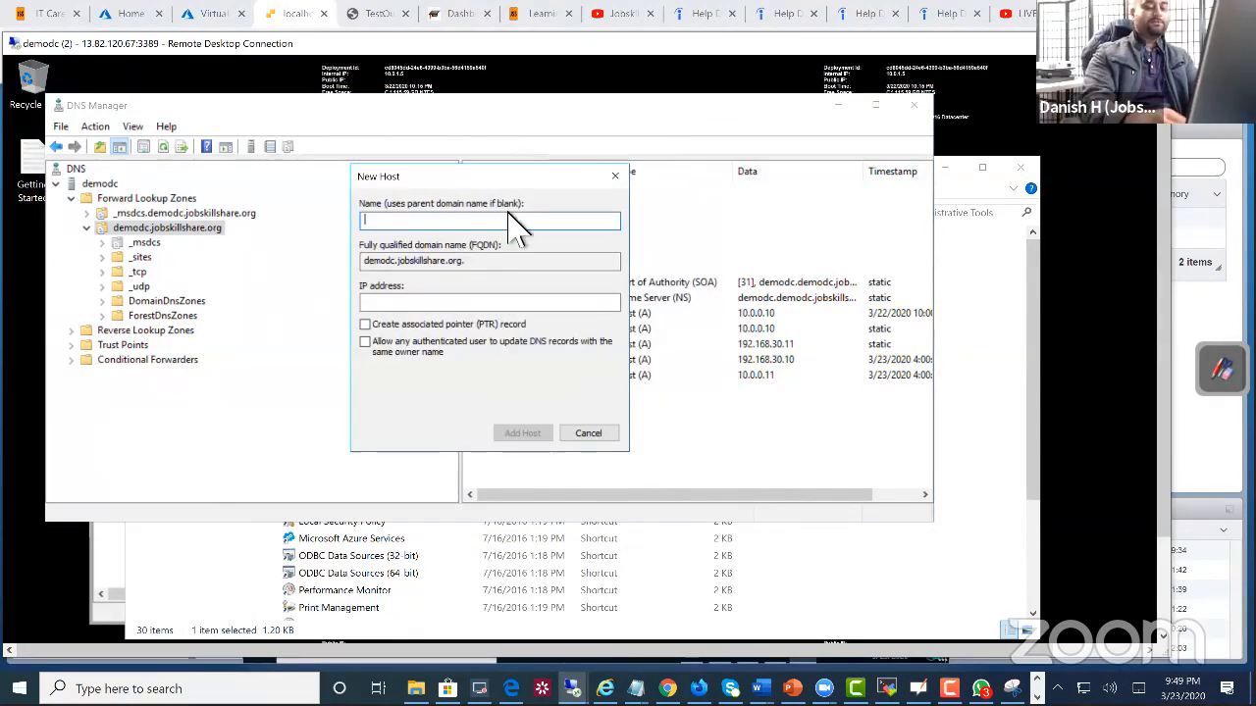
type("laptop")
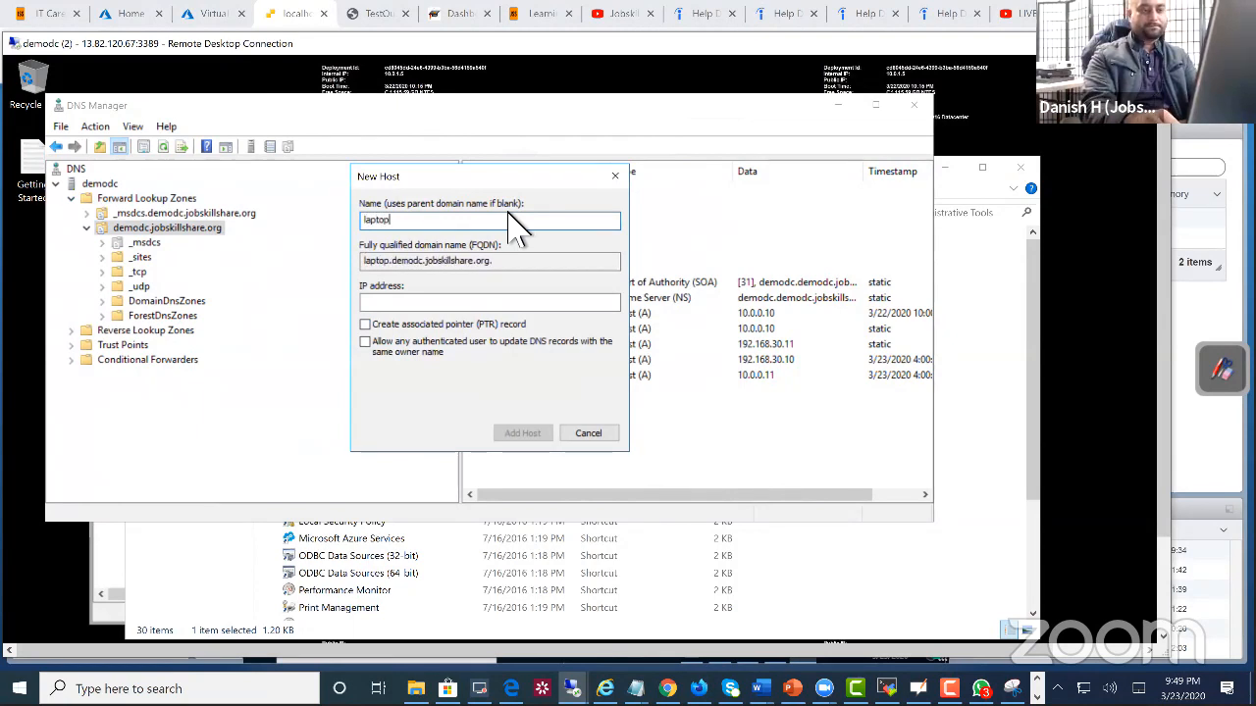
type("uk")
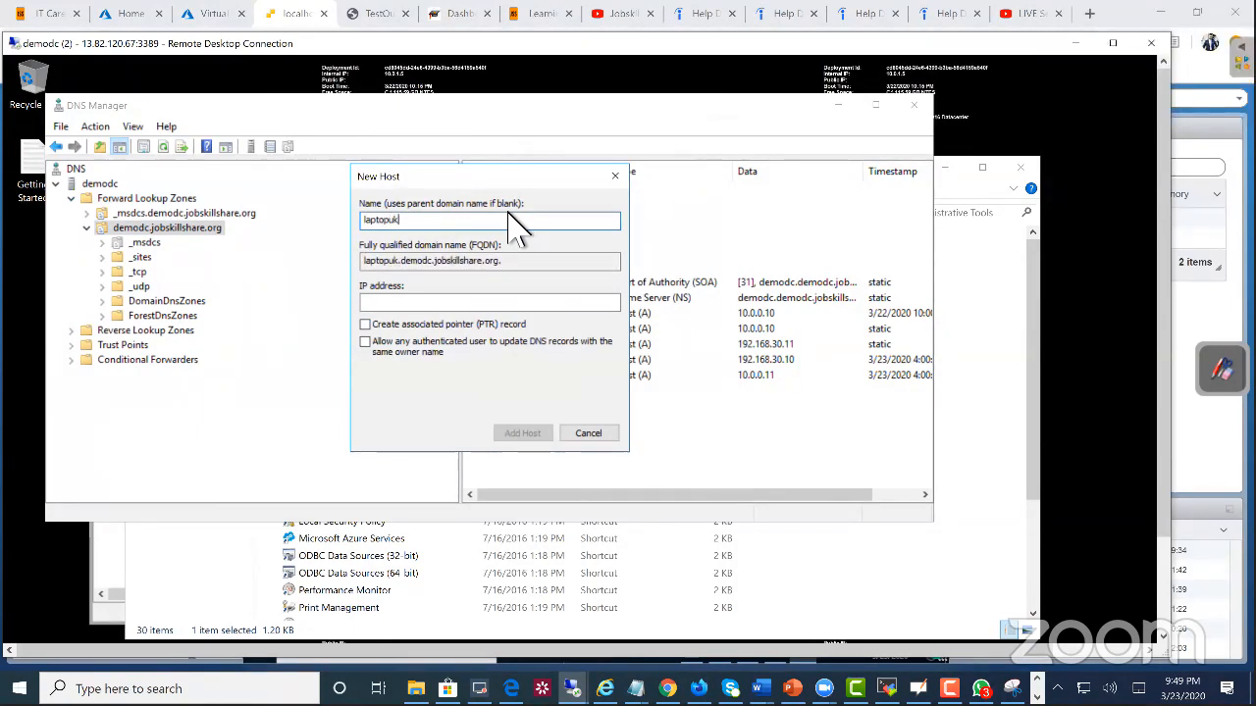
Step: Set the new host's IP address to 192.168.30.11
left_click(481, 303)
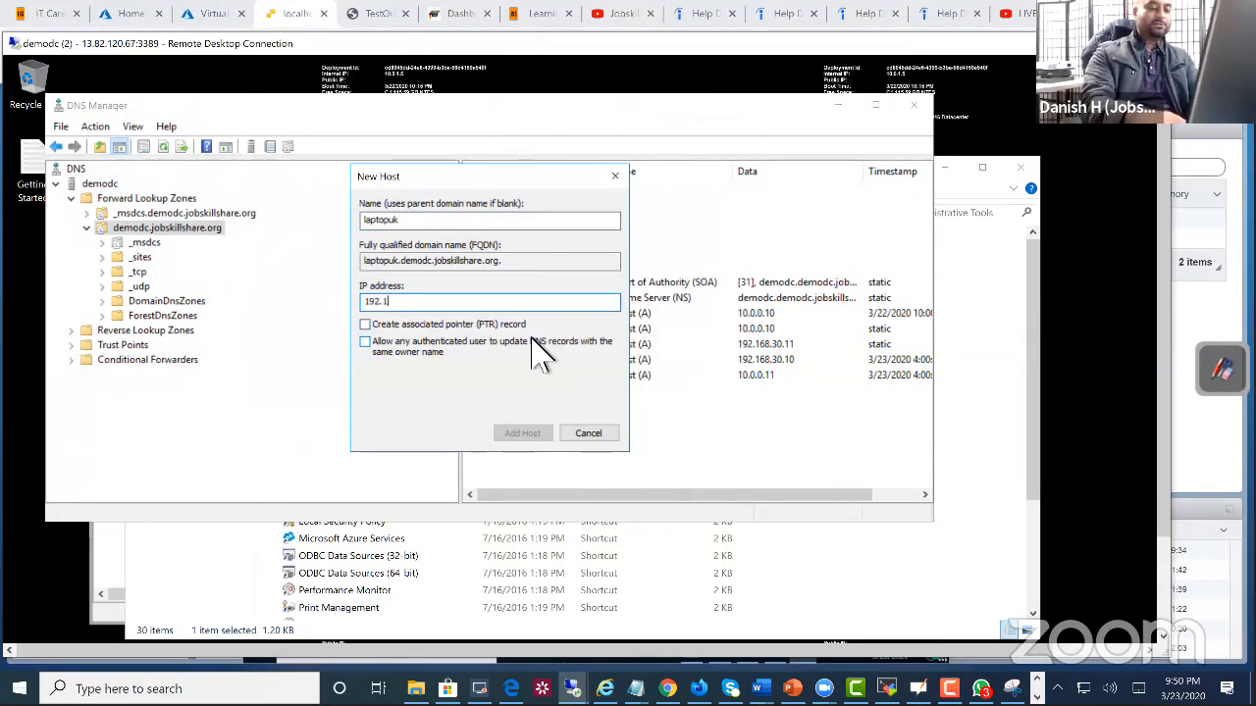
type("192.168.10")
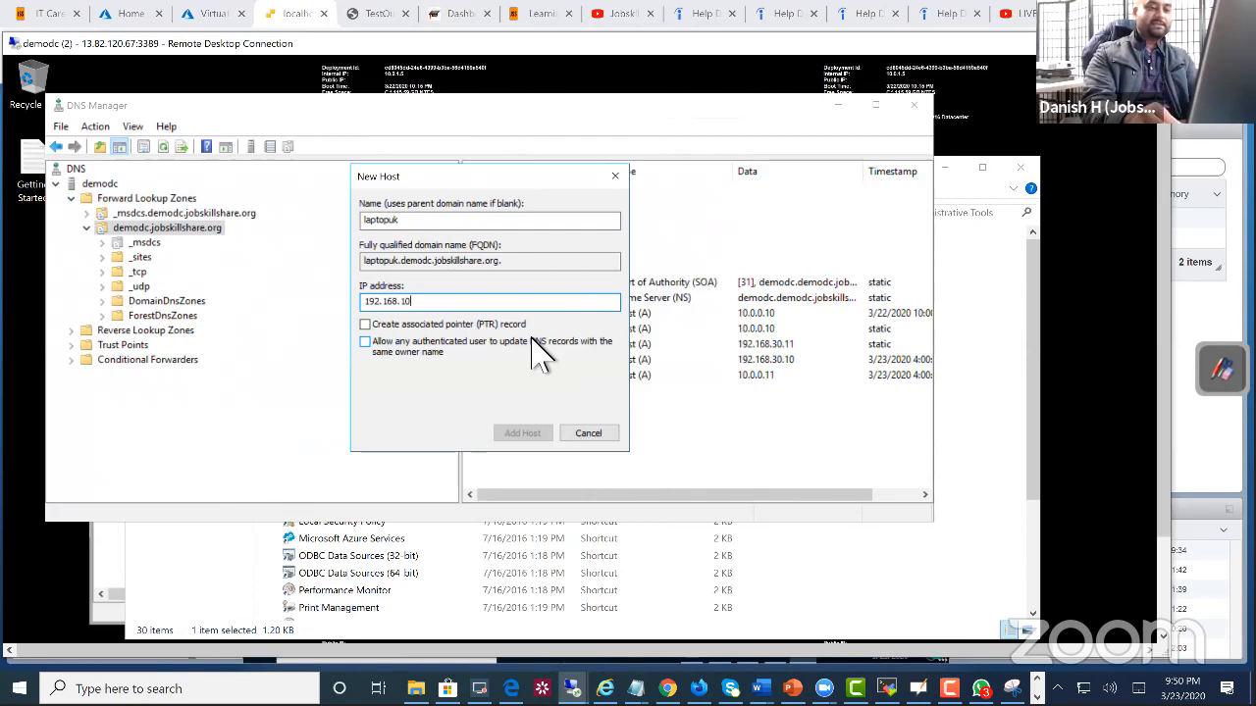
type(".")
key("BackSpace")
key("BackSpace")
key("BackSpace")
type("20")
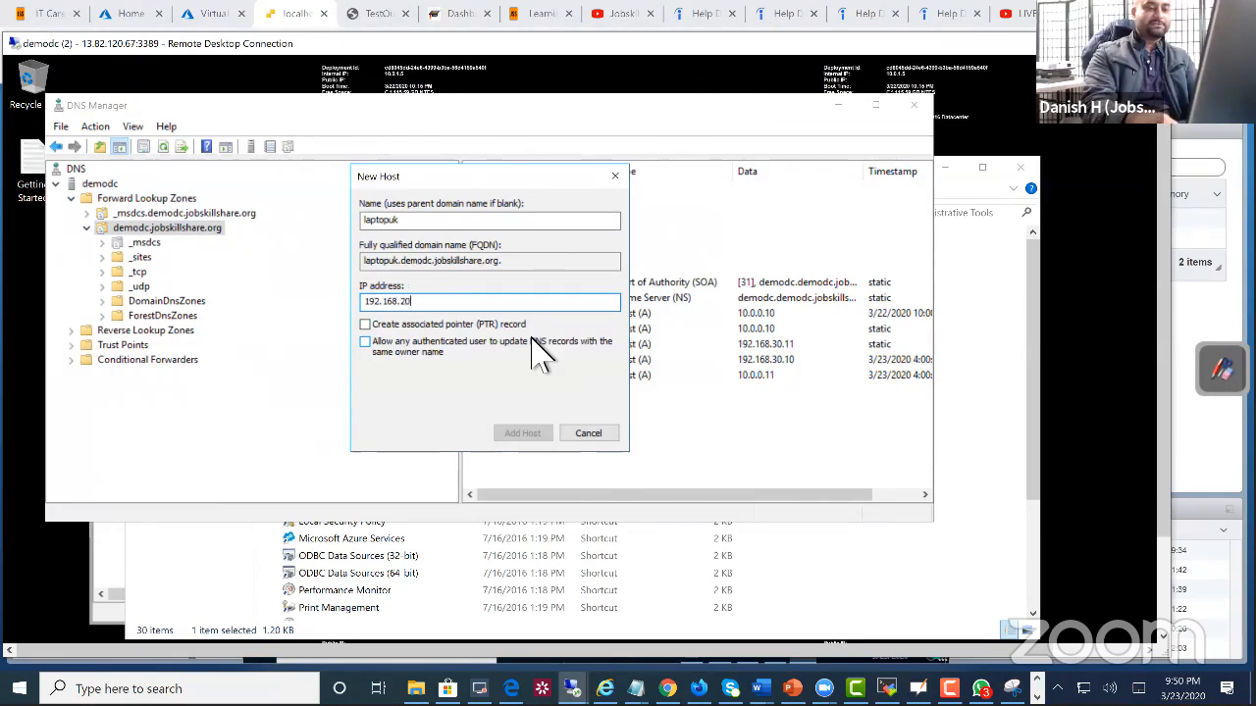
key("BackSpace")
key("BackSpace")
type("30.")
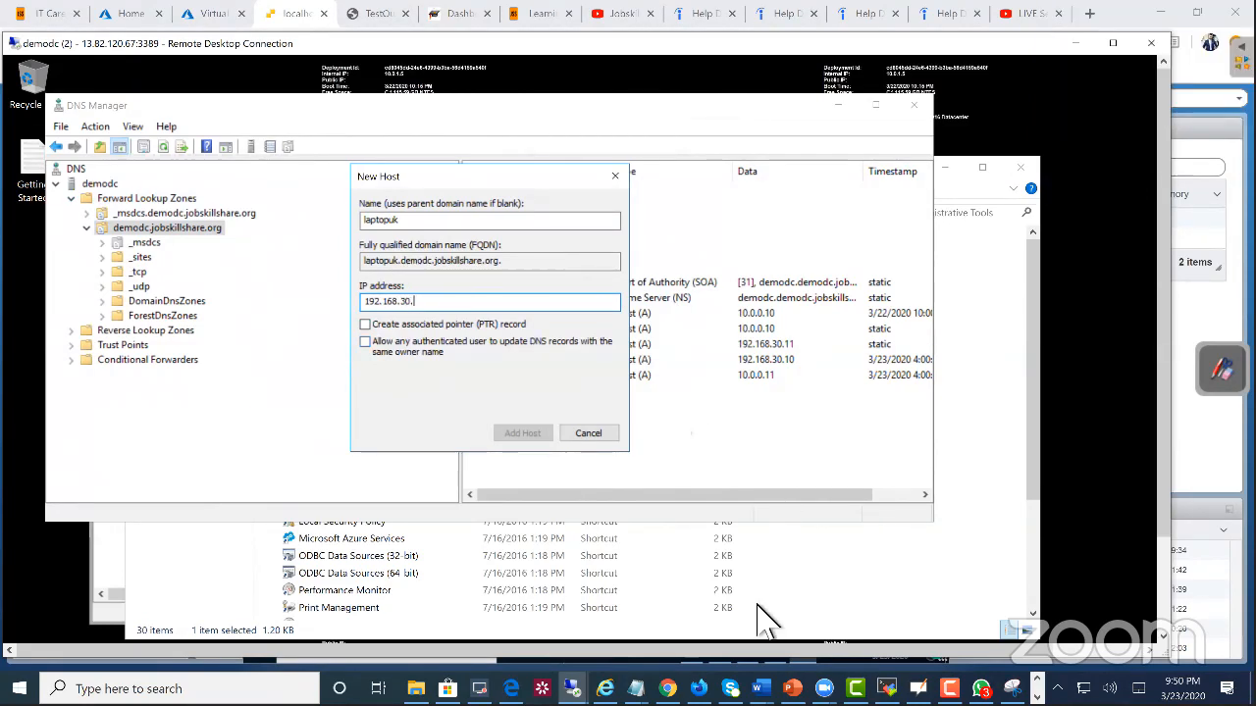
type("11")
Step: Enable the associated PTR record and authenticated-user updates, add the host, close the New Host dialog, and select the laptopuk record
left_click(439, 324)
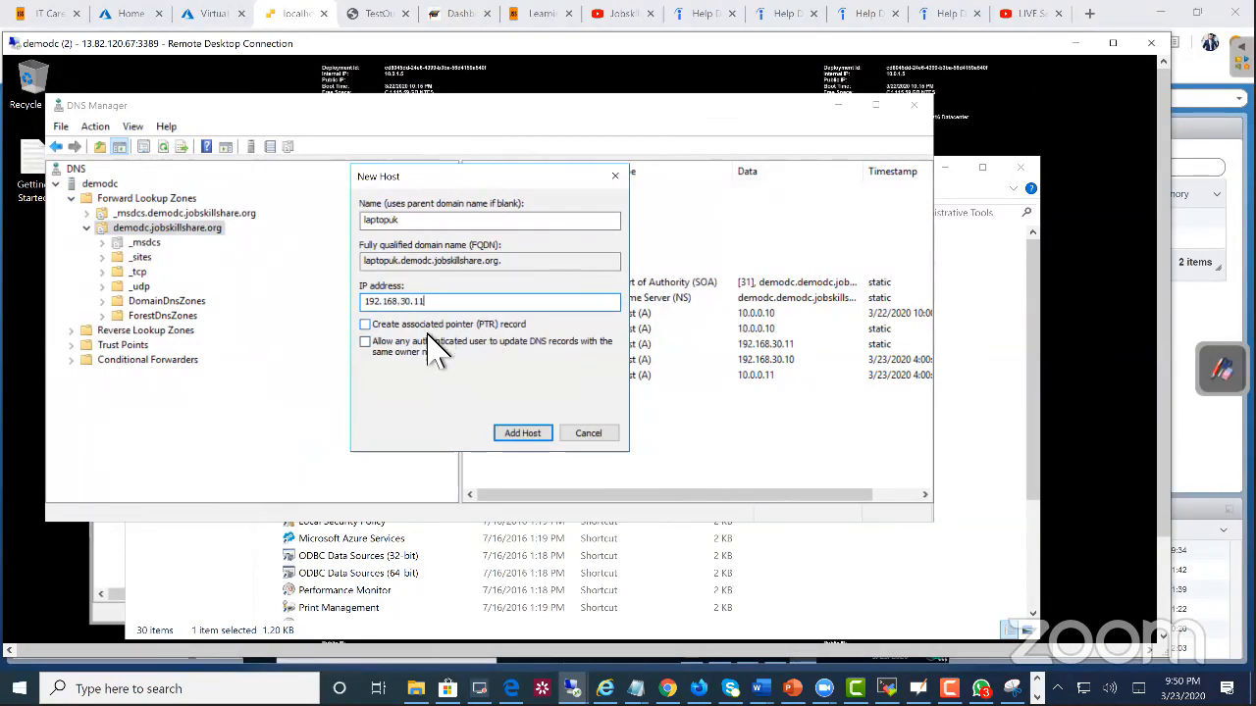
left_click(435, 345)
left_click(522, 433)
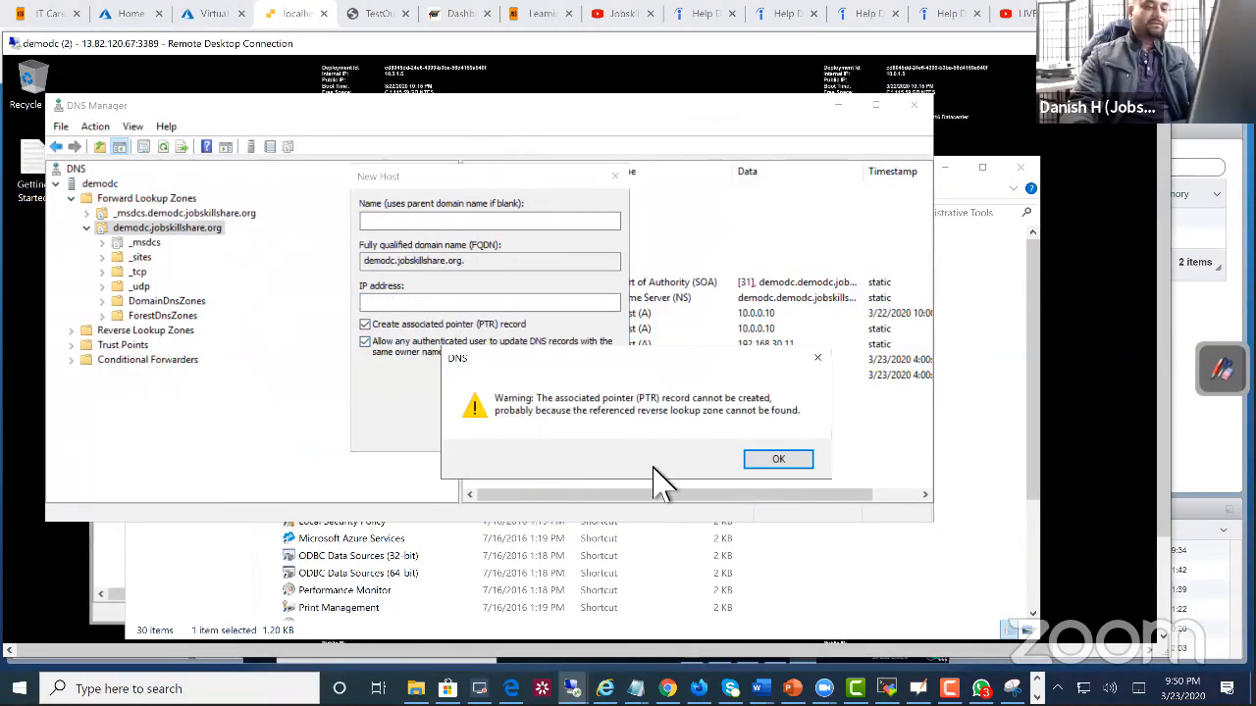
left_click(760, 461)
left_click(583, 436)
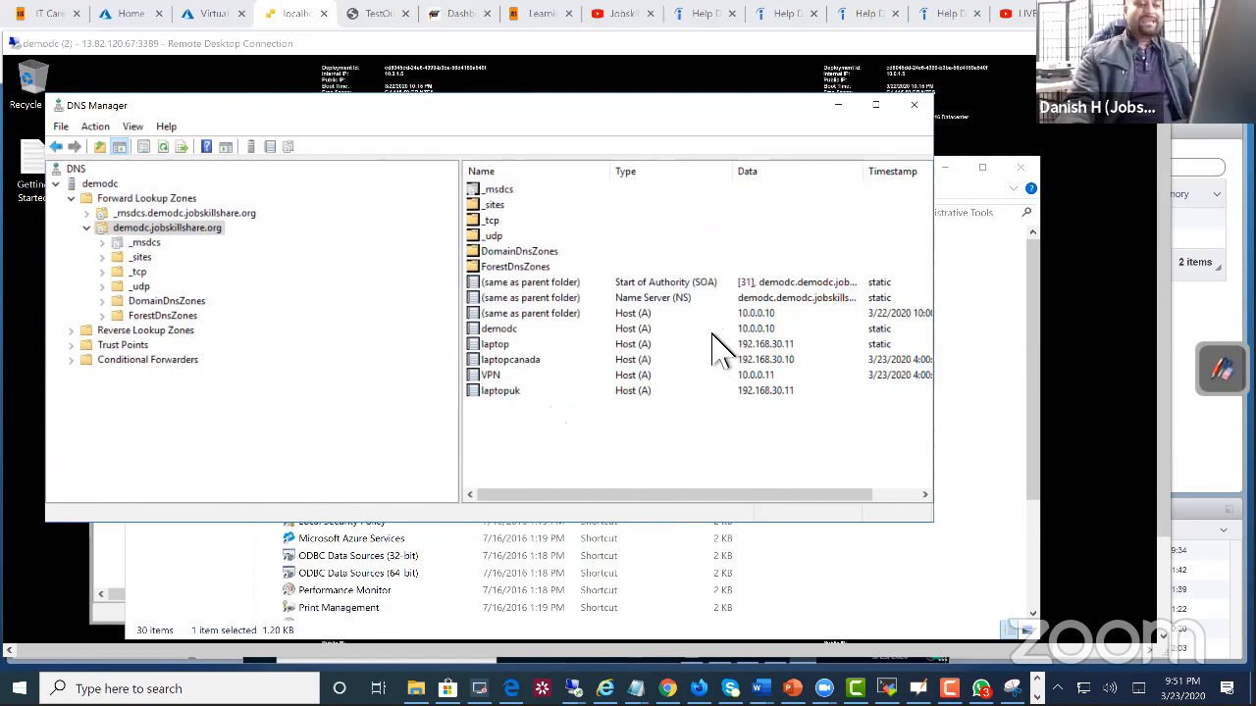
left_click(570, 392)
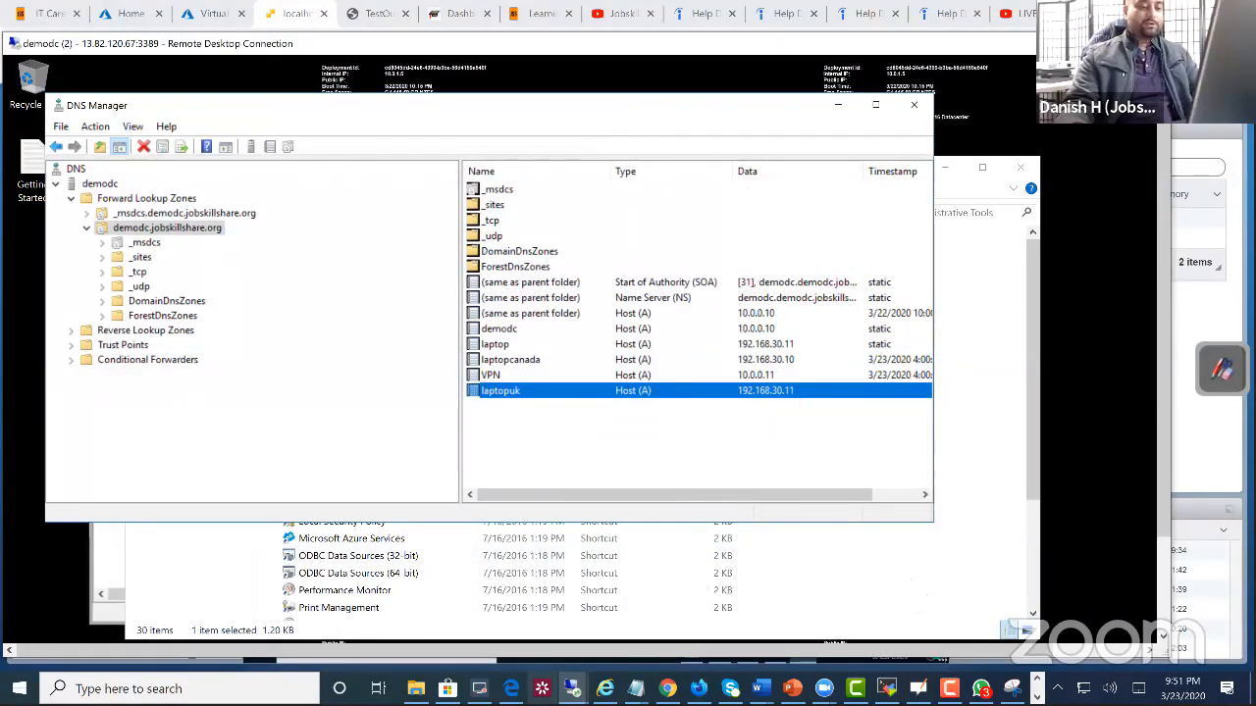
Step: Switch back to the laptopuk console in Chrome and bring up the computer name and domain change settings from the System window
left_click(667, 689)
left_click(493, 462)
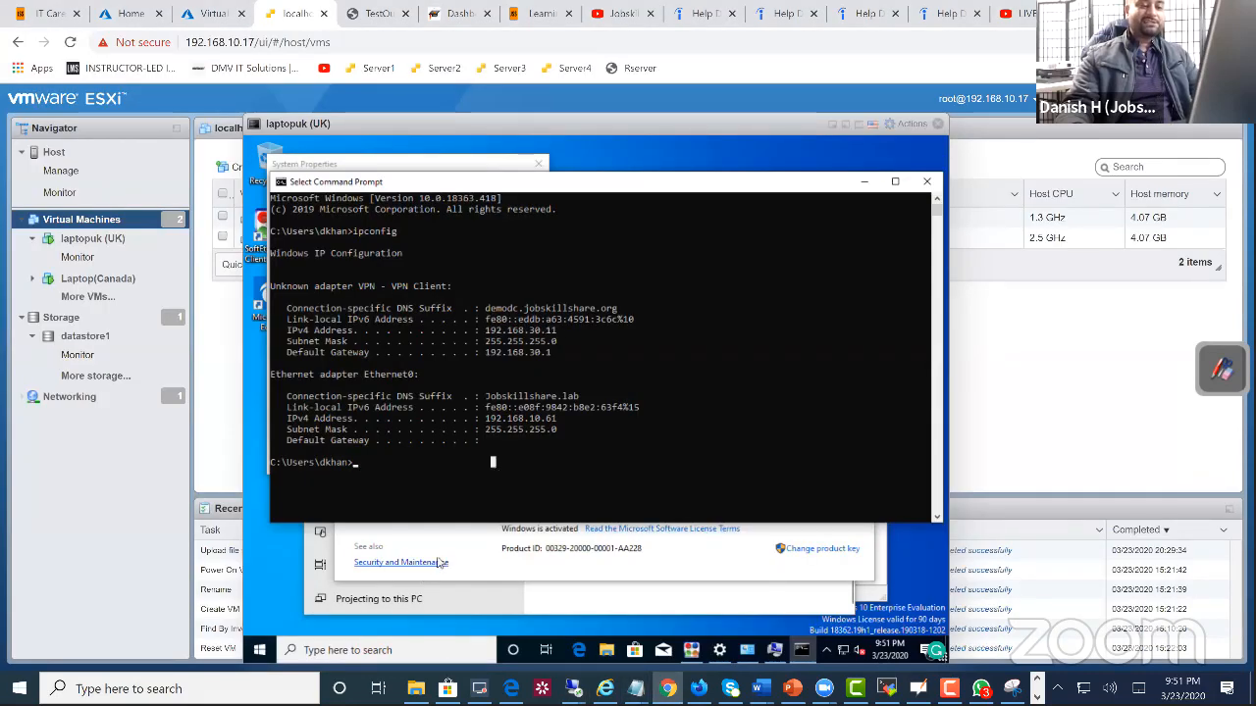
left_click(471, 554)
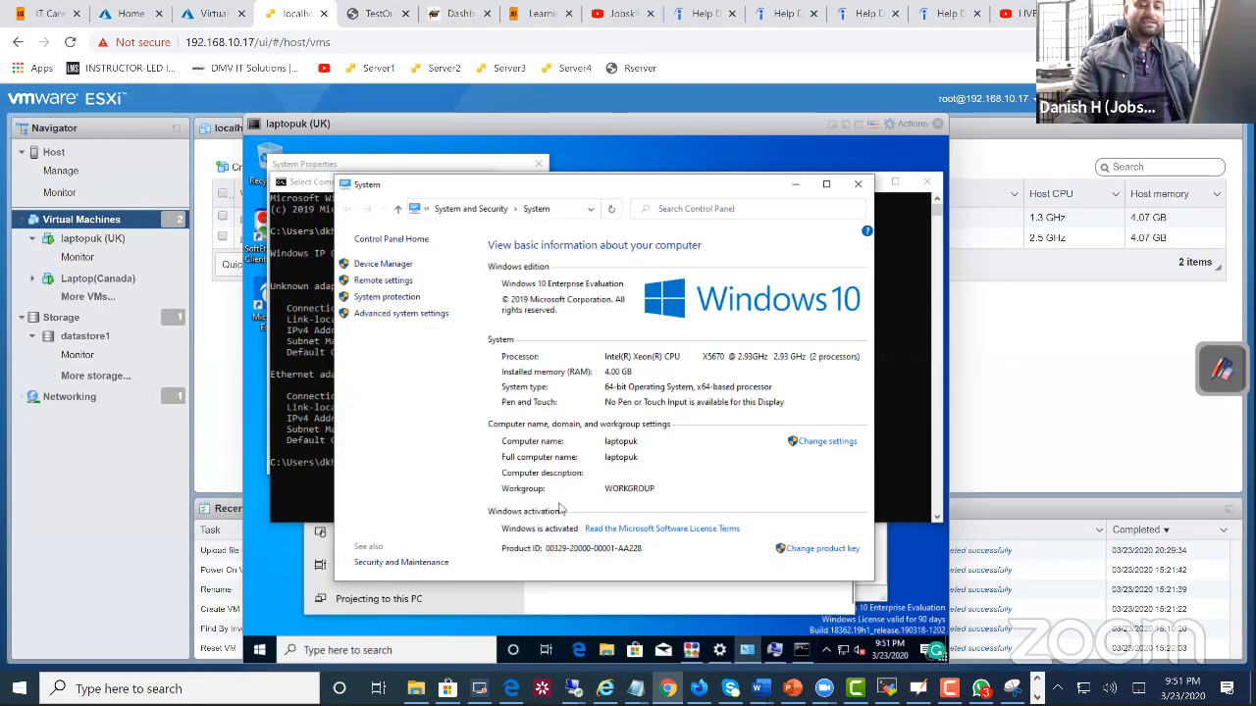
left_click(843, 442)
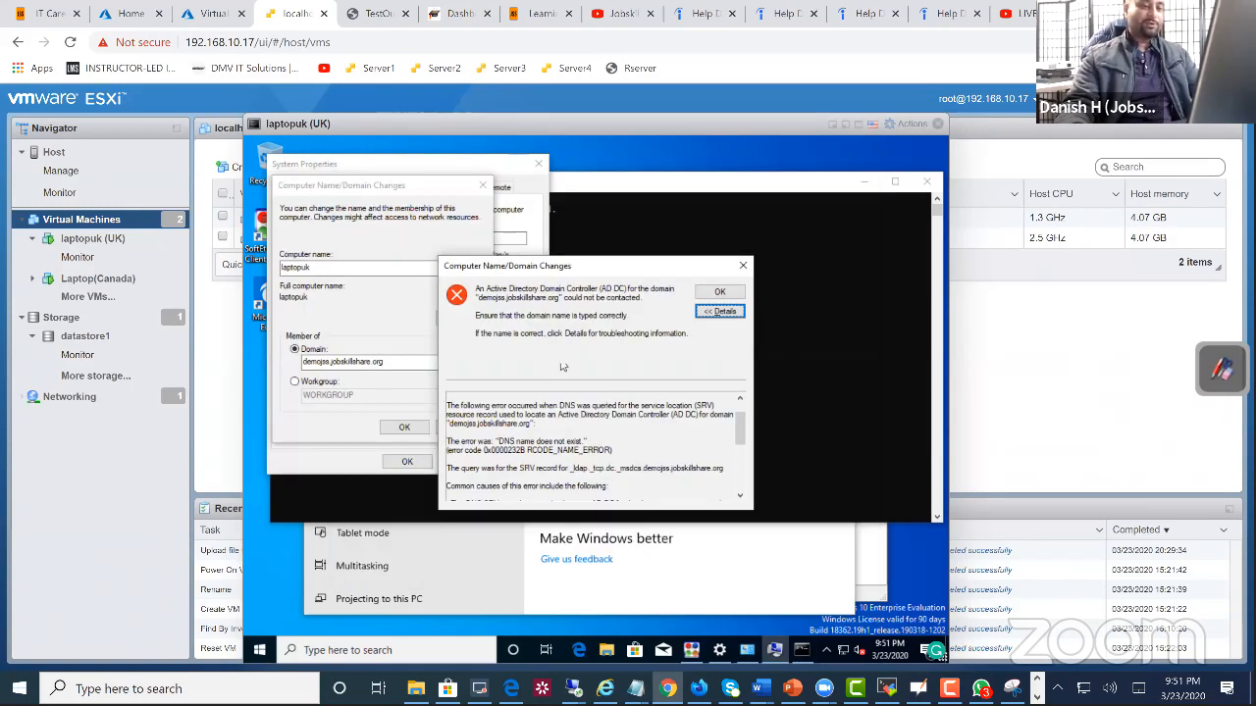
Step: Dismiss the domain join error dialog and bring up laptopuk's System About page
left_click(743, 266)
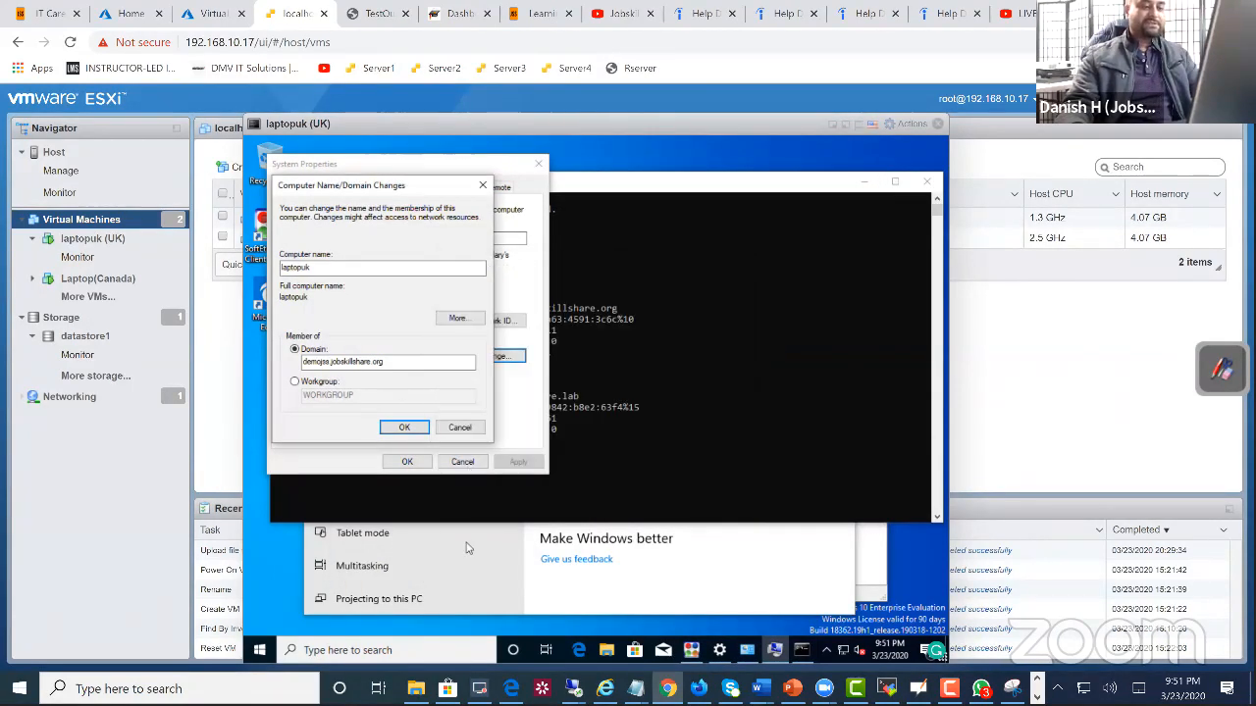
left_click(517, 593)
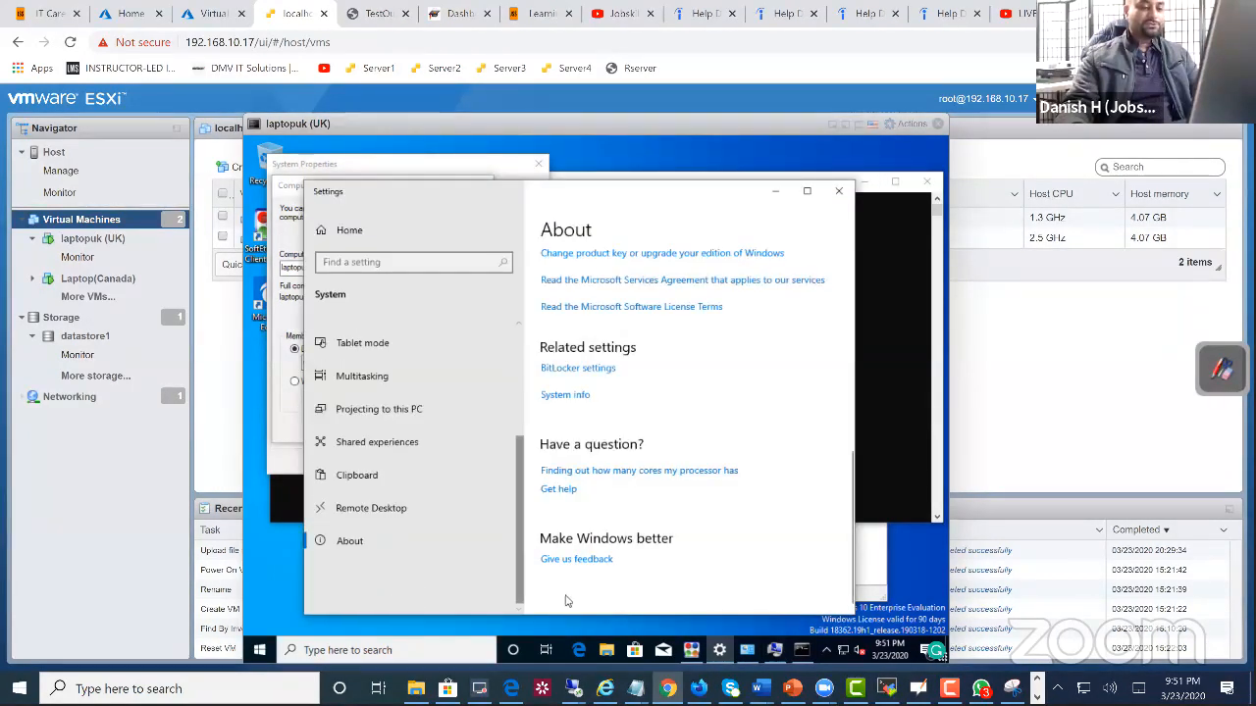
left_click(257, 645)
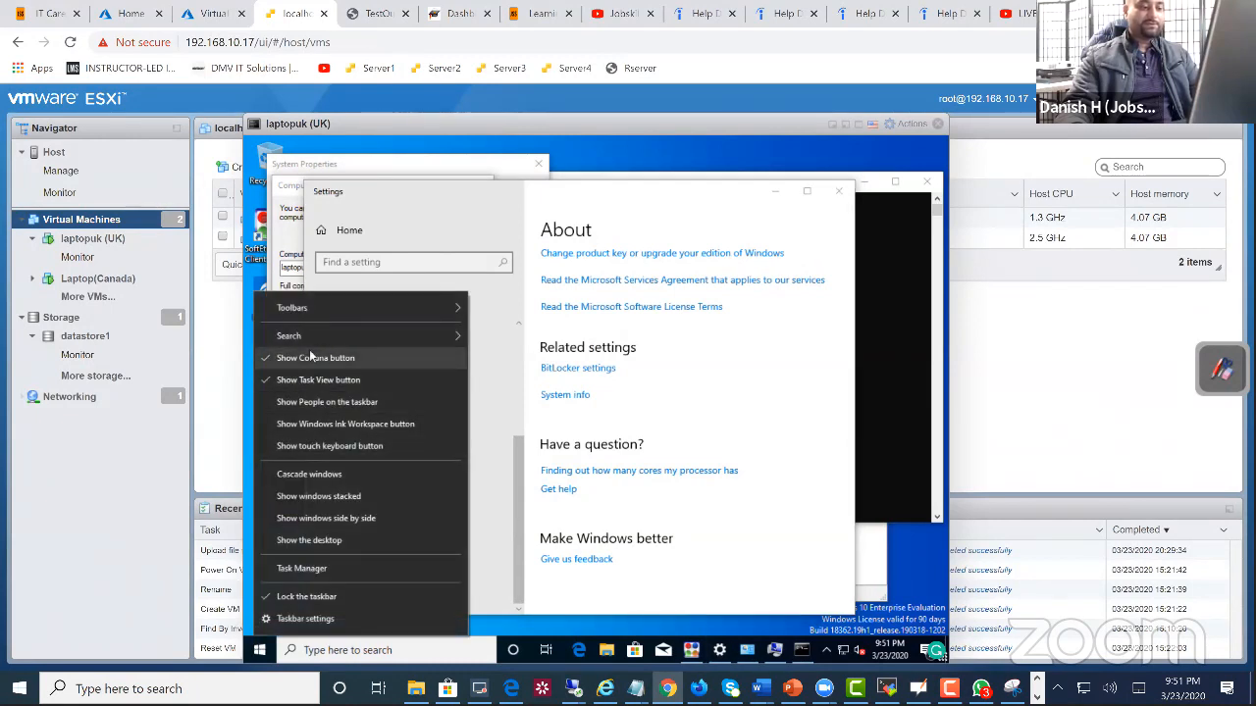
right_click(265, 651)
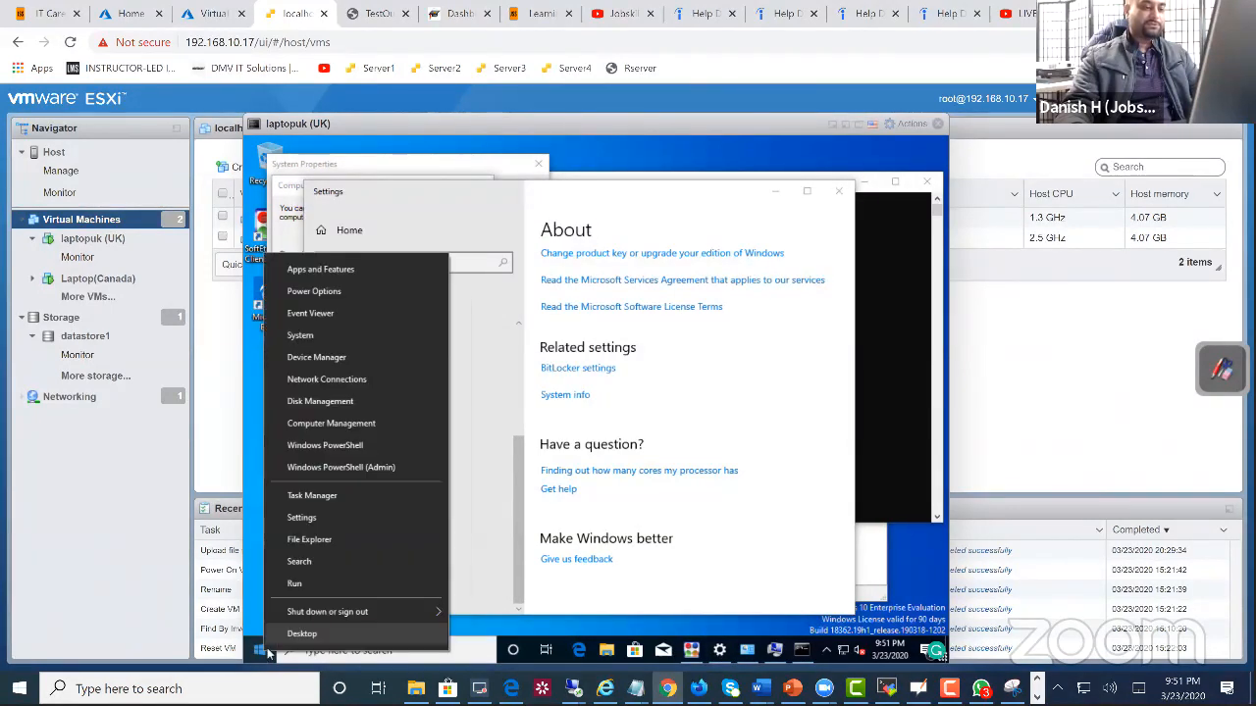
left_click(300, 335)
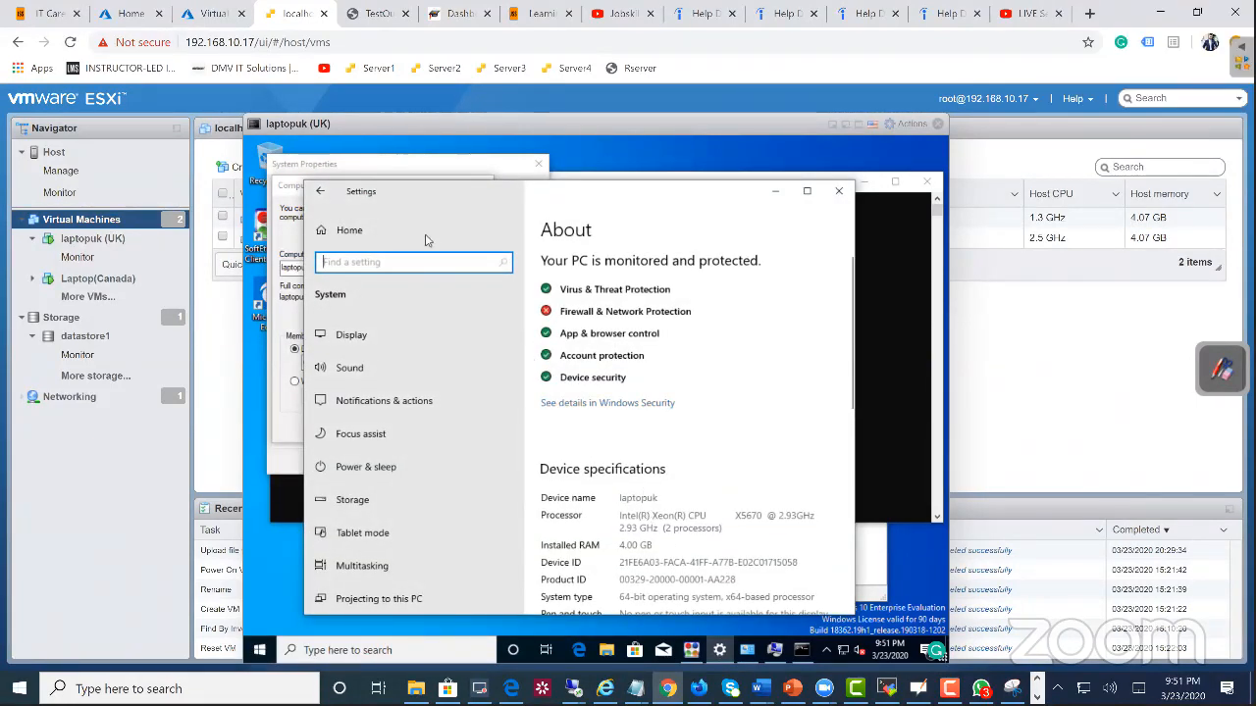
Step: Try to join laptopuk to the demojss.jobskillshare.org domain, and examine the troubleshooting details before dismissing them
left_click(297, 186)
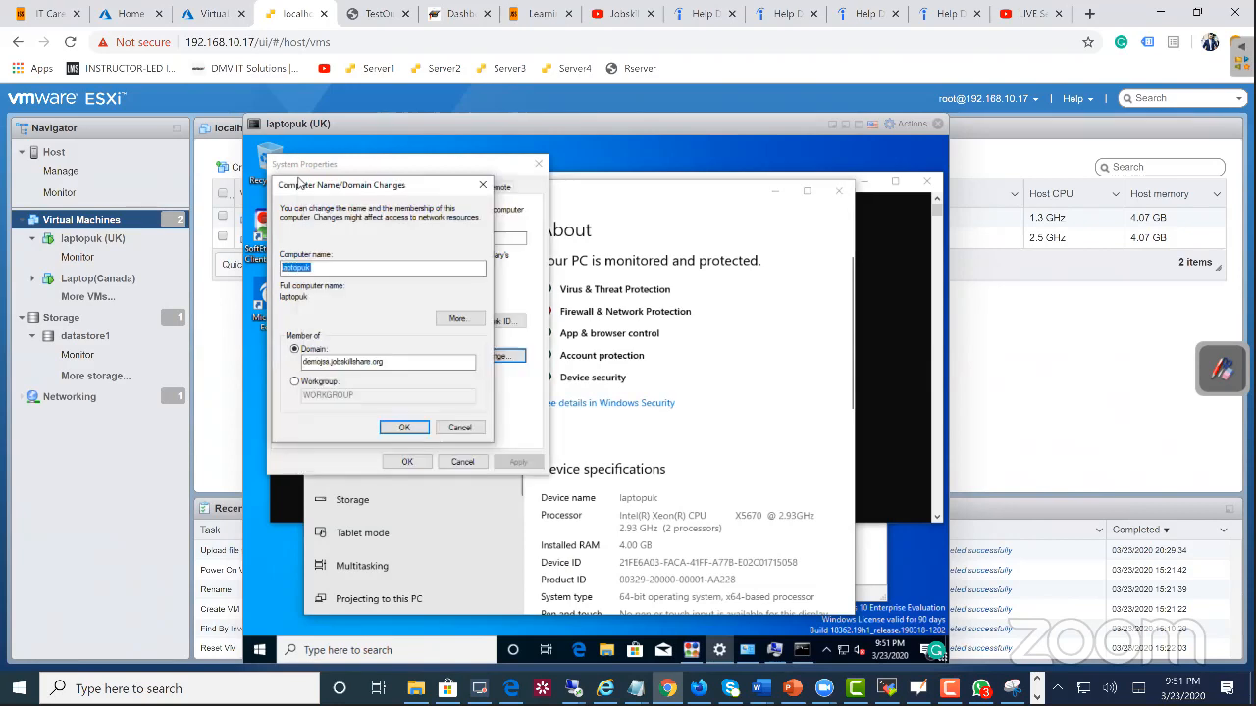
left_click(404, 427)
left_click(717, 310)
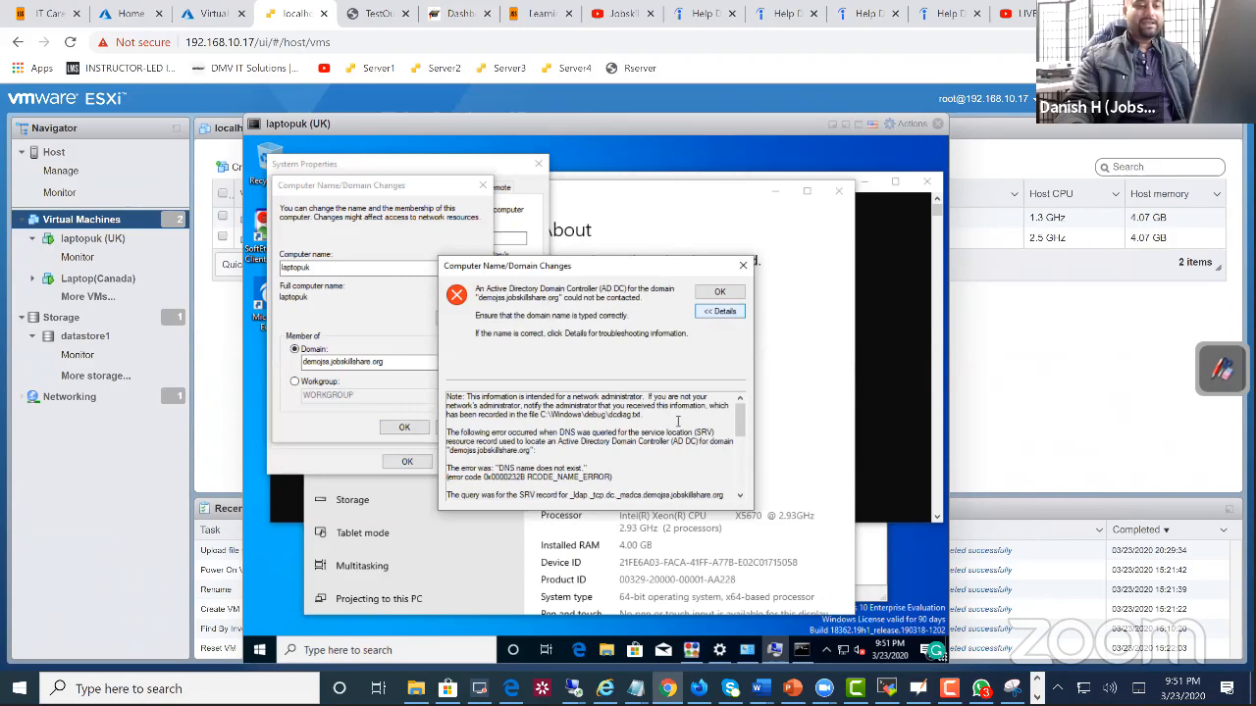
left_click_drag(643, 479, 498, 424)
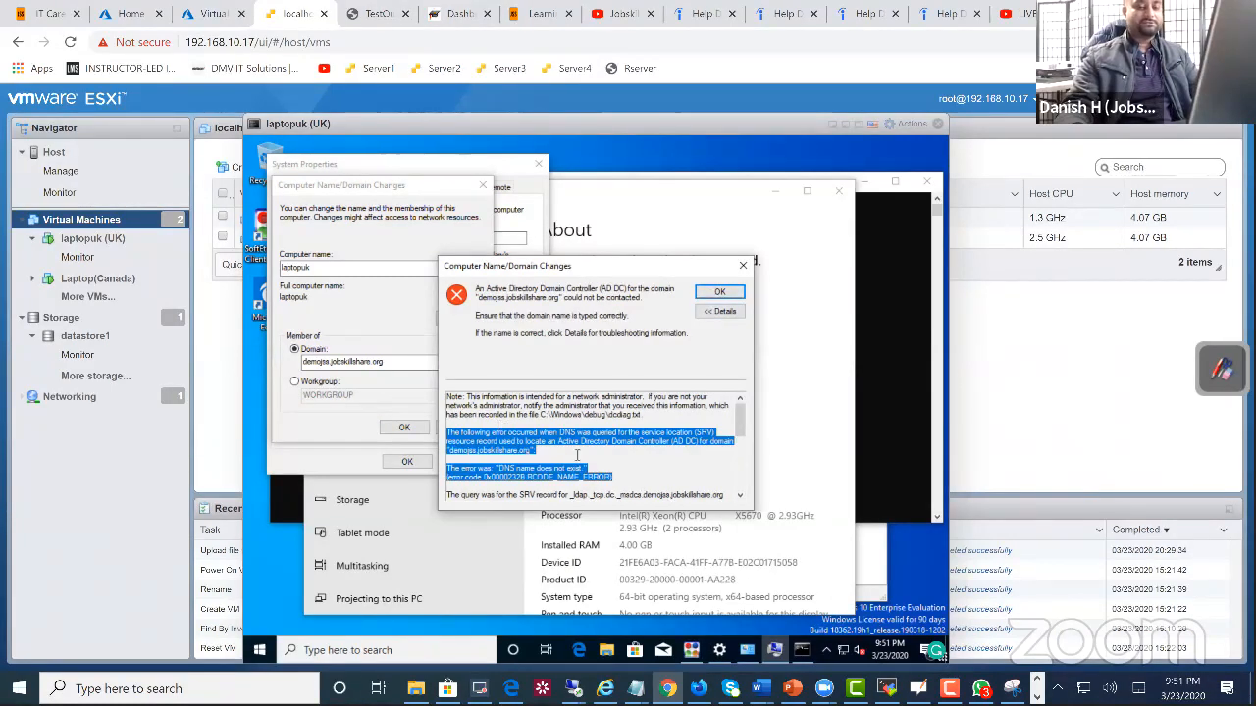
left_click(647, 442)
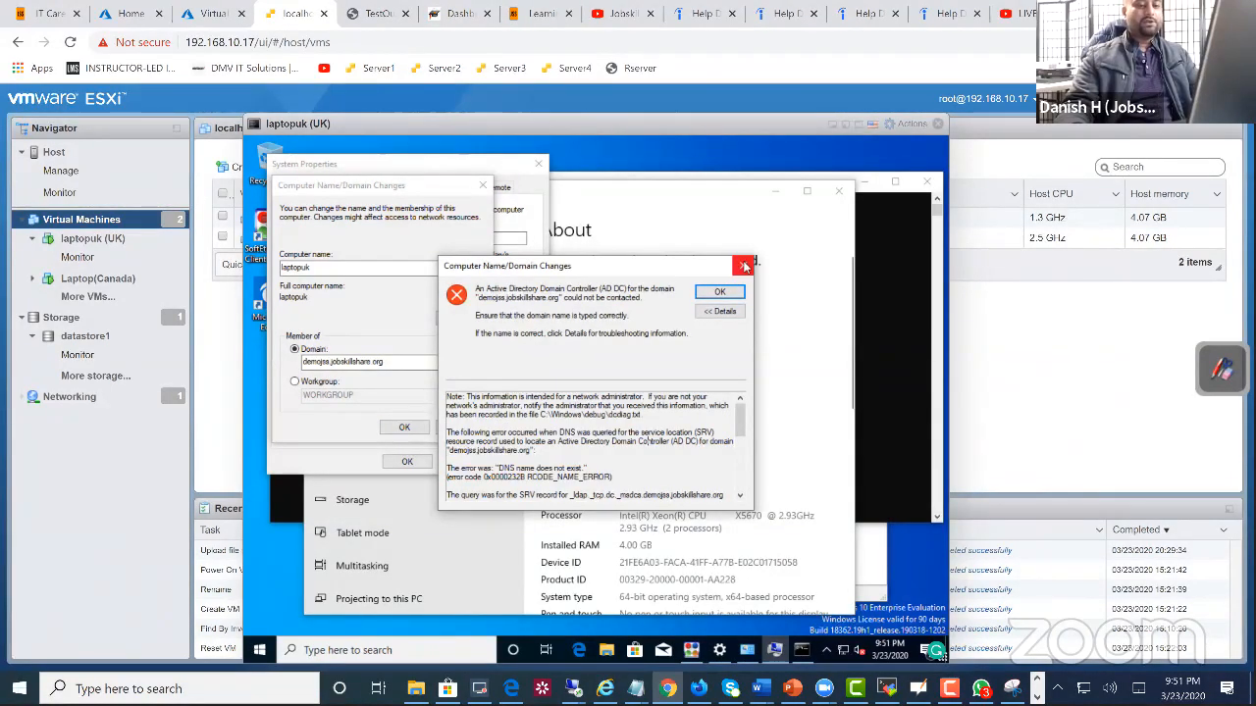
left_click(745, 266)
Step: Open the IPv4 properties of the VPN - VPN Client adapter and enable manually specified DNS server addresses
right_click(845, 652)
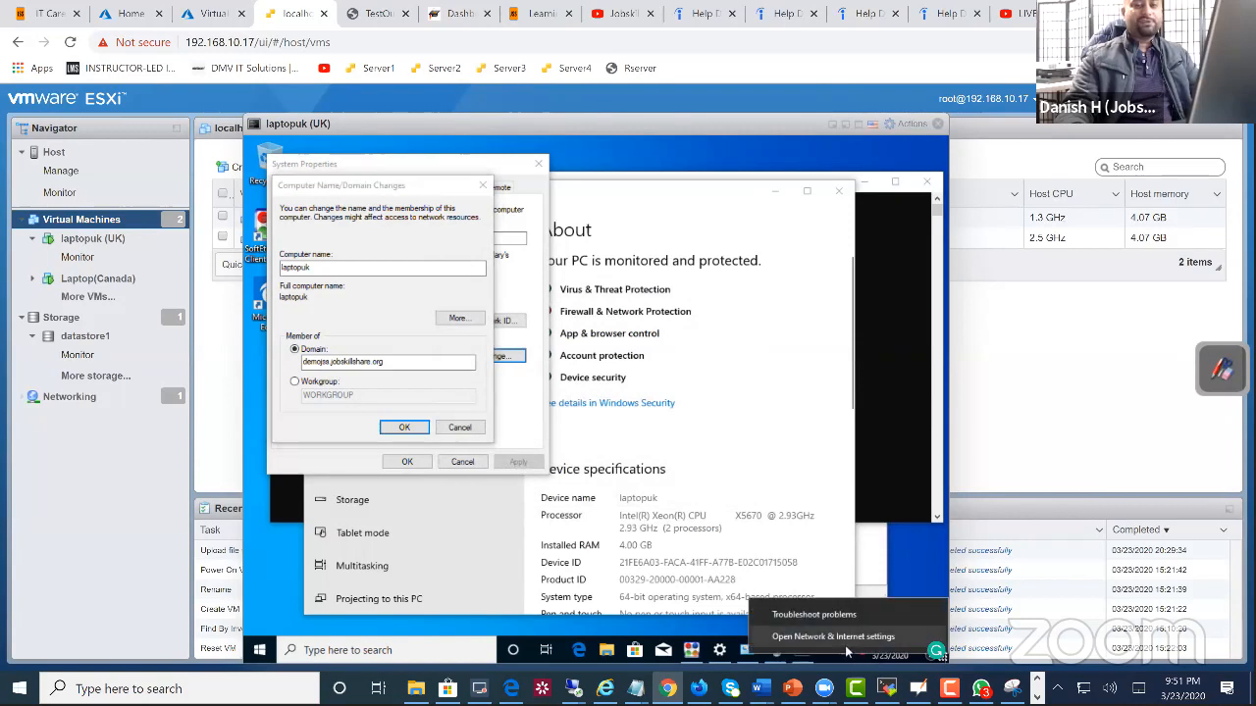
left_click(845, 646)
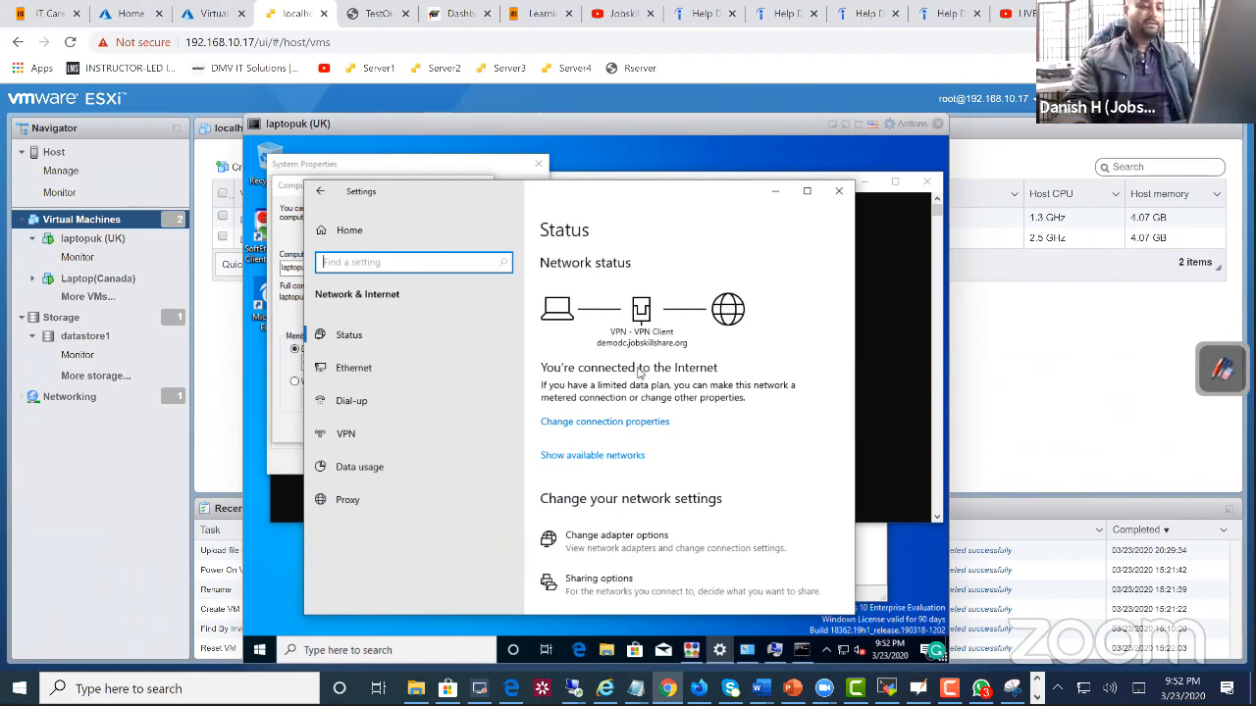
left_click(365, 373)
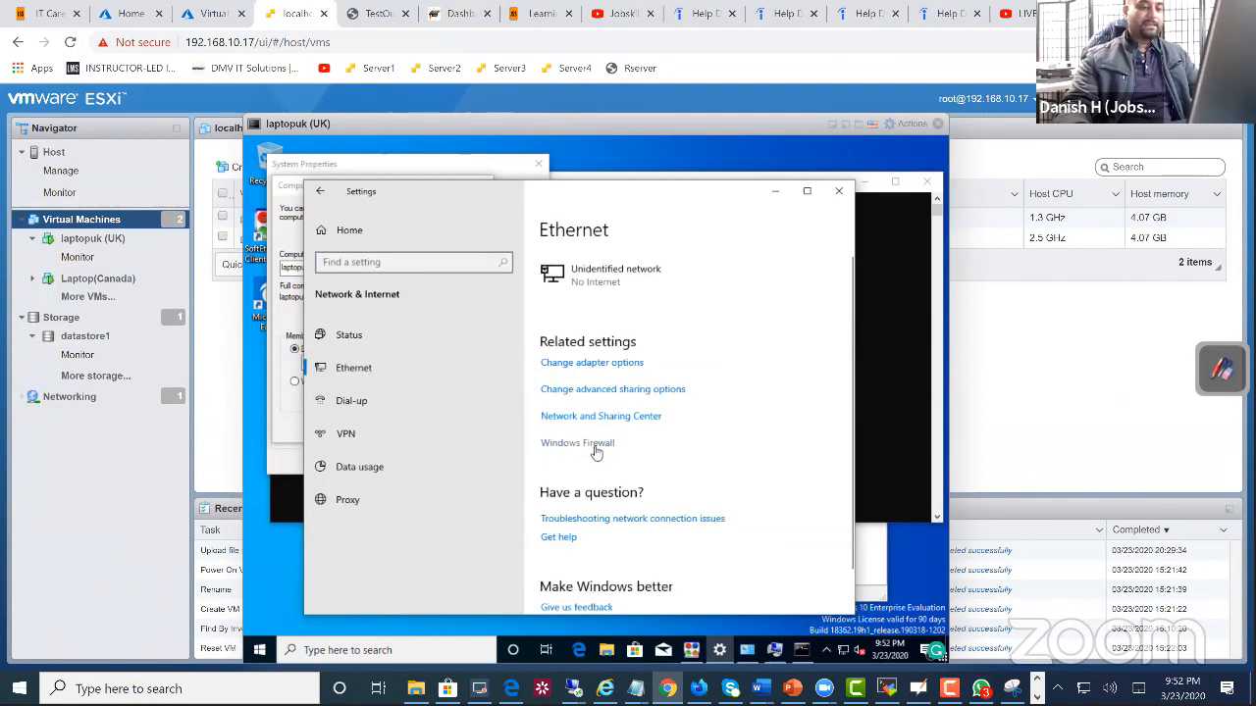
left_click(582, 363)
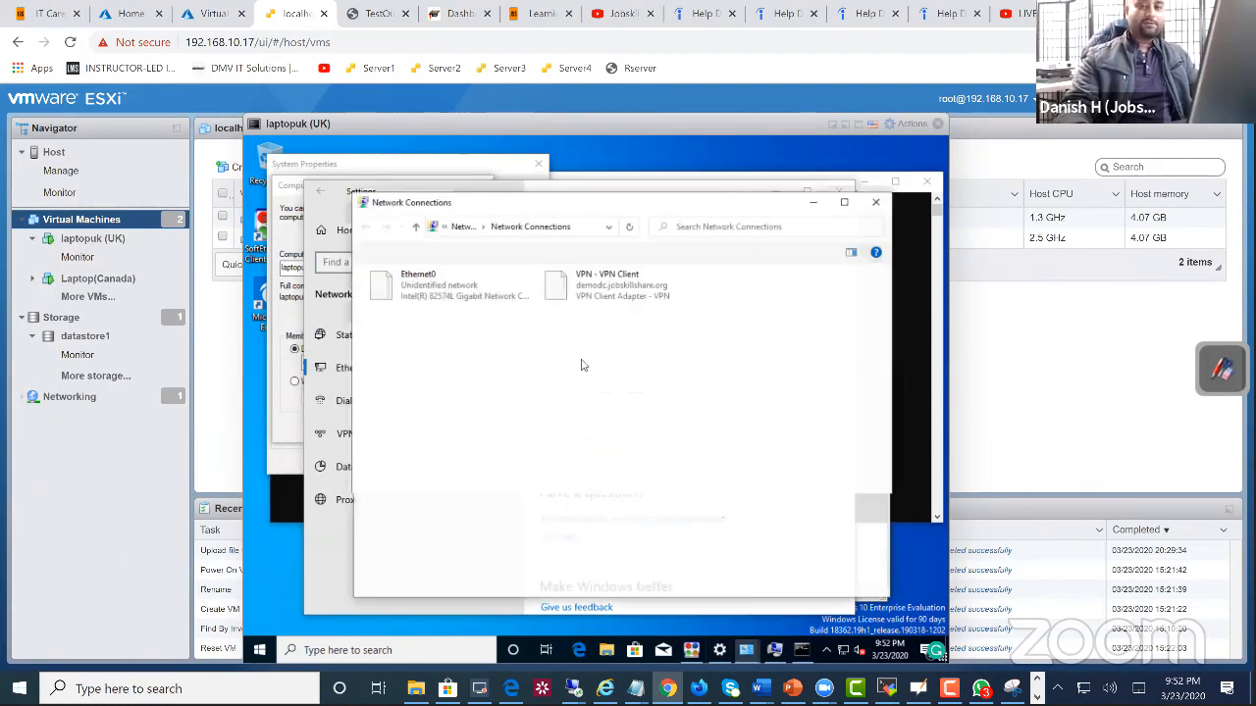
left_click(579, 281)
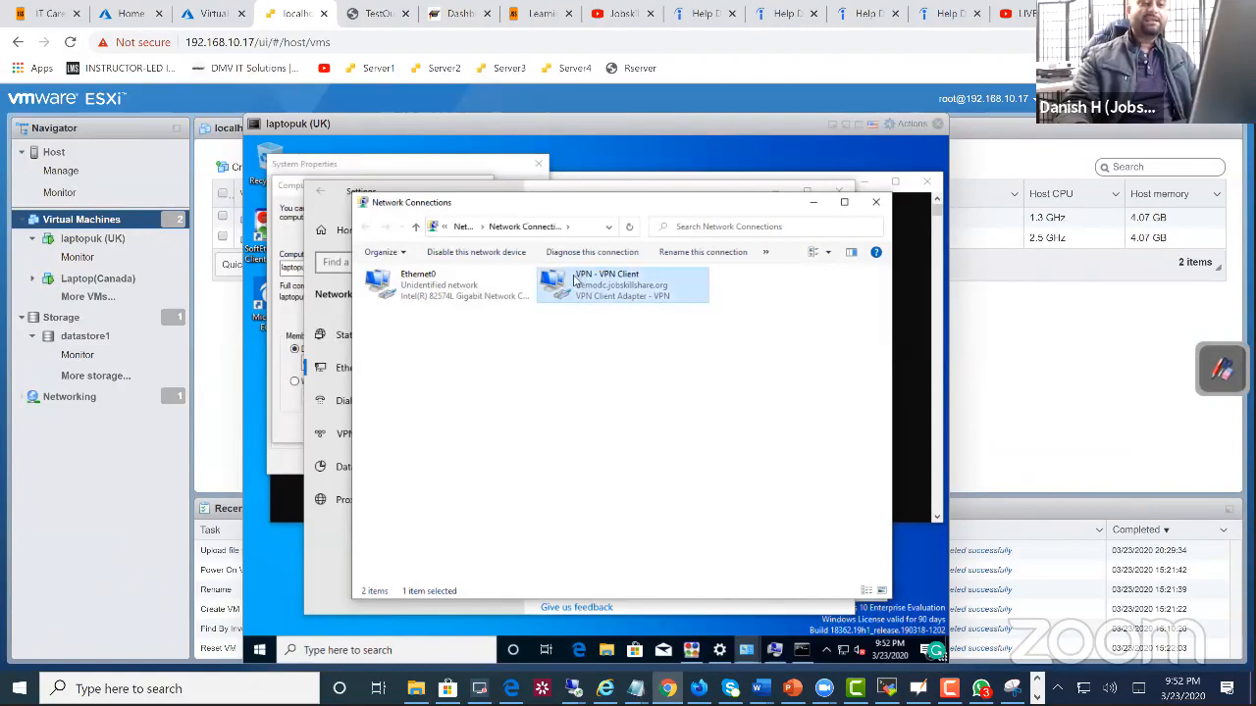
right_click(573, 281)
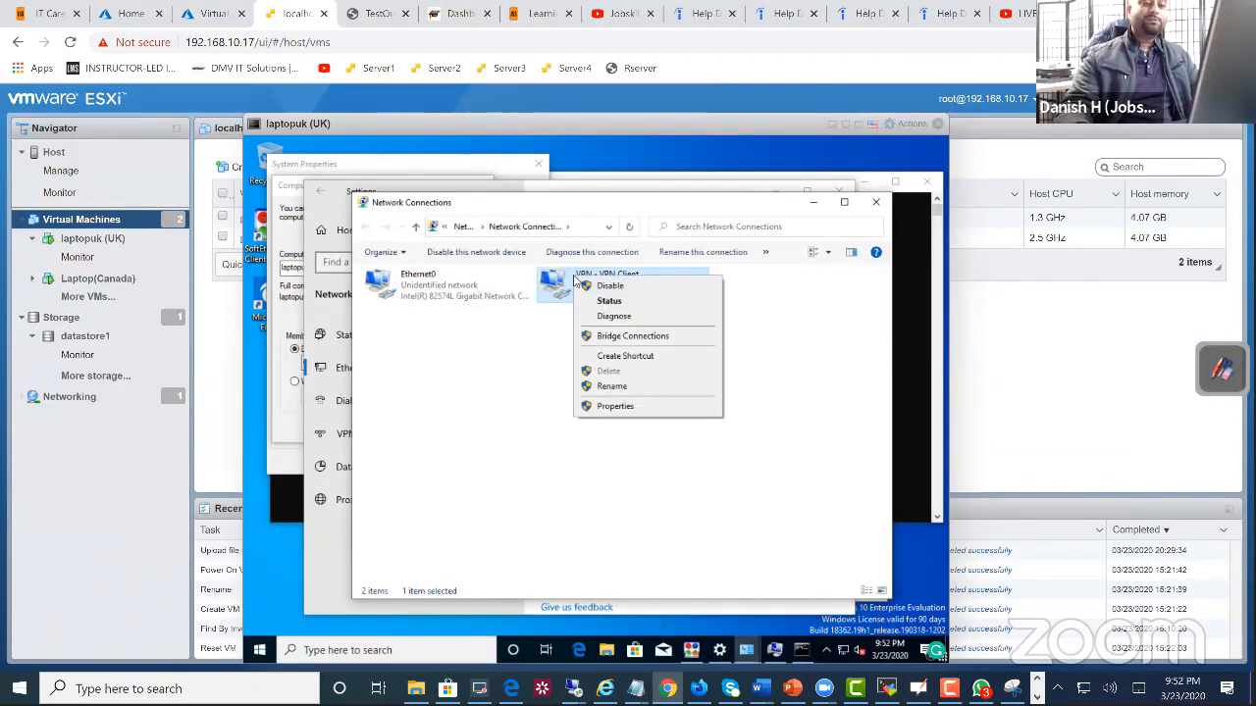
left_click(628, 406)
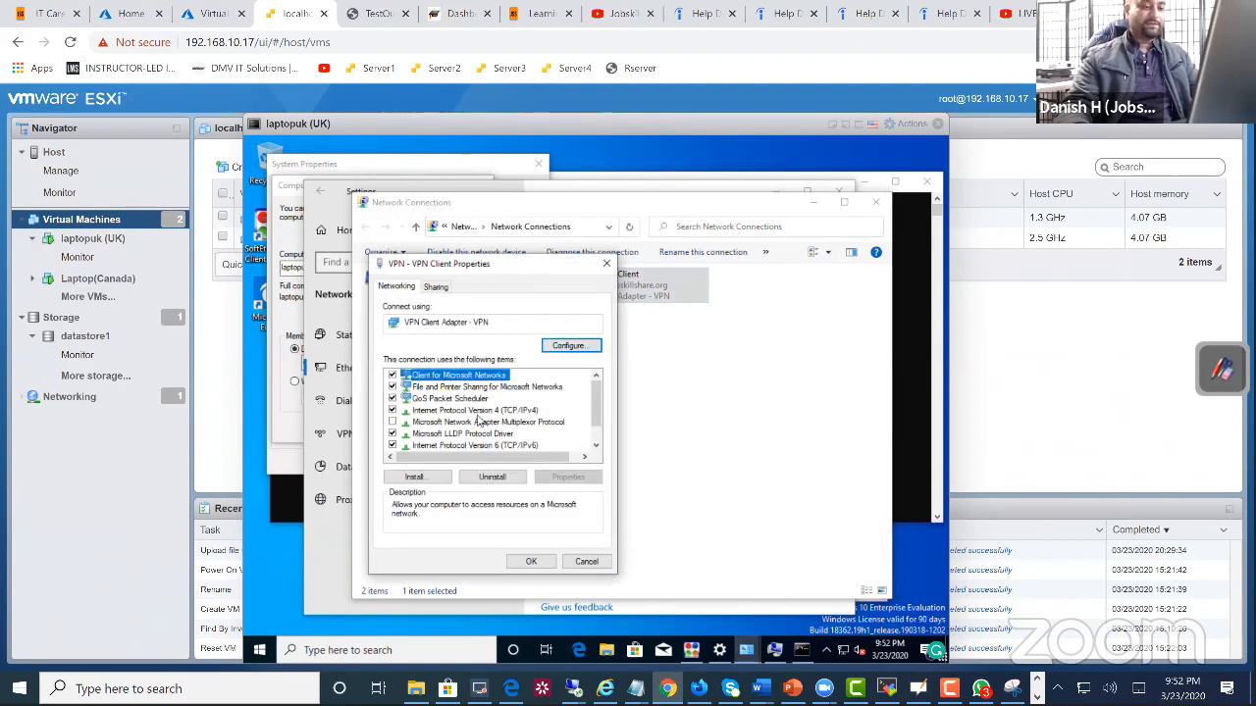
left_click(478, 410)
left_click(570, 478)
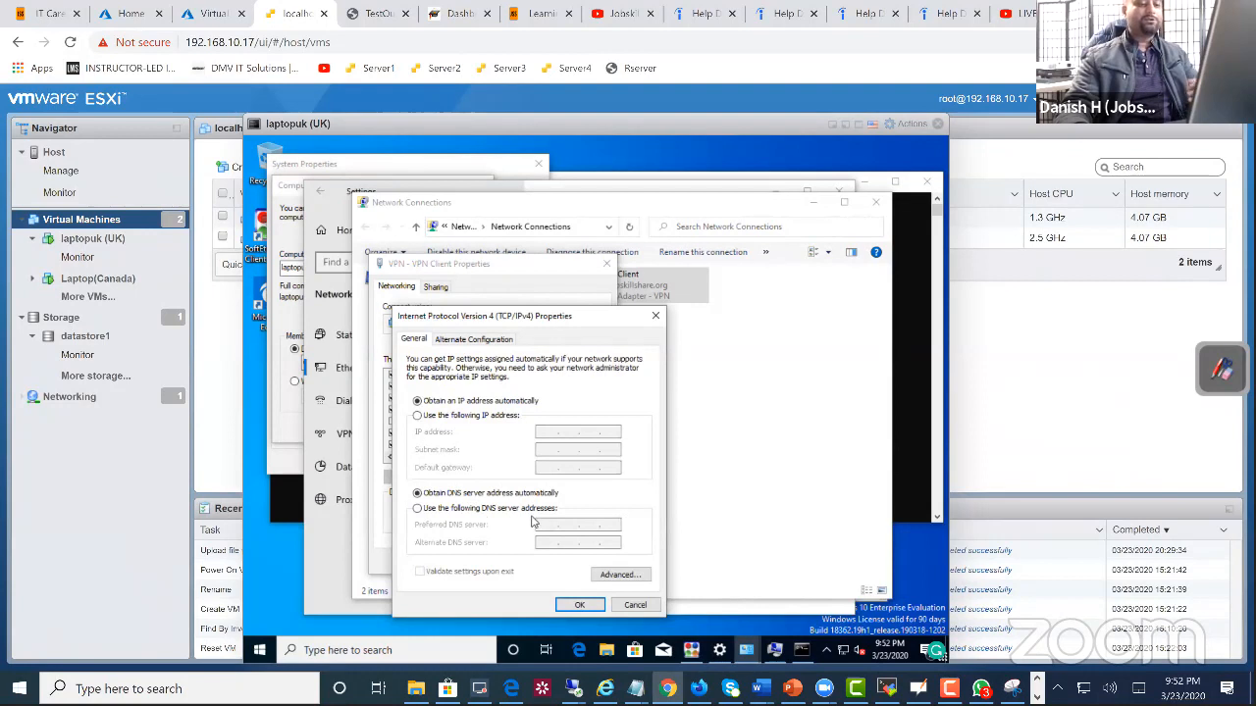
left_click(530, 510)
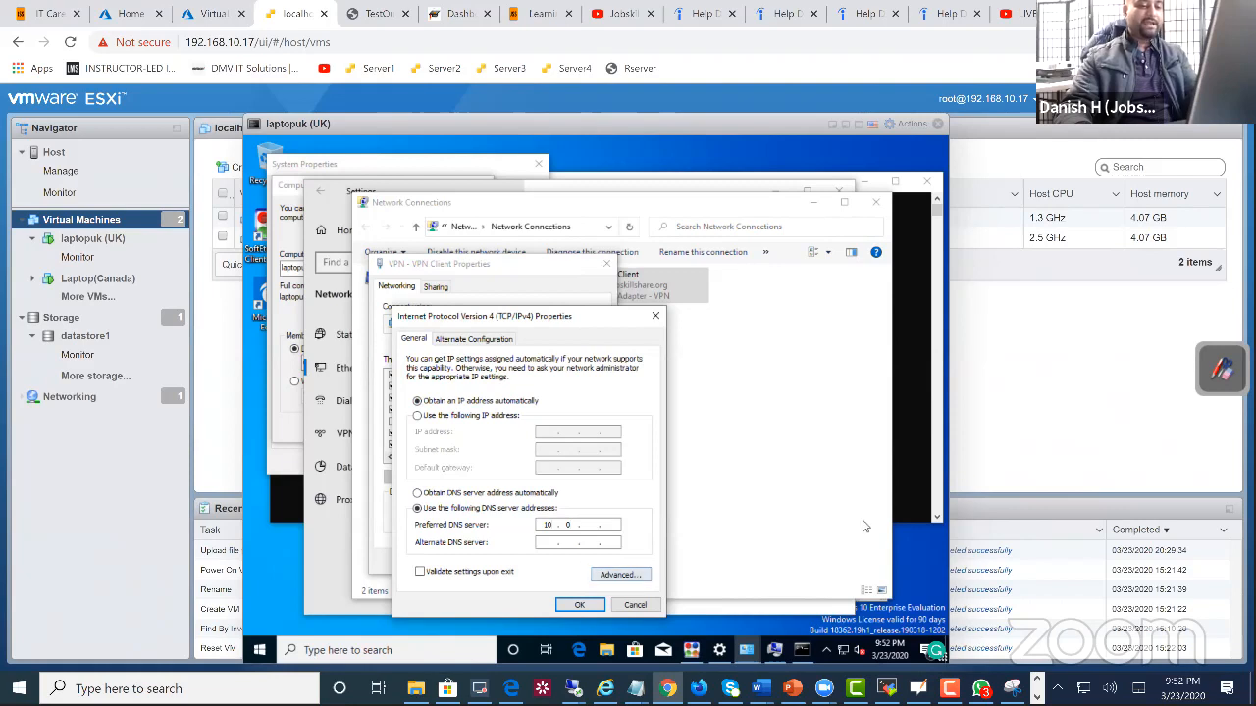
Step: Ping demodc from the already open Command Prompt to find its IP address
left_click(928, 465)
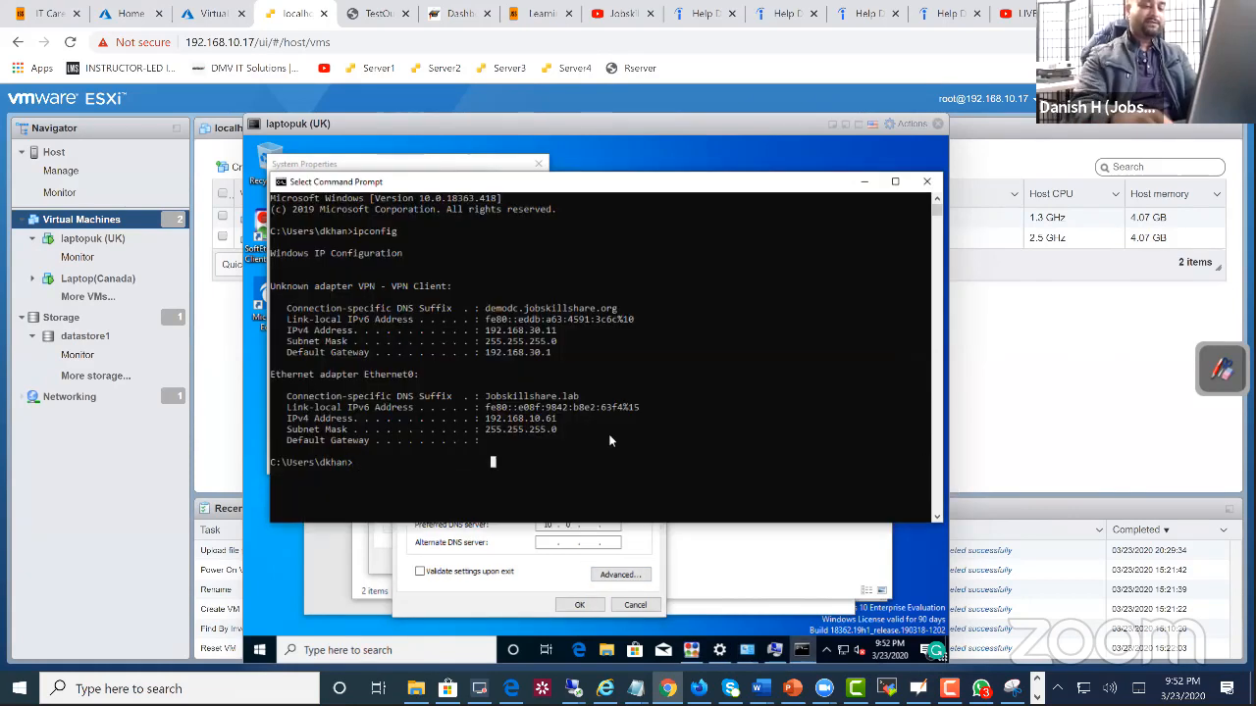
type("ping demojss")
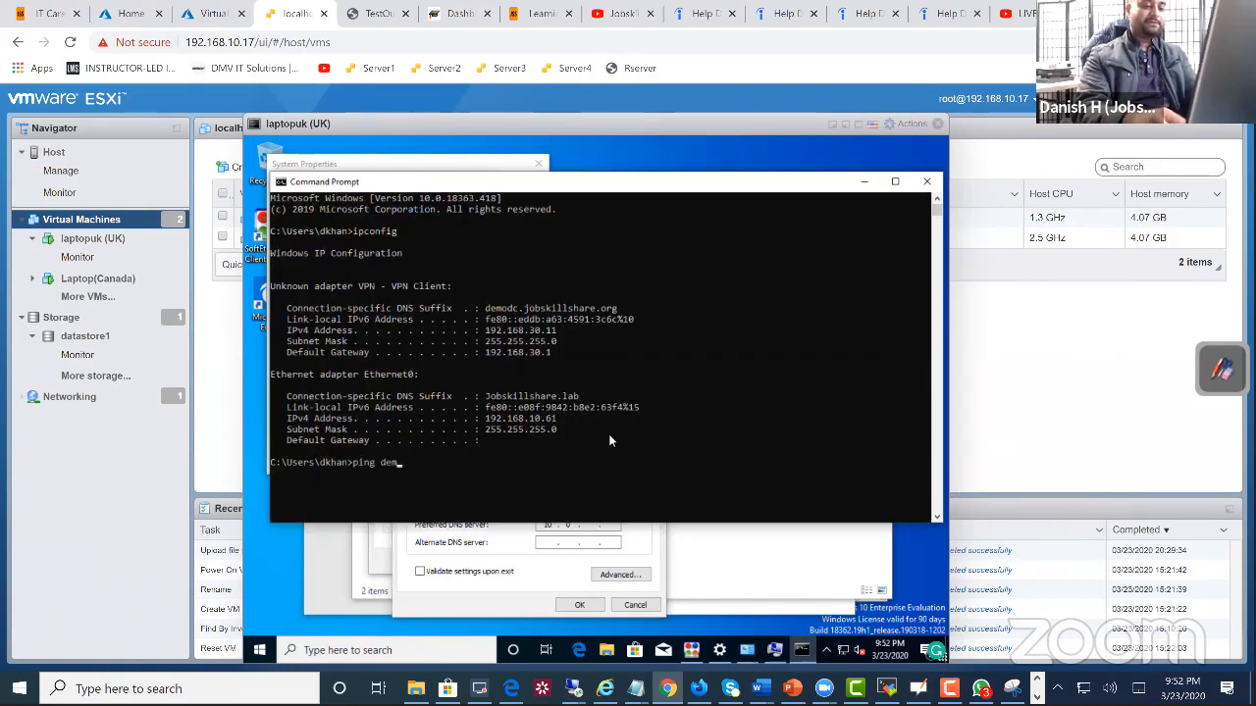
key("BackSpace")
key("BackSpace")
key("BackSpace")
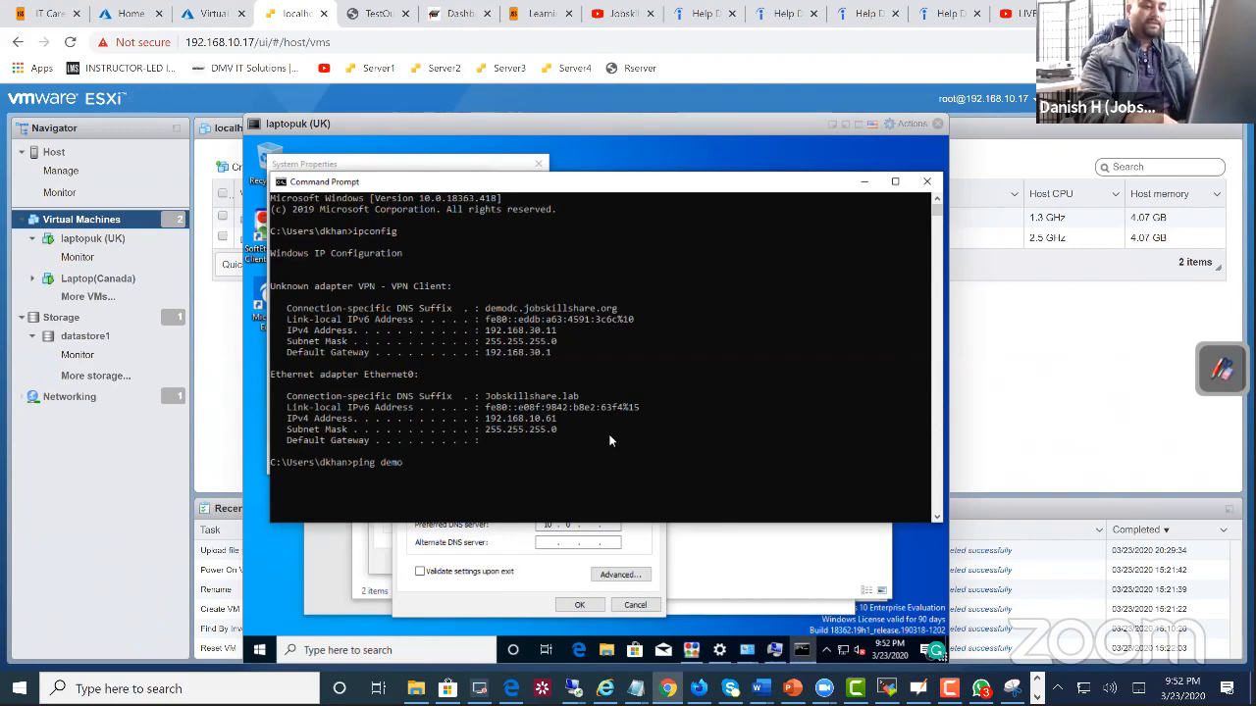
type("emodc")
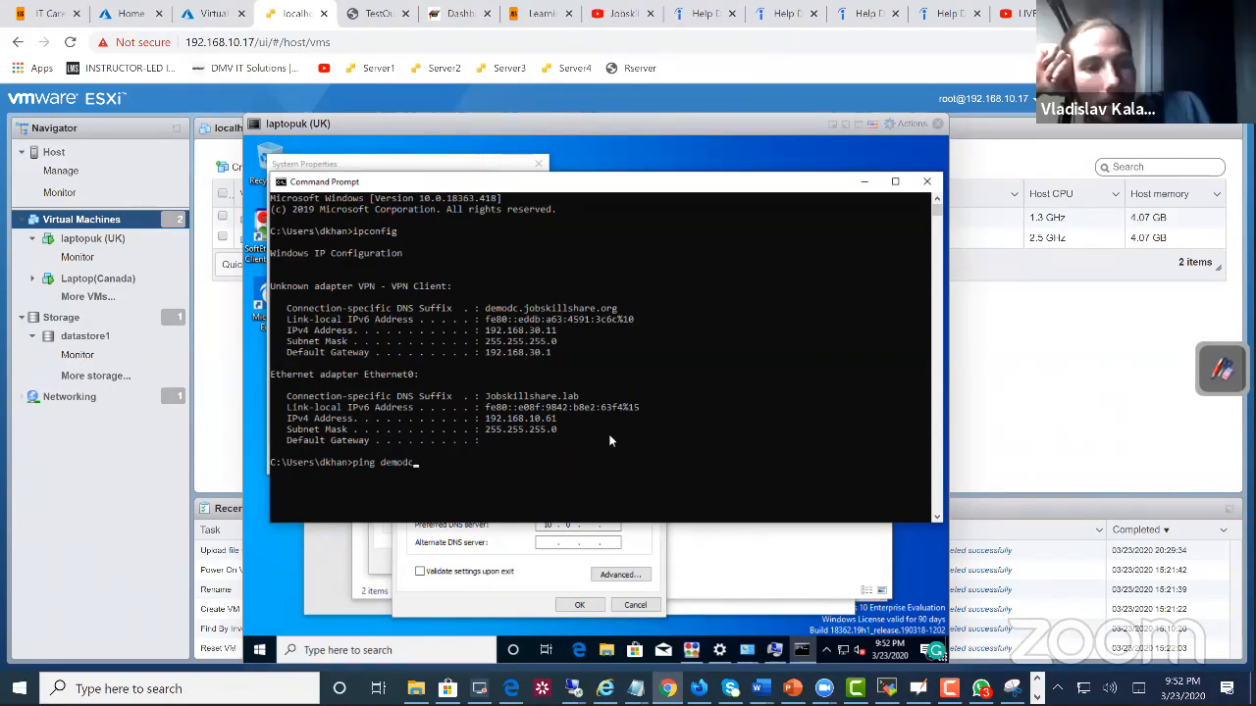
key("Return")
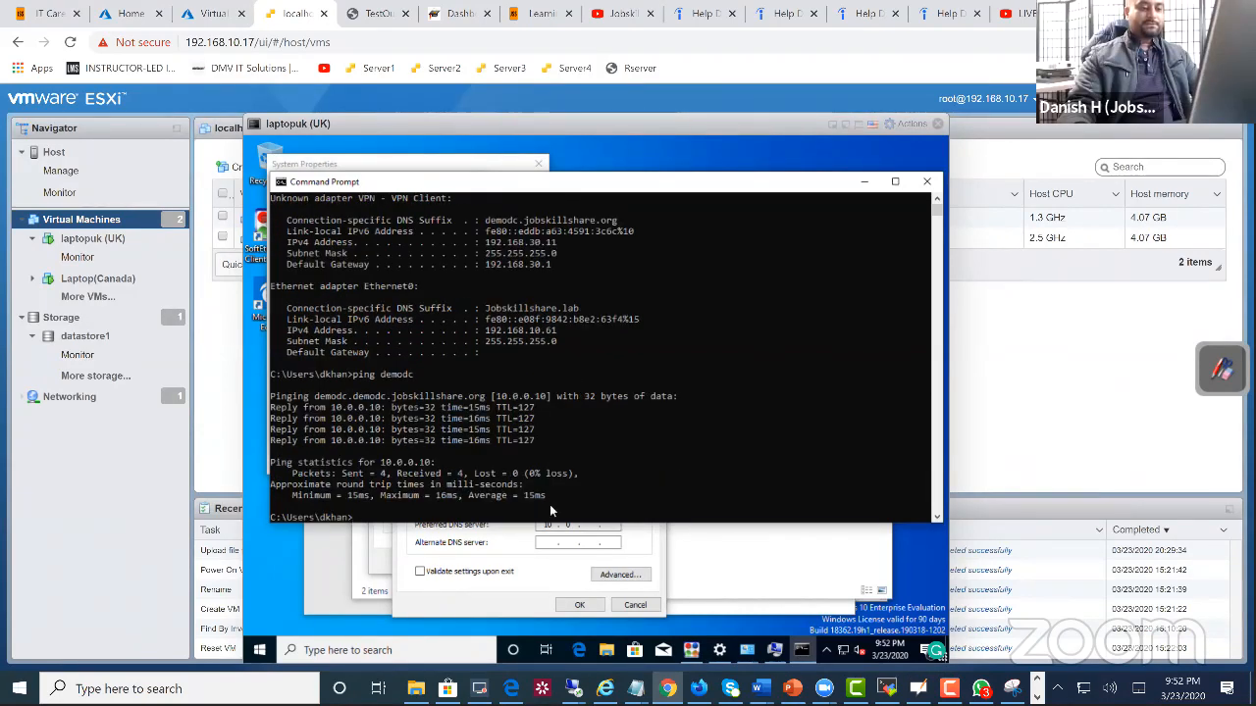
Step: Set the VPN adapter's preferred DNS server to 10.0.0.10
left_click(590, 525)
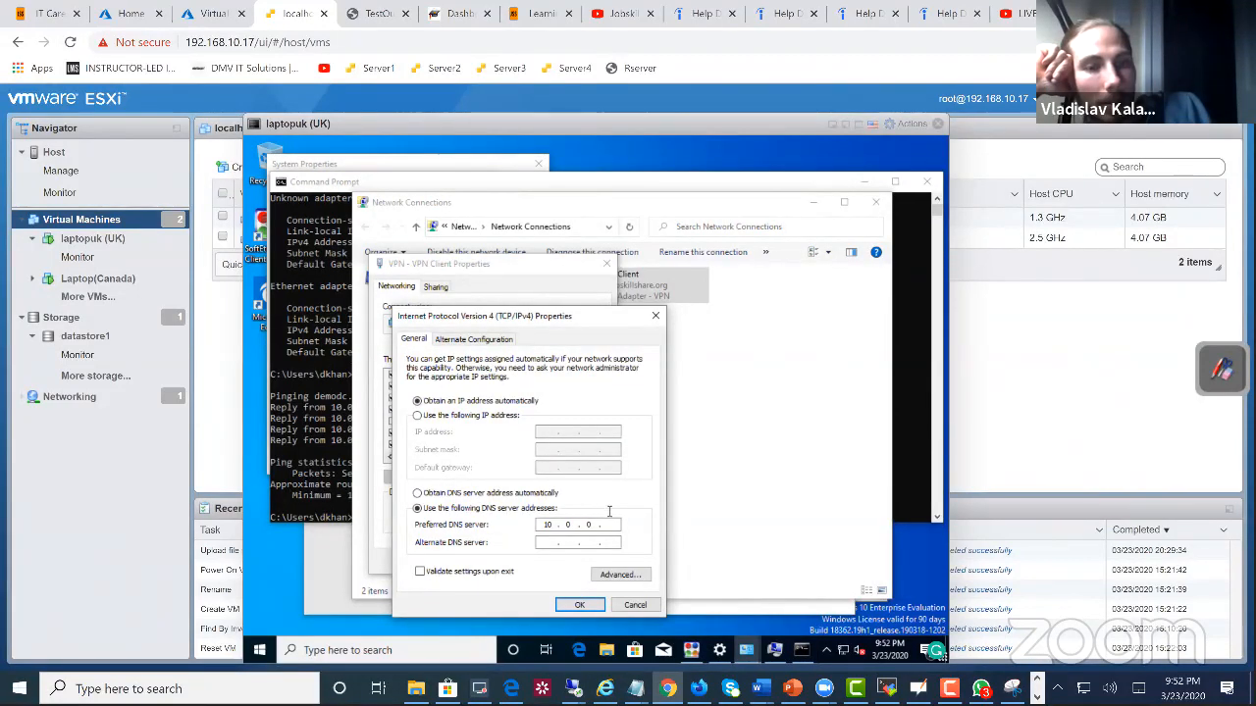
left_click(601, 527)
left_click(609, 525)
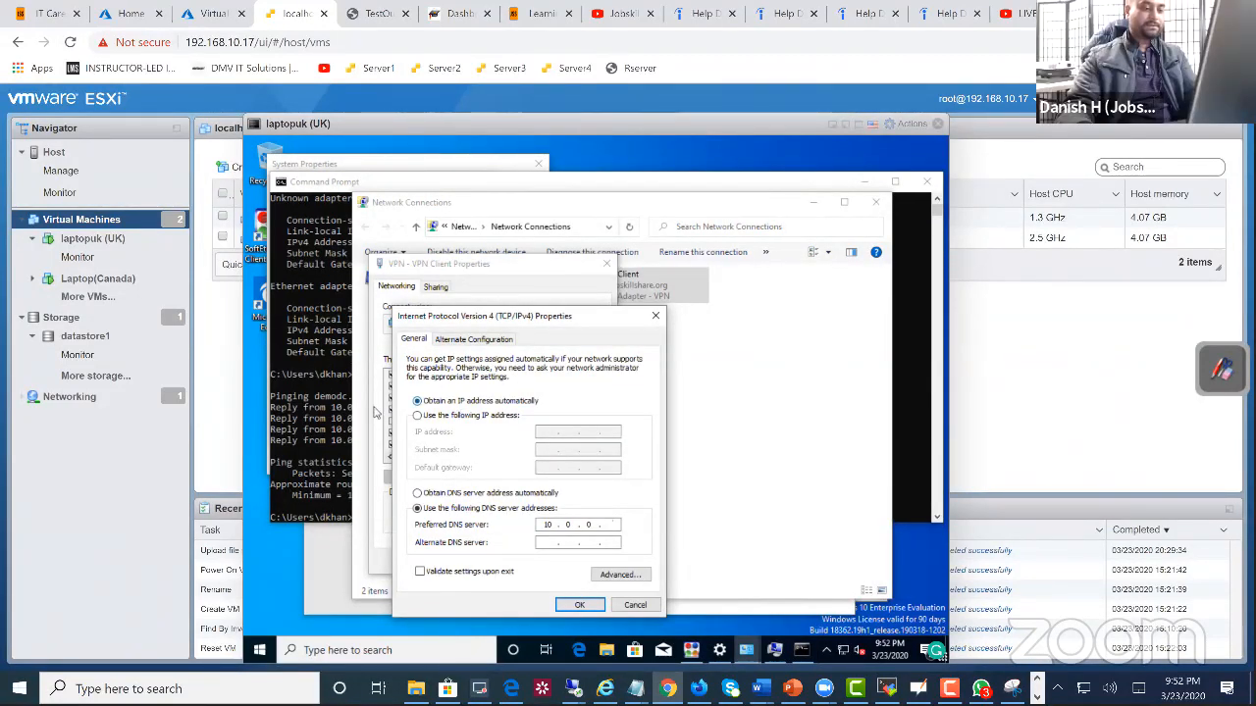
left_click(333, 419)
left_click(612, 535)
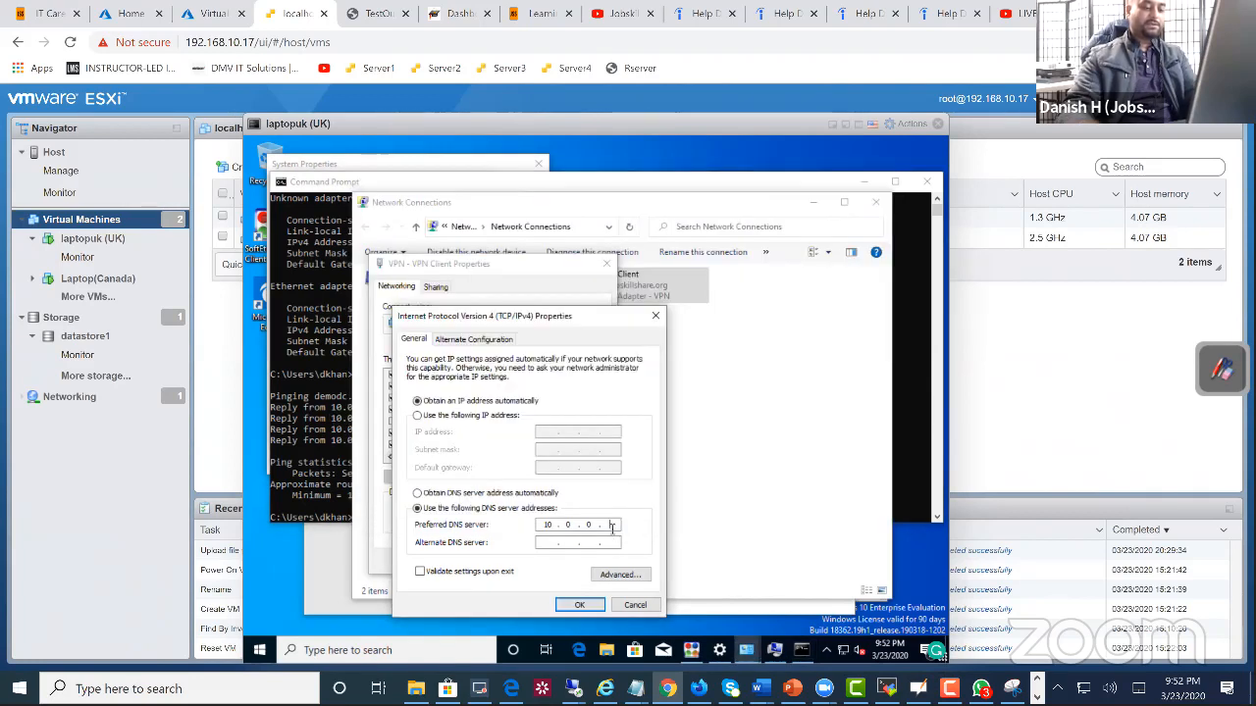
type("10")
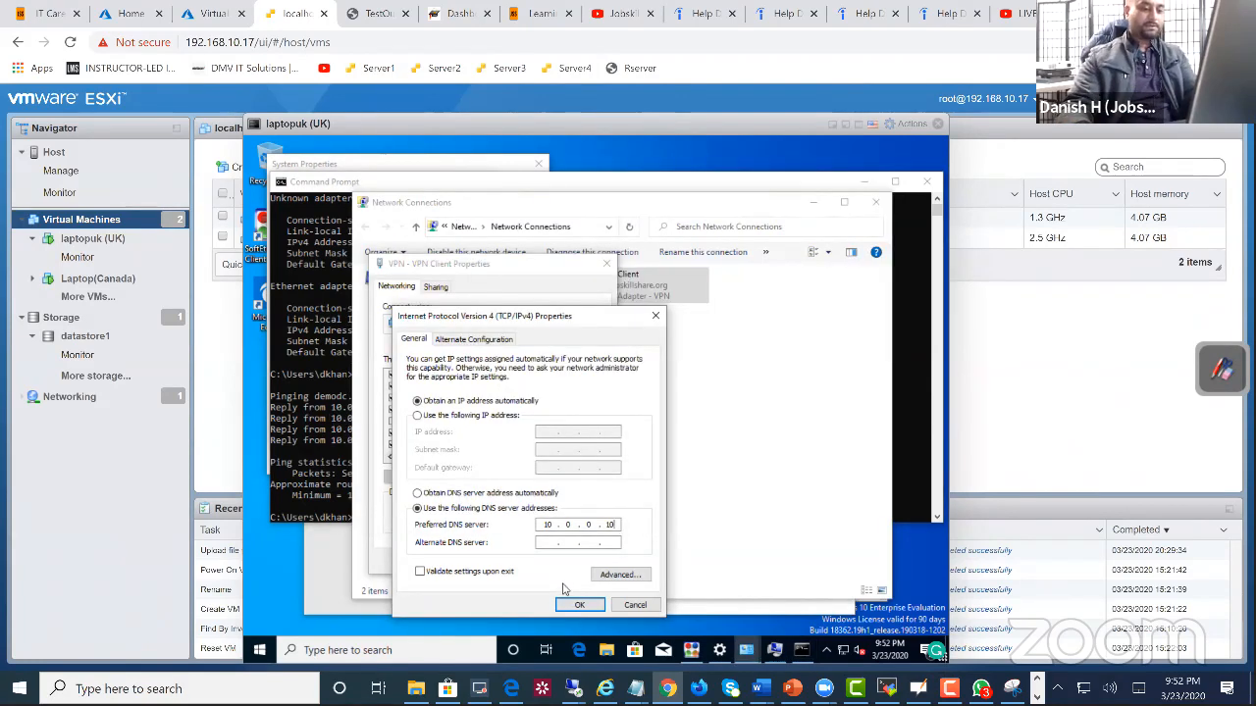
Step: Set the alternate DNS server to 8.8.8.8, then save the adapter settings and close Network Connections
left_click(551, 540)
type("8")
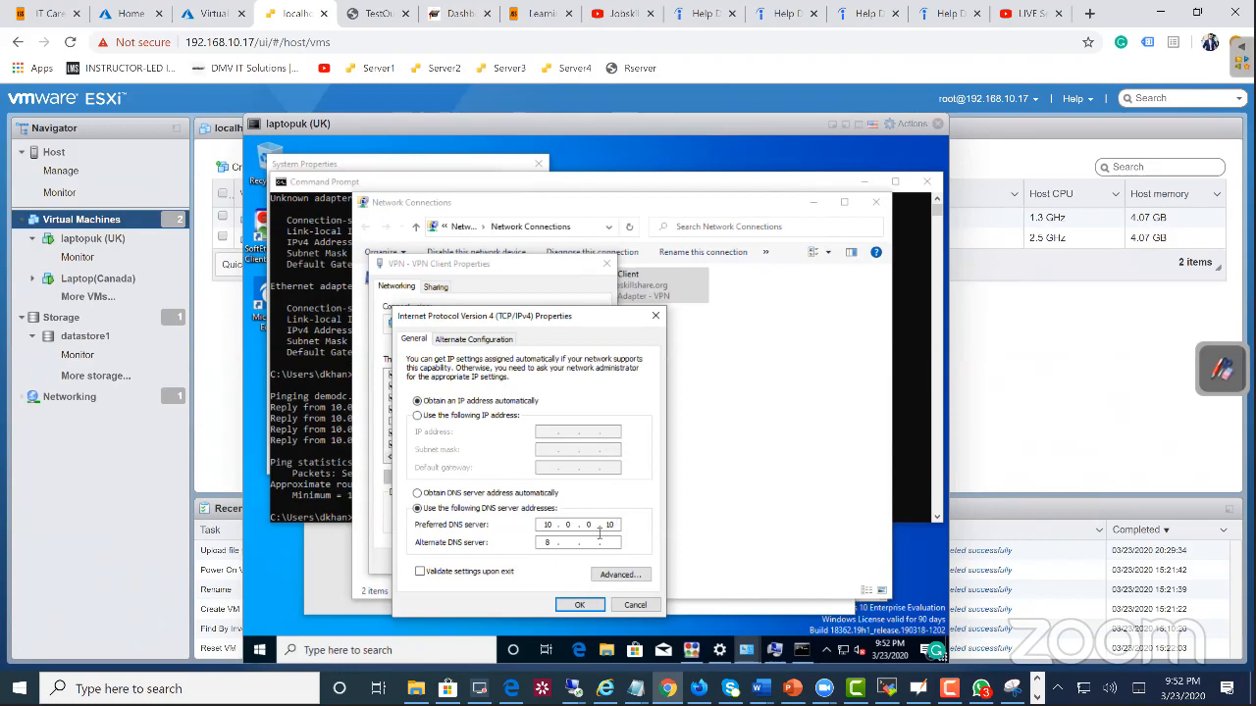
type(".8.8.8")
left_click(578, 603)
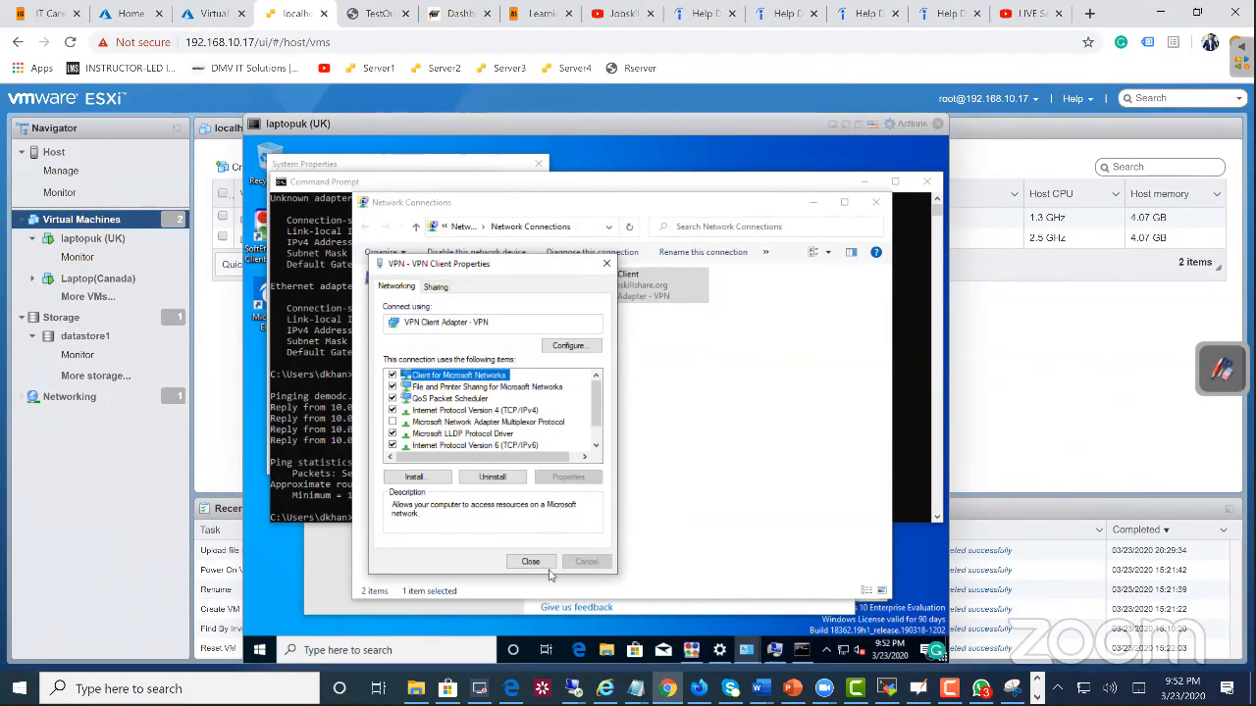
left_click(530, 562)
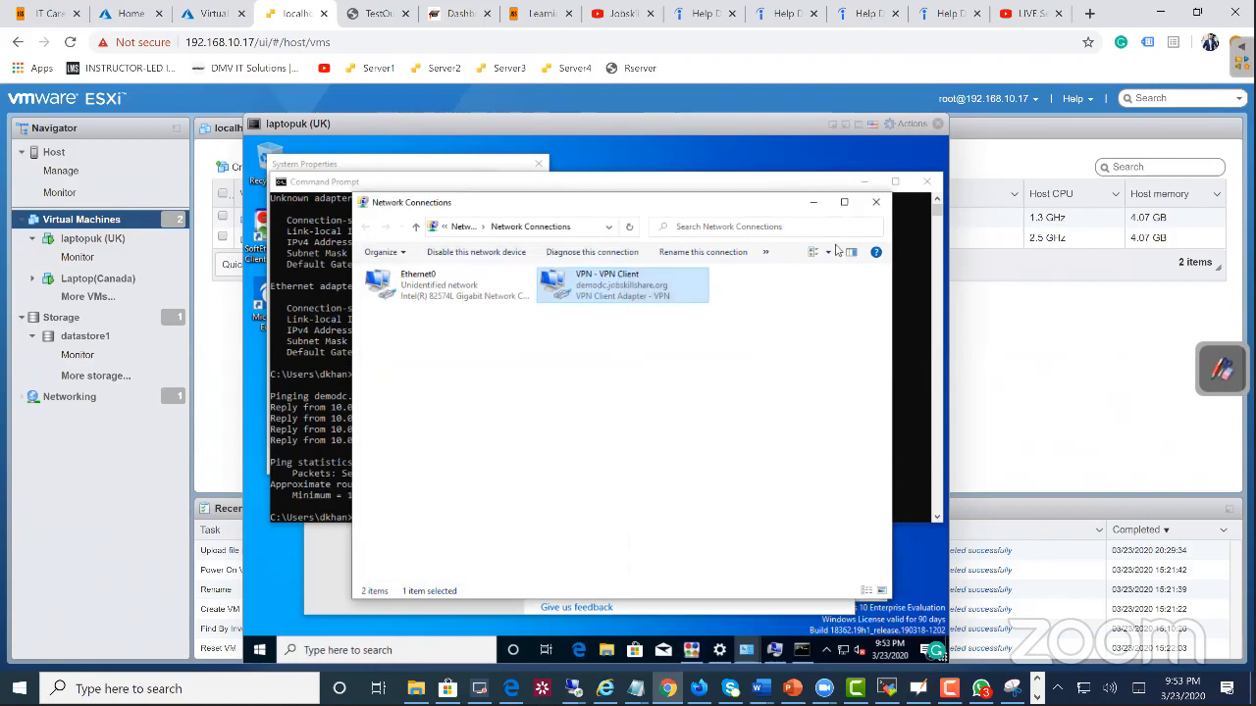
left_click(875, 202)
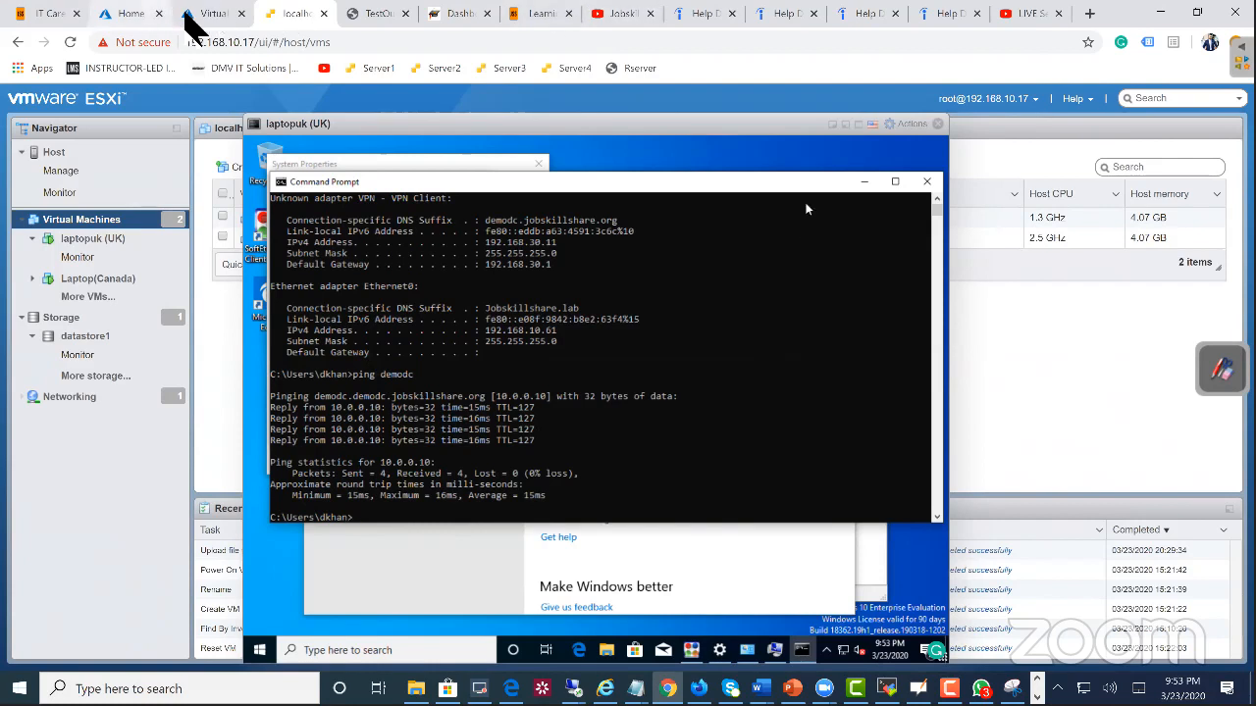
Step: Check the Azure virtual machines list, then retry joining laptopuk to the demojss.jobskillshare.org domain from its console
left_click(201, 14)
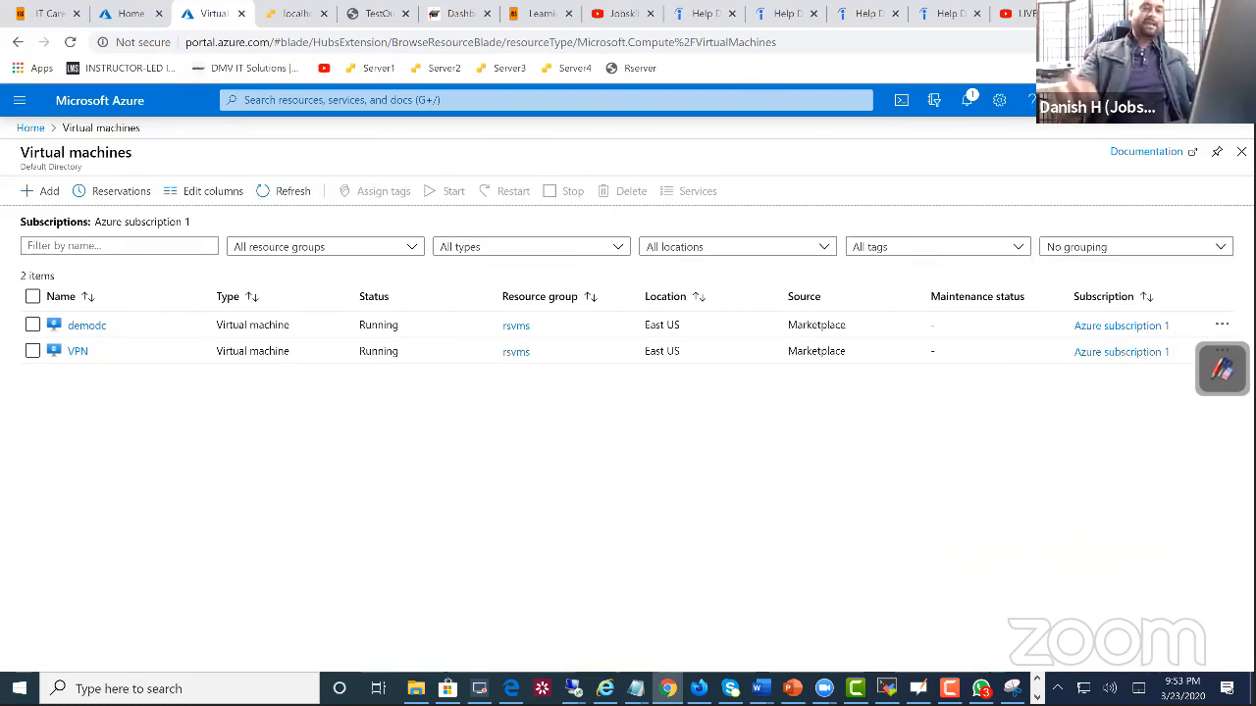
left_click(290, 14)
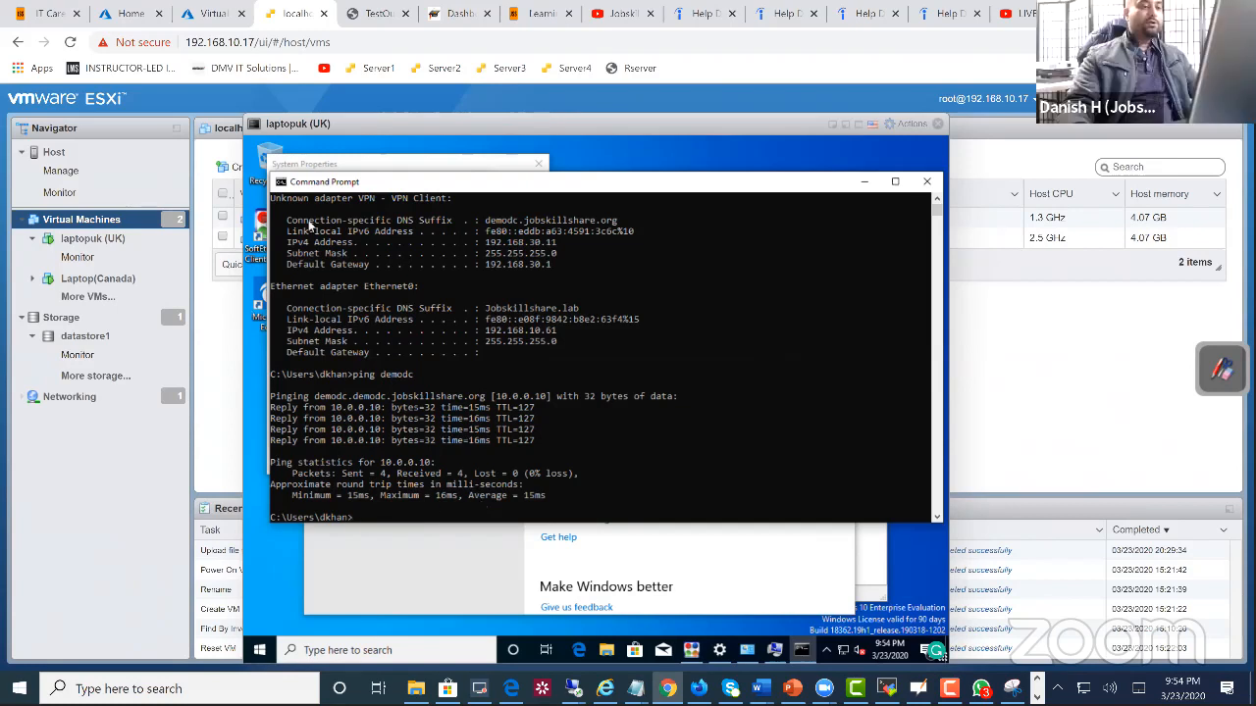
left_click(363, 166)
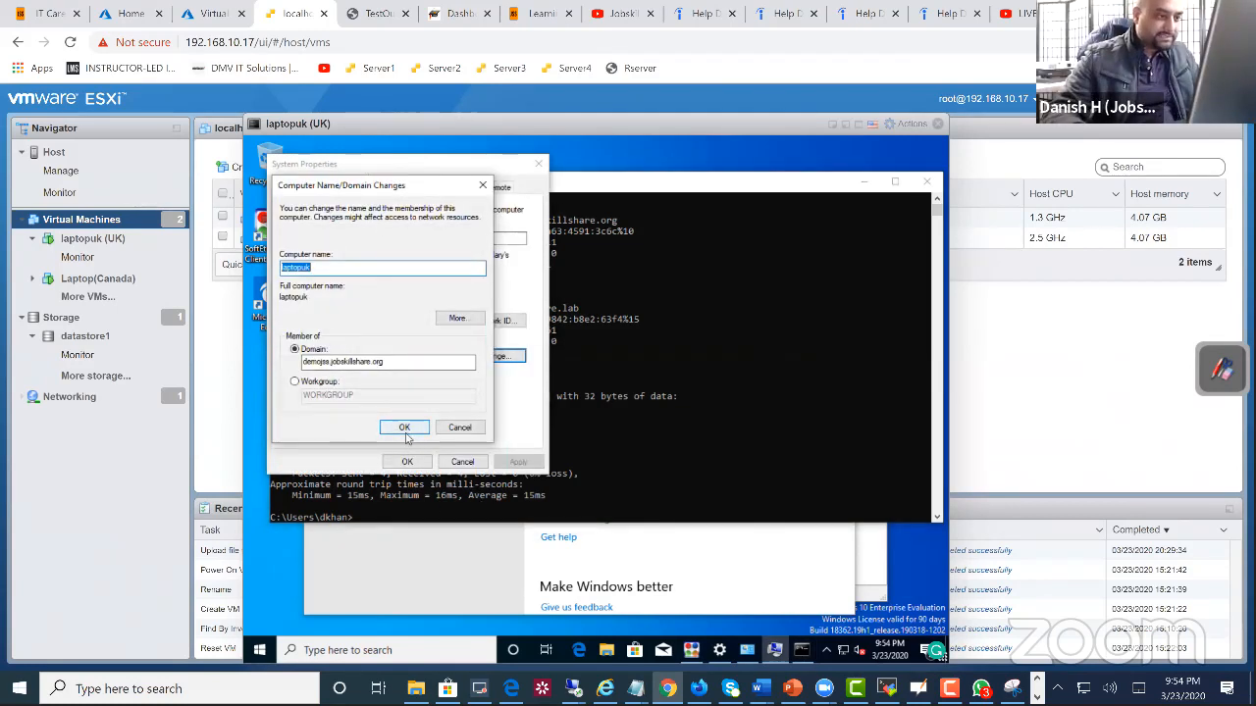
left_click(405, 431)
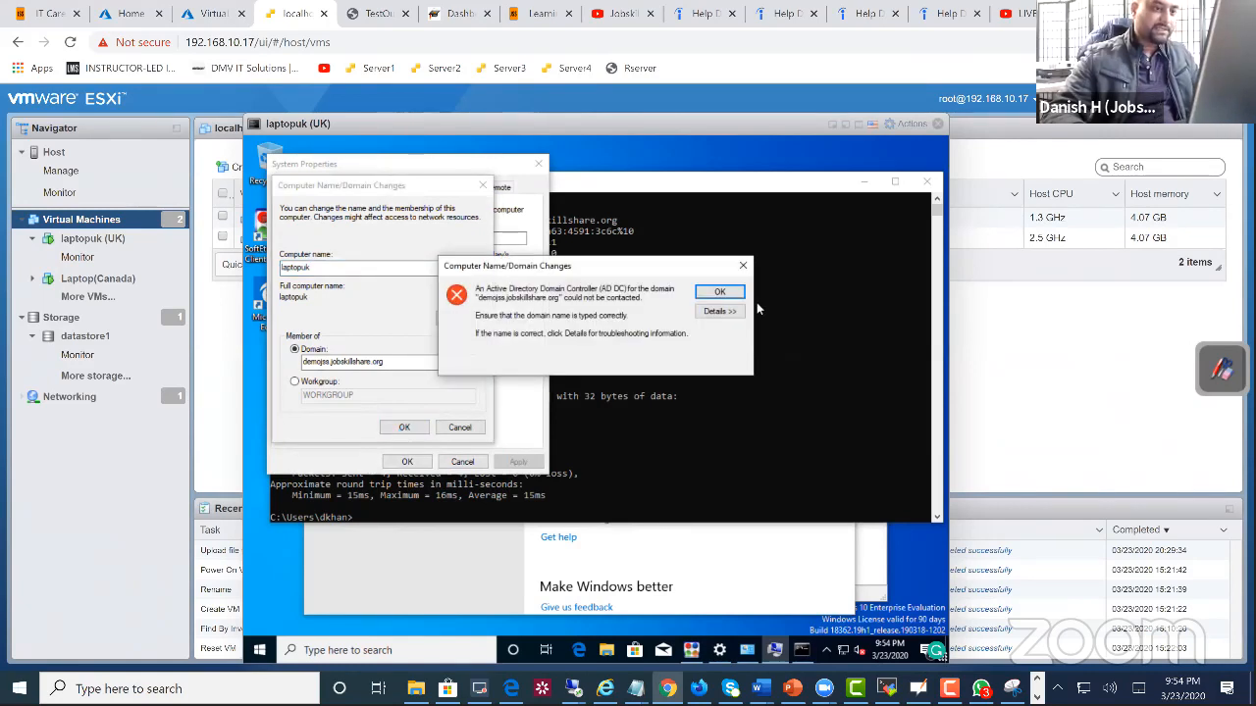
Step: Dismiss the domain join error, switch to the demodc remote session and bring up Active Directory Users and Computers
left_click(721, 291)
left_click(398, 363)
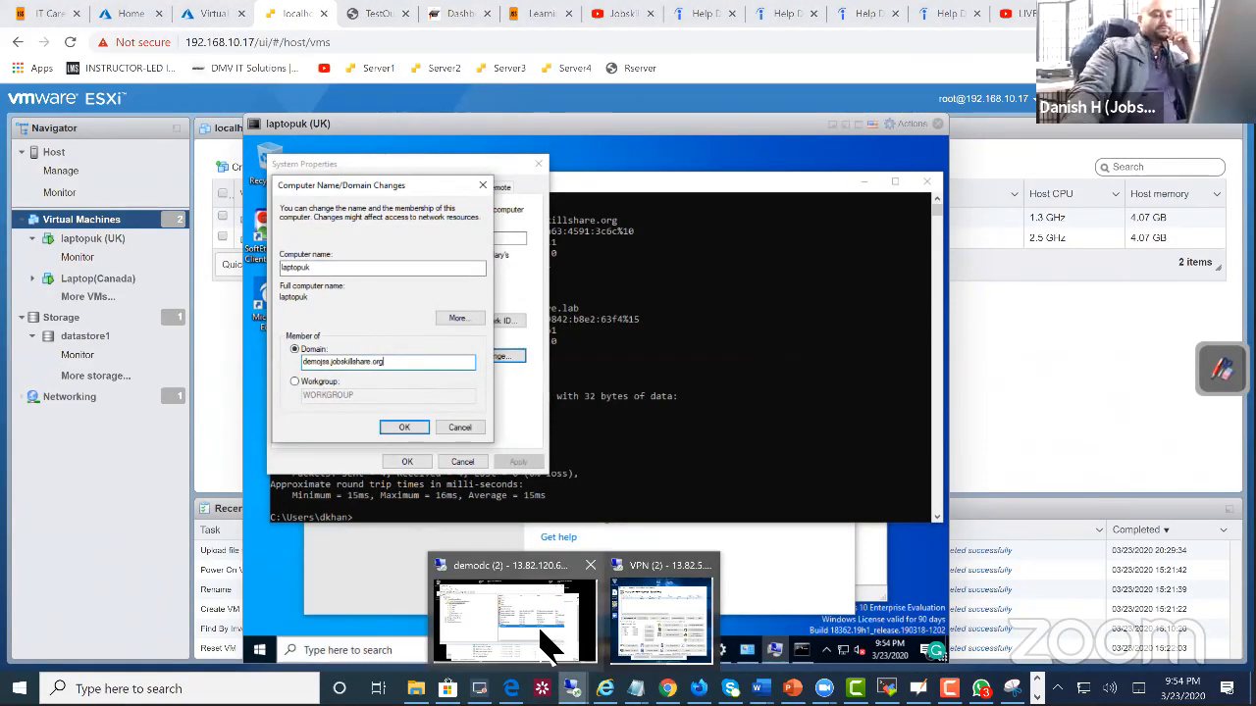
left_click(540, 618)
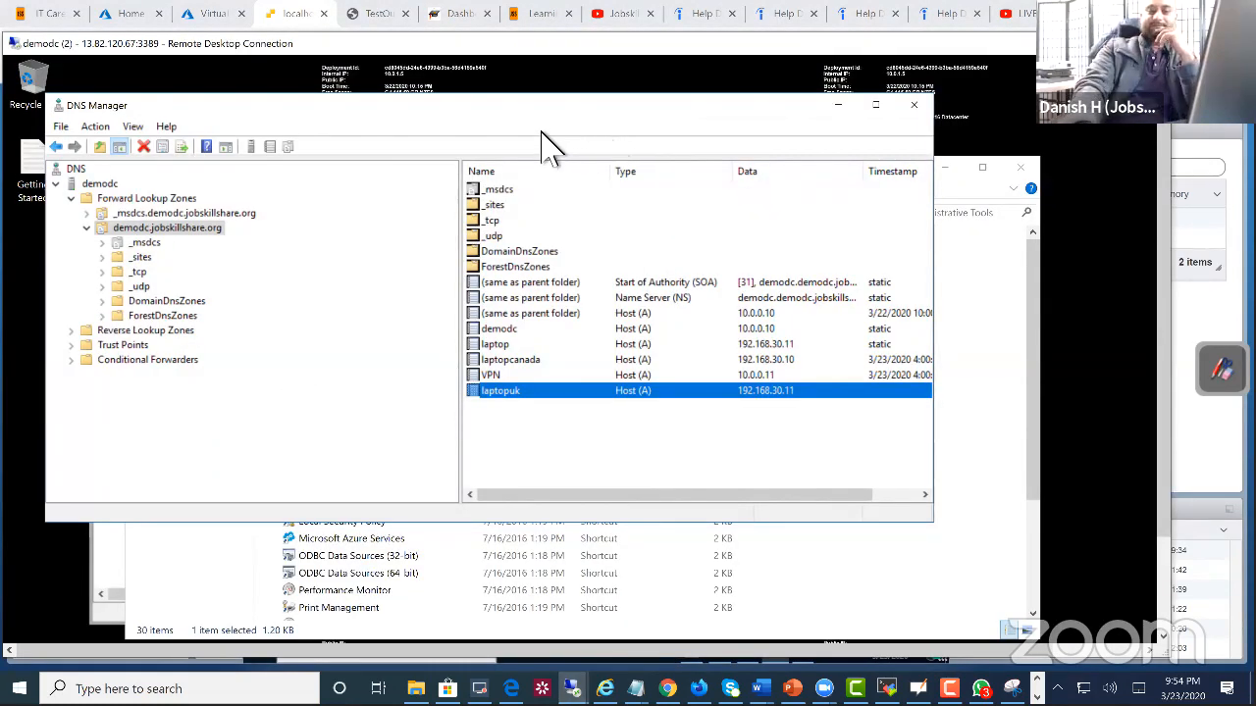
left_click_drag(562, 205, 620, 382)
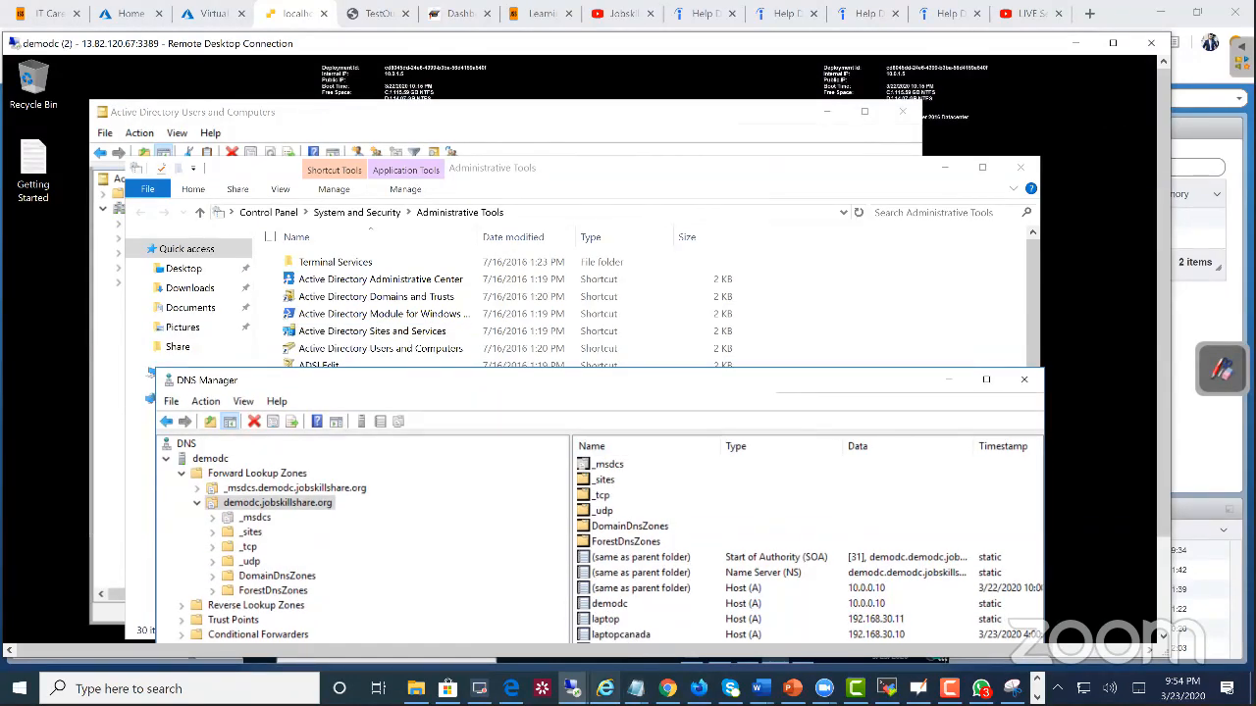
mouse_move(572, 688)
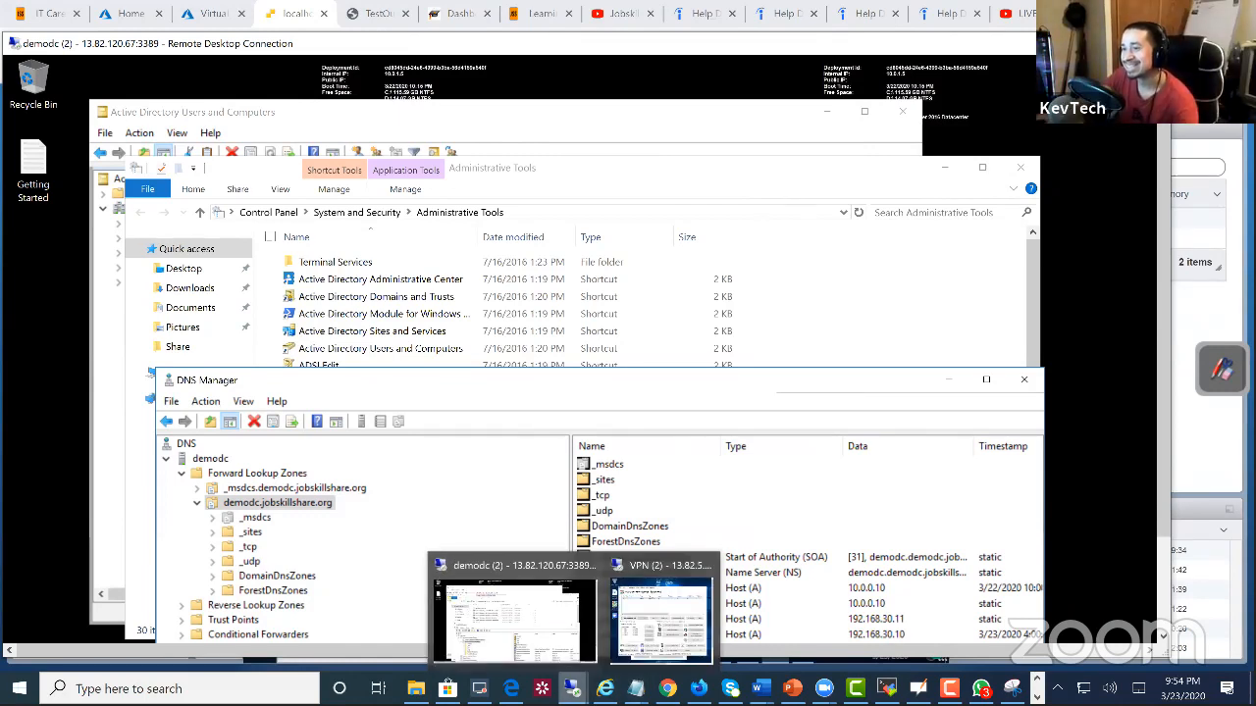
left_click_drag(349, 383, 391, 502)
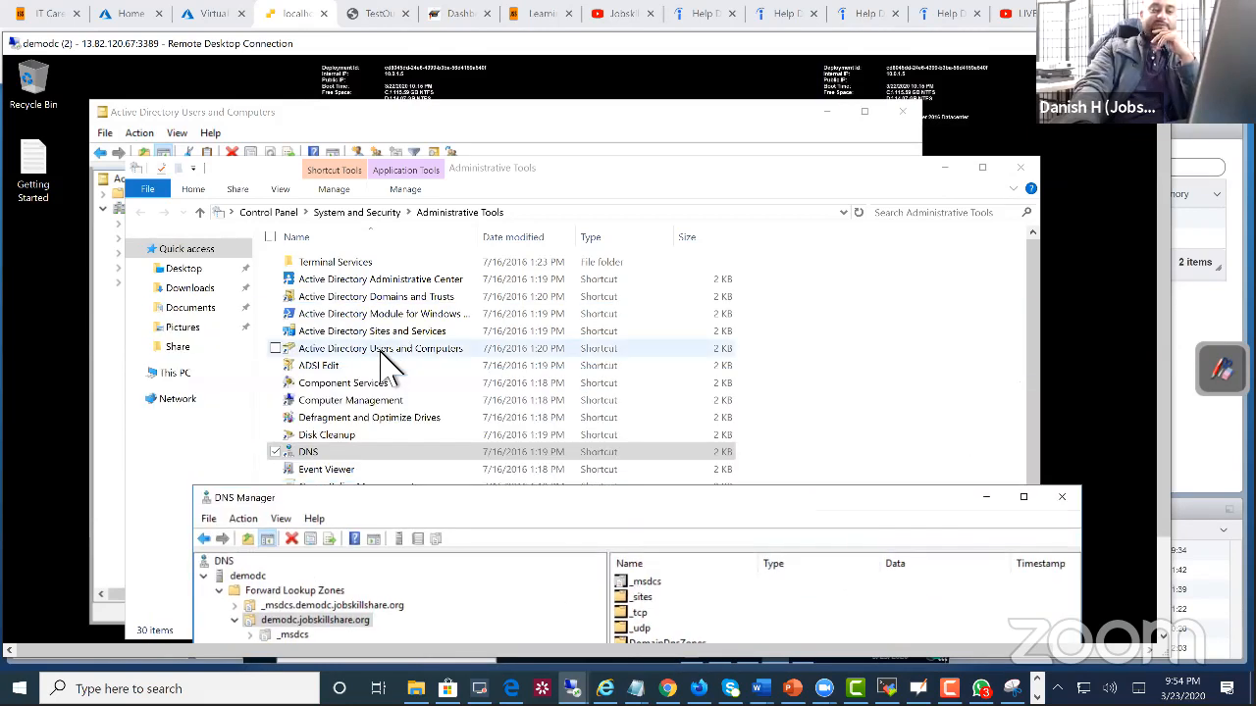
double_click(380, 349)
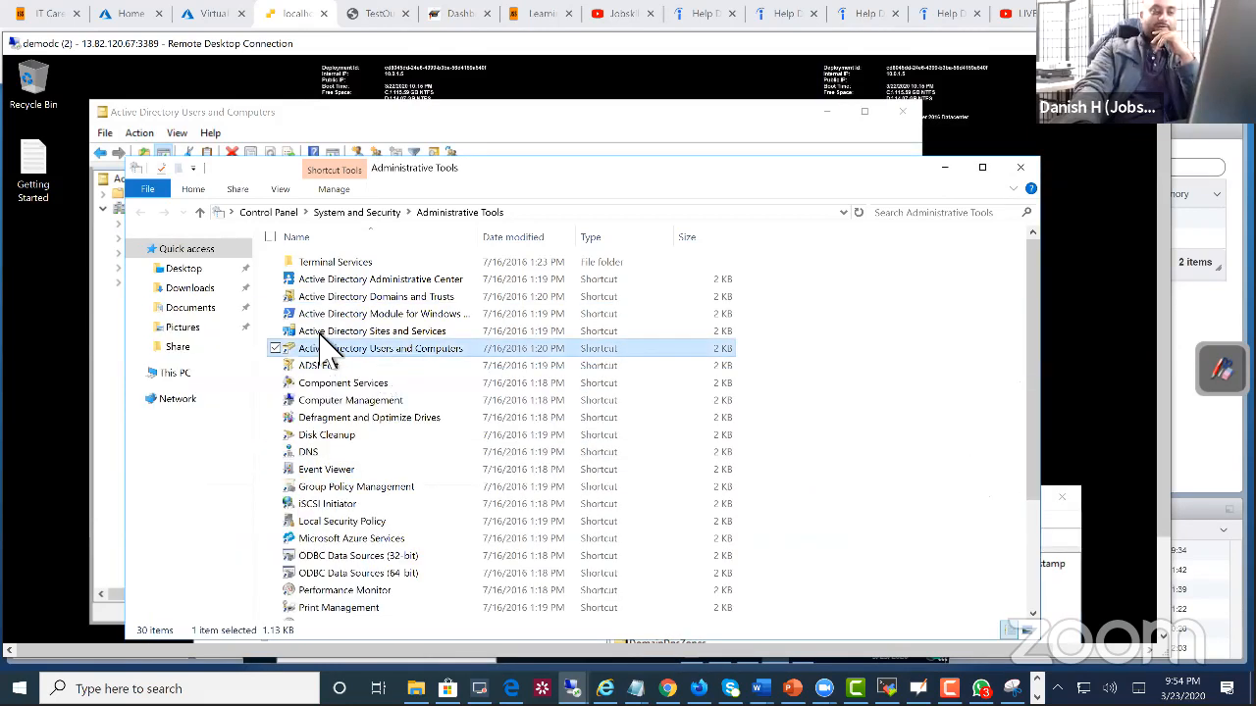
left_click(160, 126)
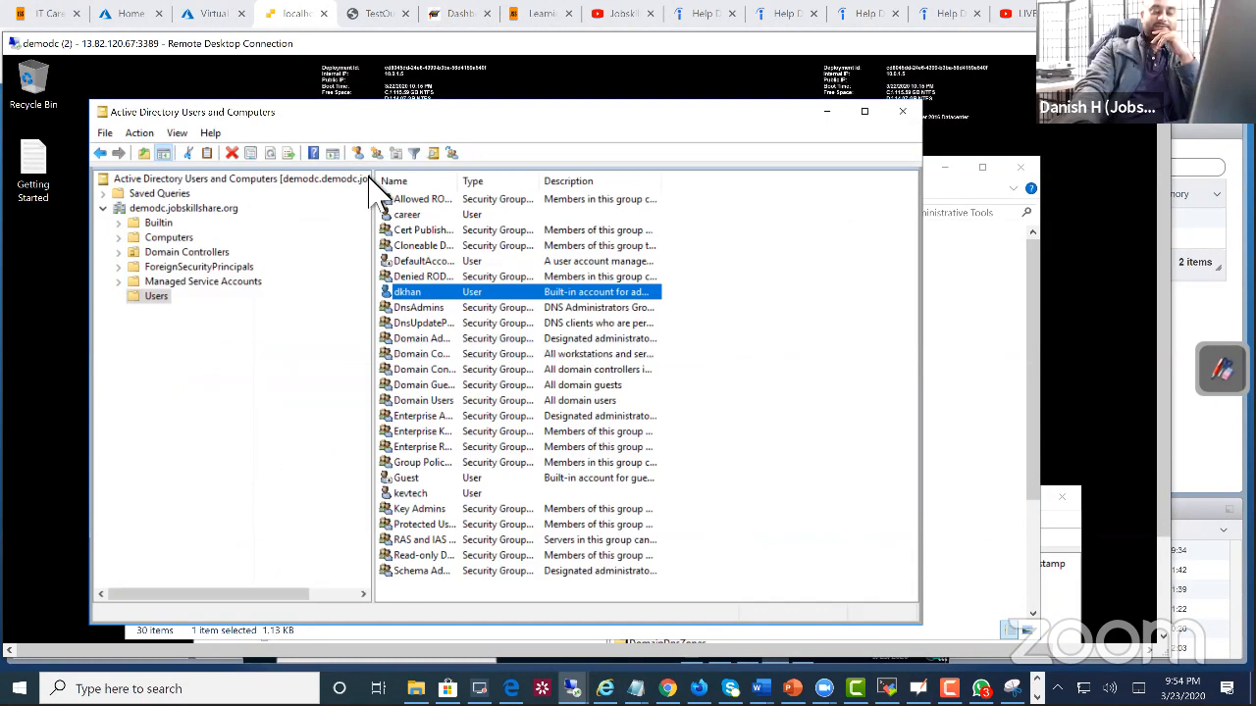
Step: Check the domain name in the properties of the root domain in Active Directory Users and Computers, leaving them unchanged
left_click(184, 208)
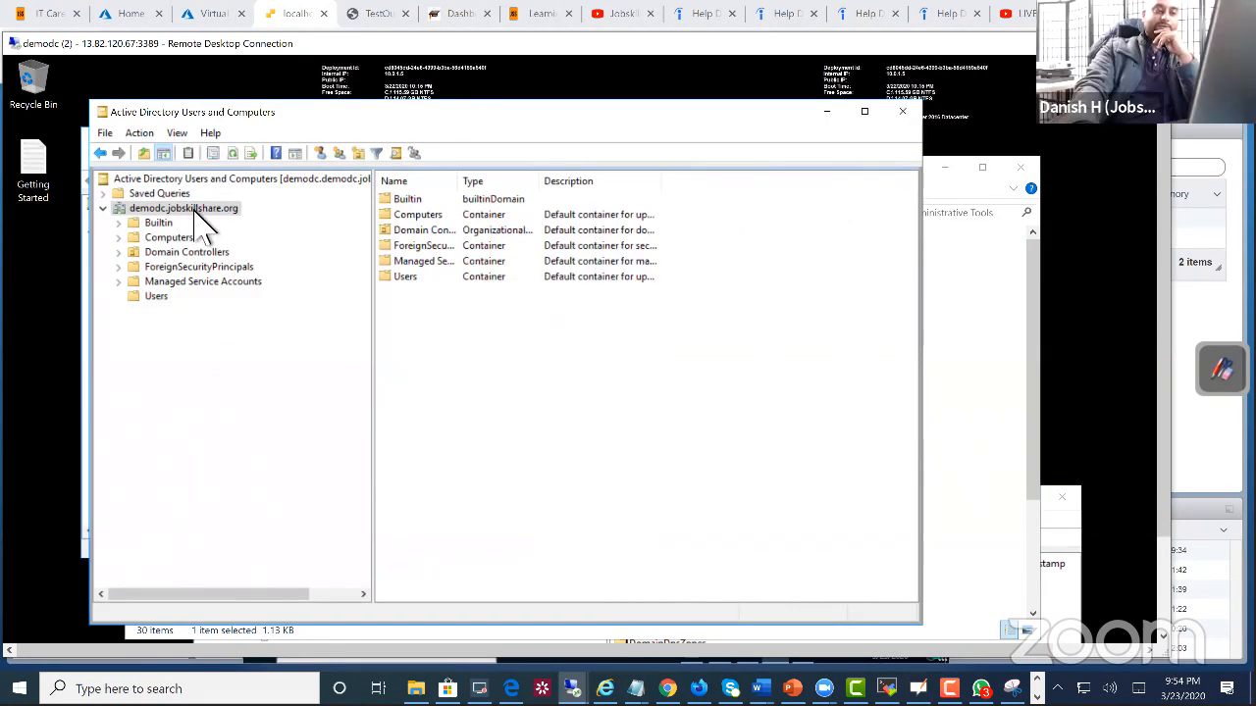
right_click(201, 218)
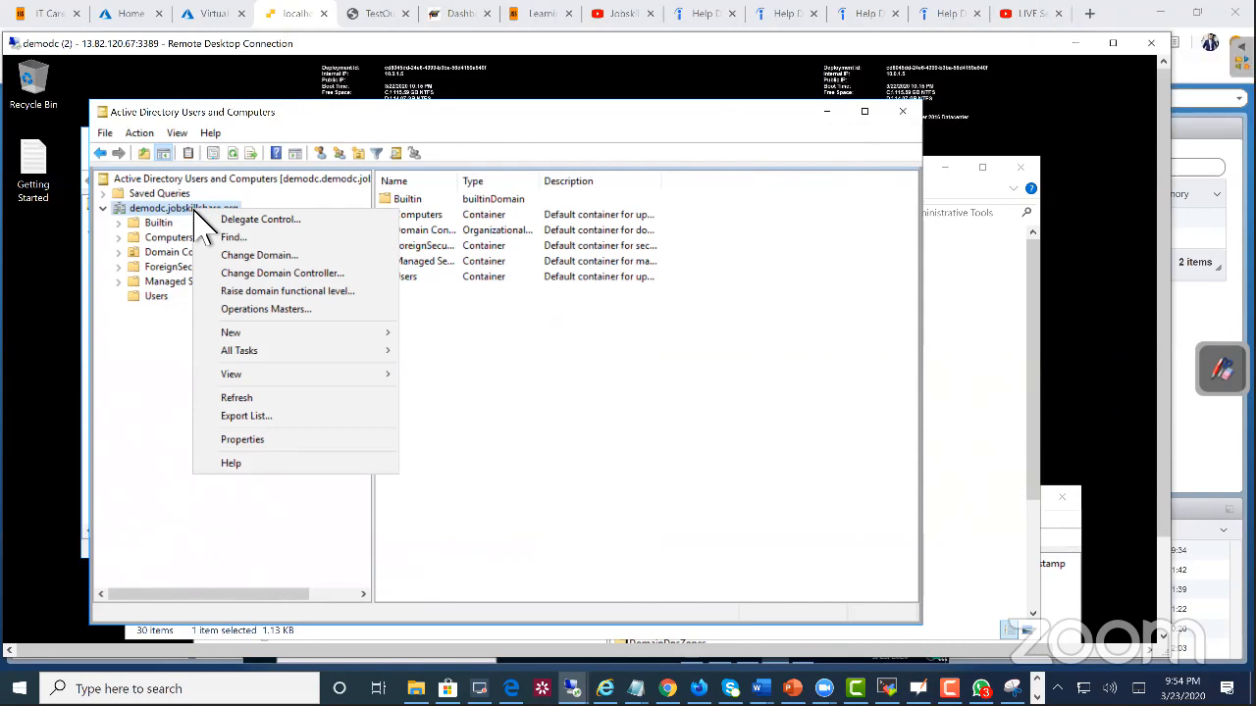
right_click(151, 209)
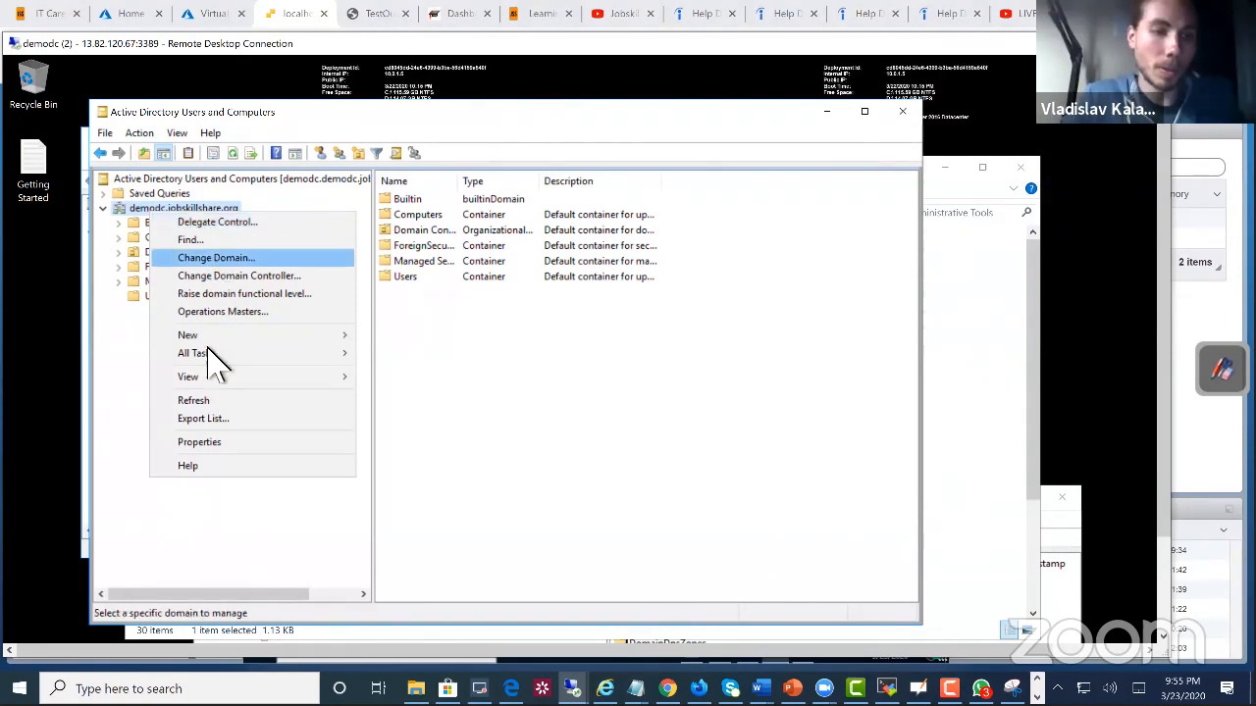
left_click(218, 443)
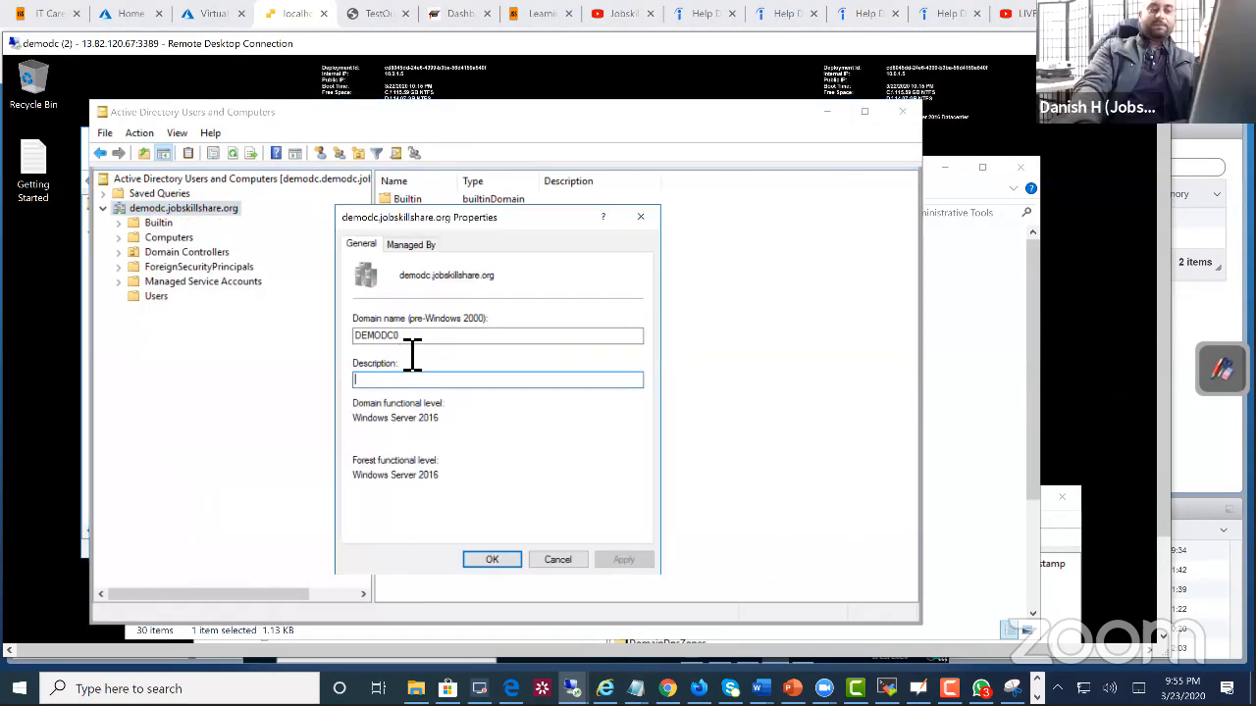
key("shift+Tab")
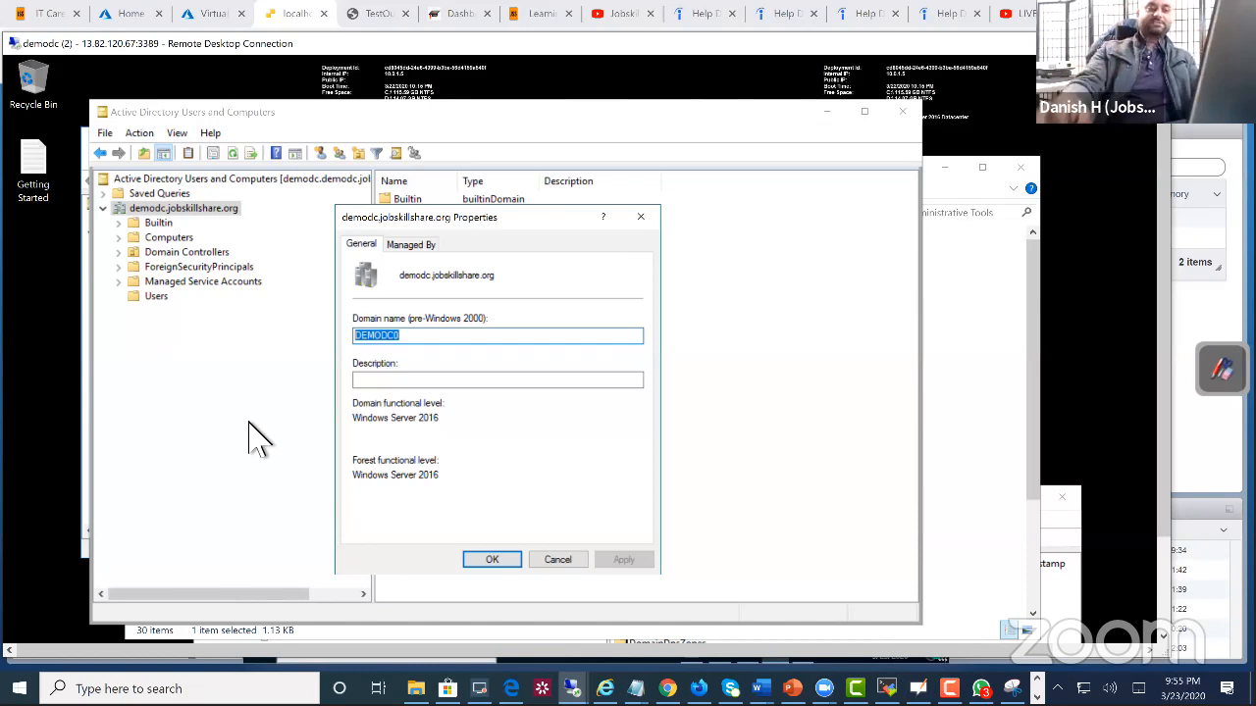
left_click(572, 561)
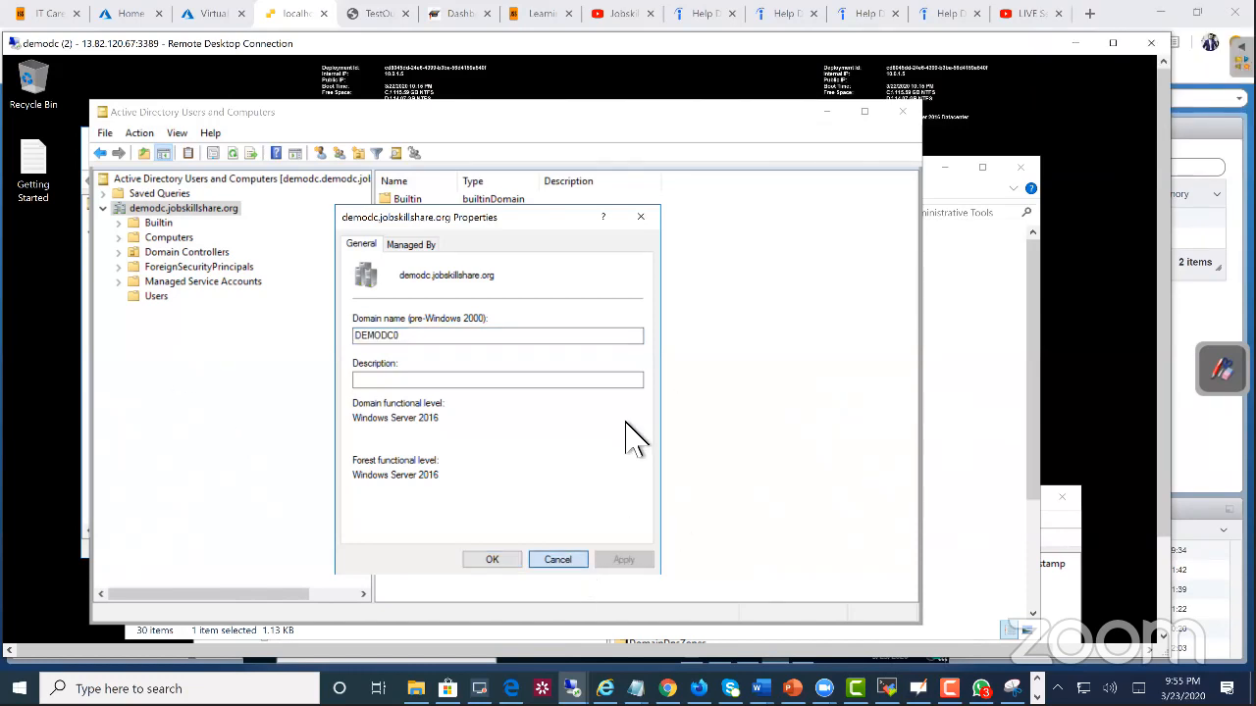
left_click_drag(693, 112, 676, 184)
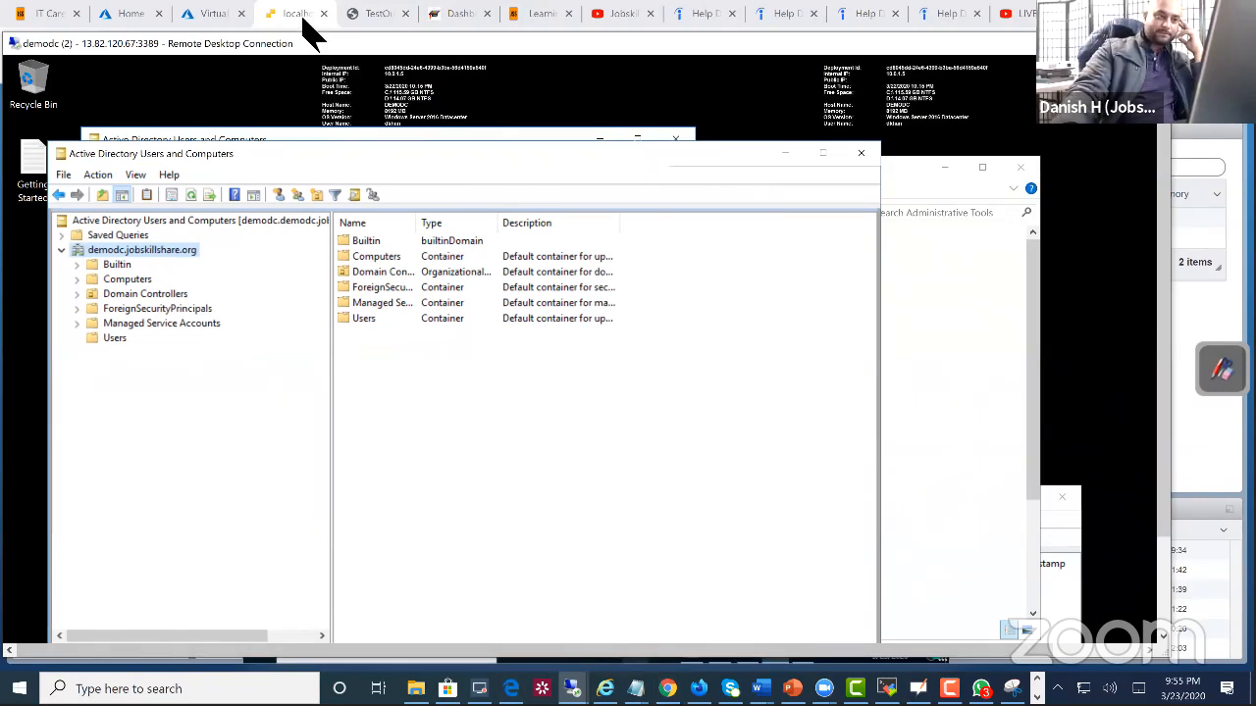
Step: Back in the laptopuk console, set the domain to demodc.jobskillshare.org and submit the join request
key("alt+Tab")
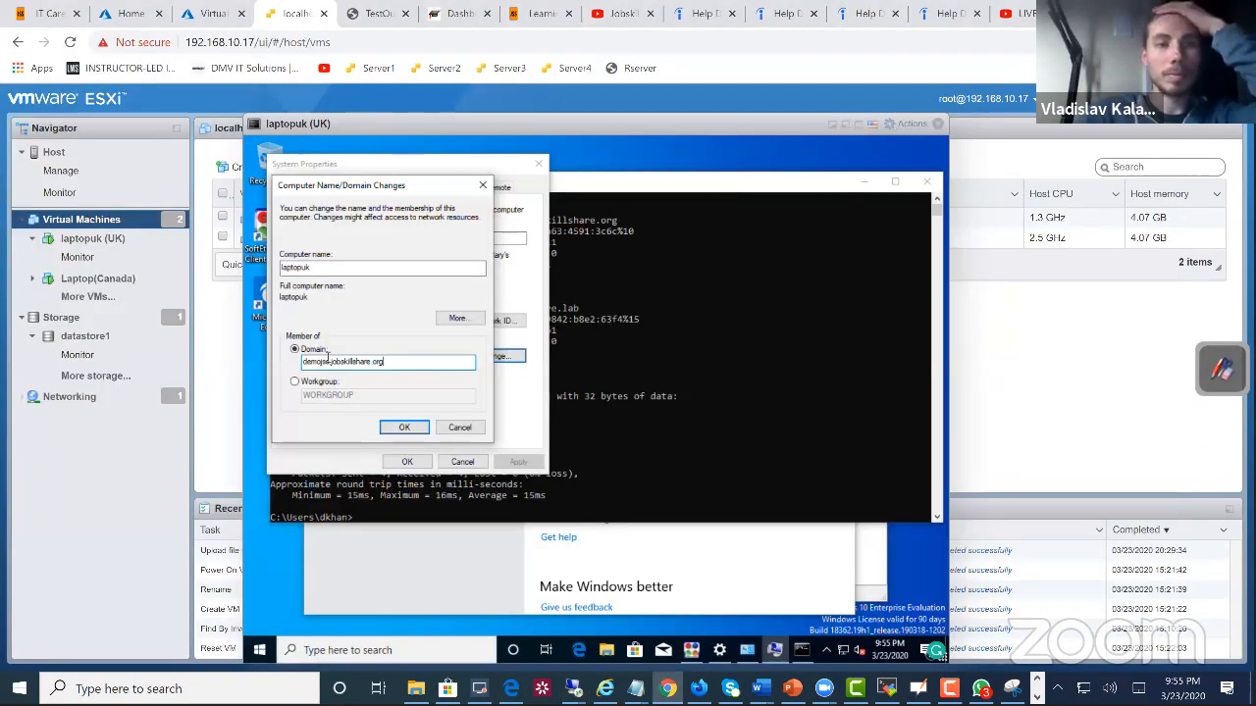
left_click_drag(331, 361, 278, 367)
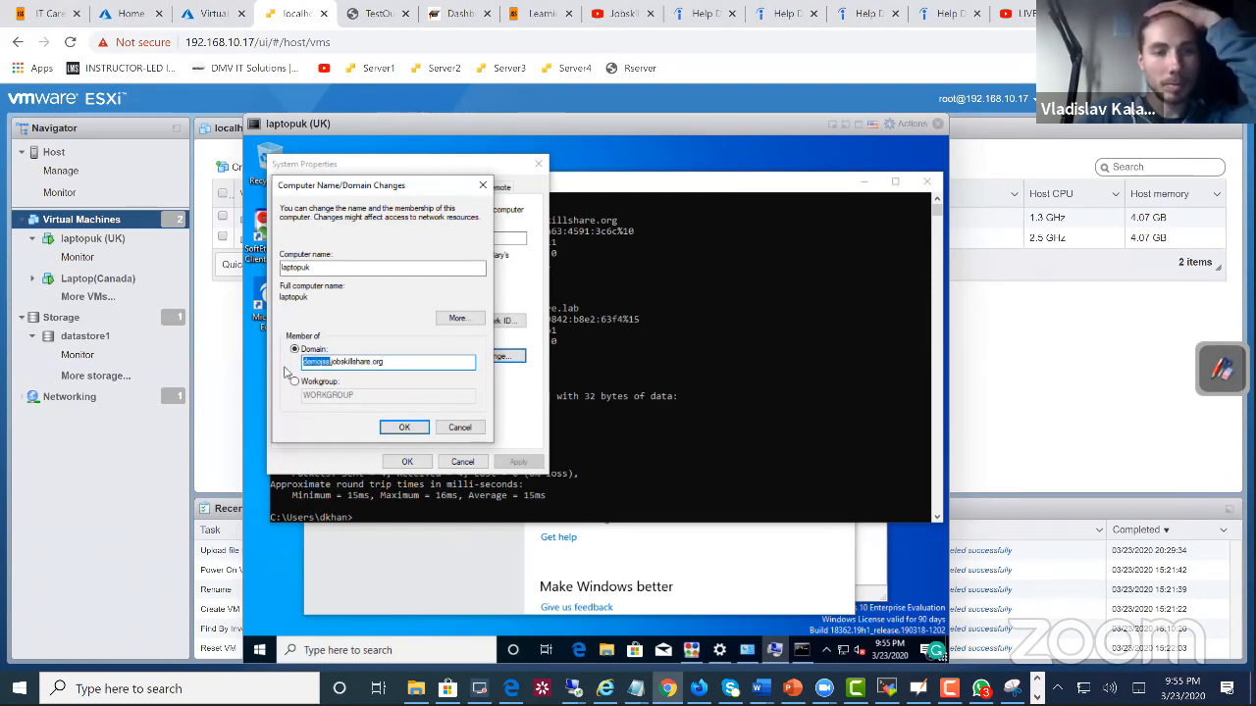
type("demo")
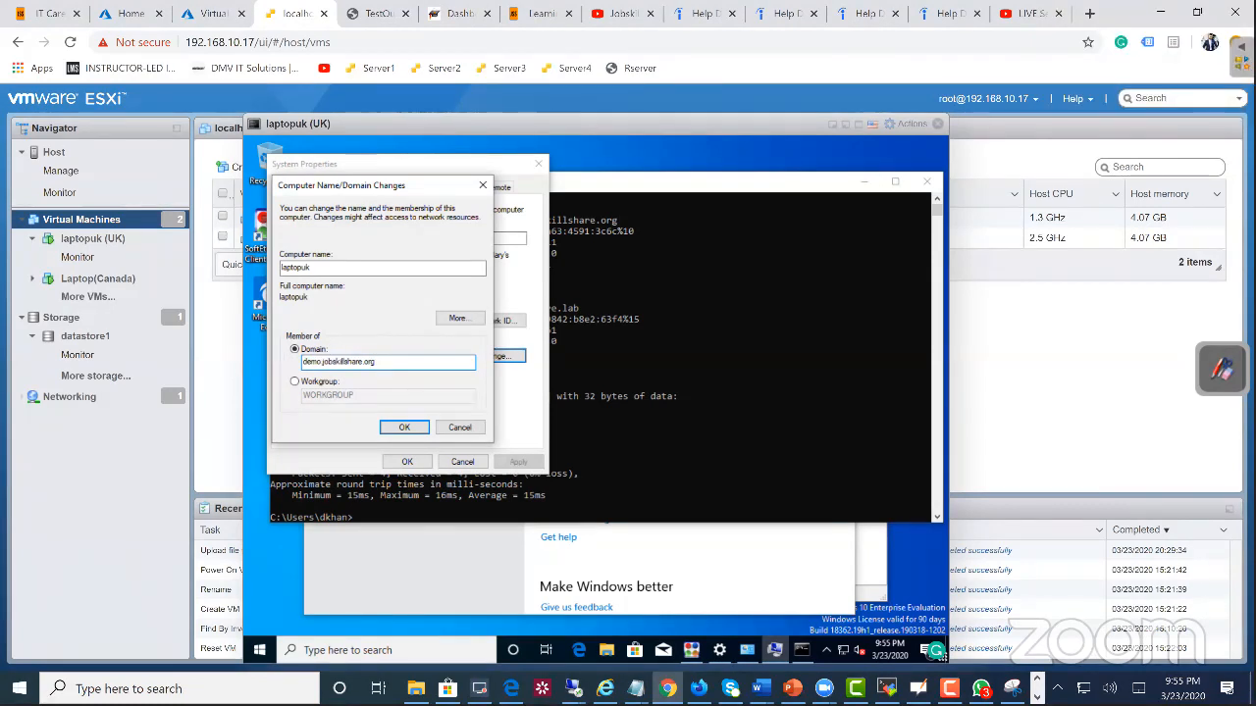
type("dc")
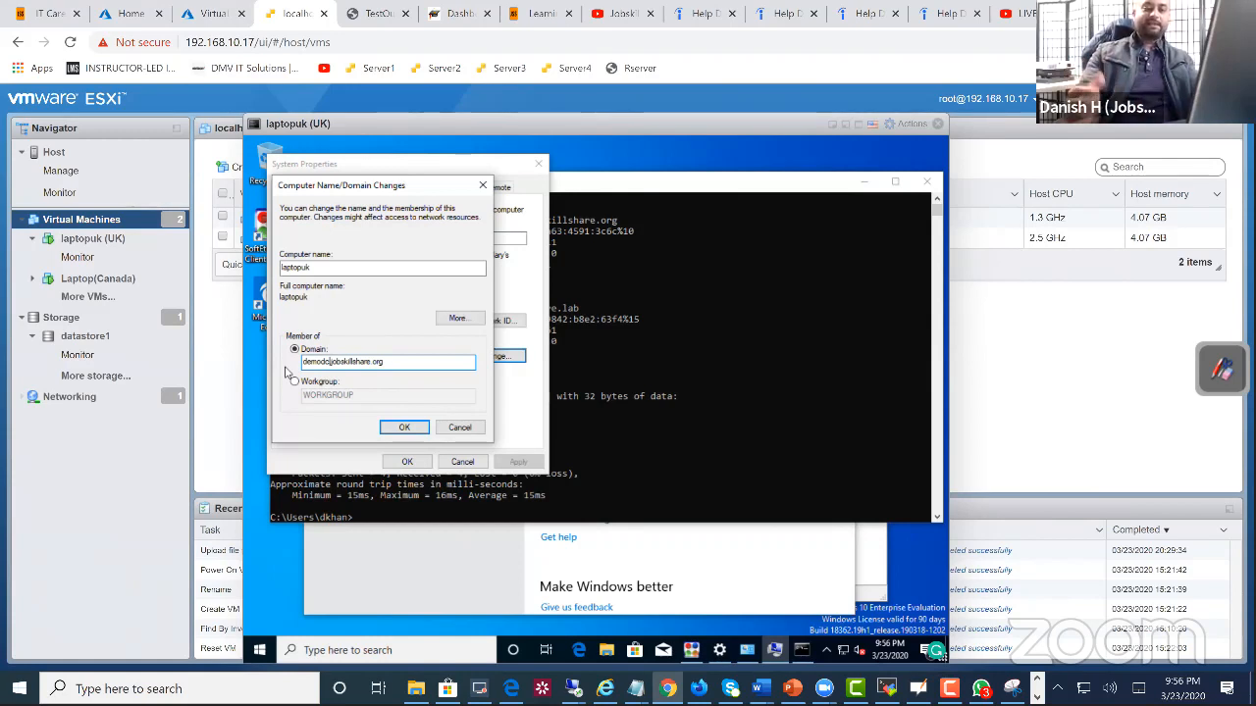
left_click(410, 428)
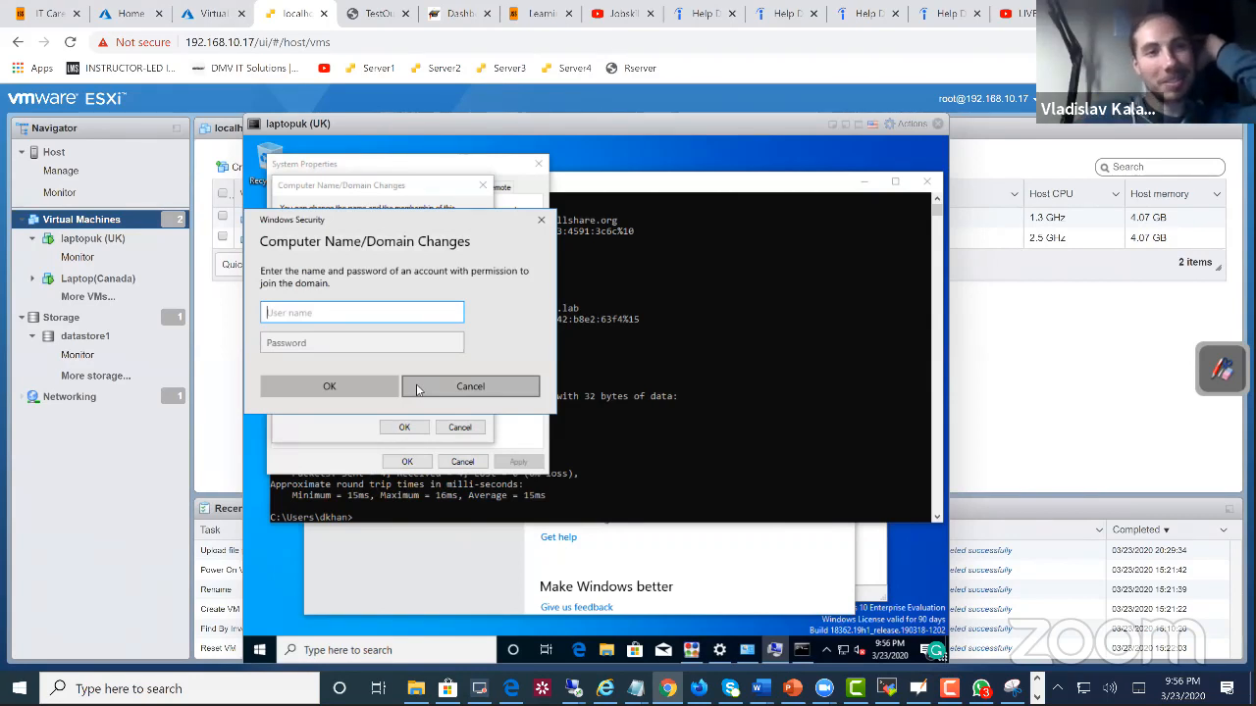
Step: Authorize the domain join with the domain administrator's user name and account password
type("hq")
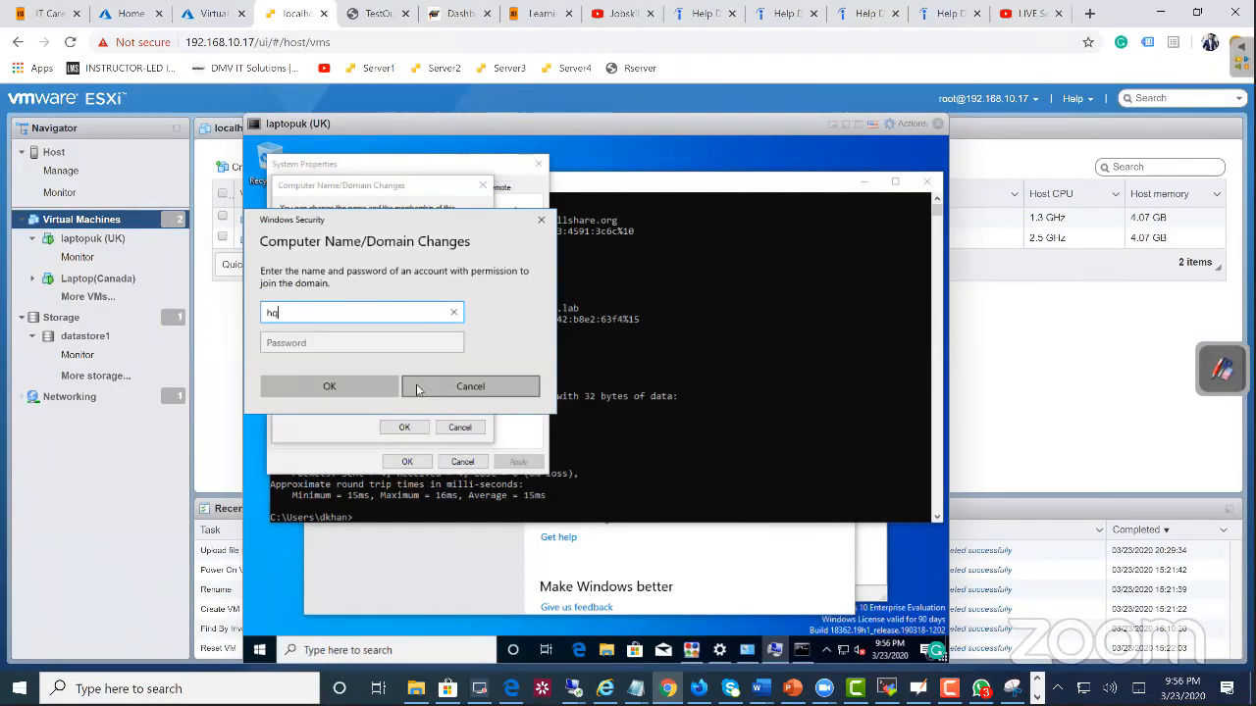
key("BackSpace")
key("BackSpace")
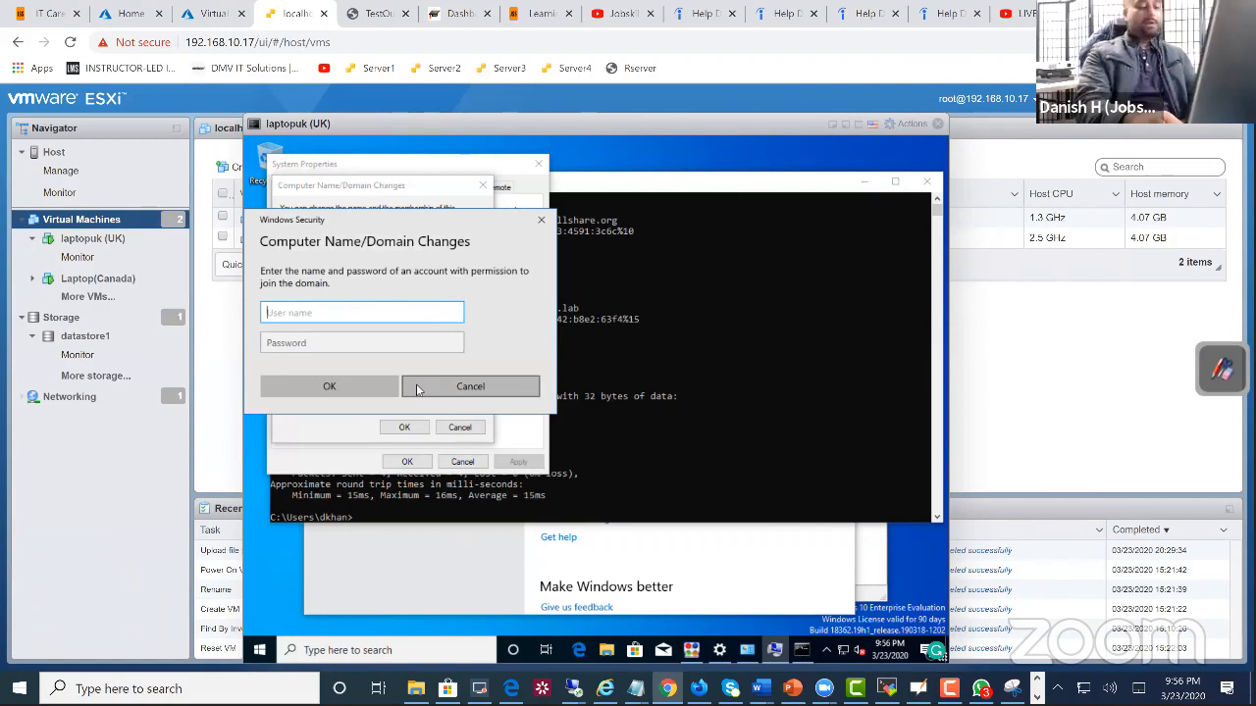
key("Tab")
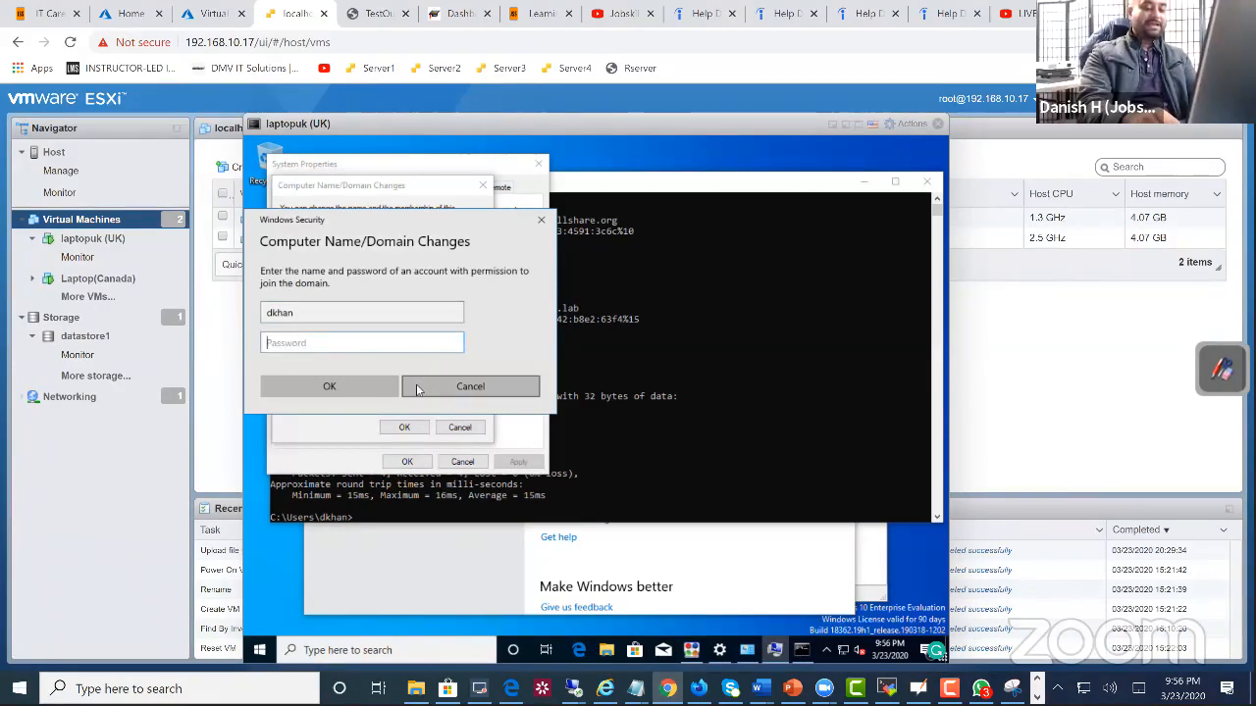
type("********")
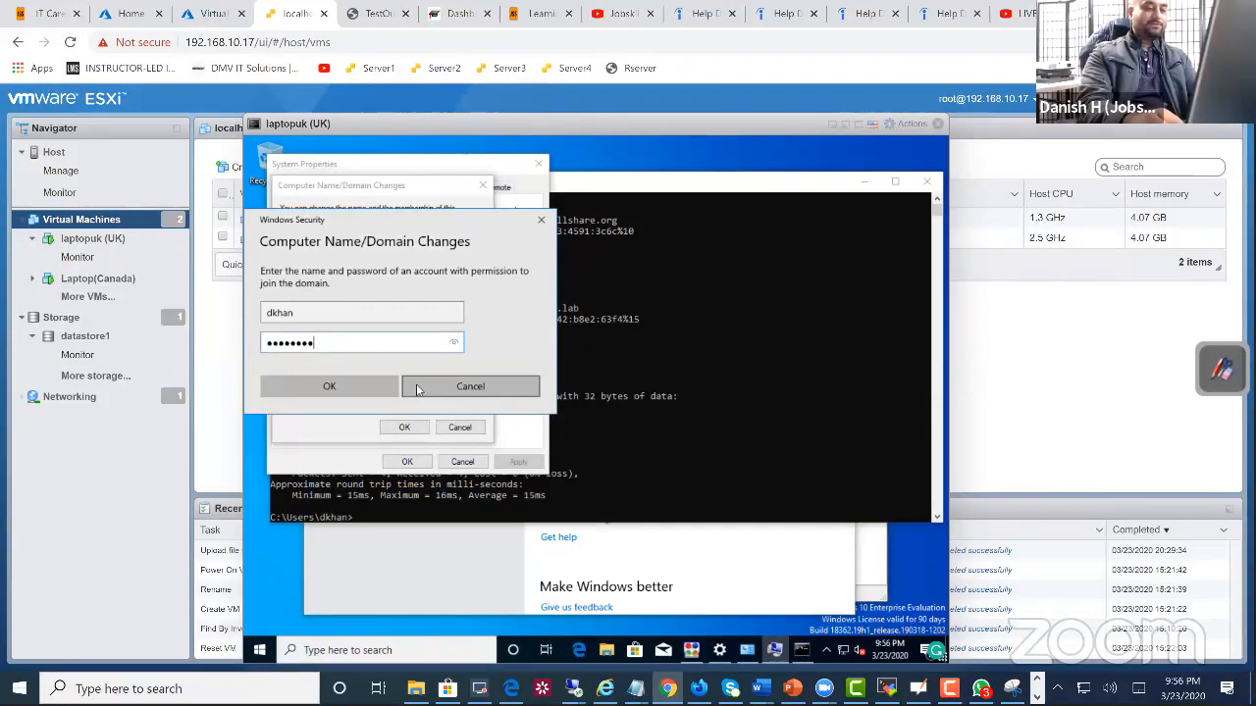
key("Return")
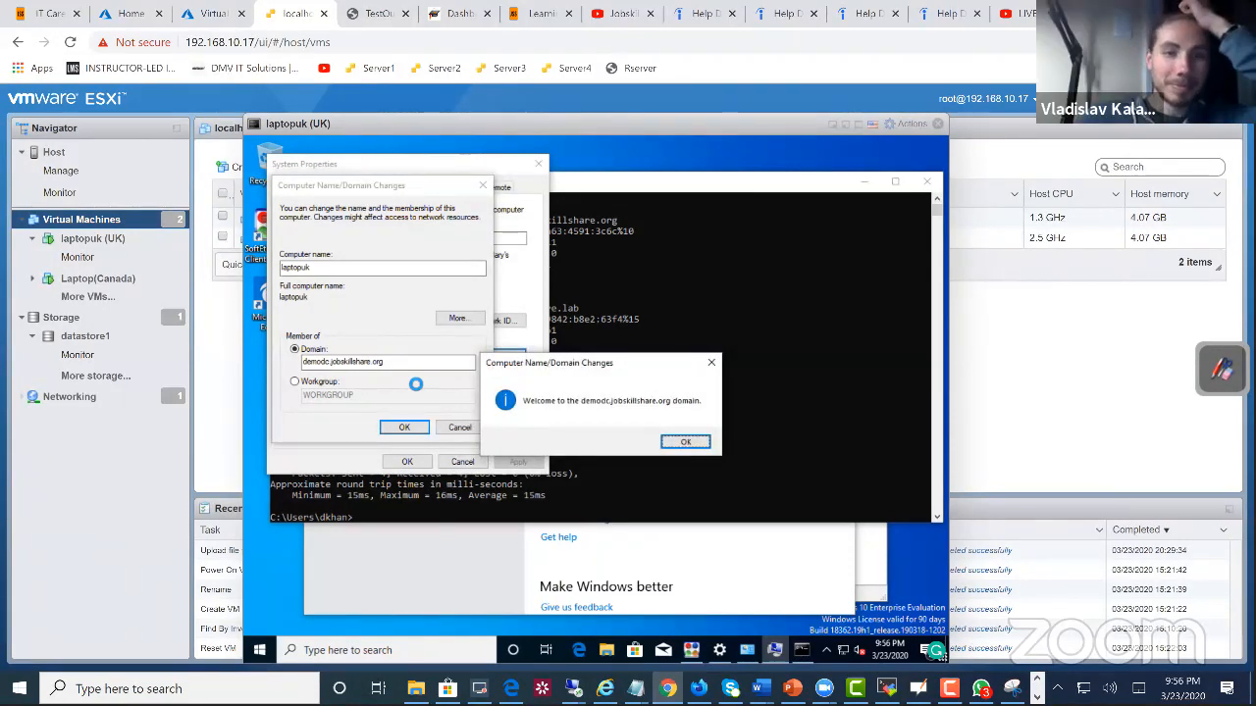
Step: Acknowledge the domain join messages, close System Properties and restart laptopuk
left_click(686, 441)
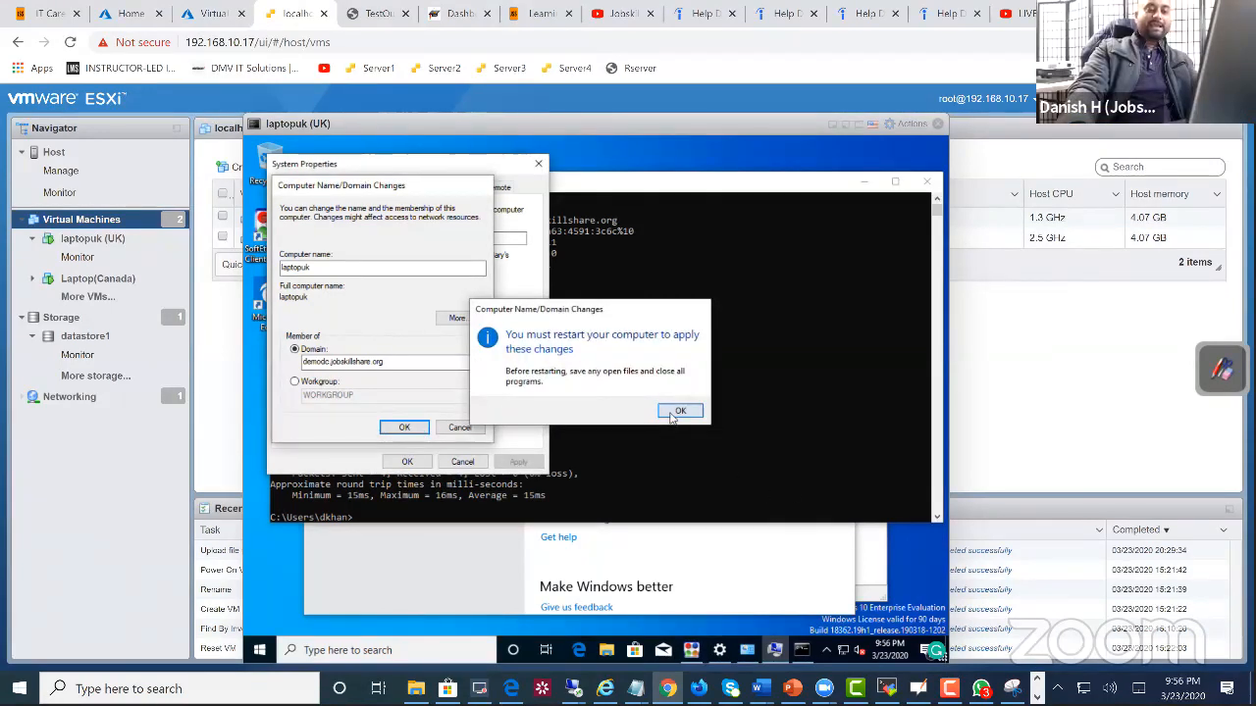
left_click(679, 410)
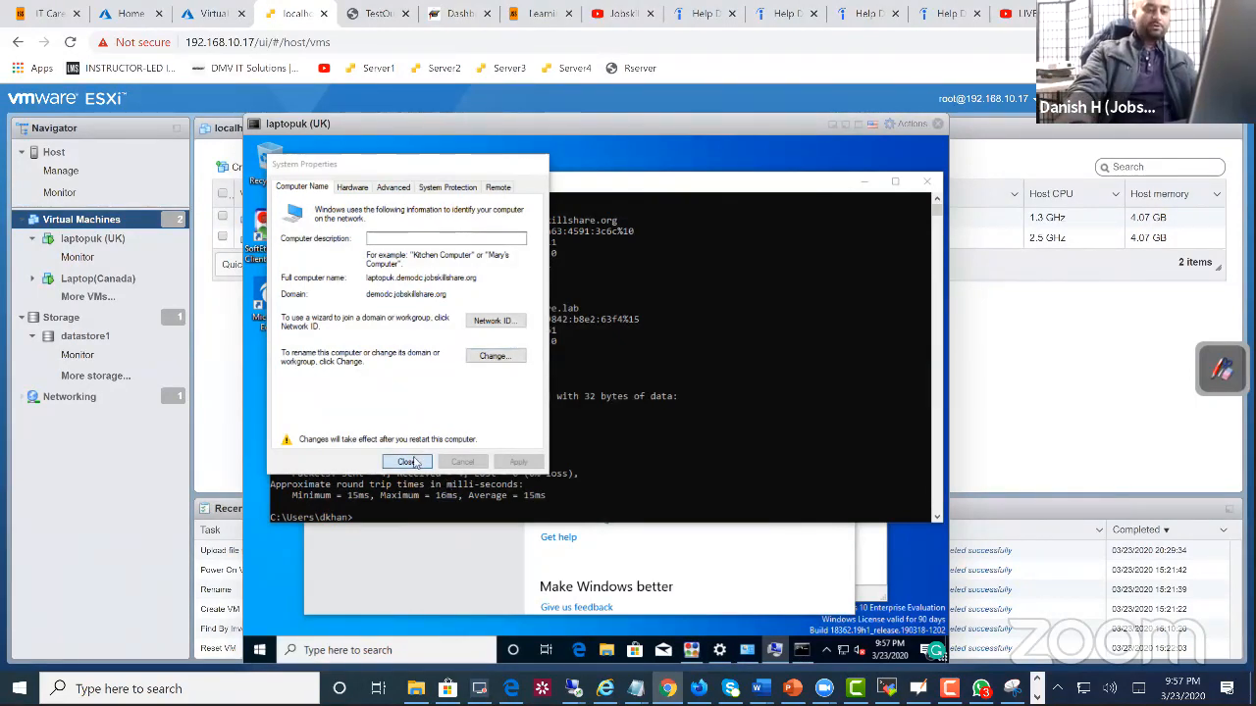
left_click(414, 461)
left_click(612, 404)
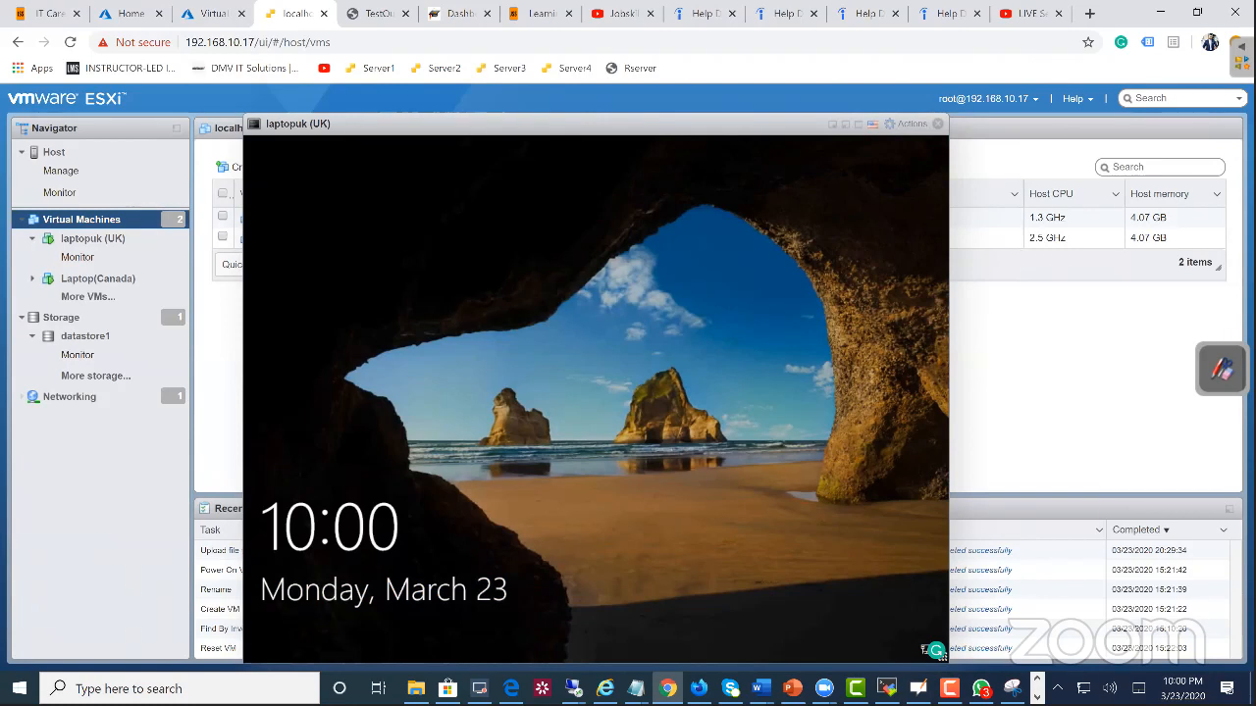
Step: Open laptopuk's sign-in screen, begin entering the preselected account's password and clear the password field
left_click(540, 478)
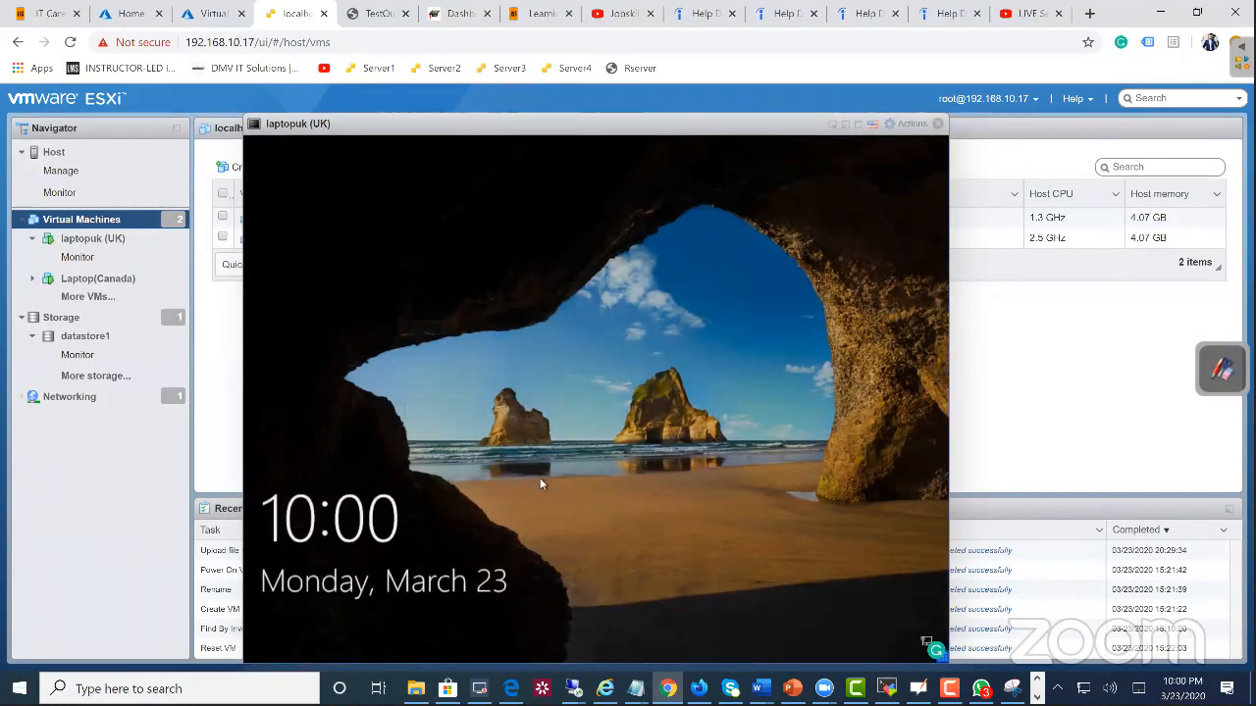
left_click(540, 478)
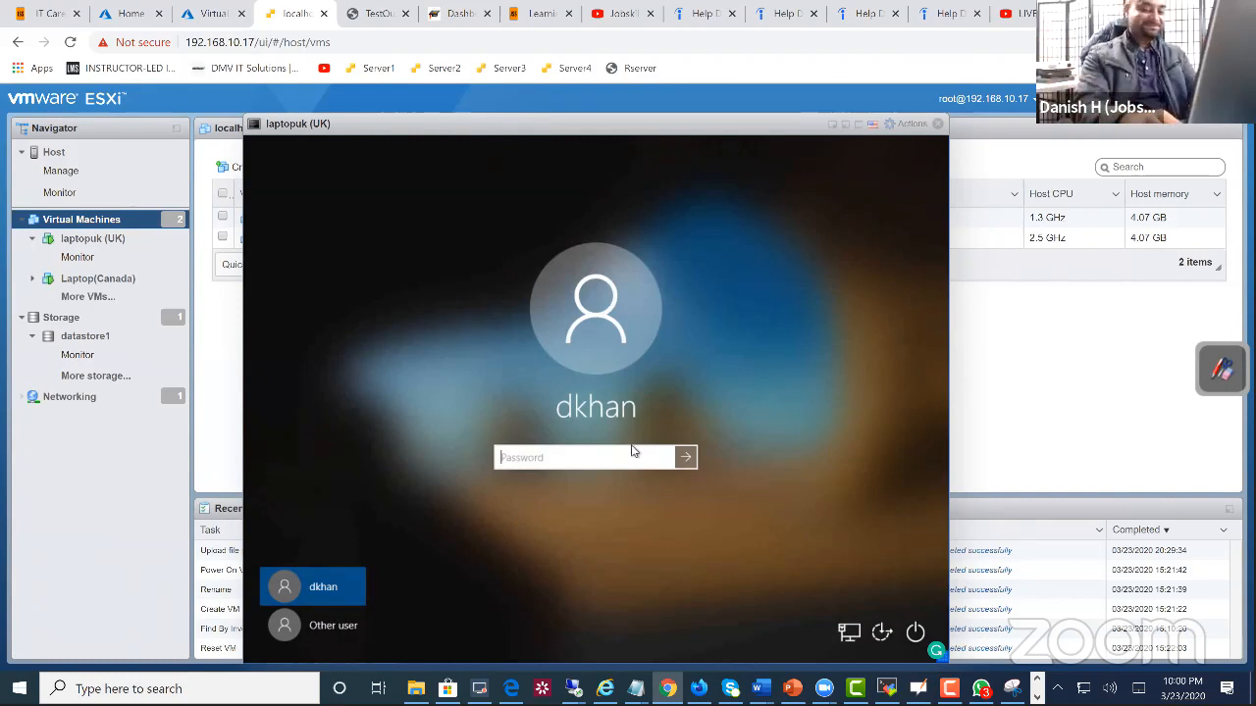
type("•••••••")
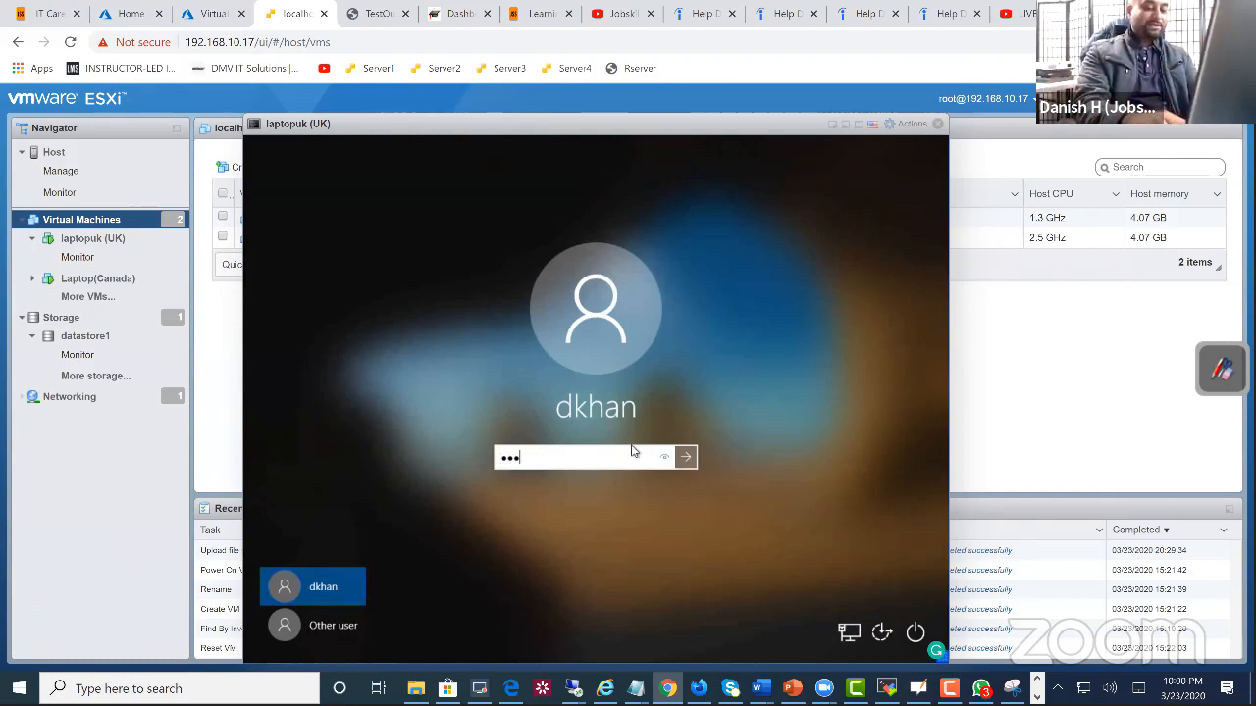
key("BackSpace")
key("BackSpace")
key("BackSpace")
key("BackSpace")
key("BackSpace")
key("BackSpace")
key("BackSpace")
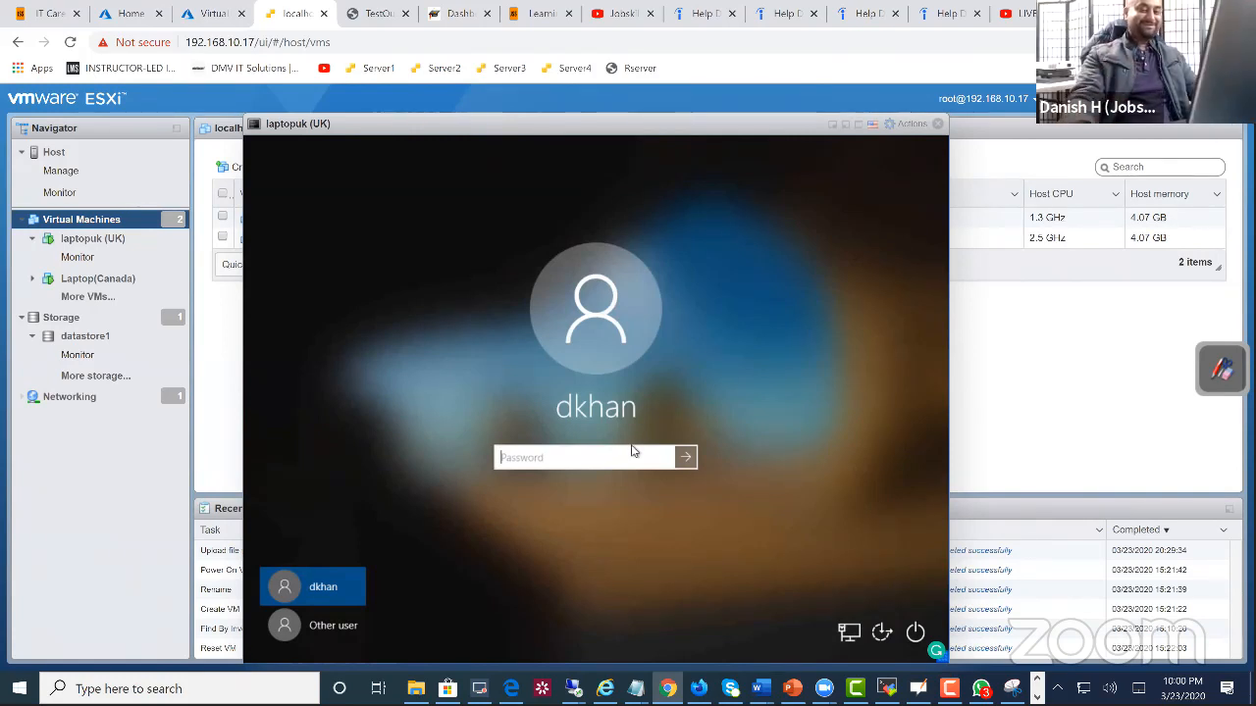
Step: Choose to sign in as another user on laptopuk, reopening the sign-in screen whenever the lock screen returns
left_click(309, 628)
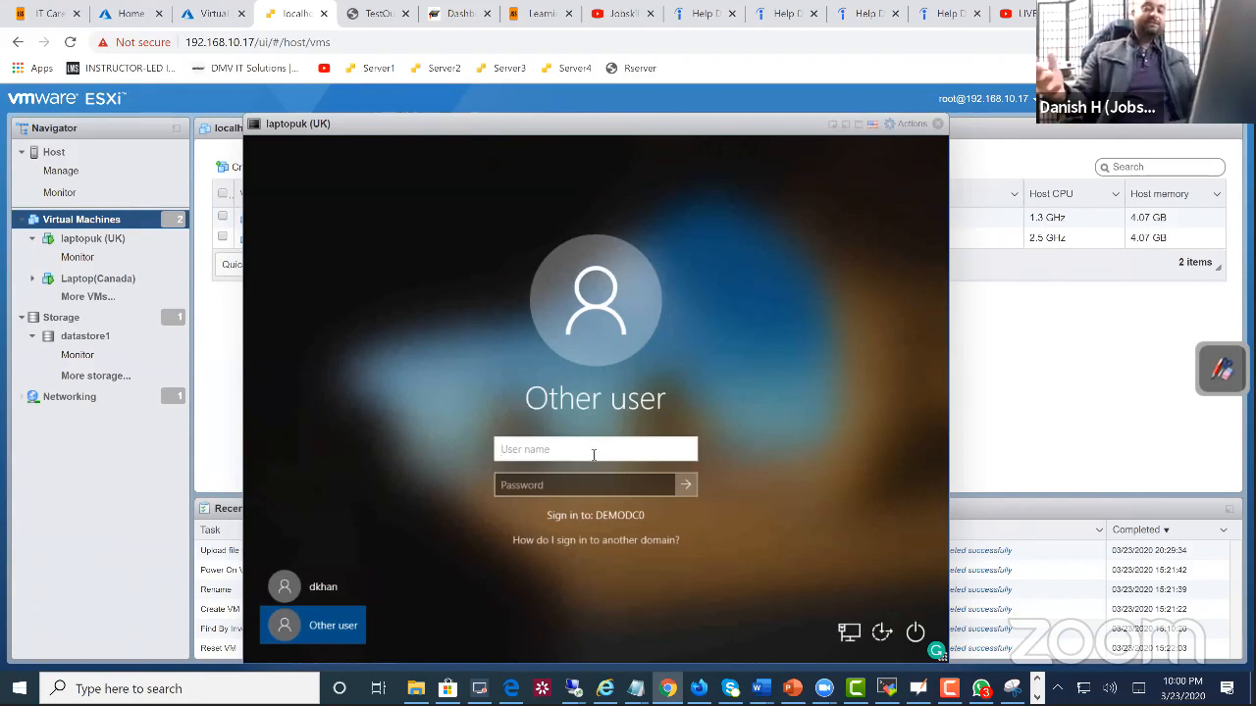
left_click(594, 450)
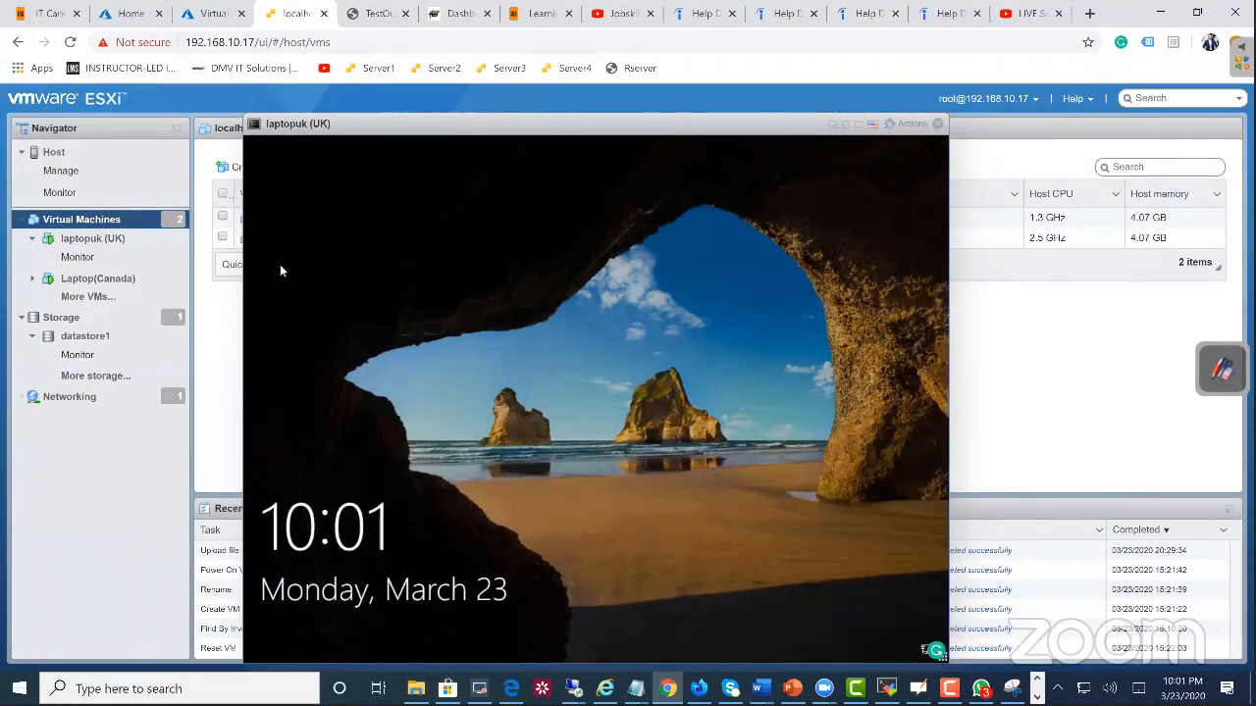
left_click(471, 384)
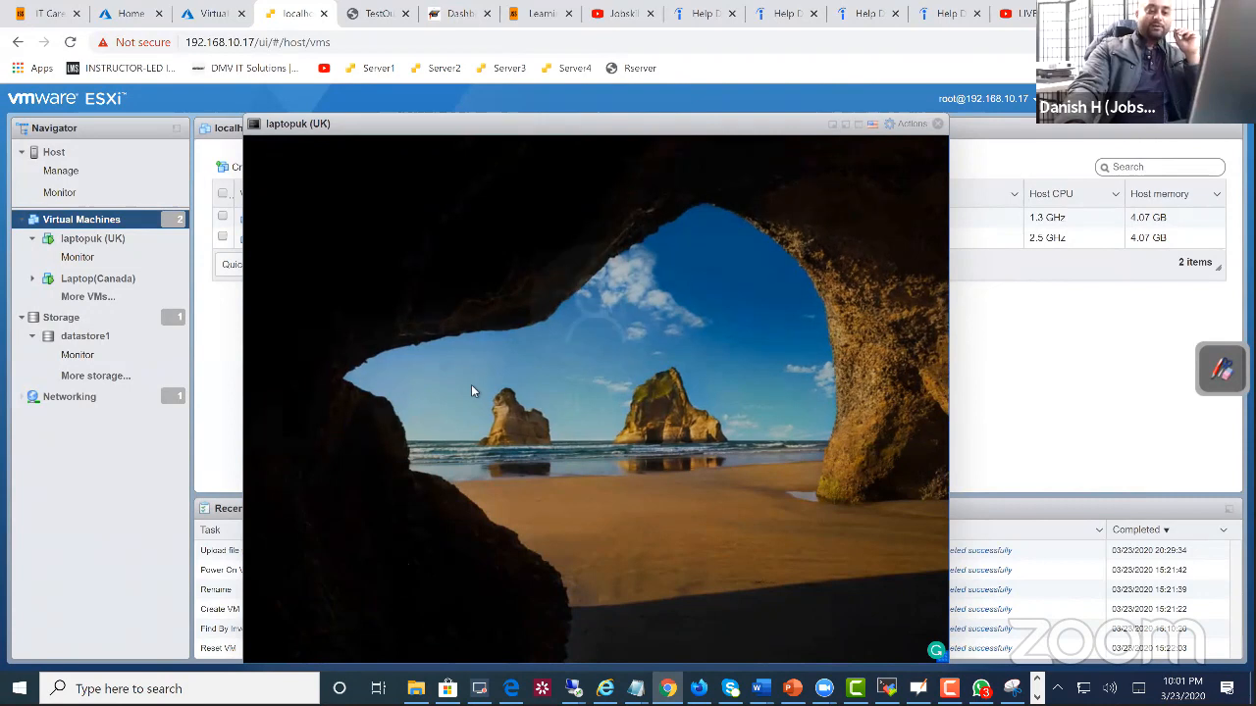
left_click(333, 625)
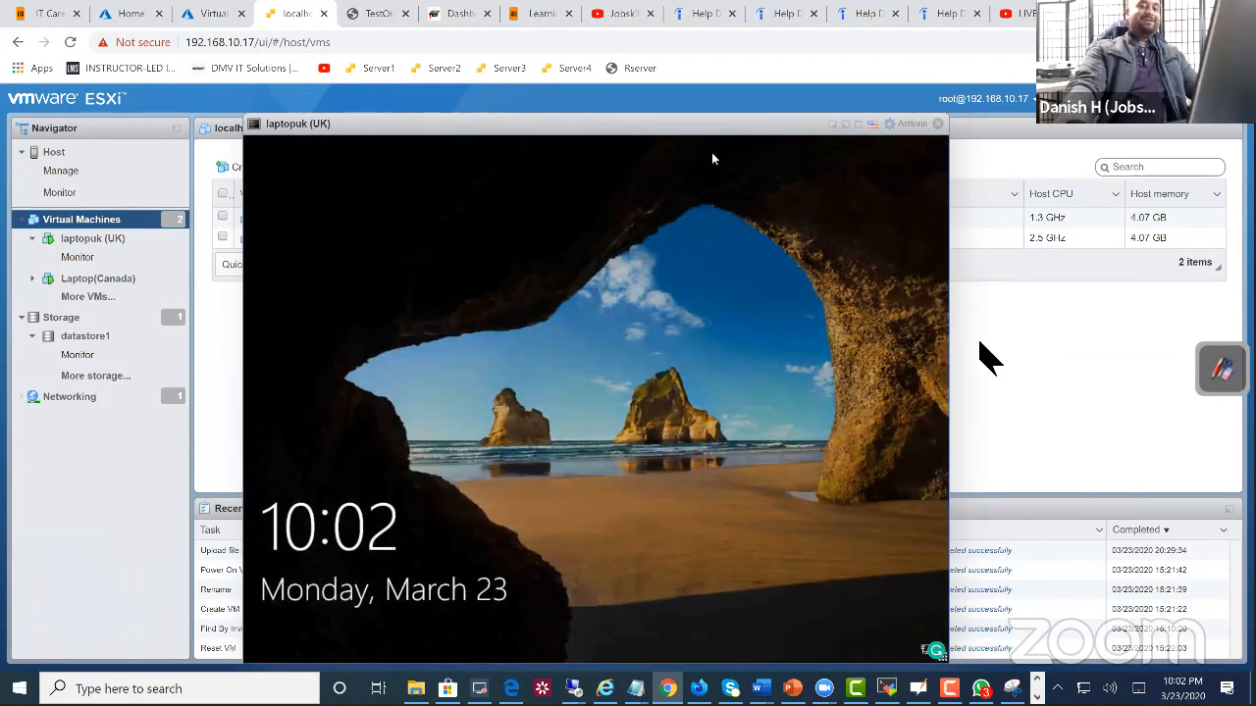
left_click(586, 401)
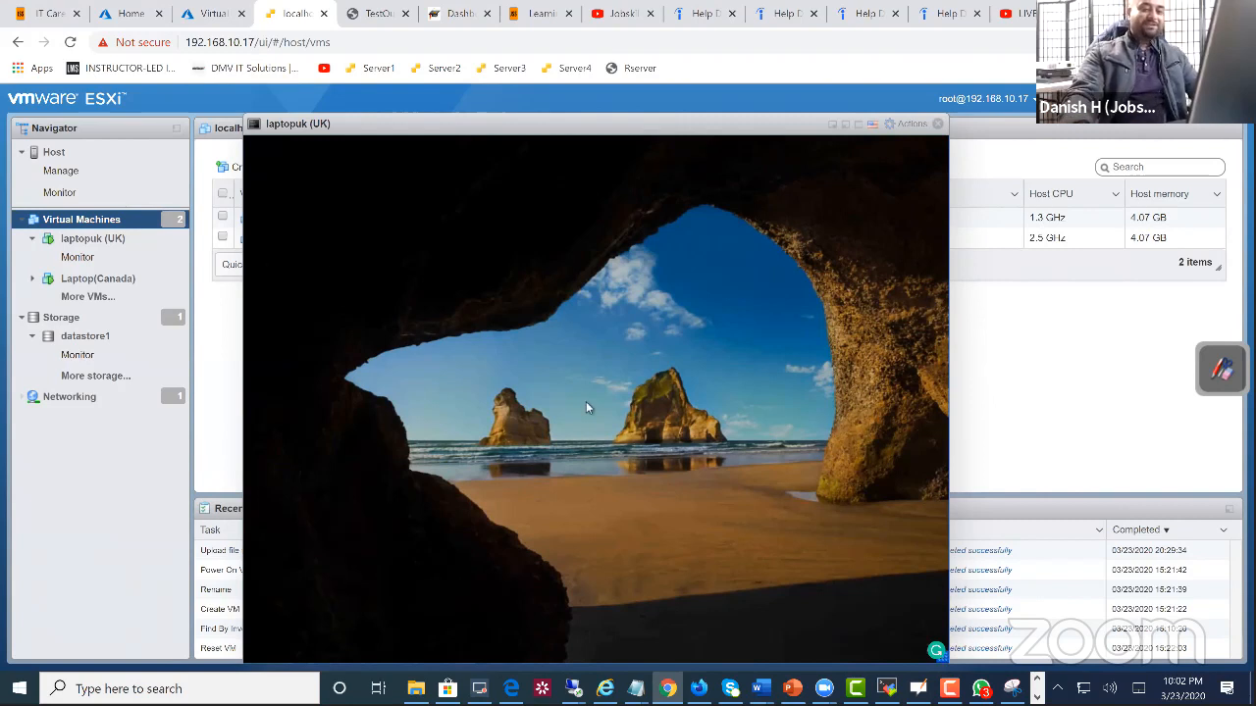
left_click(319, 628)
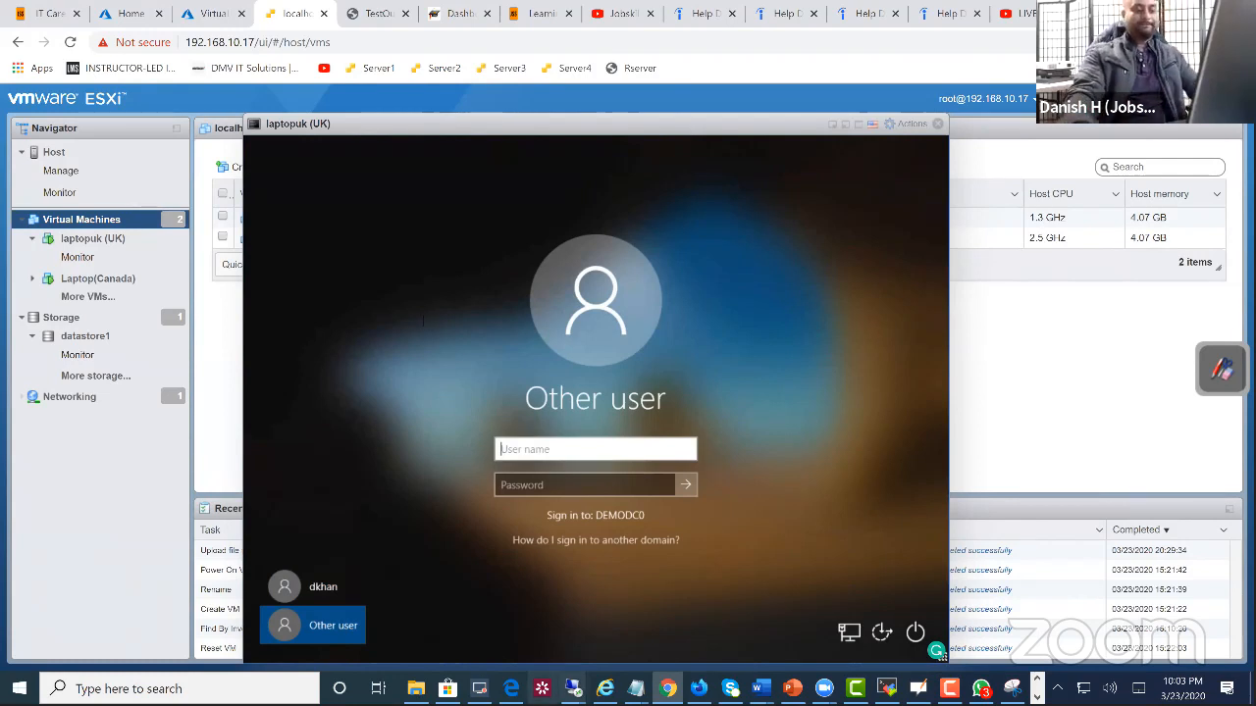
Step: Switch to the demodc remote desktop, close the extra Active Directory Users and Computers window and bring forward the one listing the Users container
mouse_move(573, 689)
left_click(515, 623)
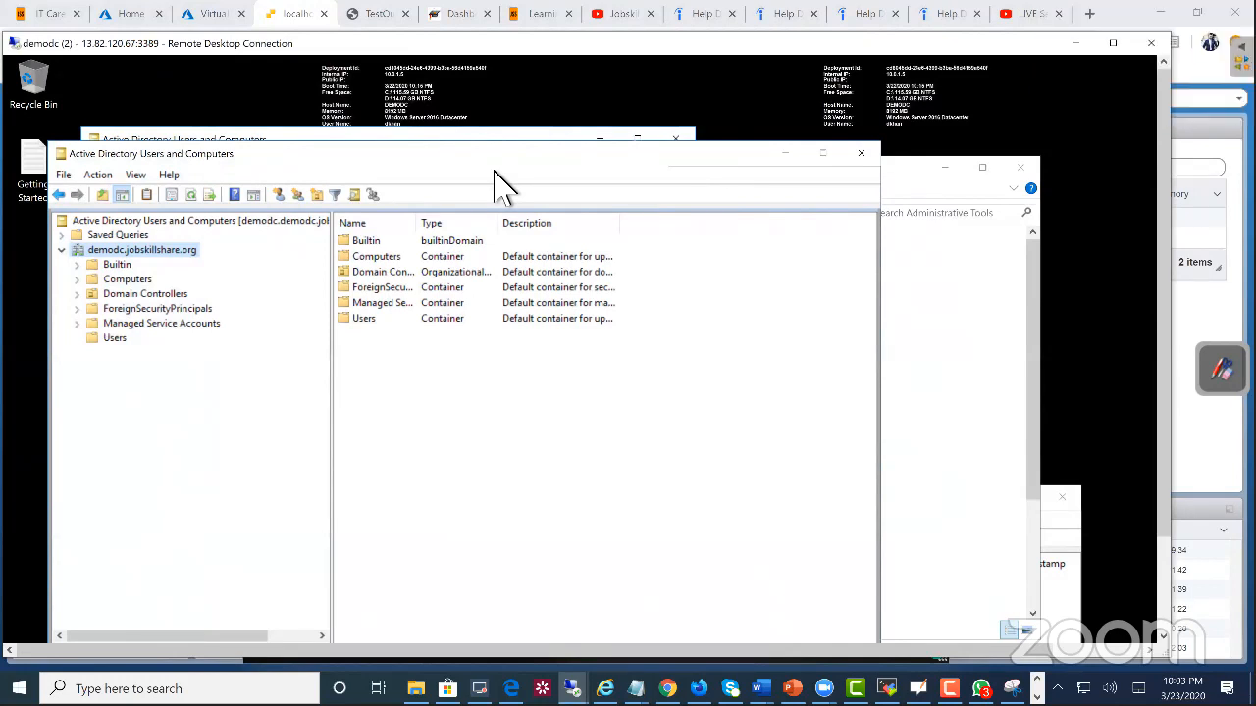
left_click(861, 153)
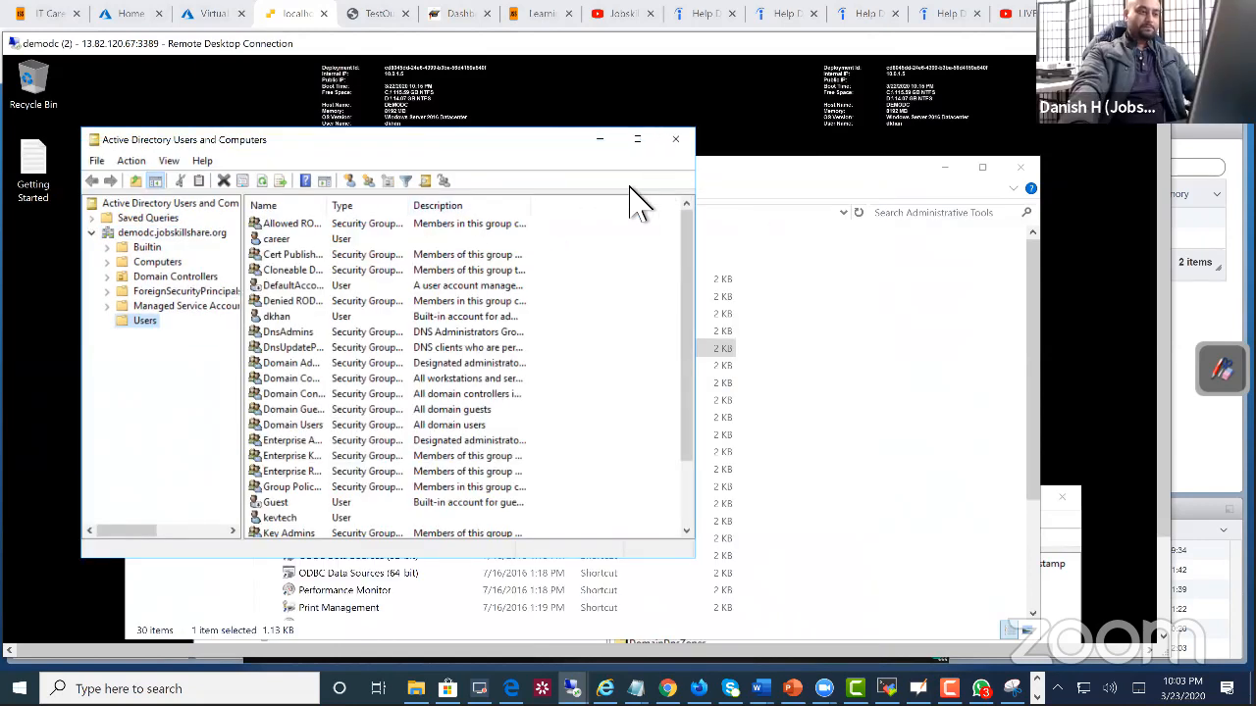
left_click(696, 162)
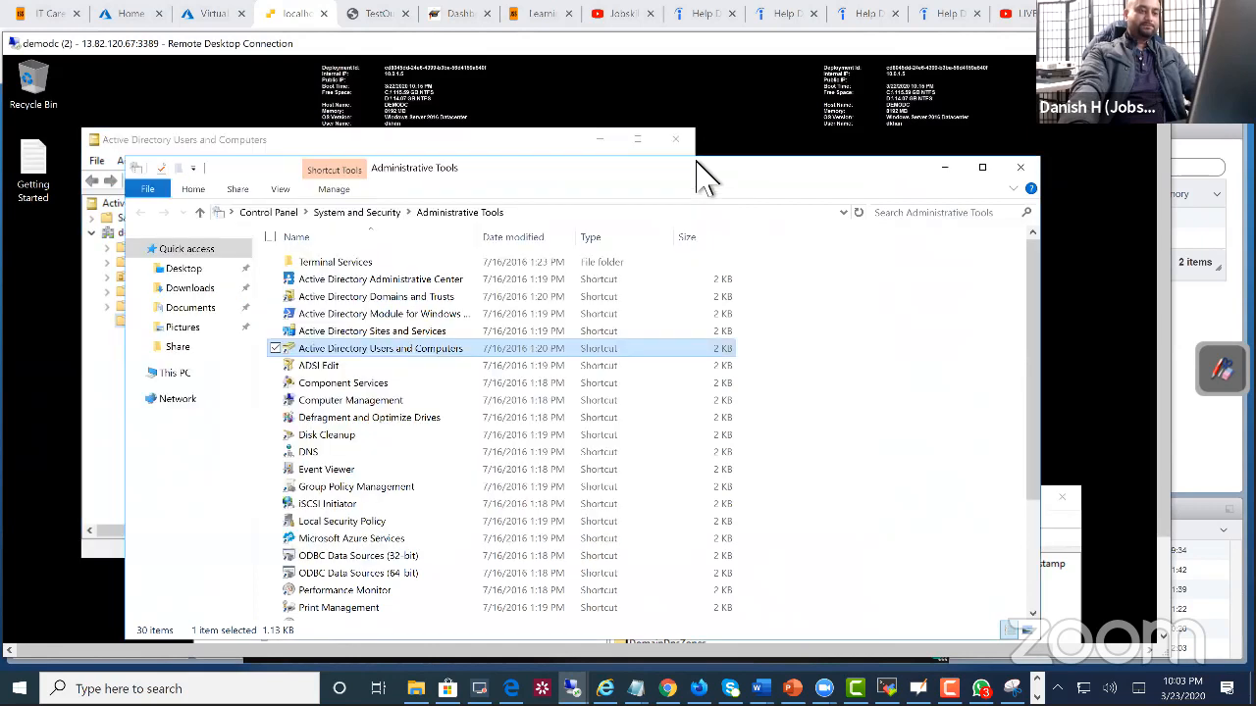
left_click(573, 146)
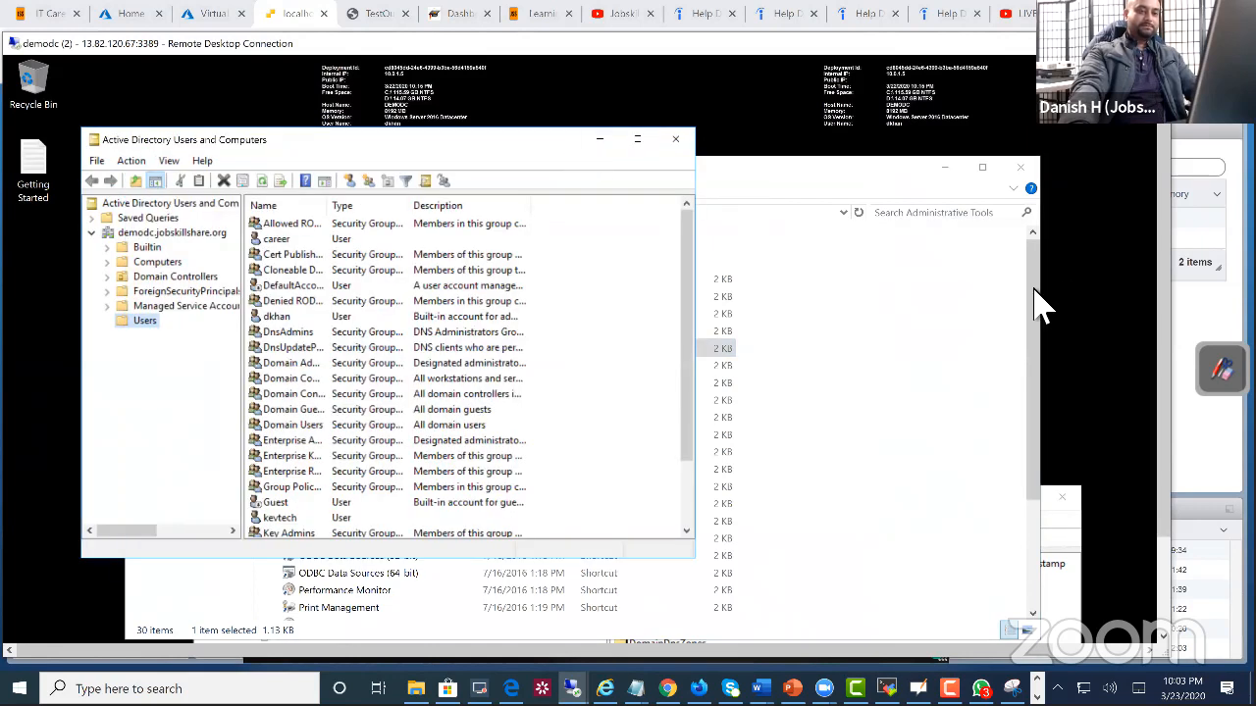
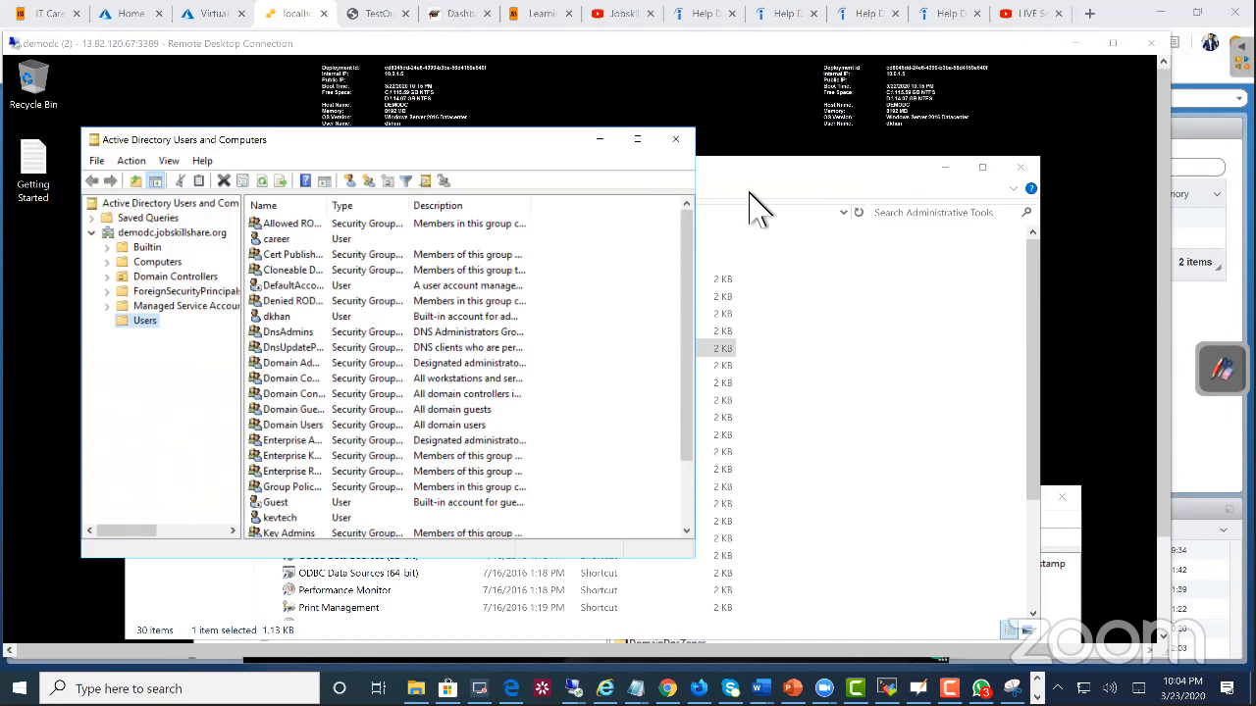
Step: Close Active Directory Users and Computers, then open Group Policy Management from Administrative Tools and maximize it
left_click(677, 139)
left_click_drag(575, 183, 503, 137)
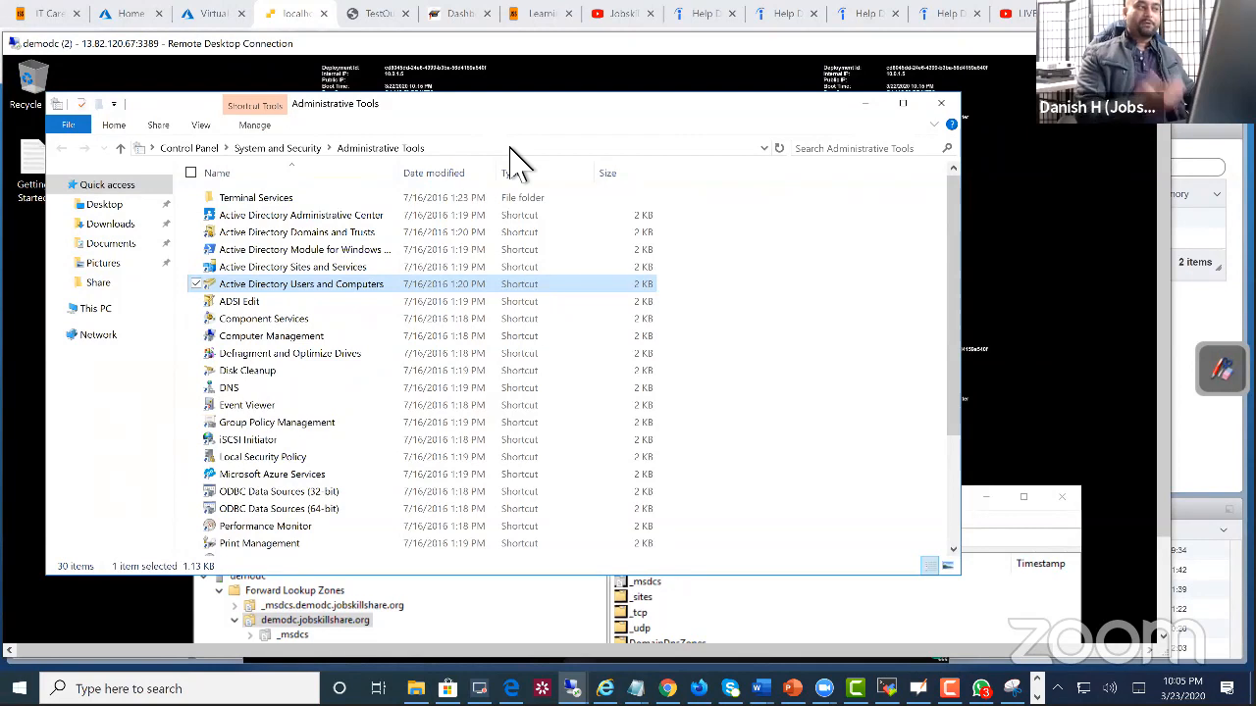
left_click(292, 424)
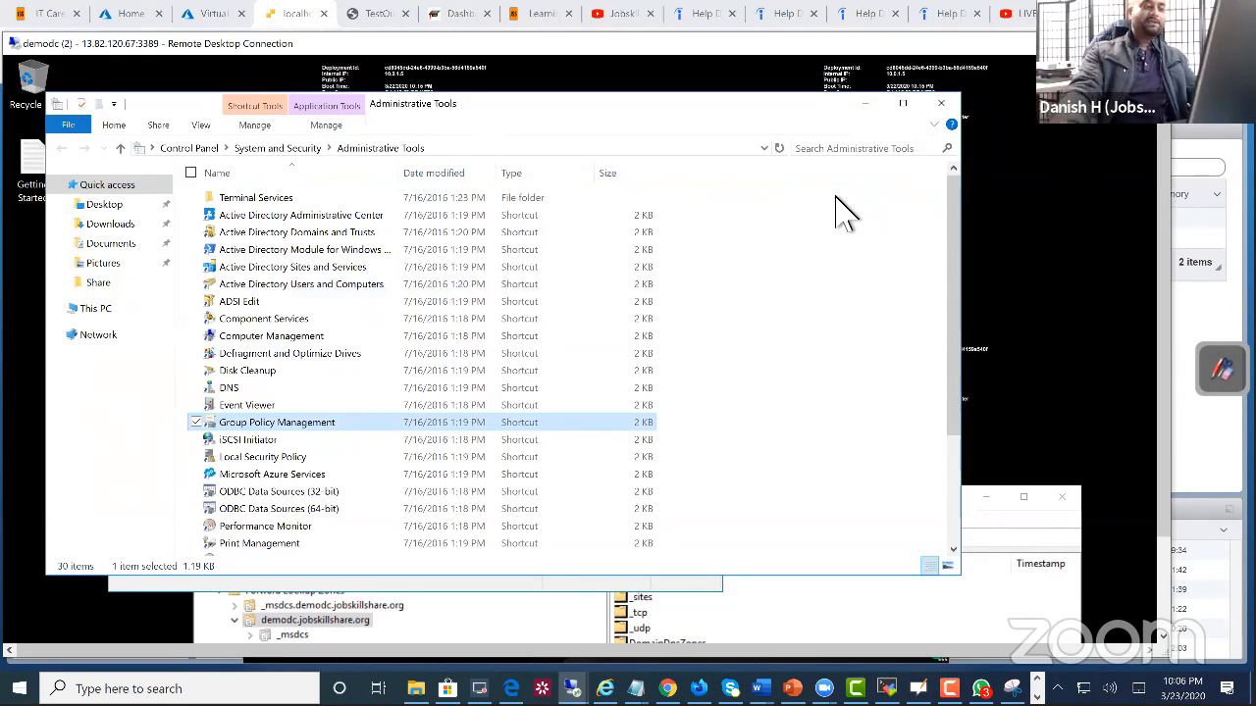
double_click(351, 422)
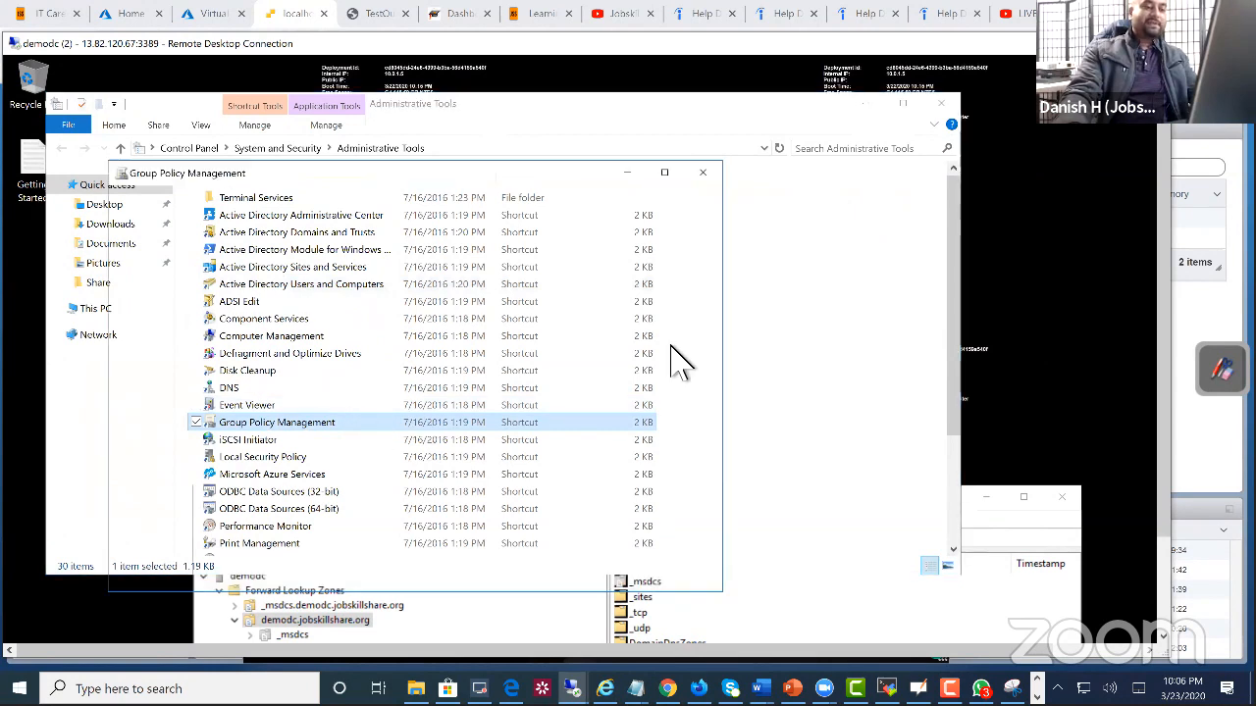
left_click(659, 175)
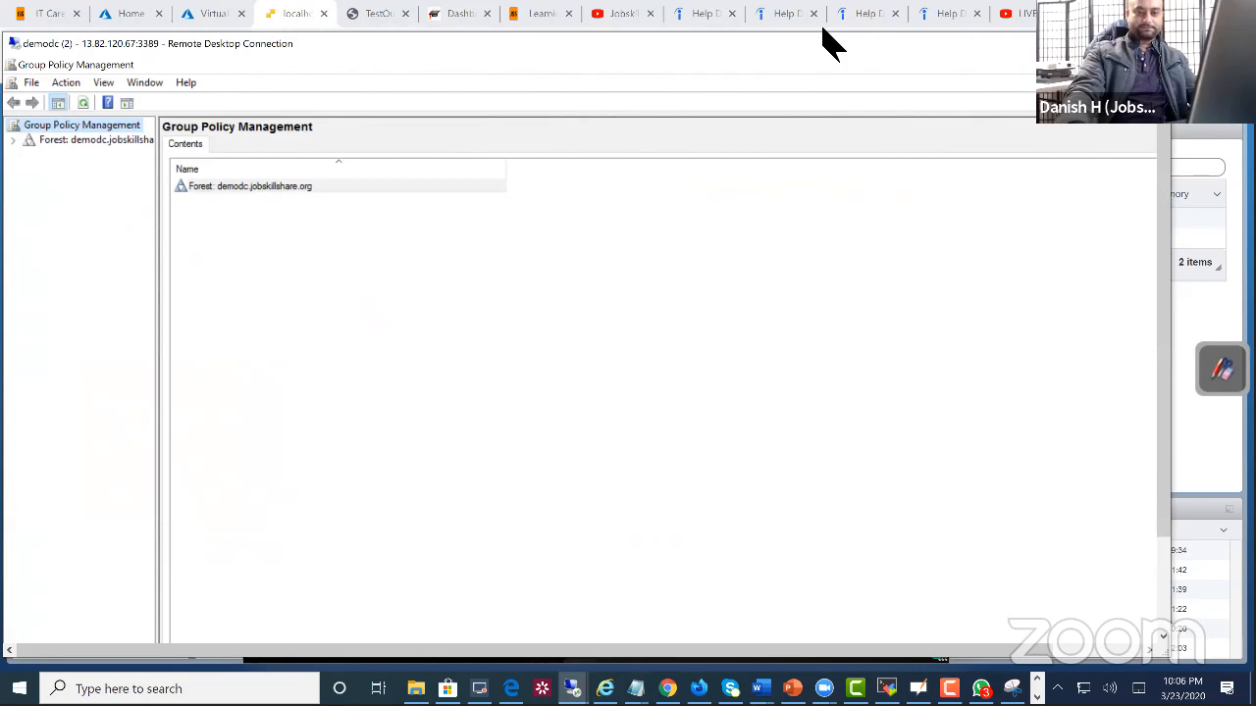
Step: Expand the forest down to the demodc.jobskillshare.org domain, select its Default Domain Policy link and acknowledge the link notice
left_click(13, 141)
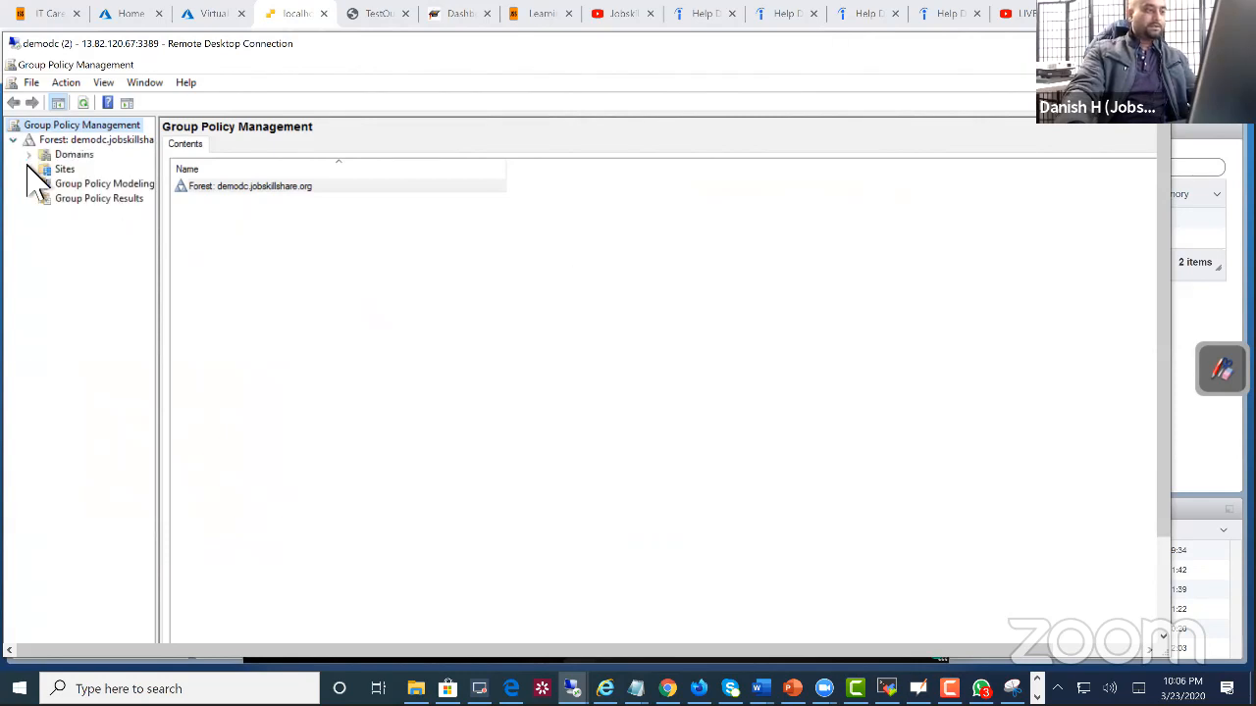
left_click(28, 155)
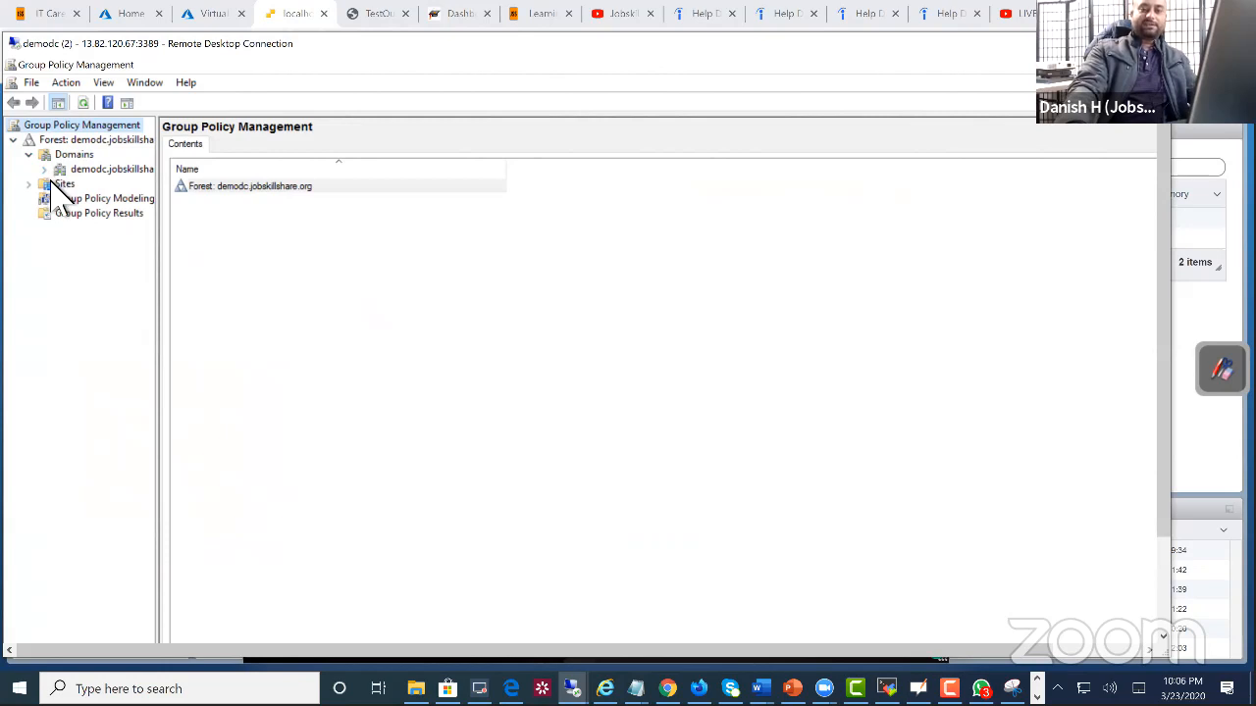
left_click(44, 170)
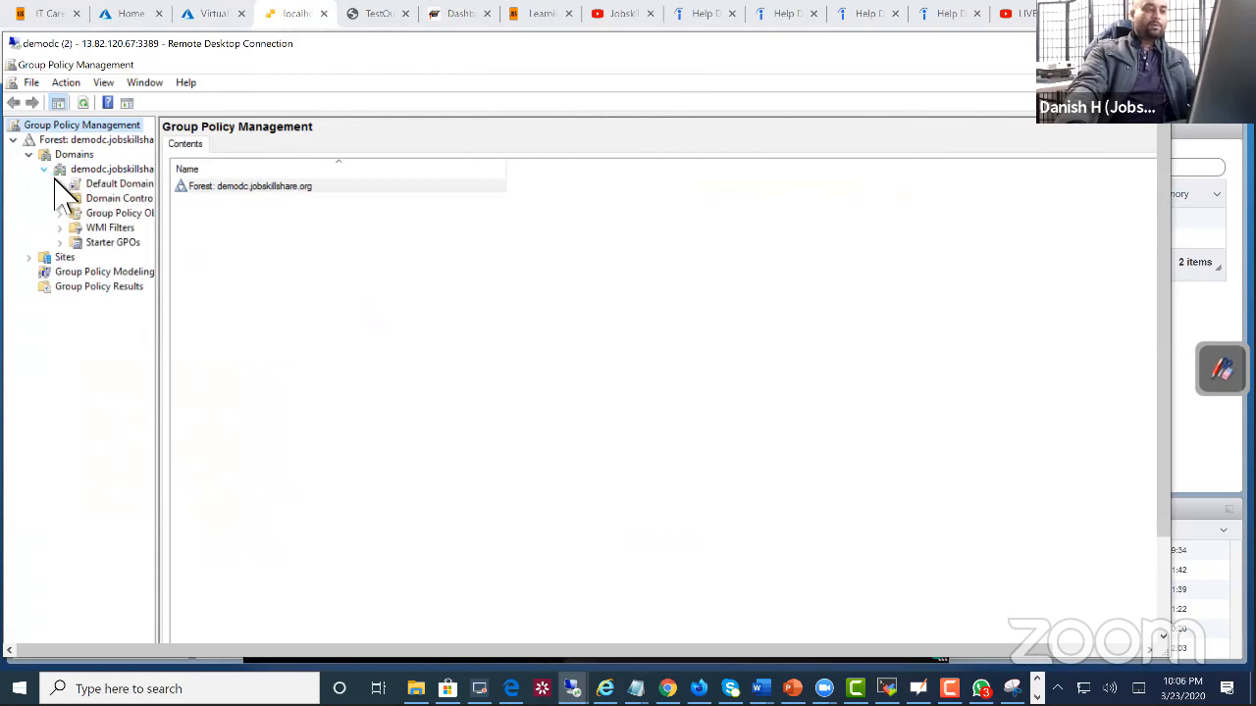
left_click(93, 185)
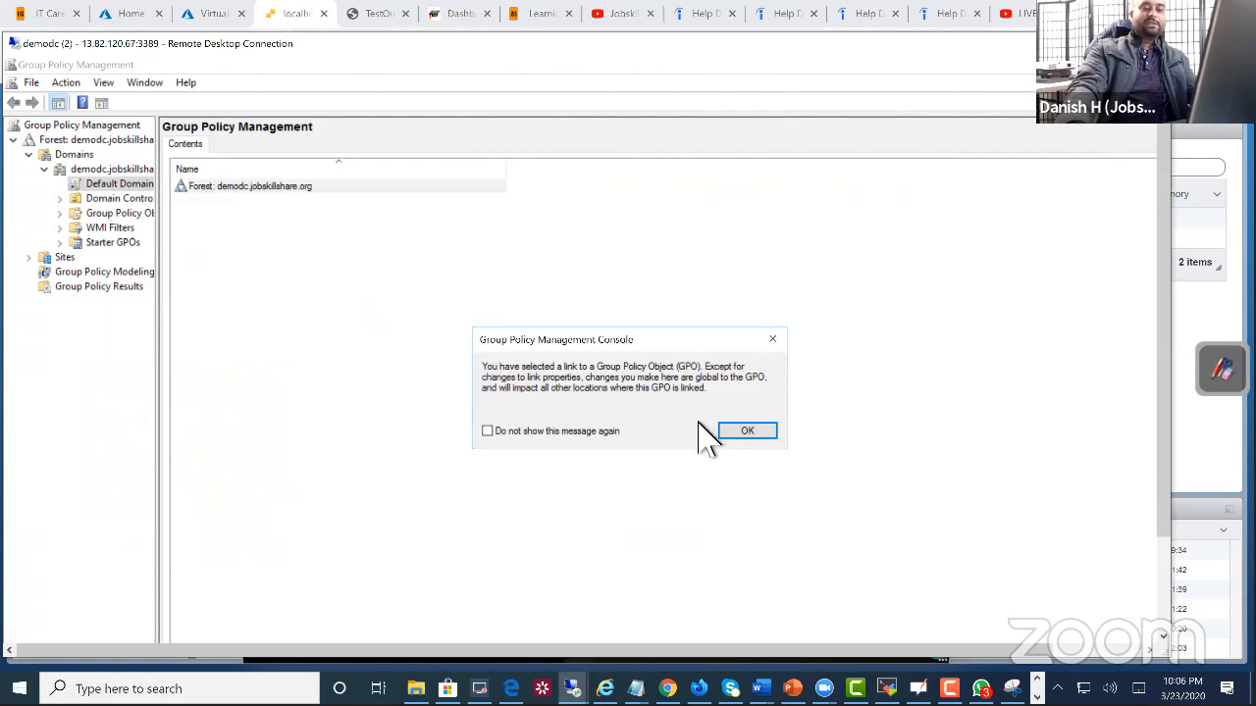
left_click(746, 436)
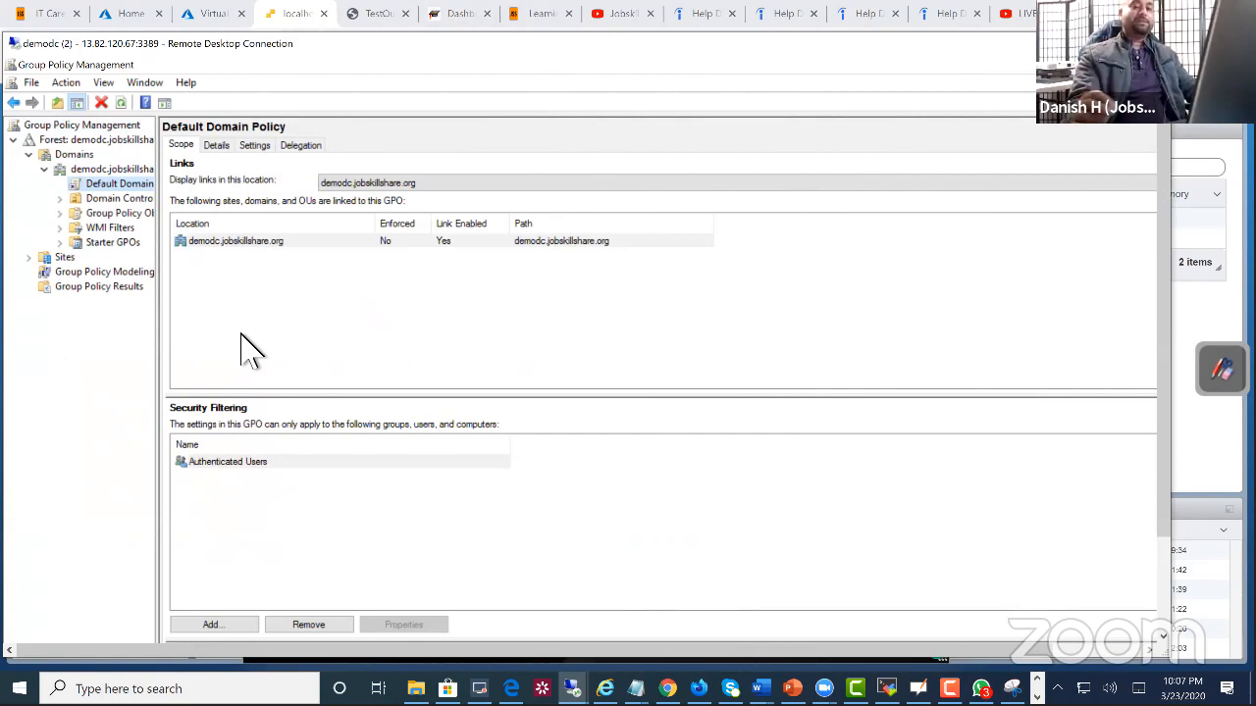
Step: Open the Default Domain Policy for editing, view the Folders and Registry preferences under Computer Configuration's Windows Settings, and close the editor
right_click(117, 186)
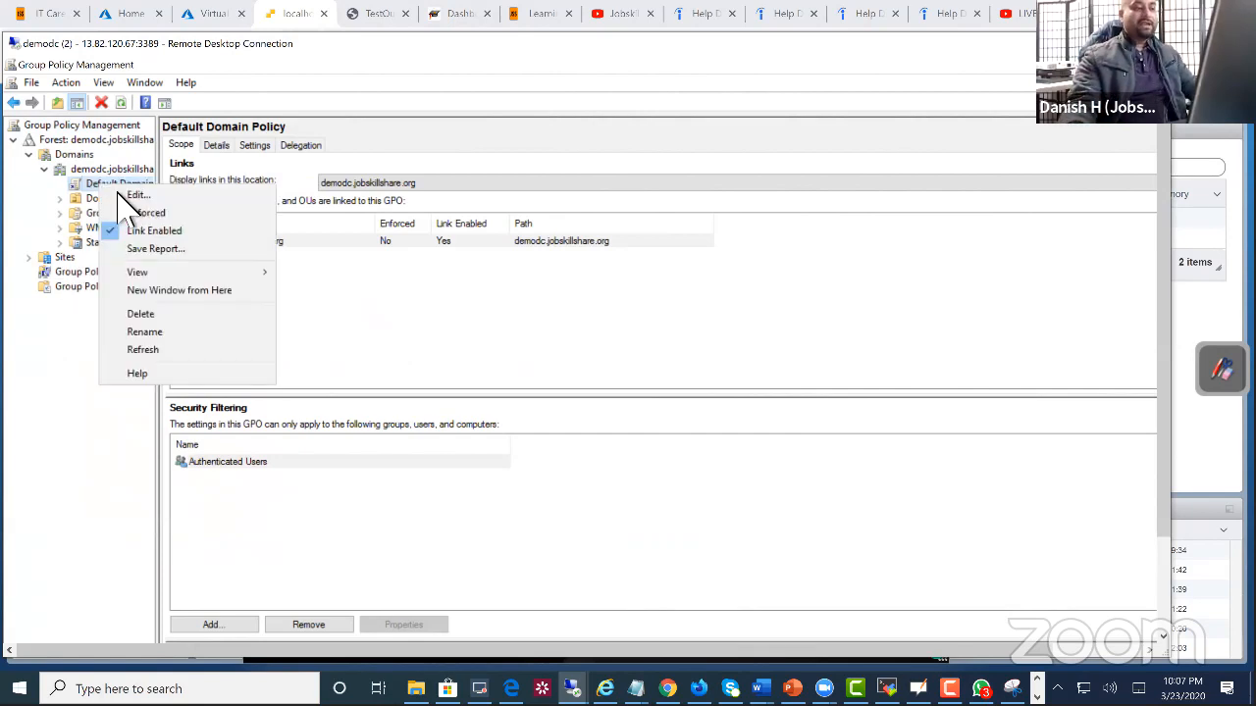
left_click(133, 195)
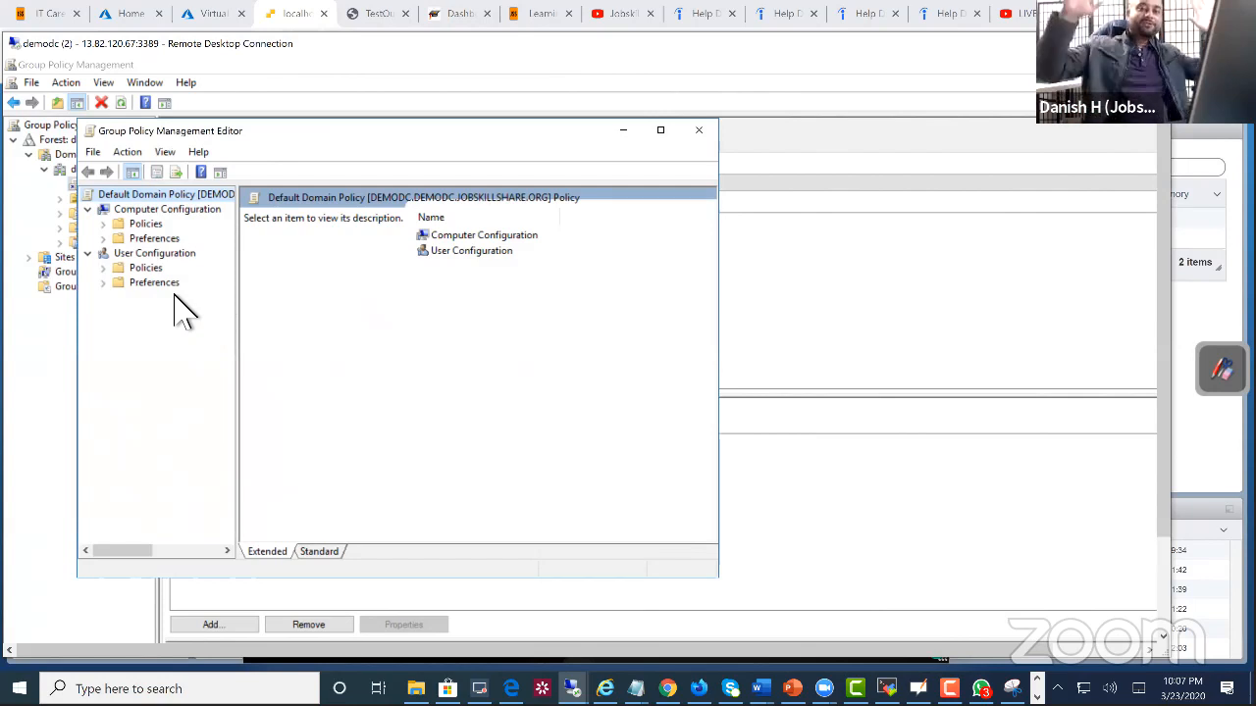
left_click(110, 253)
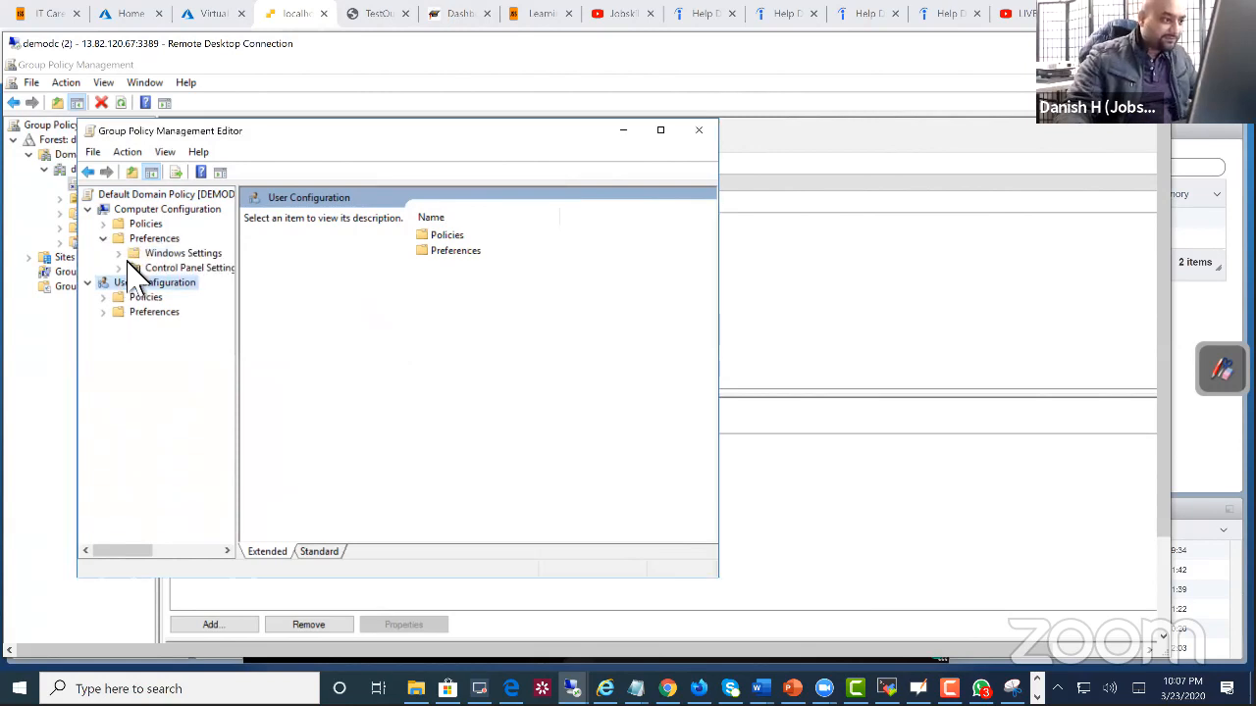
double_click(182, 257)
left_click(177, 296)
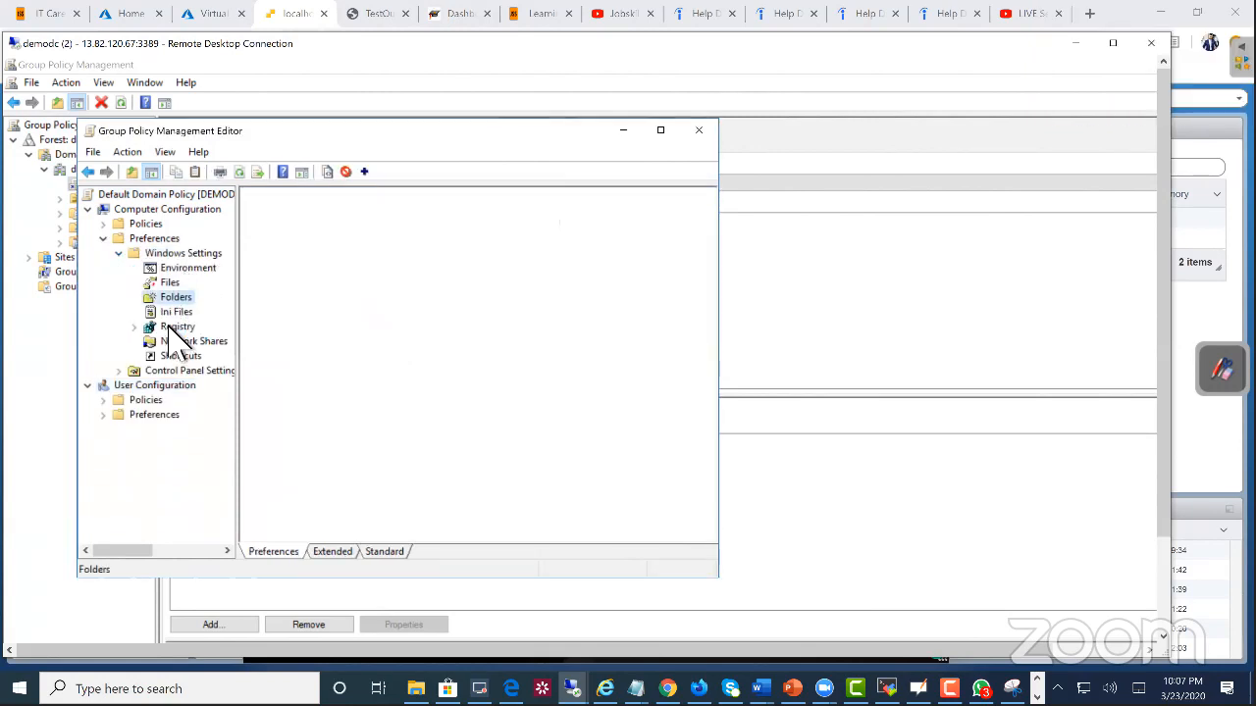
left_click(173, 328)
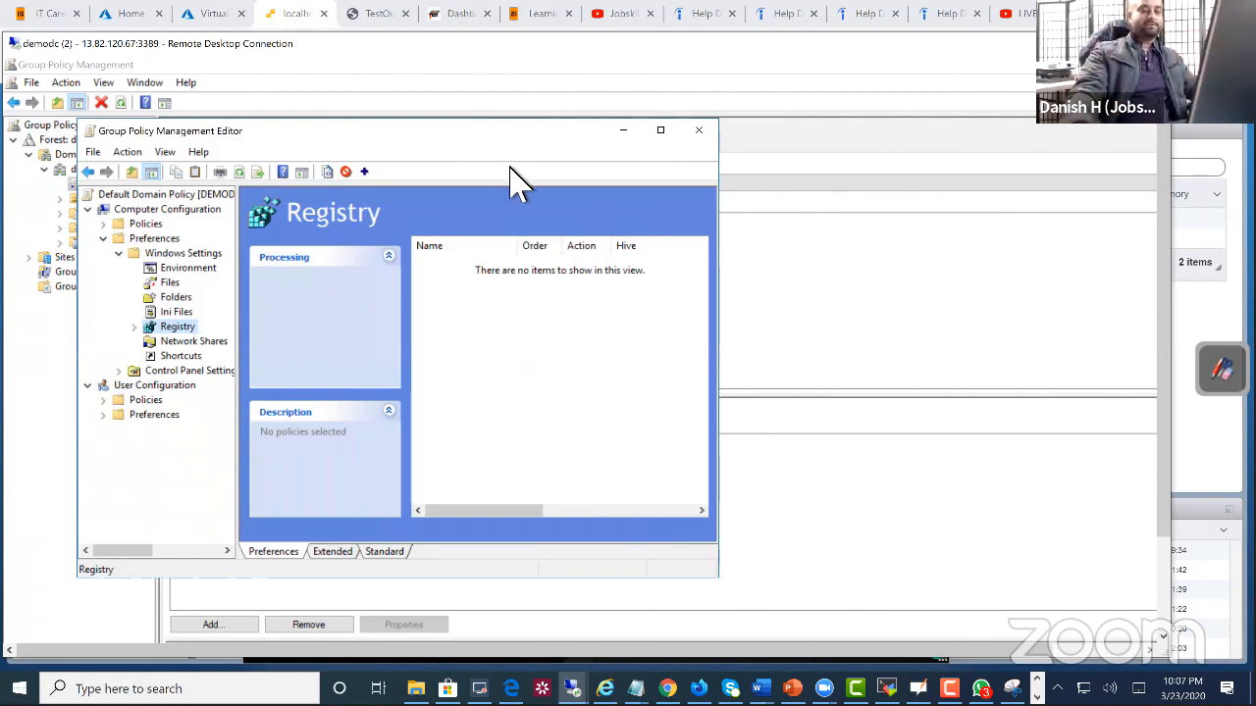
left_click(699, 130)
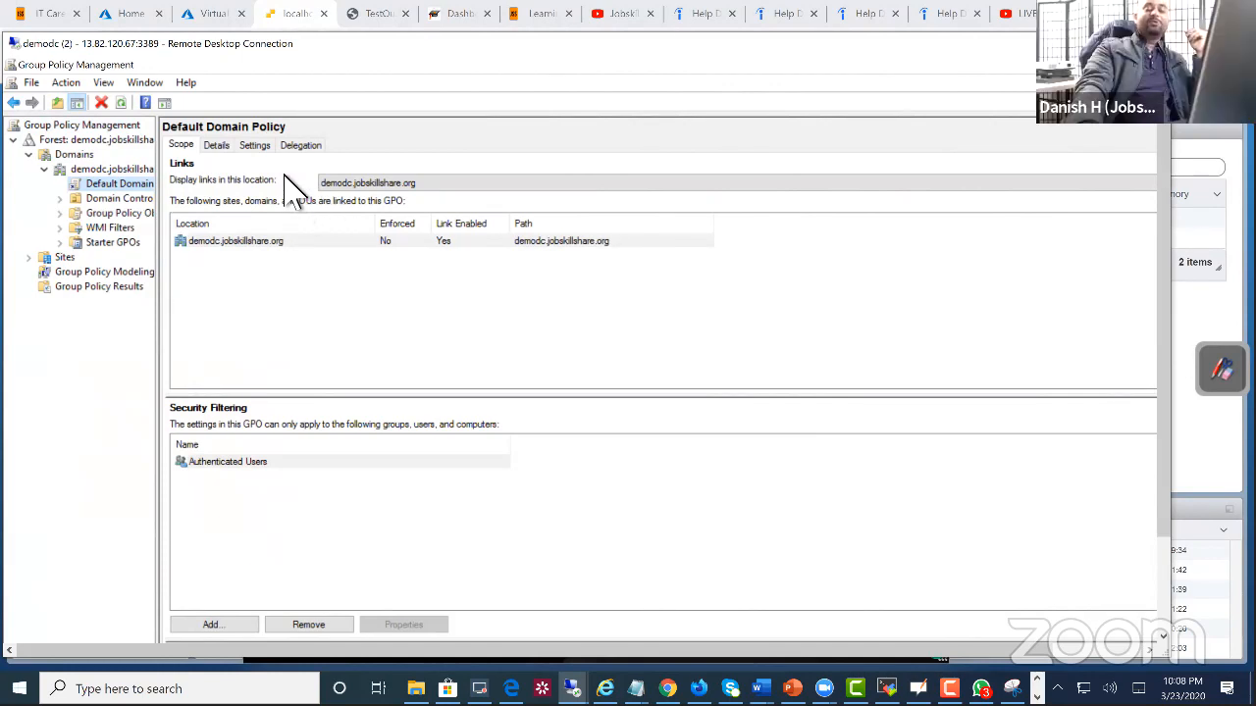
Step: View the Default Domain Policy's details, then display its settings report with all sections expanded
left_click(228, 145)
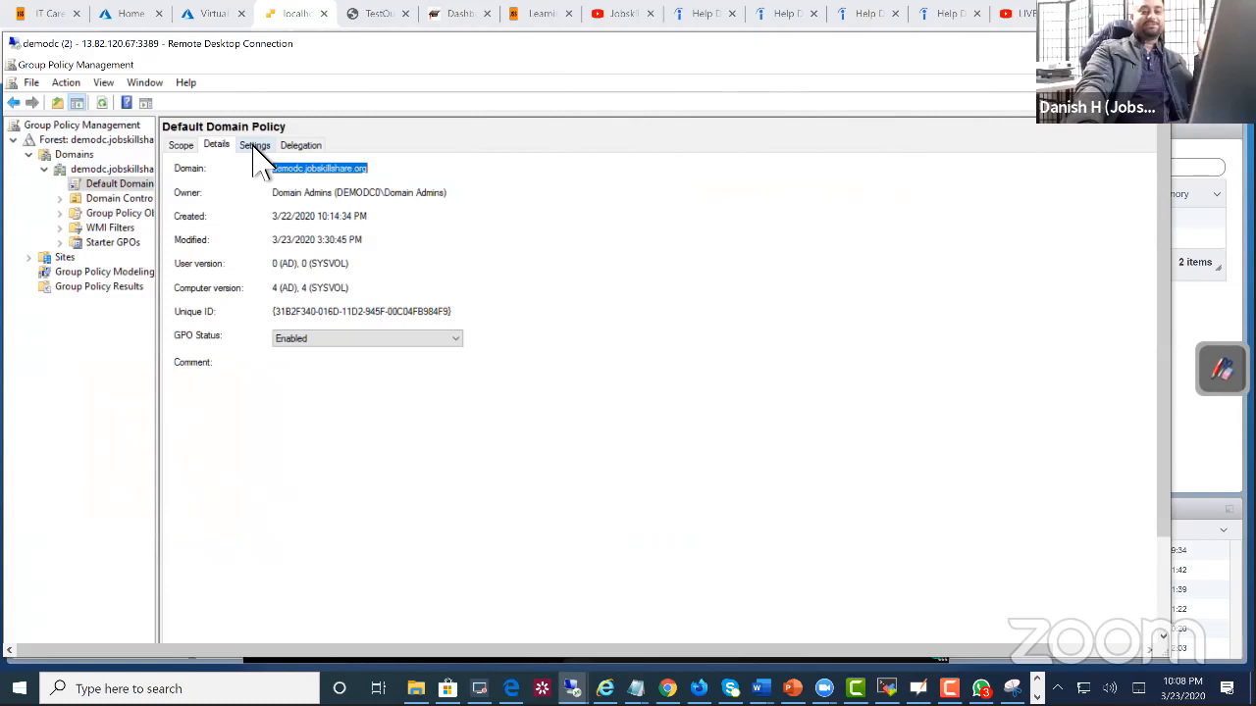
left_click(255, 147)
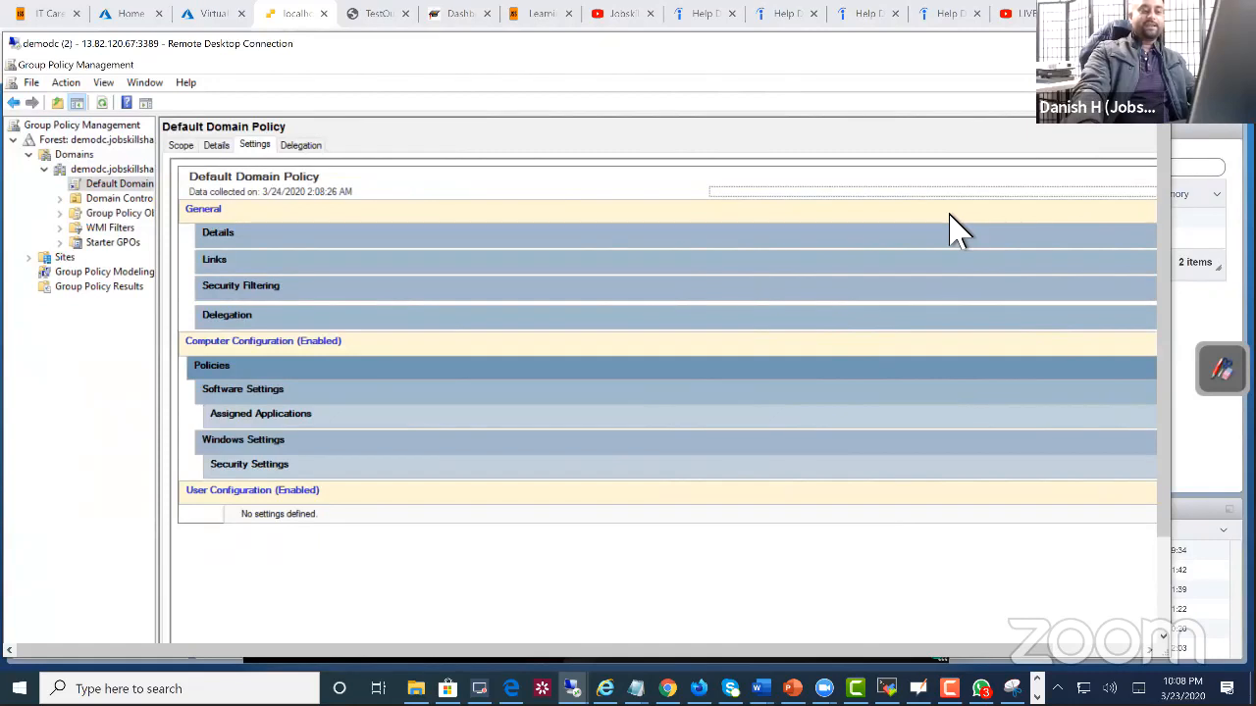
left_click(234, 373)
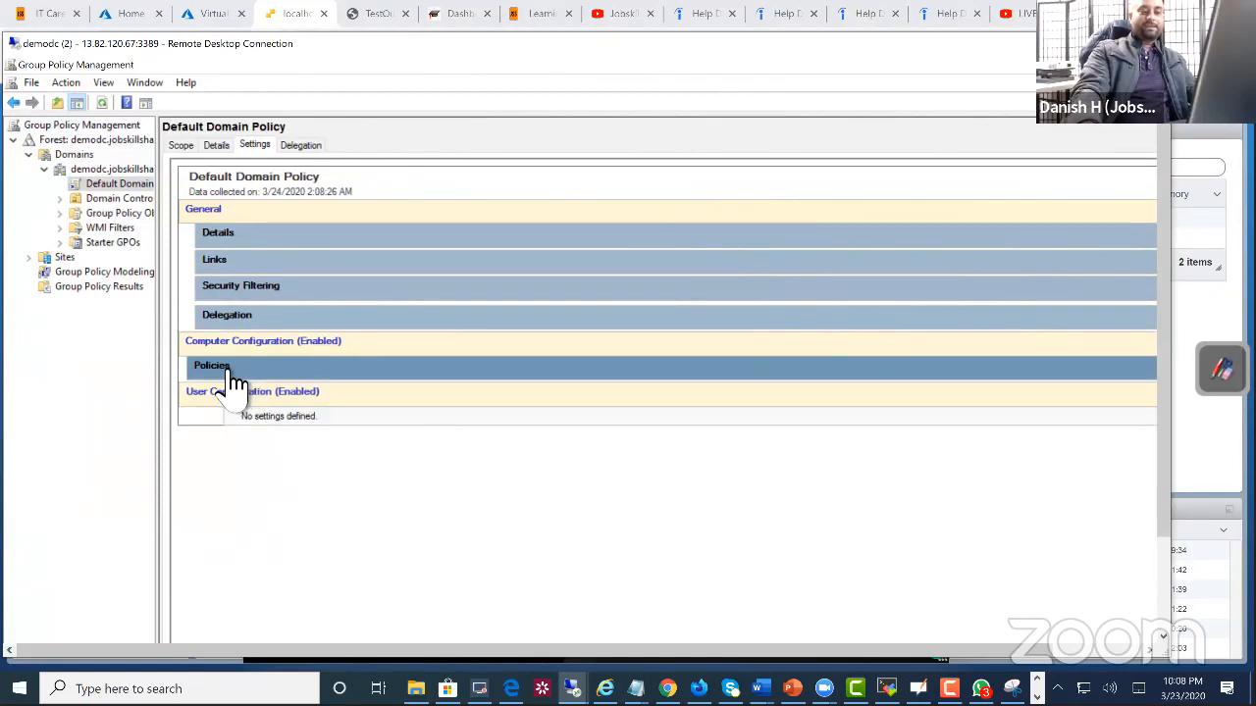
left_click(233, 372)
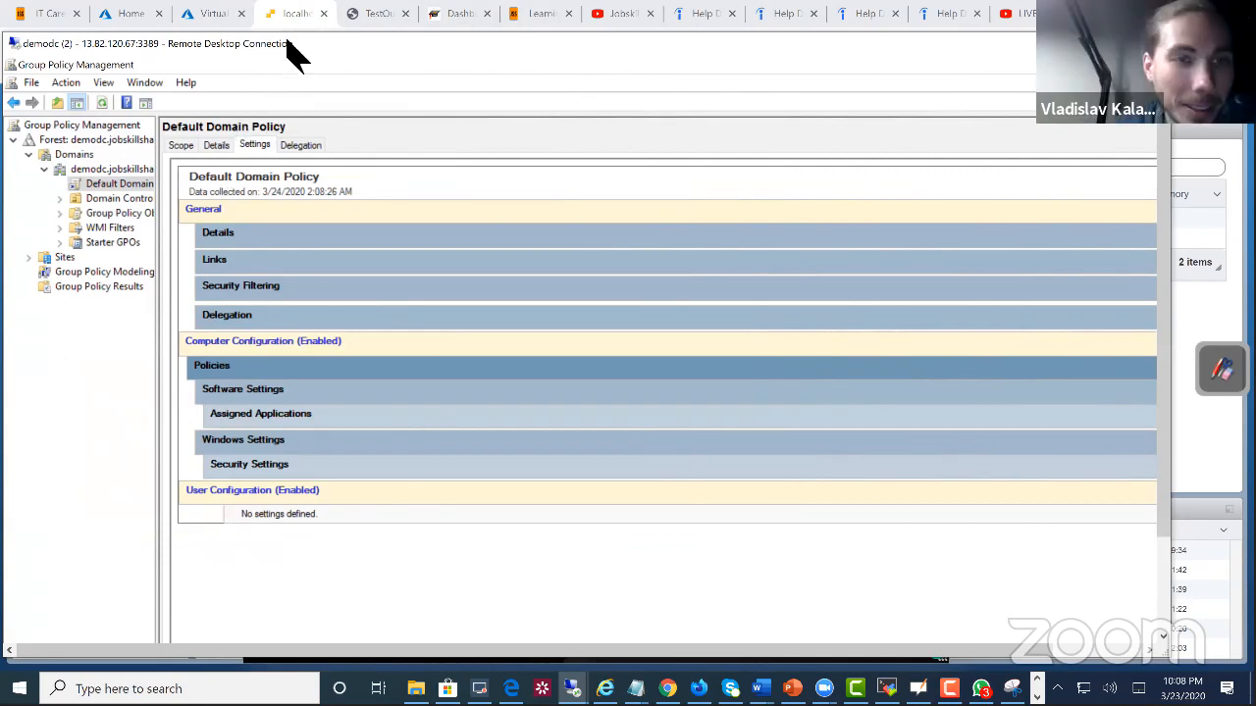
left_click_drag(294, 54, 225, 29)
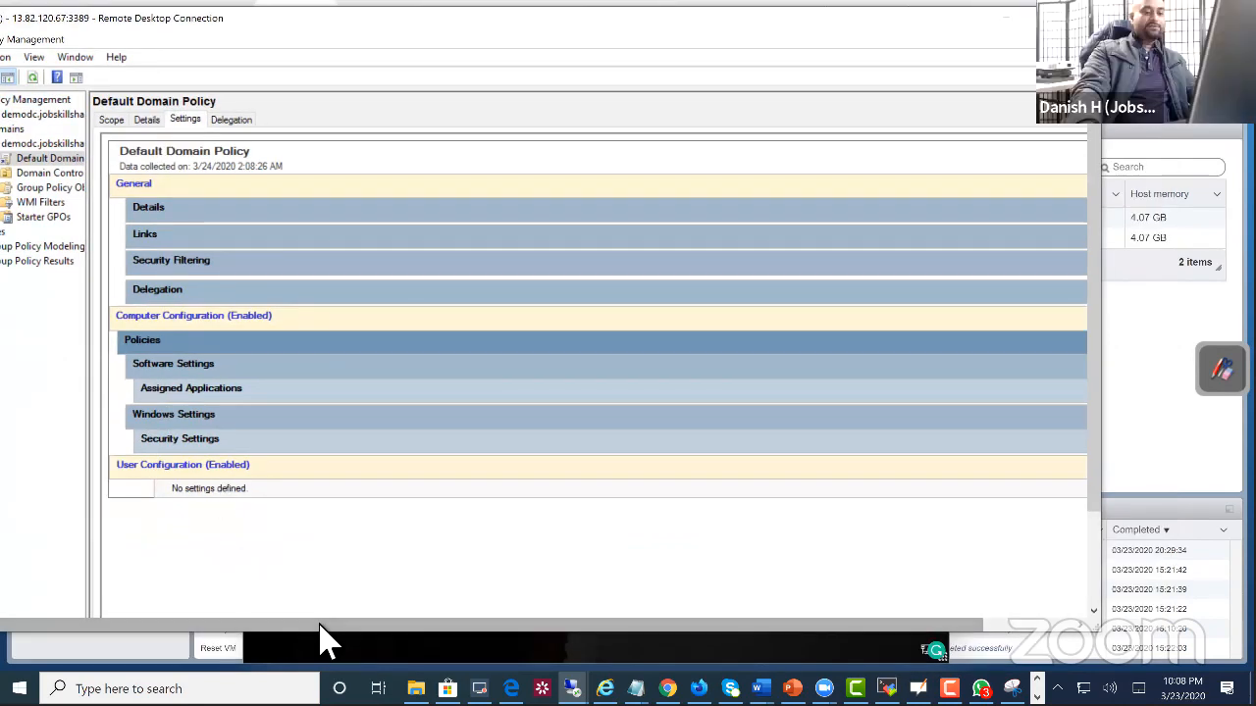
left_click_drag(324, 628, 422, 628)
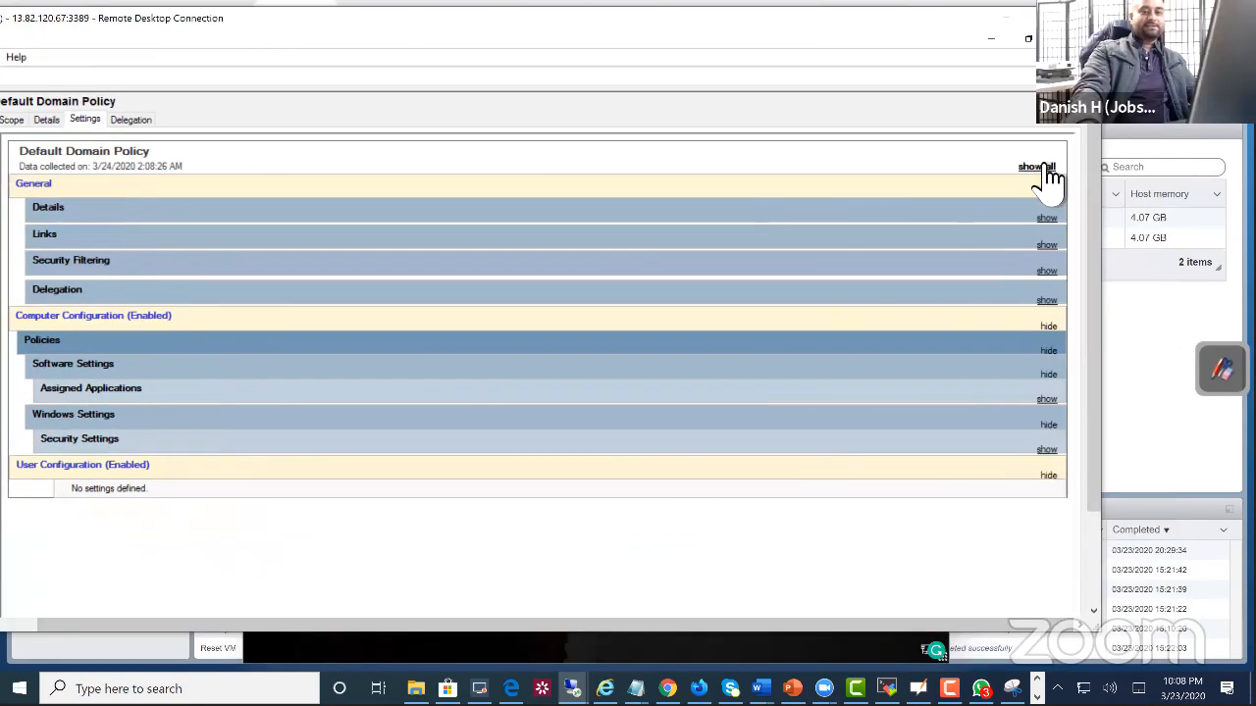
left_click(1035, 167)
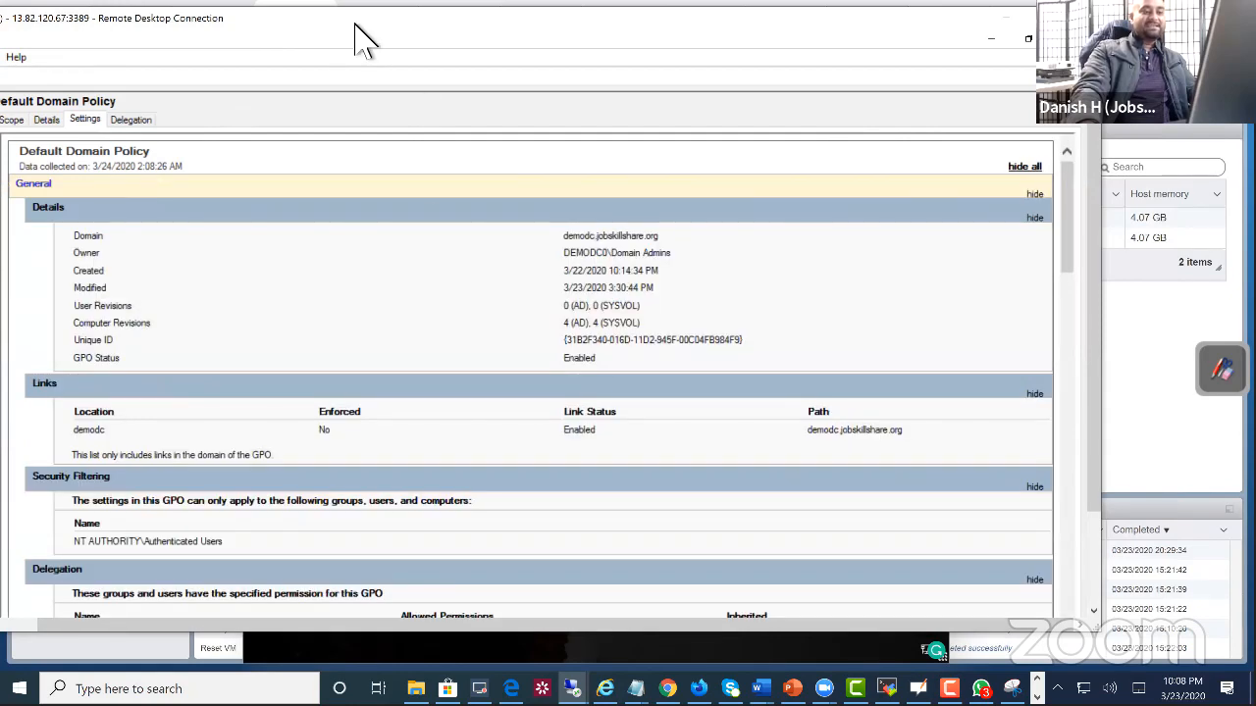
Step: Review the settings report from Security Filtering and the assigned Zoom application to the password policy, highlighting the minimum password length value
left_click_drag(354, 24, 444, 21)
scroll(525, 358, "down", 2)
scroll(525, 358, "down", 3)
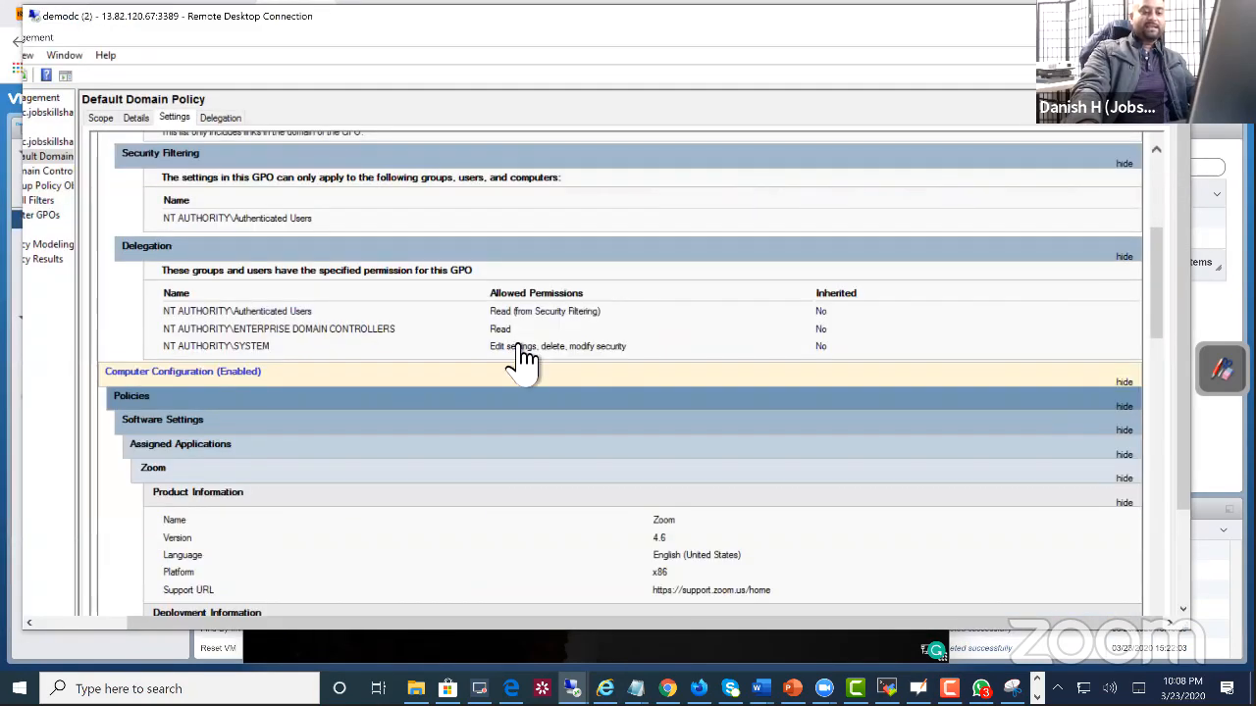
scroll(525, 358, "down", 3)
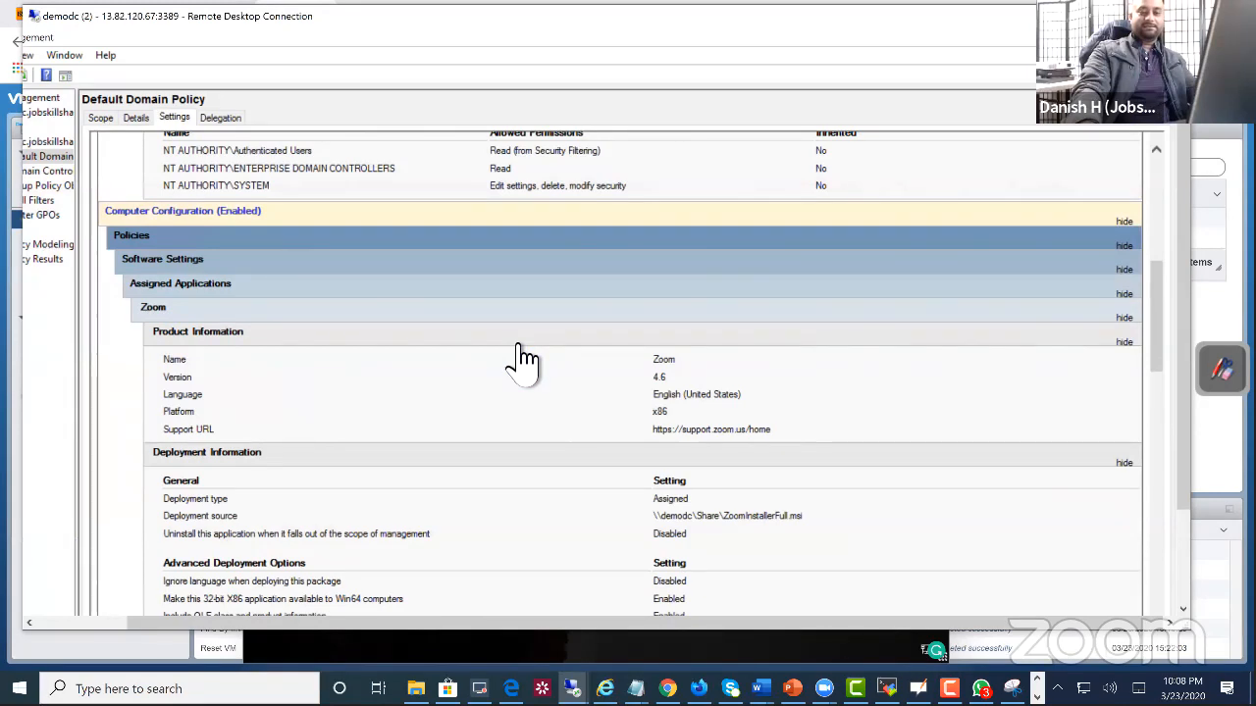
scroll(520, 358, "down", 10)
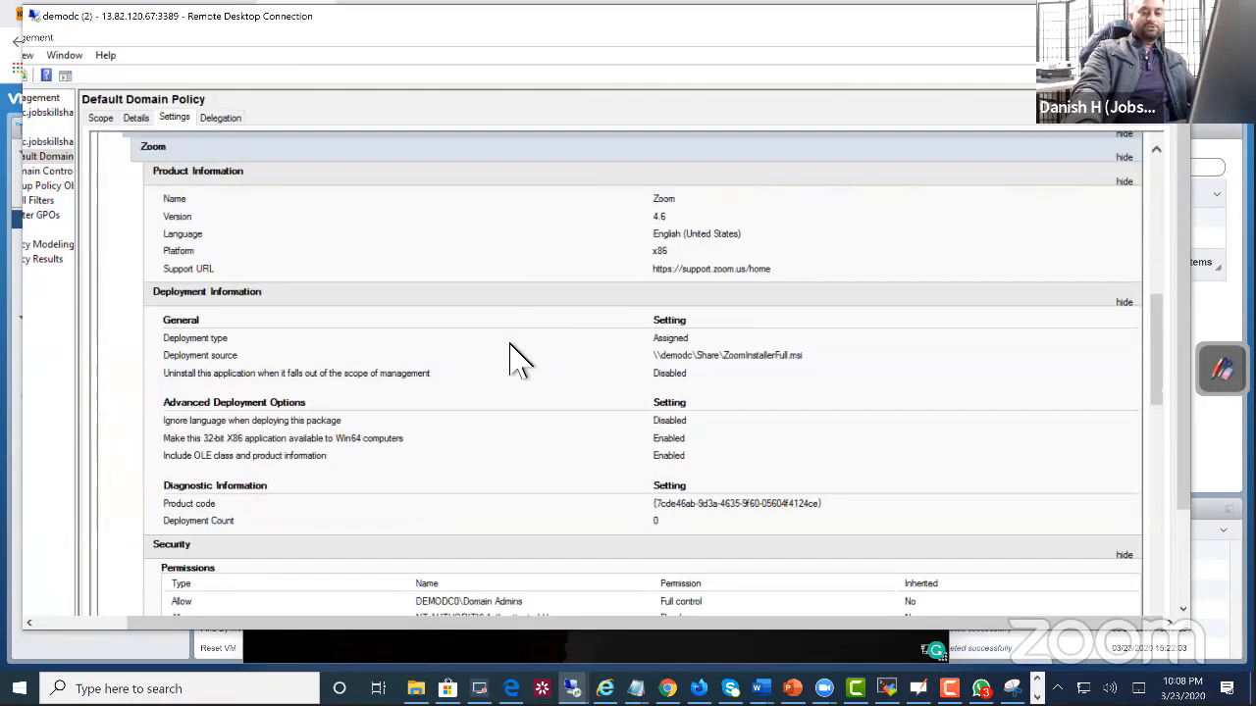
scroll(520, 358, "down", 3)
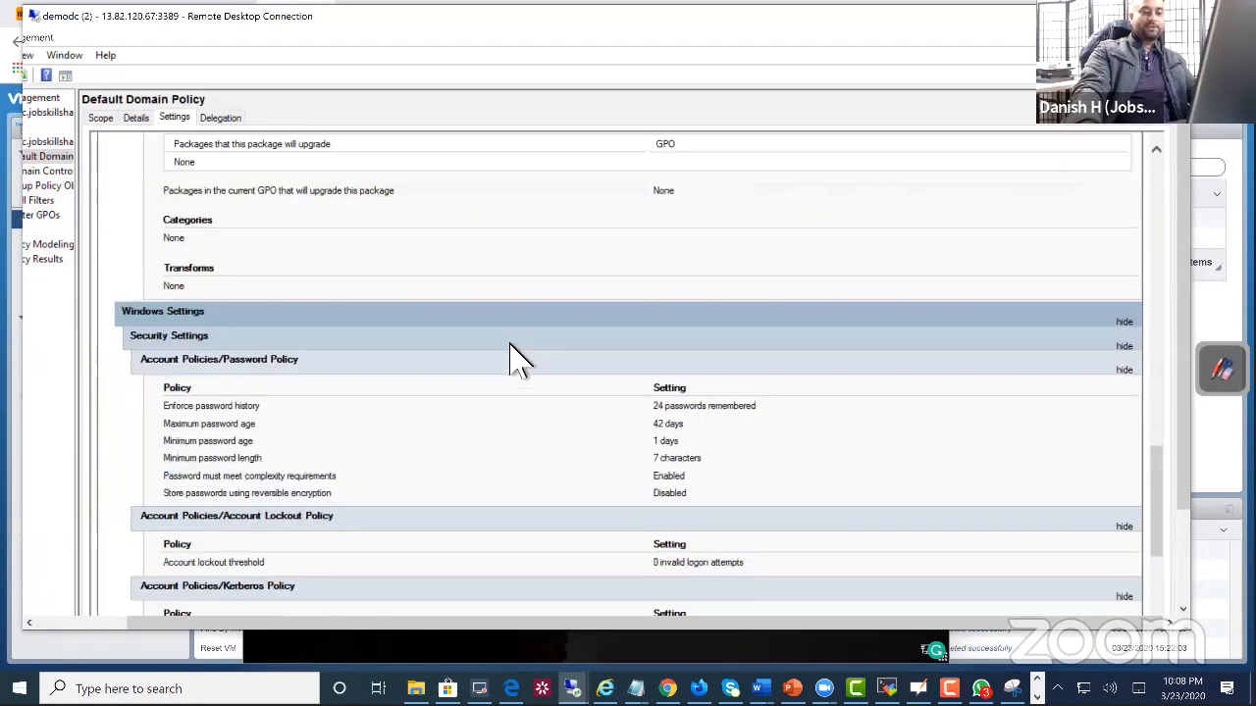
scroll(702, 407, "down", 1)
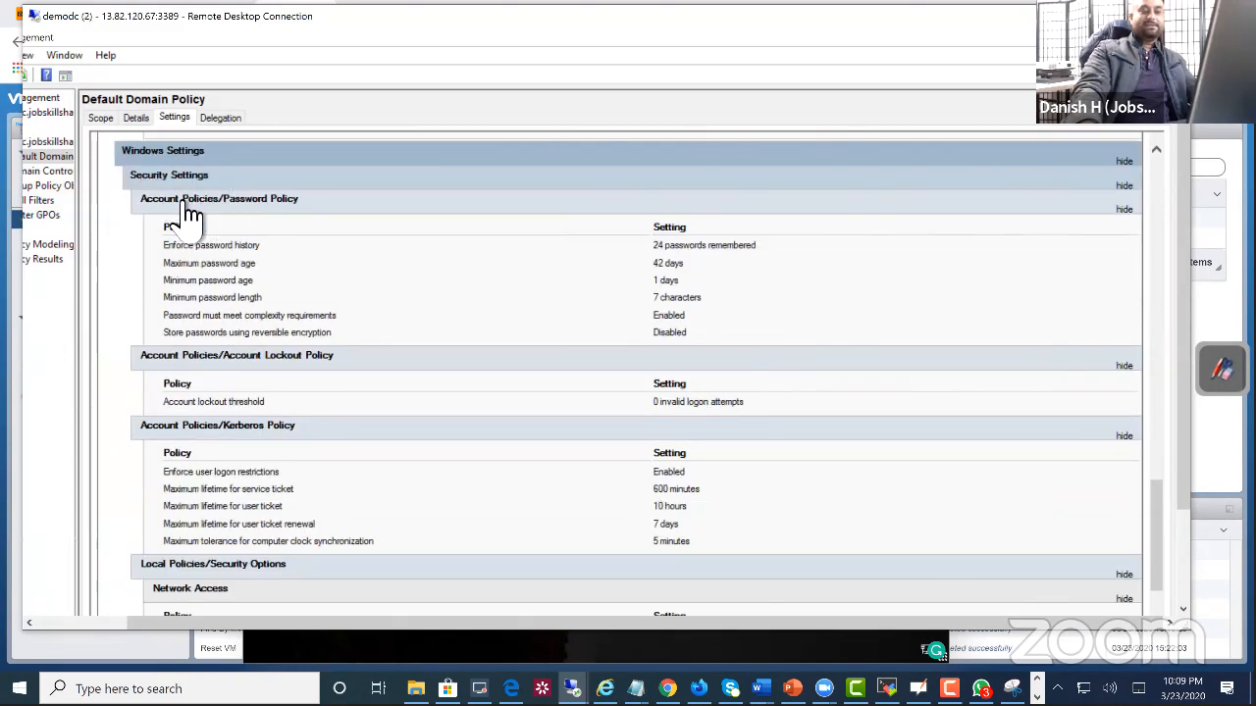
left_click_drag(679, 334, 593, 299)
left_click_drag(718, 299, 649, 297)
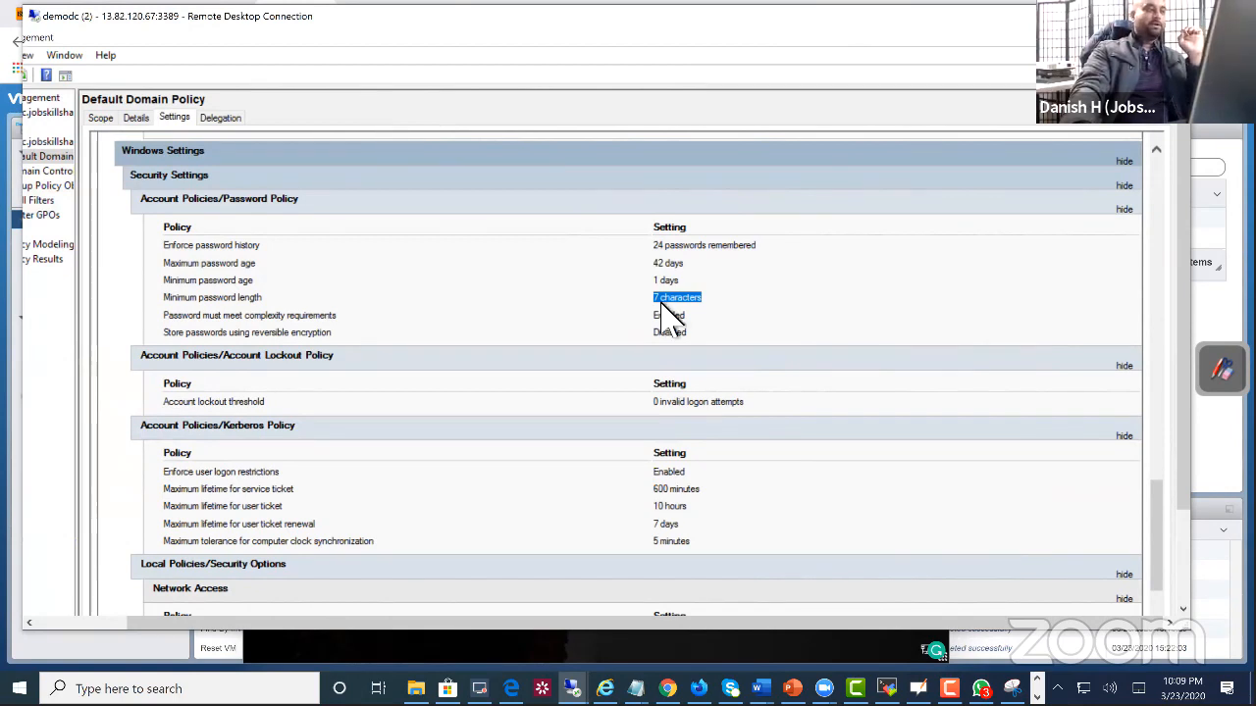
scroll(770, 366, "down", 2)
scroll(770, 366, "up", 2)
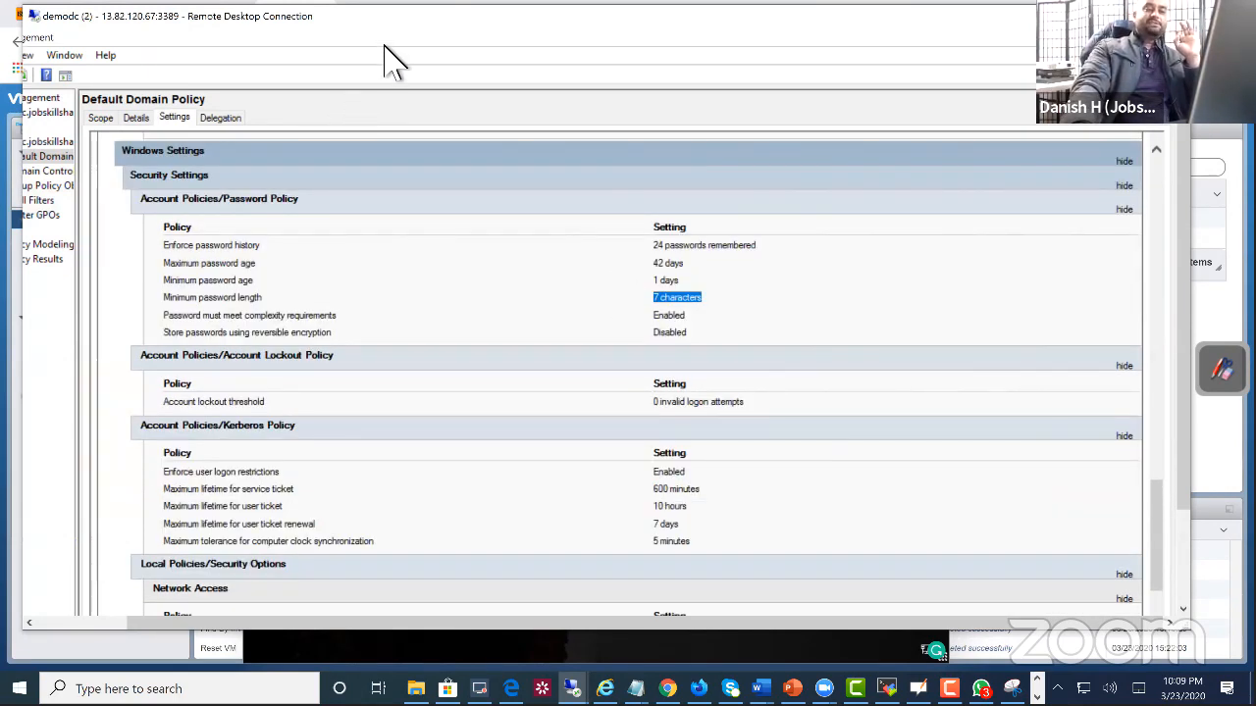
Step: Widen the Group Policy Management console tree and bring the whole tree into view so the full policy names are readable
left_click_drag(385, 20, 401, 21)
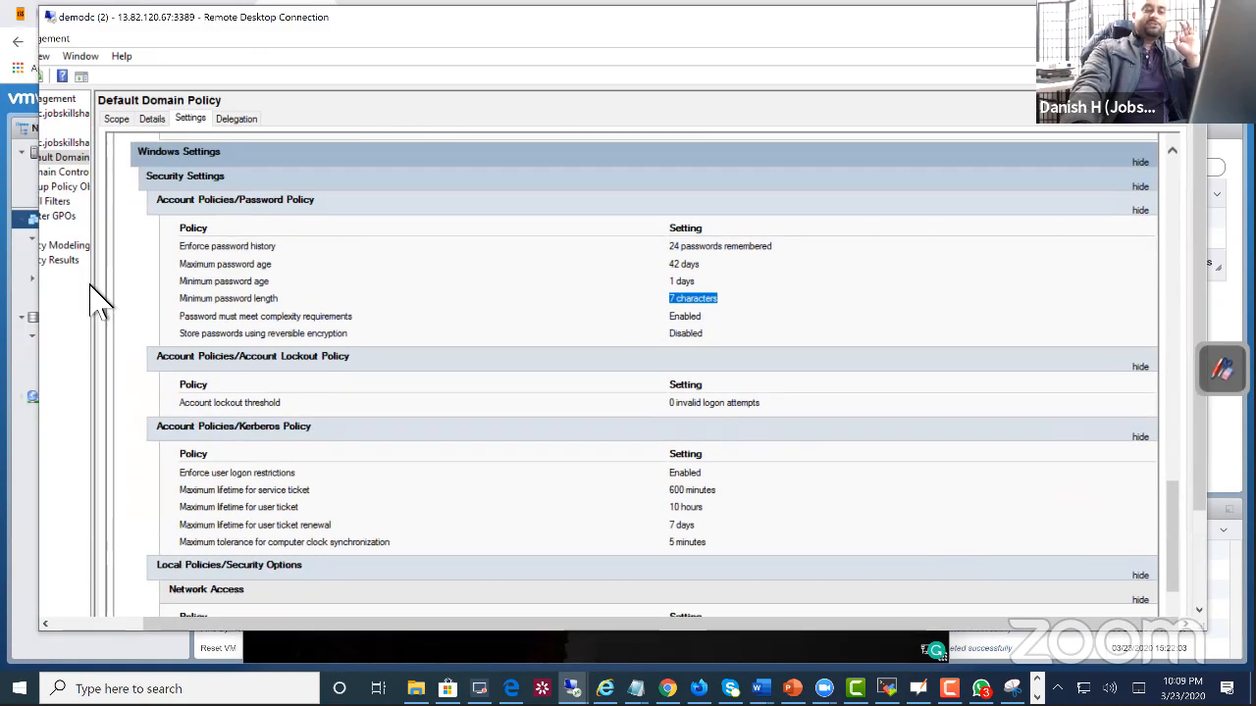
left_click_drag(103, 290, 257, 274)
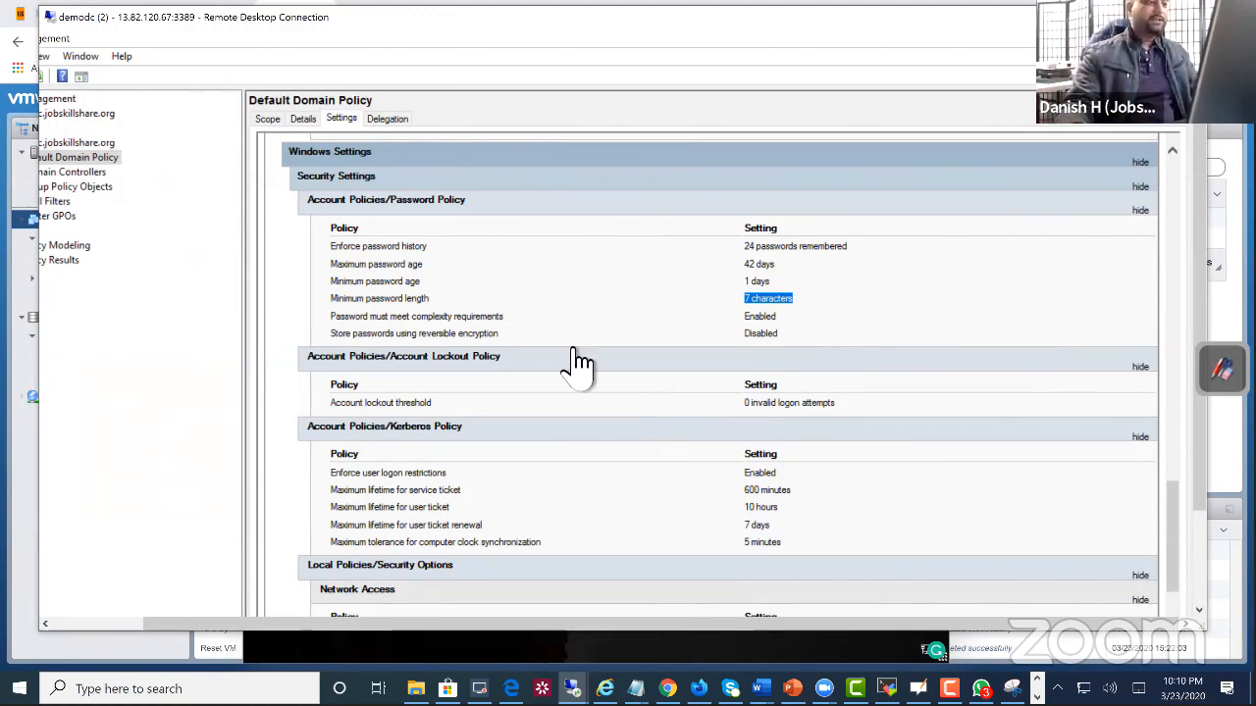
left_click_drag(216, 624, 183, 622)
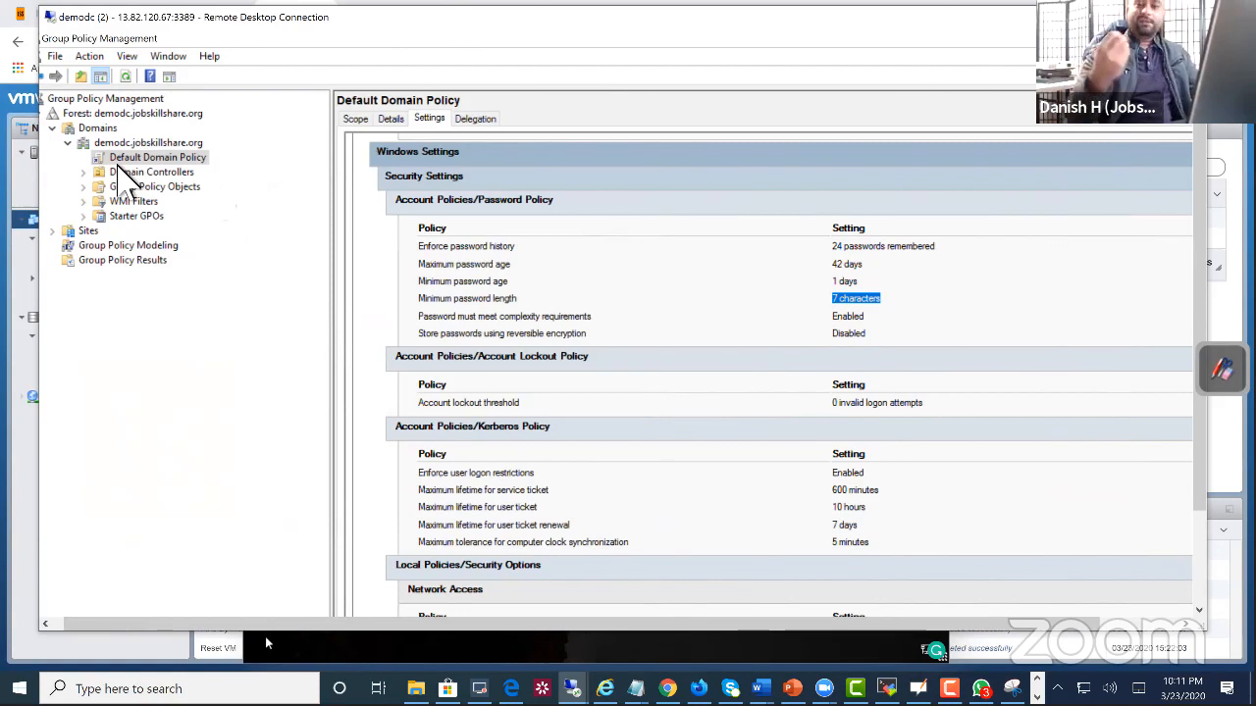
Step: Open the Default Domain Policy for editing and expand Computer Configuration's policies down to the Security Settings under Windows Settings
right_click(145, 160)
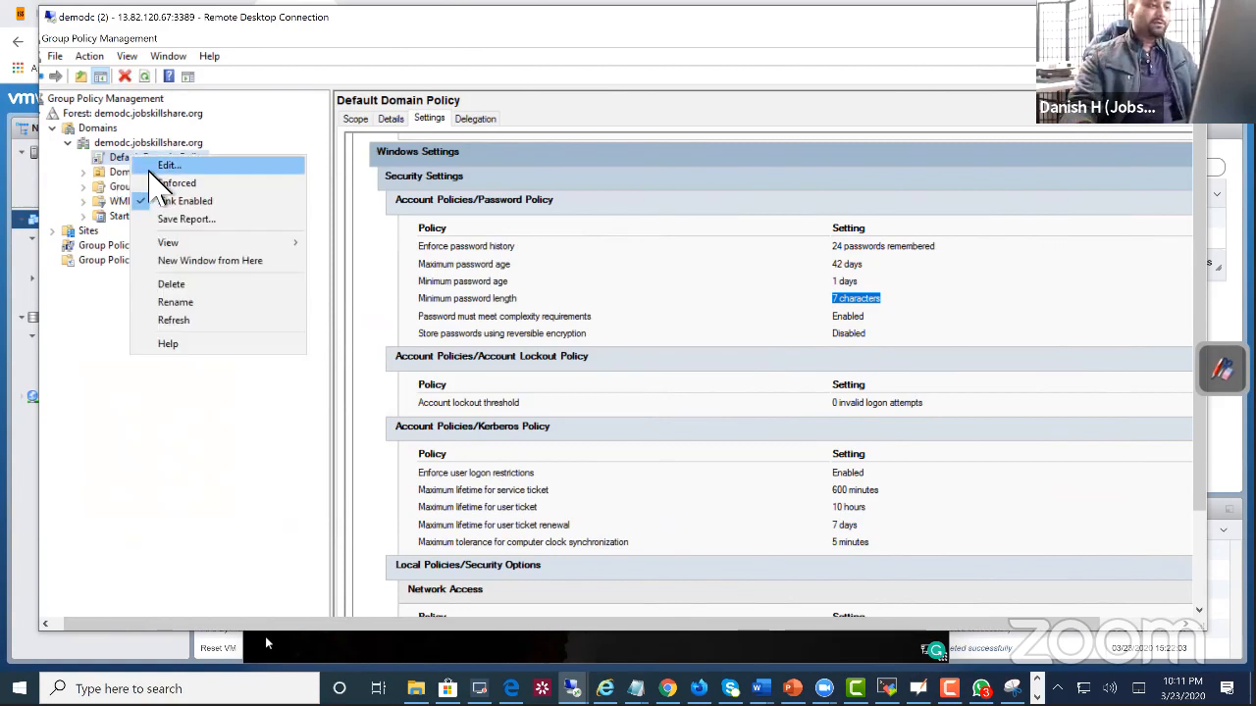
left_click(191, 164)
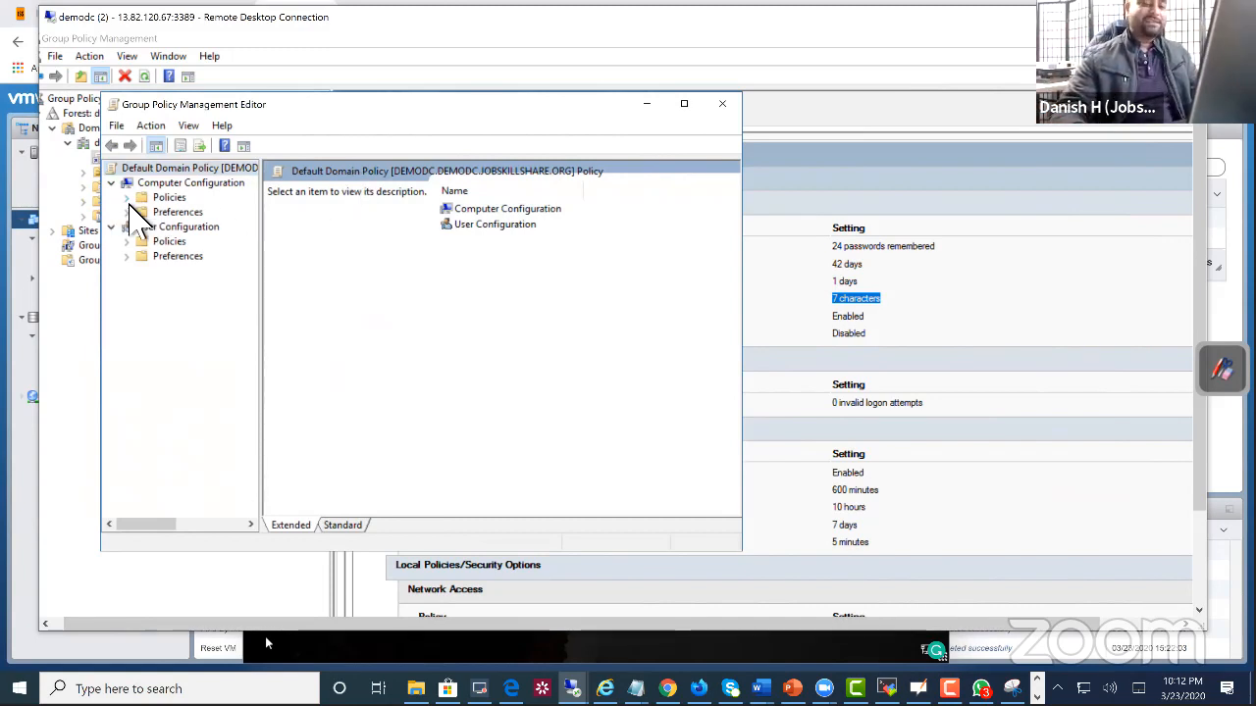
left_click(128, 198)
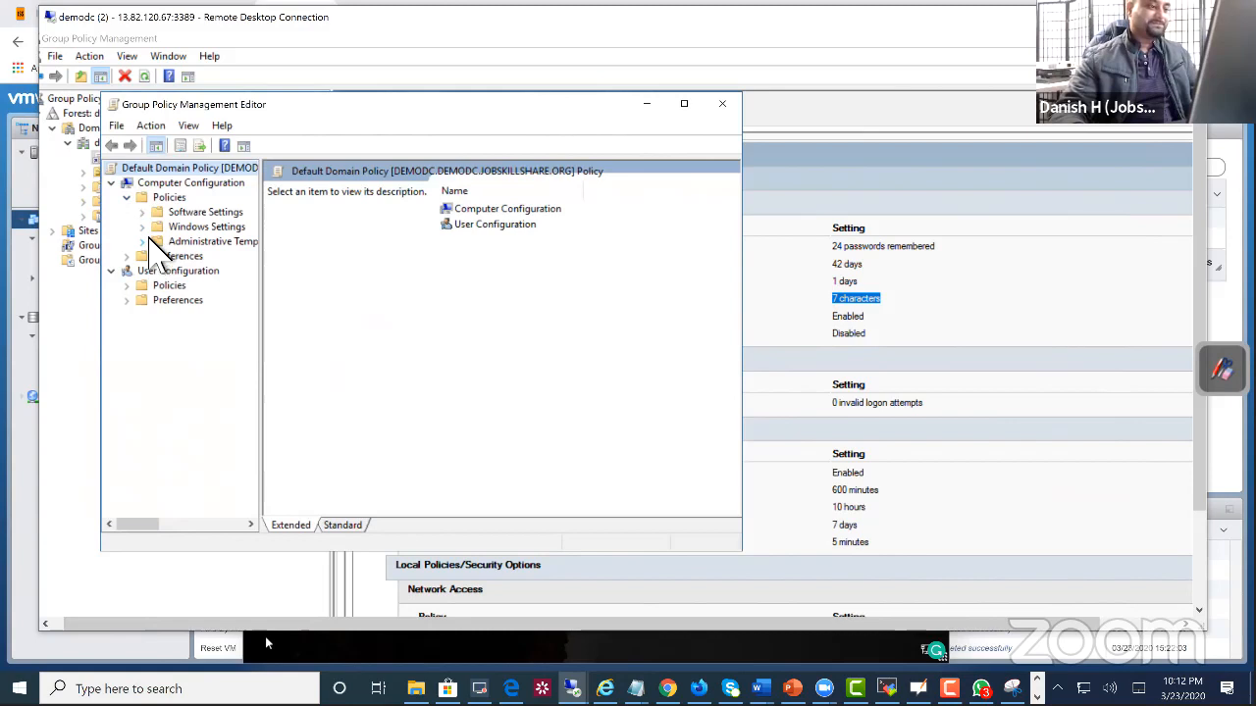
left_click(145, 228)
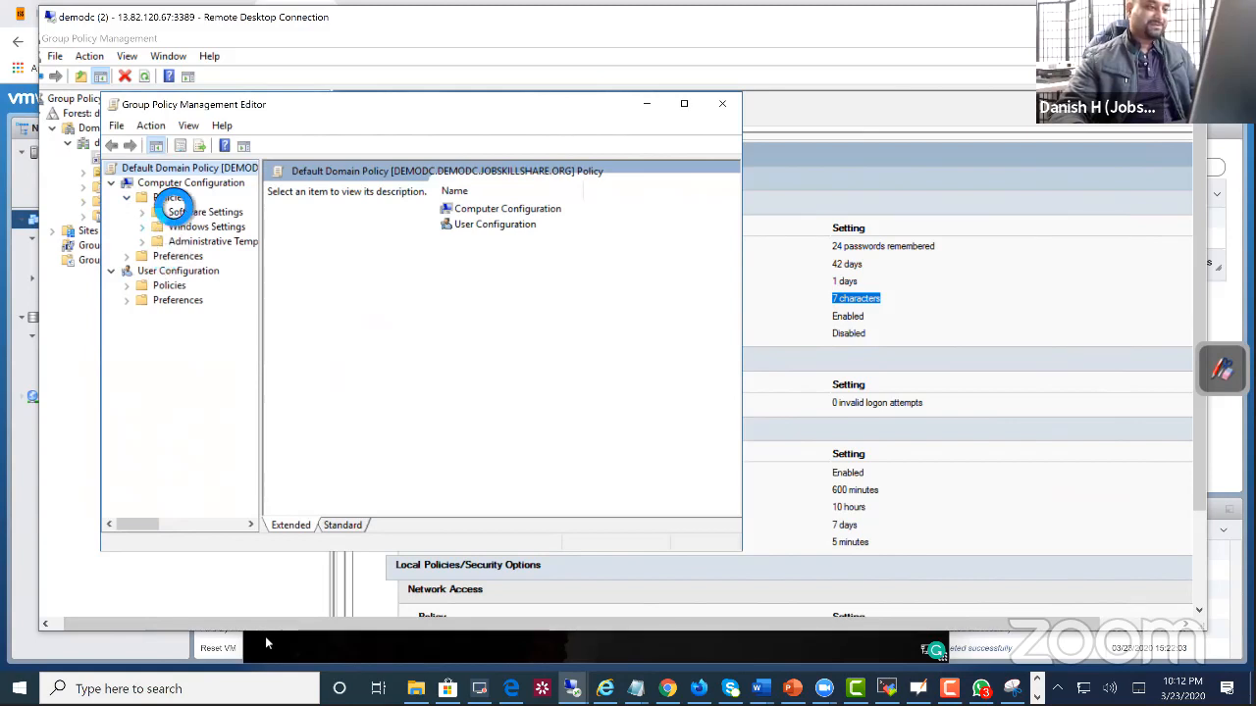
left_click_drag(276, 233, 416, 241)
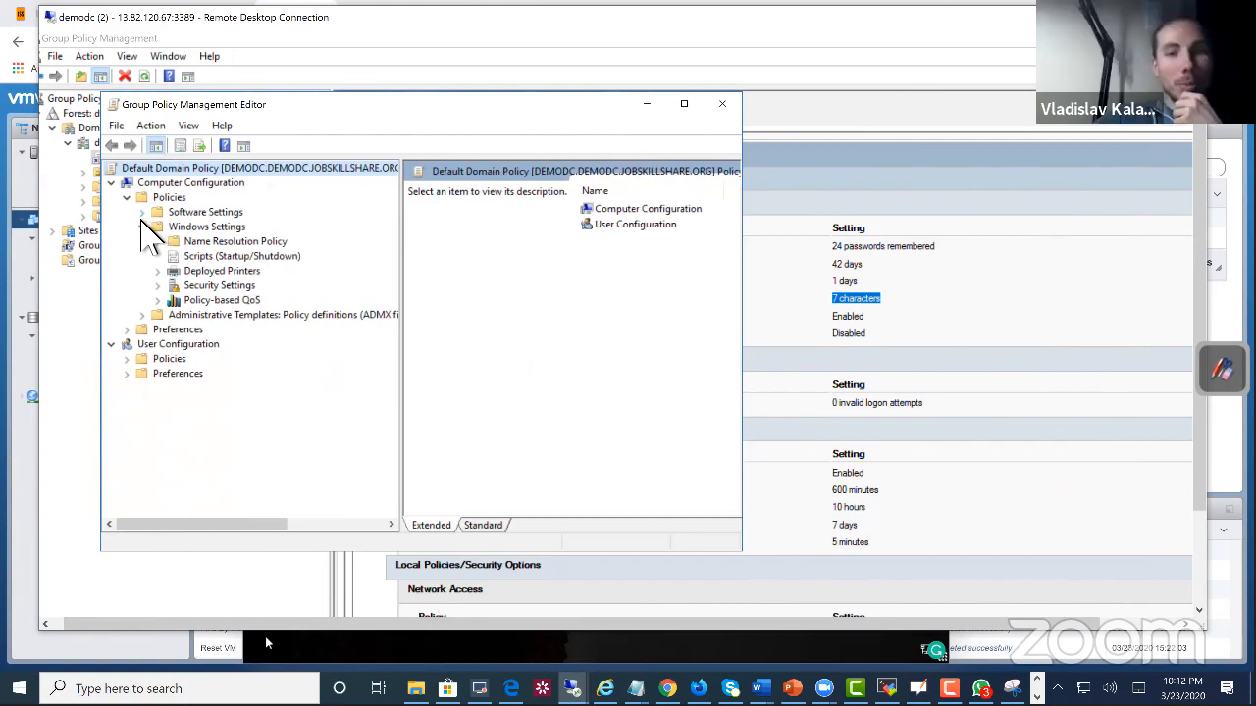
left_click(159, 285)
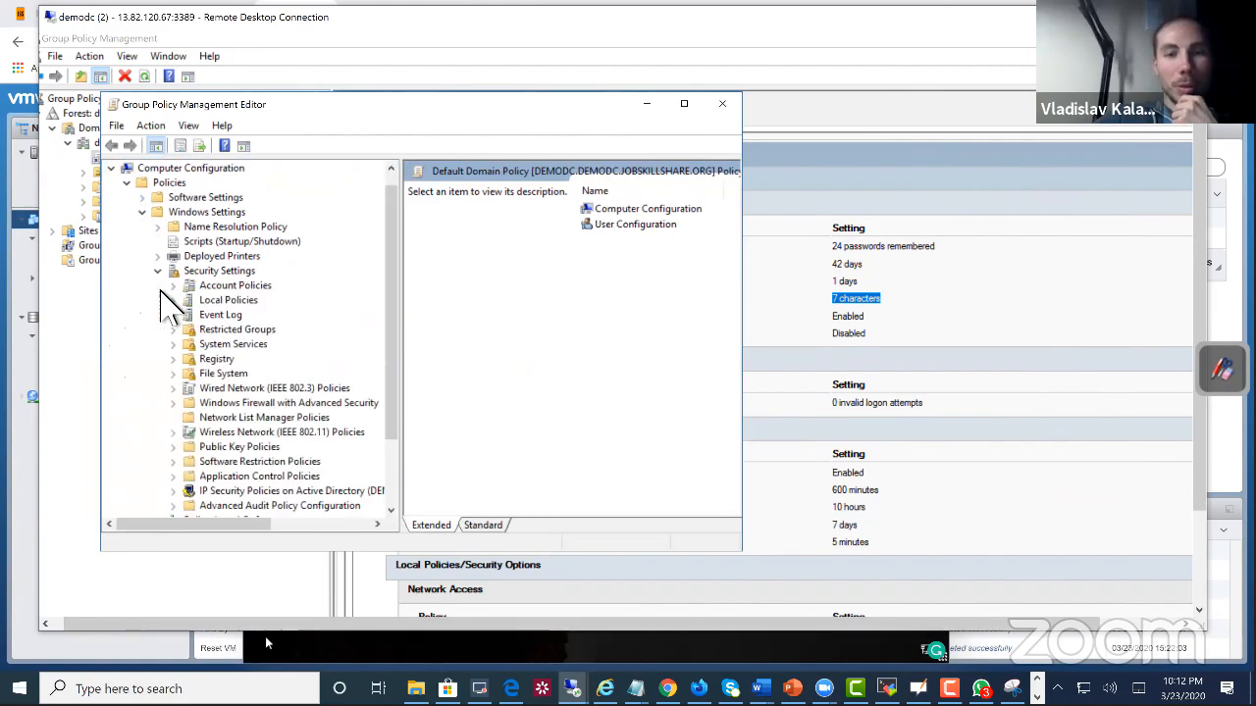
Step: View the Security Options, User Rights Assignment and Audit Policy settings under Local Policies, widening the editor window for the policy values
left_click(172, 300)
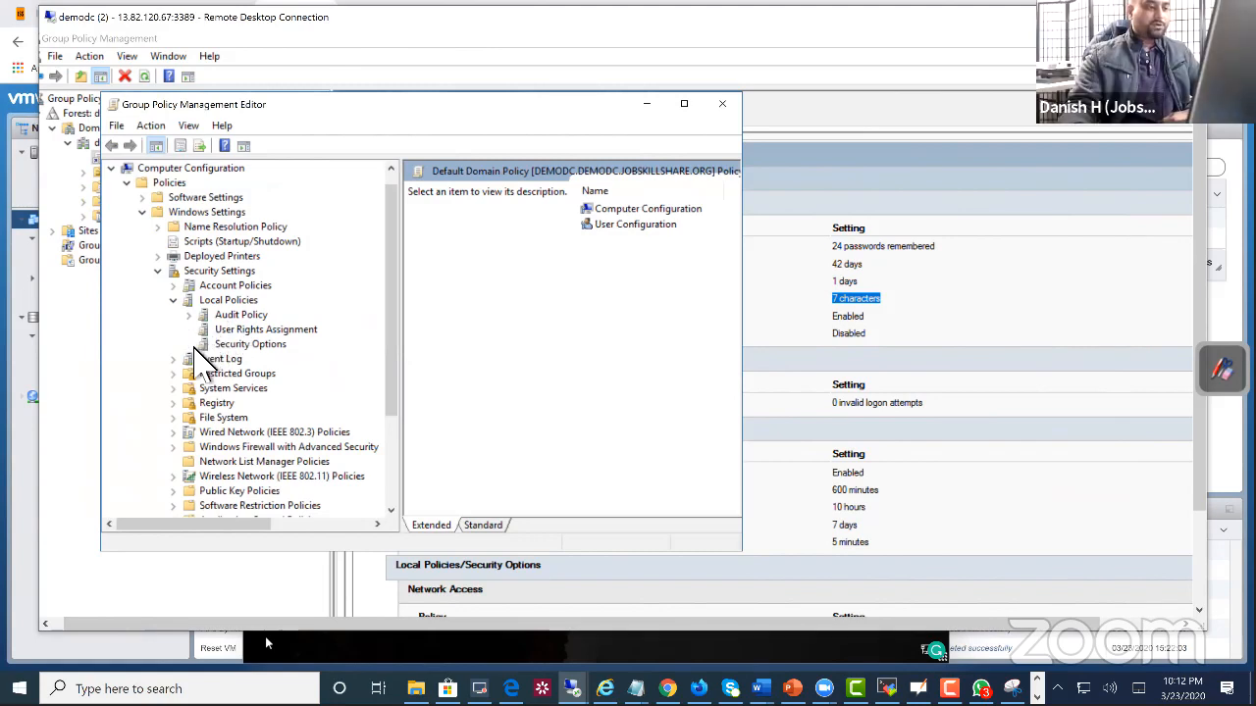
left_click(235, 347)
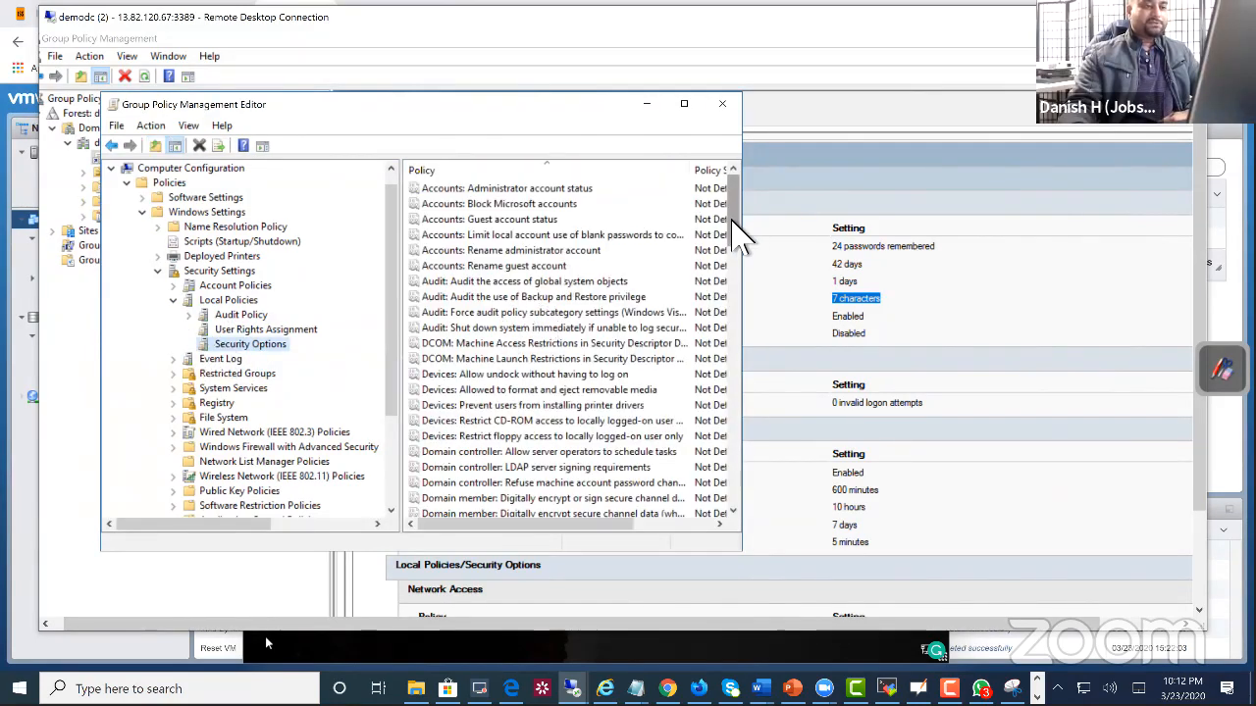
left_click_drag(755, 228, 1085, 272)
left_click(245, 329)
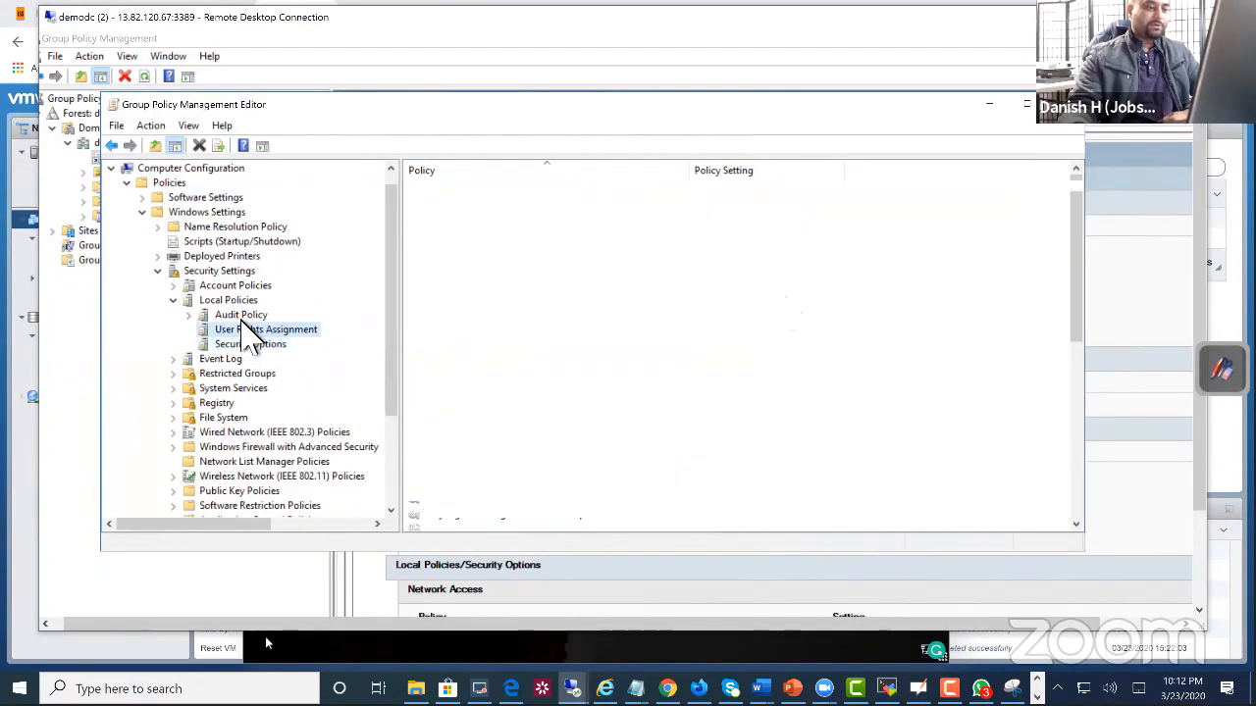
left_click(201, 316)
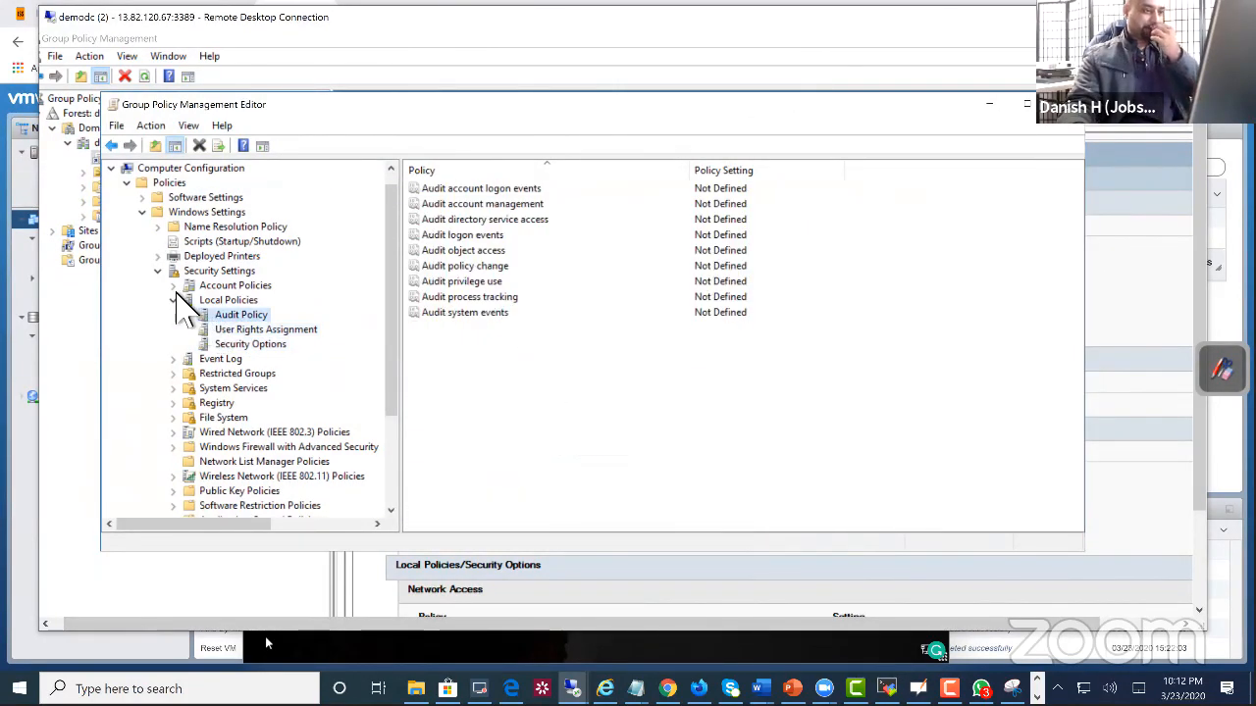
Step: Expand Account Policies and view the Password Policy and Account Lockout Policy settings
left_click(174, 286)
left_click(245, 300)
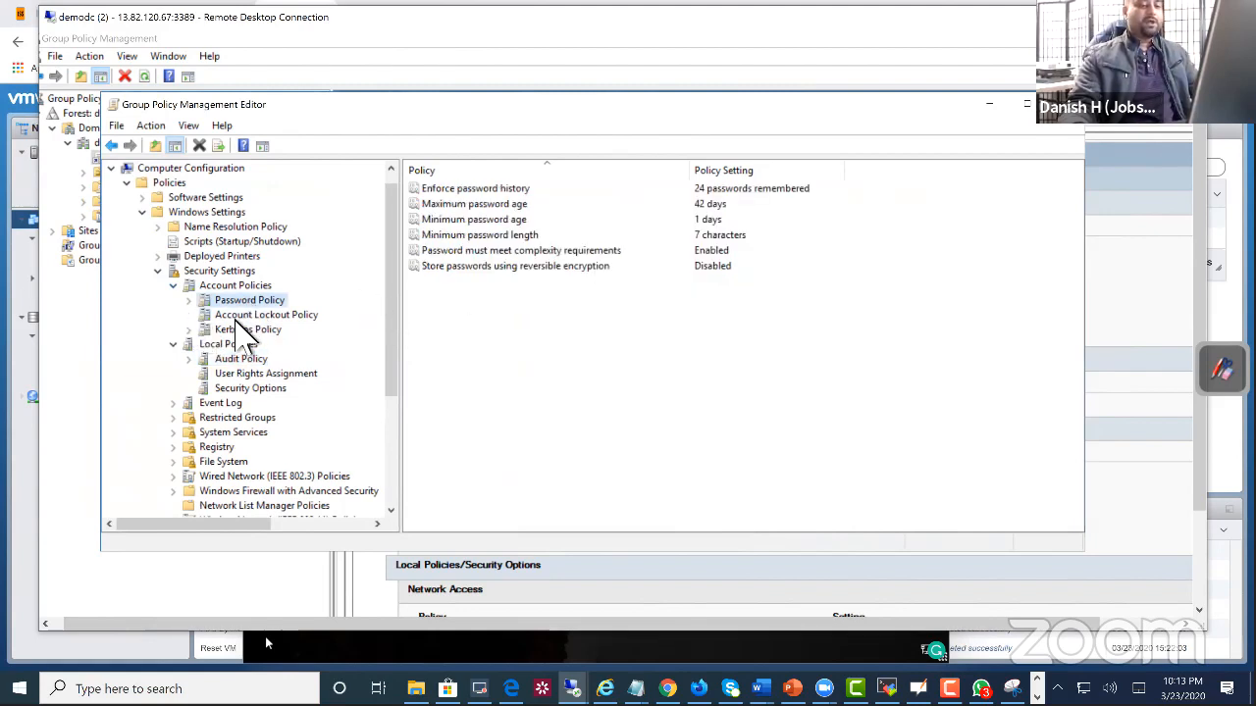
left_click(235, 318)
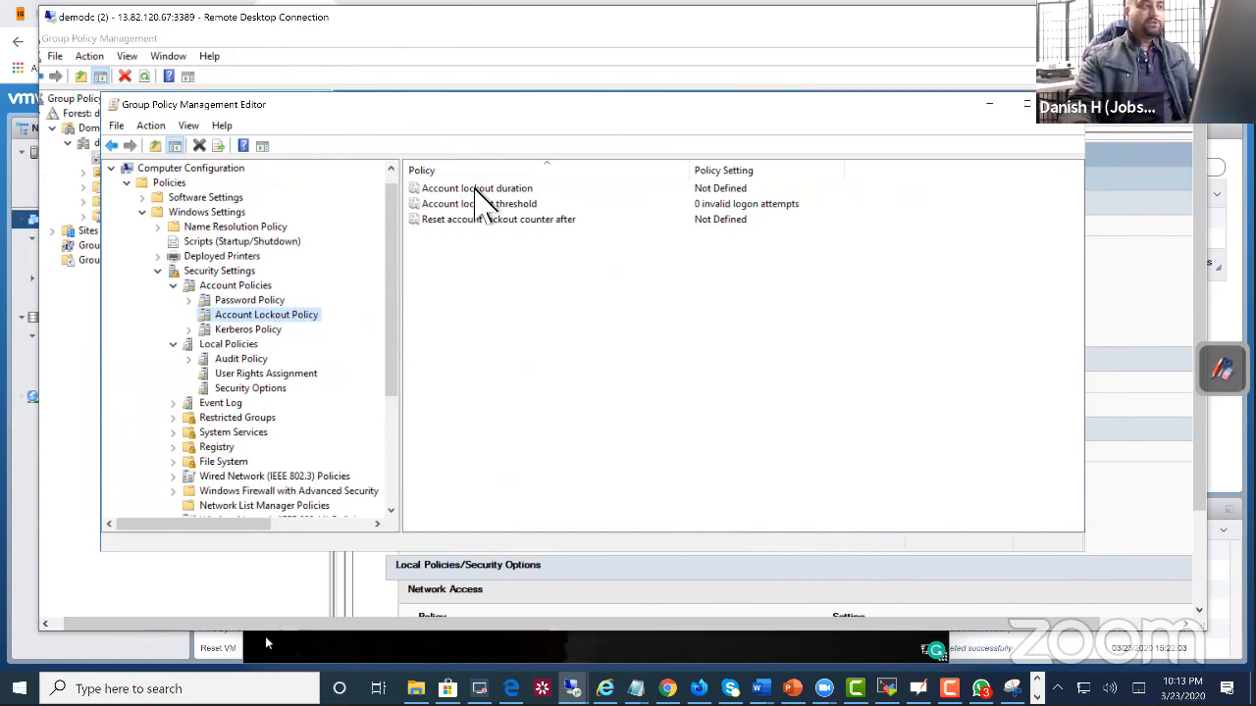
Step: Define the account lockout duration as 30 minutes and accept the suggested 5 invalid logon attempts threshold and 30-minute counter reset
double_click(477, 188)
left_click(445, 218)
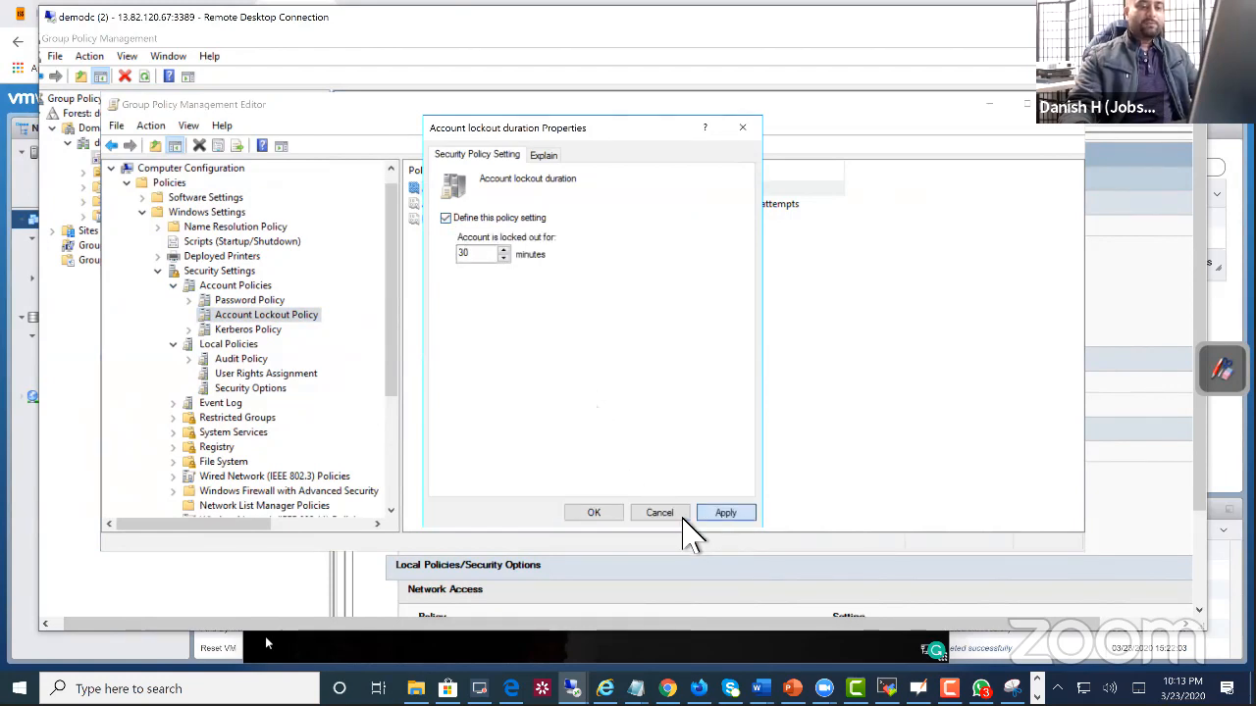
left_click(693, 518)
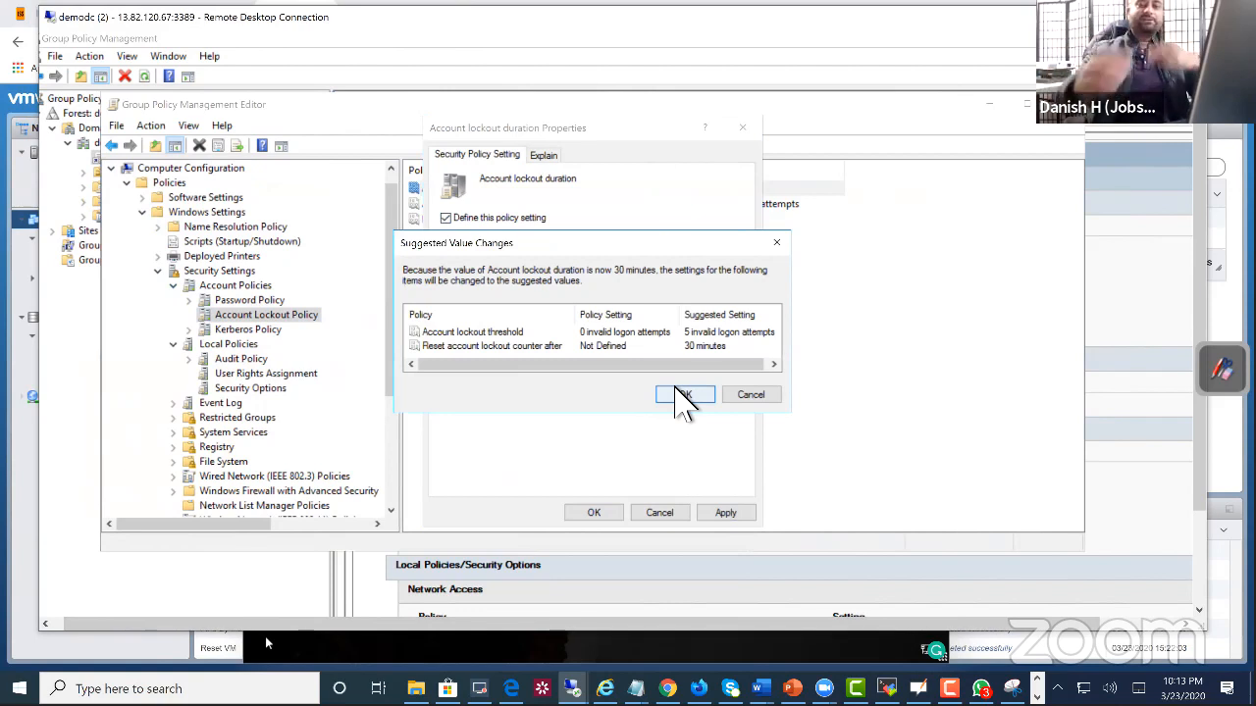
left_click(684, 397)
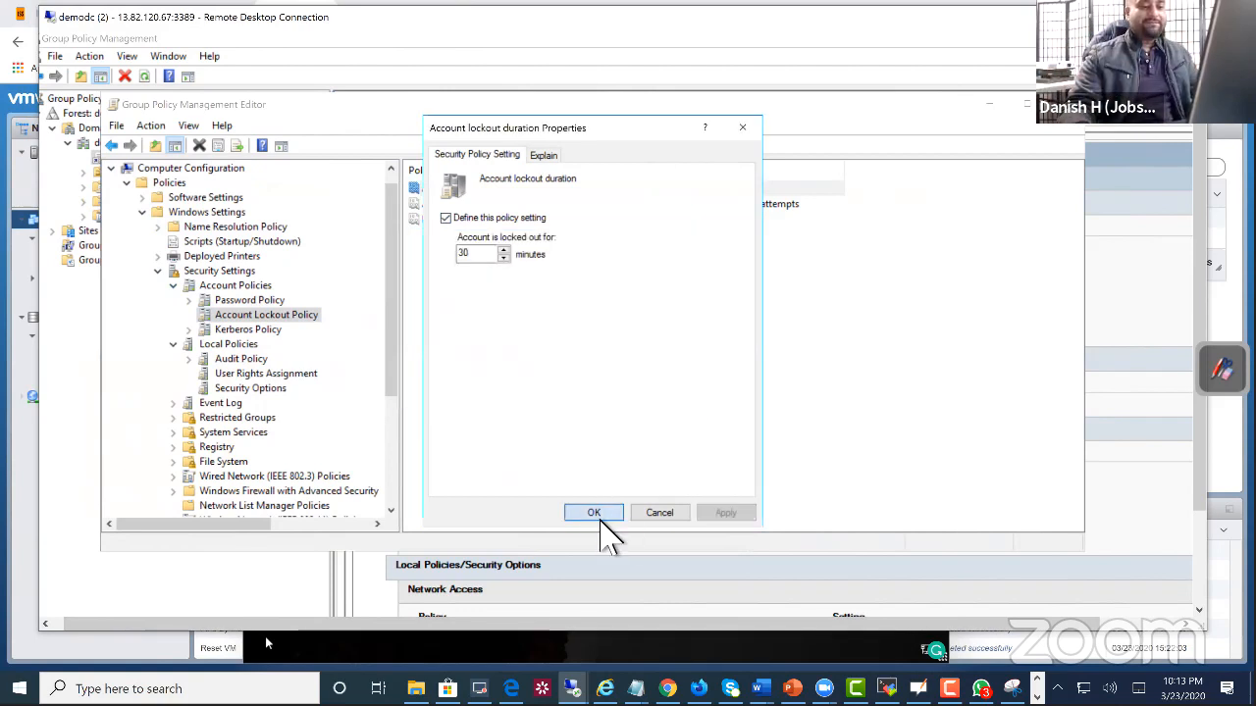
left_click(594, 514)
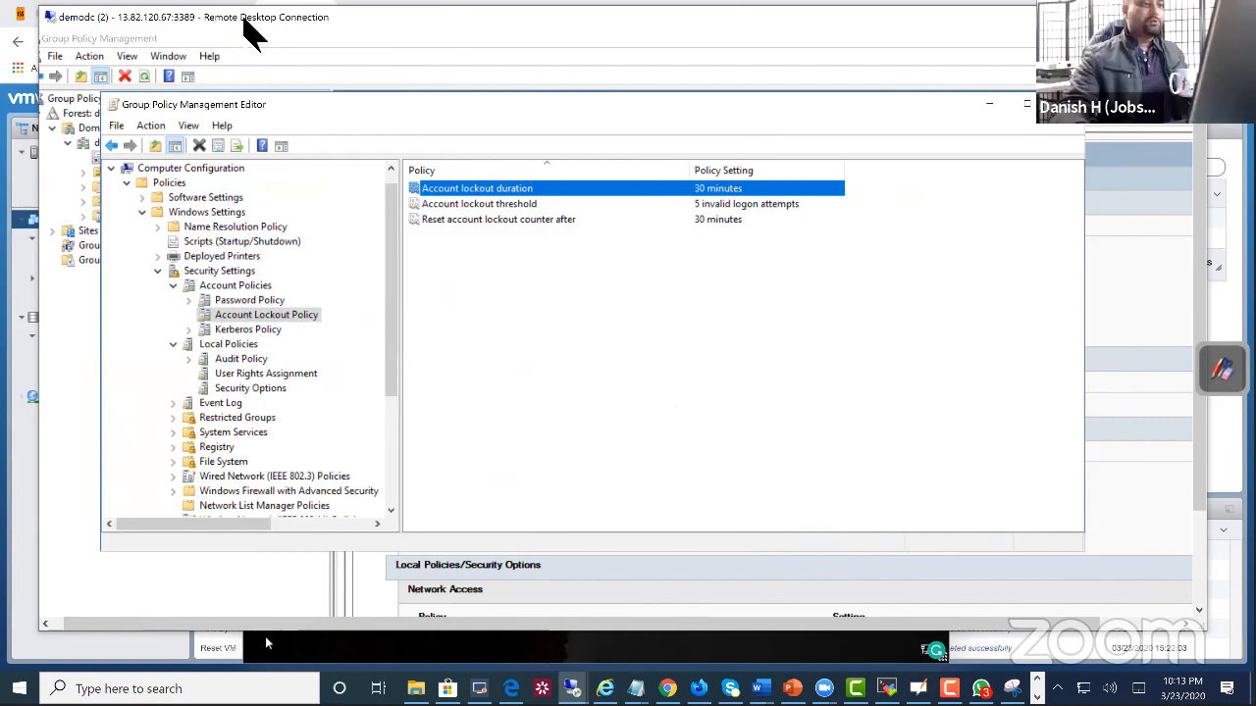
Step: Switch to the laptopuk (UK) virtual machine console in VMware ESXi and choose to sign in as another user
left_click_drag(243, 18, 482, 95)
left_click(261, 285)
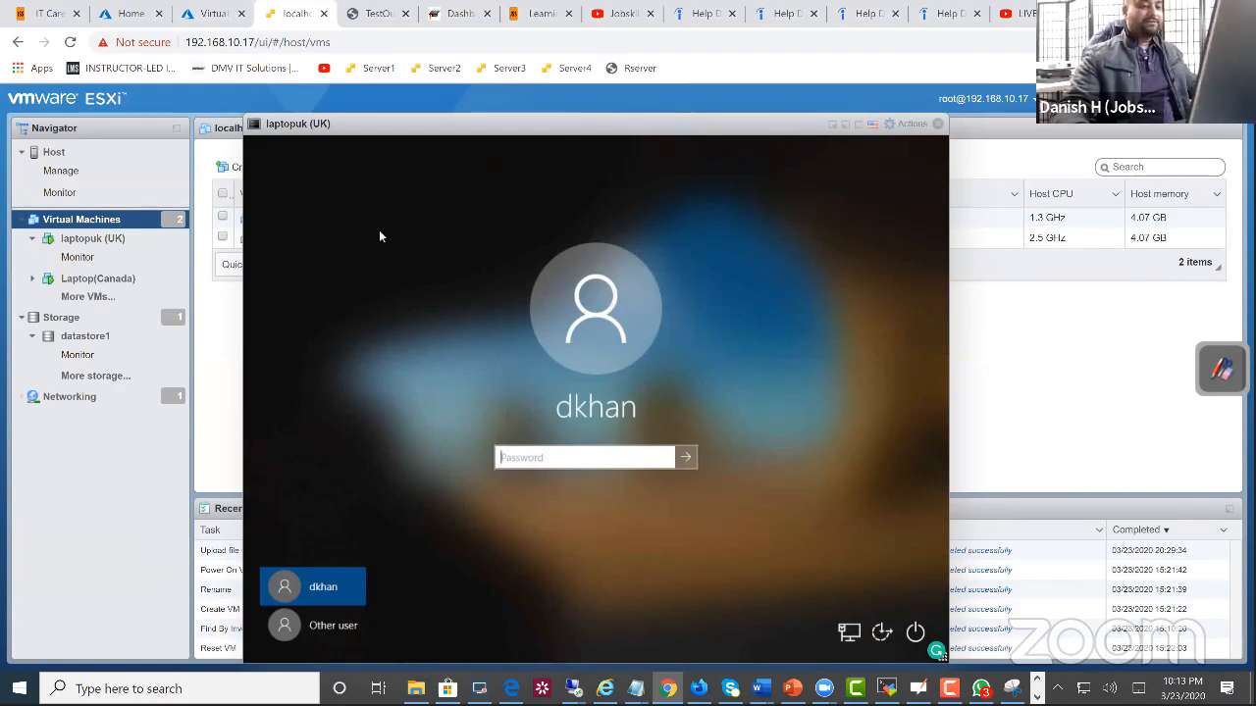
left_click_drag(278, 137, 206, 135)
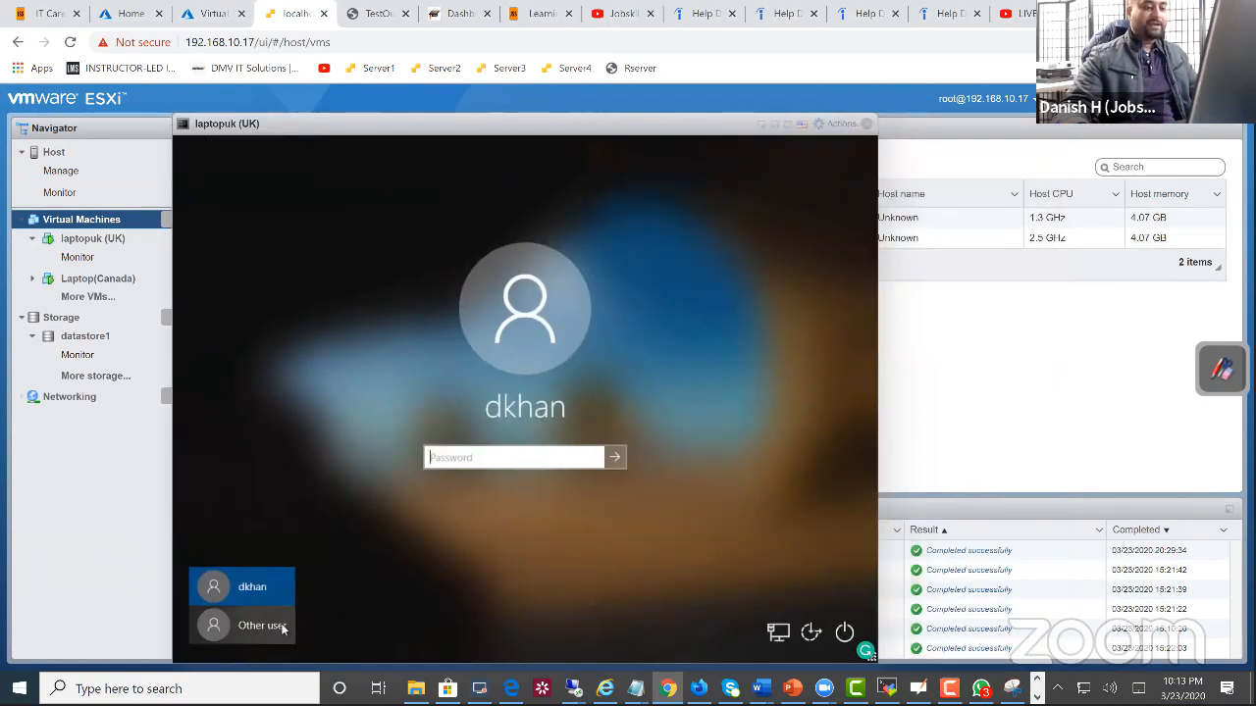
left_click(250, 625)
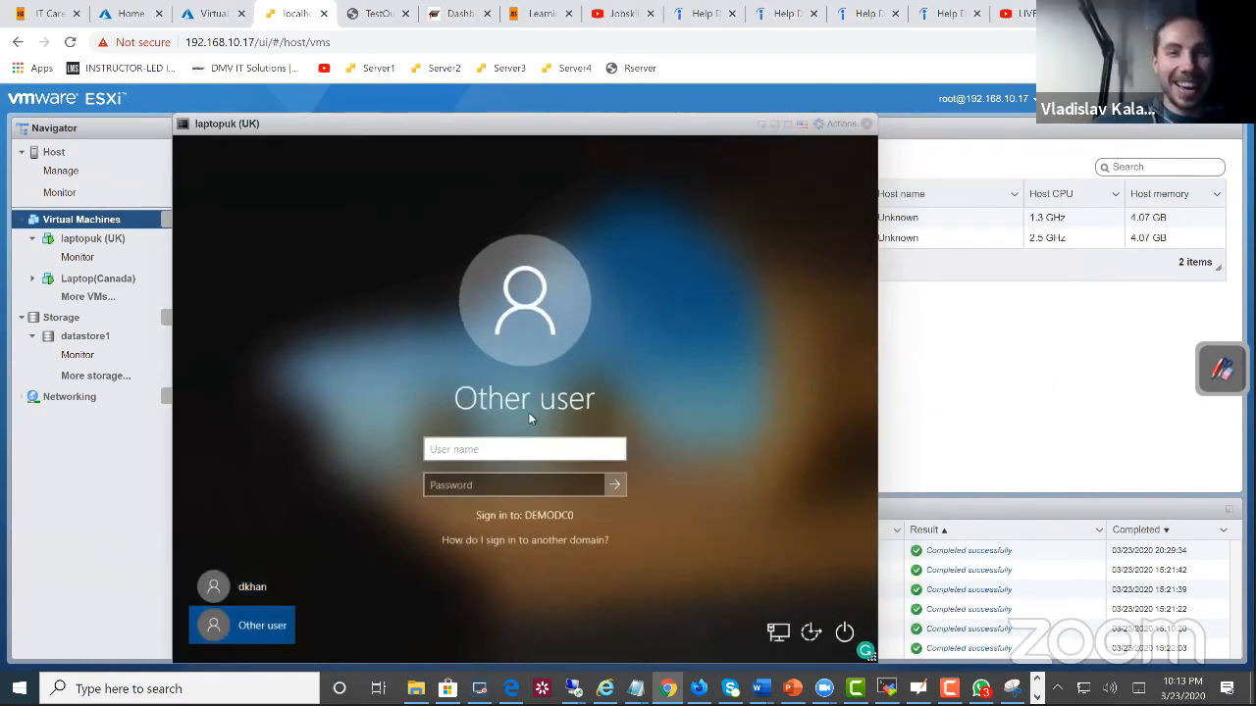
Step: Try to sign in to the DEMODC0 domain by entering the domain account's user name and a password
left_click(531, 454)
type("kevtech")
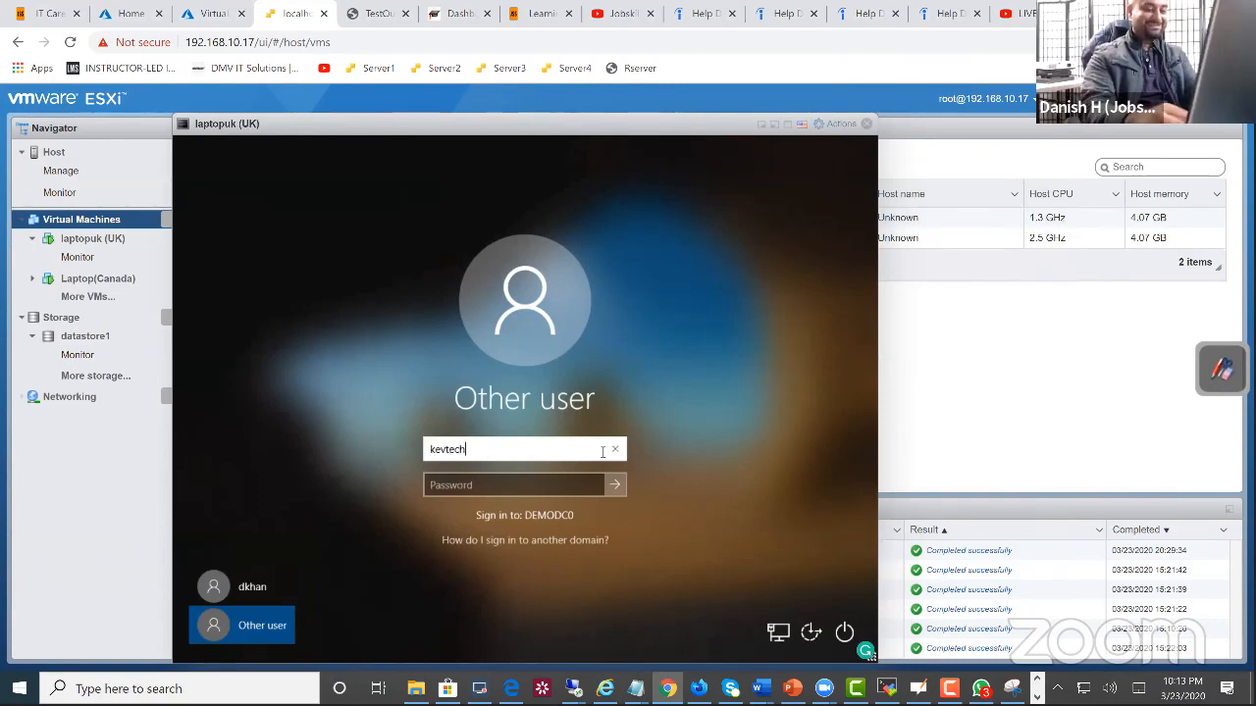
key("Tab")
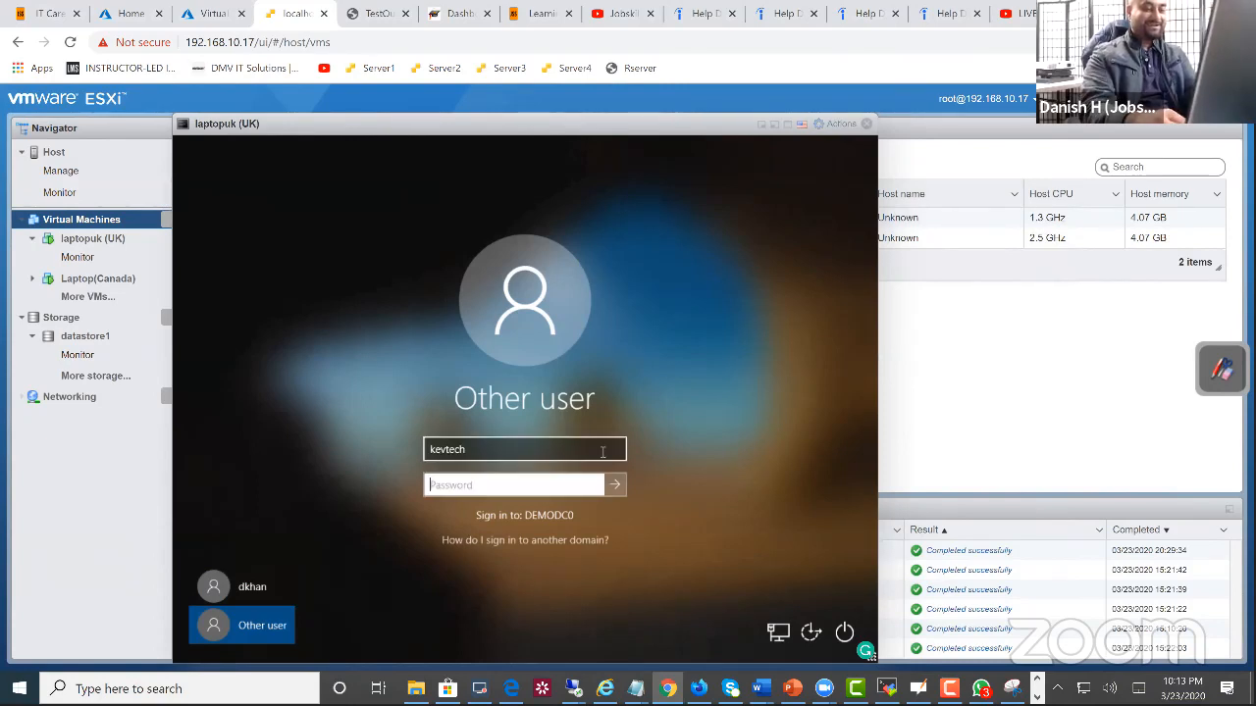
type("*******")
key("Return")
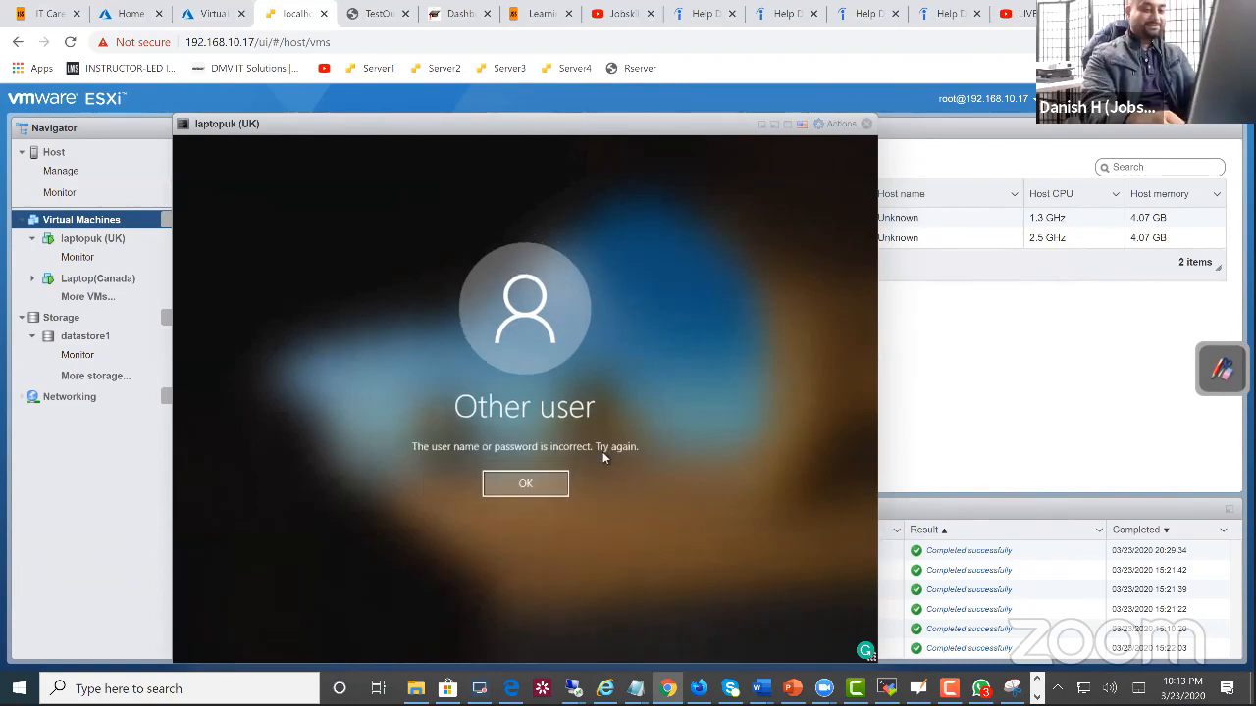
Step: Retry the domain sign-in several times in a row, entering a password for the same account at each attempt
key("Return")
key("Return")
key("Return")
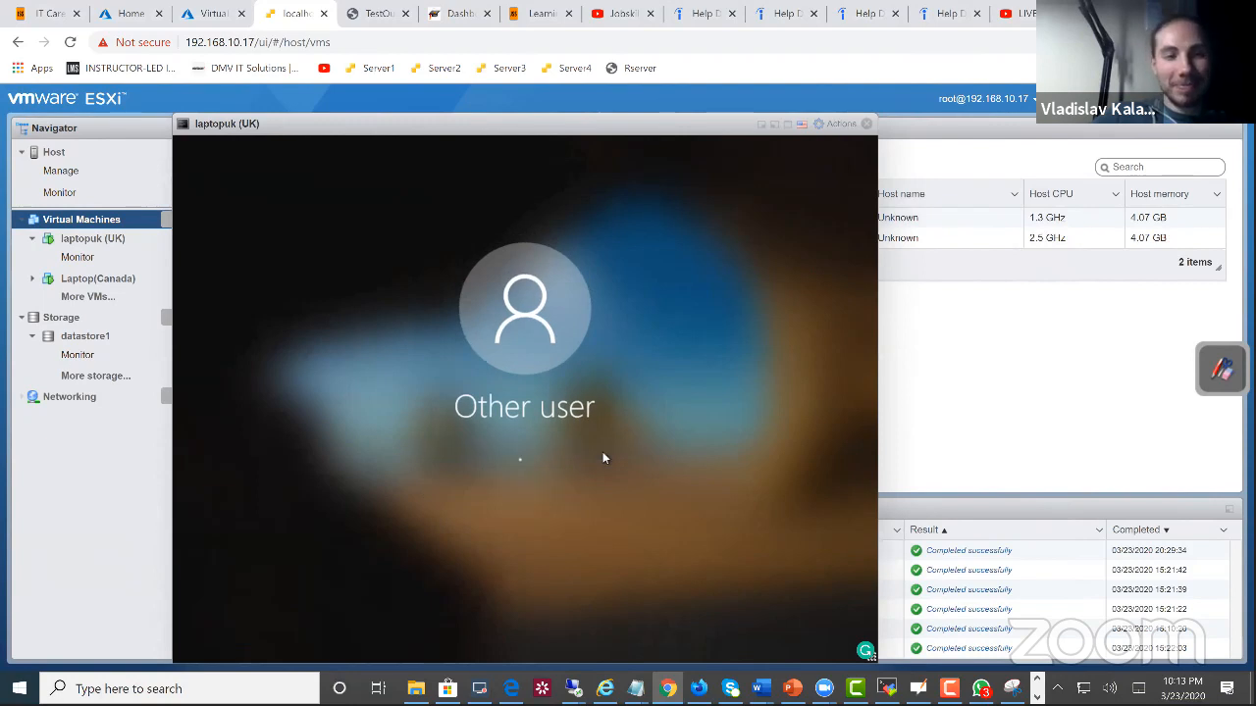
type("*******")
key("Return")
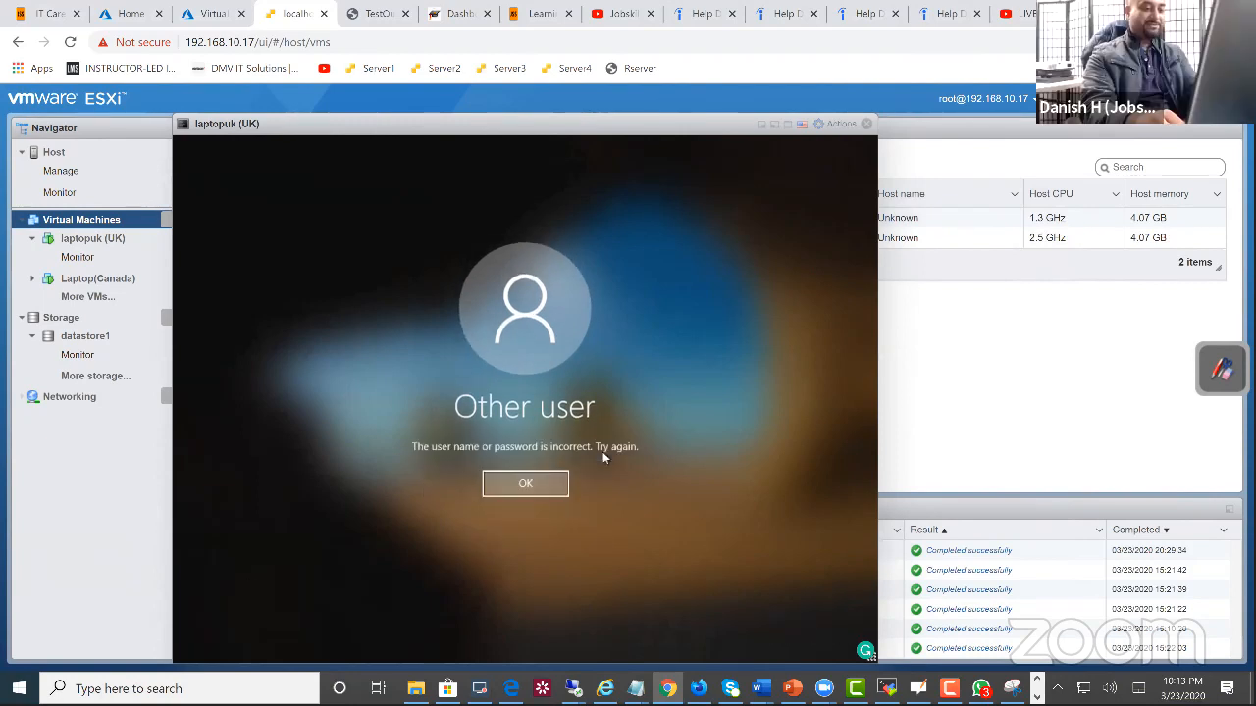
key("Return")
type("******")
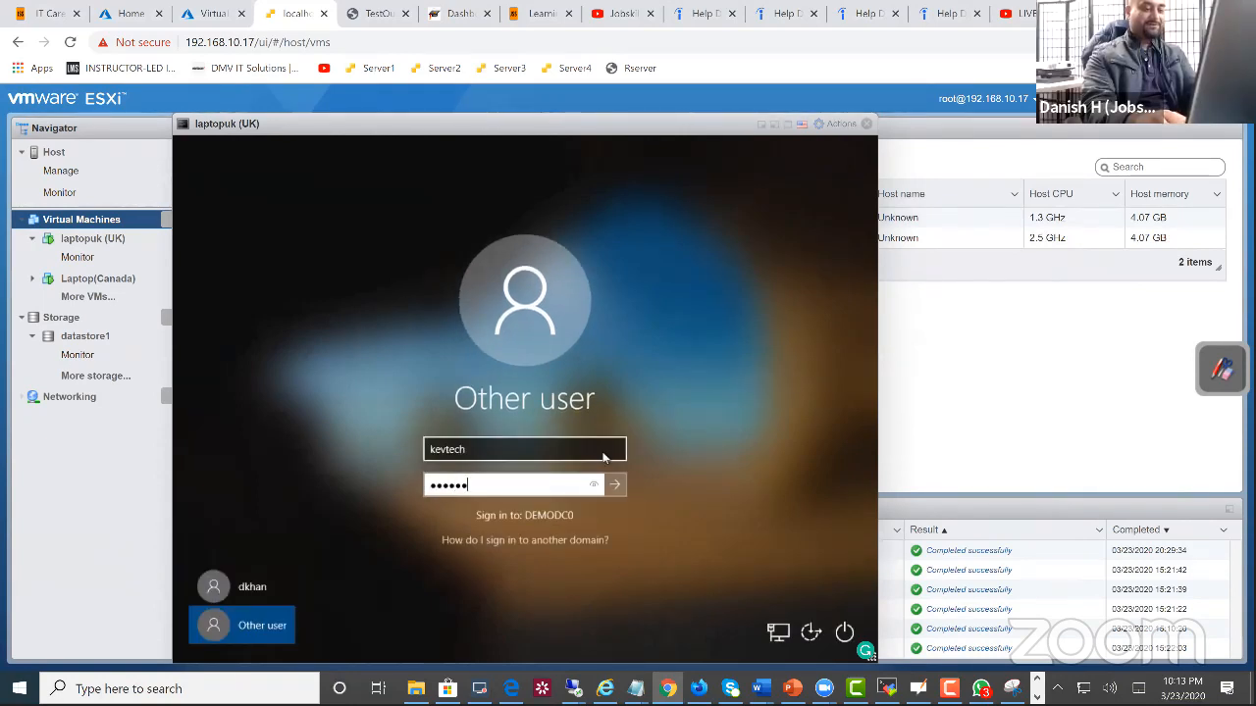
key("Return")
key("Return")
type("*****")
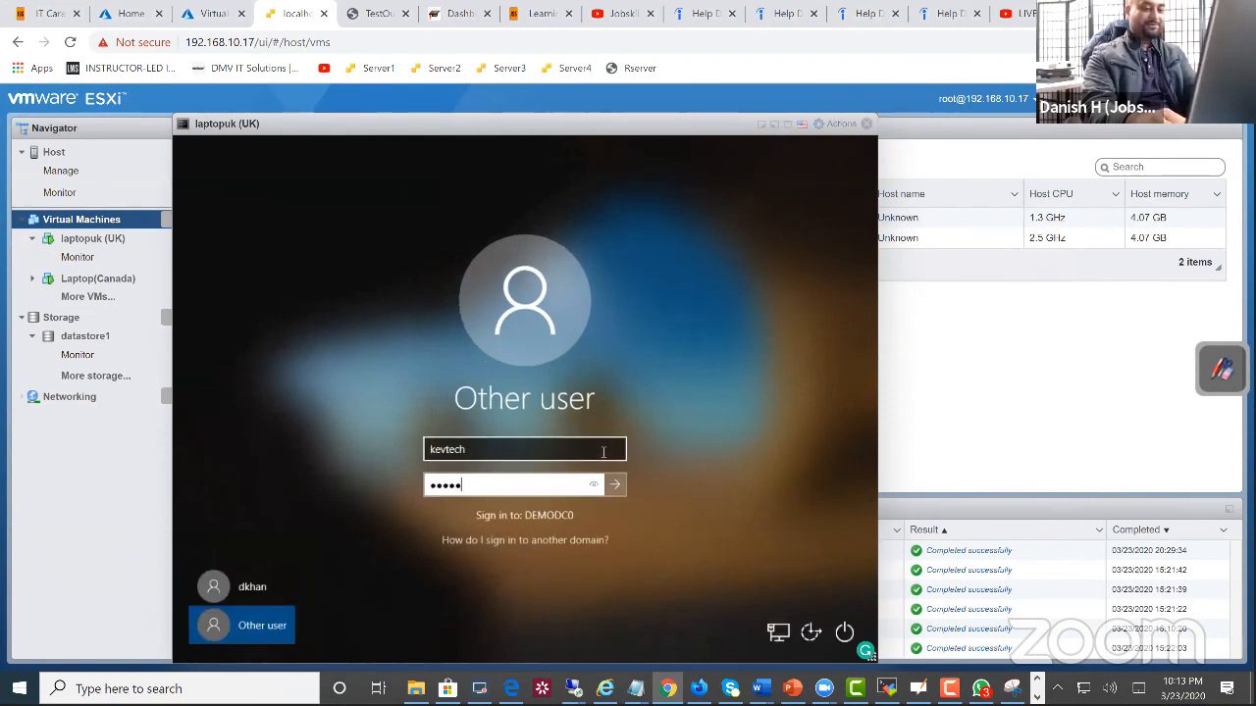
key("Return")
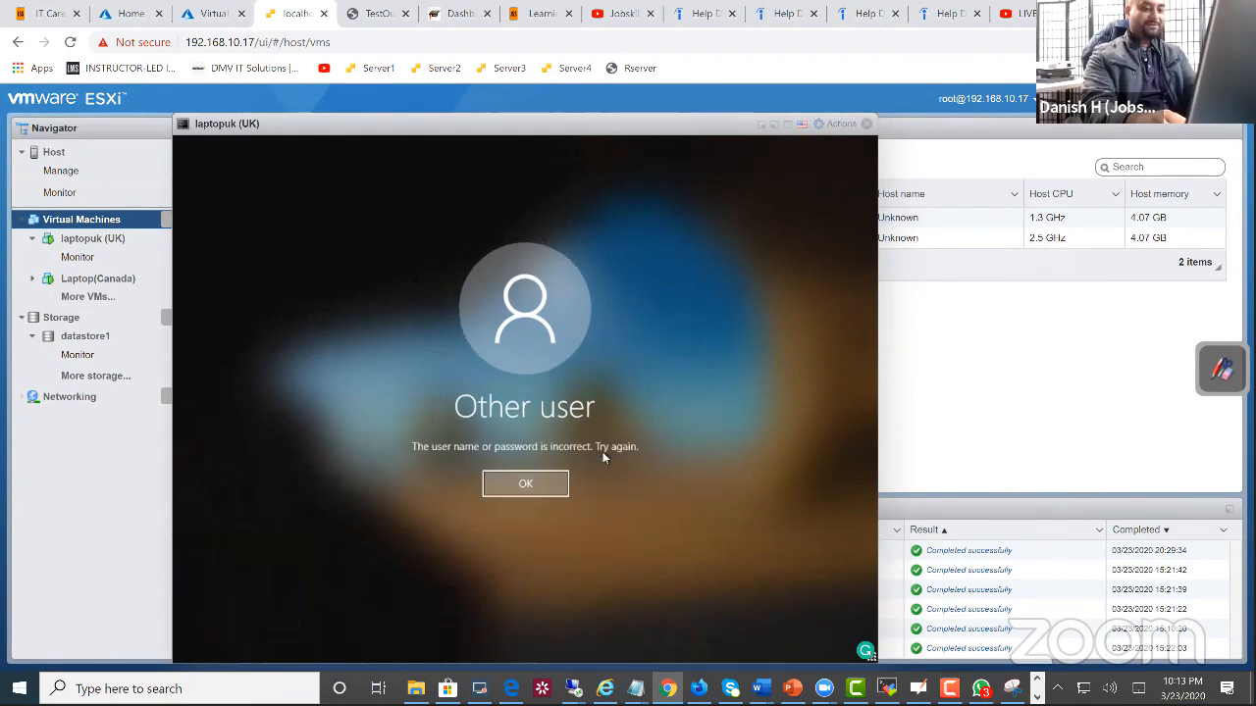
key("Return")
type("**")
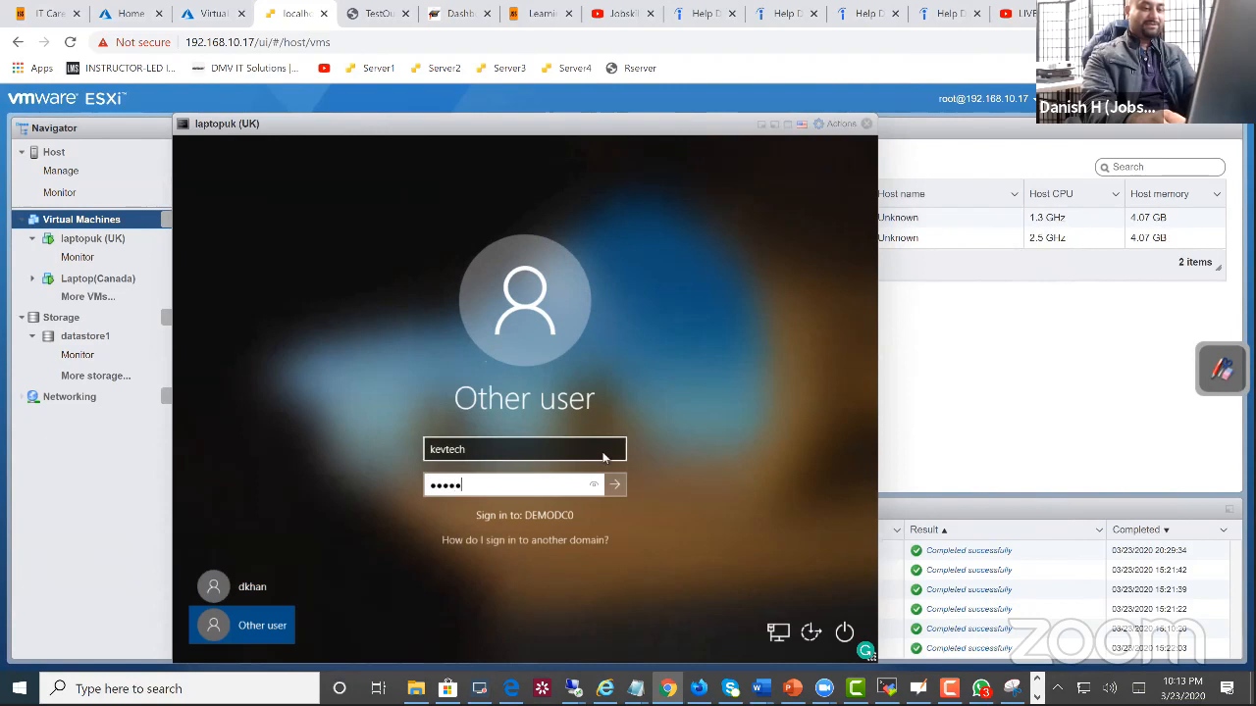
key("Return")
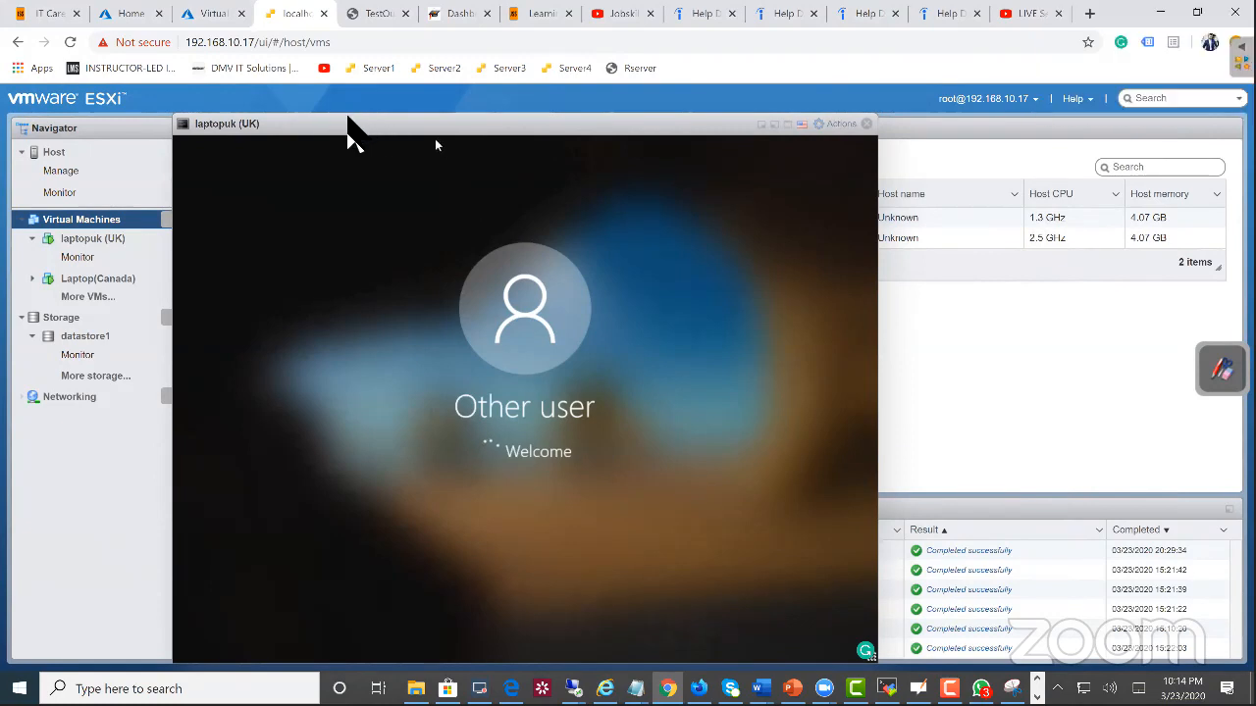
Step: Dismiss the sign-in error on laptopuk and submit a password once more for the same domain account
left_click_drag(436, 140, 615, 140)
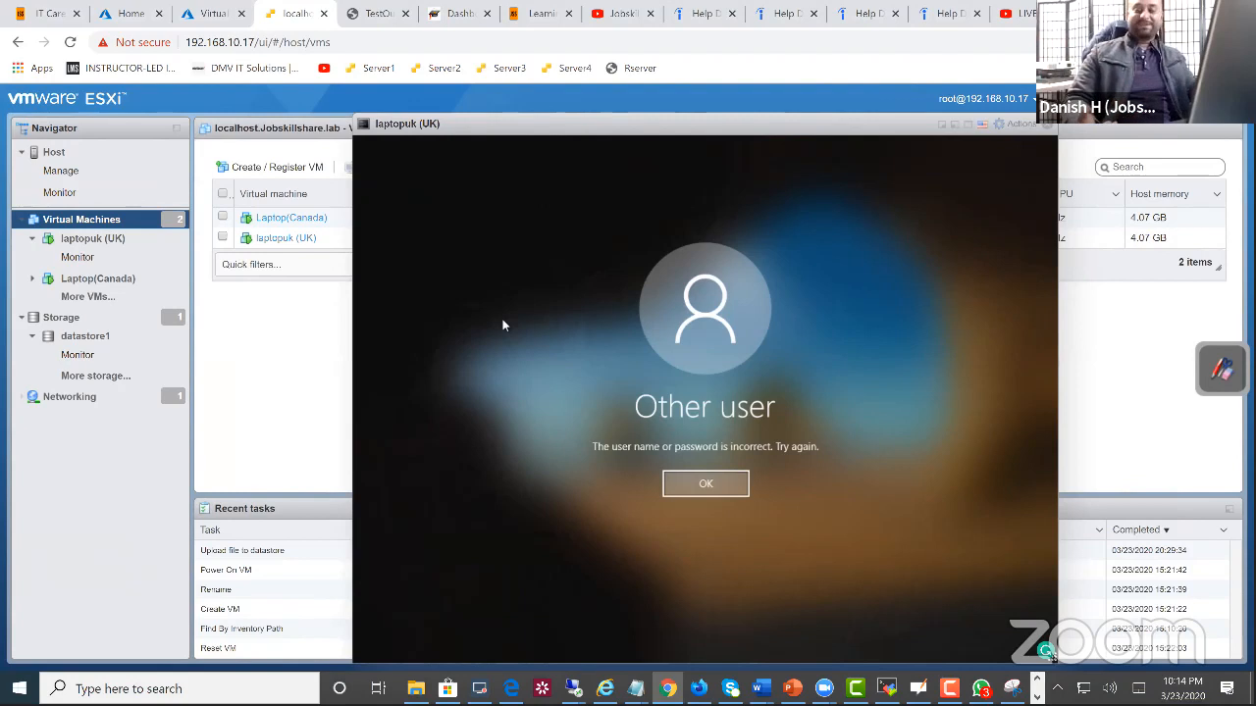
left_click(706, 484)
left_click(686, 485)
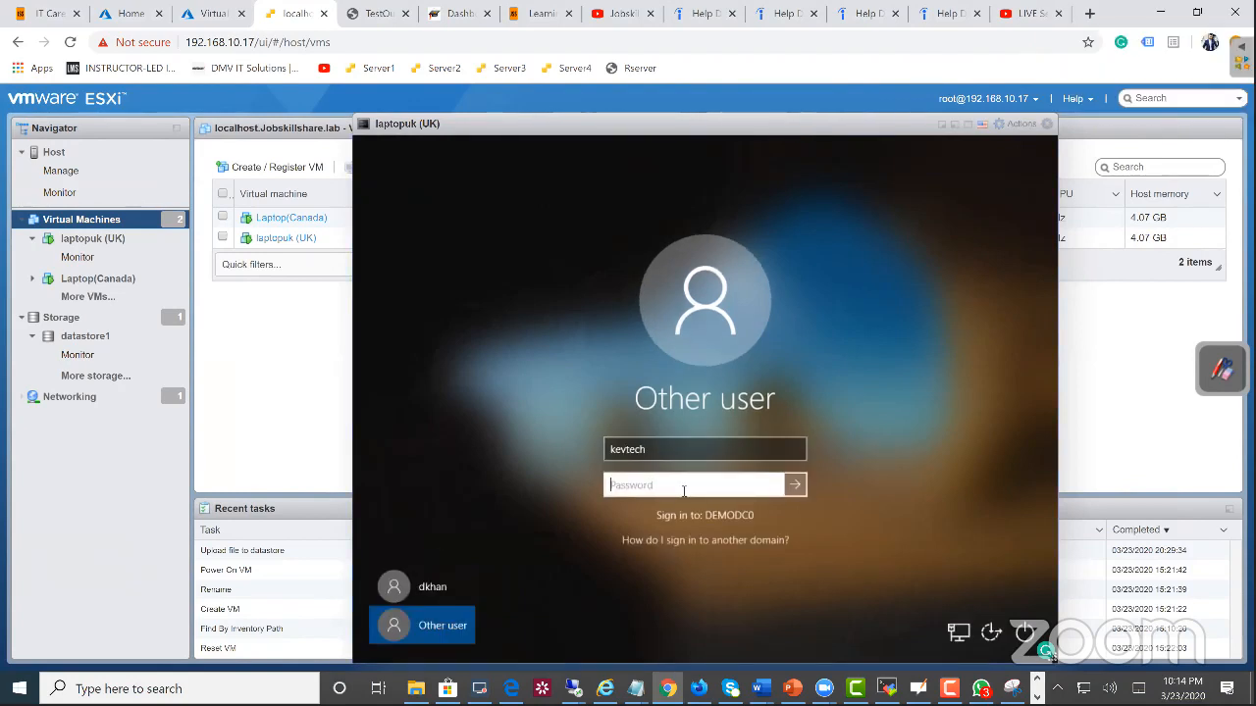
type("•••")
key("Return")
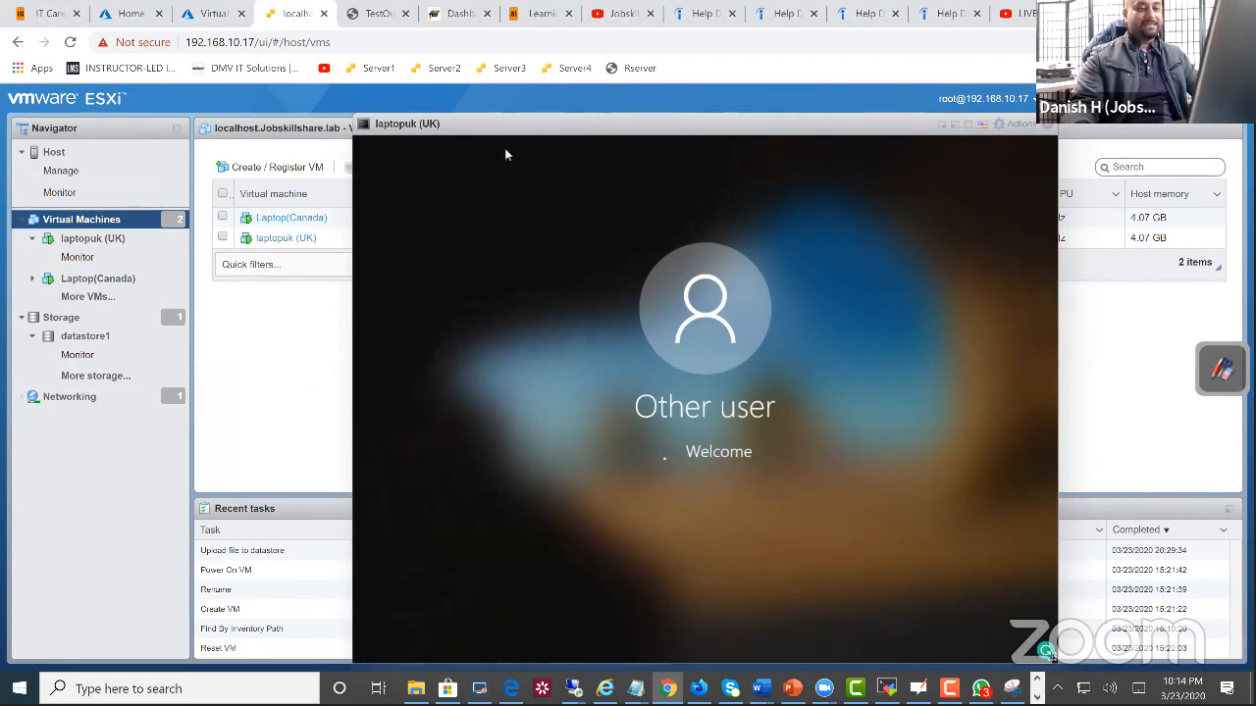
mouse_move(420, 135)
left_mouse_down()
mouse_move(372, 133)
mouse_move(537, 137)
mouse_move(410, 135)
left_mouse_up()
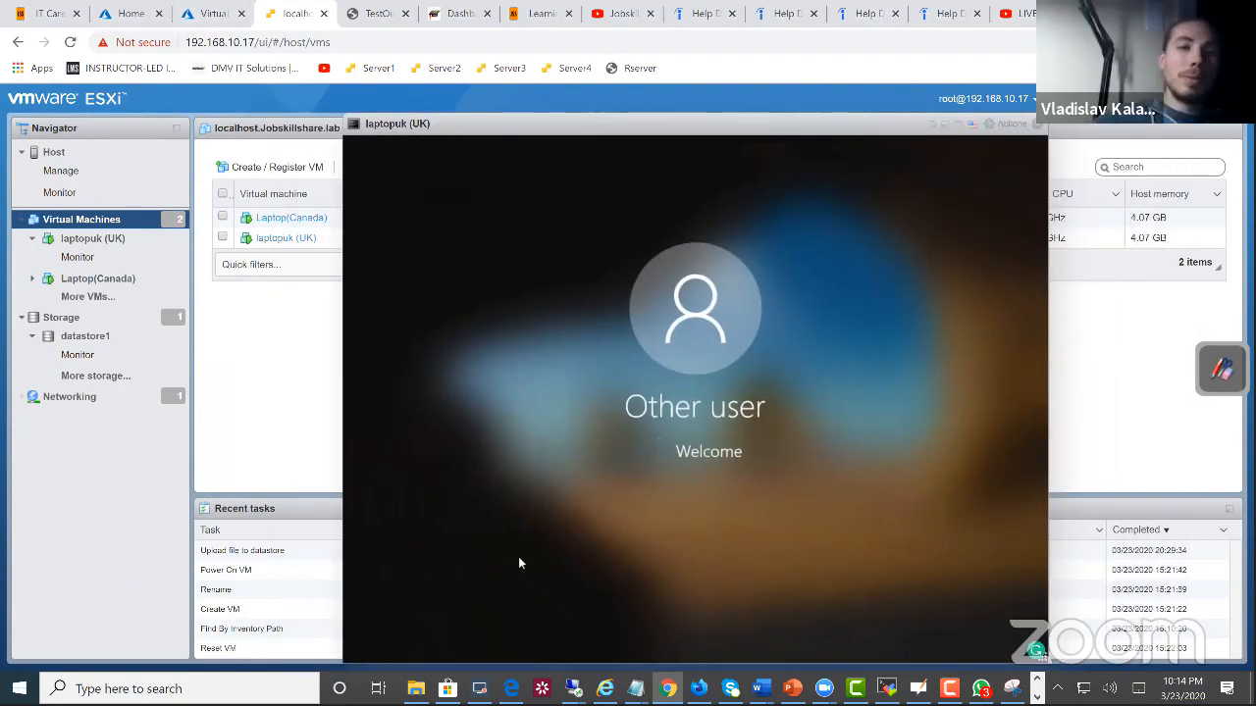
left_click_drag(481, 126, 420, 79)
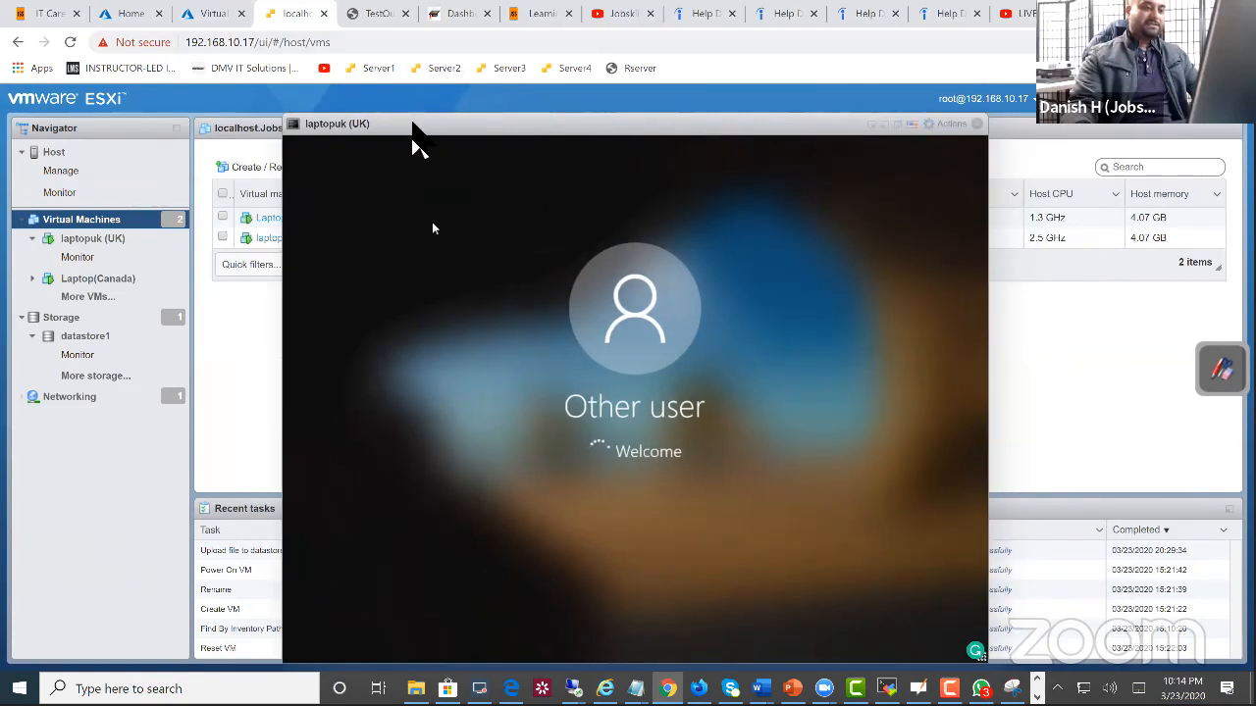
left_click_drag(355, 116, 308, 79)
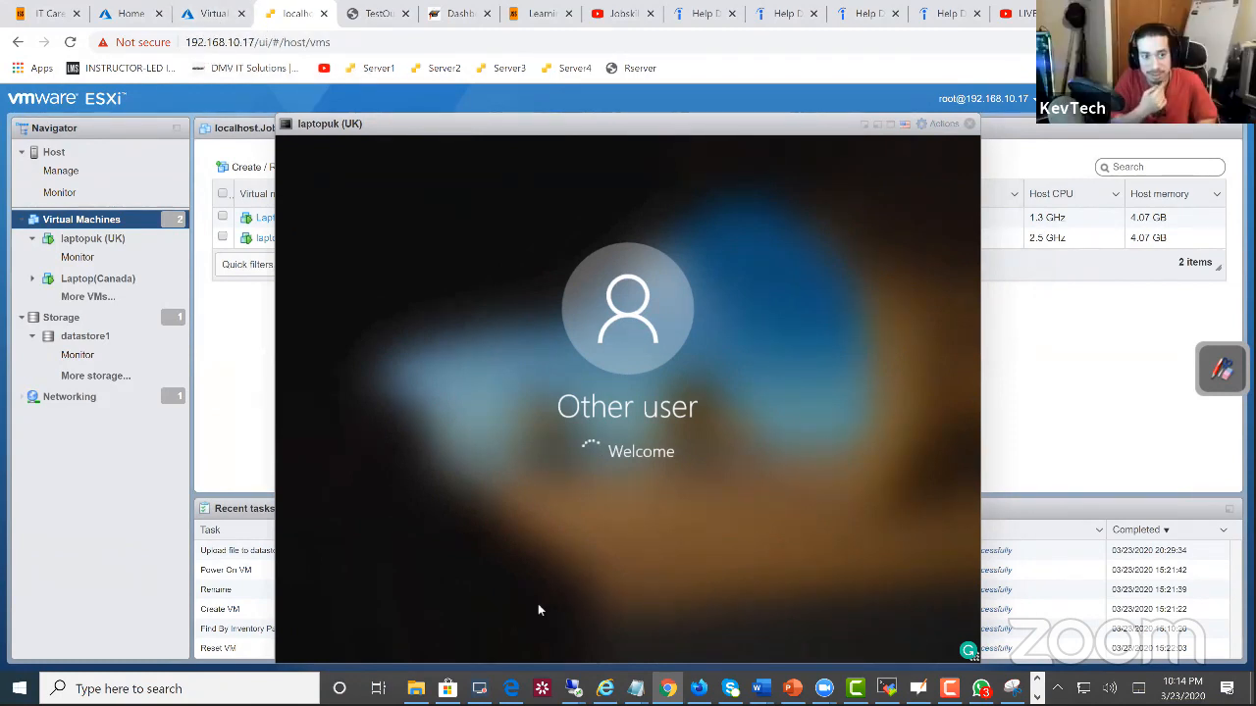
Step: Switch to the demodc remote desktop session, reposition its windows, and close the Group Policy Management Editor
mouse_move(573, 689)
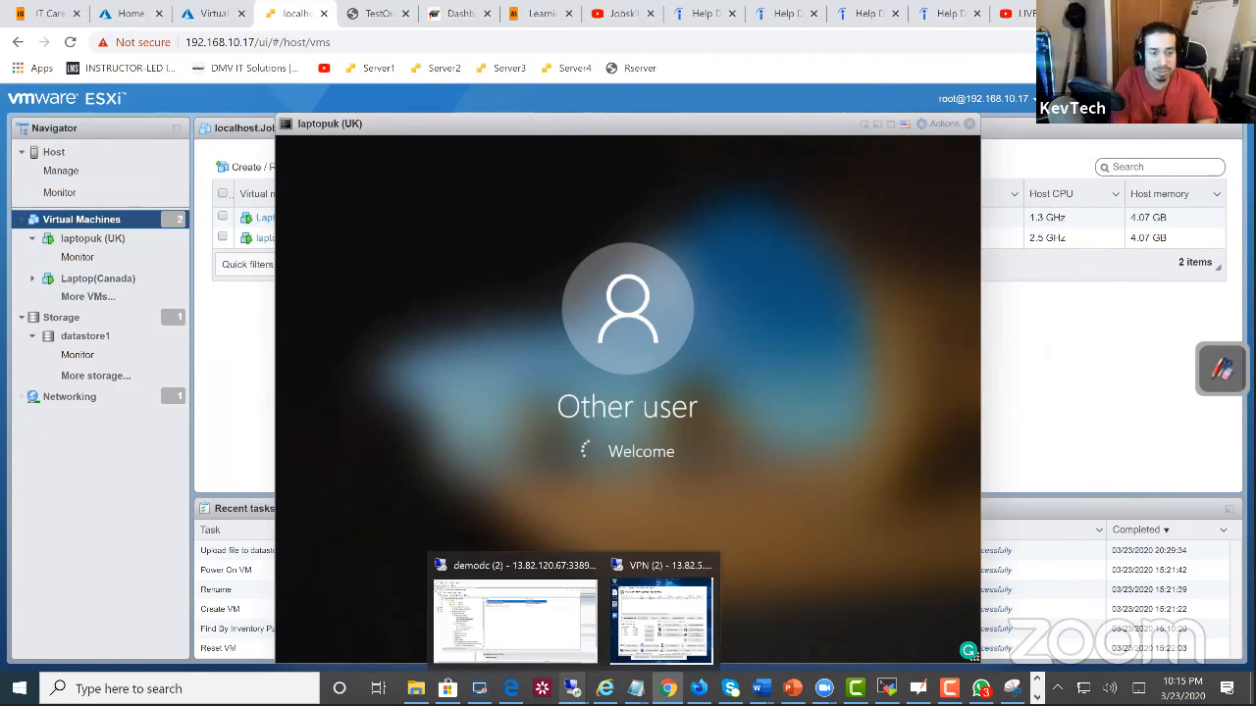
left_click(520, 623)
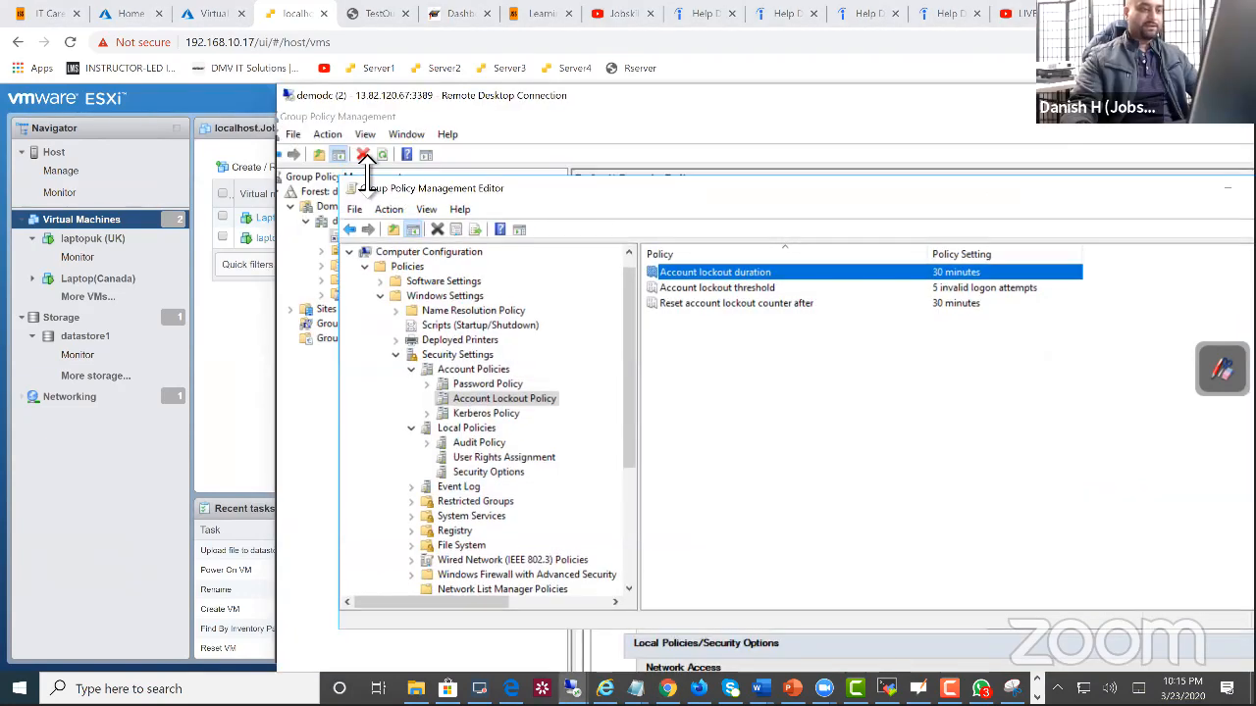
left_click_drag(368, 182, 368, 268)
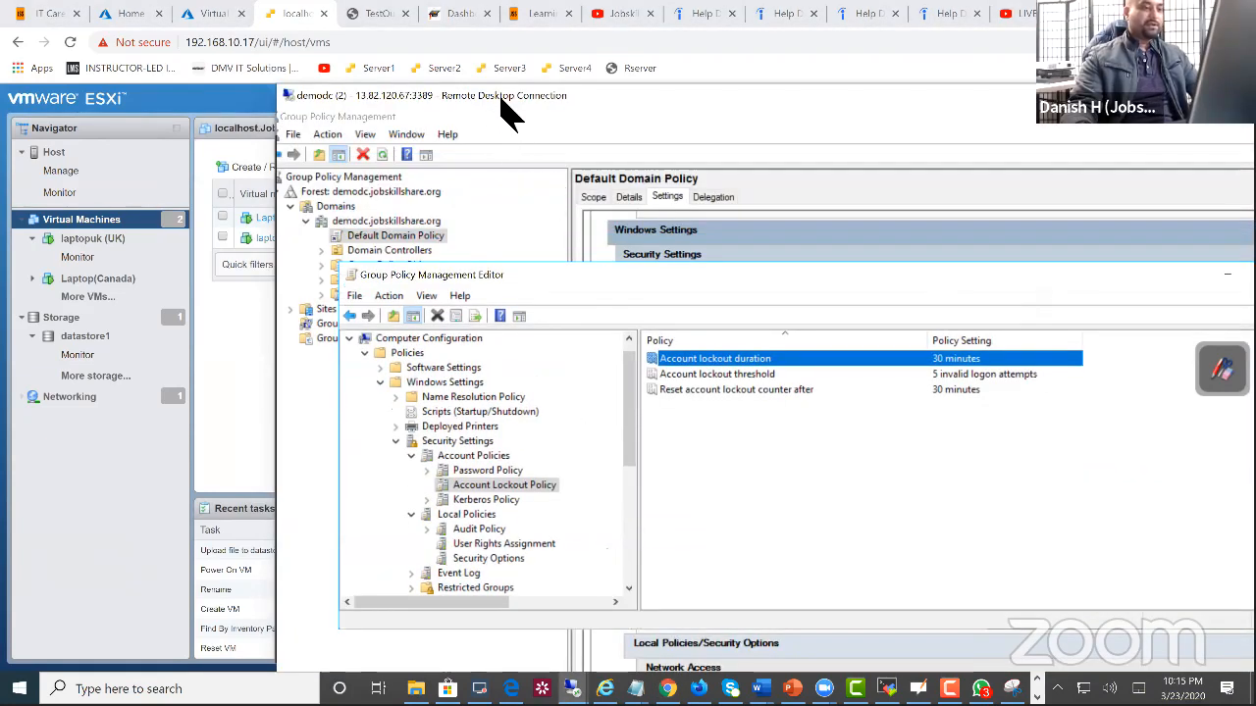
left_click_drag(510, 113, 291, 74)
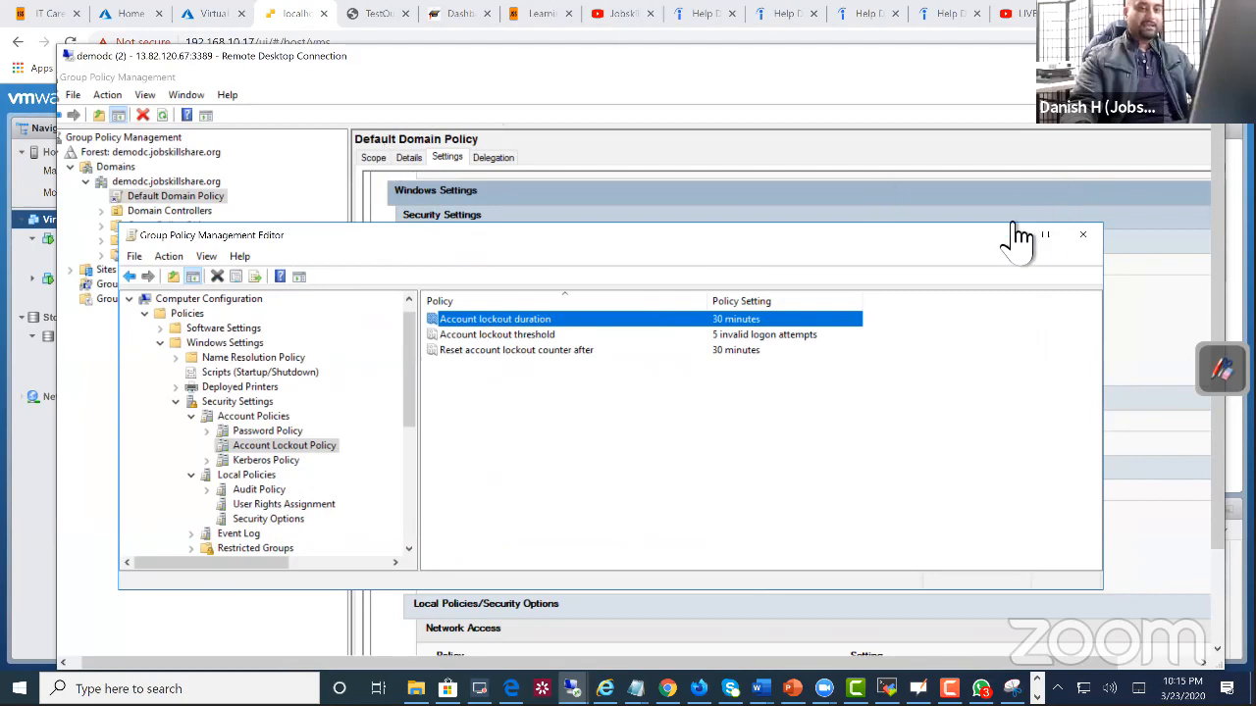
left_click(822, 246)
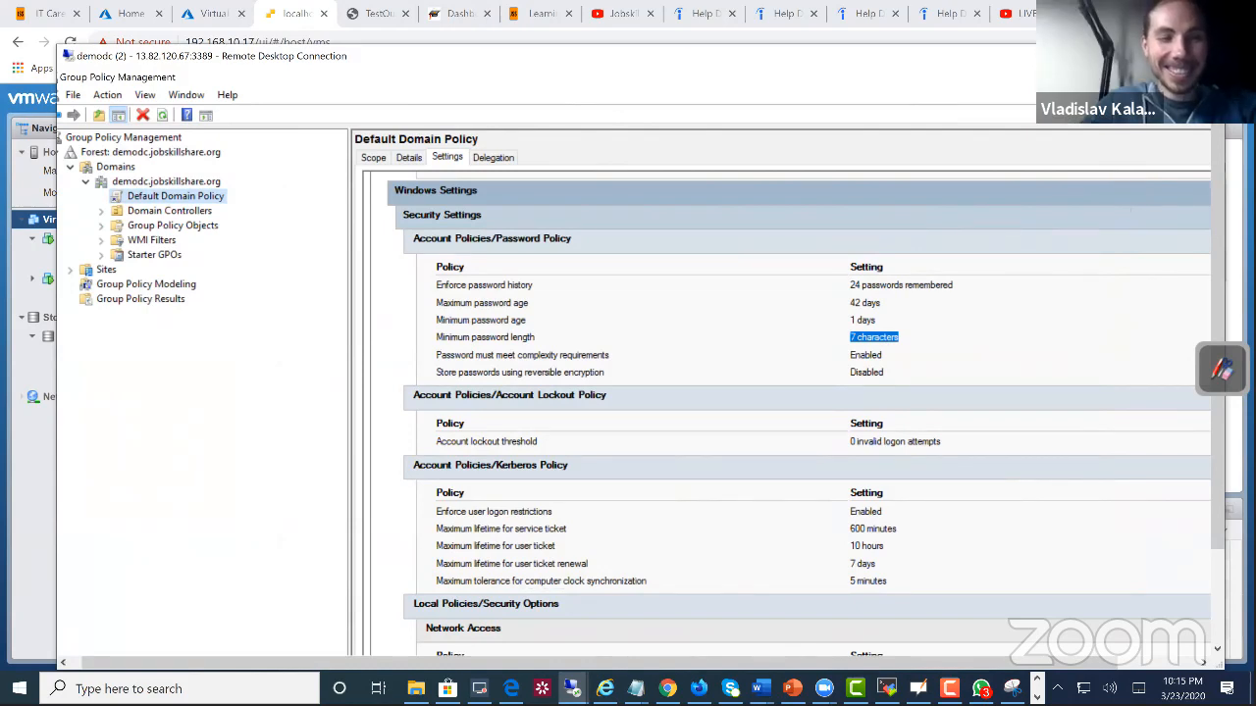
Step: Bring up Active Directory Users and Computers on demodc and show the domain's Users container
left_click_drag(1217, 471, 1217, 566)
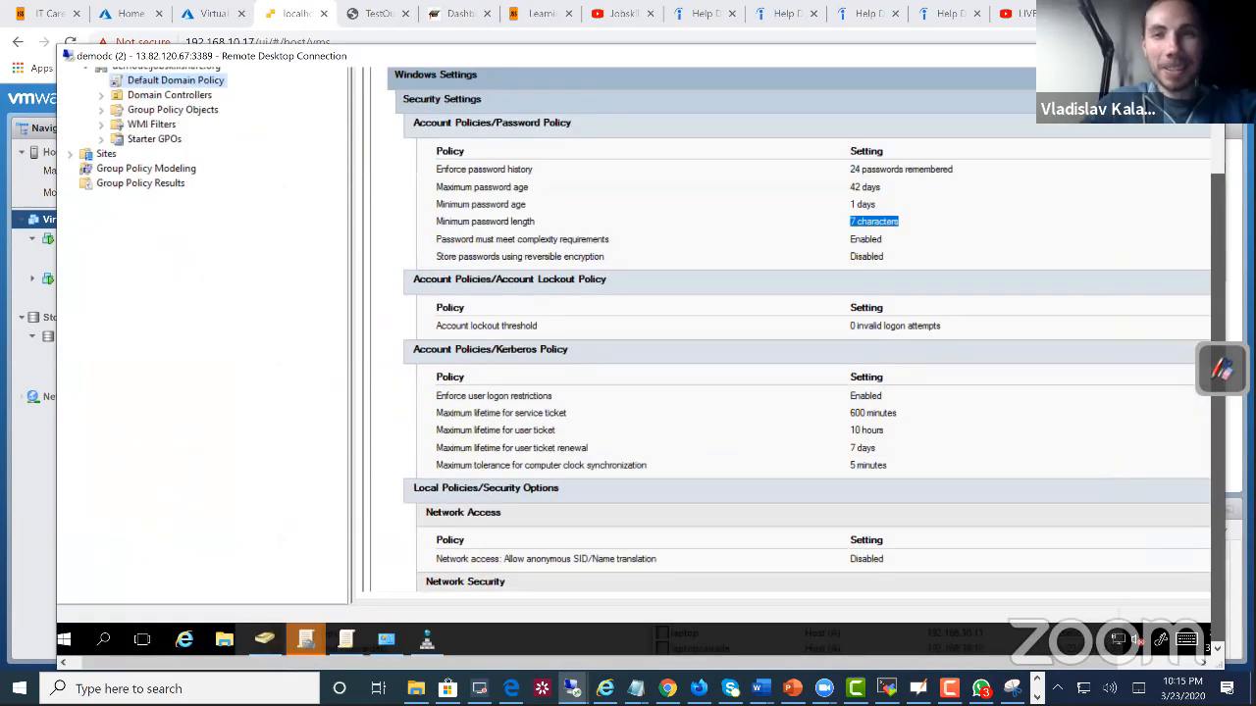
left_click(427, 643)
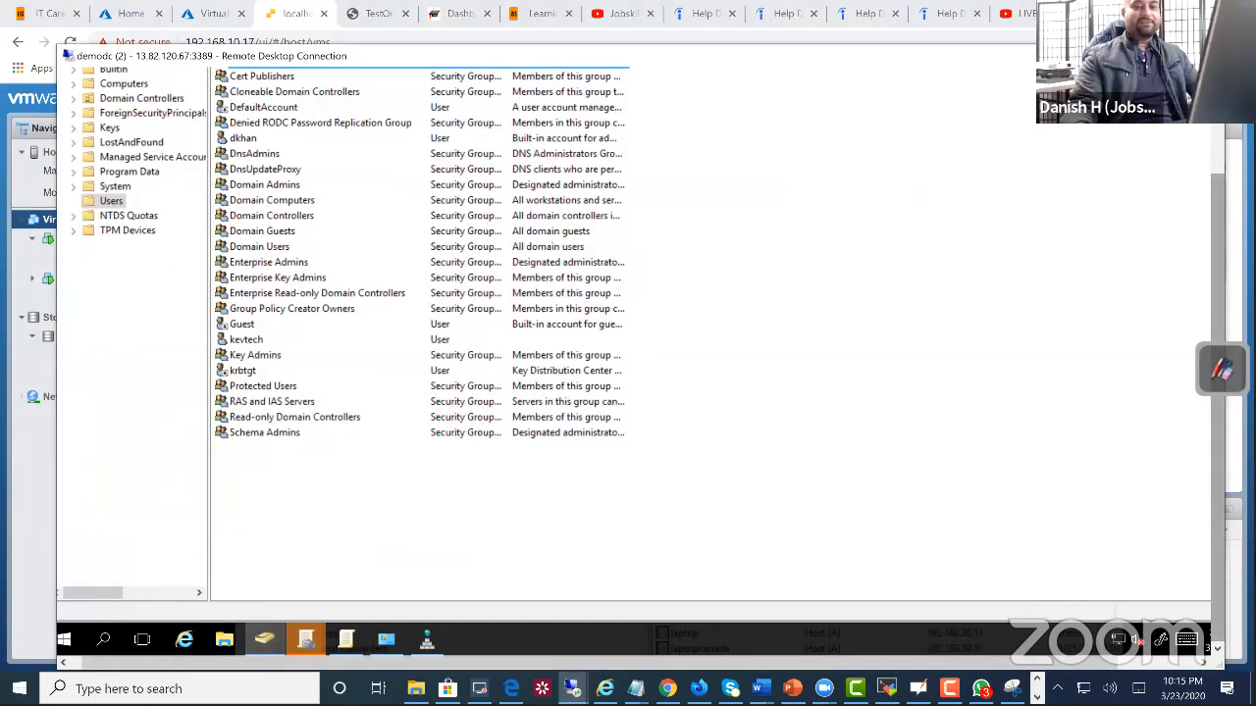
left_click_drag(1218, 216, 1217, 113)
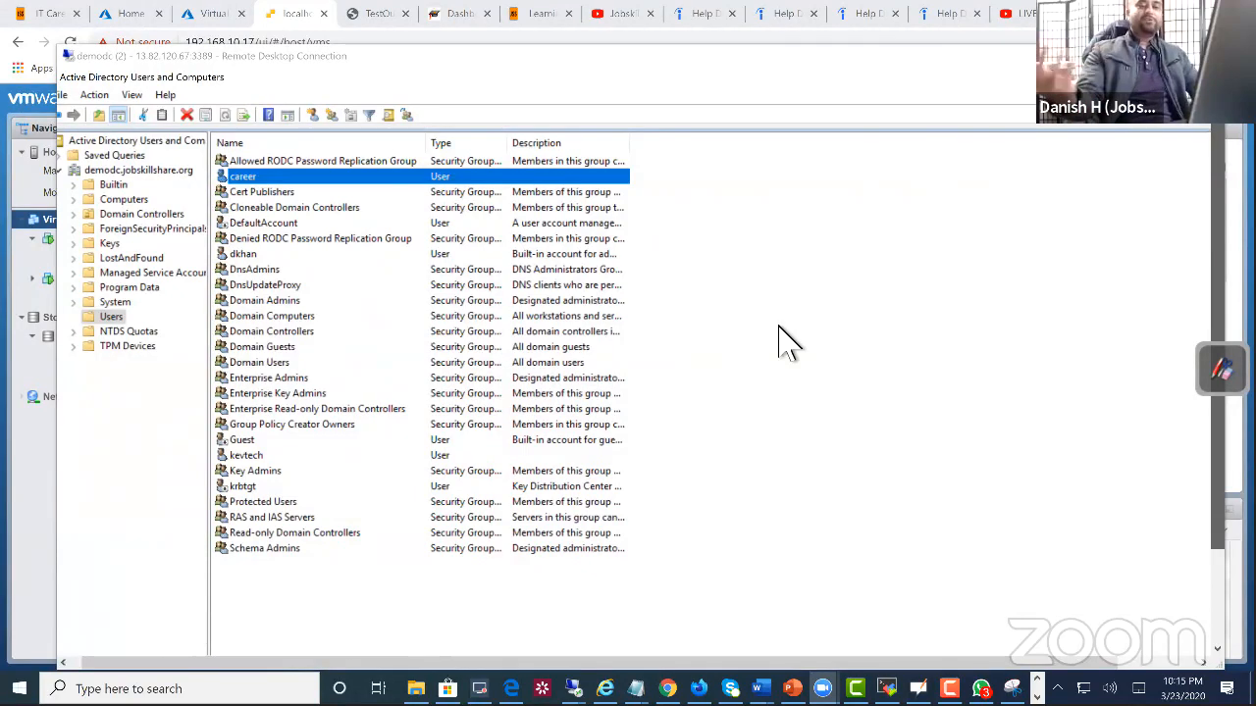
left_click(137, 171)
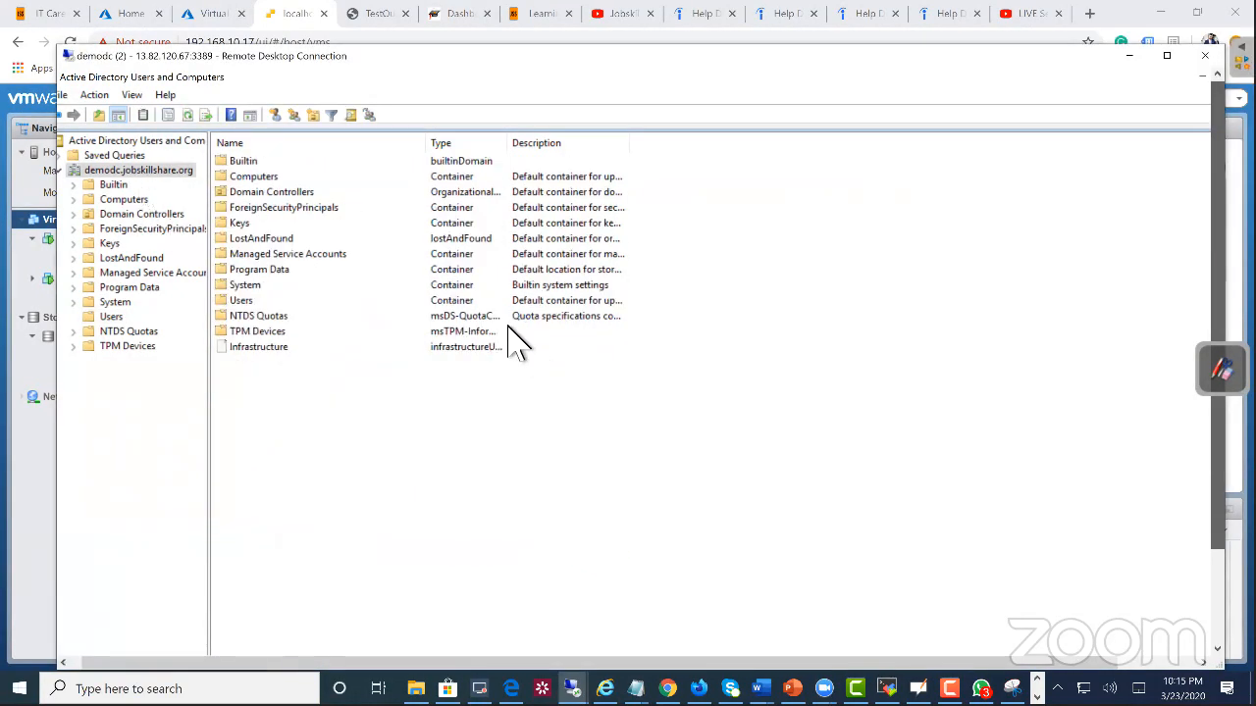
left_click(119, 316)
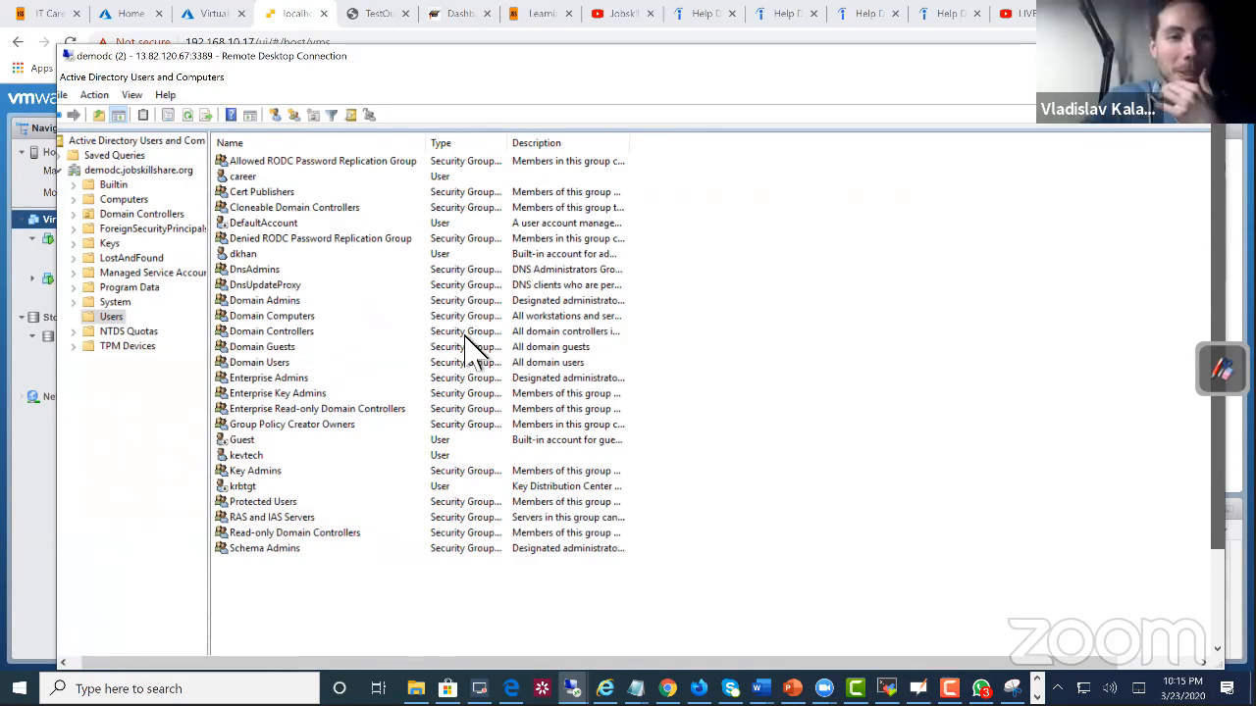
Step: Search the Users container for users, contacts and groups named laptopuk
left_click(353, 116)
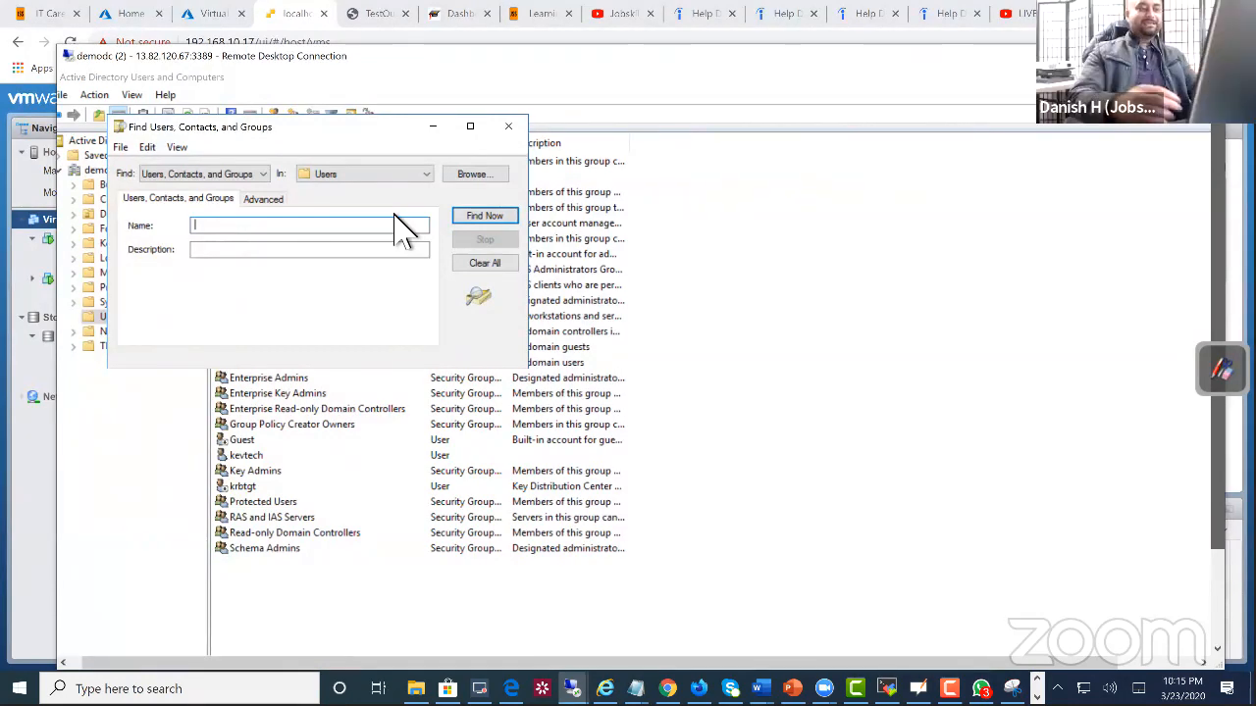
type("l")
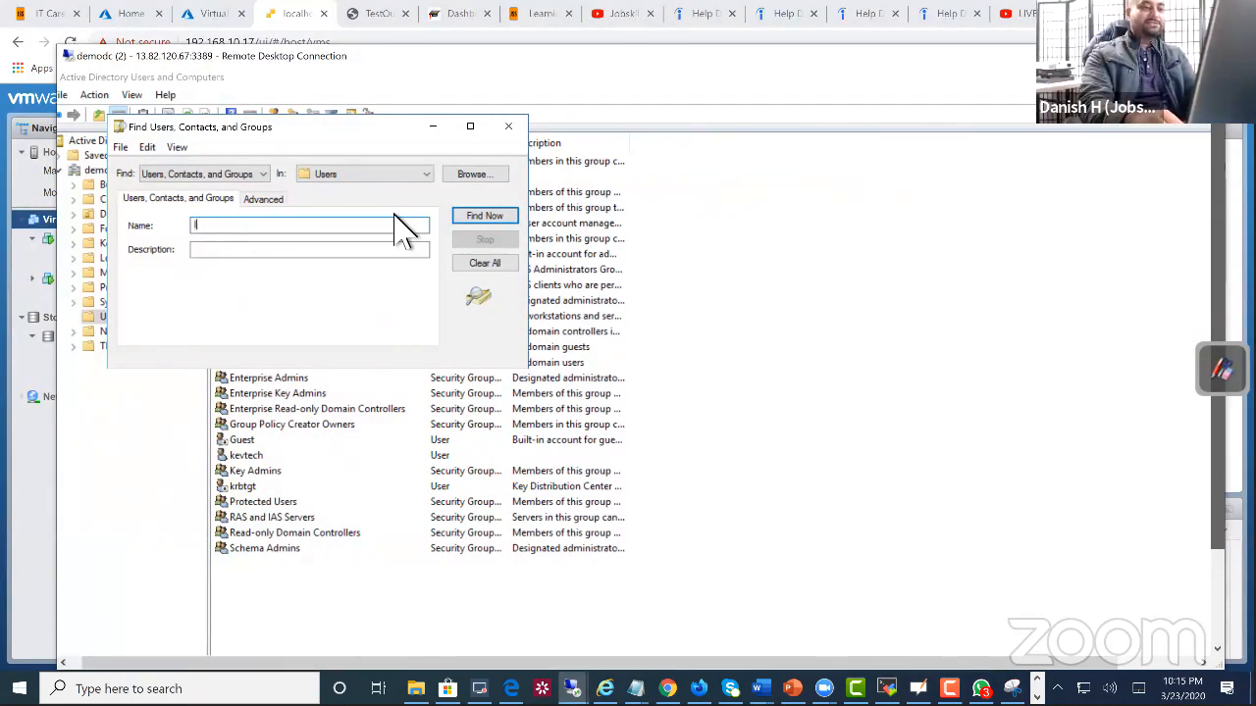
type("aptopuk")
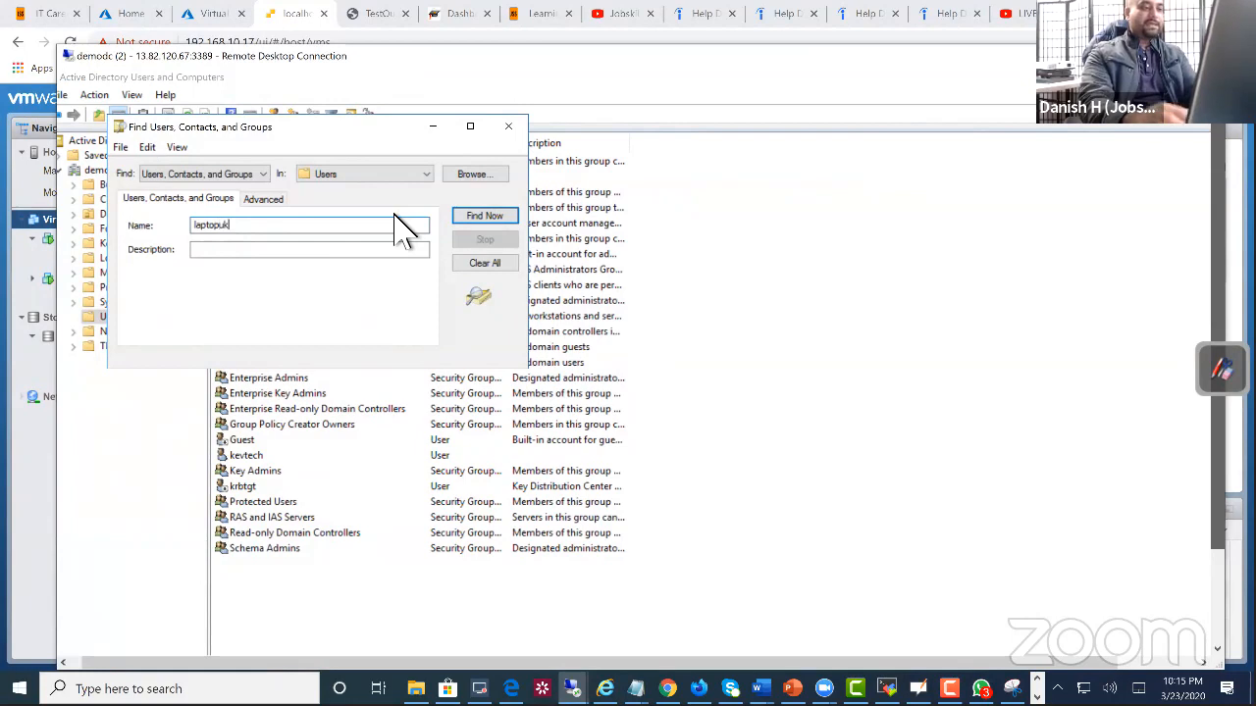
key("Return")
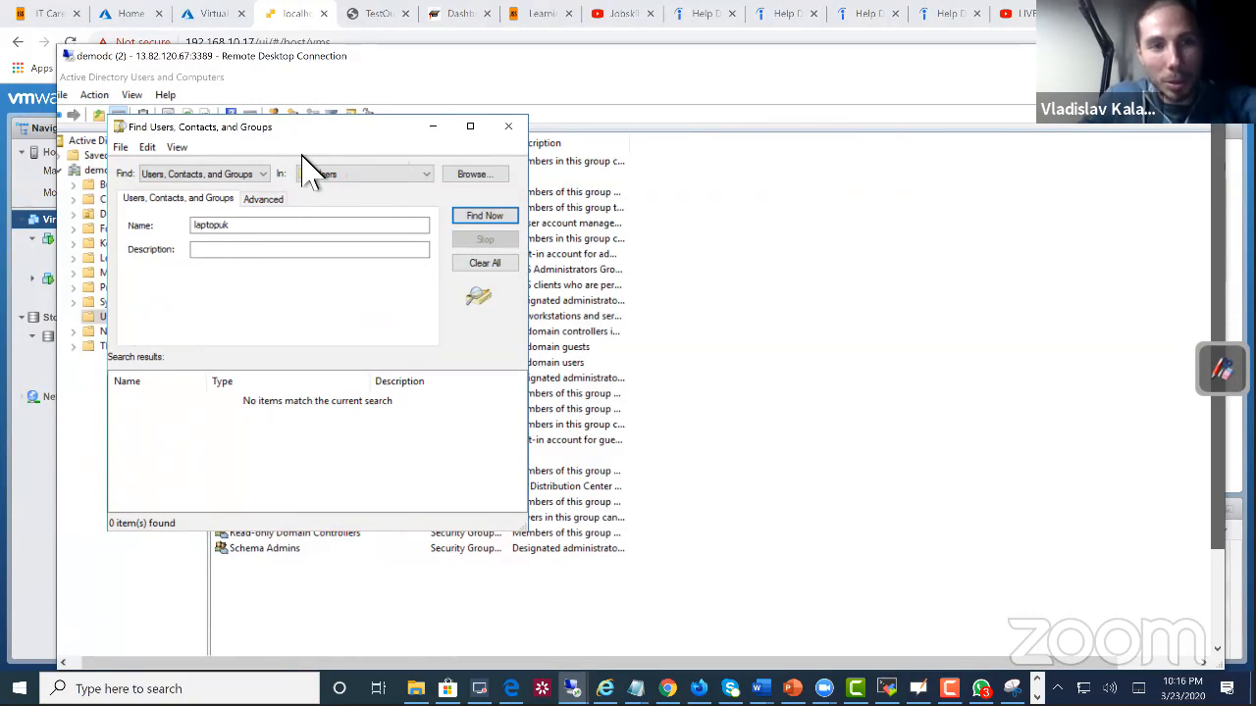
Step: Change the directory search to Computers and look for laptopuk in the Users container
left_click(230, 176)
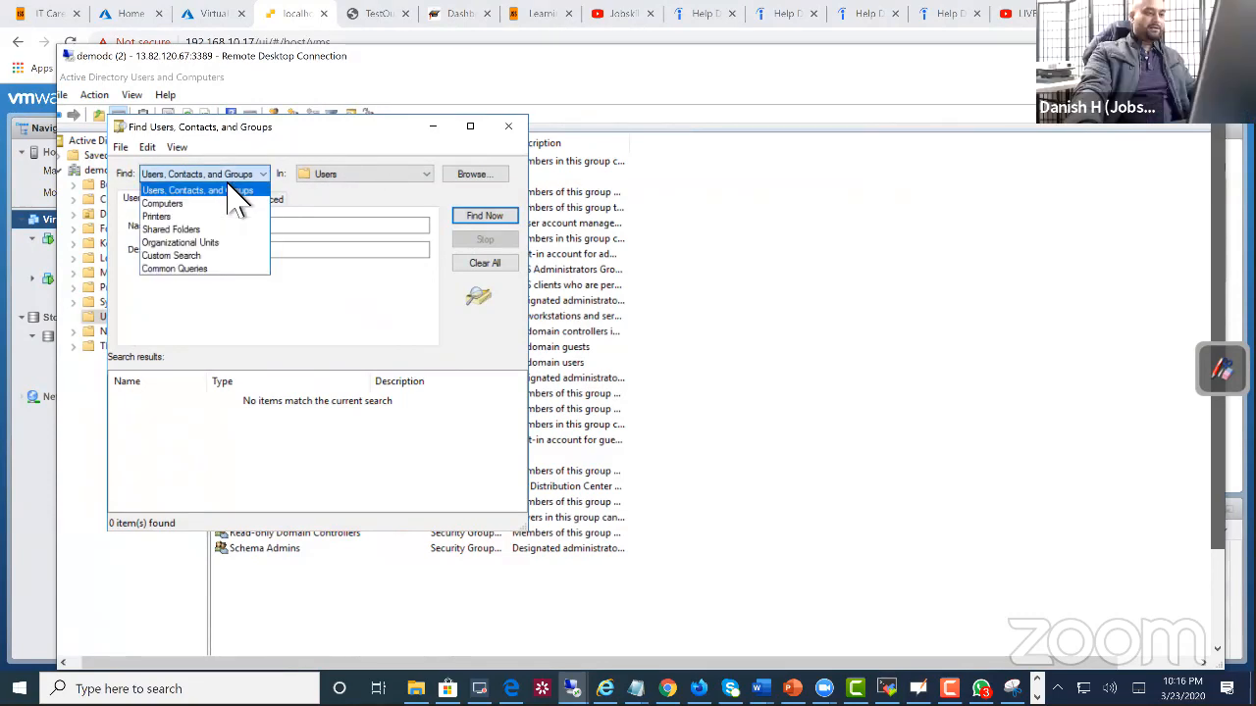
left_click(192, 207)
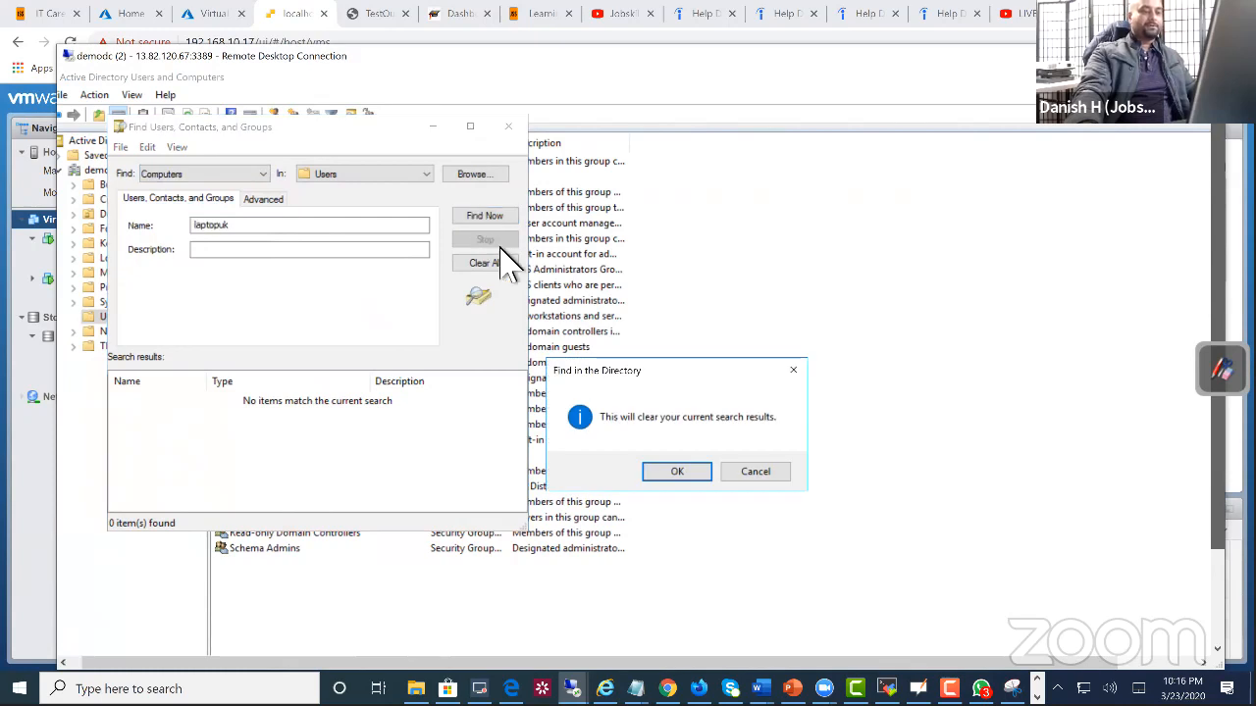
left_click(673, 473)
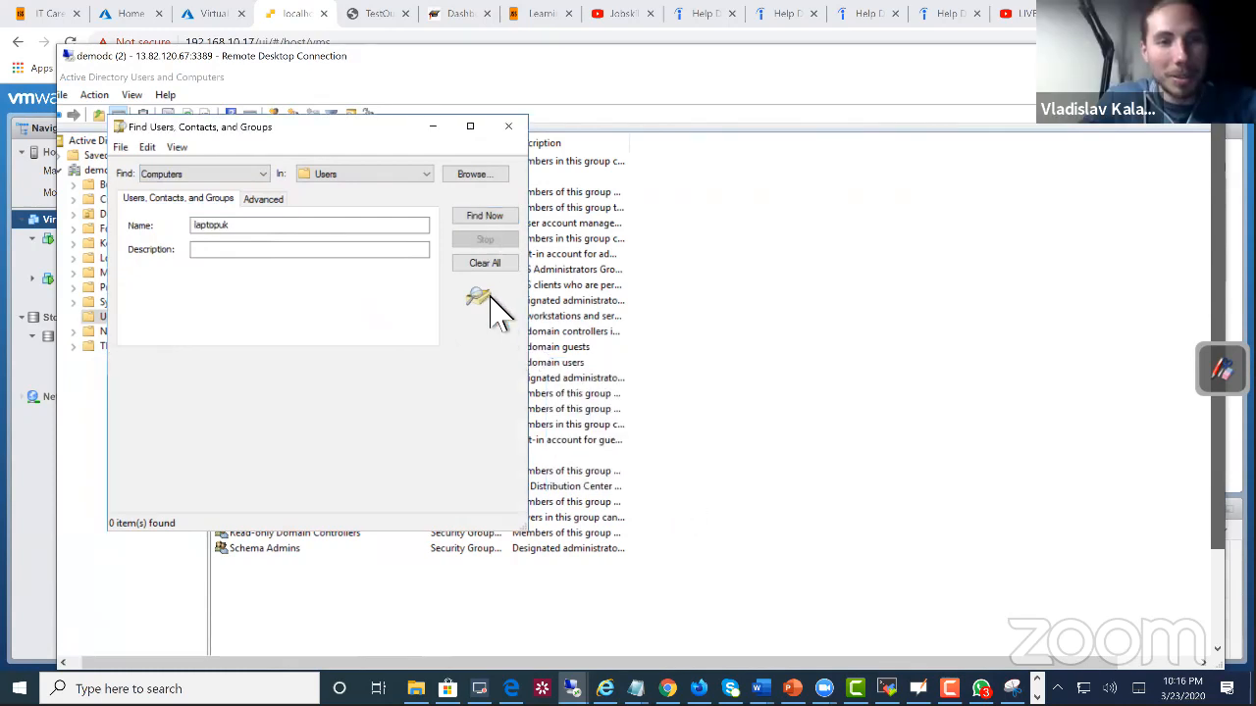
left_click(478, 220)
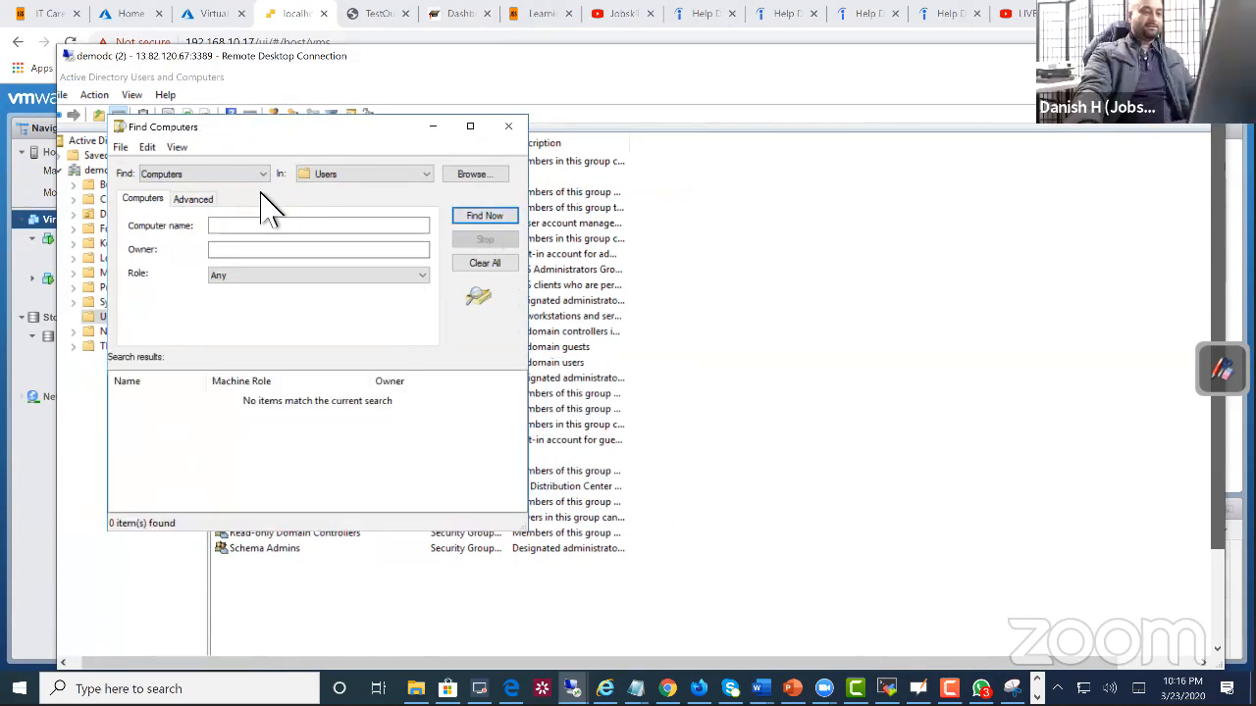
left_click(309, 228)
type("laptopuk")
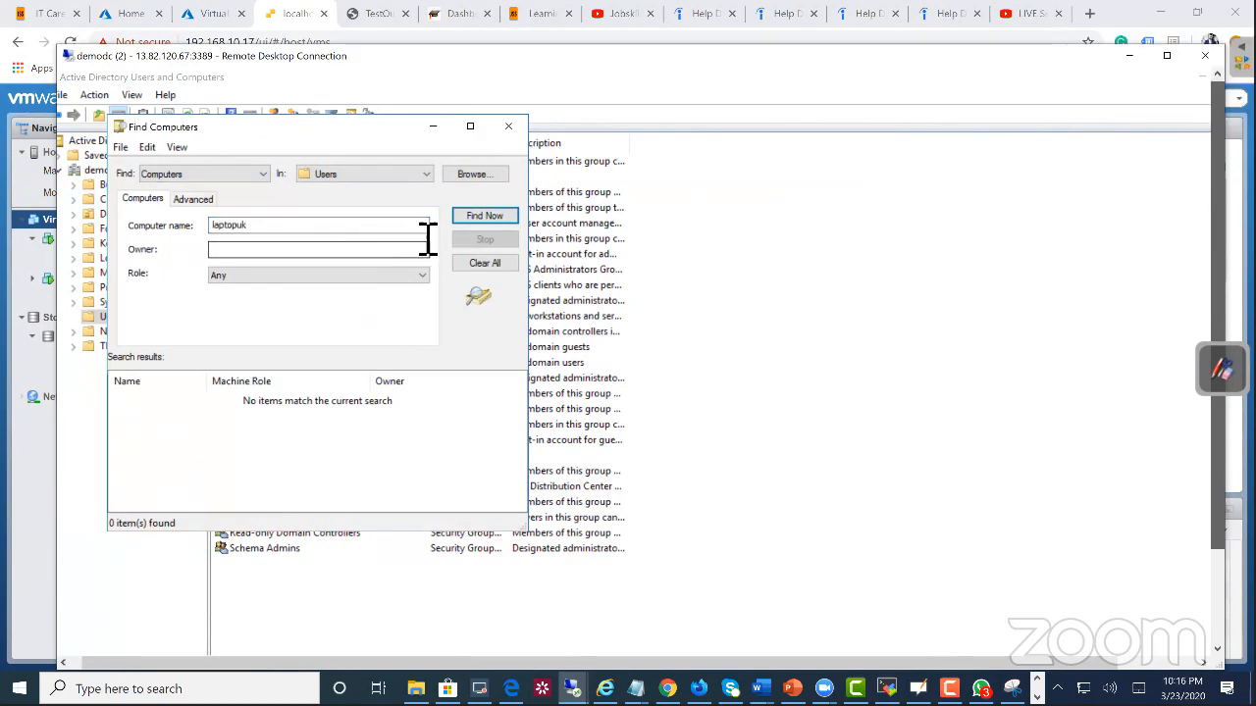
left_click(476, 217)
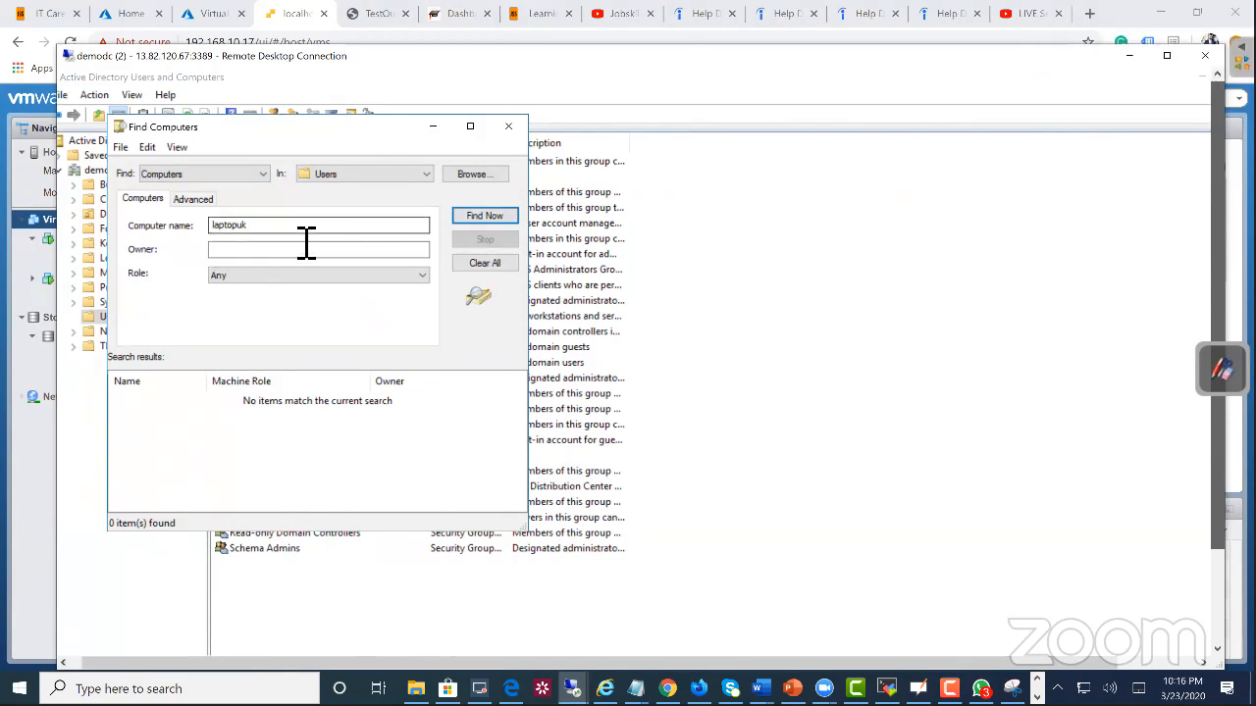
Step: Search the Entire Directory for the computer laptopuk, close the search, and select the domain account used for the sign-in test
left_click(366, 177)
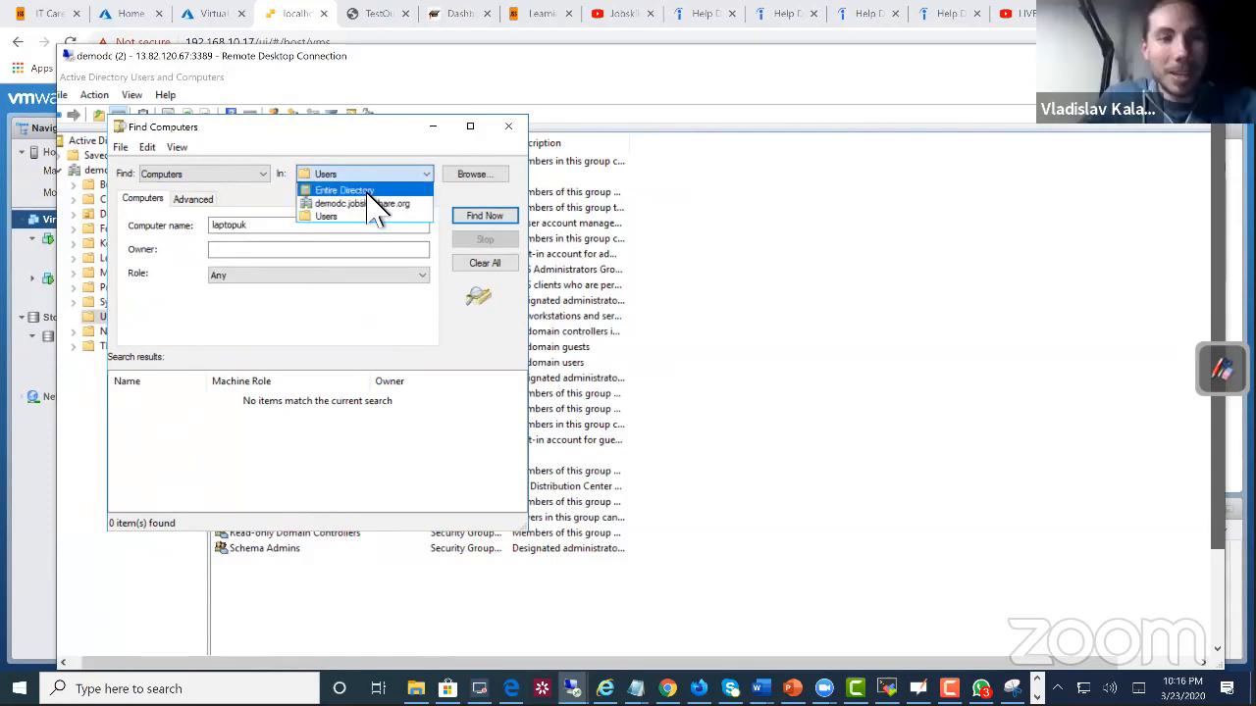
left_click(371, 192)
left_click(500, 217)
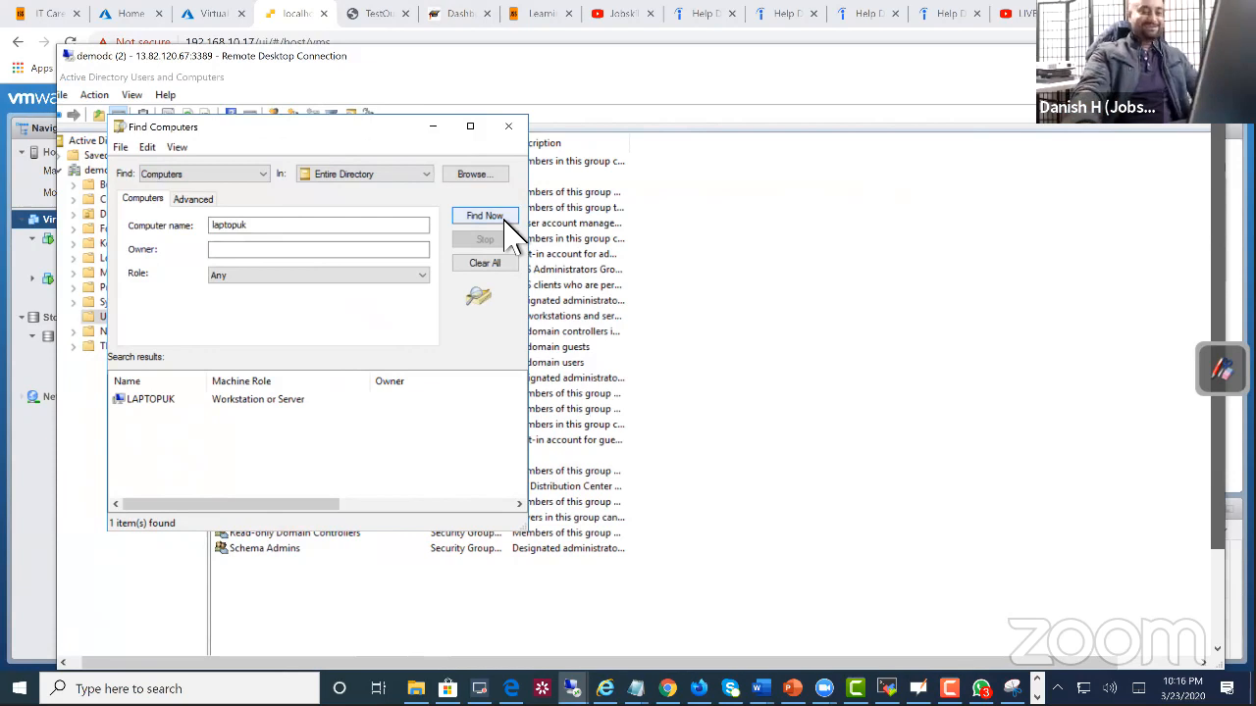
left_click(509, 127)
left_click(253, 457)
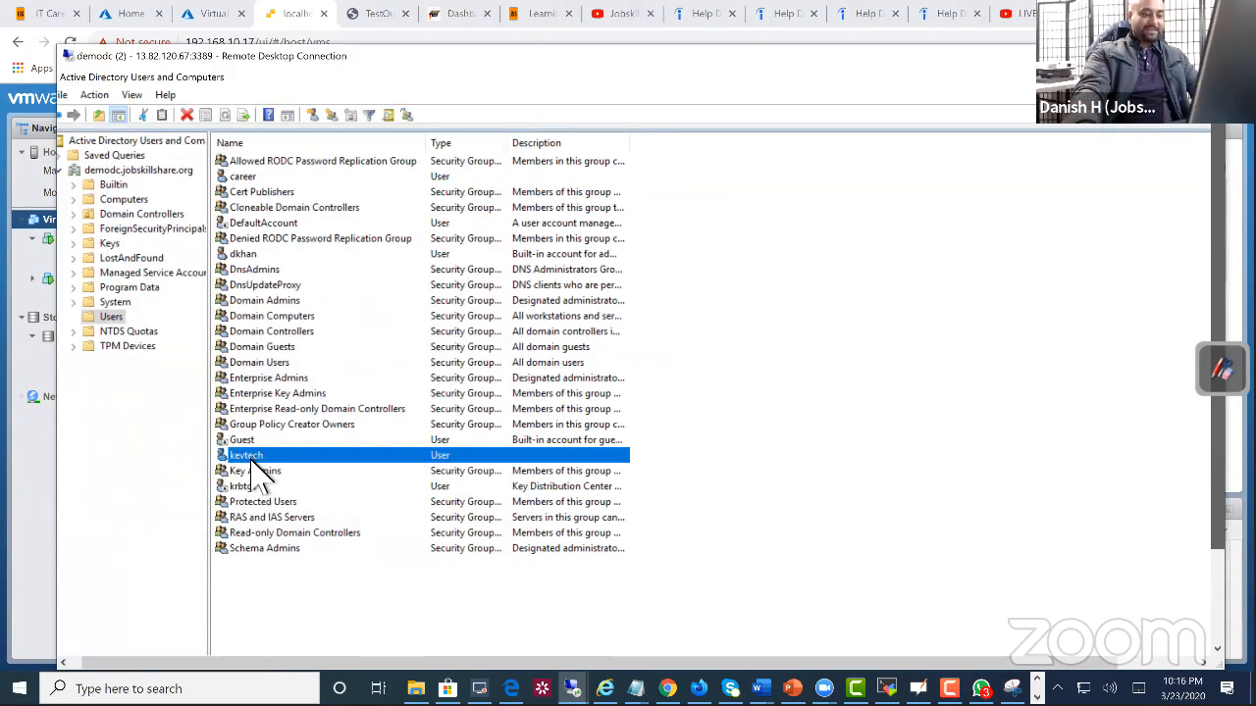
Step: Switch back to the laptopuk console in VMware ESXi and submit two more passwords for the same domain account
left_click(667, 689)
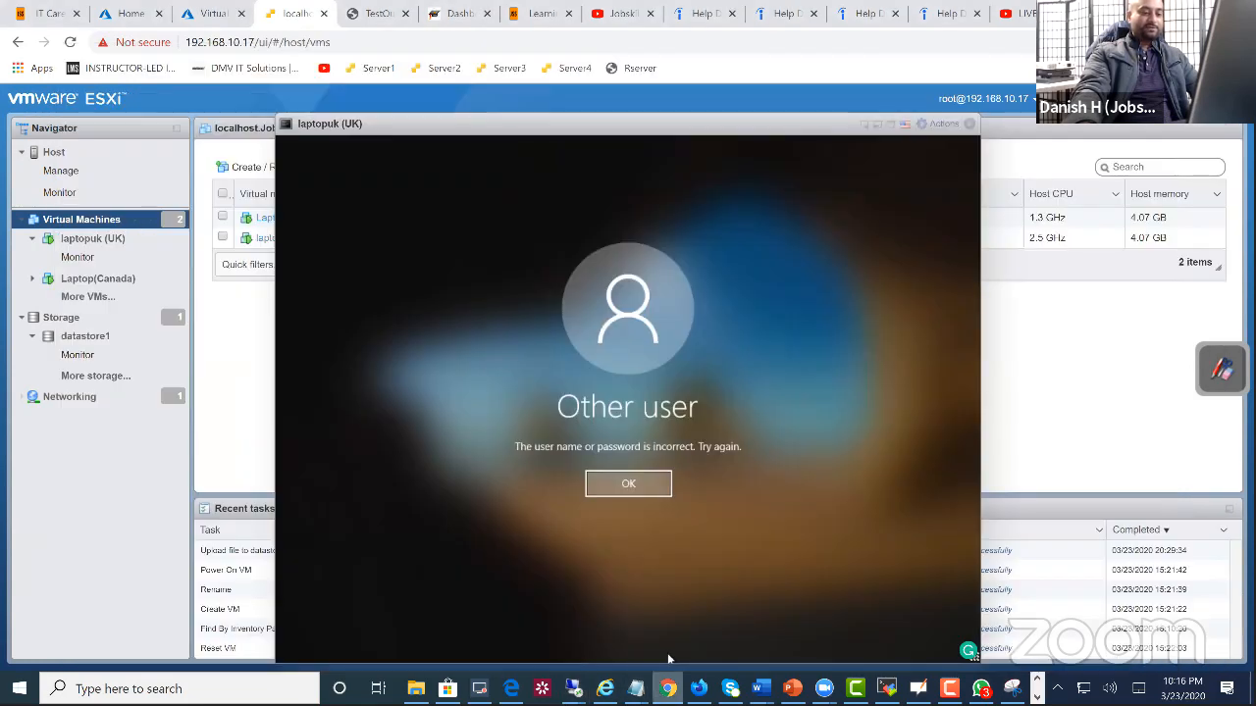
left_click(619, 483)
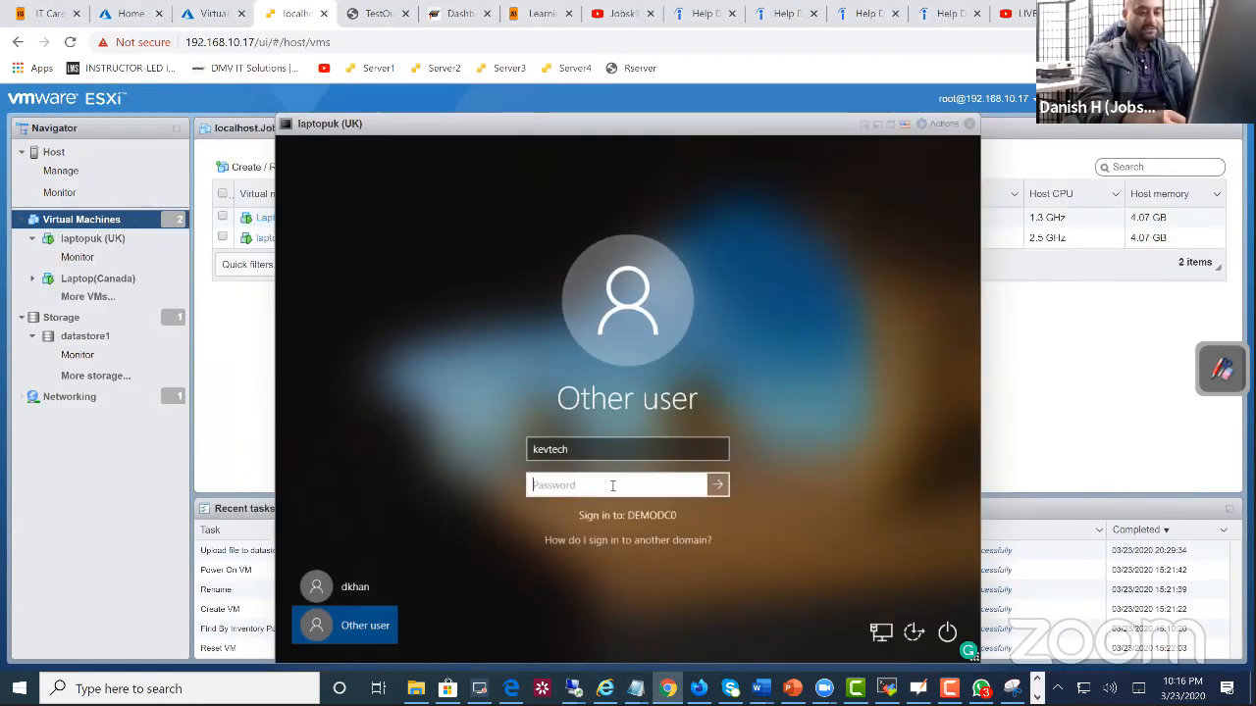
type("Pa$$w0rd")
key("Return")
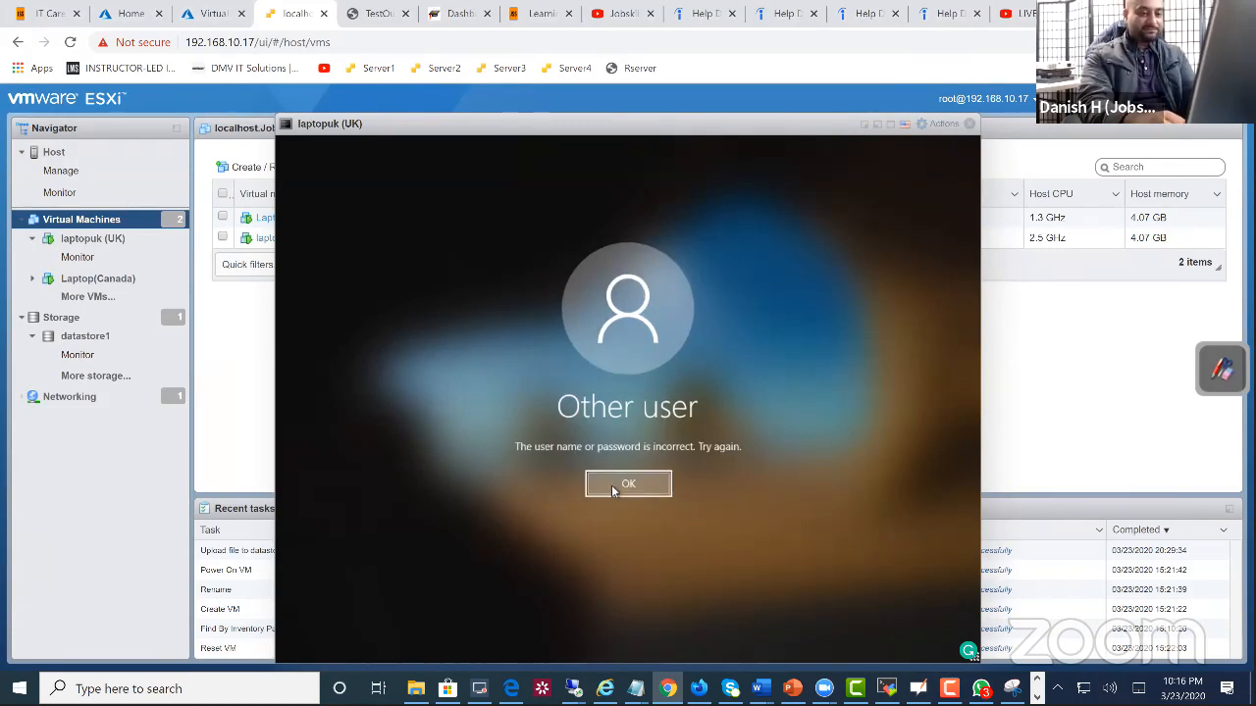
left_click(611, 484)
type("Pa$$w0rd1")
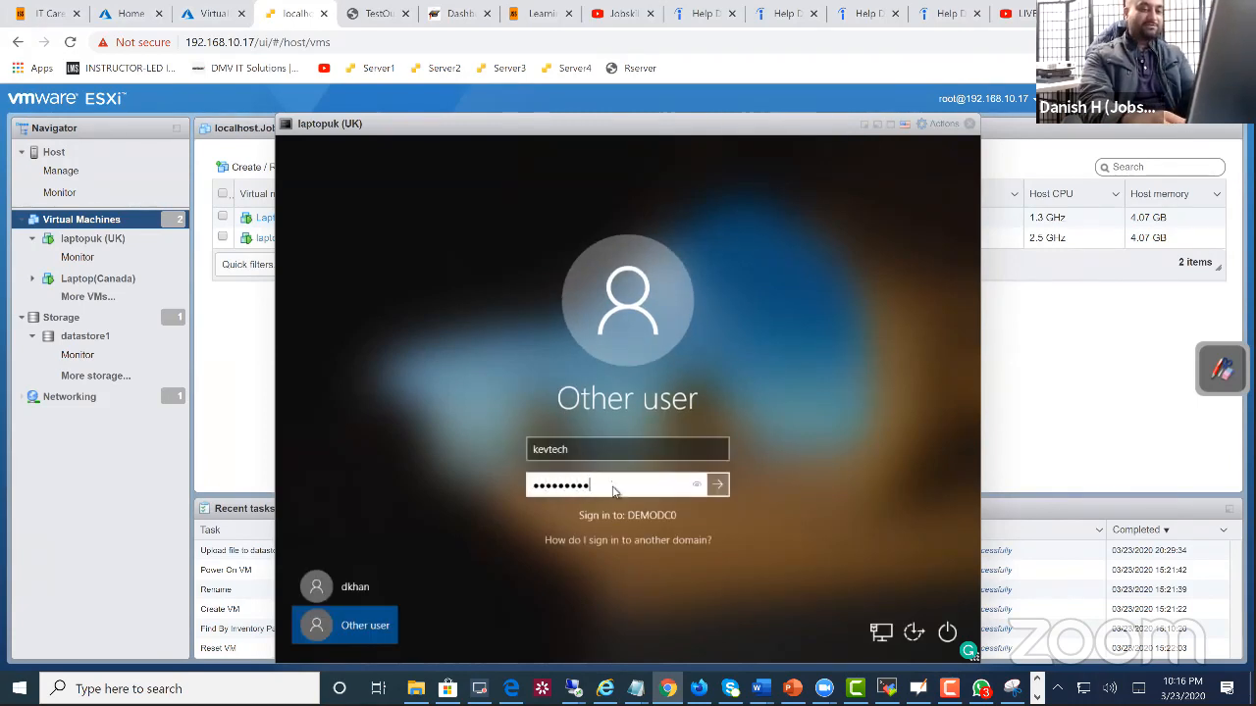
key("Return")
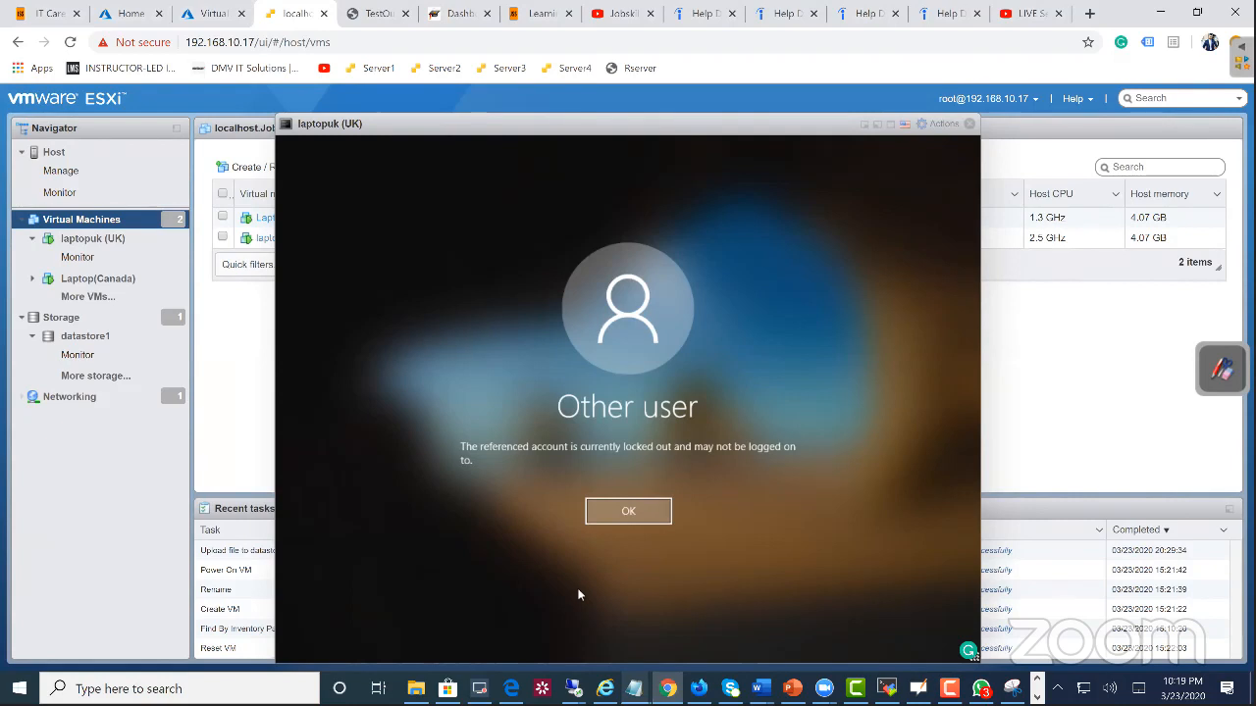
Step: Switch to the demodc Remote Desktop session showing Active Directory Users and Computers
mouse_move(573, 688)
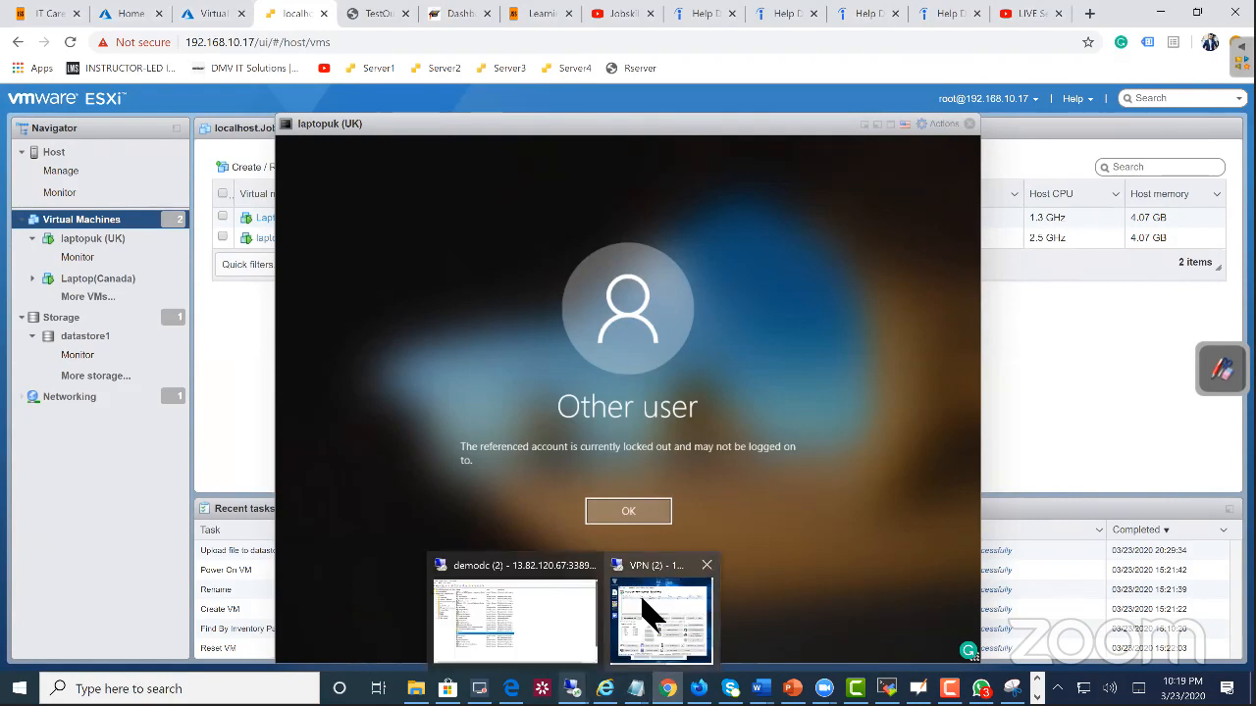
mouse_move(585, 625)
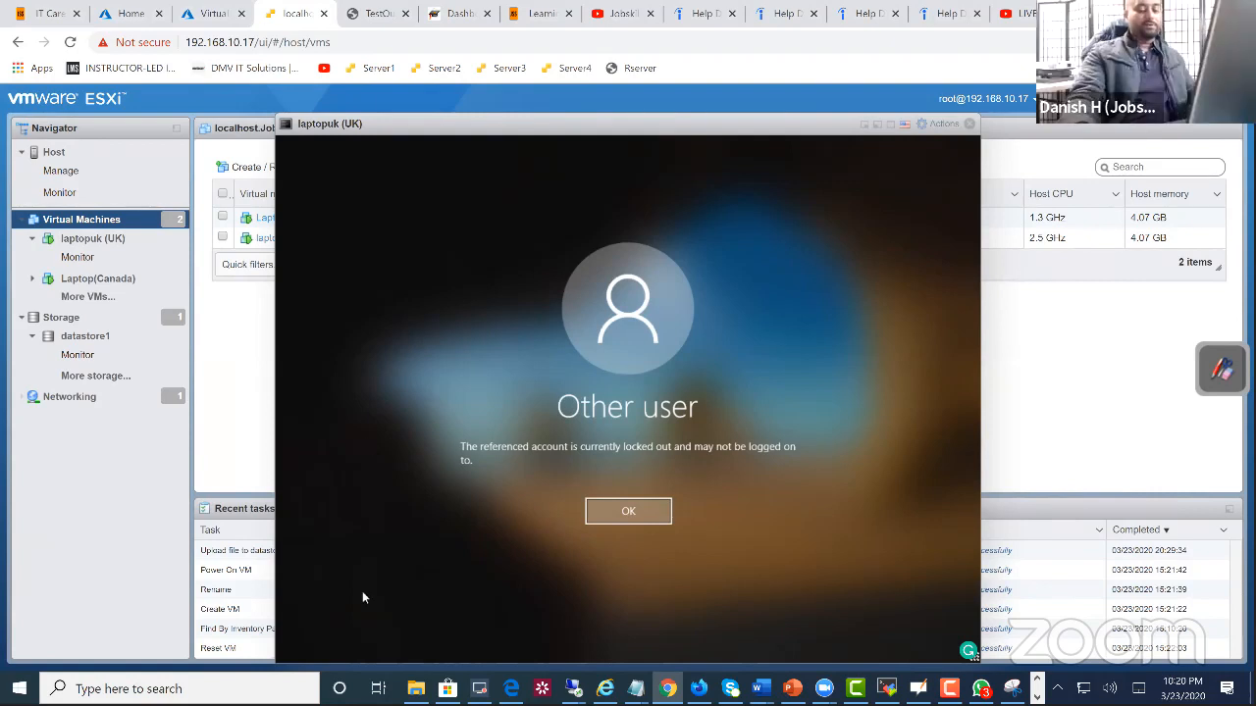
mouse_move(573, 689)
left_click(546, 635)
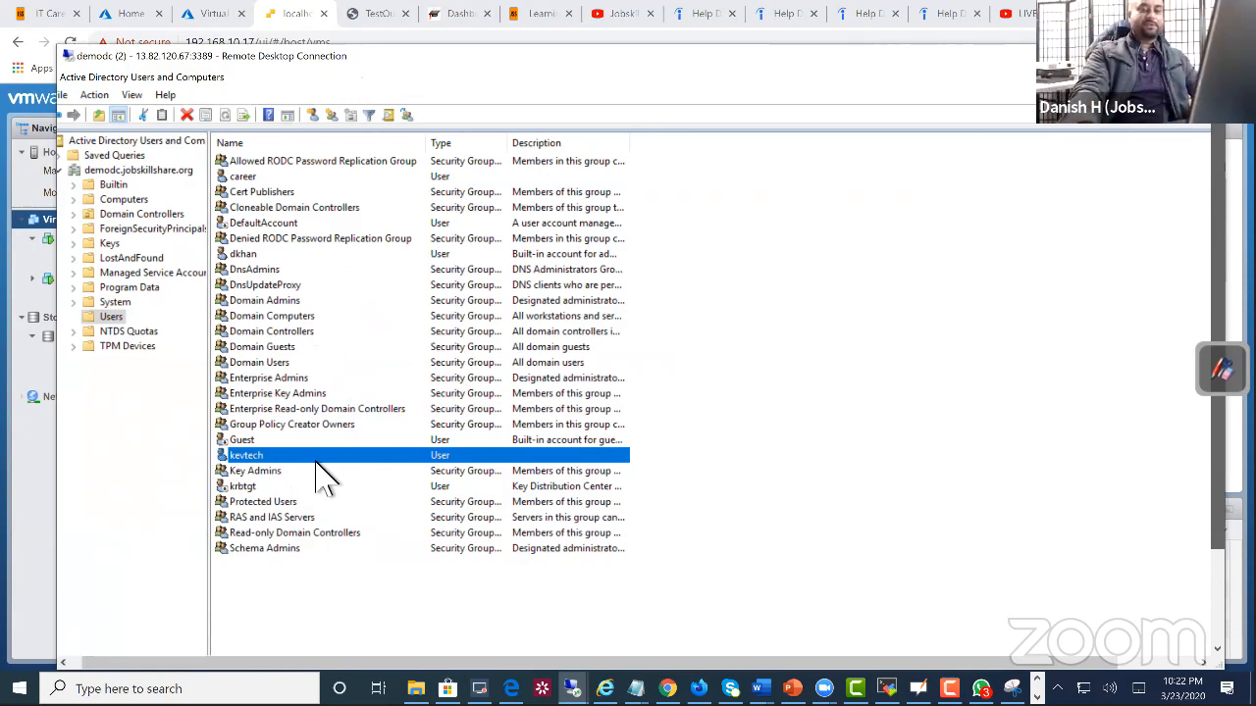
Step: Start a password reset for the locked-out domain account, entering and confirming a new password with the unlock option enabled
right_click(263, 461)
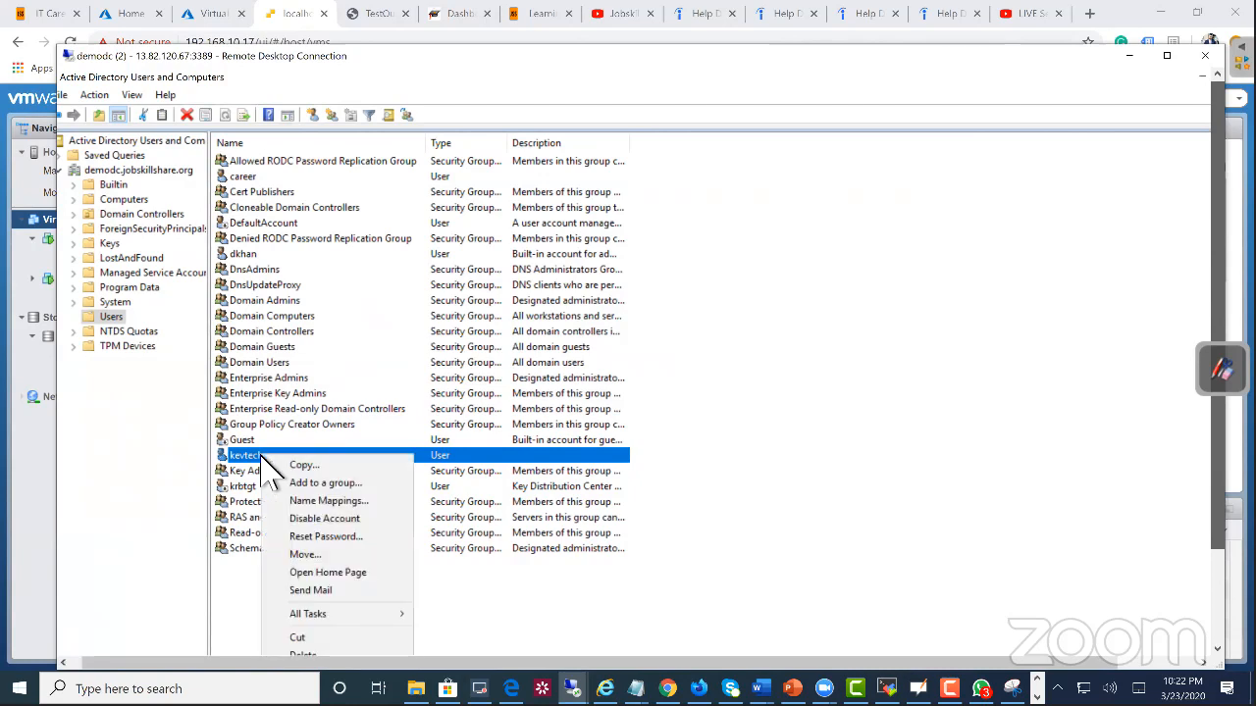
left_click(305, 538)
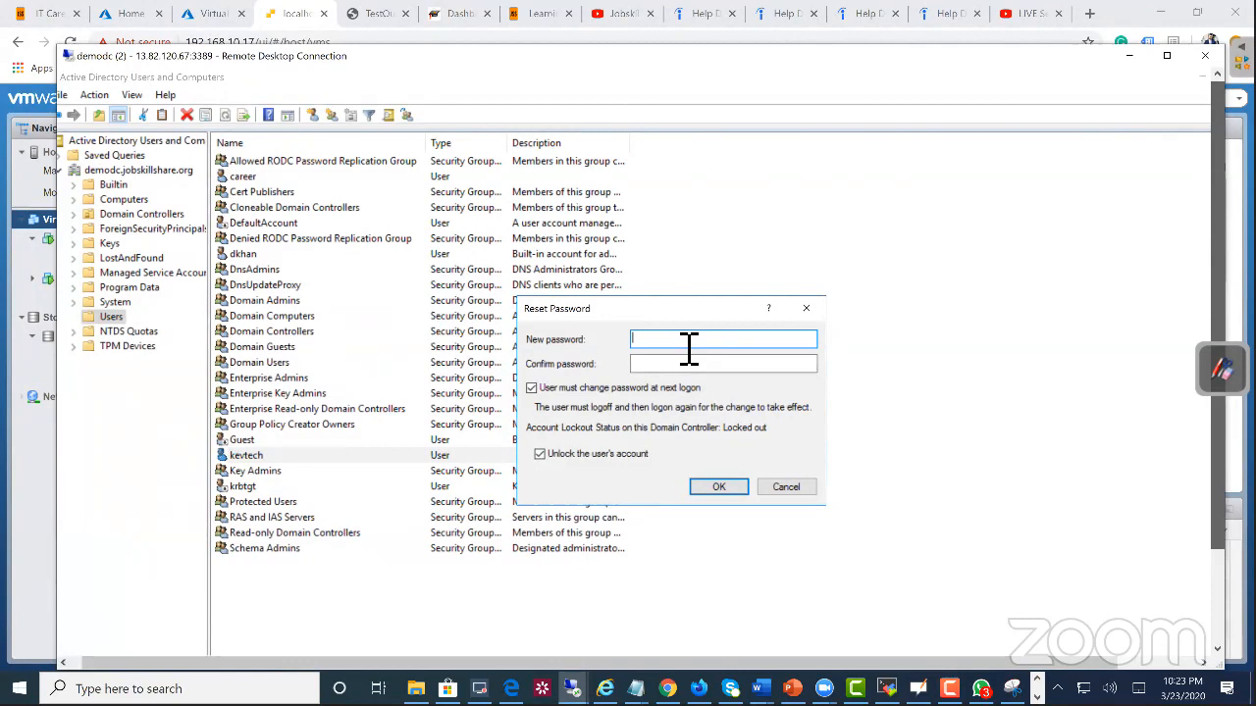
type("P")
key("Tab")
type("Passwor")
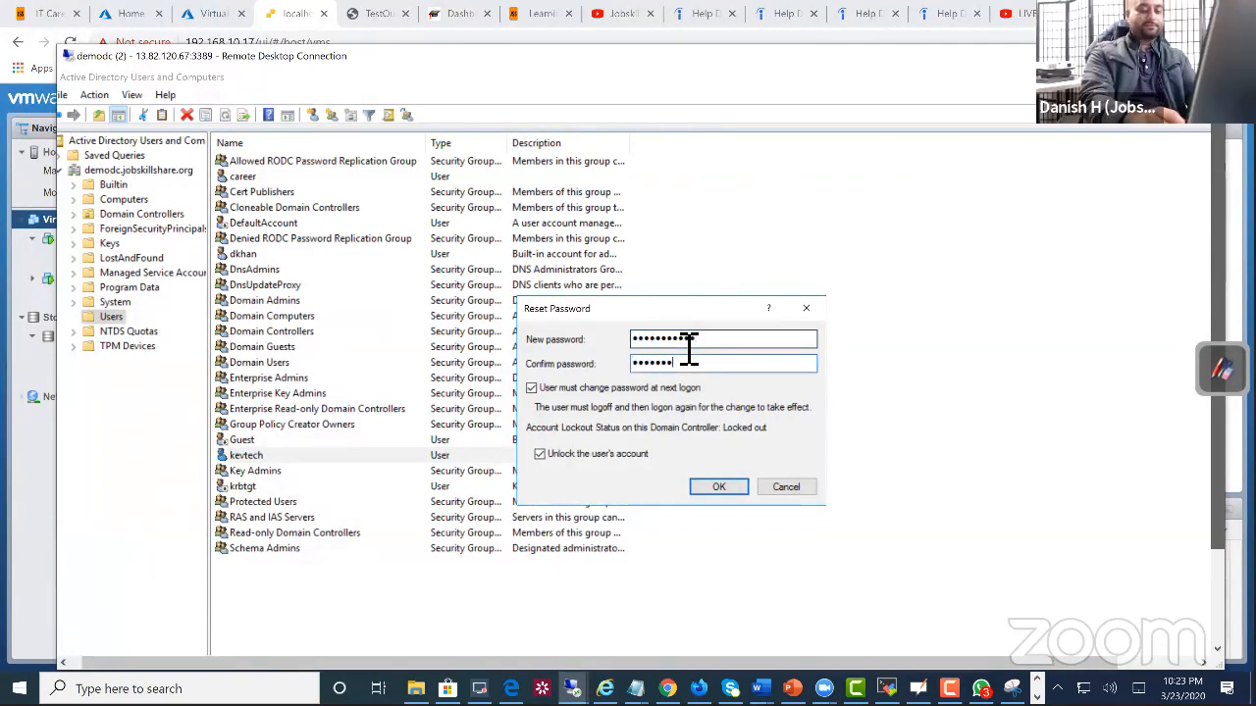
type("d123")
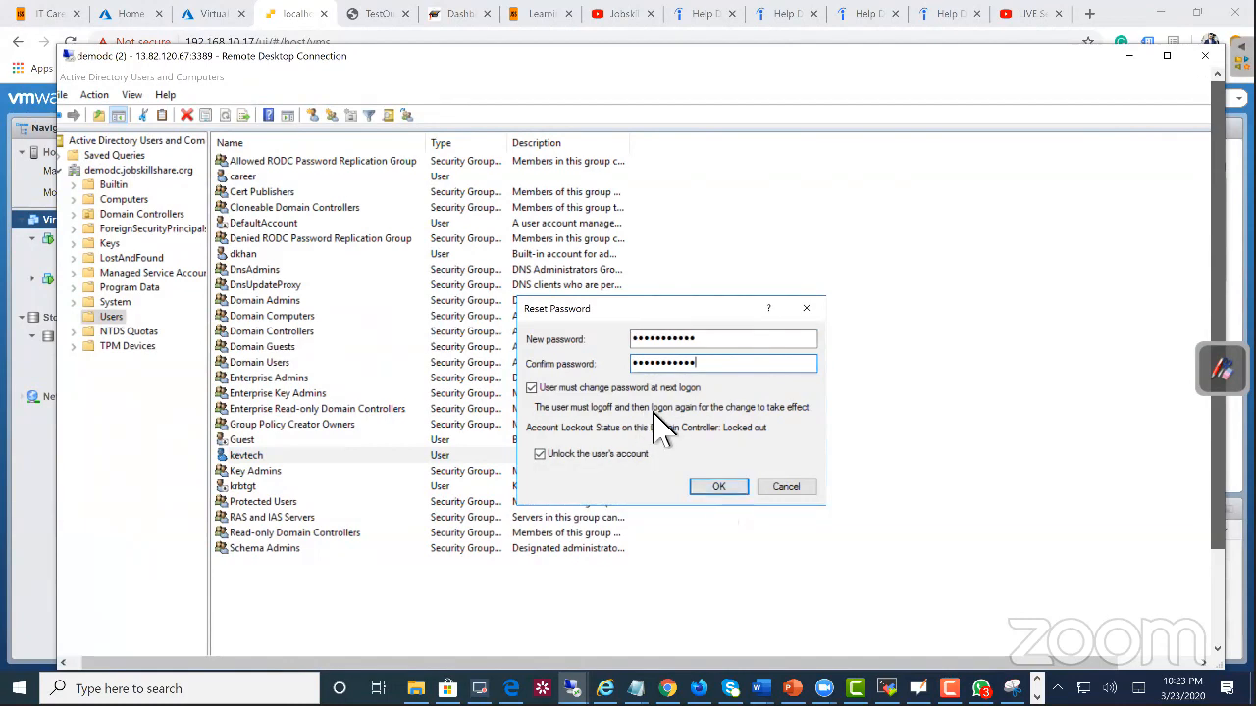
left_click(541, 454)
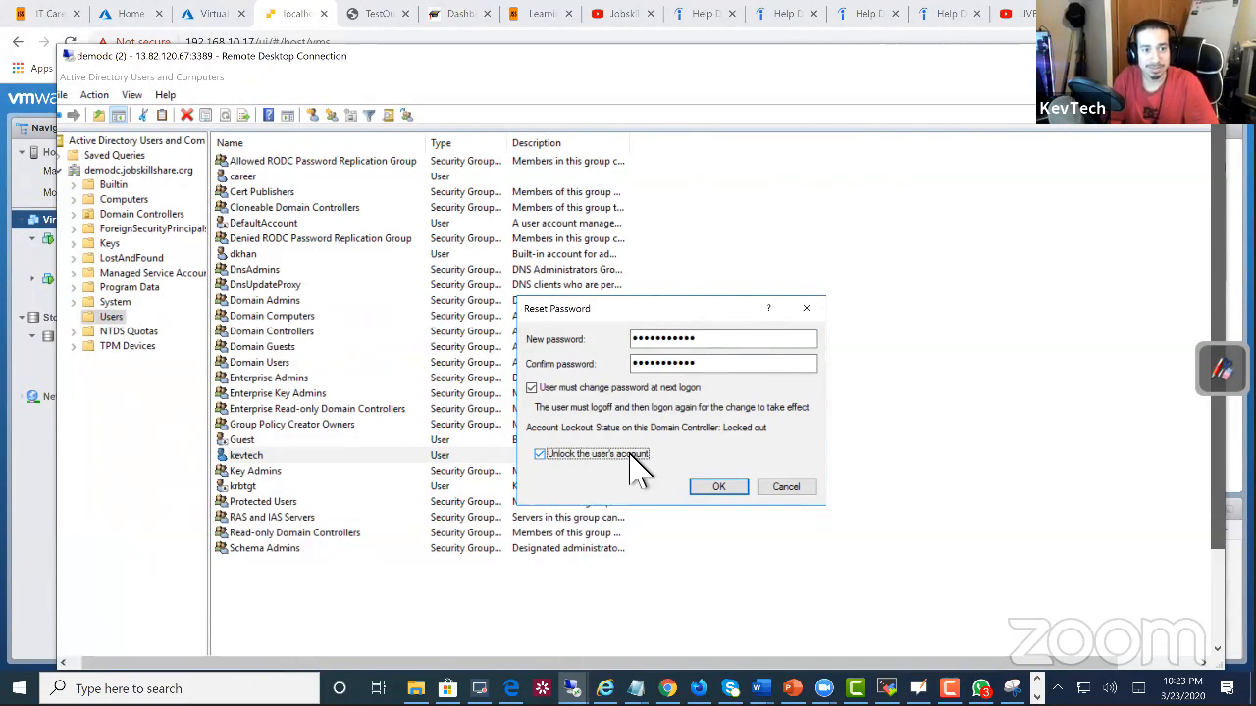
left_click(796, 491)
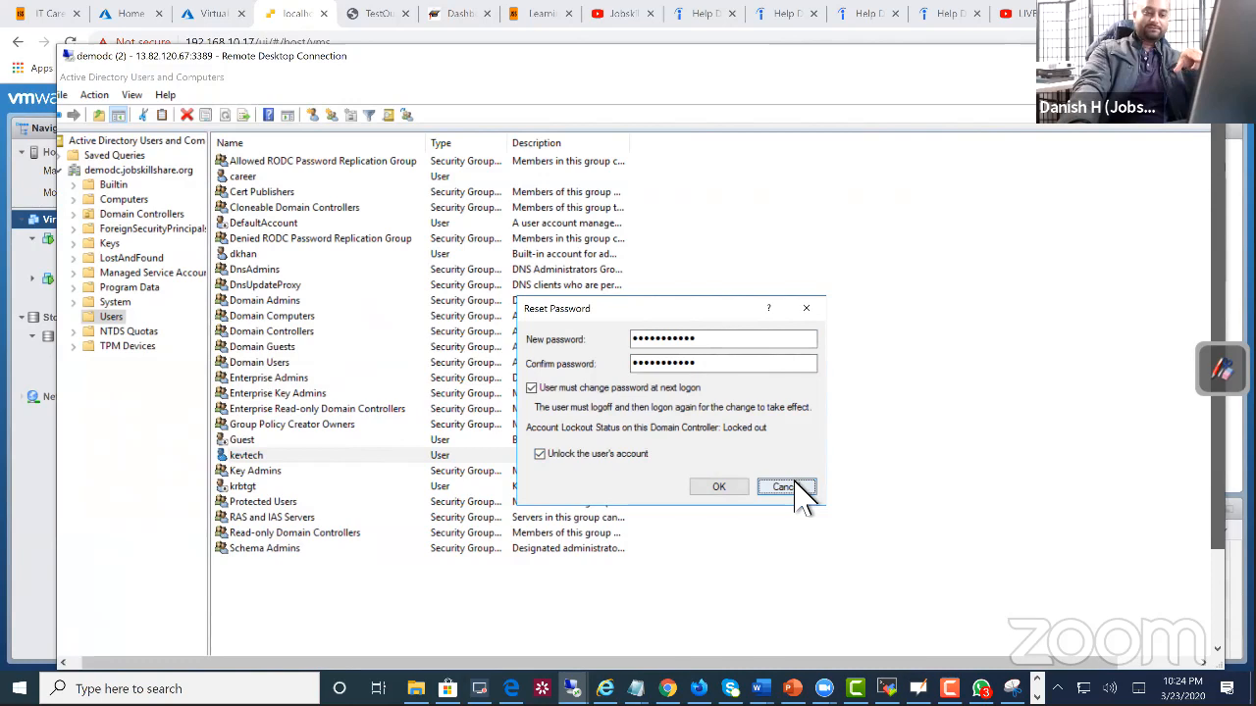
Step: Turn off the required password change at next logon, clear both password fields, and try to submit the blank password reset
left_click(610, 389)
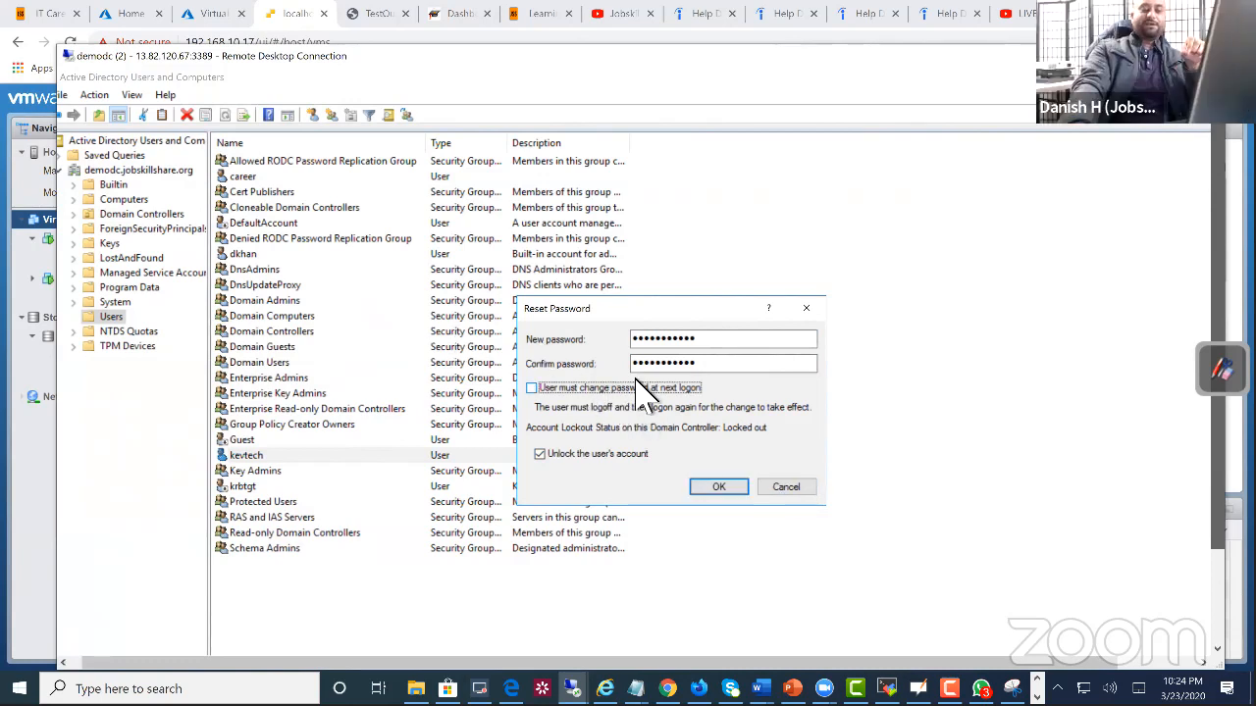
double_click(721, 341)
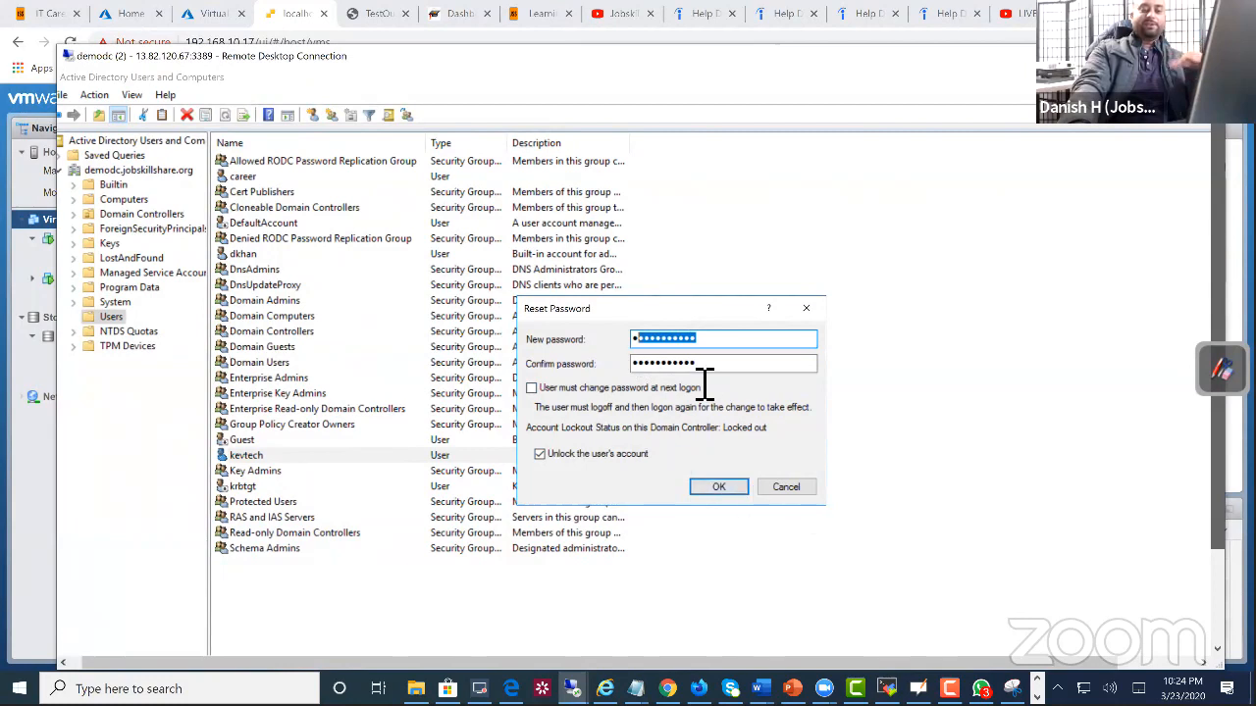
left_click_drag(708, 366, 618, 365)
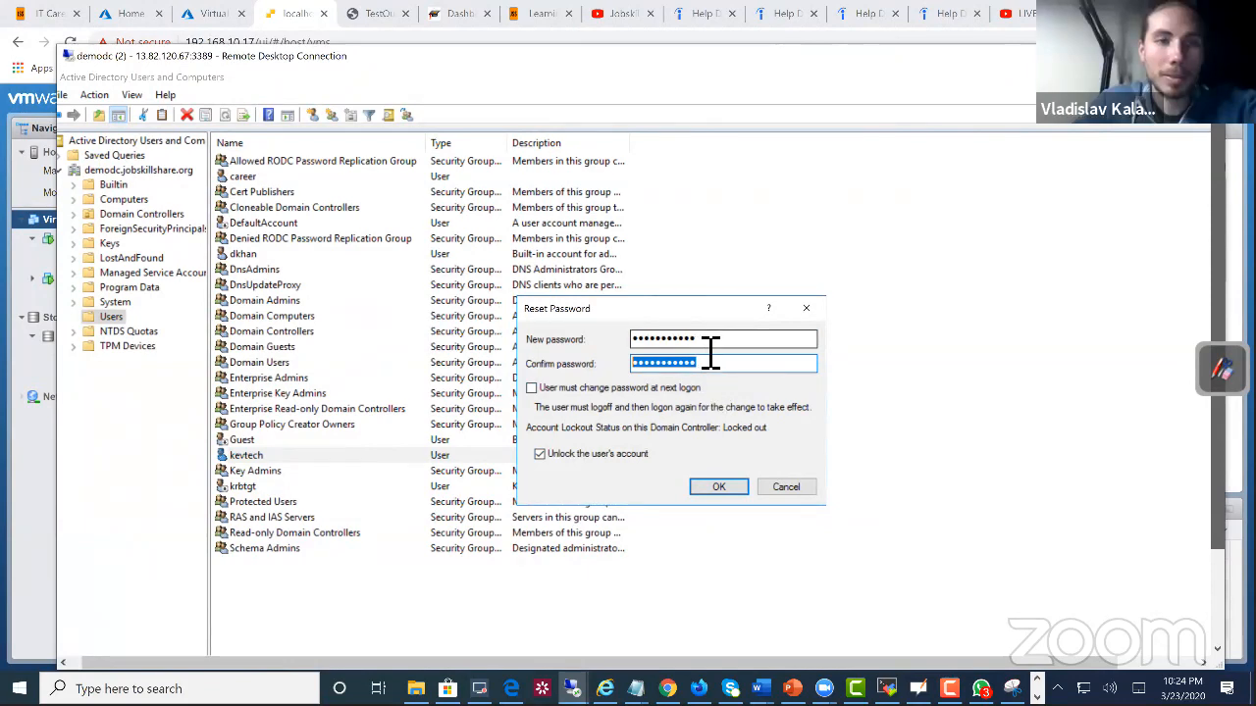
left_click_drag(710, 345, 596, 367)
key("BackSpace")
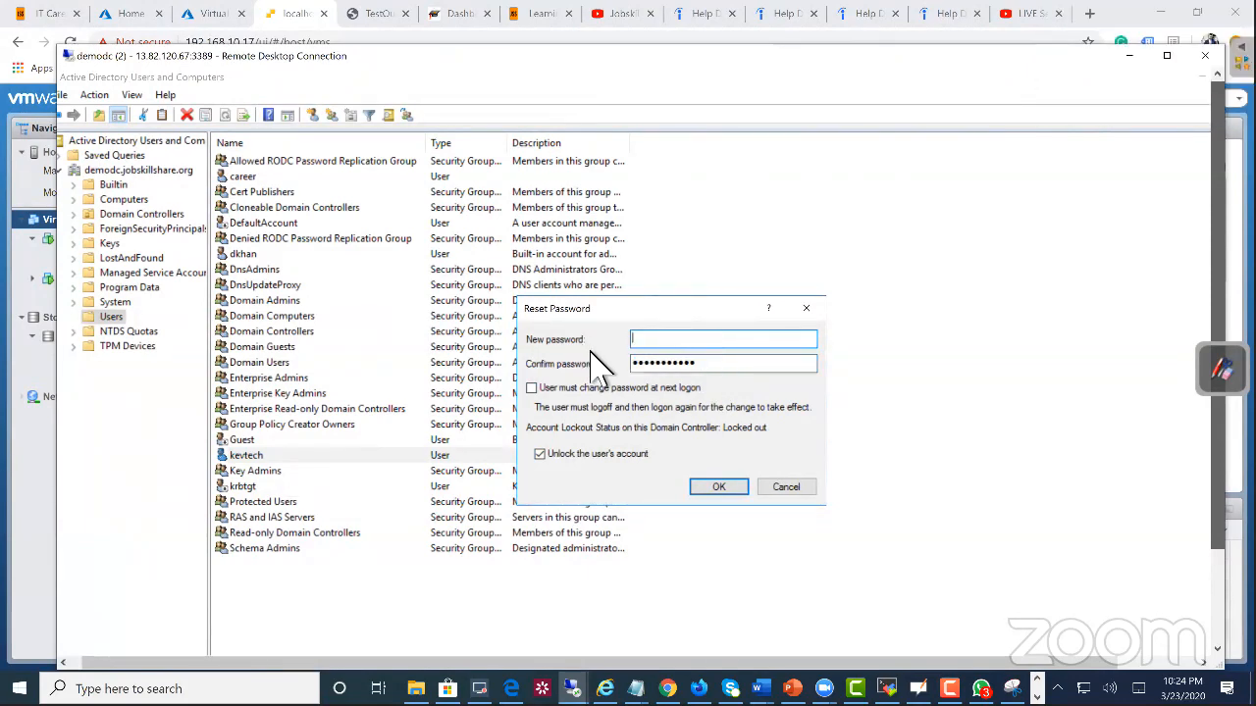
left_click_drag(775, 365, 579, 397)
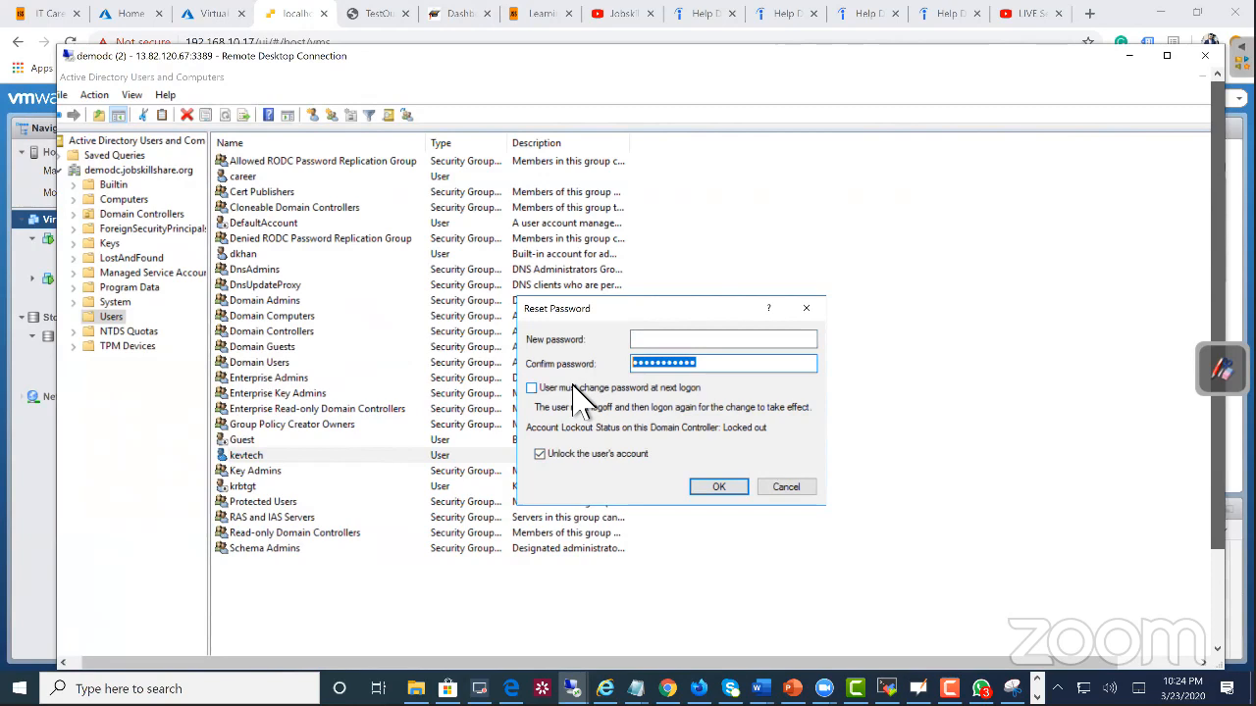
key("BackSpace")
left_click(708, 488)
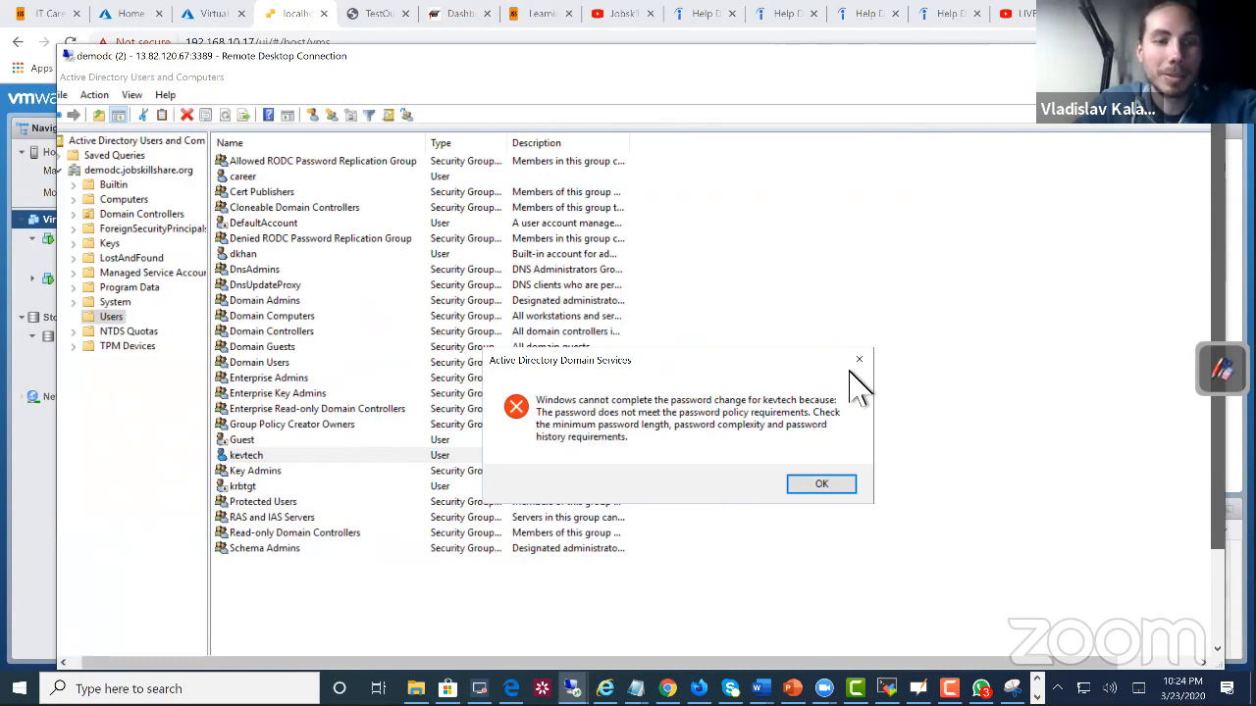
key("Return")
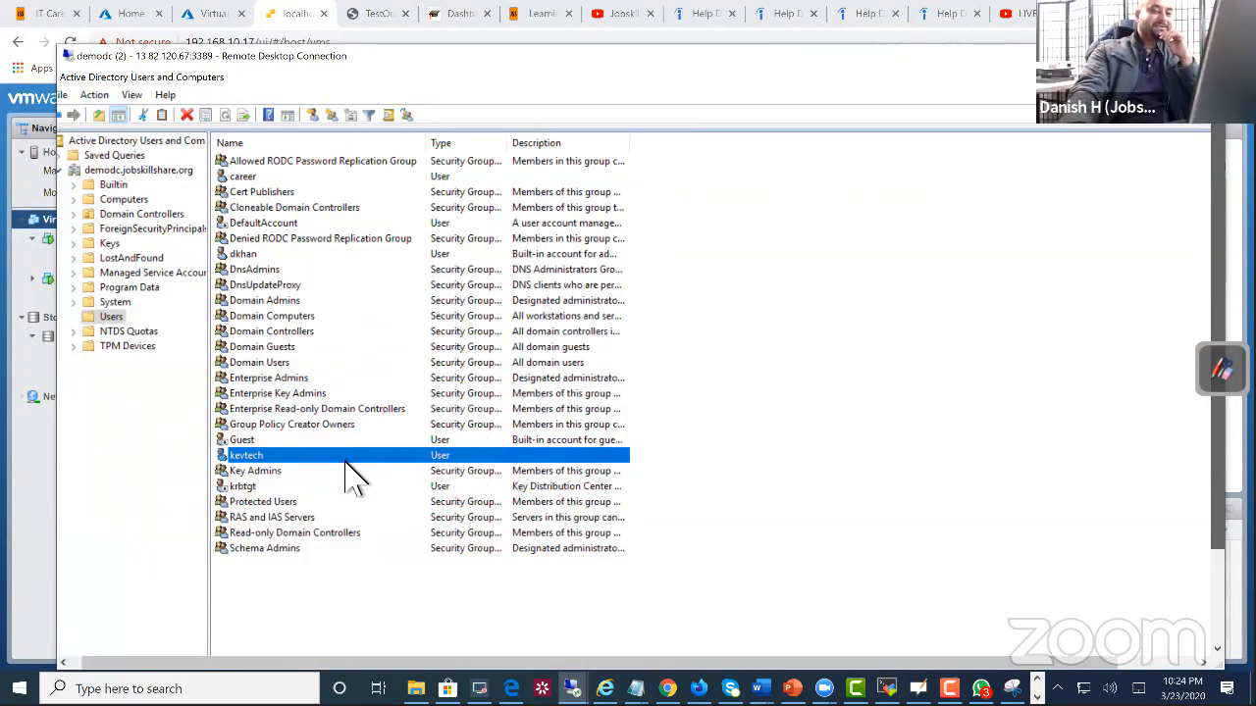
Step: Open the properties of the locked-out domain account in the Users container, repositioning the session window and the dialog for a clear view
right_click(257, 459)
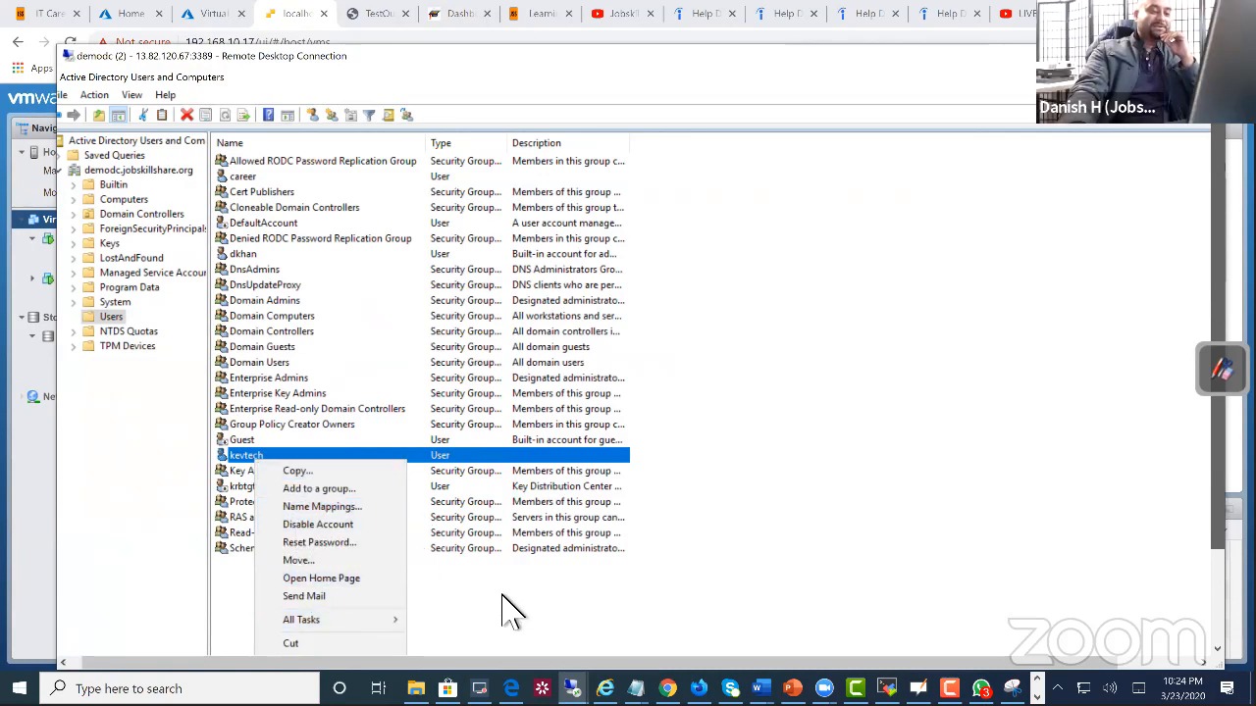
left_click_drag(464, 51, 471, 18)
right_click(269, 416)
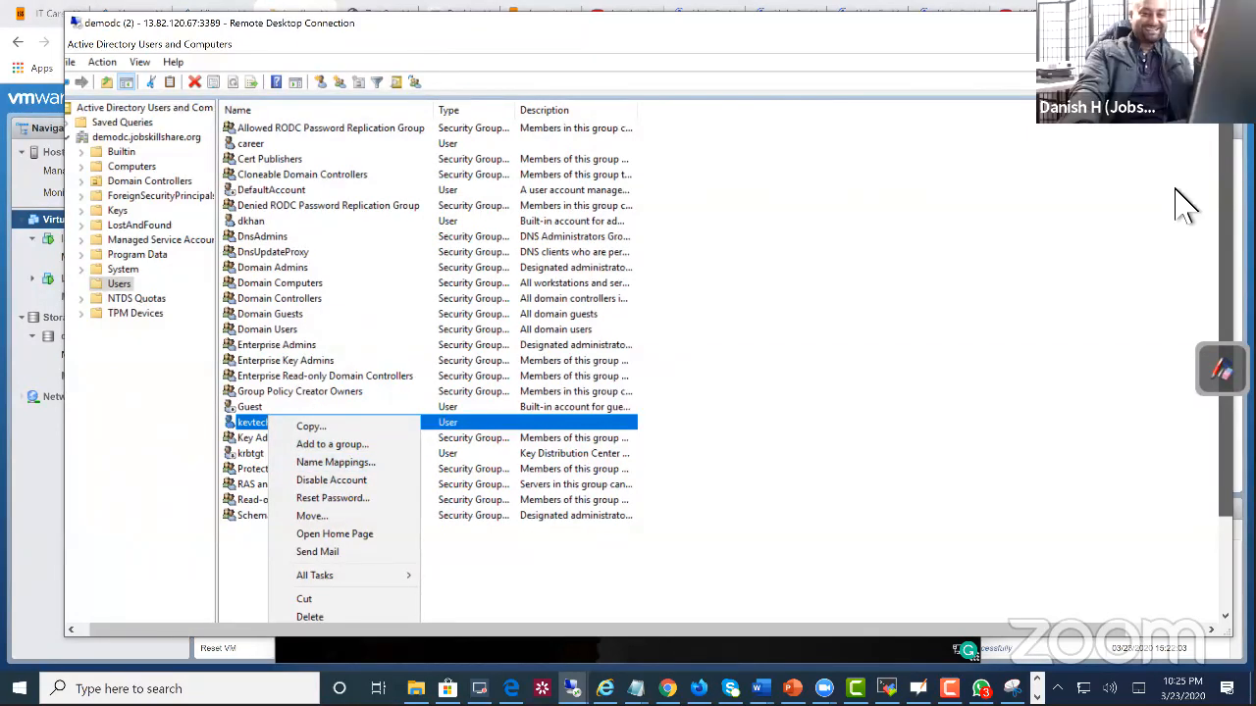
left_click_drag(850, 23, 824, 14)
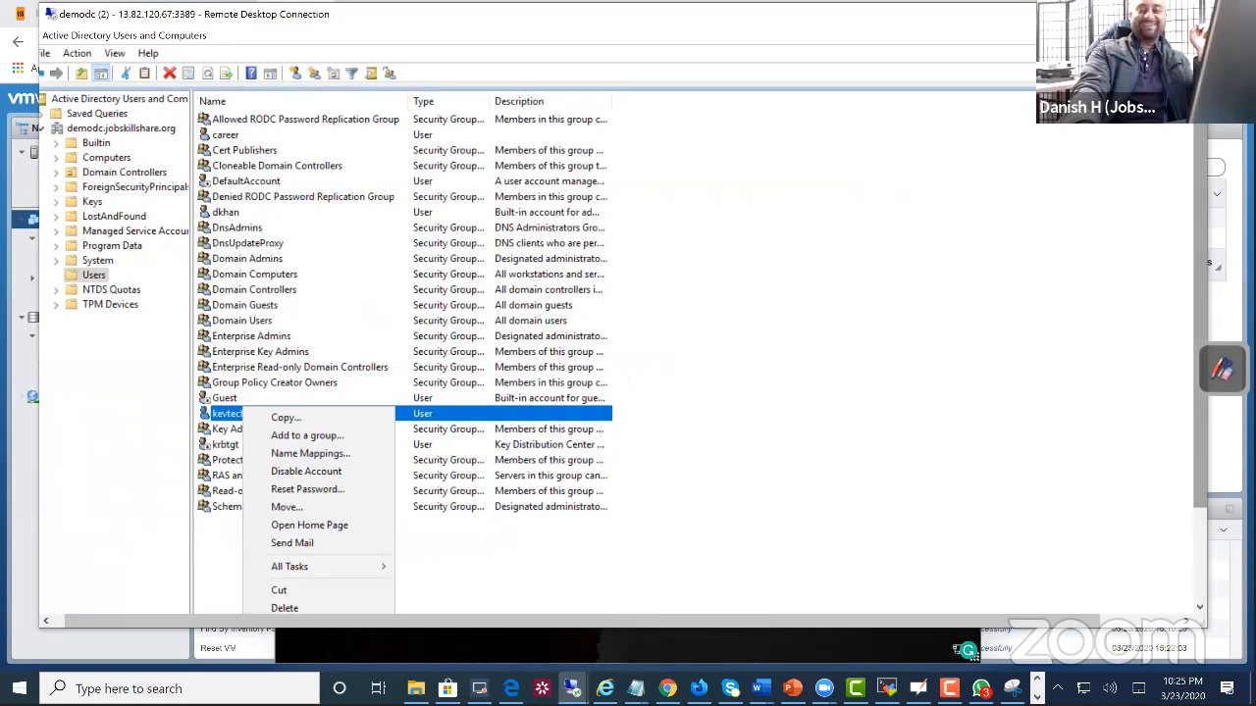
left_click_drag(1198, 294, 1199, 348)
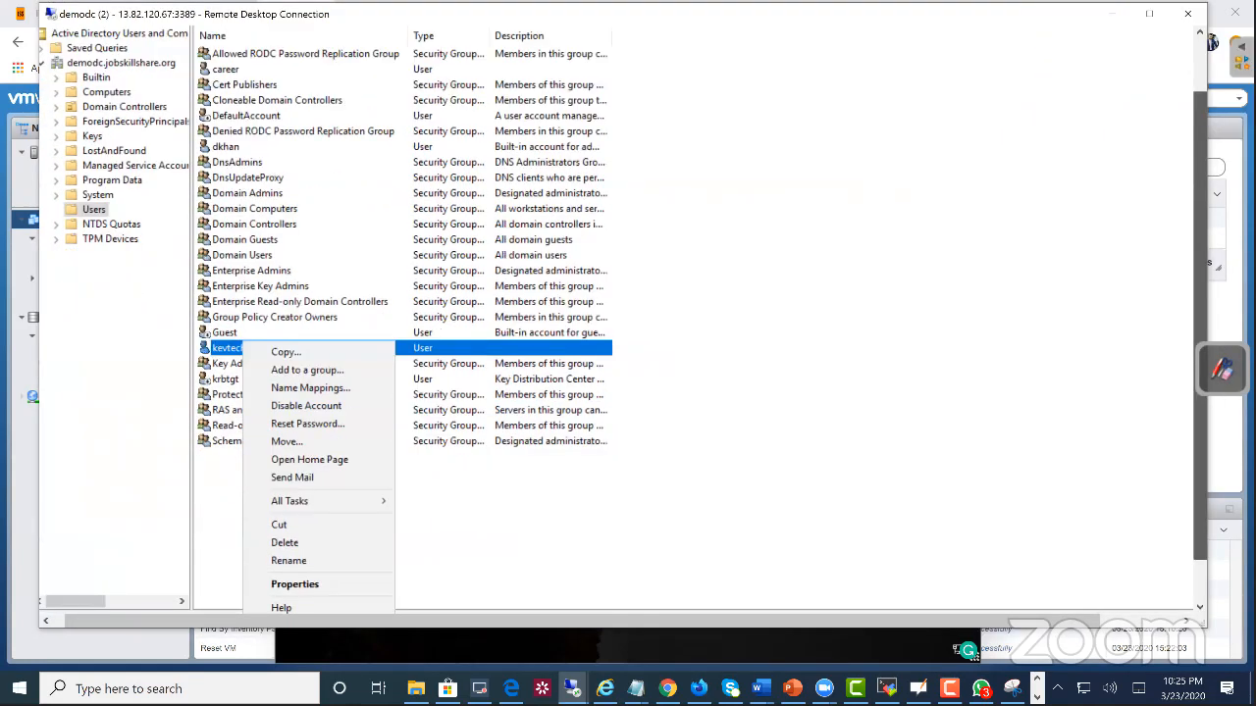
left_click(316, 563)
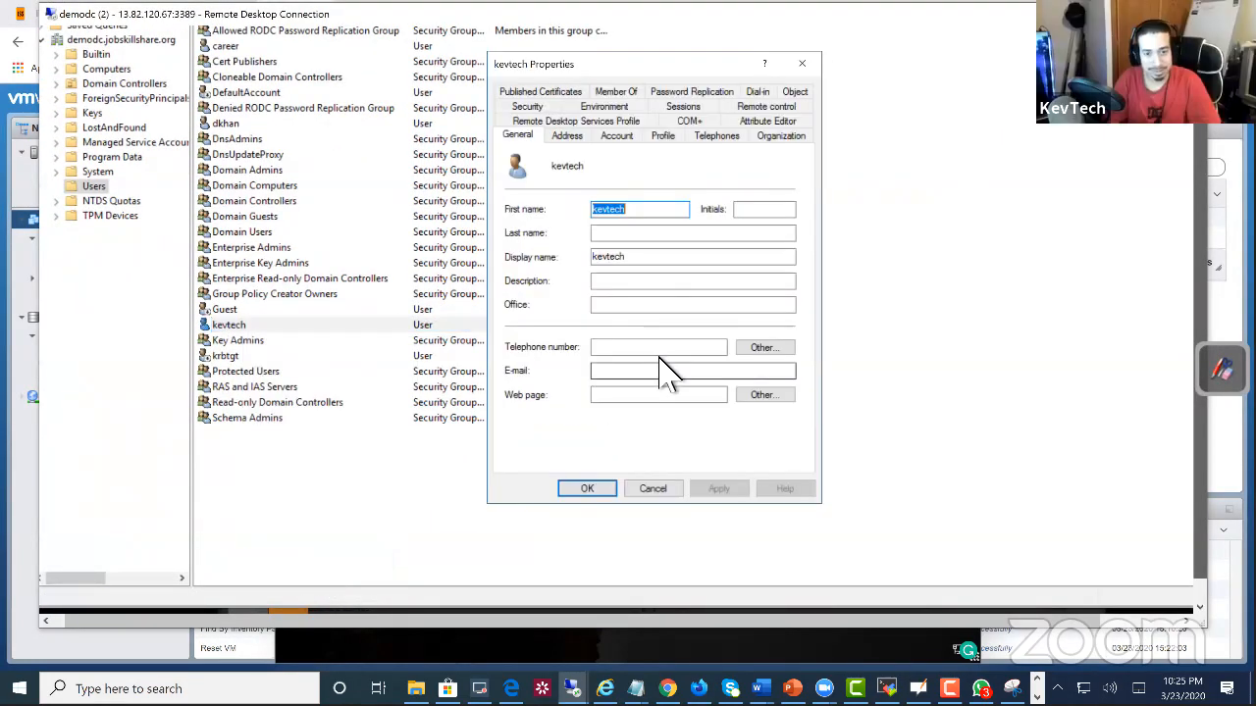
left_click_drag(573, 68, 351, 109)
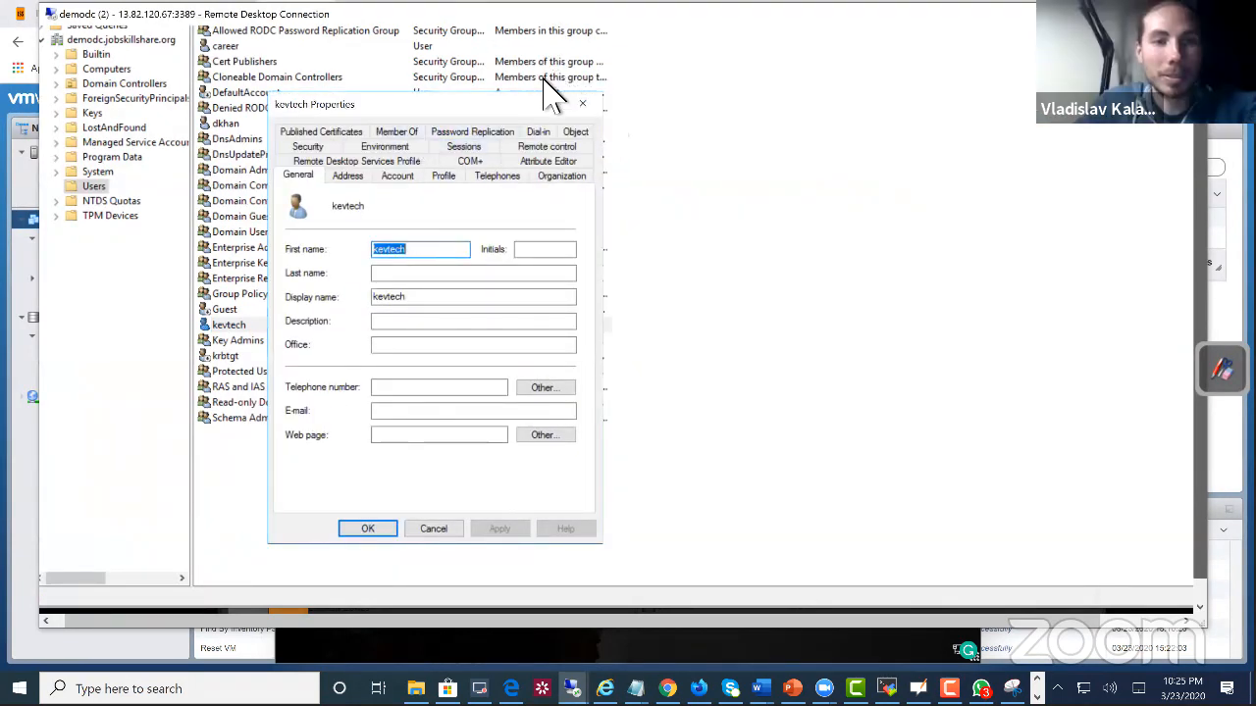
Step: Unlock the domain account in its account properties, apply the change and close the properties
left_click(406, 177)
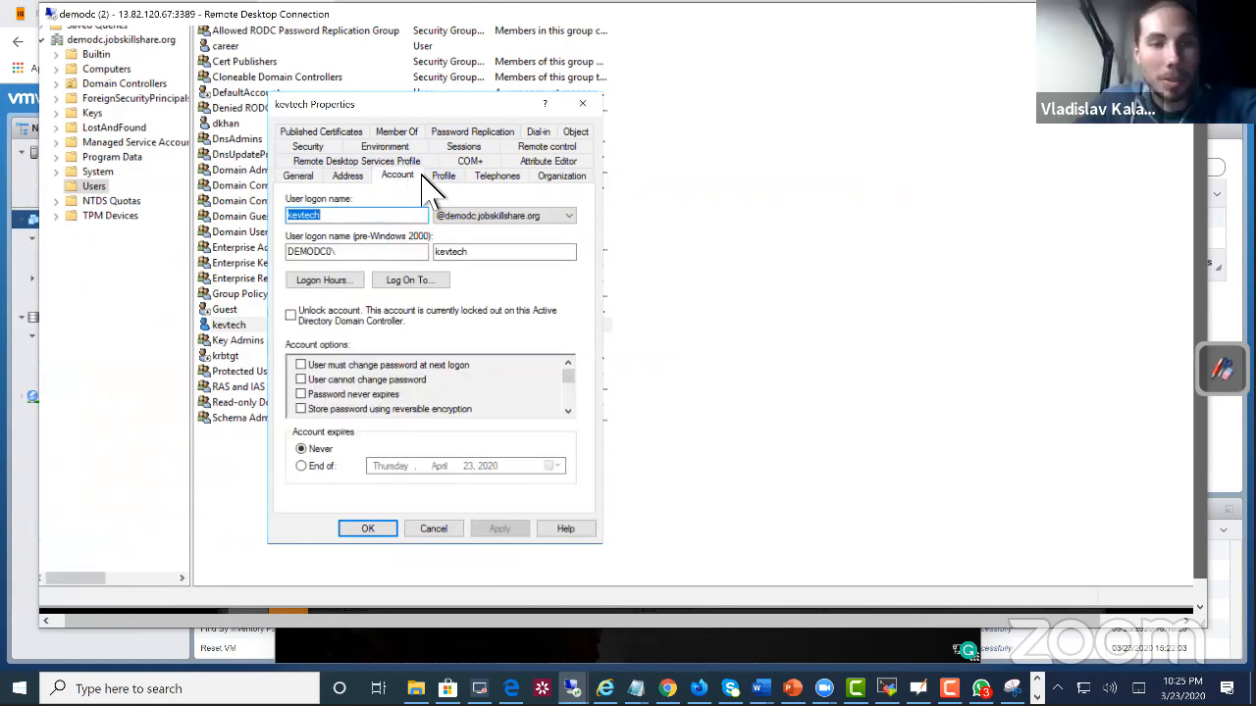
left_click(291, 315)
left_click(500, 529)
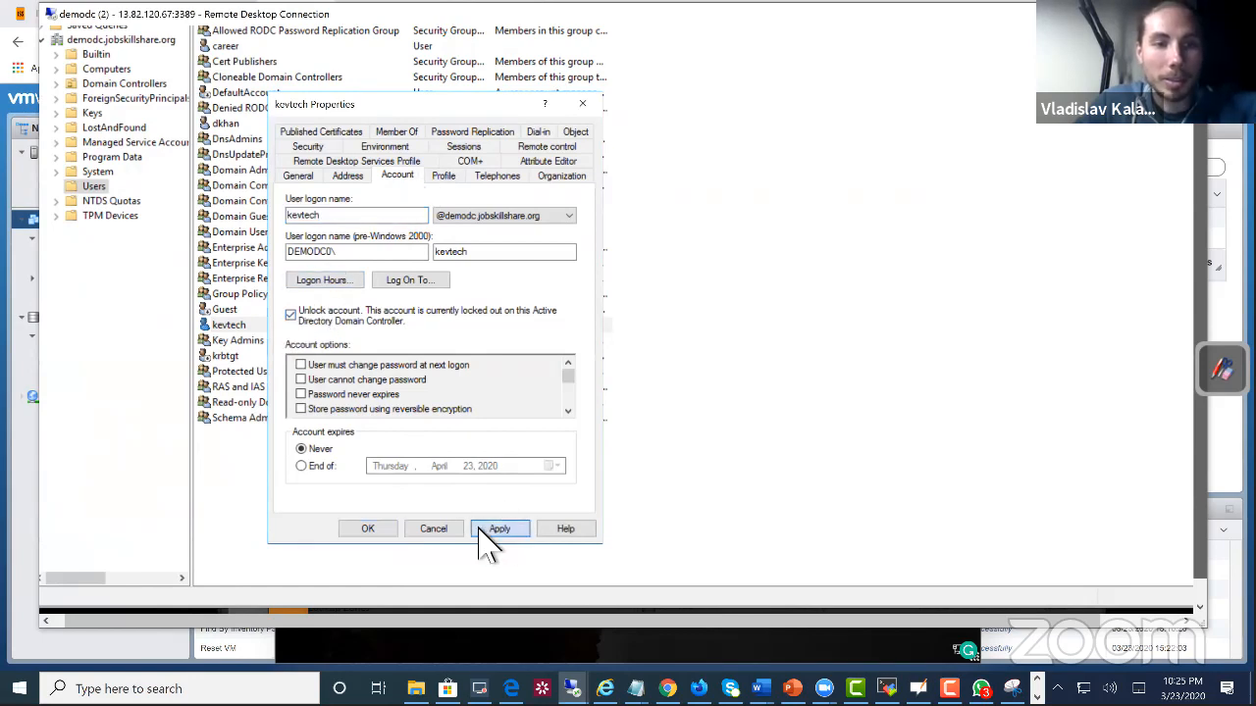
left_click(368, 529)
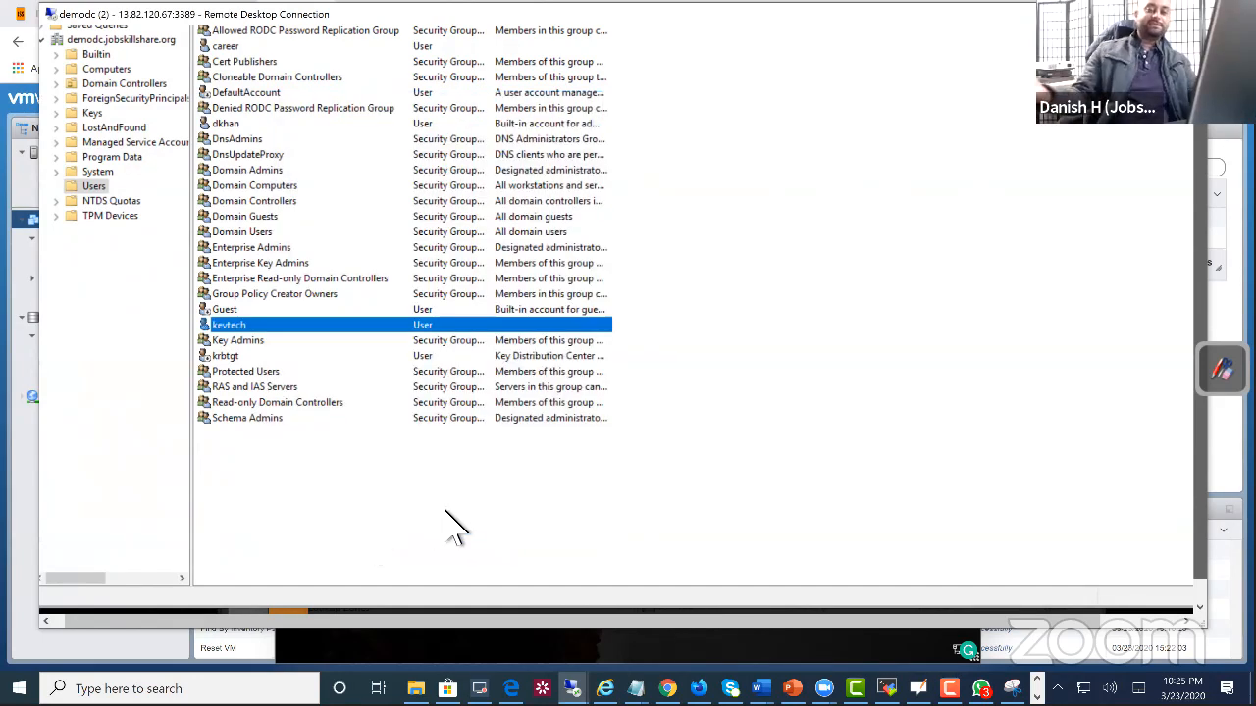
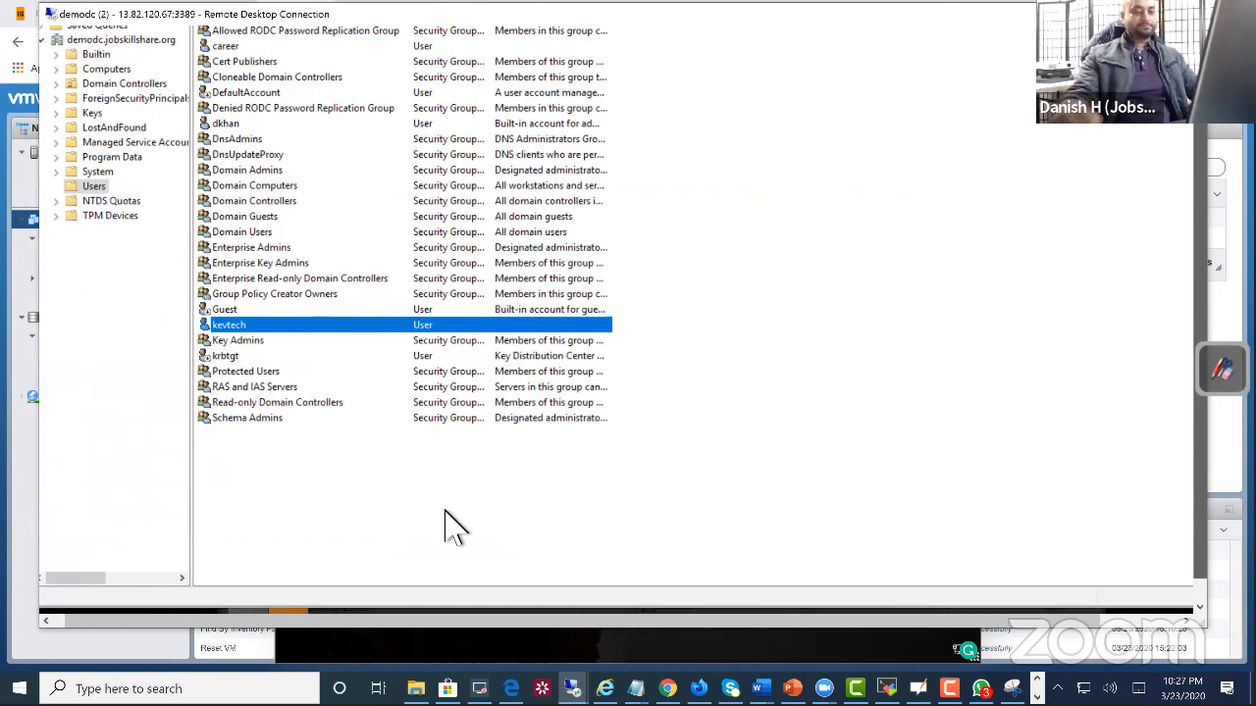
Step: Inspect the password reset options and available account actions for the recently unlocked domain account, leaving everything unchanged
right_click(238, 324)
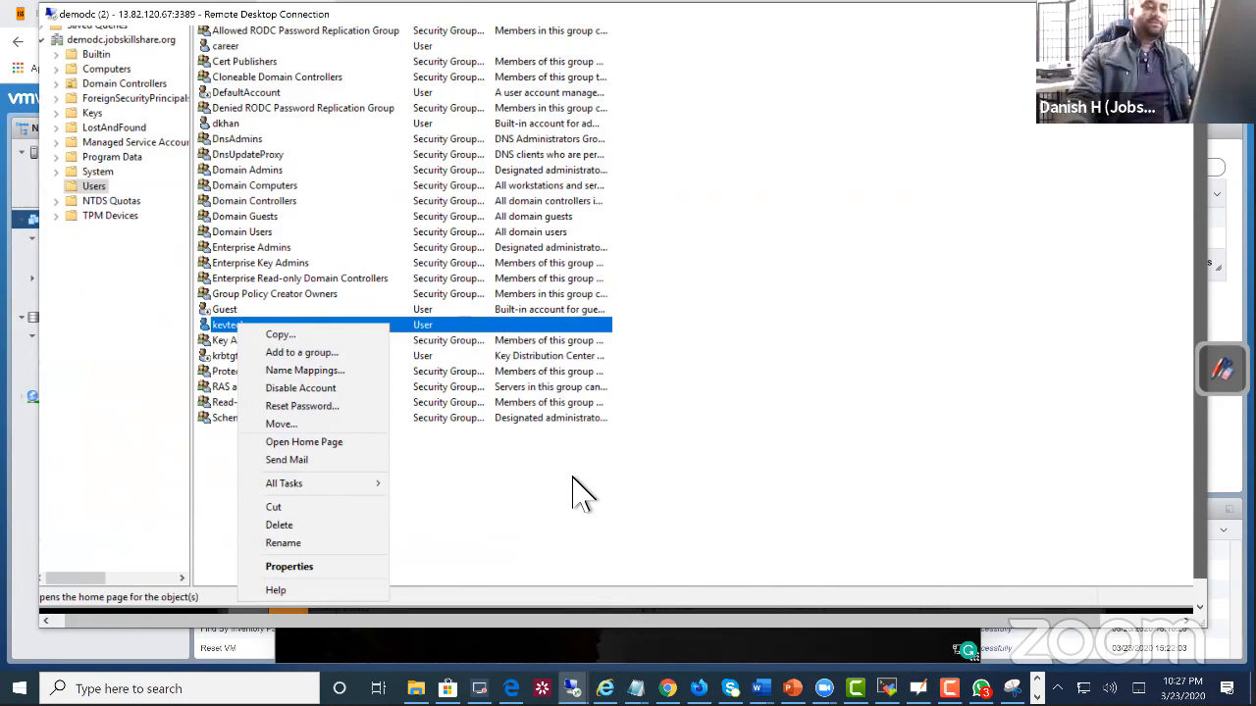
left_click(349, 406)
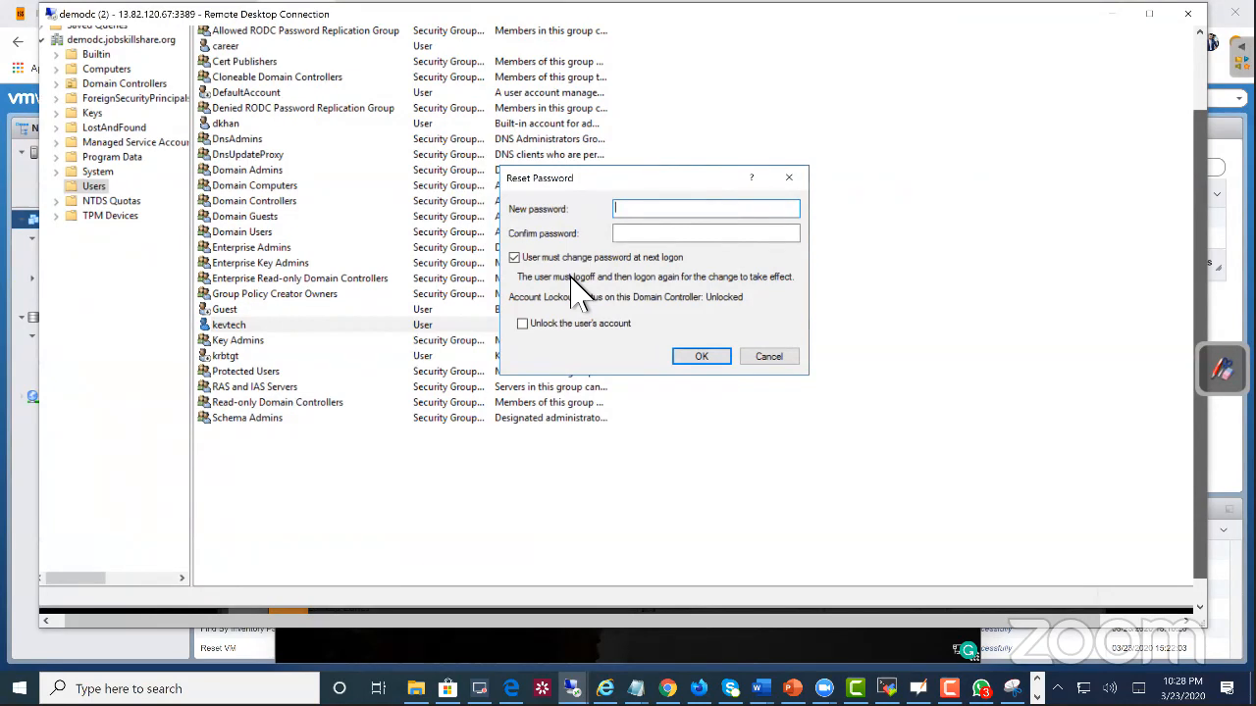
left_click(761, 359)
right_click(253, 336)
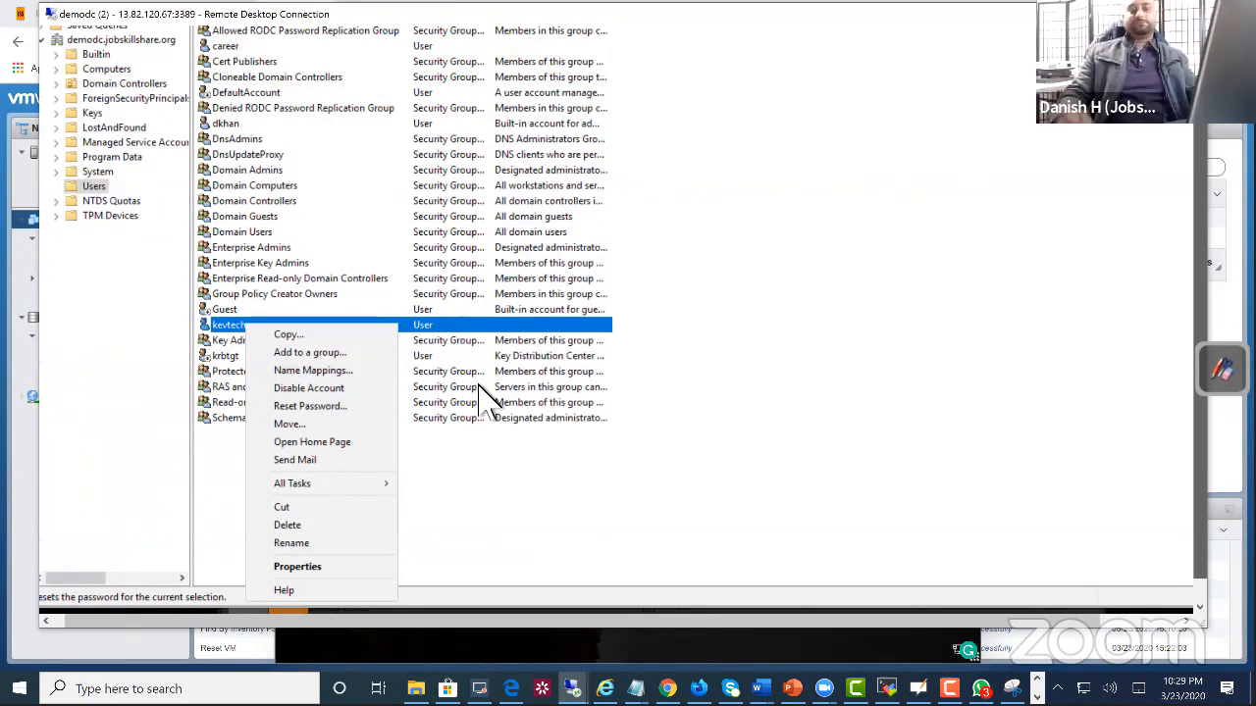
left_click(637, 497)
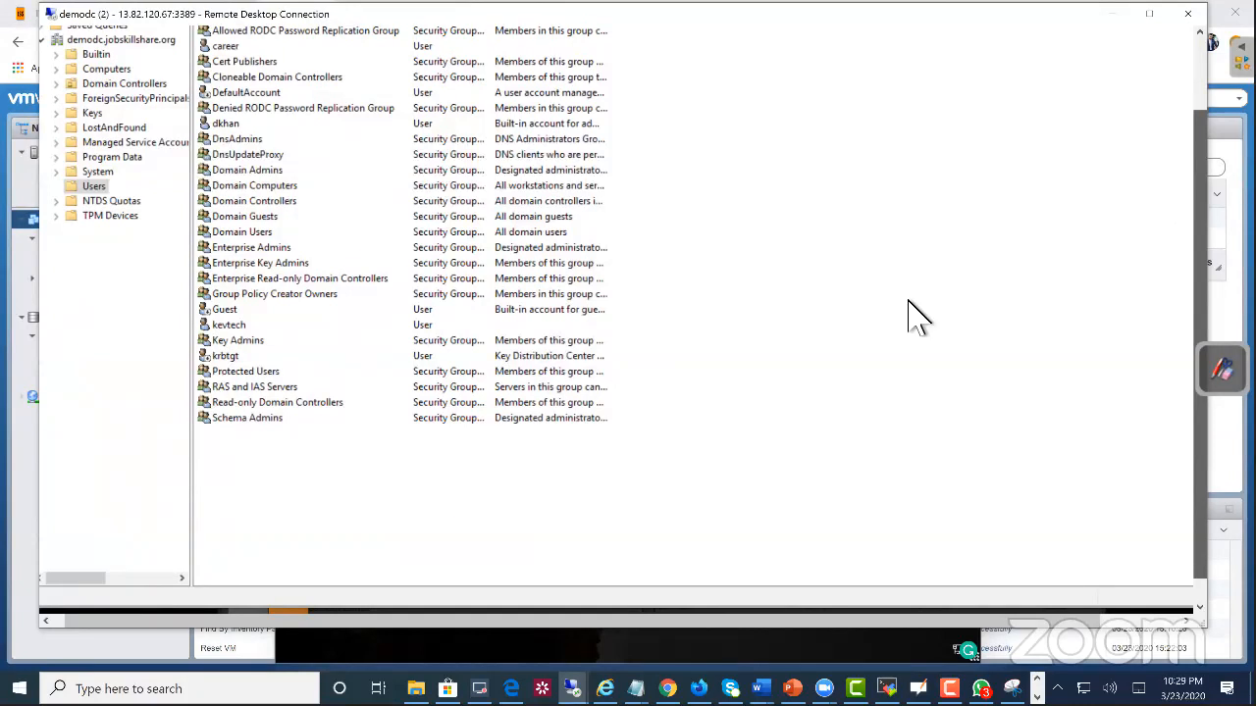
Step: Check the Azure virtual machines list and the laptopuk sign-in screen in the ESXi console, shifting the console window slightly
left_click(589, 644)
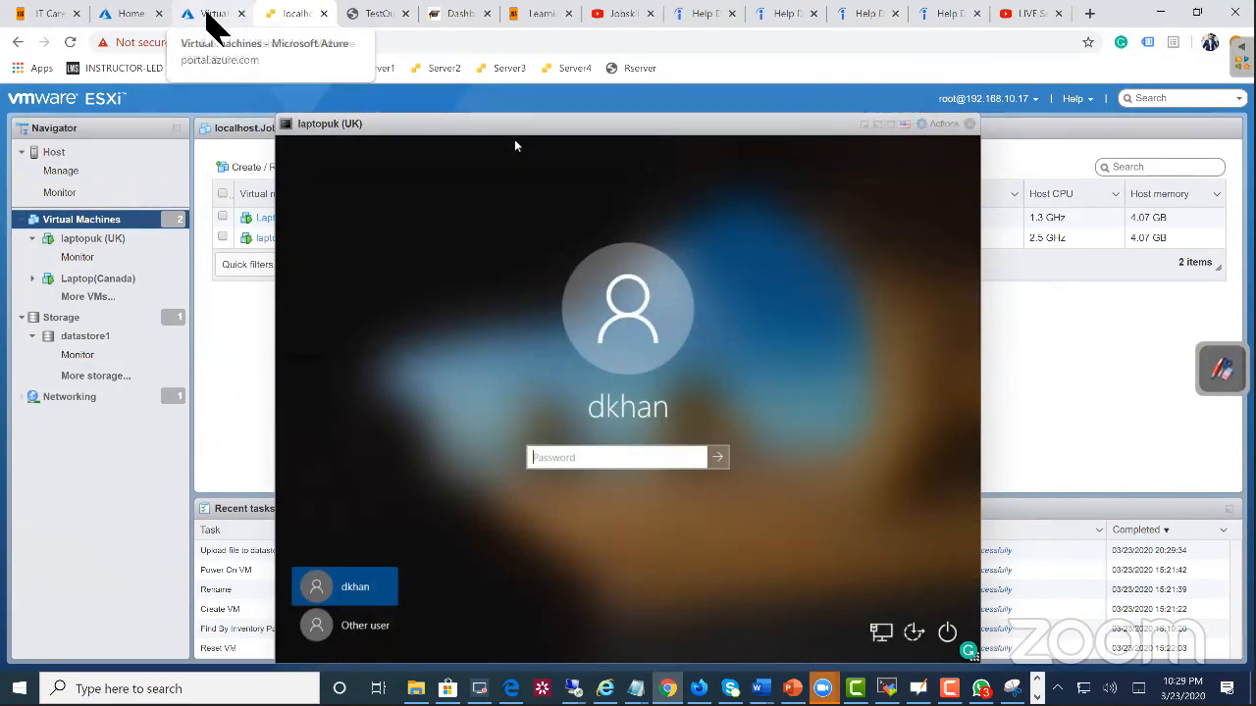
left_click(210, 16)
mouse_move(572, 688)
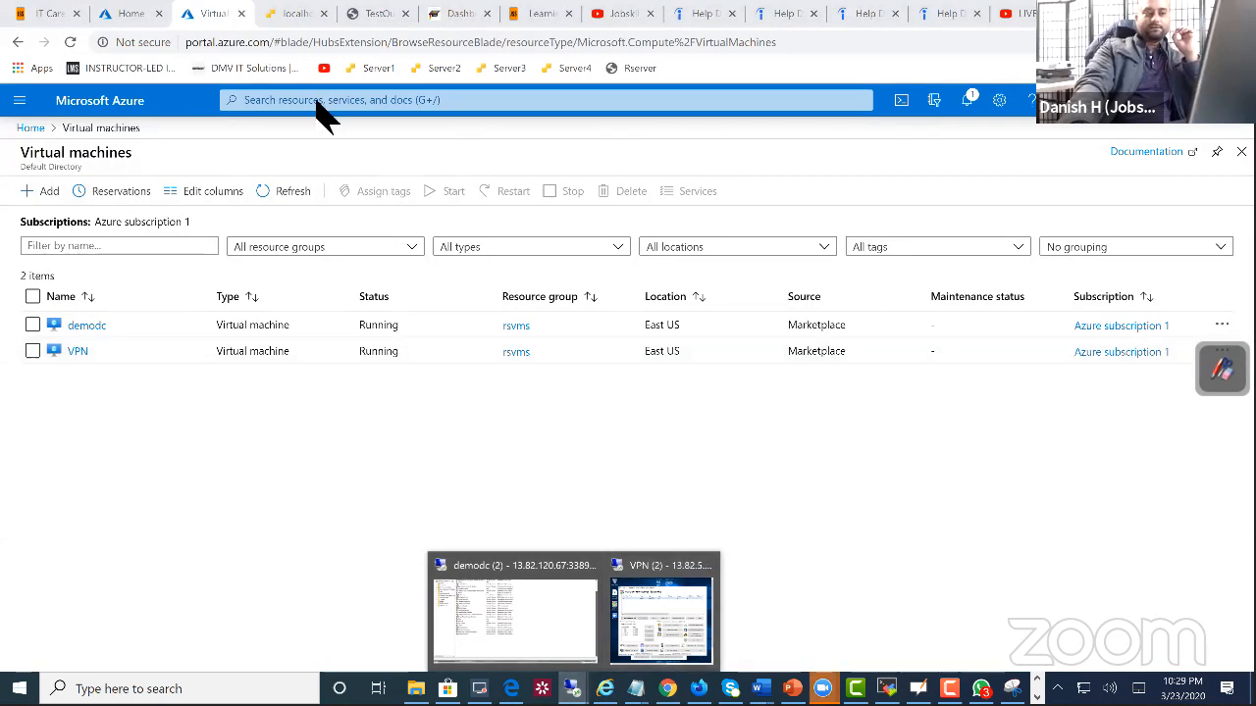
left_click(295, 16)
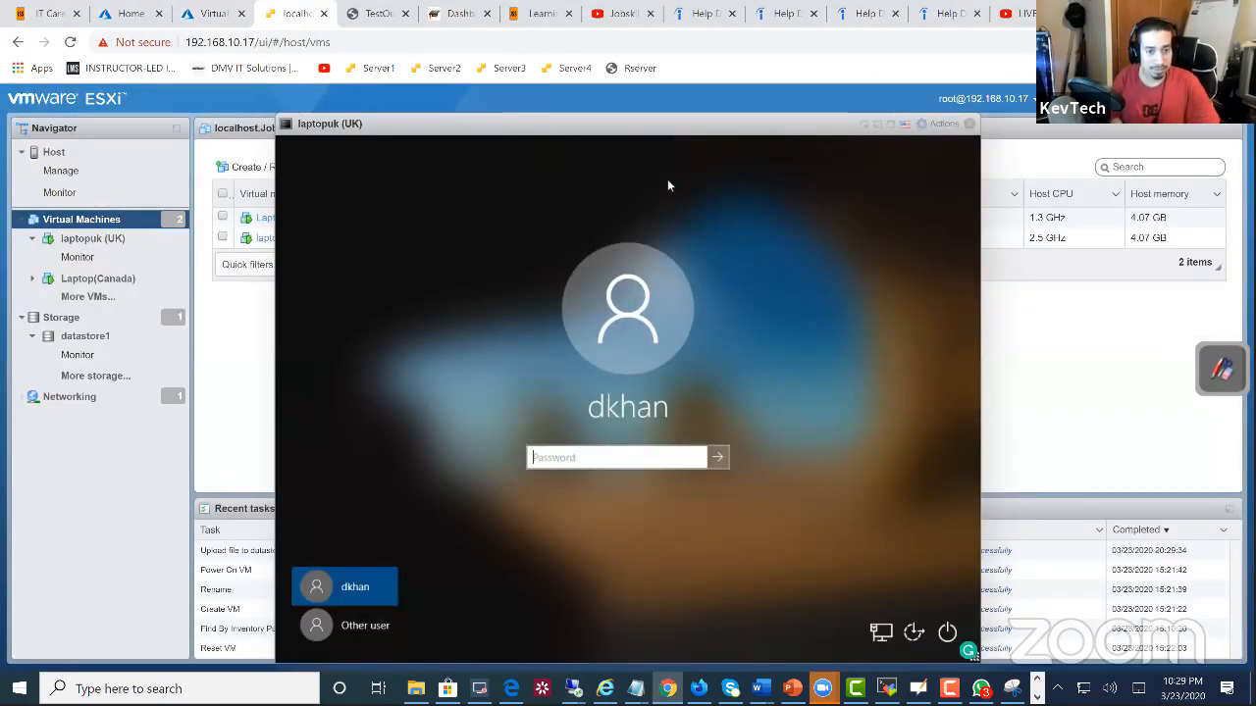
left_click_drag(461, 134, 500, 138)
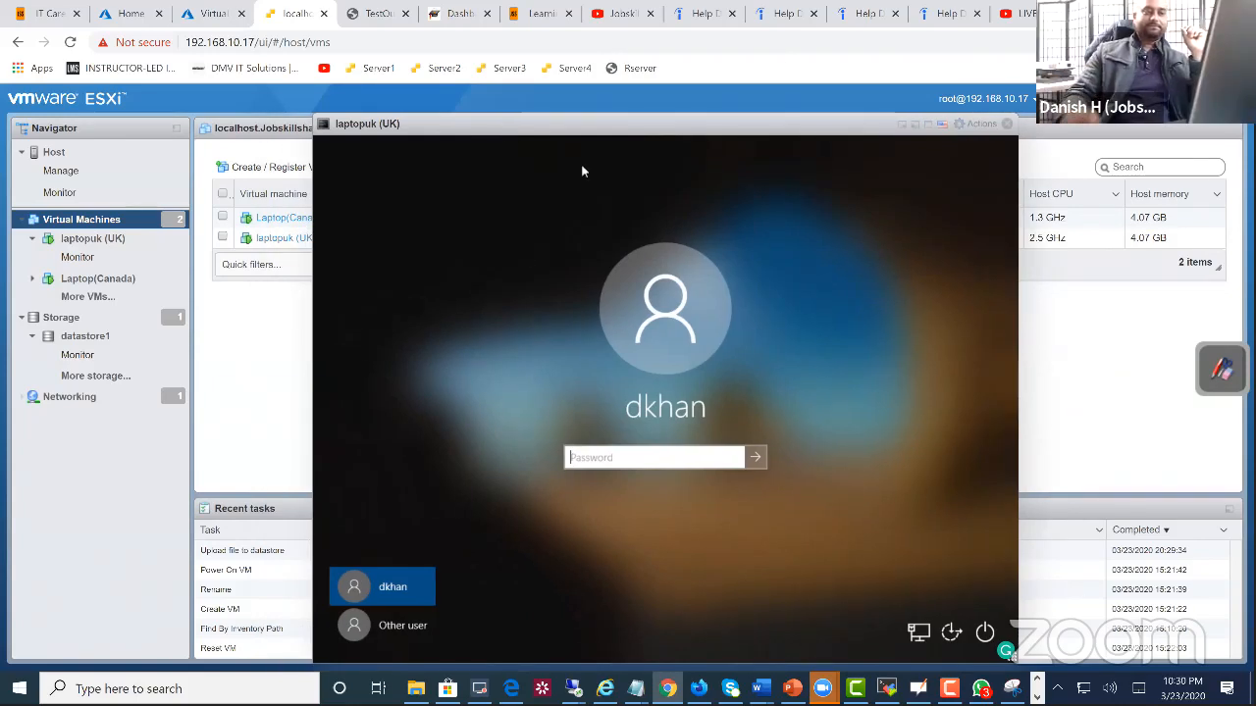
mouse_move(572, 689)
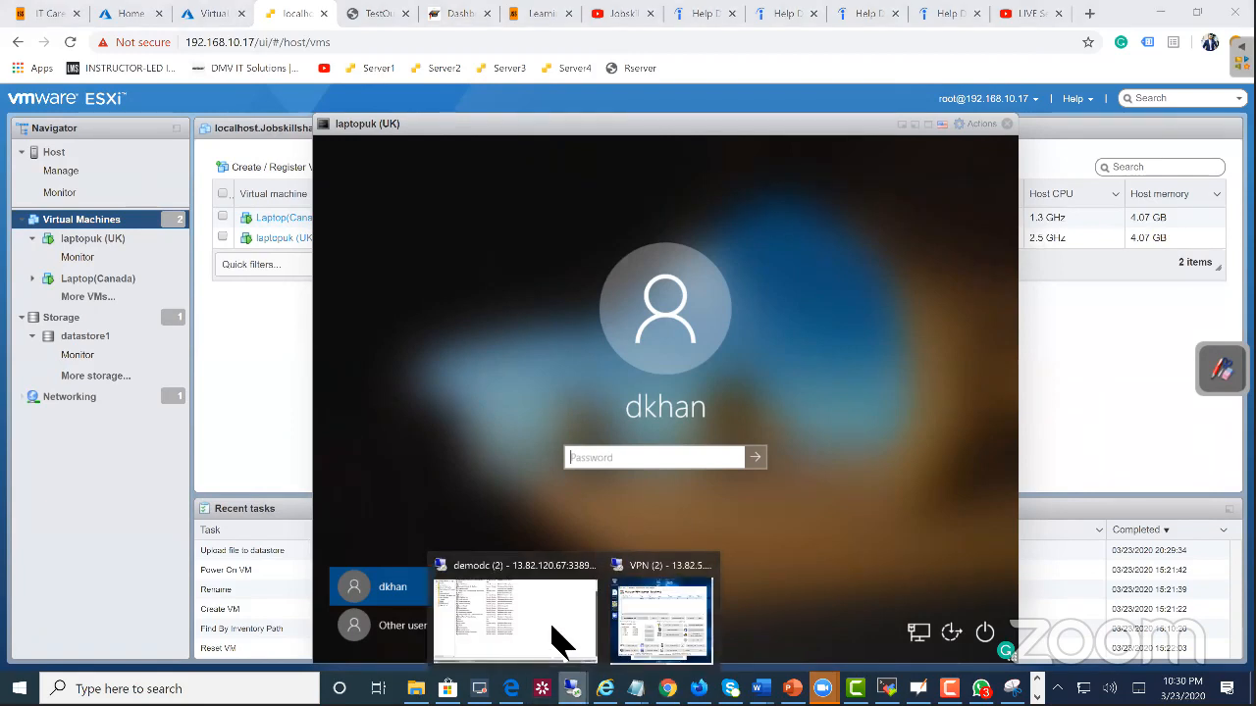
Step: Return to the demodc remote session, review the unlocked domain account's password reset dialog and cancel it
left_click(560, 638)
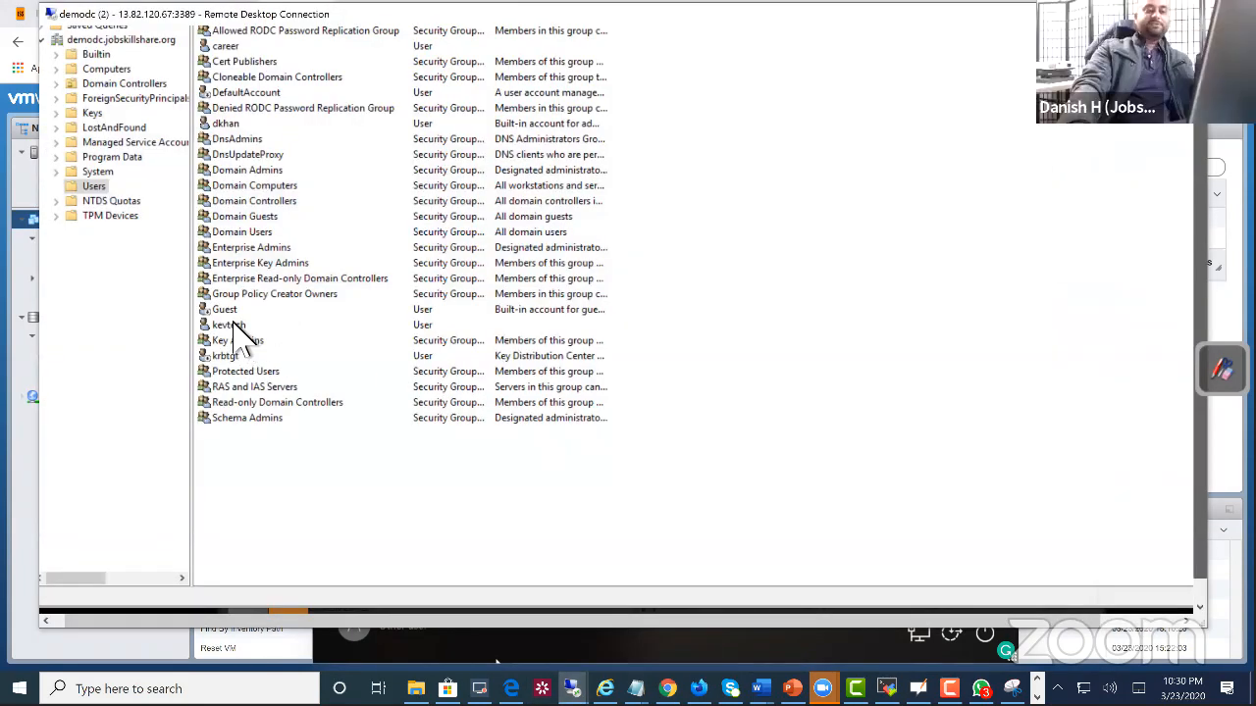
right_click(243, 330)
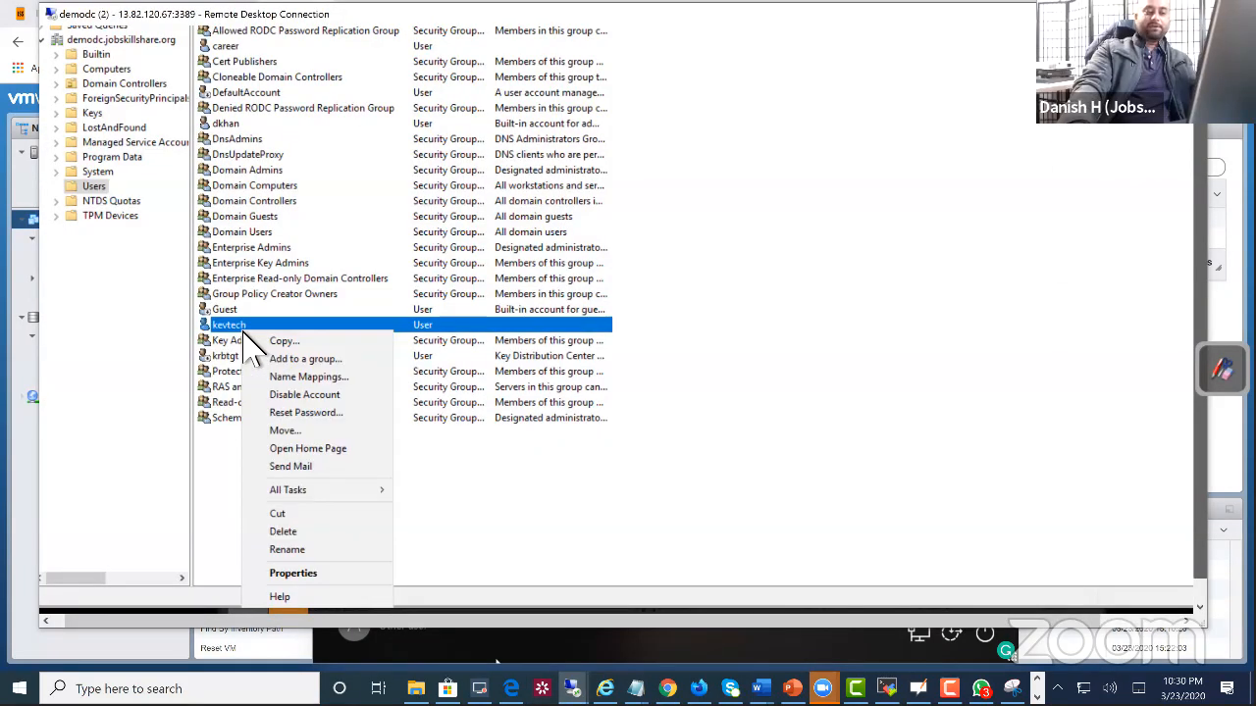
left_click(300, 414)
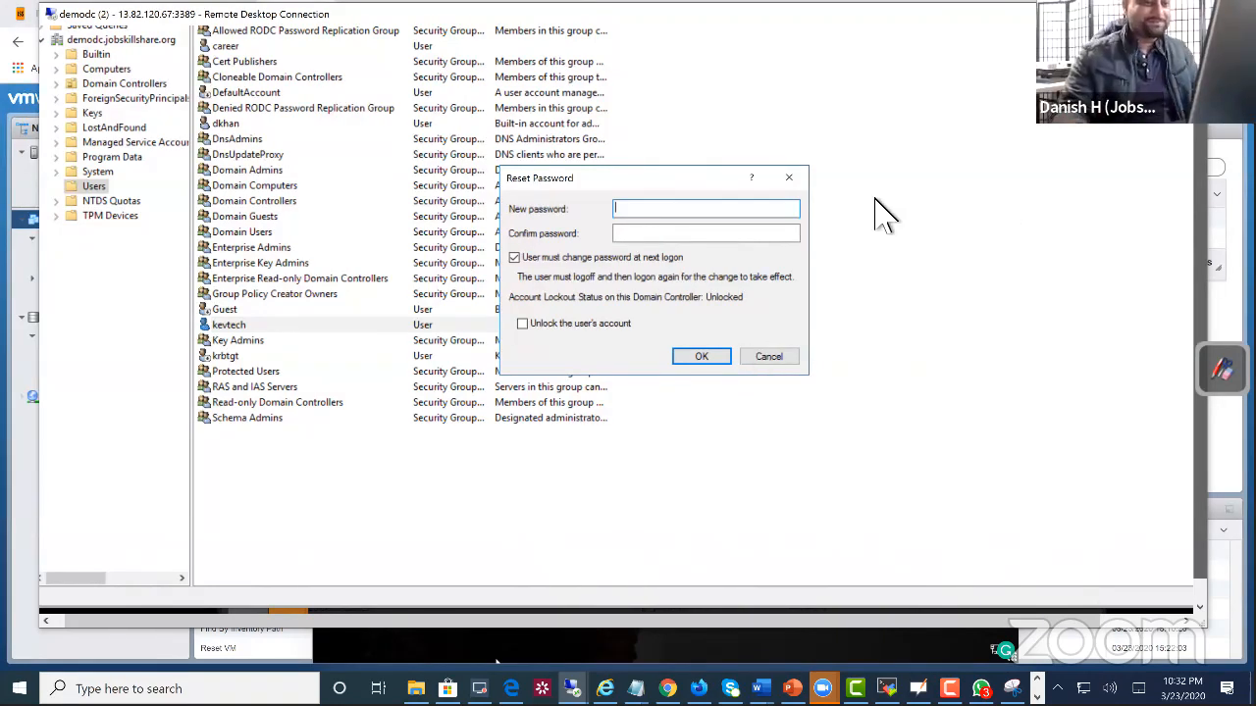
left_click(789, 360)
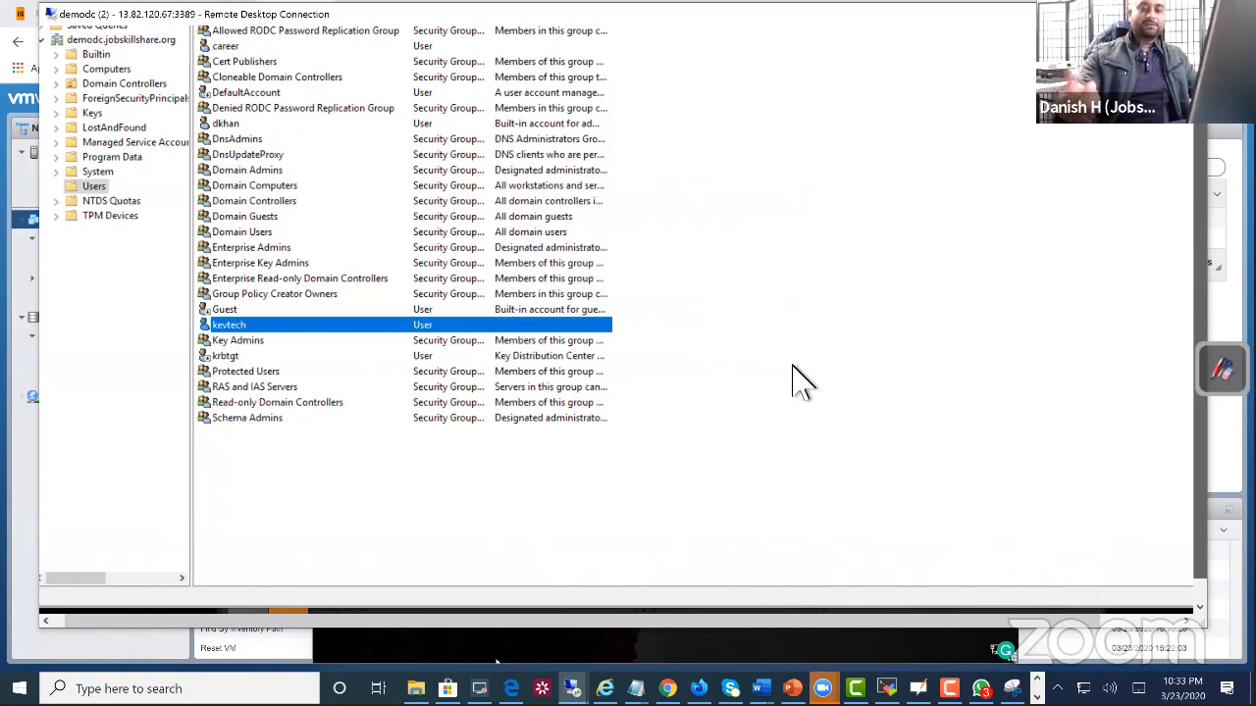
Step: Create a distribution group named IT with global scope in the Users container
right_click(304, 478)
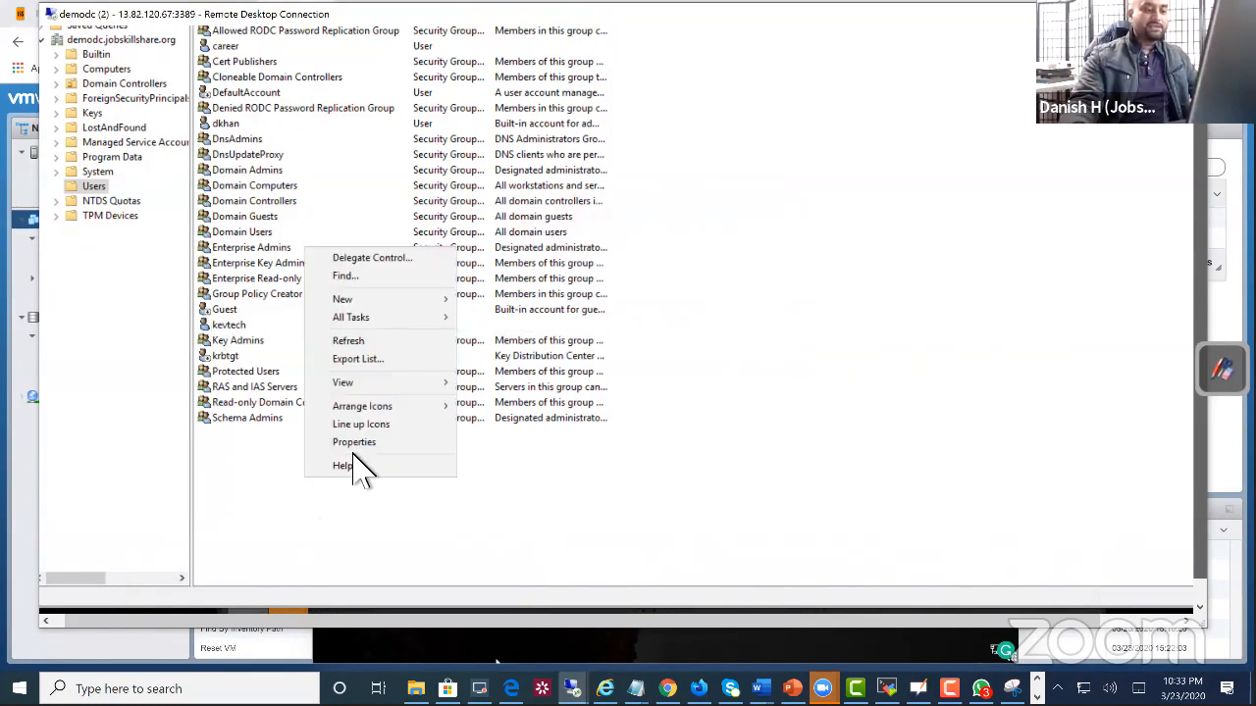
mouse_move(357, 305)
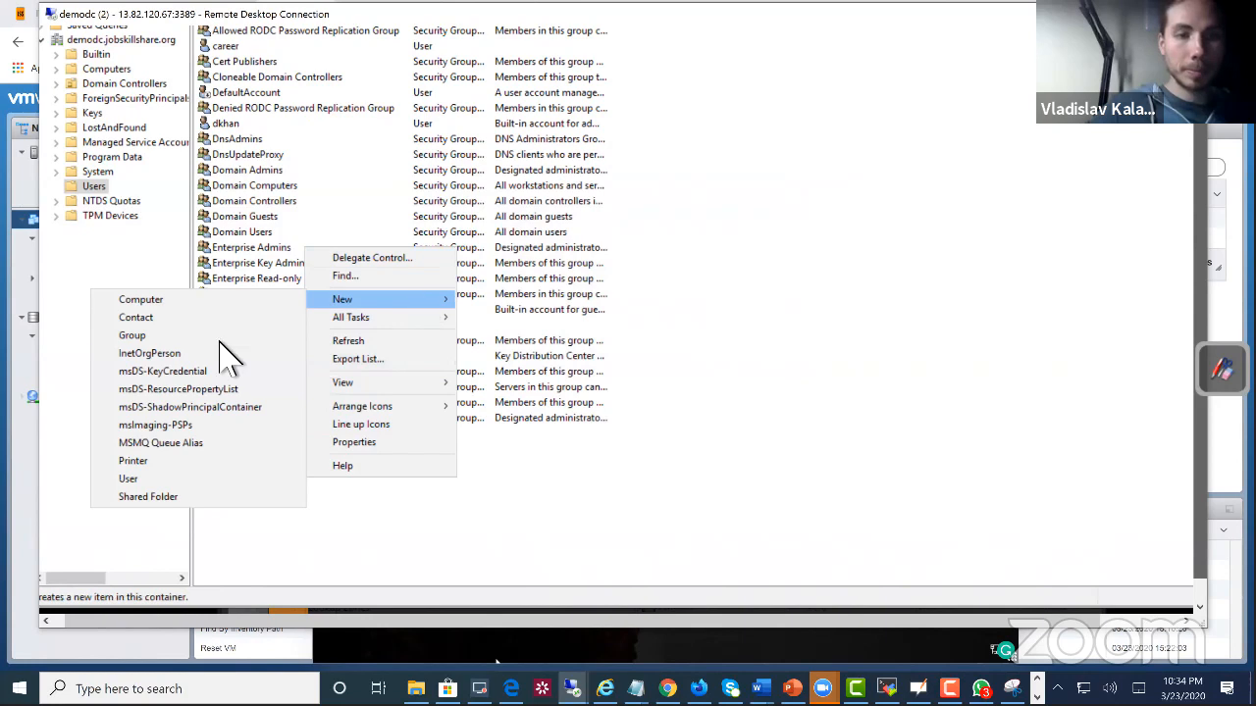
left_click(224, 335)
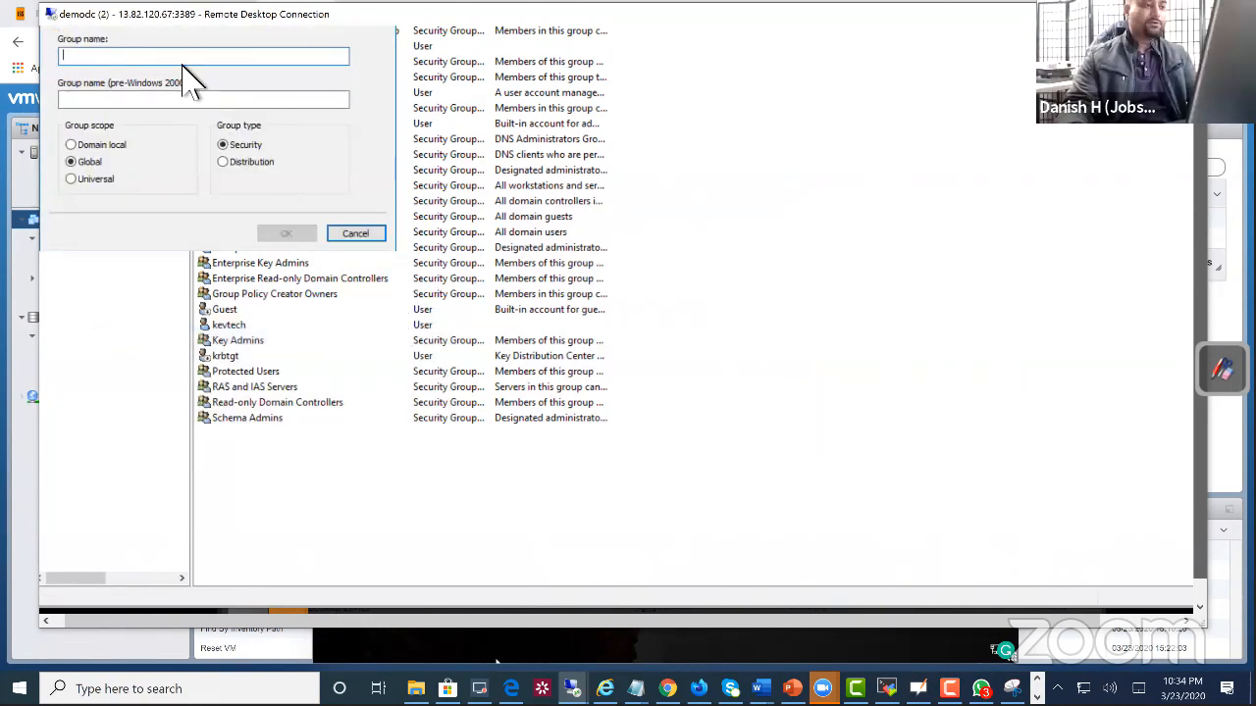
left_click(250, 163)
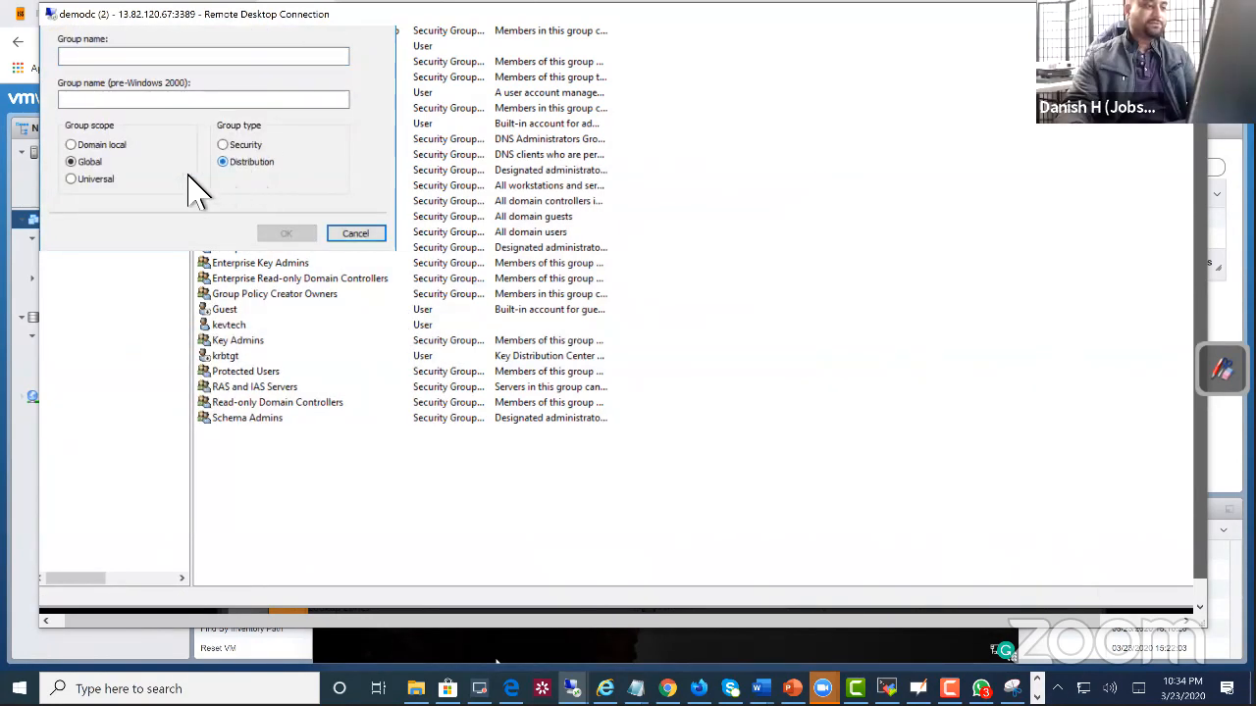
left_click(171, 63)
type("IT")
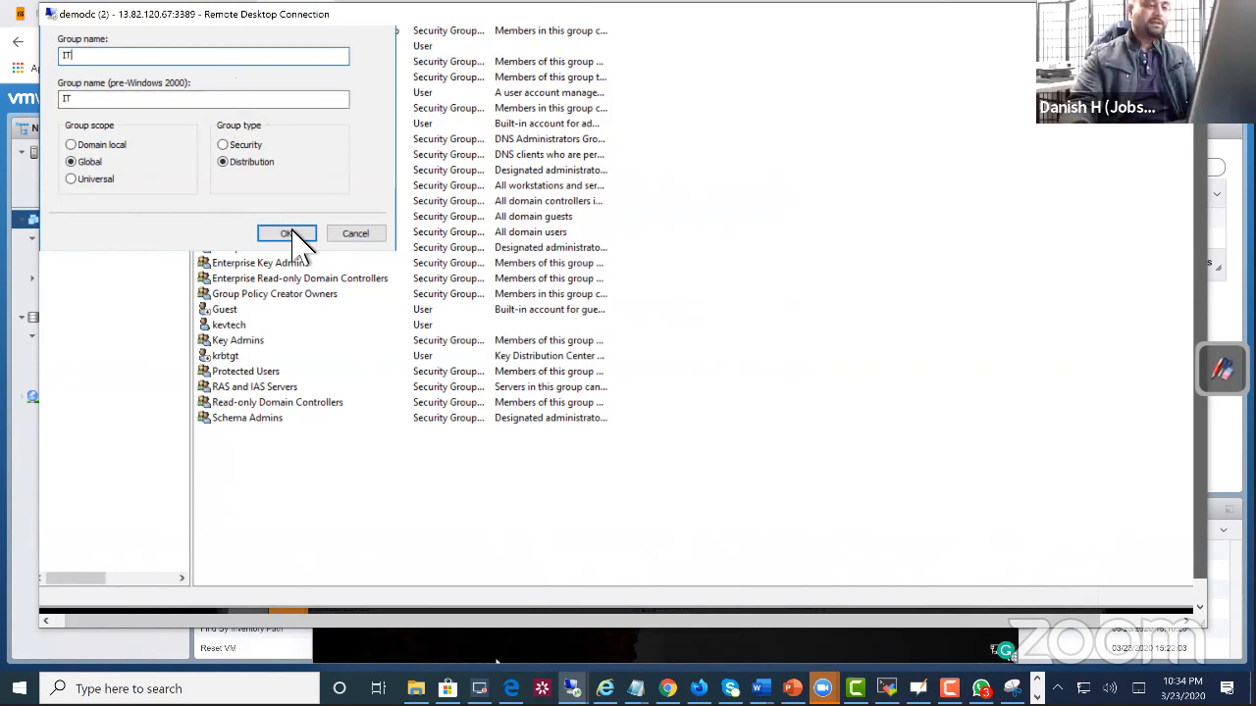
left_click(287, 233)
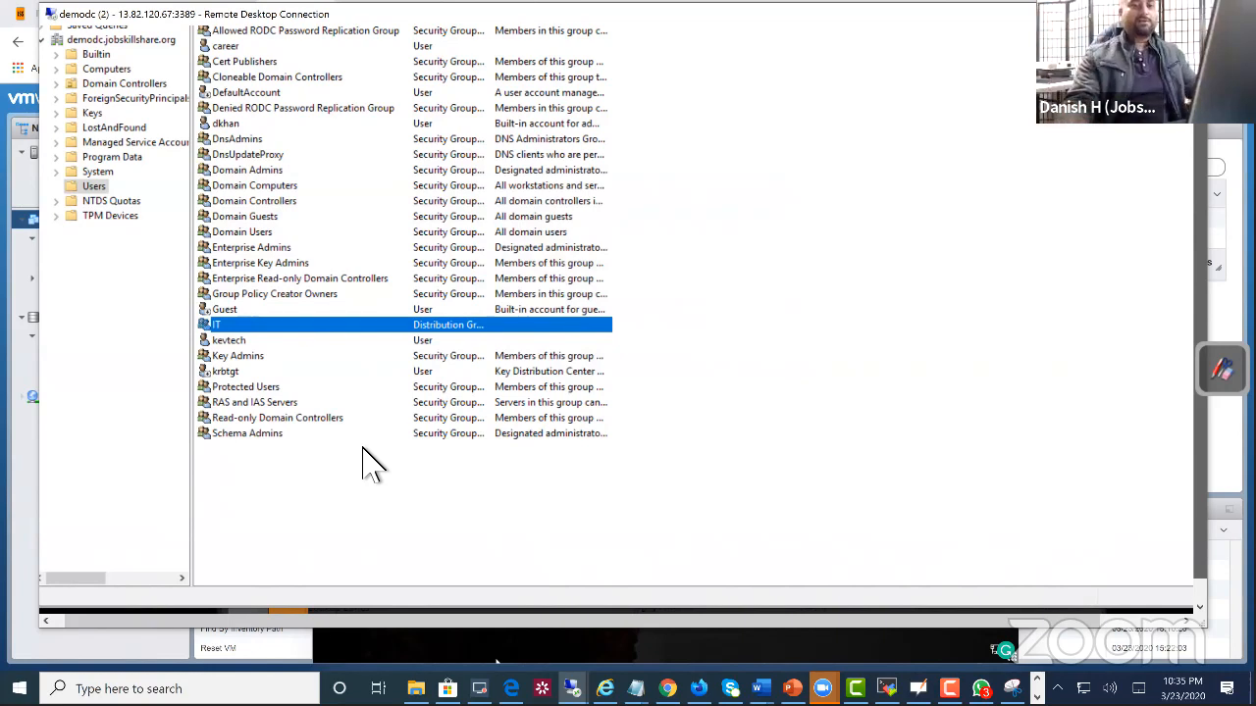
Step: Add the recently unlocked domain account to the IT group through its group membership properties and save the change
left_click_drag(324, 6, 338, 37)
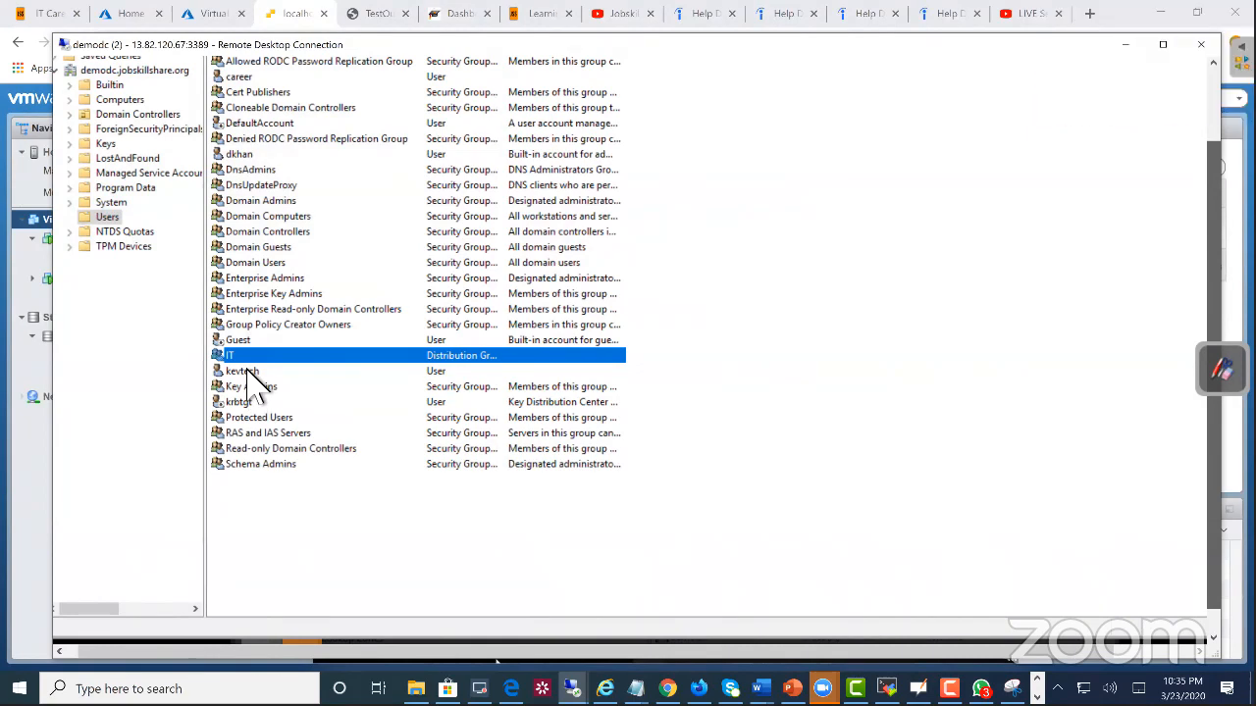
right_click(248, 369)
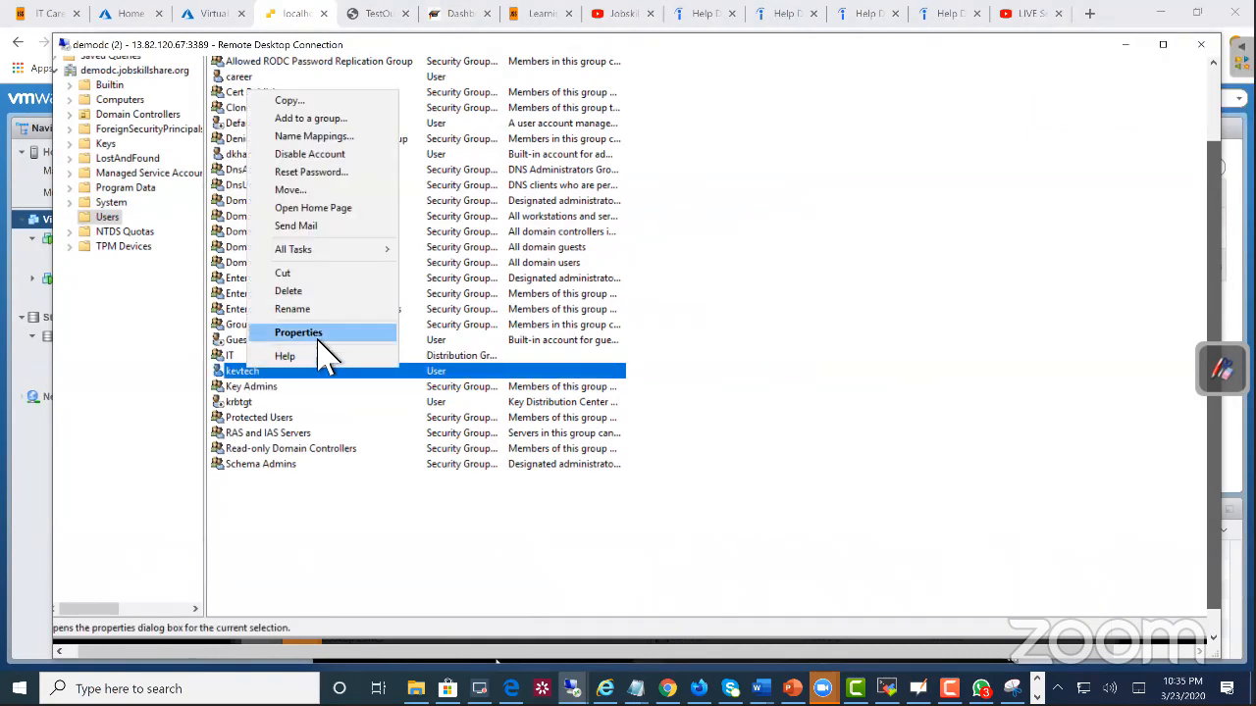
left_click(318, 334)
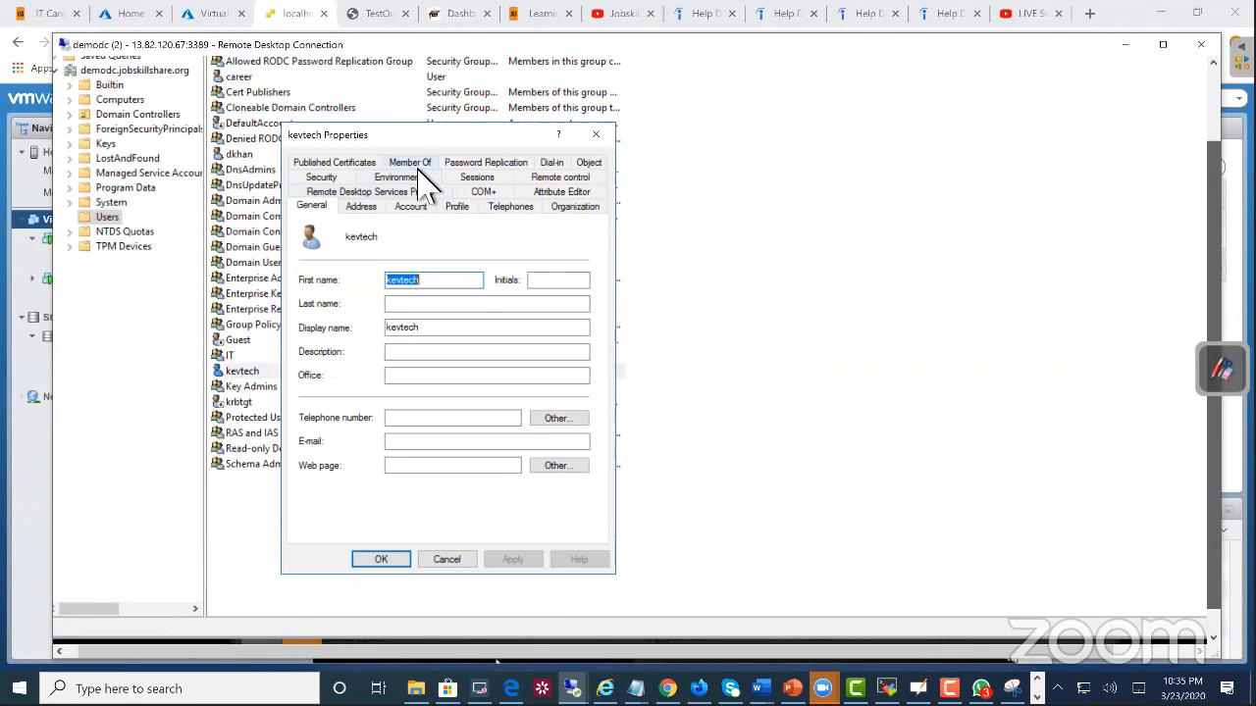
left_click(416, 164)
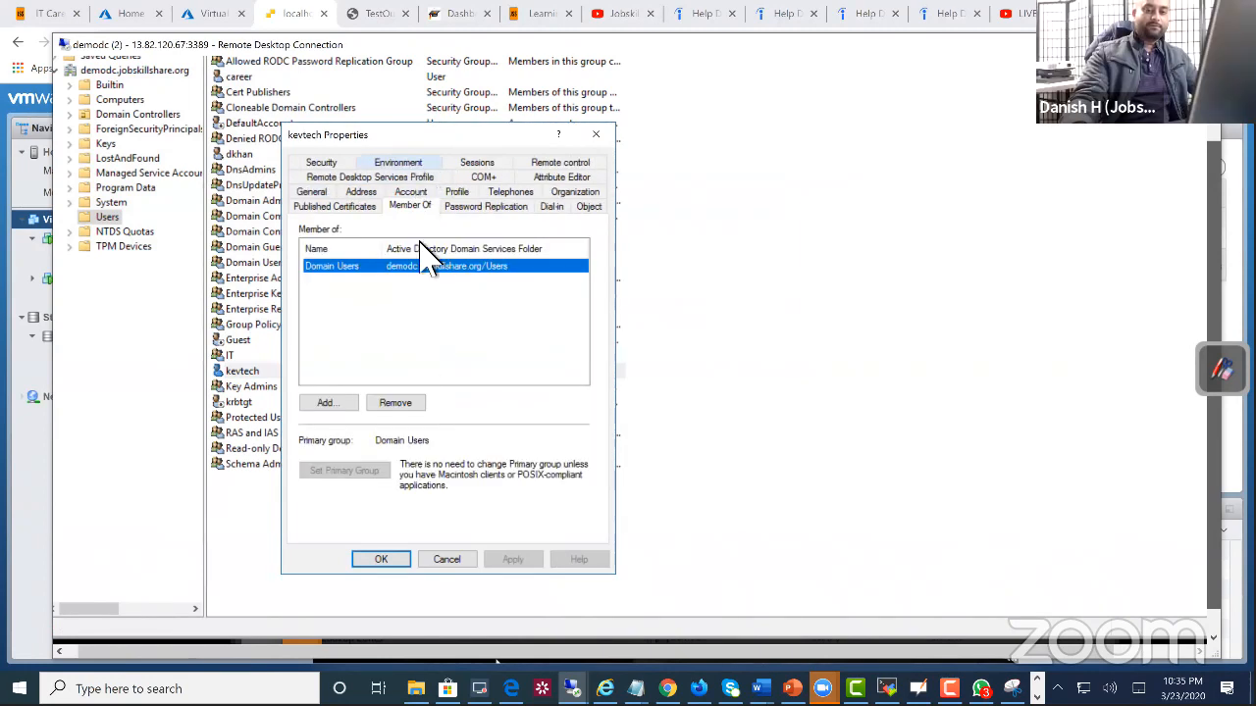
left_click(345, 405)
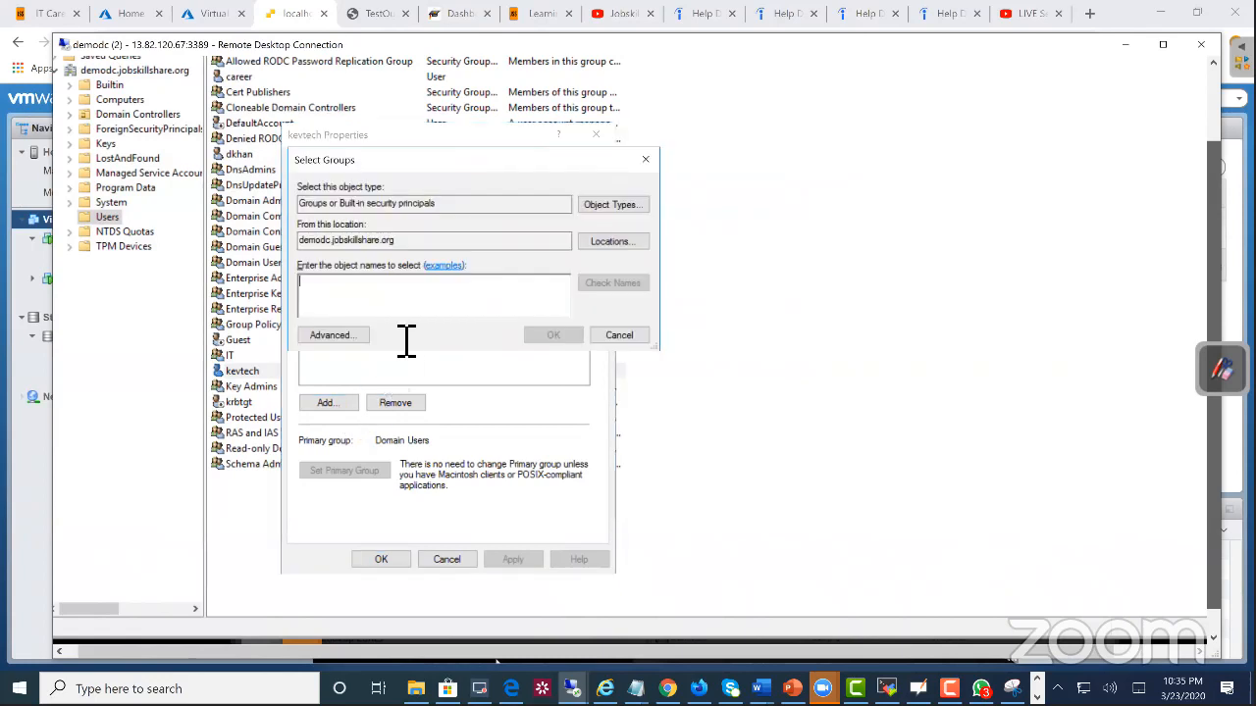
type("it")
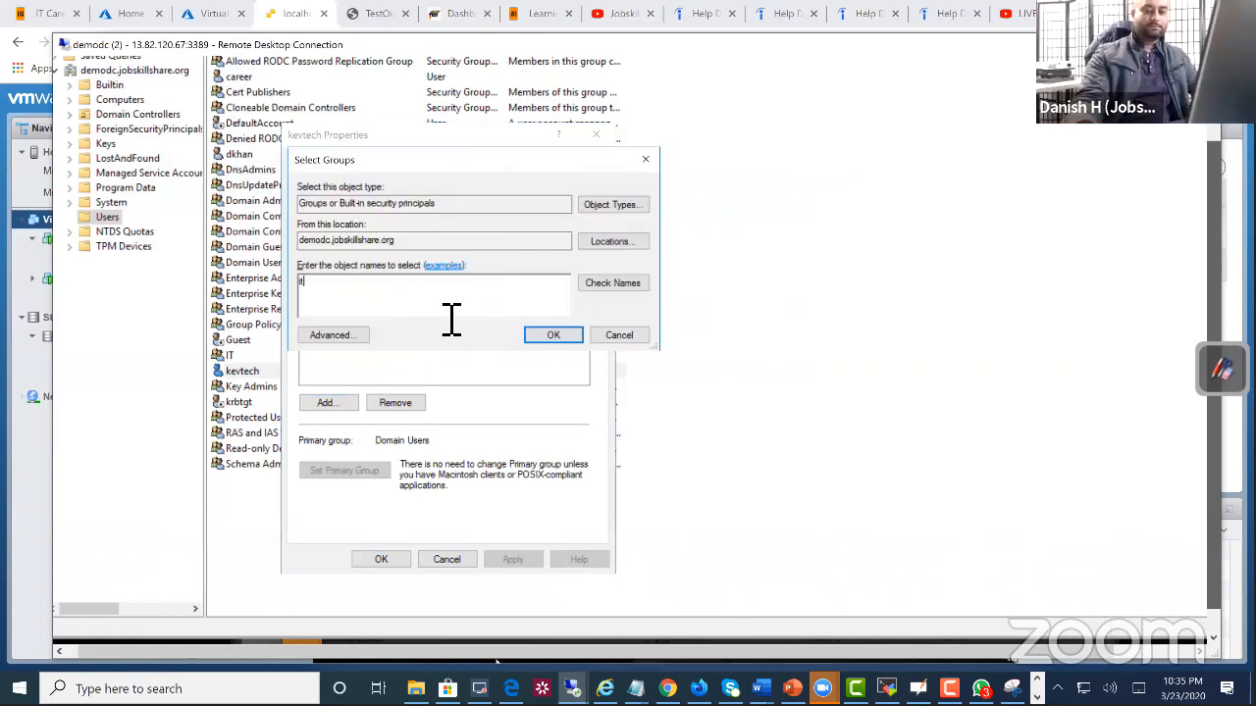
left_click(545, 337)
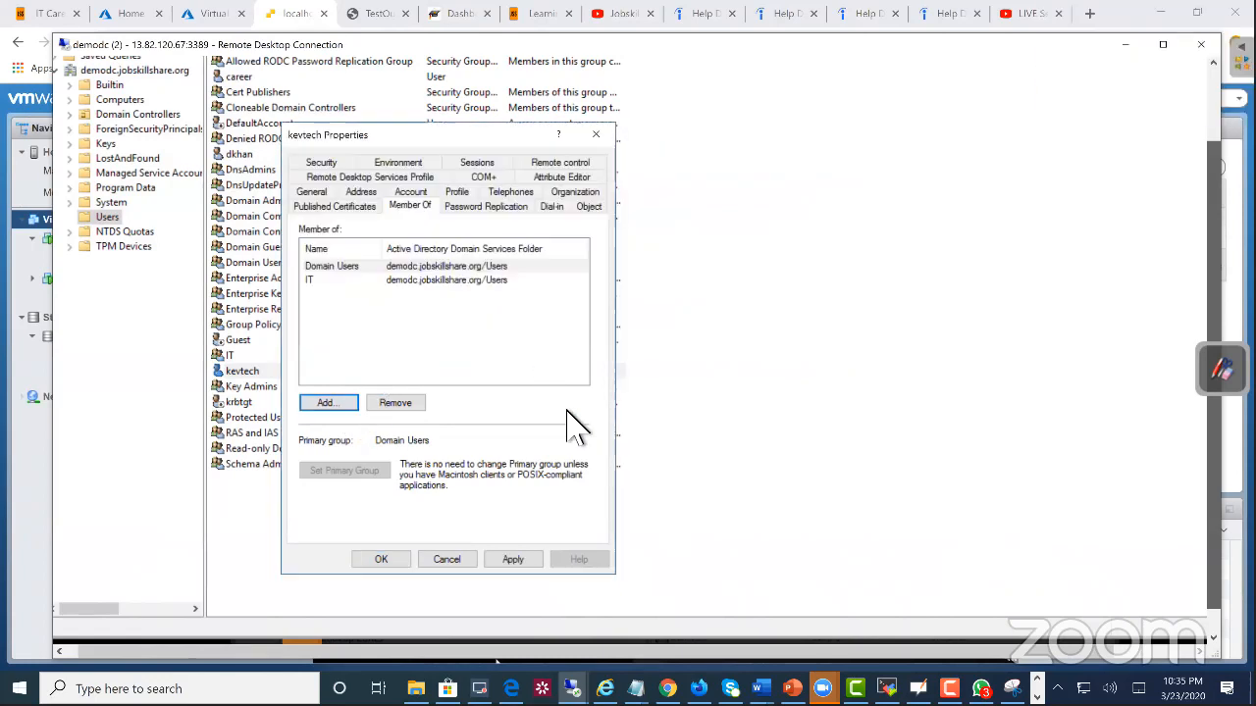
left_click(377, 560)
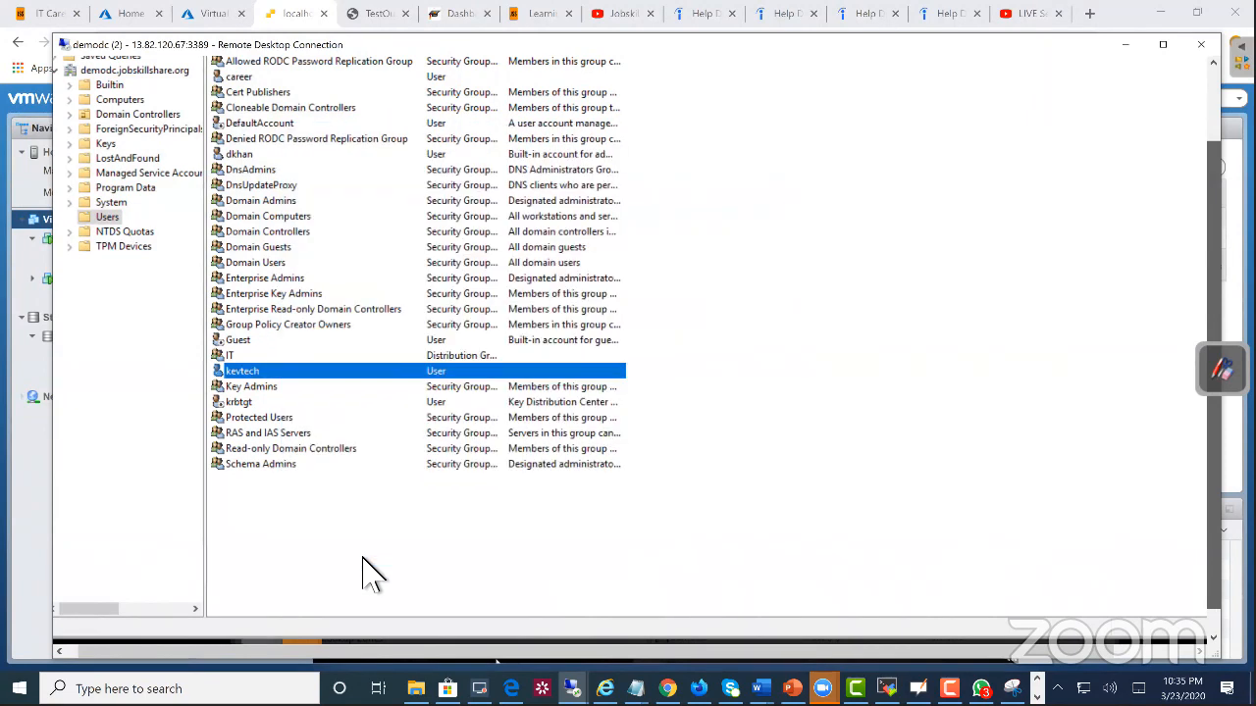
Step: Examine the IT group's member list and general properties, closing them without changes
right_click(229, 357)
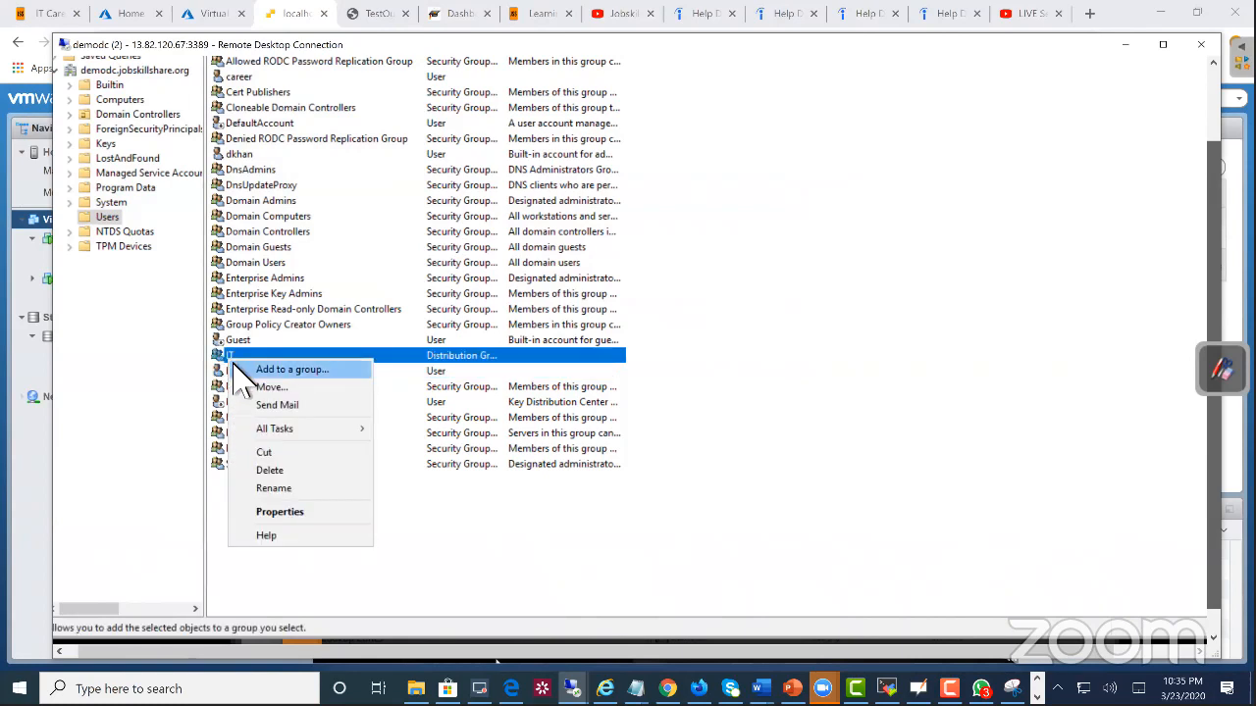
left_click(299, 512)
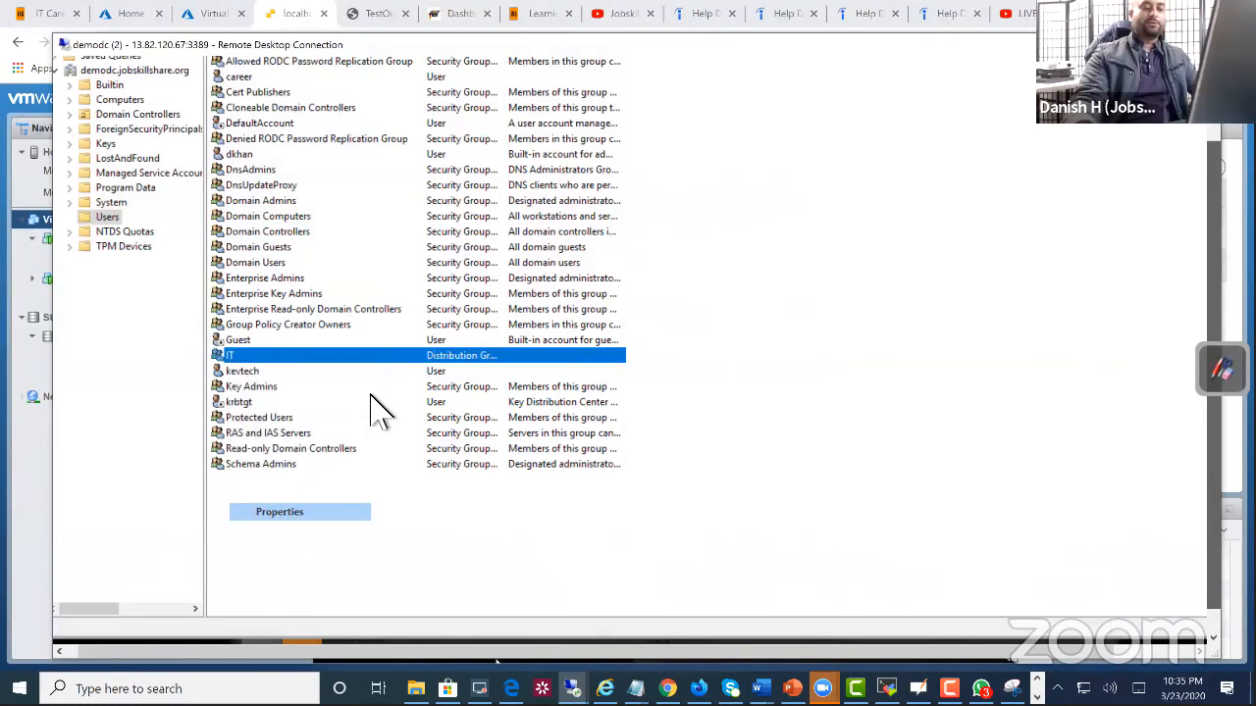
left_click(394, 178)
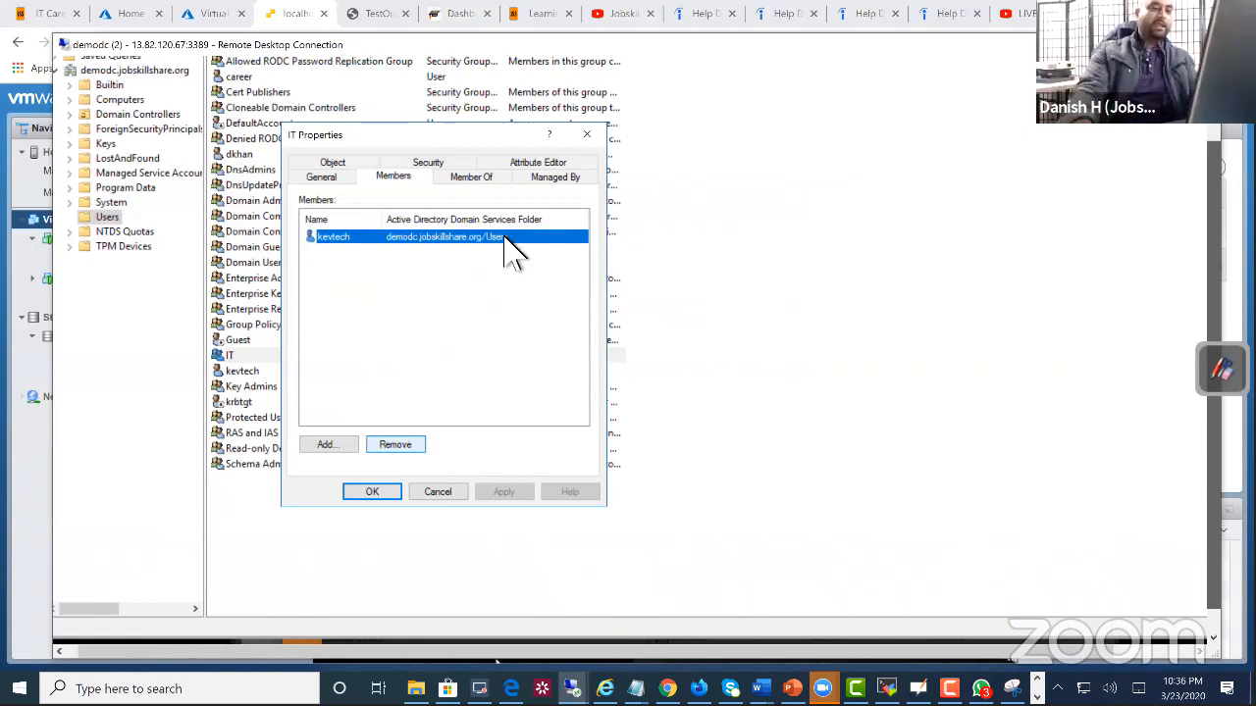
left_click(587, 135)
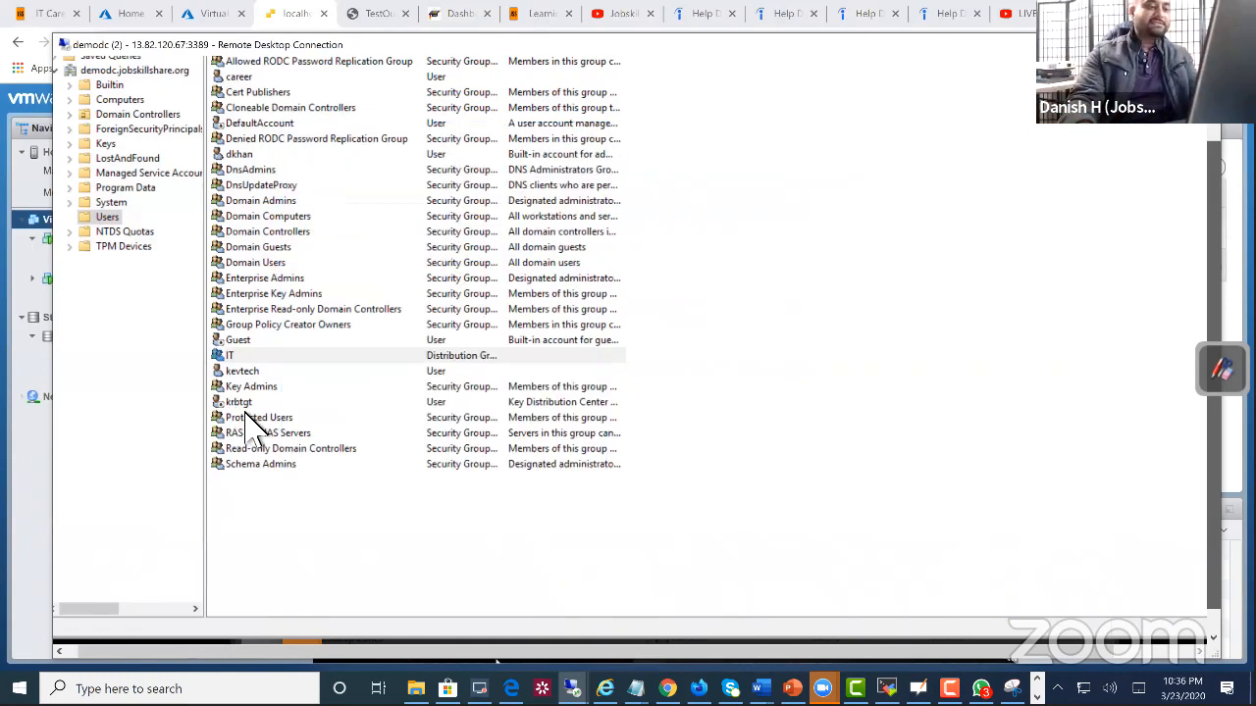
right_click(235, 357)
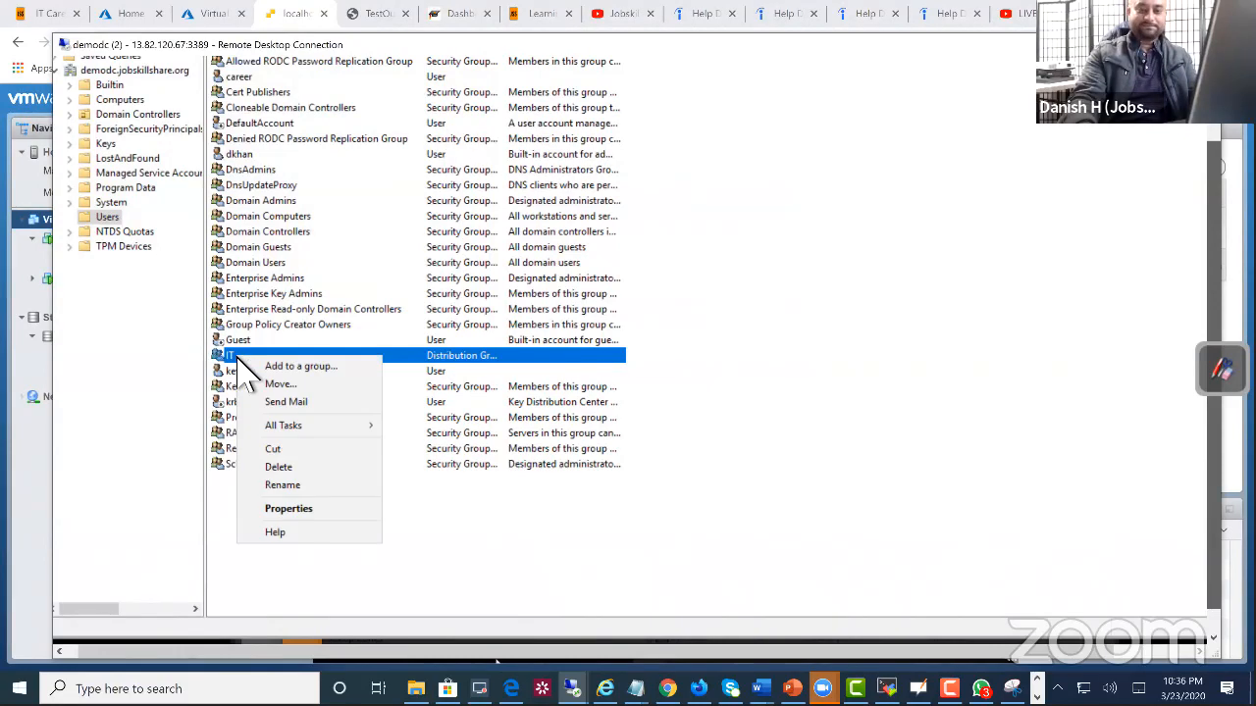
left_click(310, 508)
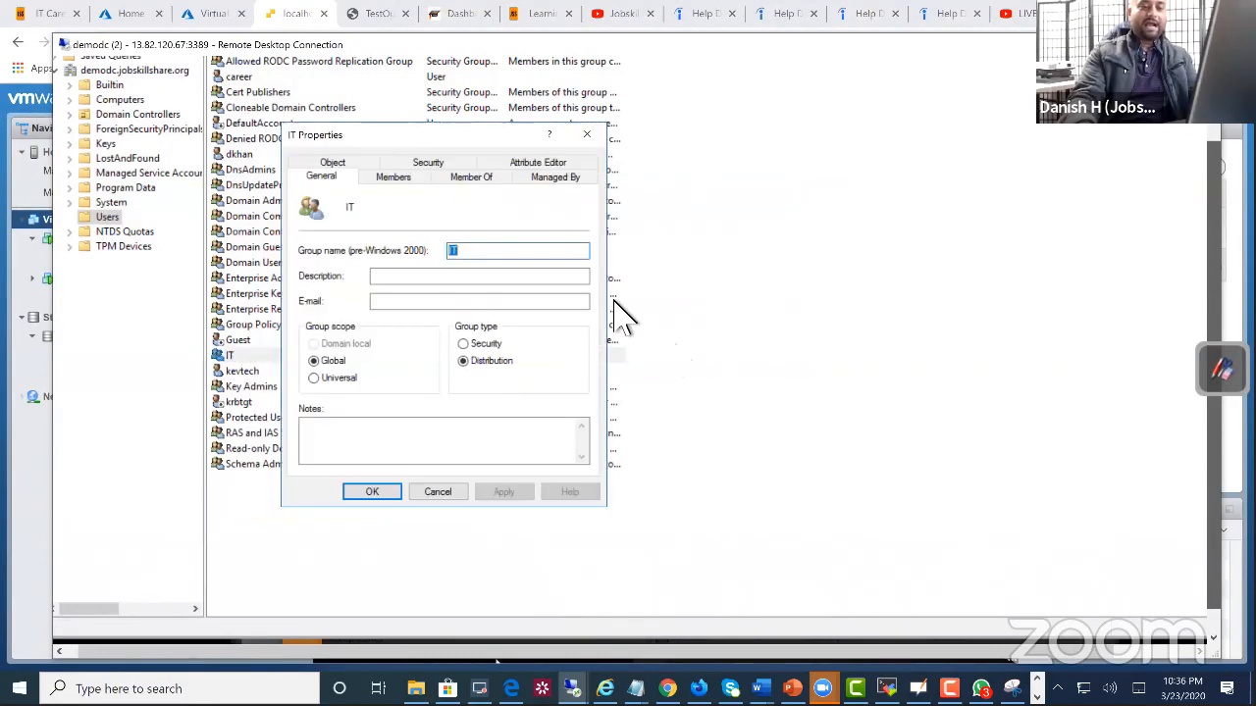
left_click(587, 134)
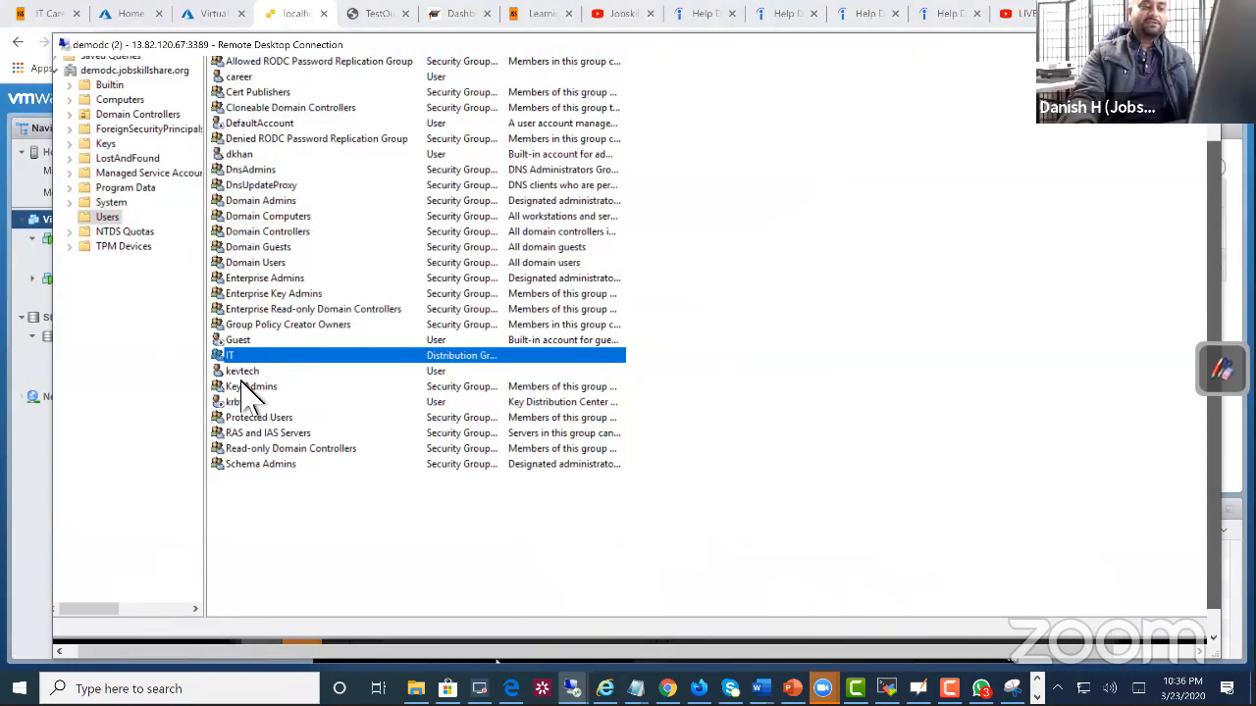
Step: Examine the organization details in the properties of the user account listed directly below the IT group, closing them without changes
left_click(246, 387)
left_click(246, 375)
right_click(242, 372)
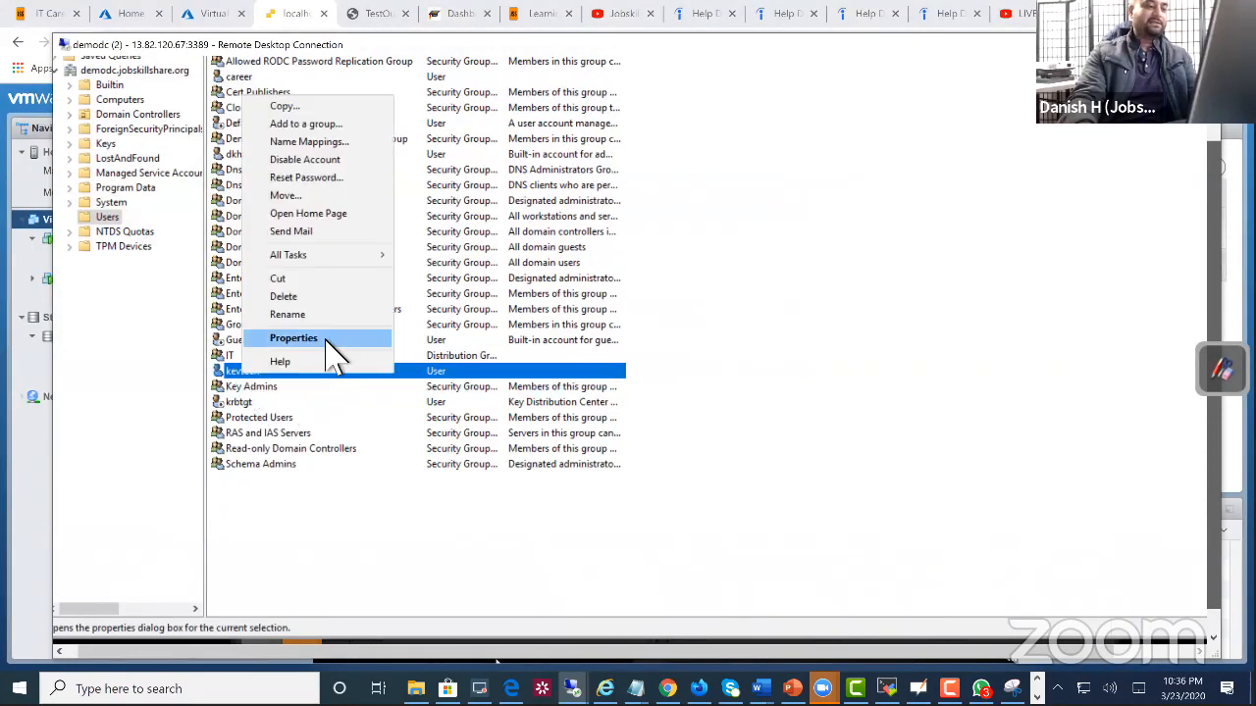
left_click(337, 341)
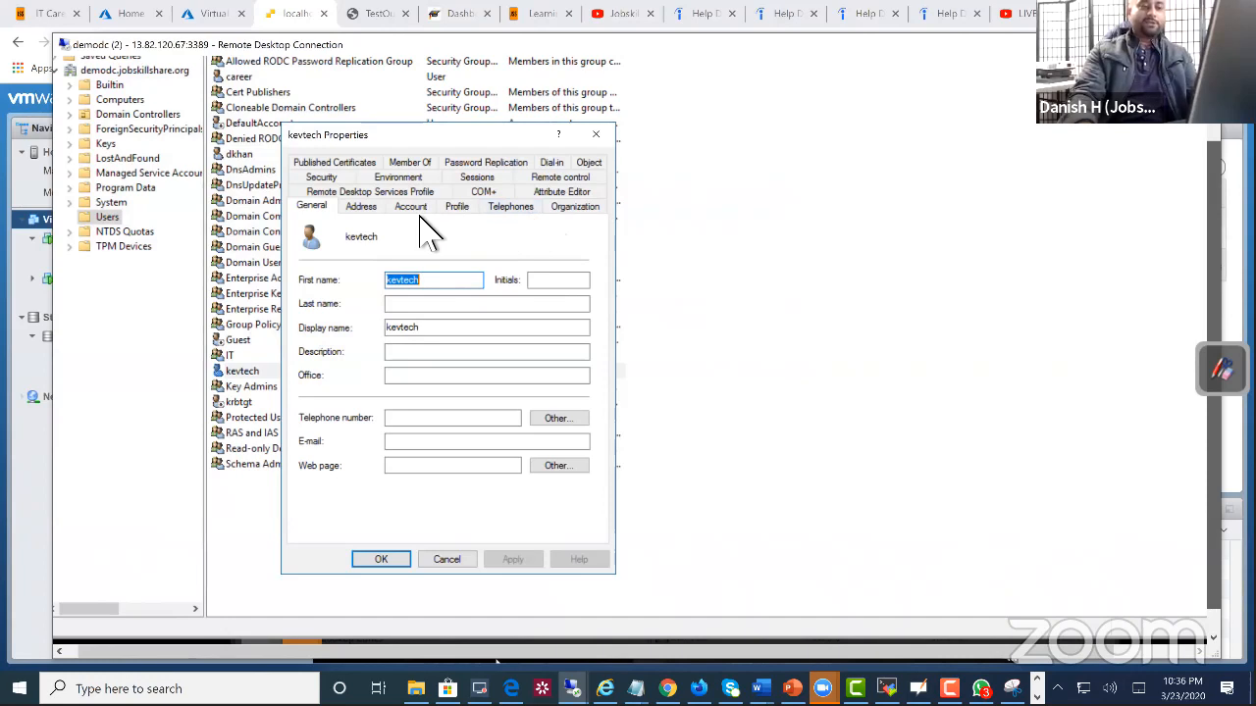
left_click(578, 208)
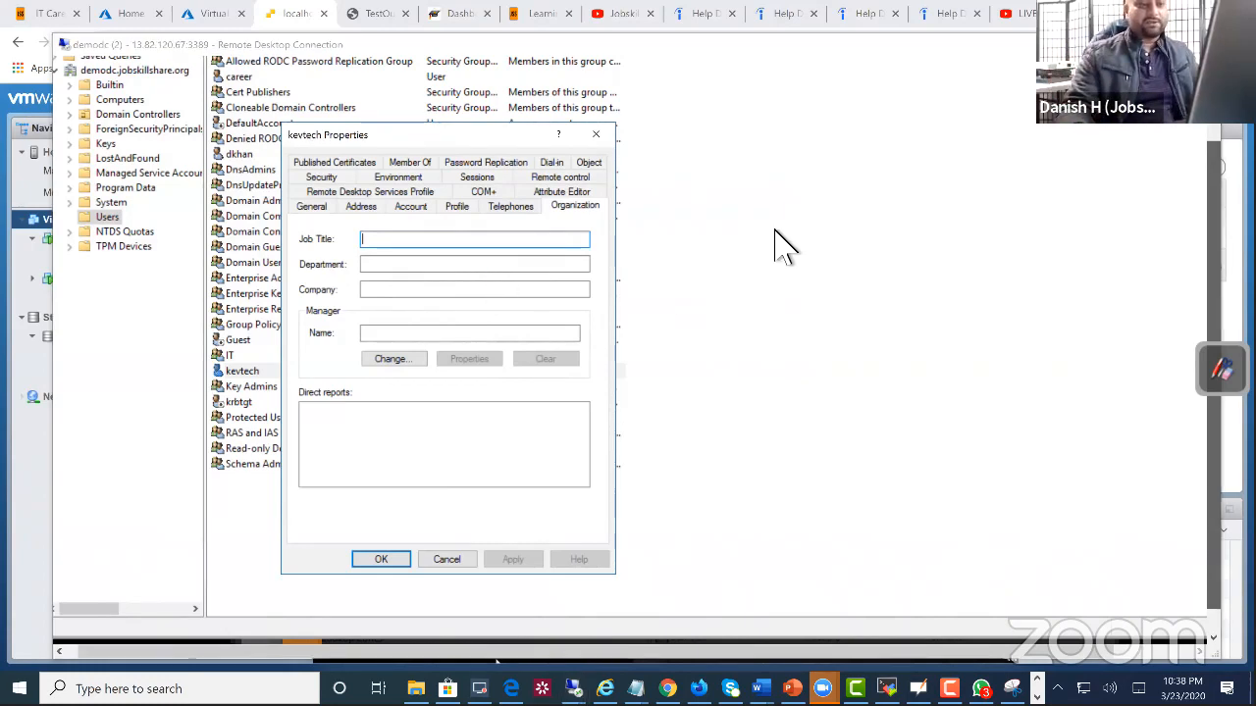
left_click(597, 135)
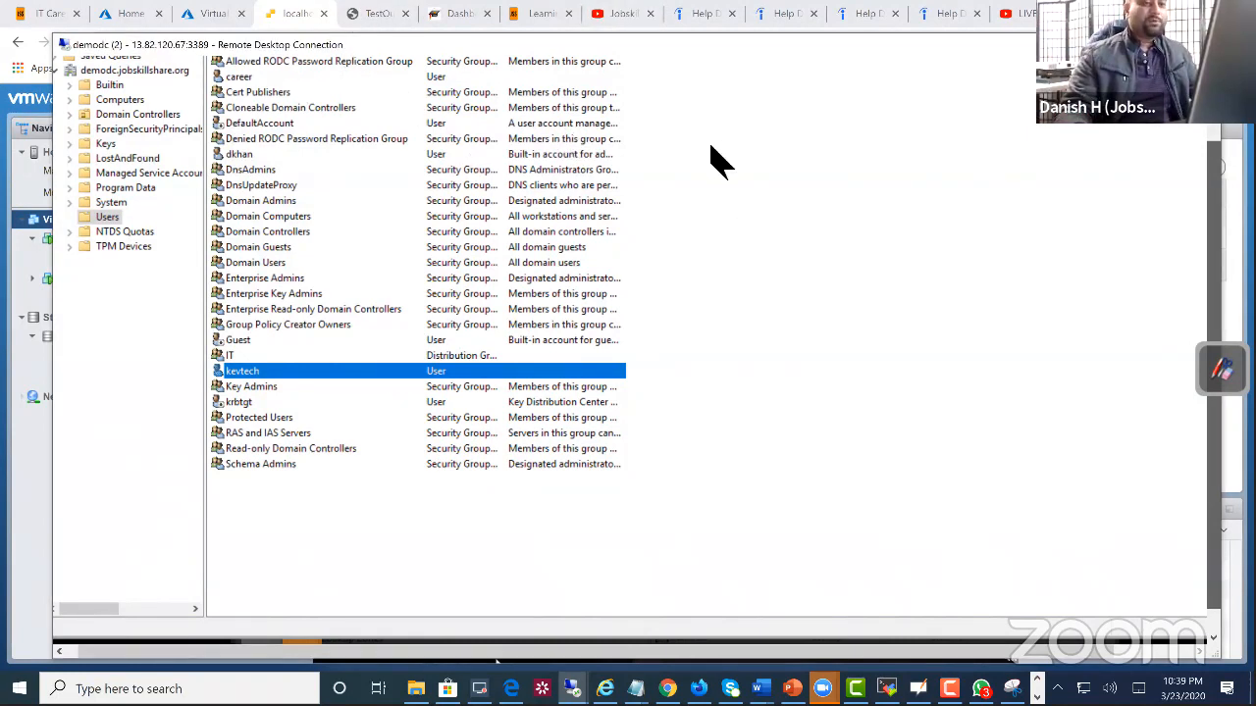
Step: Move the remote session aside, dismiss its disconnect prompt without disconnecting, and bring the laptopuk (UK) virtual machine's sign-in screen into use
left_click_drag(709, 44, 514, 311)
left_click(1011, 314)
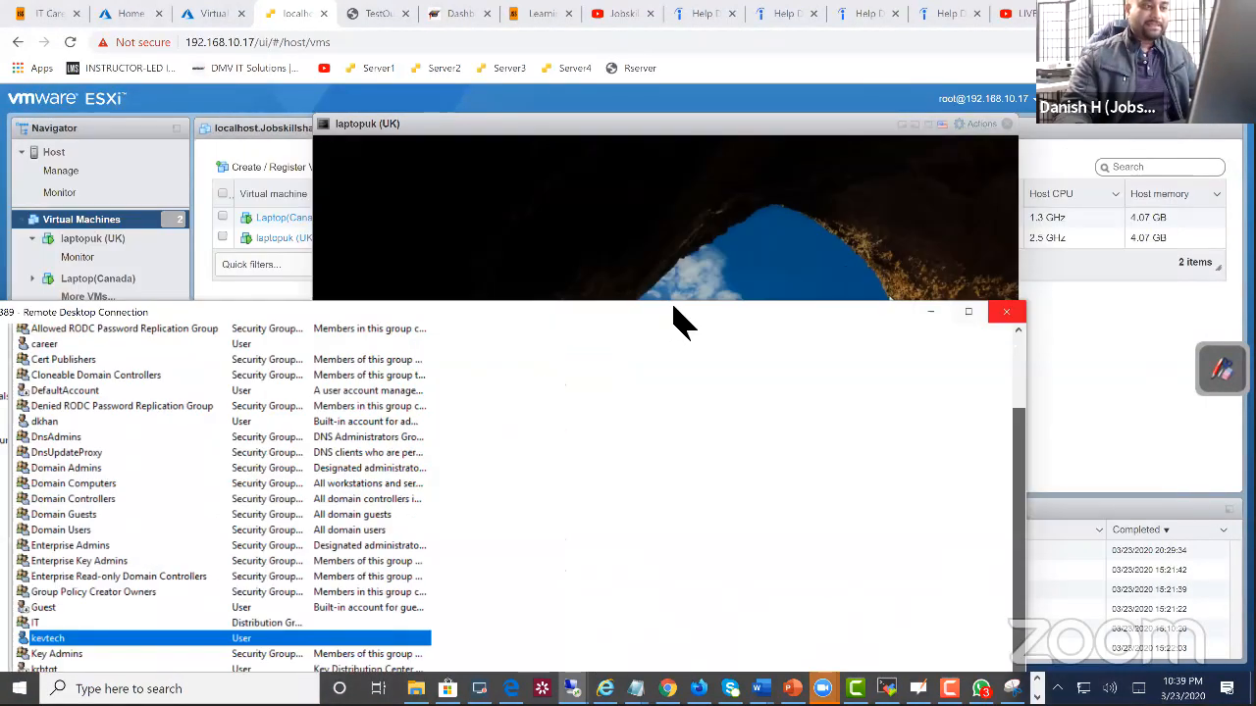
left_click(584, 527)
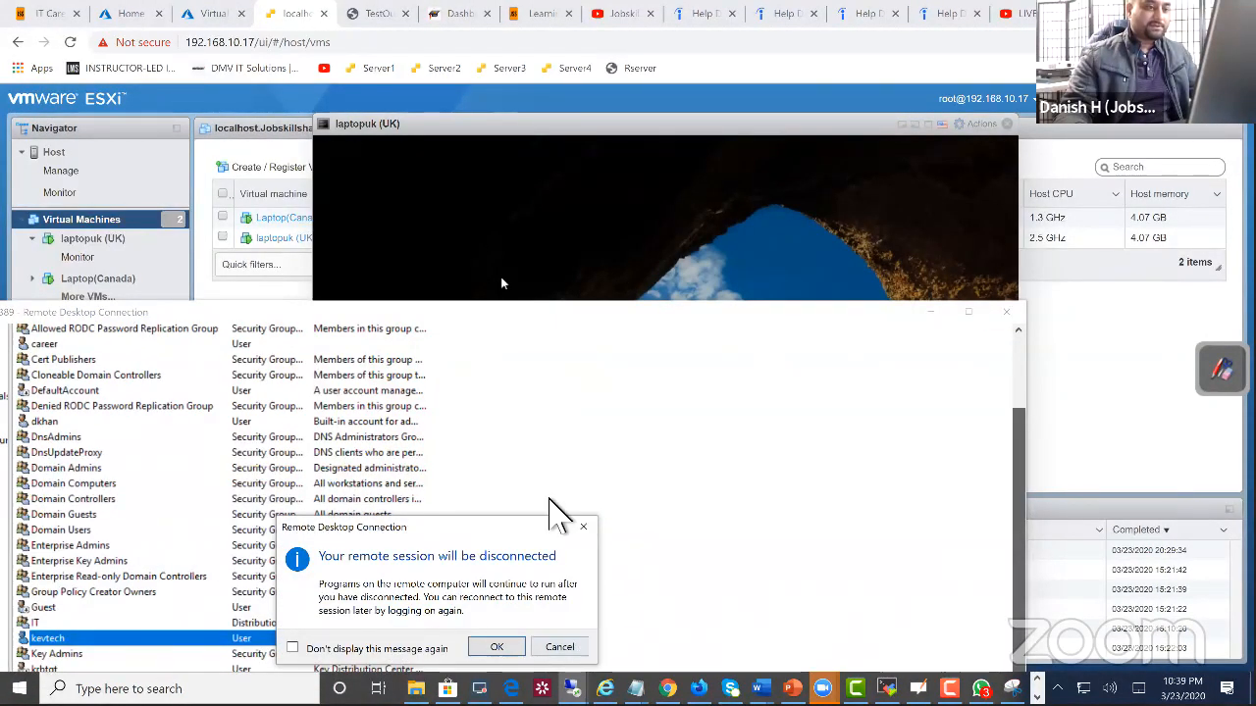
left_click(496, 284)
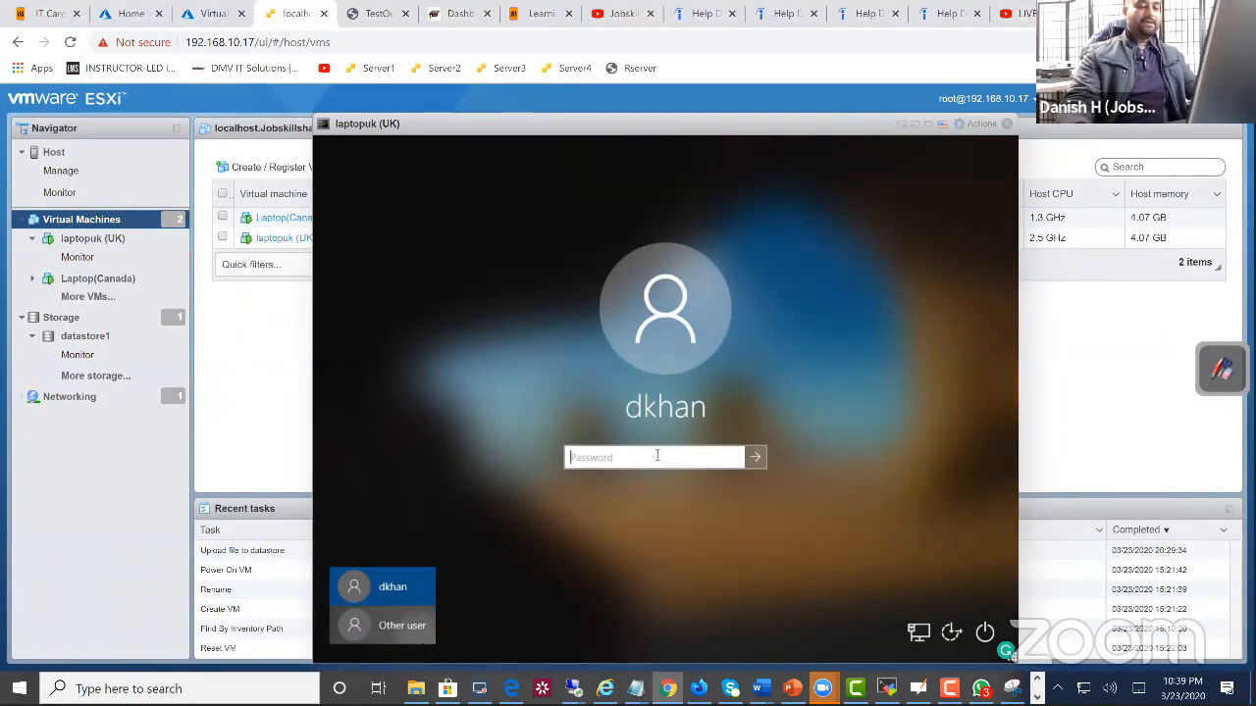
Step: Sign in to laptopuk (UK) as another user, entering the unlocked domain account's user name and password
left_click(420, 636)
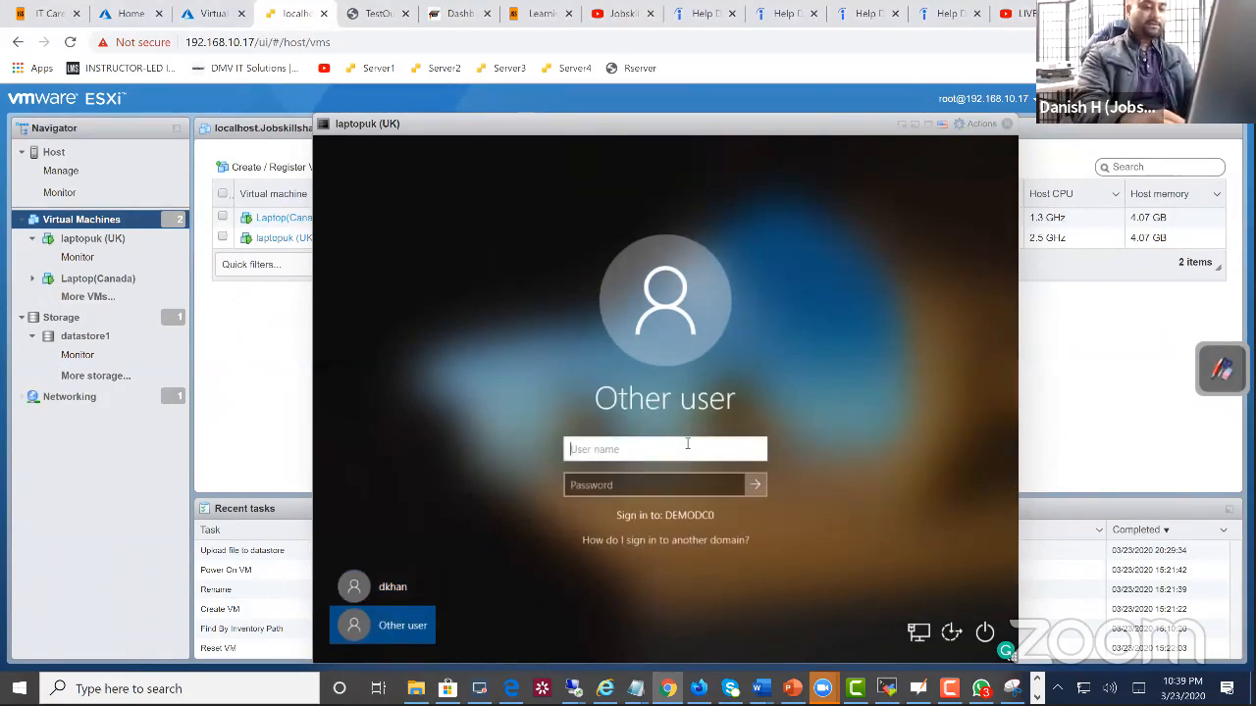
type("kevtech")
key("Tab")
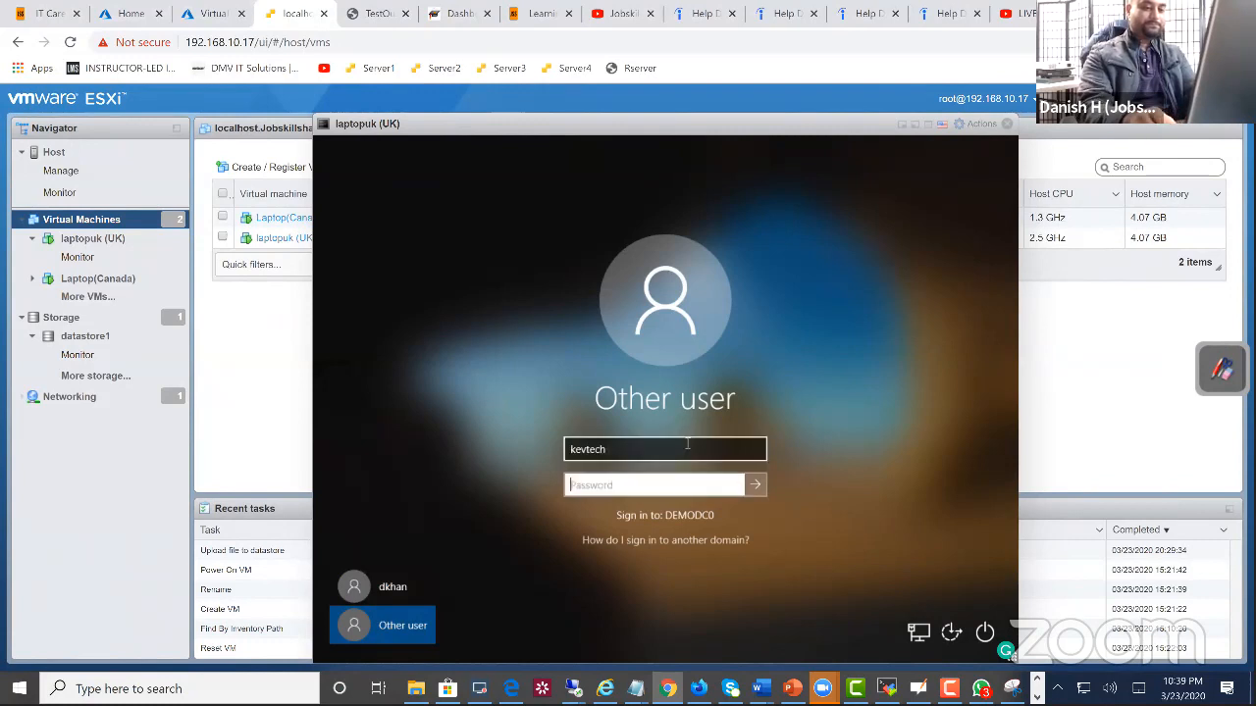
type("•••••••••••••")
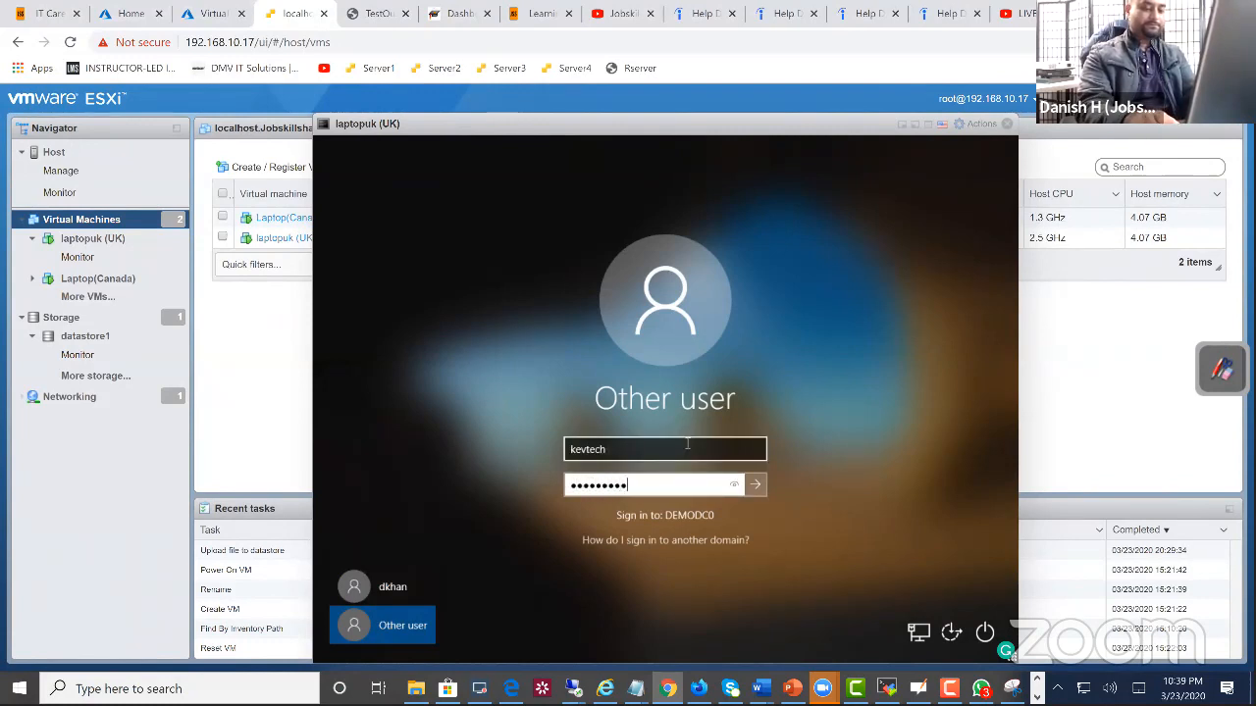
key("Return")
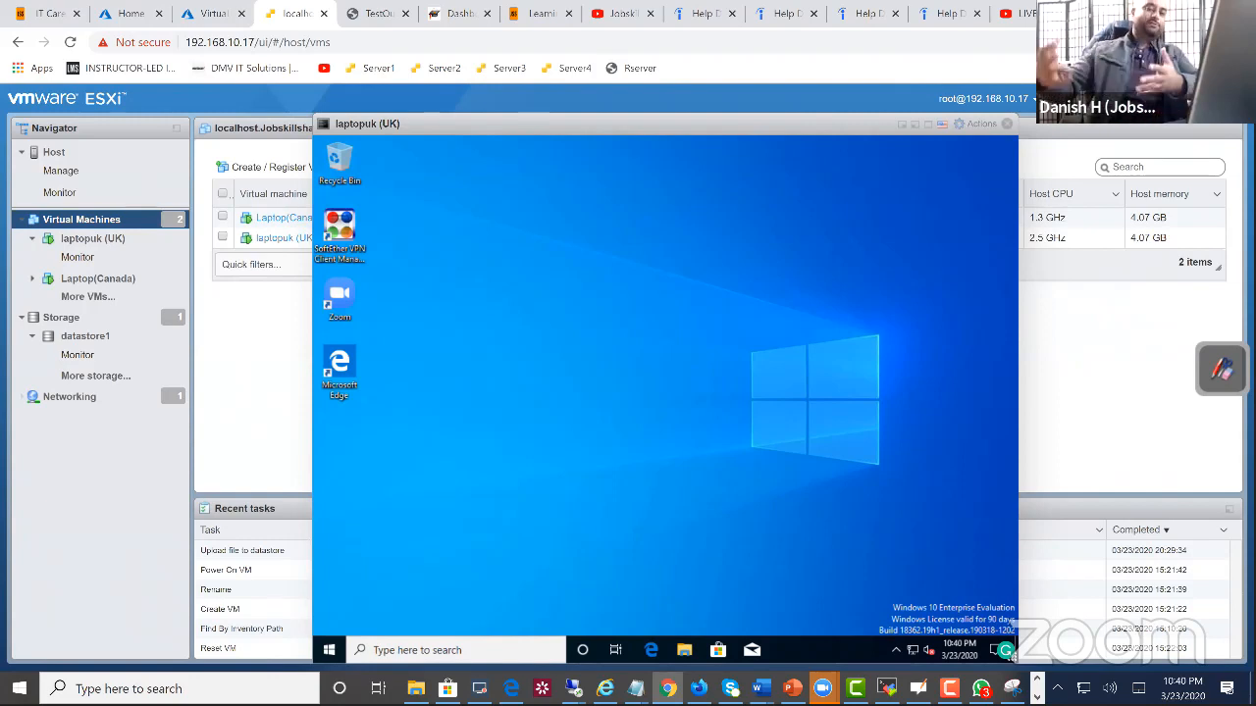
left_click_drag(458, 123, 440, 95)
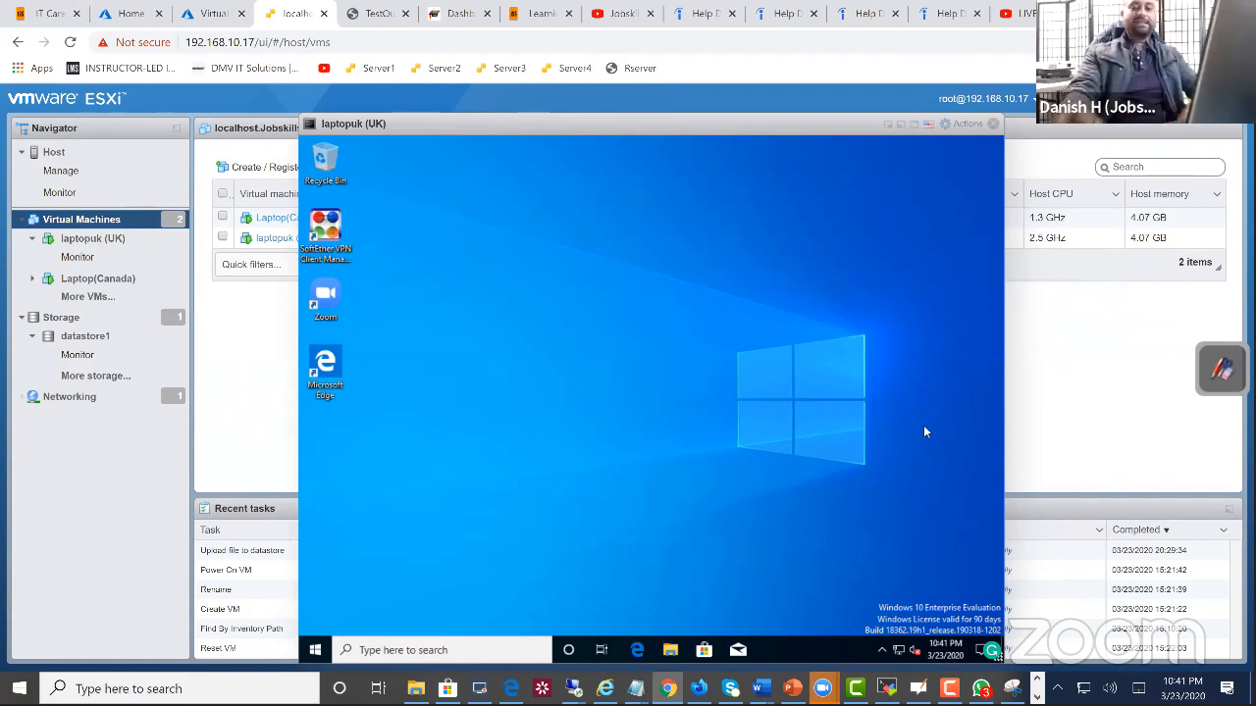
right_click(795, 656)
left_click(771, 661)
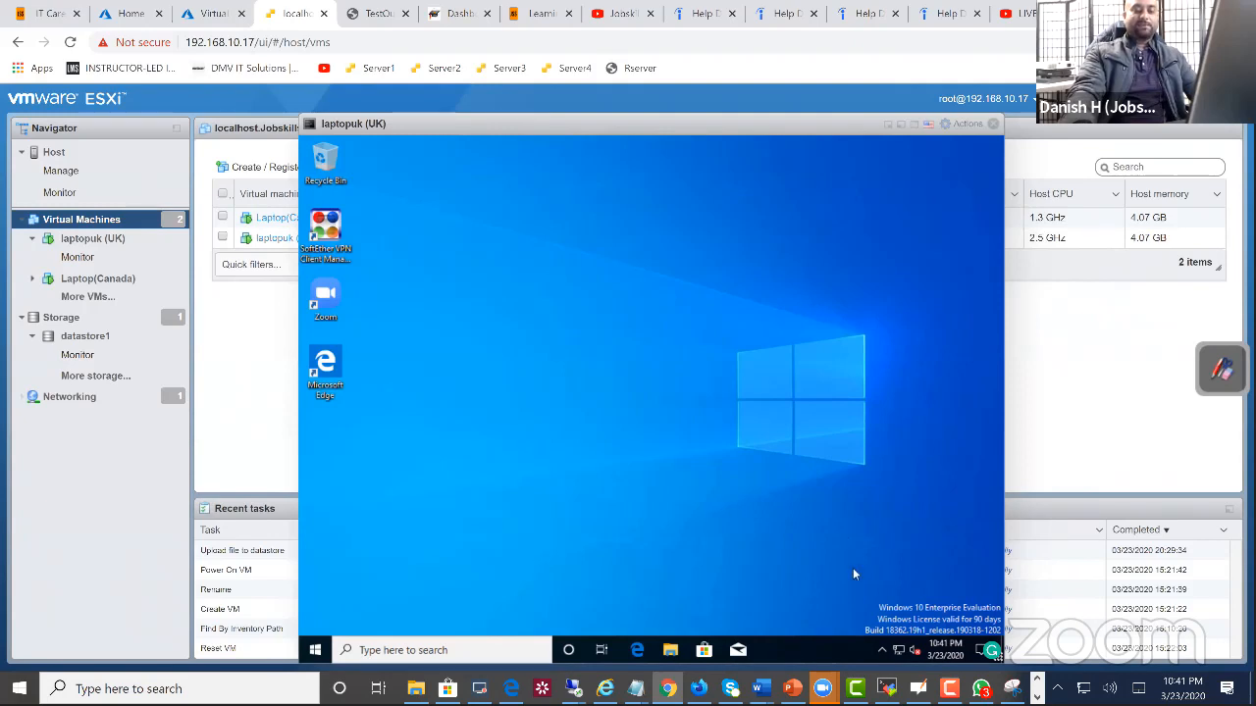
right_click(815, 659)
left_click(816, 621)
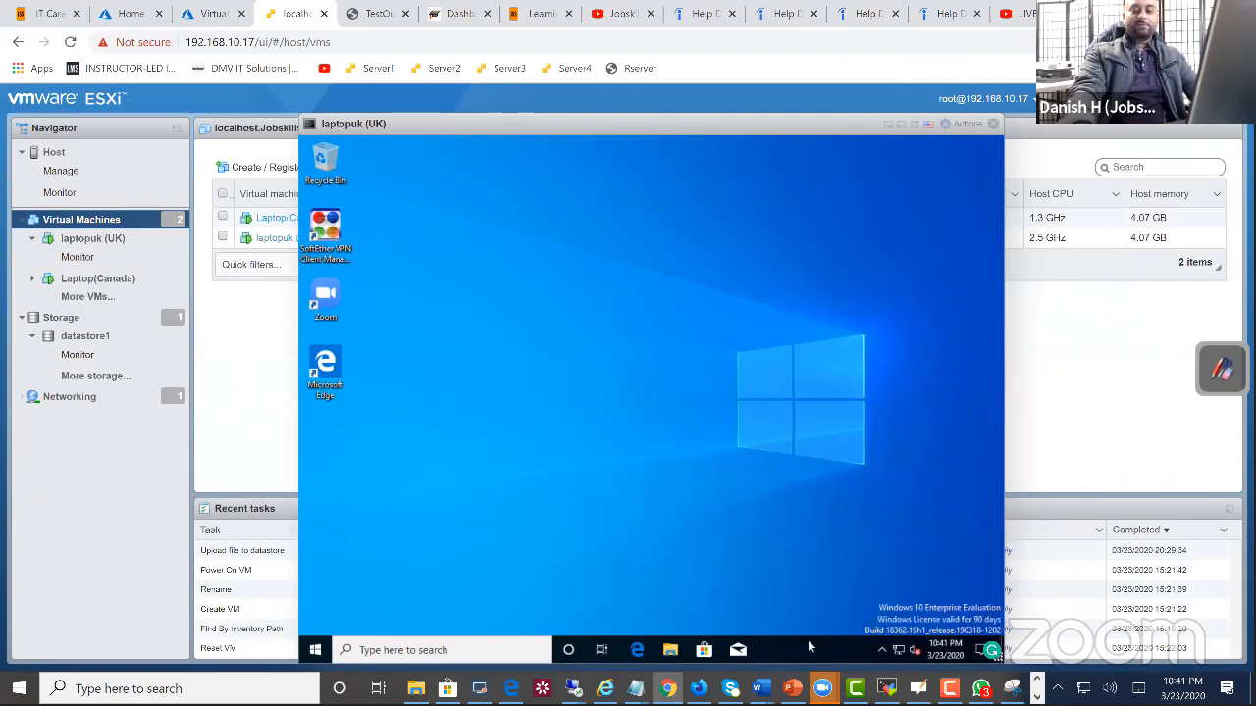
left_click_drag(797, 649, 891, 477)
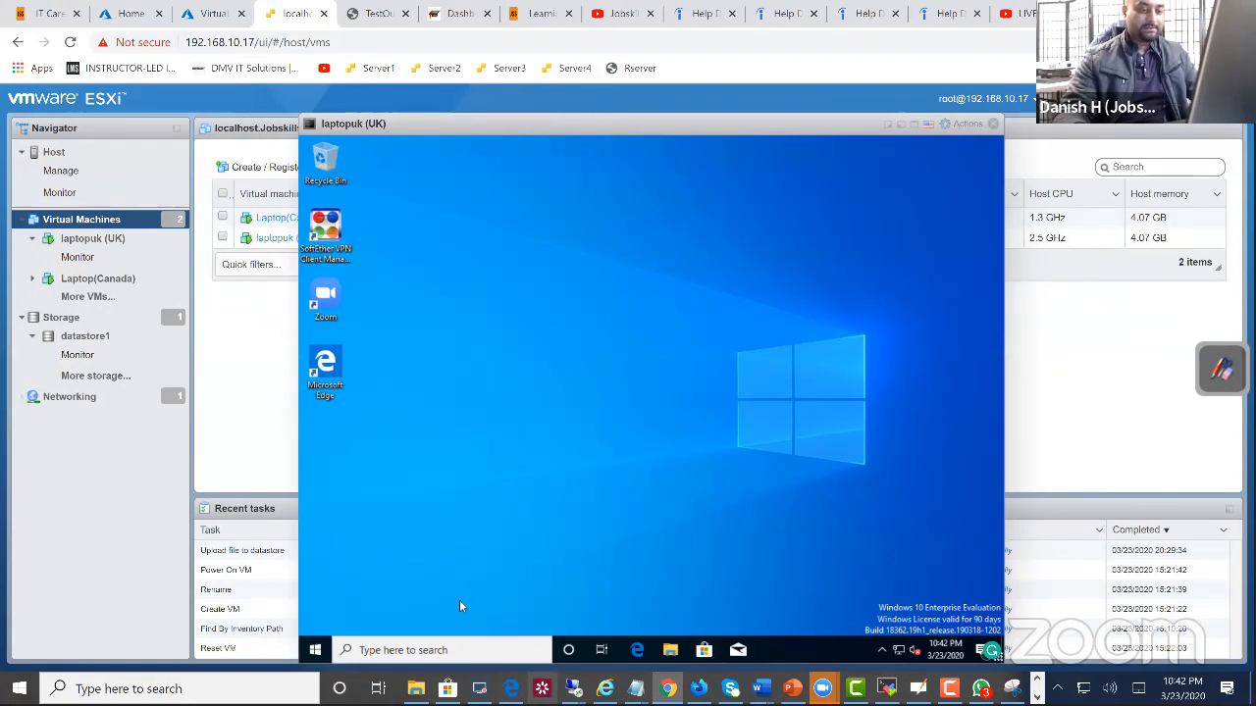
Step: Return to the demodc remote session in full screen and bring up Group Policy Management maximized on the Default Domain Policy settings
mouse_move(573, 688)
left_click(513, 622)
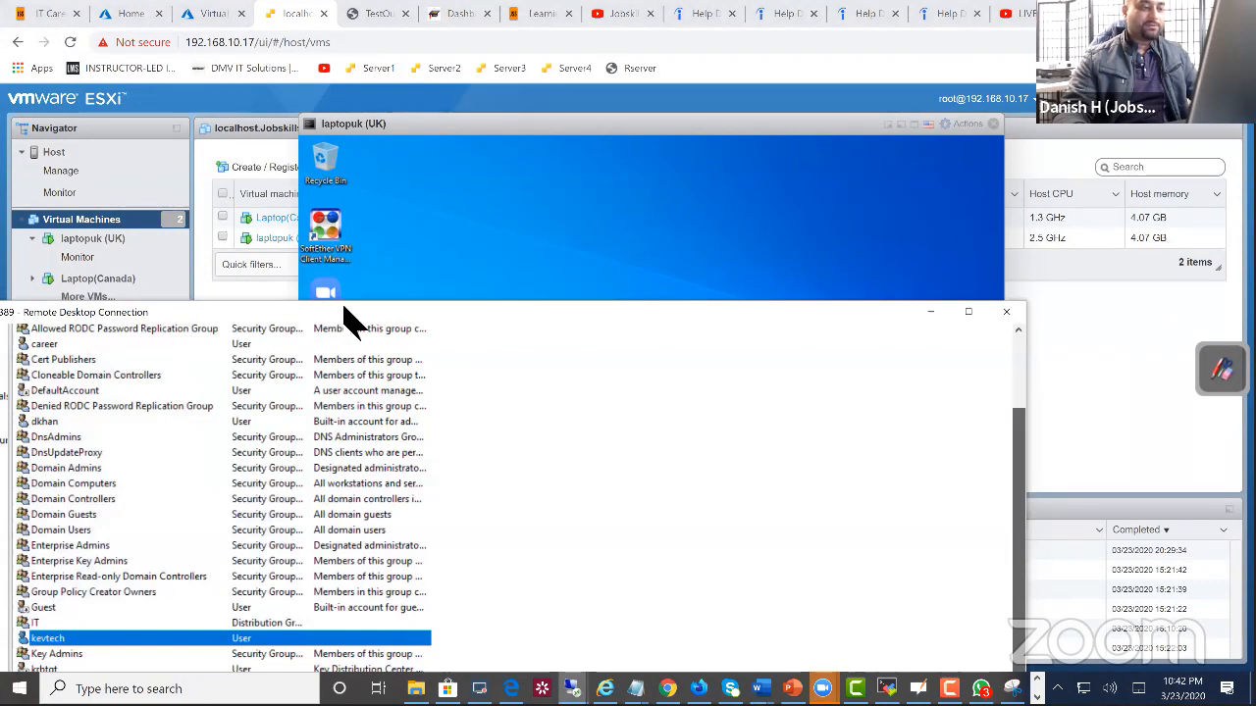
double_click(384, 312)
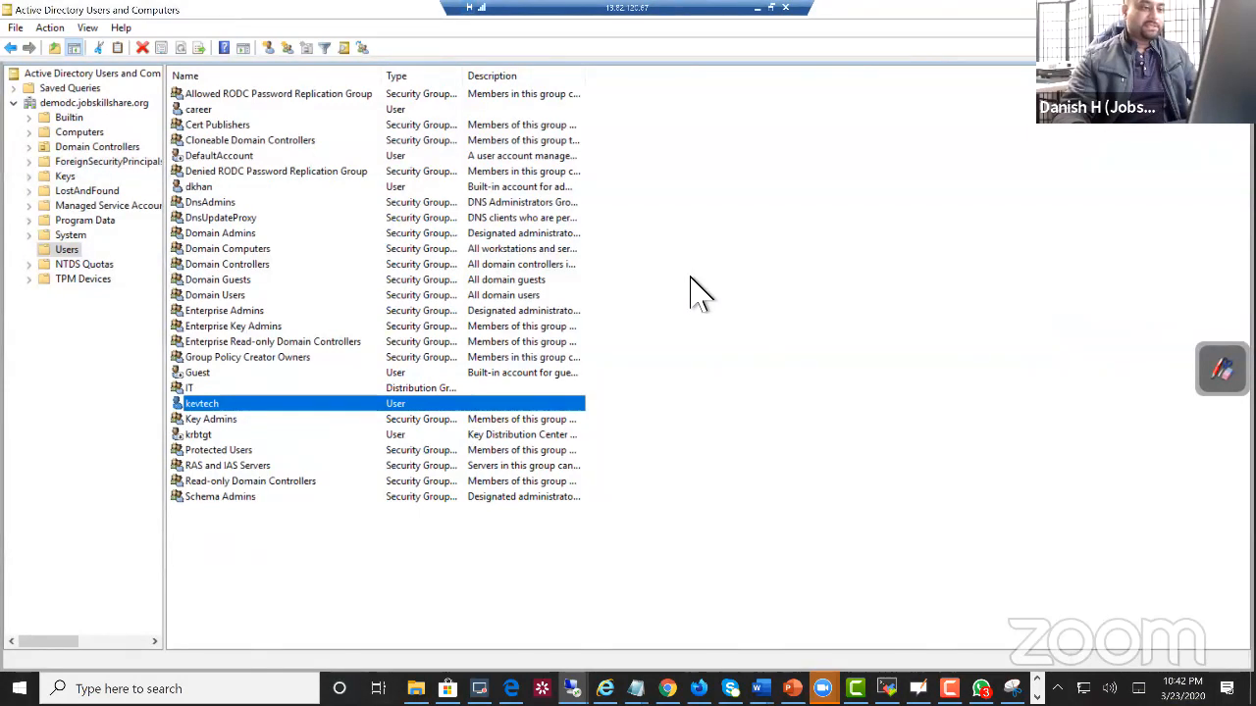
key("super+Down")
left_click(67, 134)
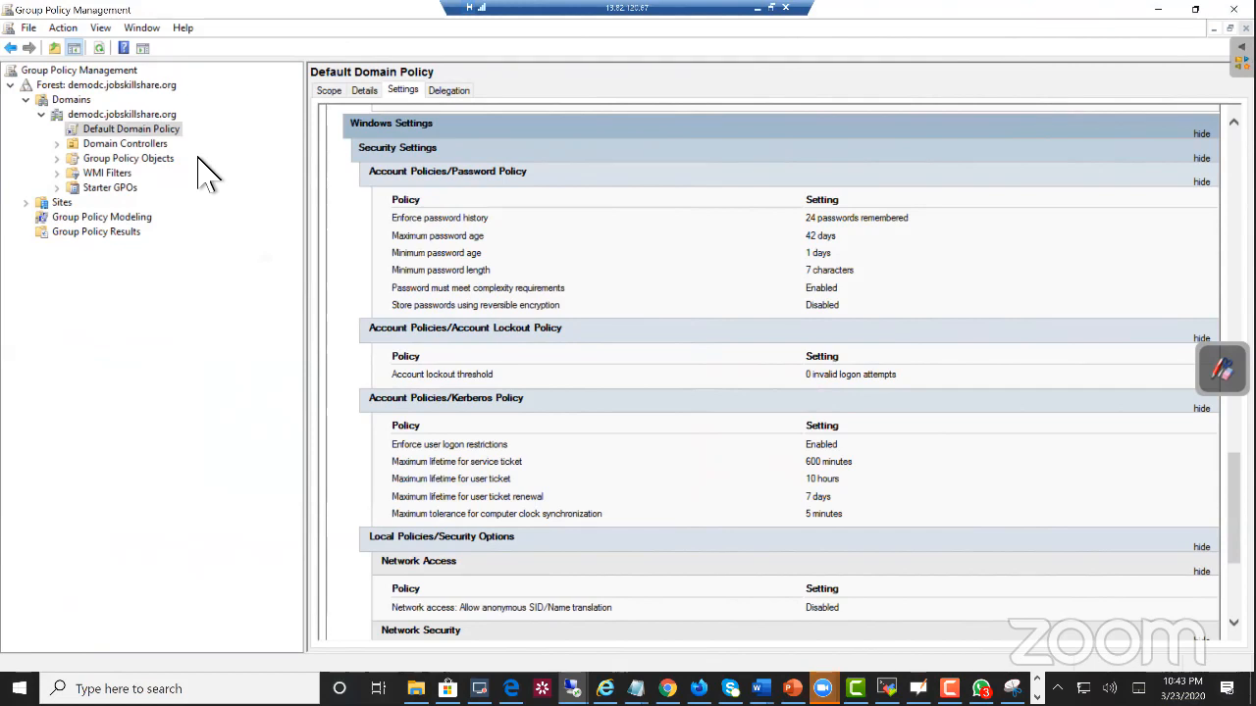
left_click_drag(165, 11, 193, 59)
left_click_drag(262, 110, 260, 152)
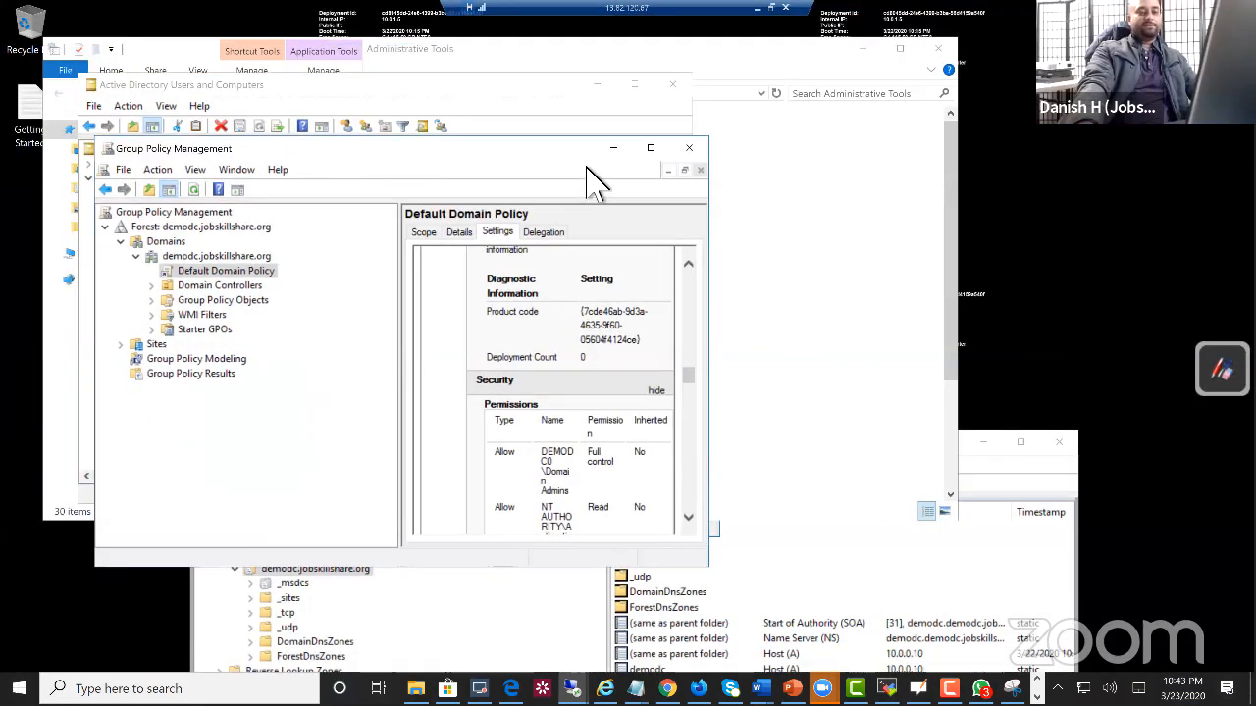
left_click(648, 148)
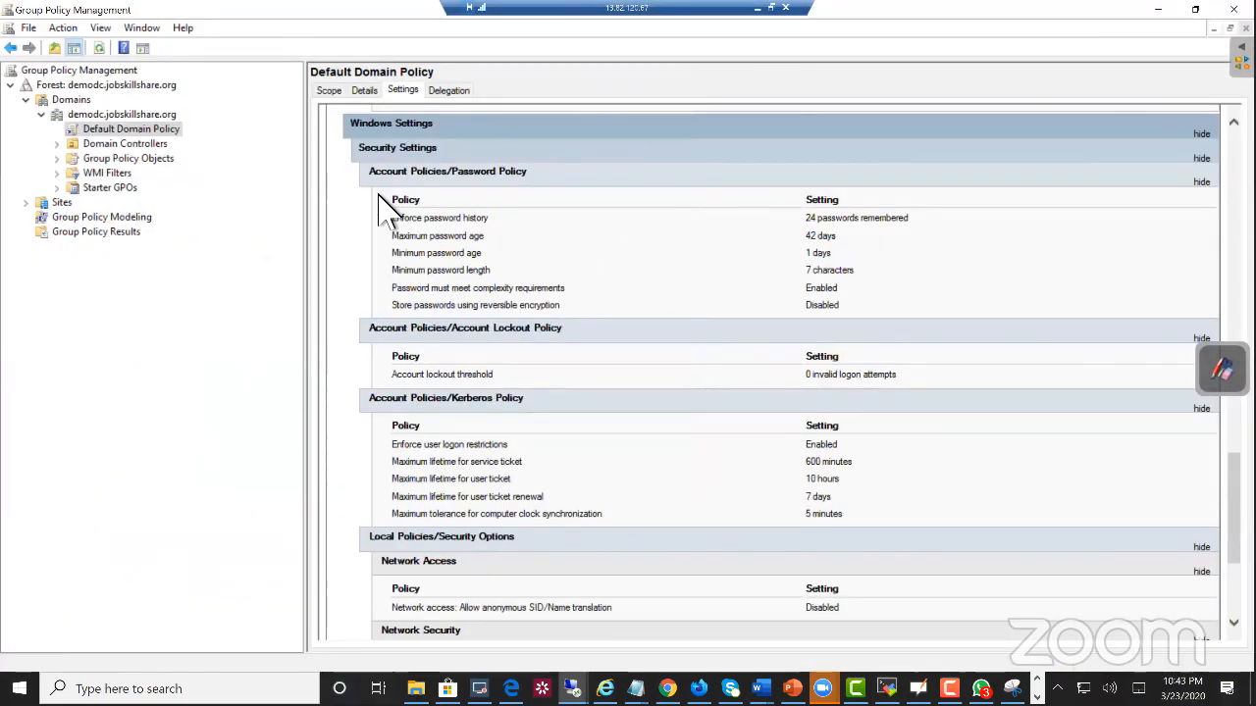
Step: Edit the Default Domain Policy and select the Zoom package in the software installation settings under Computer Configuration
right_click(172, 129)
left_click(189, 137)
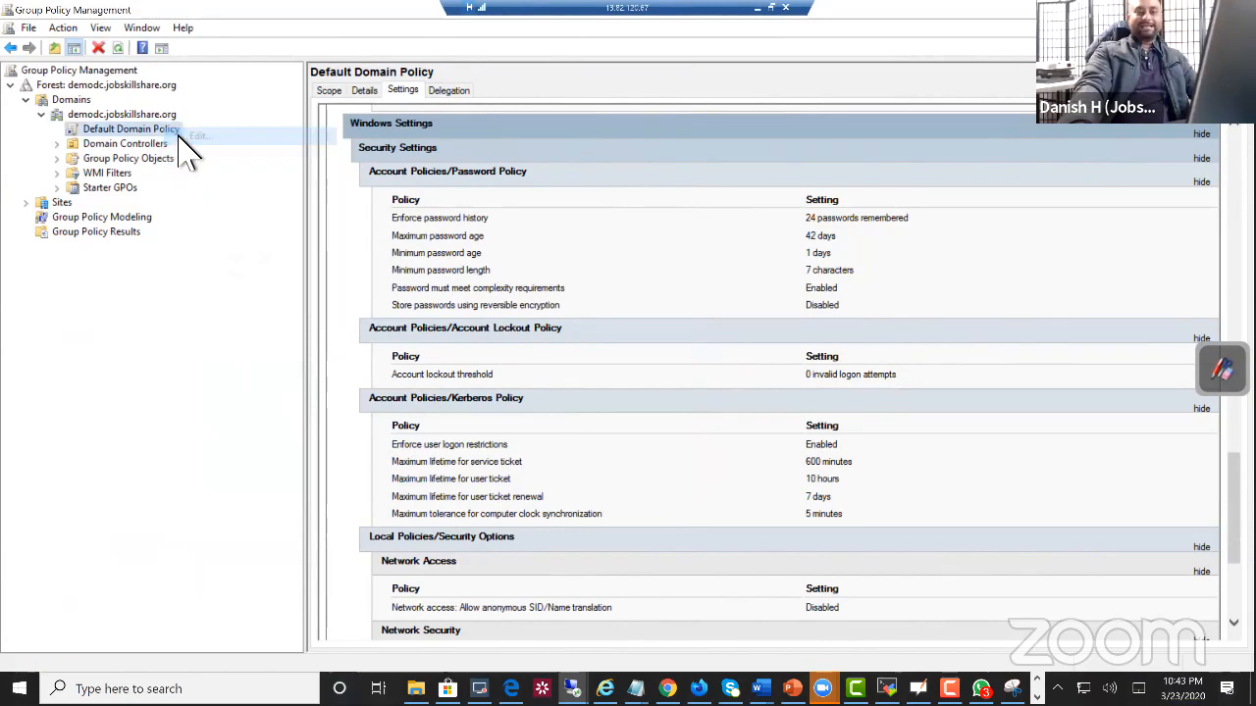
left_click_drag(541, 77, 571, 177)
left_click(129, 271)
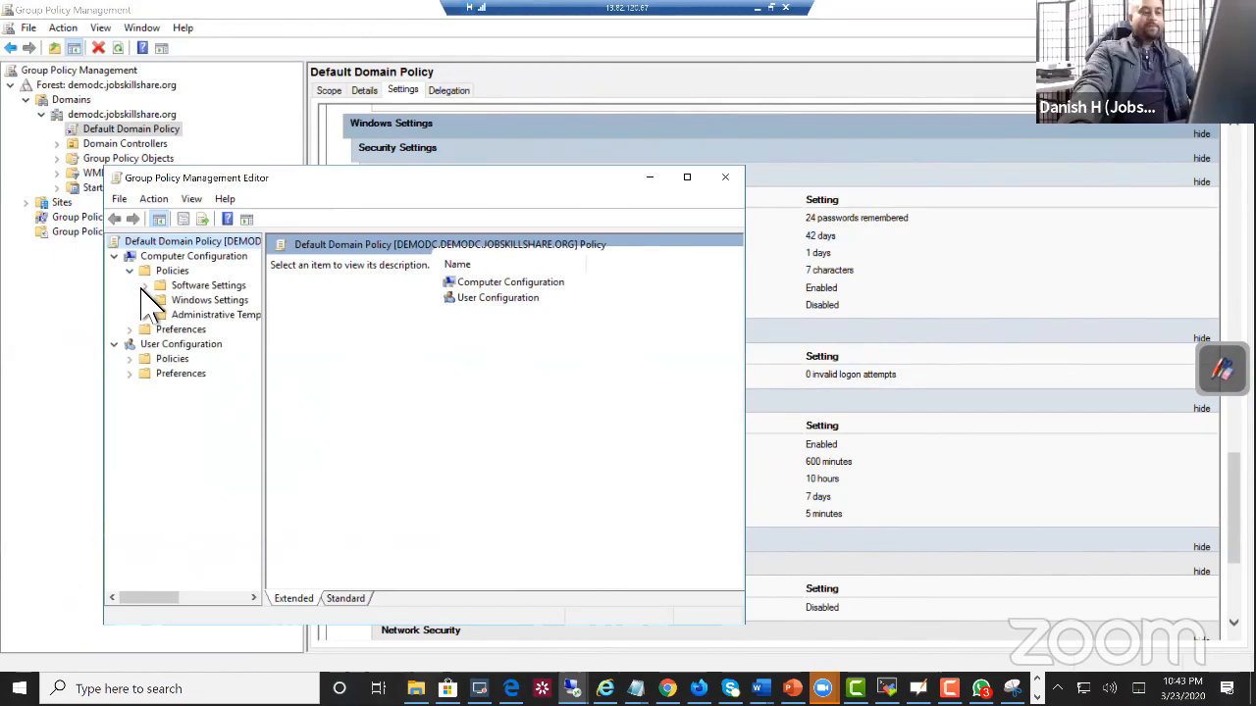
left_click(145, 285)
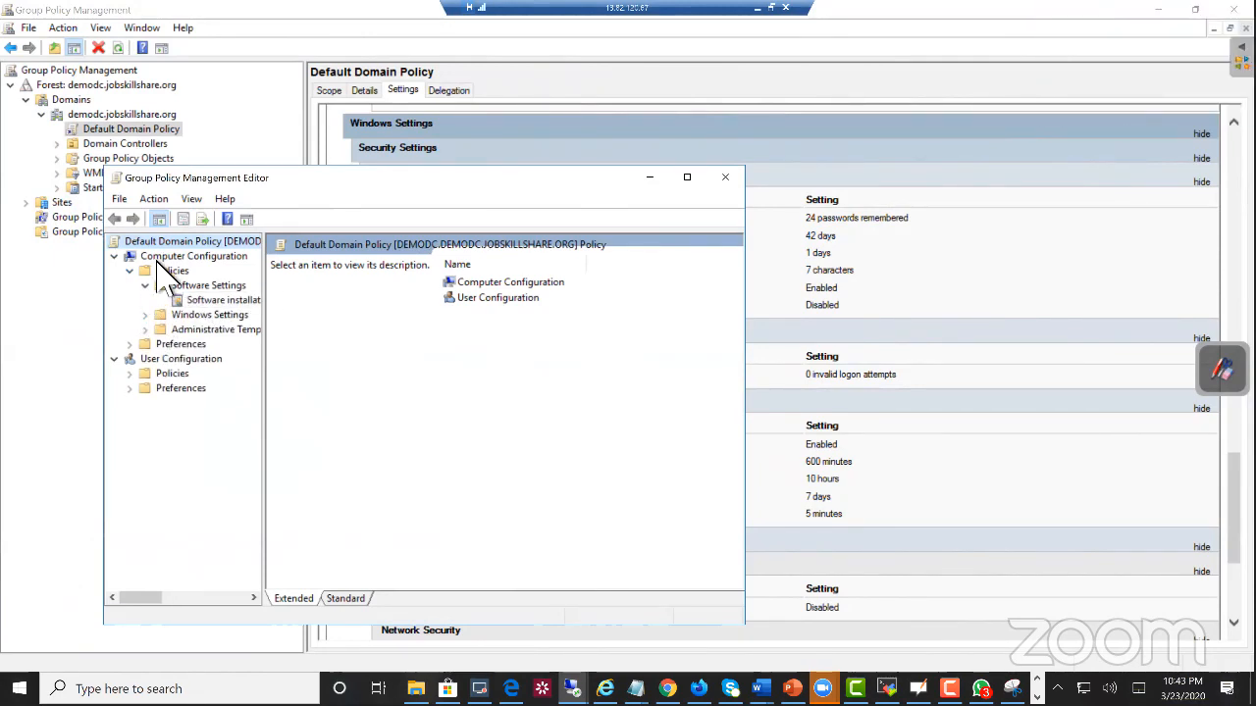
left_click(203, 302)
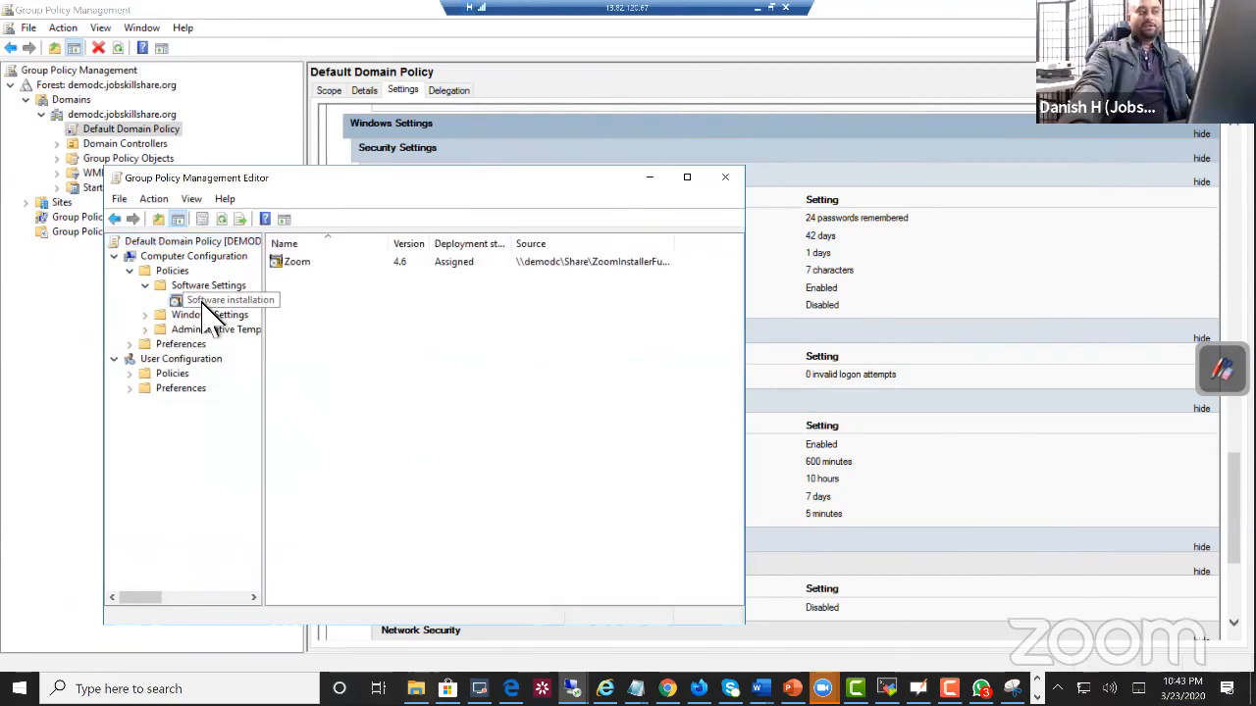
left_click(527, 265)
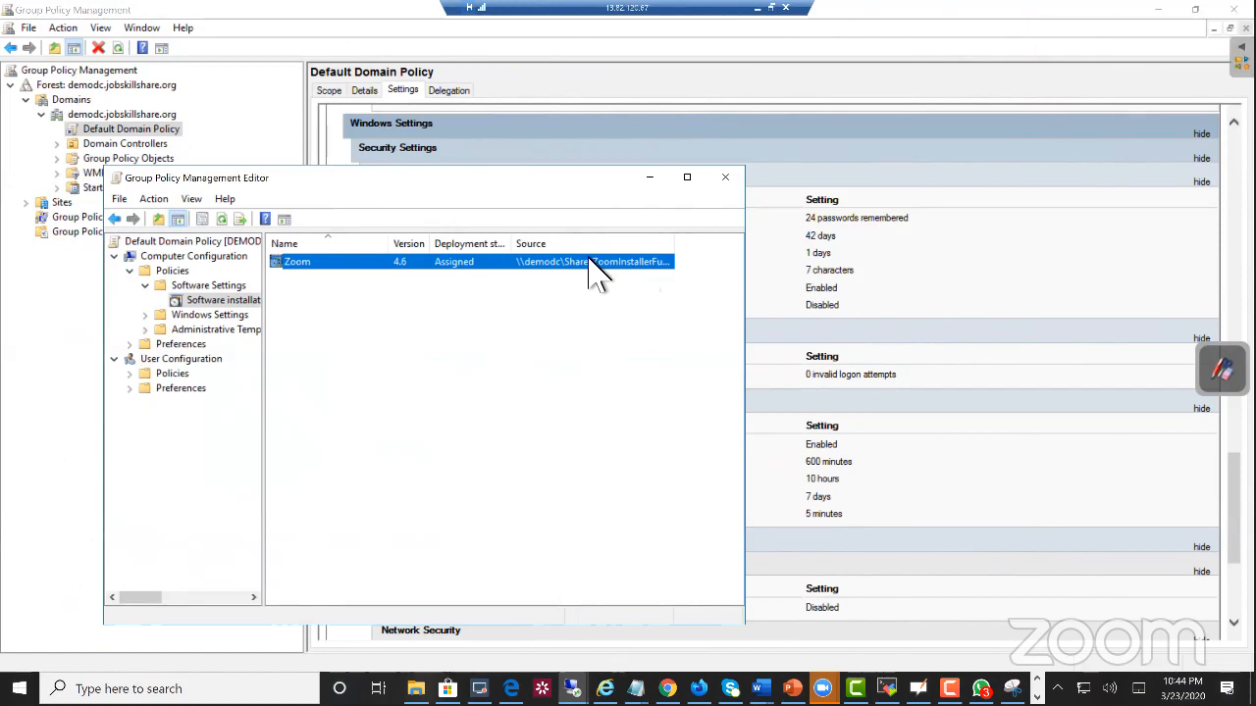
Step: Start adding a new software installation package and show the full network path of the source folder in the file chooser
right_click(382, 332)
mouse_move(379, 343)
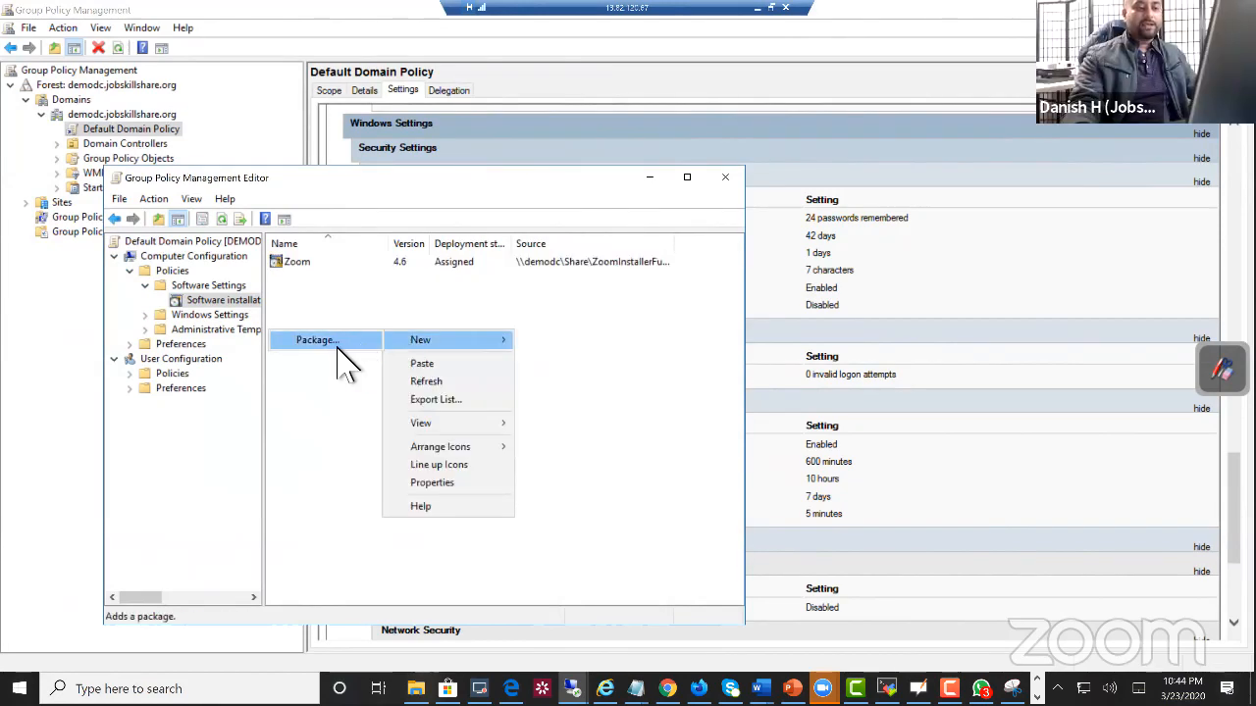
left_click(339, 343)
left_click(399, 234)
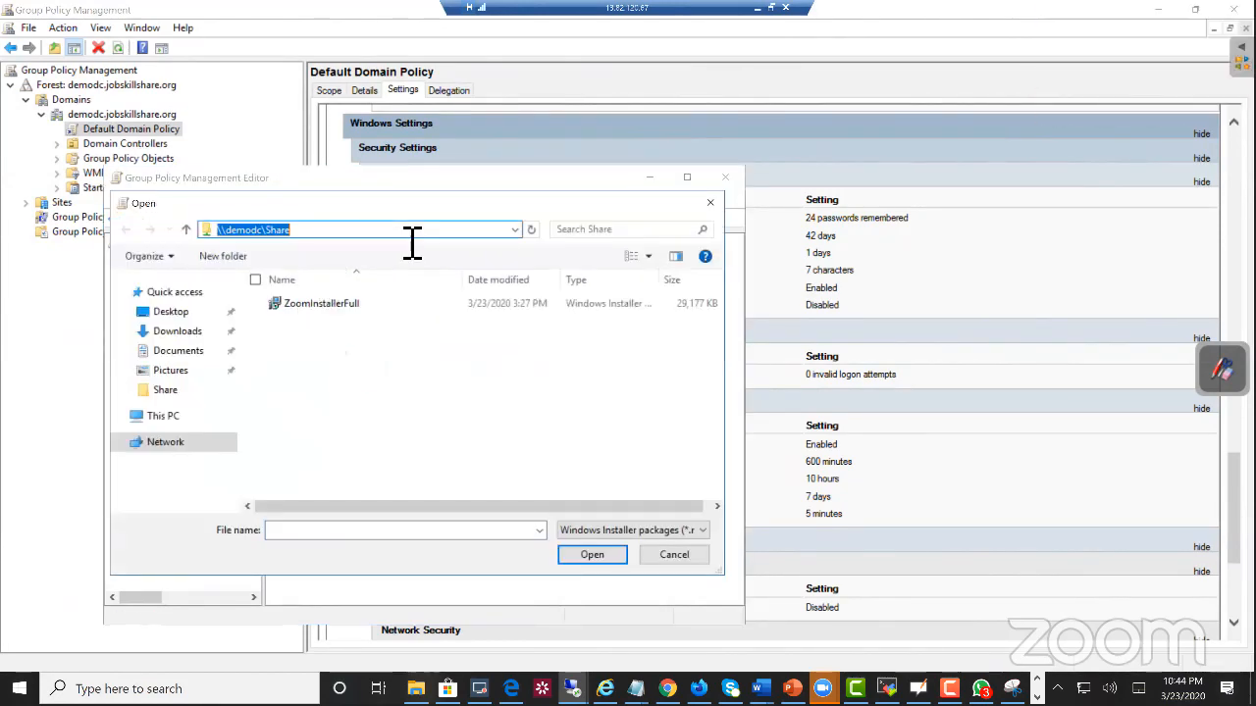
left_click(398, 239)
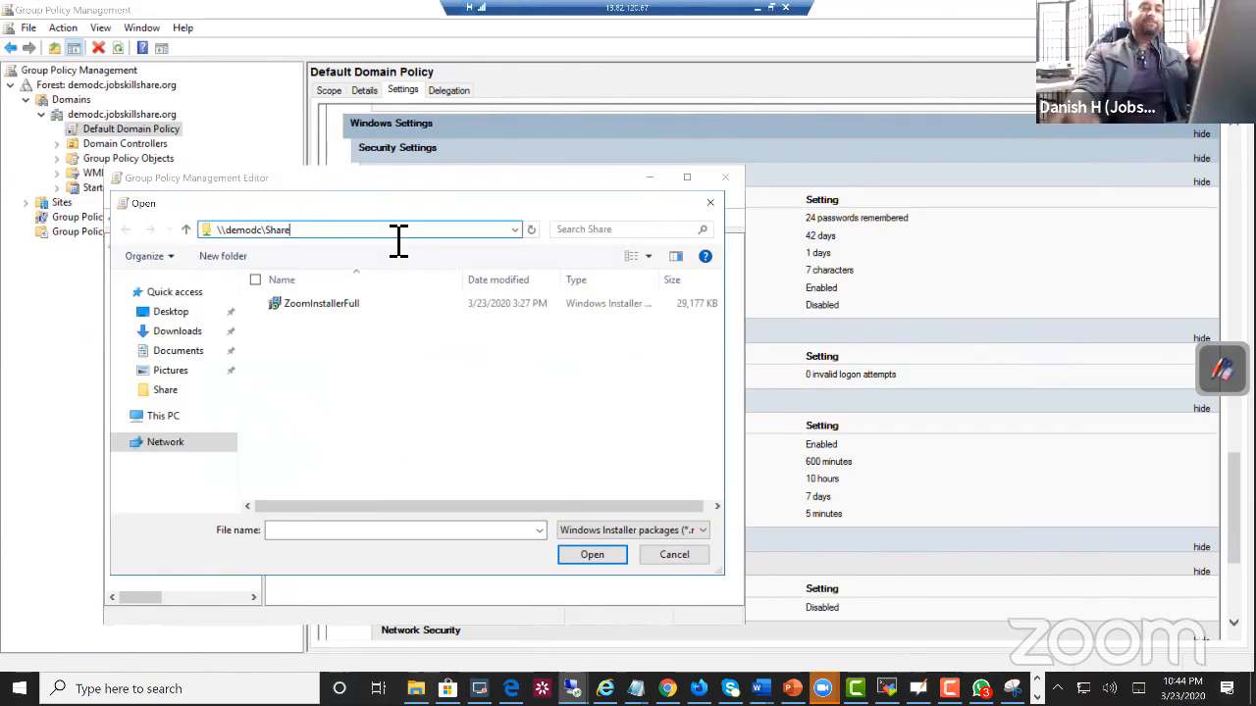
Step: Open the Share folder on drive C to show its local path, and go back to the drive's folder list
left_click(185, 417)
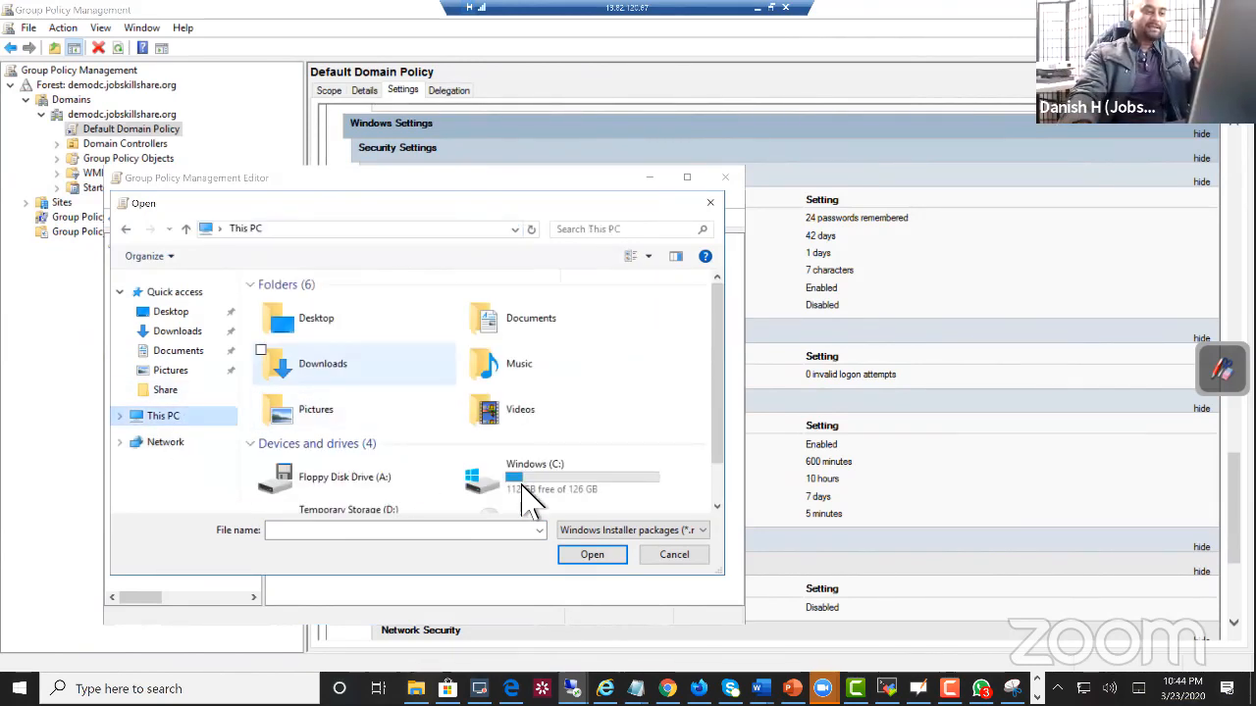
double_click(538, 494)
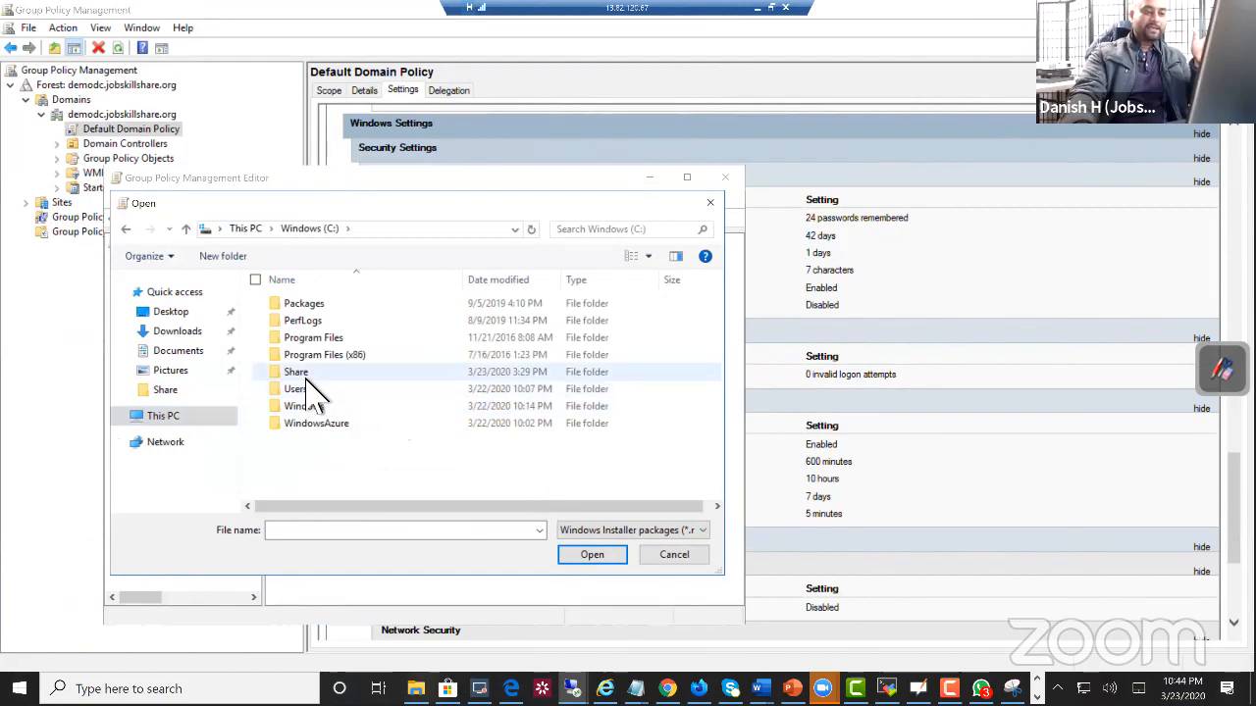
double_click(307, 377)
left_click(417, 232)
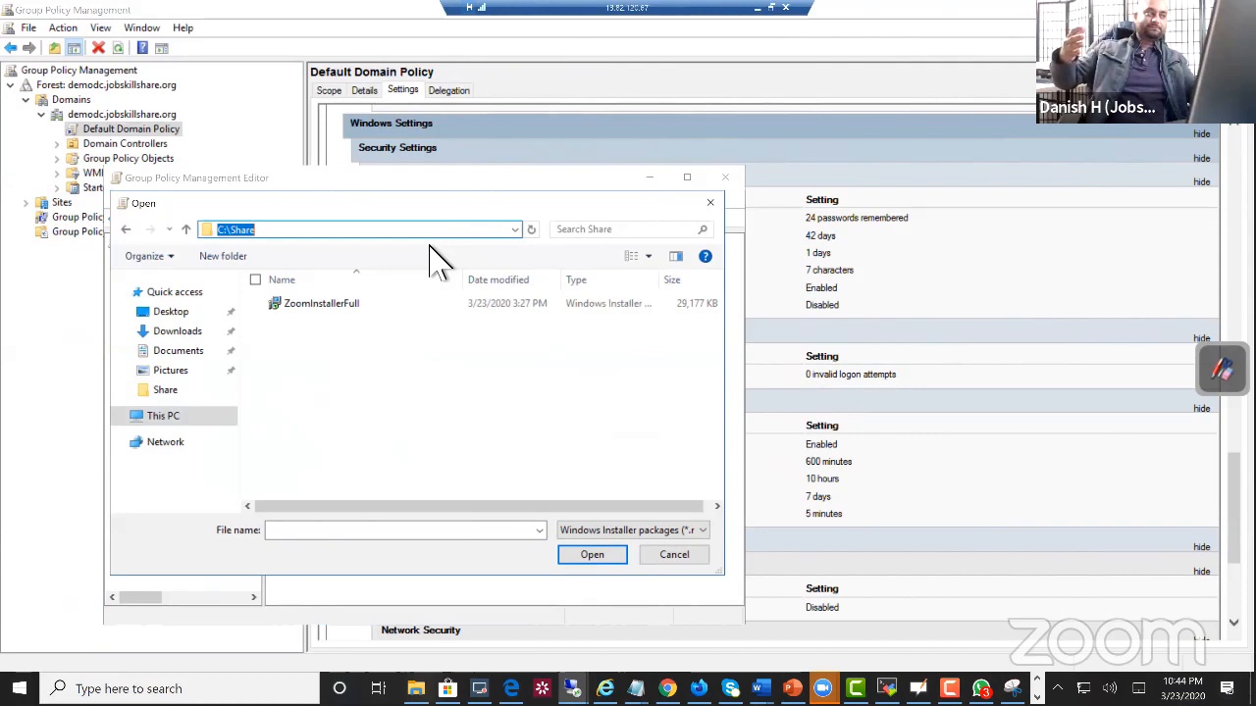
left_click(128, 231)
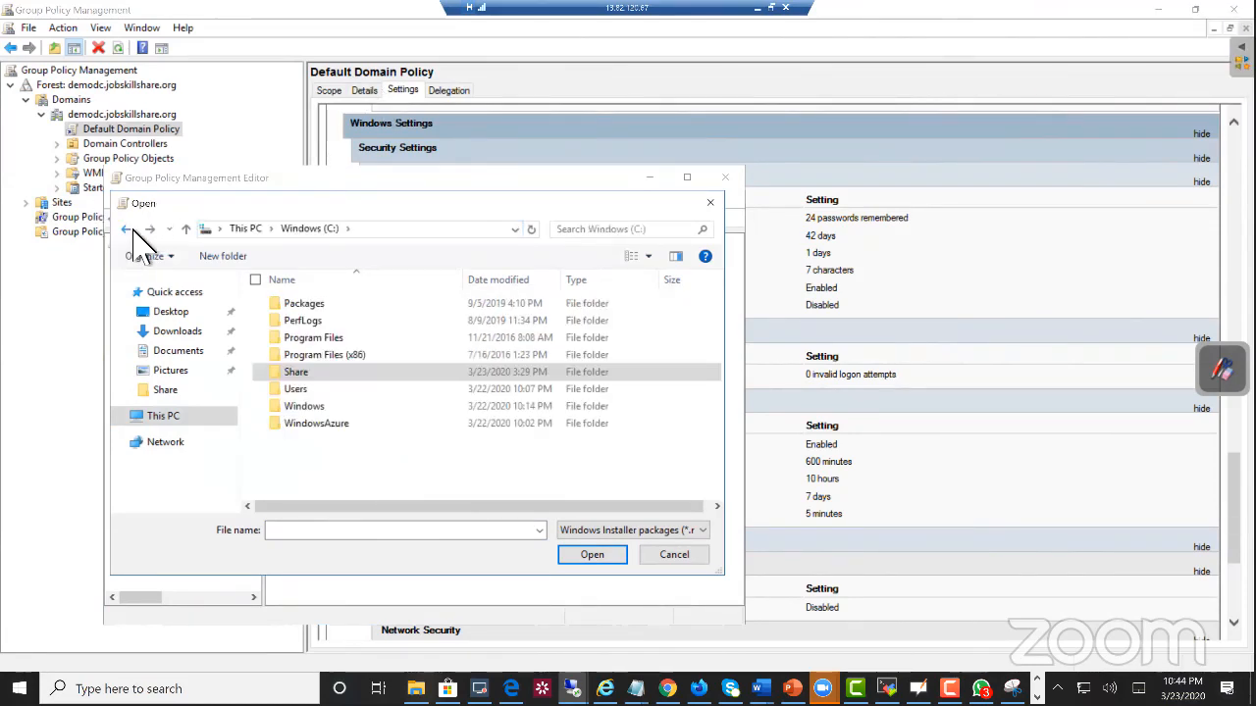
Step: Open the Share folder's sharing properties and select its network path
right_click(297, 376)
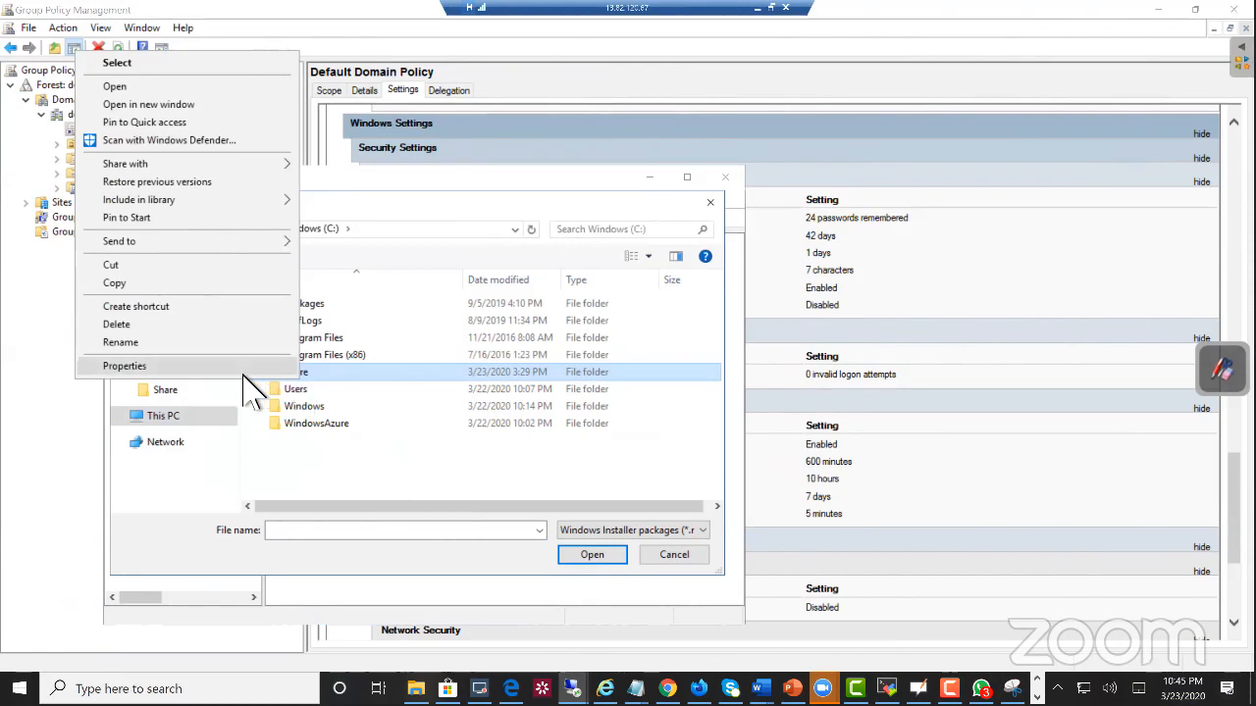
left_click(252, 366)
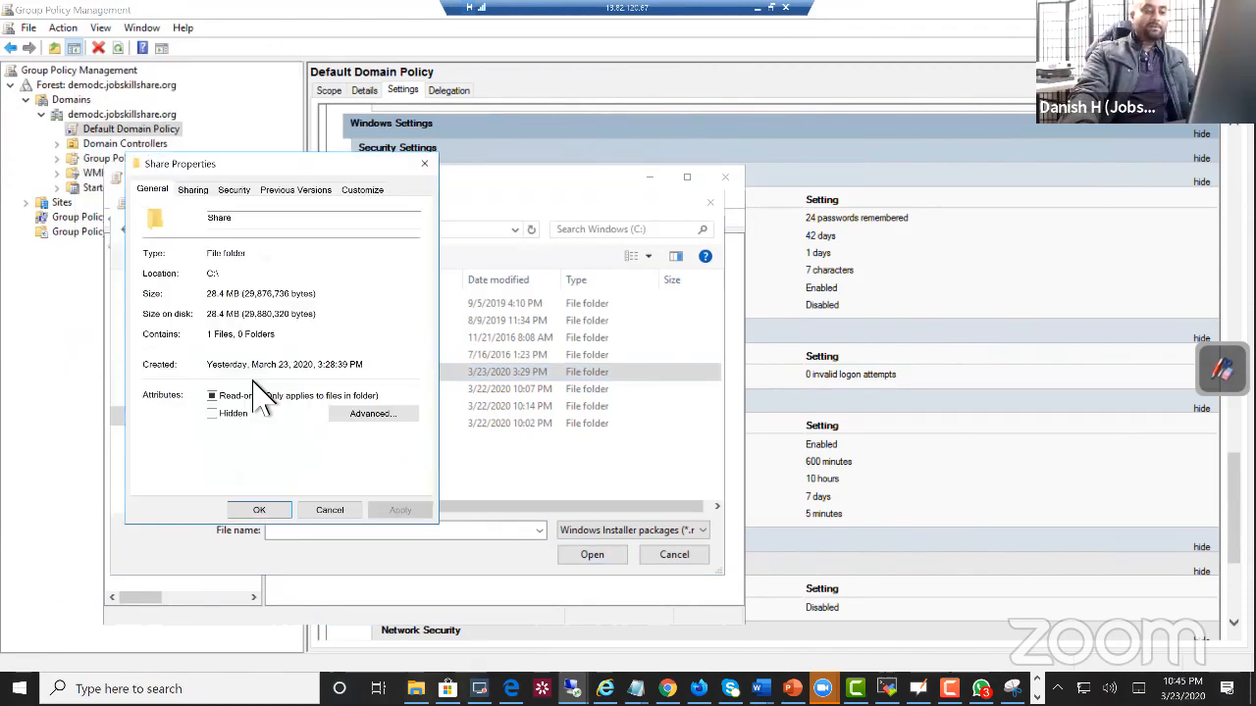
left_click(192, 189)
left_click_drag(235, 275, 152, 276)
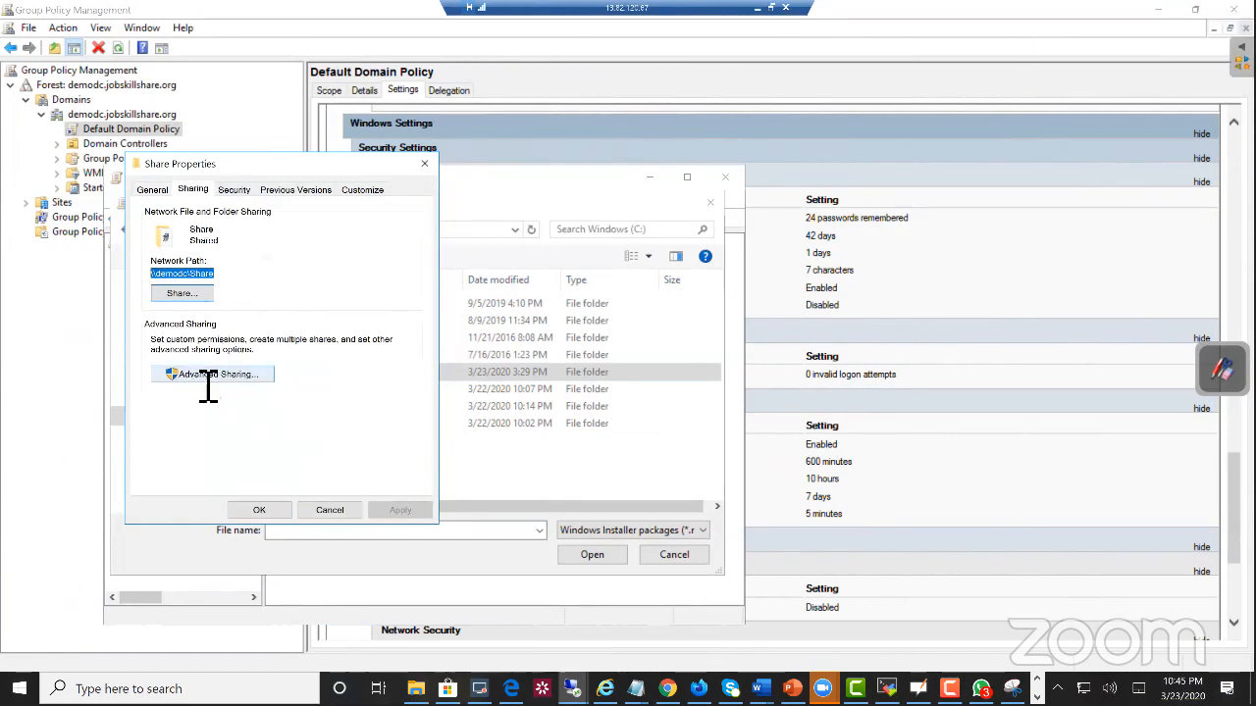
Step: Review the Share folder's share permissions for Everyone, and close its properties, the file chooser and the policy editor
left_click(204, 378)
left_click(201, 414)
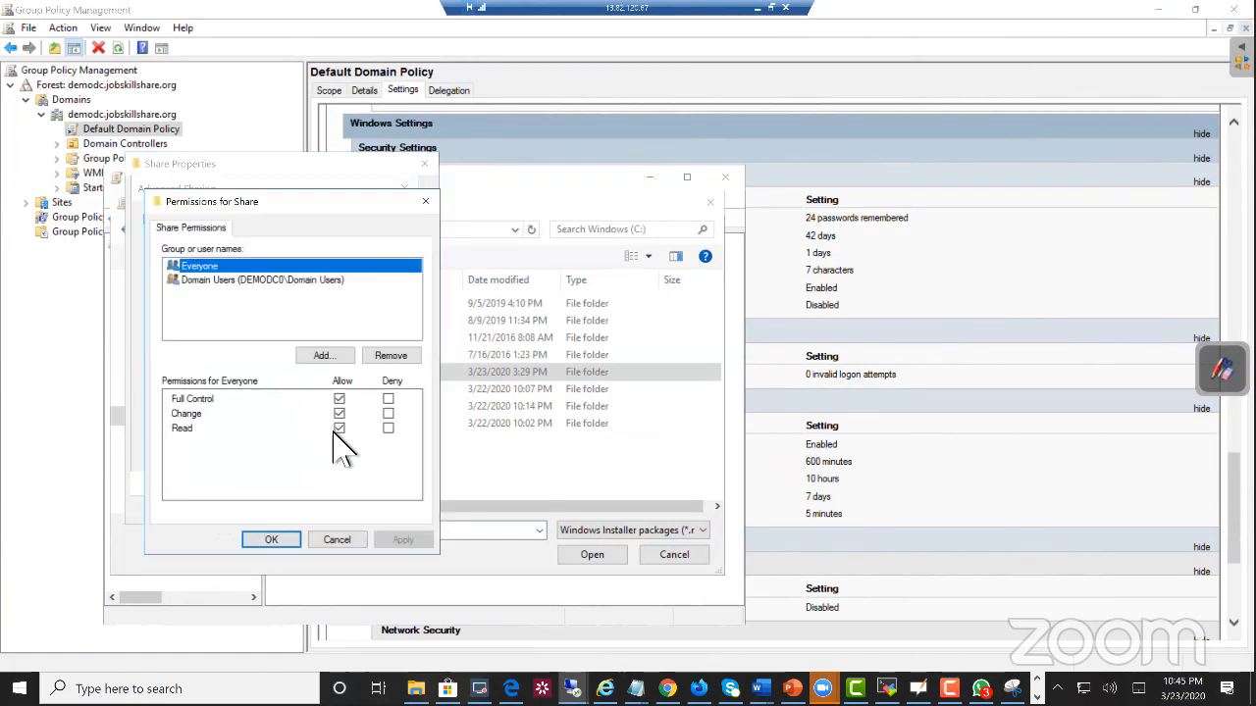
left_click(425, 201)
left_click(404, 187)
left_click(426, 163)
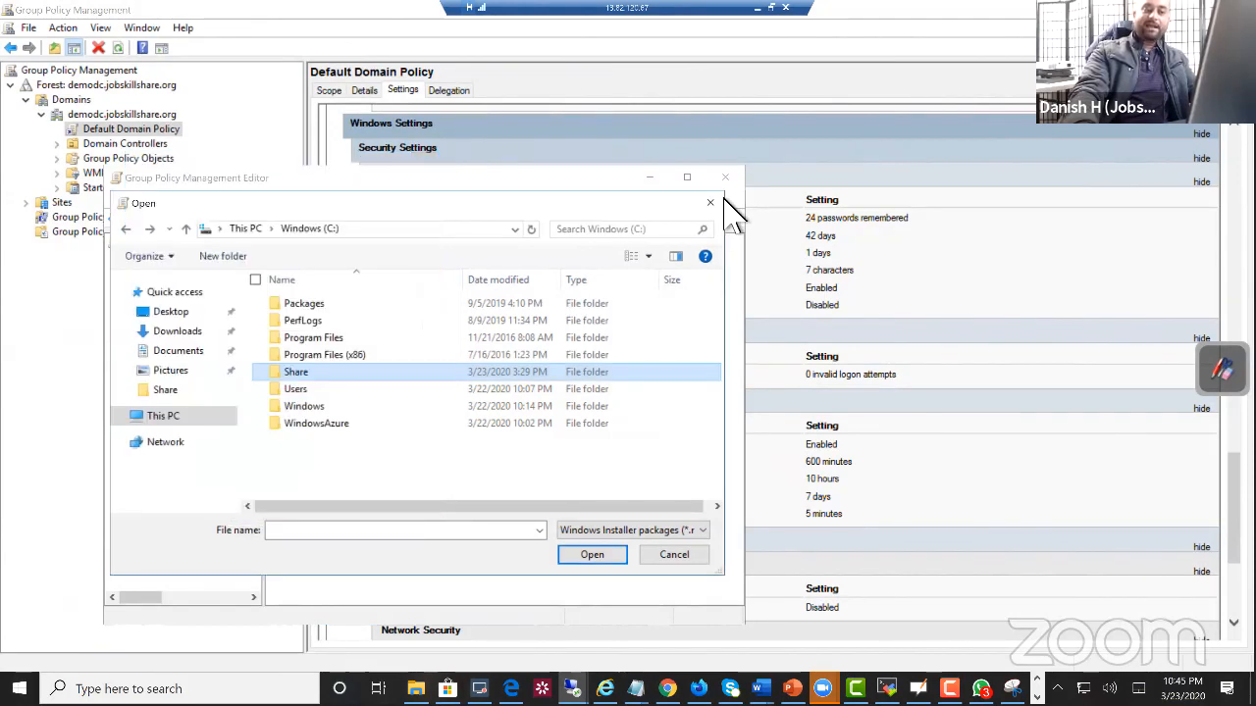
left_click(725, 177)
left_click(723, 176)
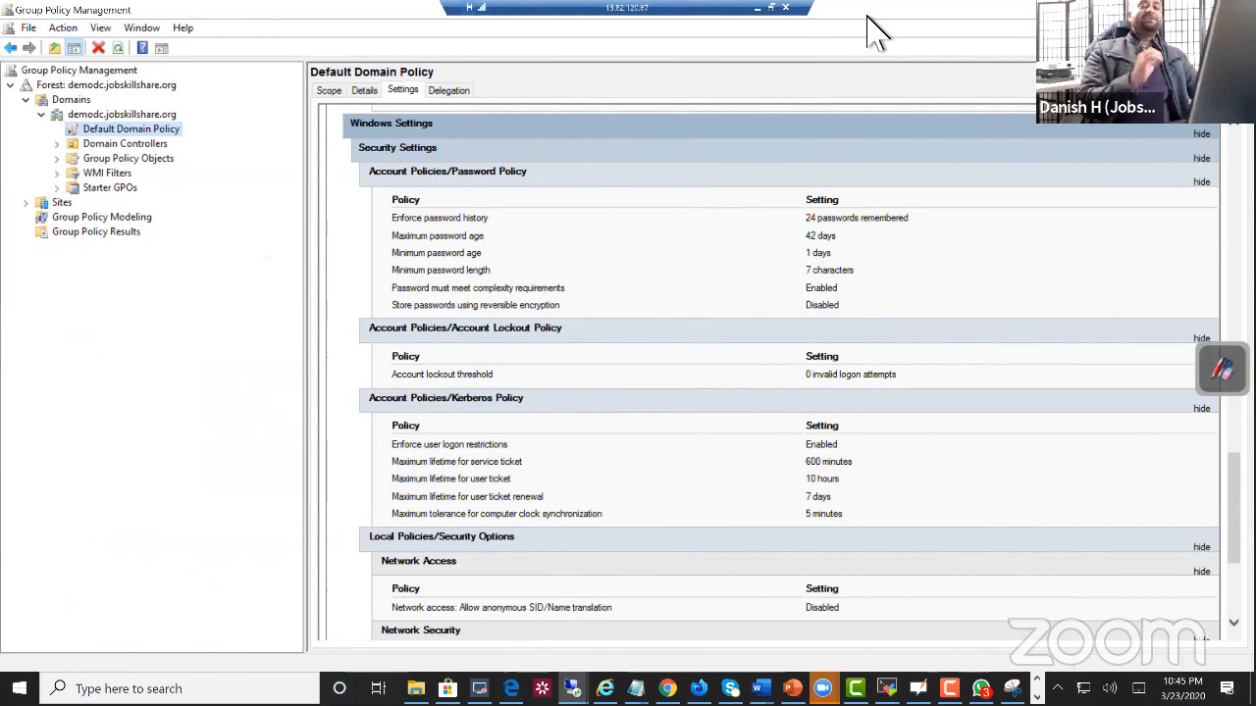
Step: Reopen the Default Domain Policy for editing and expand Windows Settings and Software Settings under the Computer Configuration policies
right_click(154, 130)
left_click(191, 134)
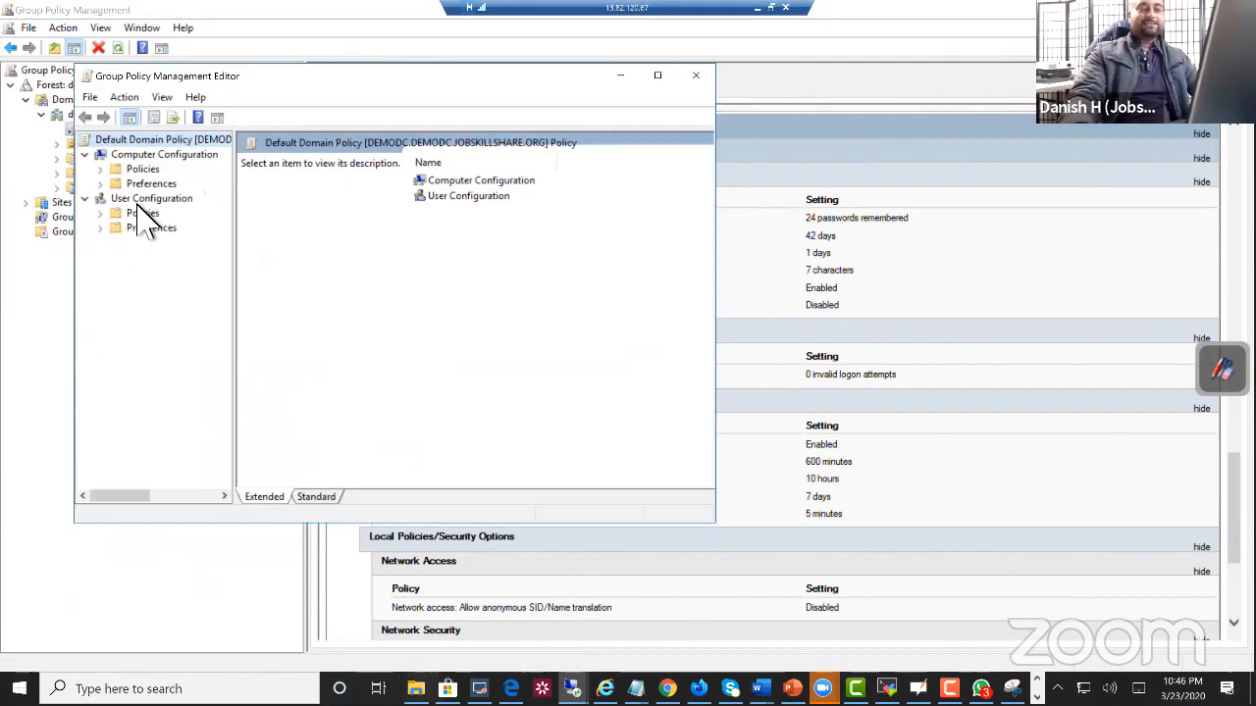
left_click(100, 169)
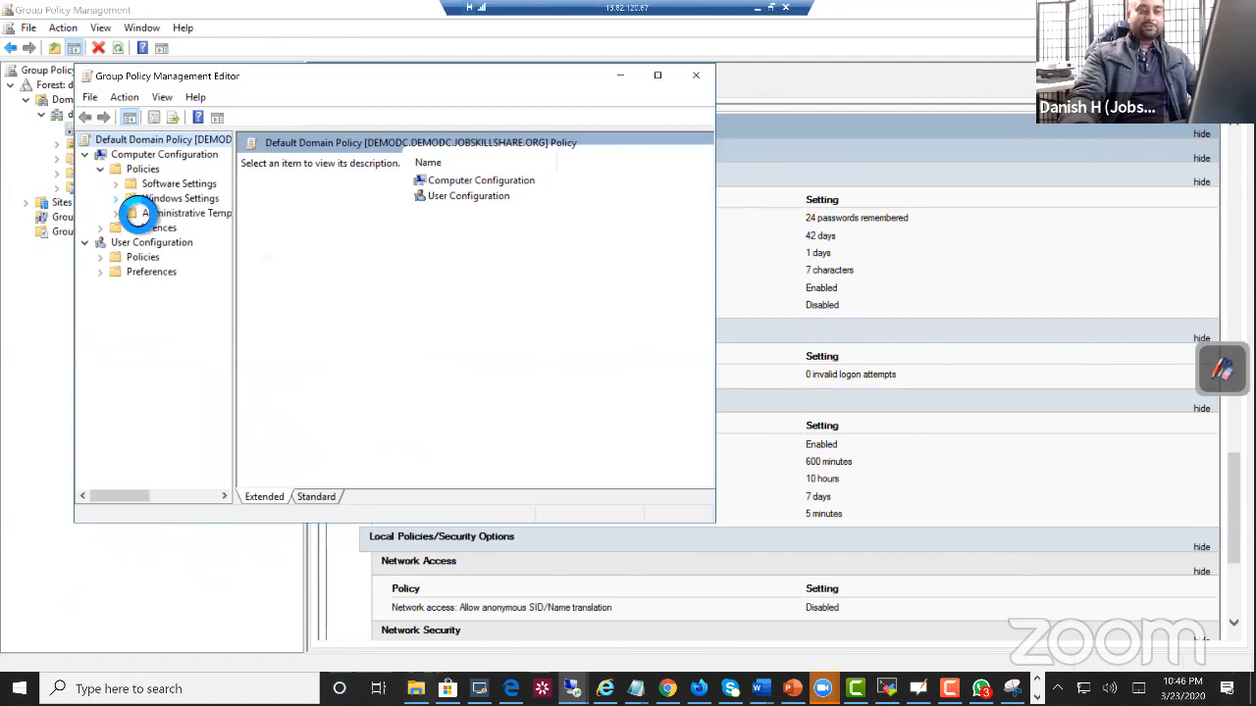
left_click(116, 199)
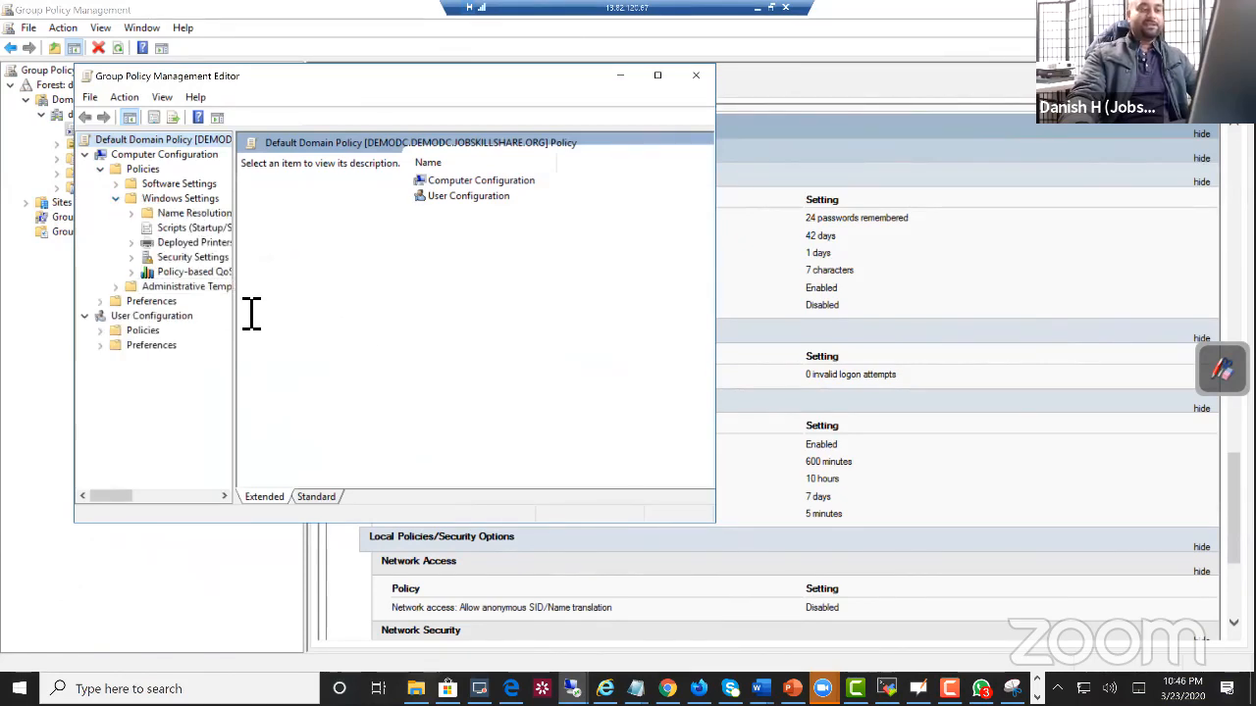
left_click_drag(247, 306, 551, 383)
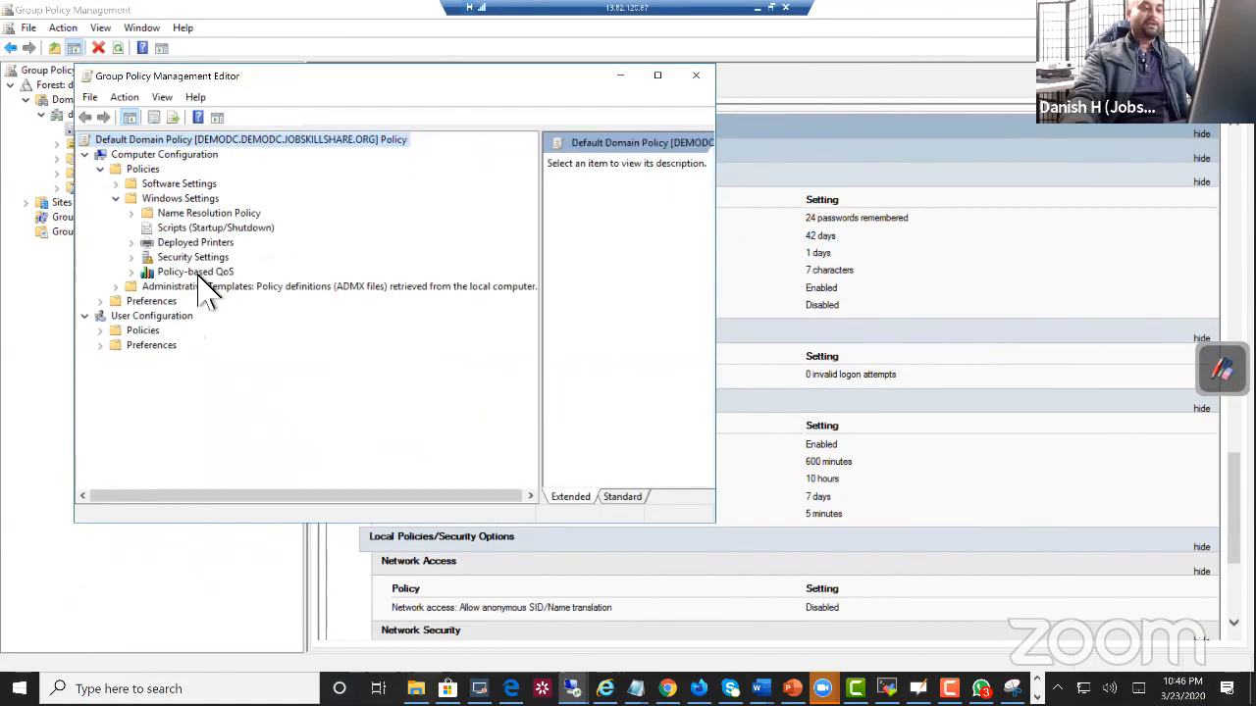
left_click(116, 184)
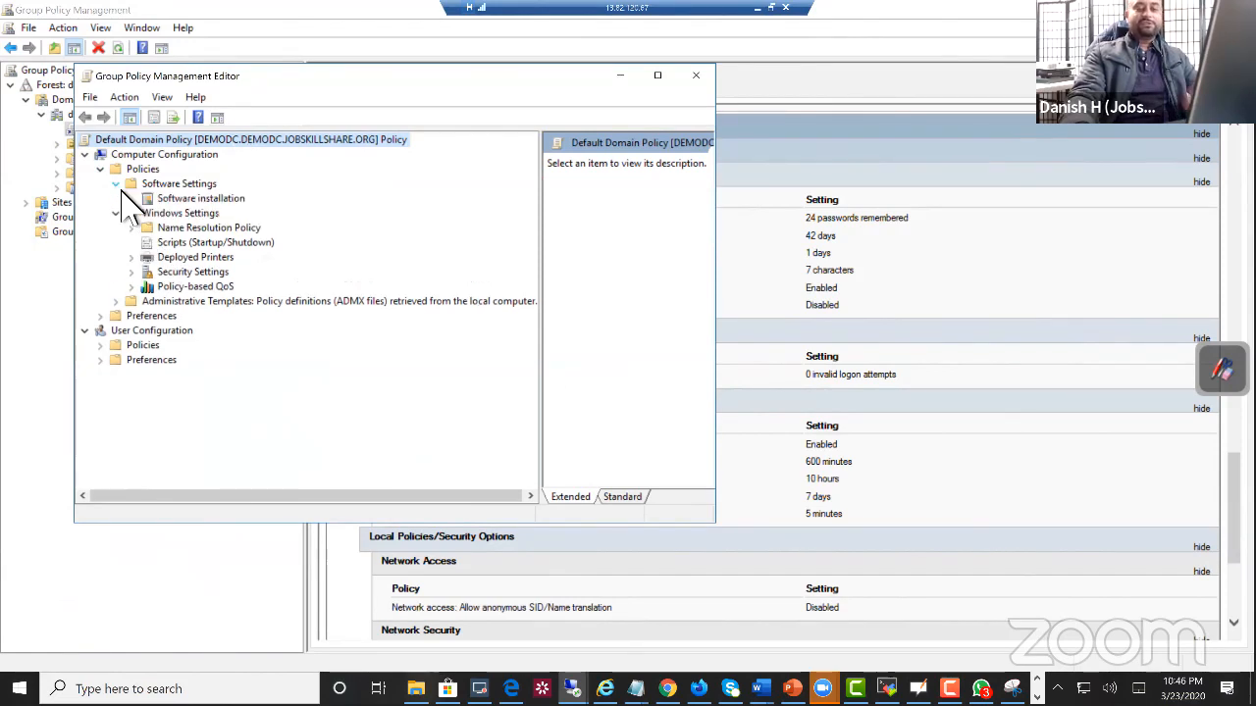
Step: Show the Password Policy settings under Security Settings > Account Policies with their values fully visible
left_click(133, 273)
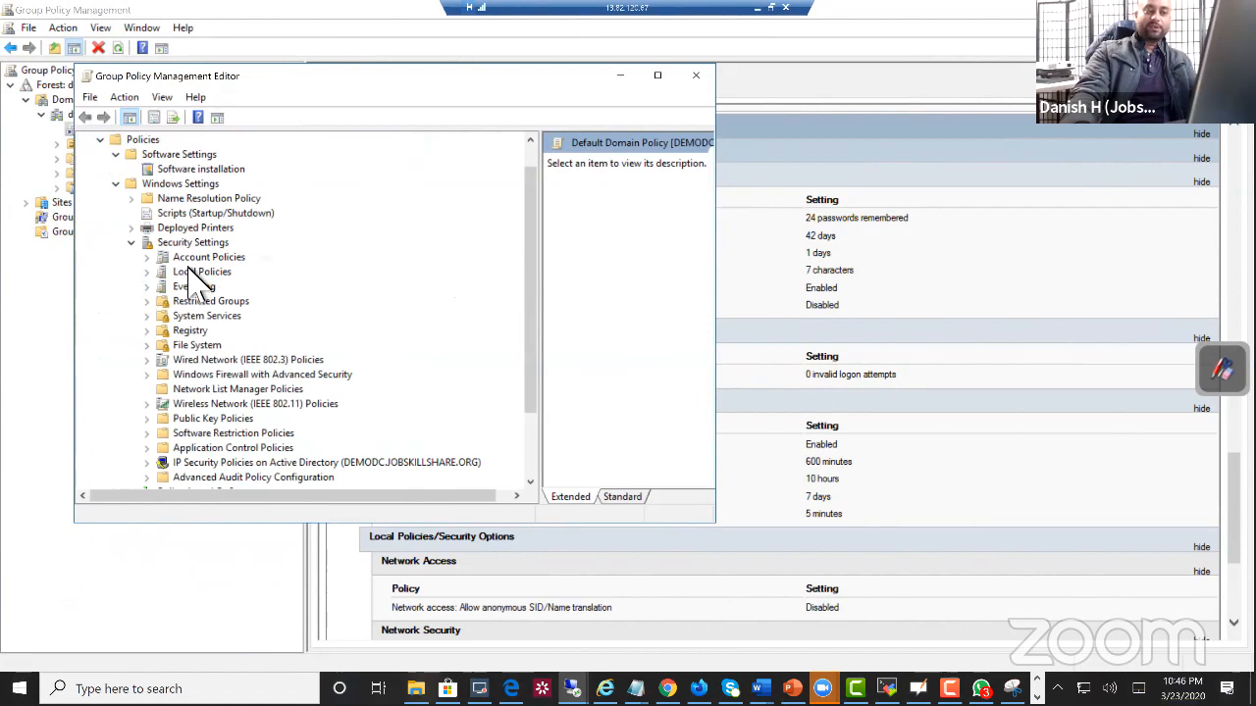
left_click(148, 258)
left_click(211, 273)
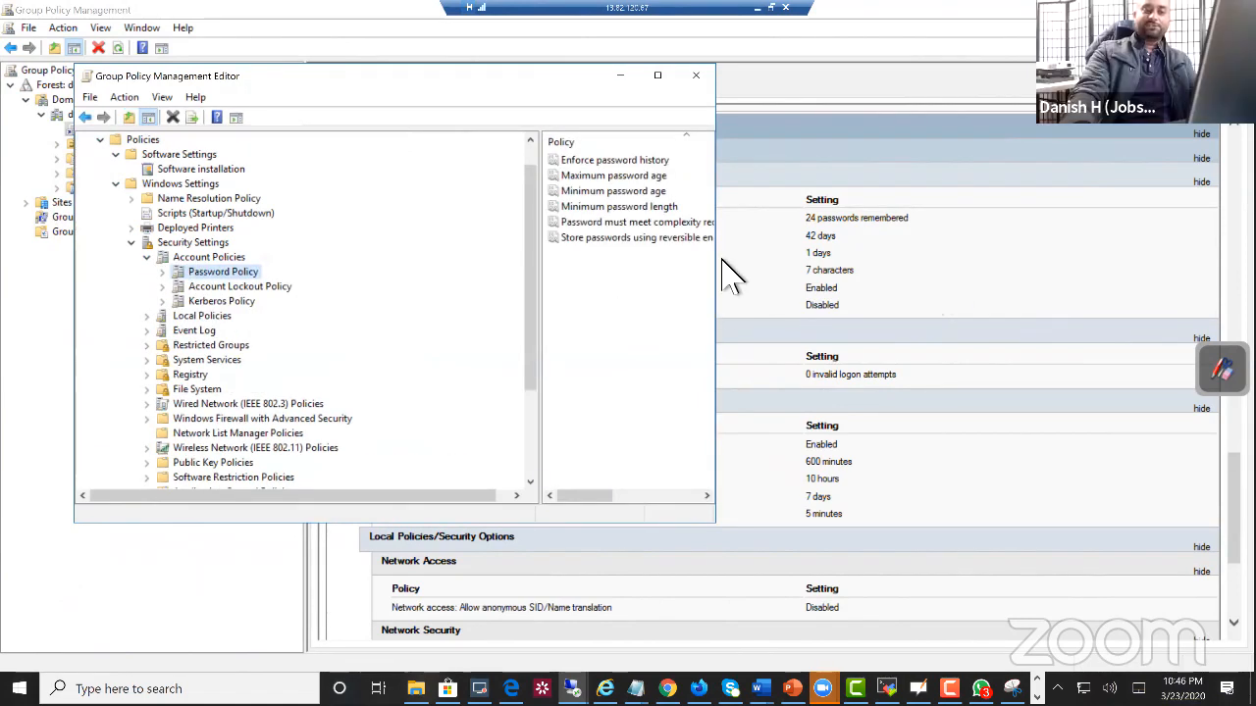
left_click_drag(717, 265, 1022, 278)
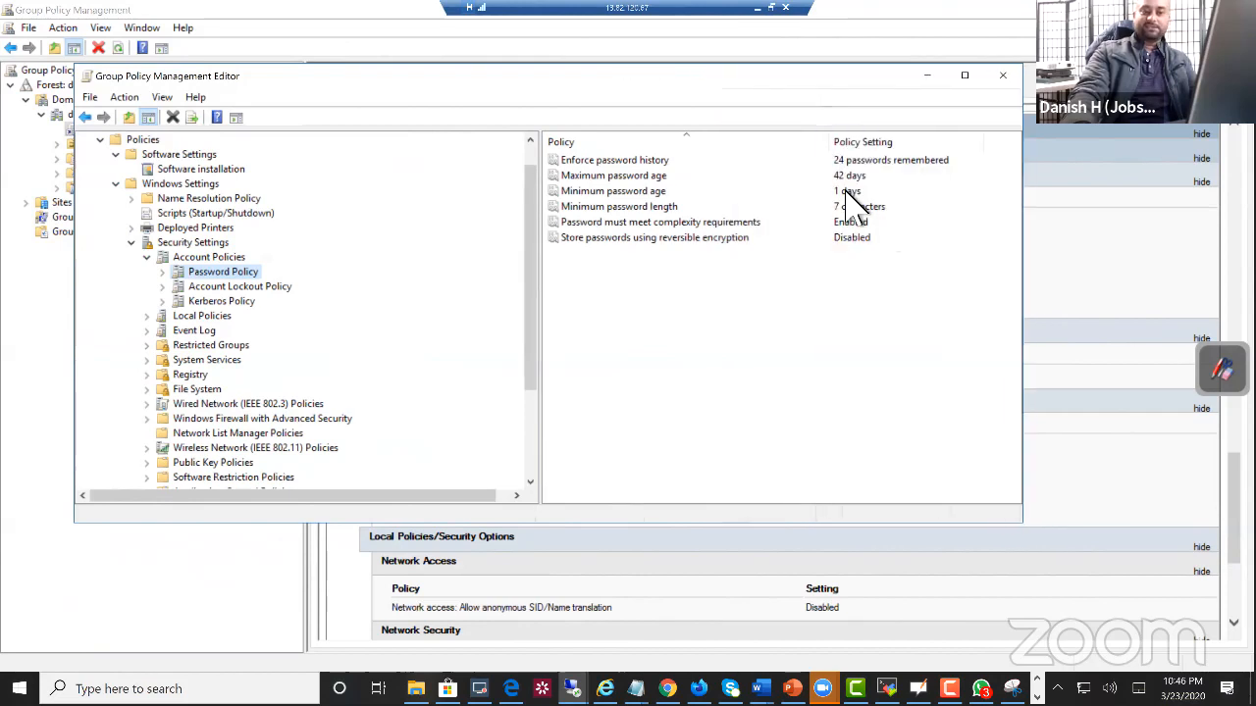
Step: Expand the Control Panel category within the Administrative Templates of Computer Configuration
scroll(201, 407, "up", 1)
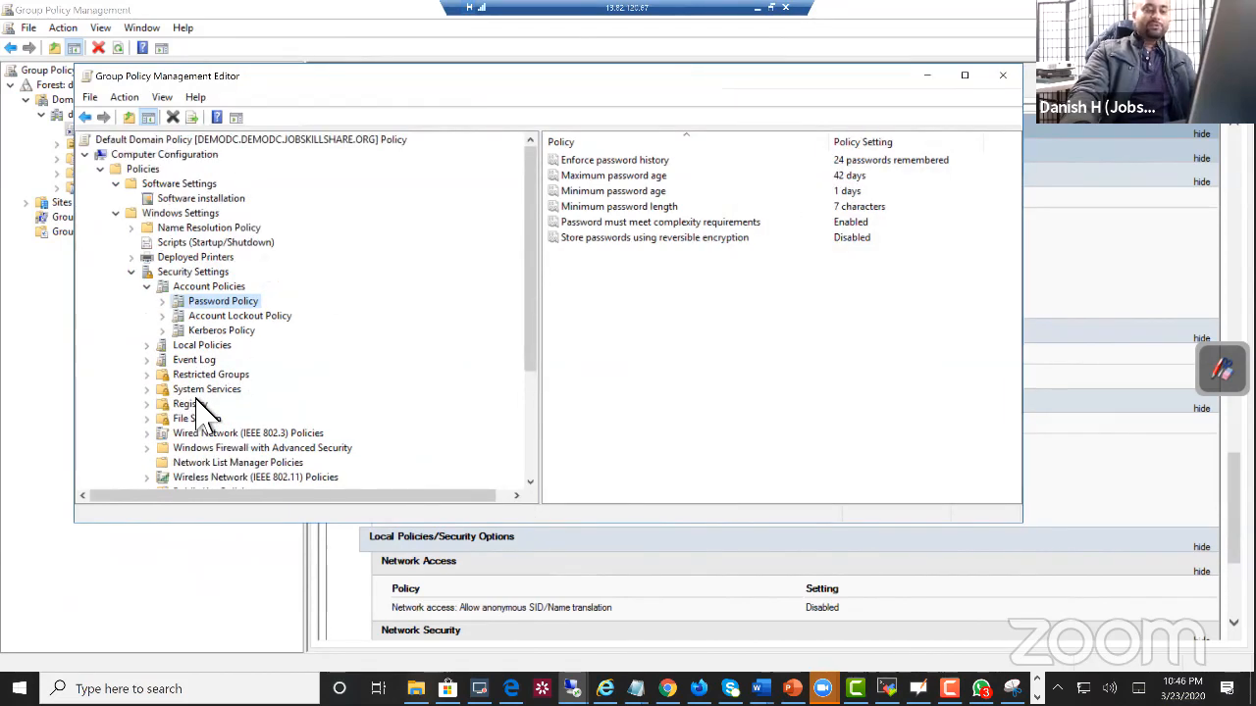
scroll(206, 417, "down", 4)
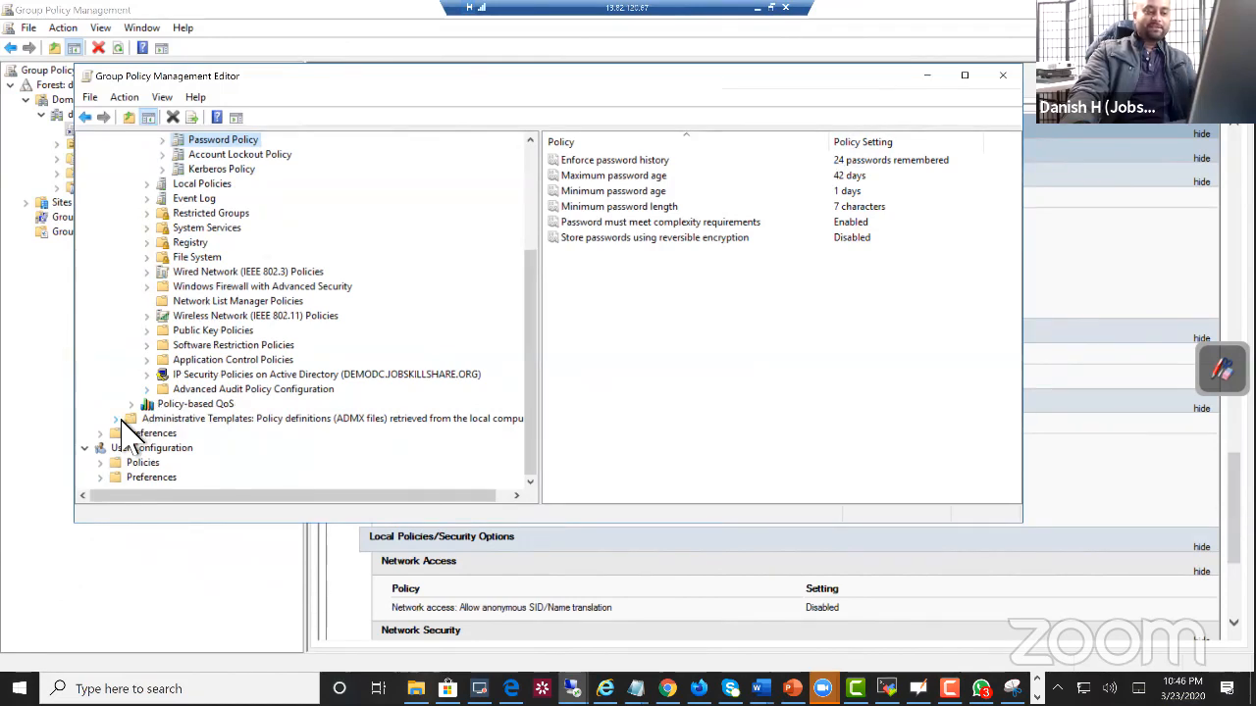
left_click(117, 419)
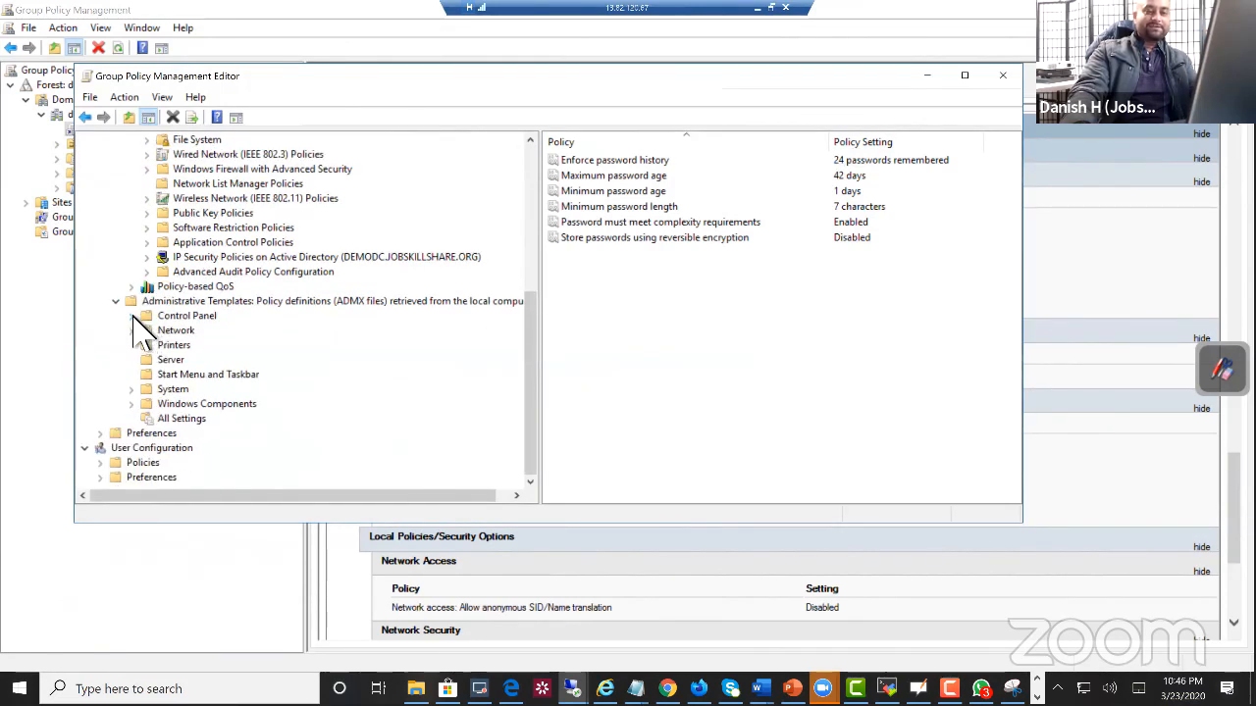
left_click(131, 315)
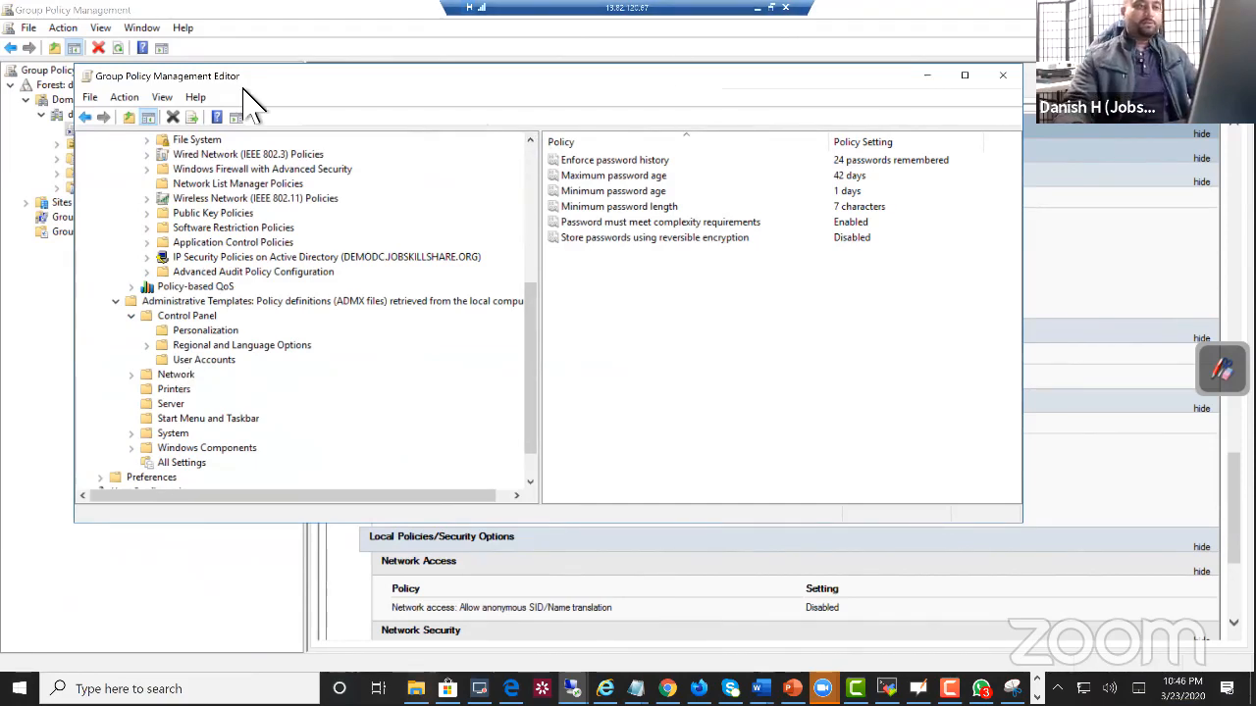
Step: Close the policy editor and switch to Active Directory Users and Computers at full window size
left_click(679, 54)
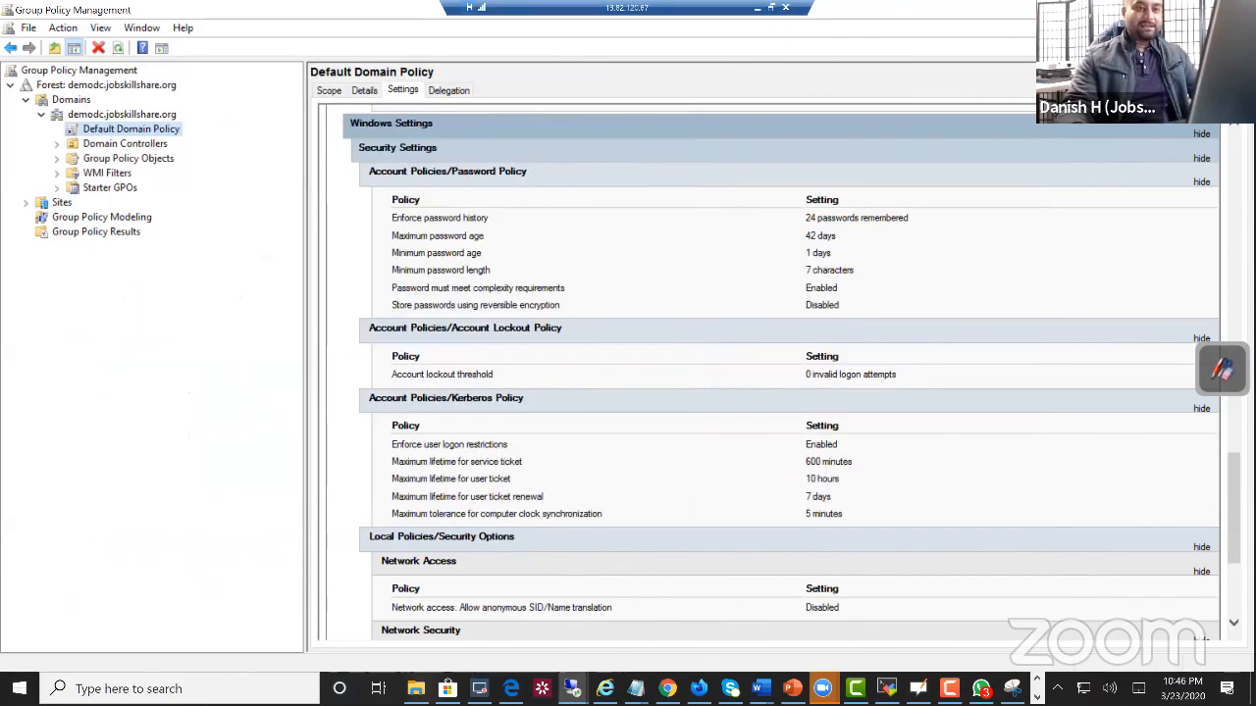
left_click(1160, 10)
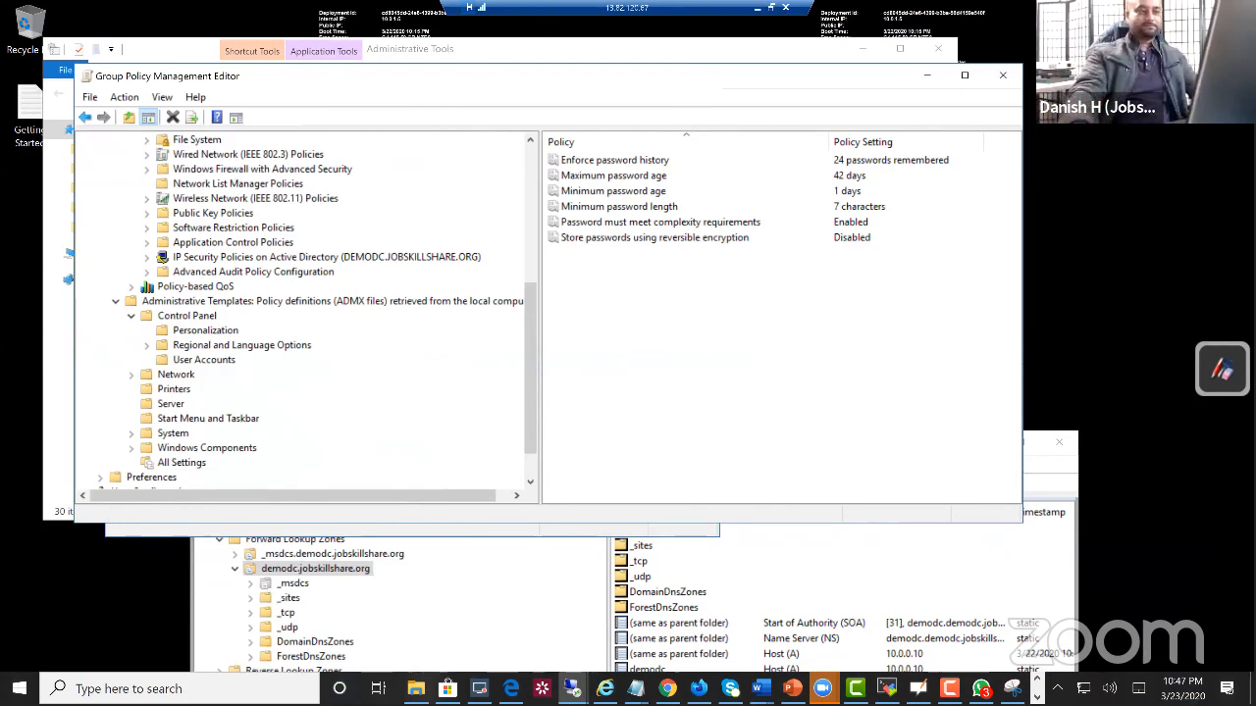
left_click_drag(350, 81, 246, 192)
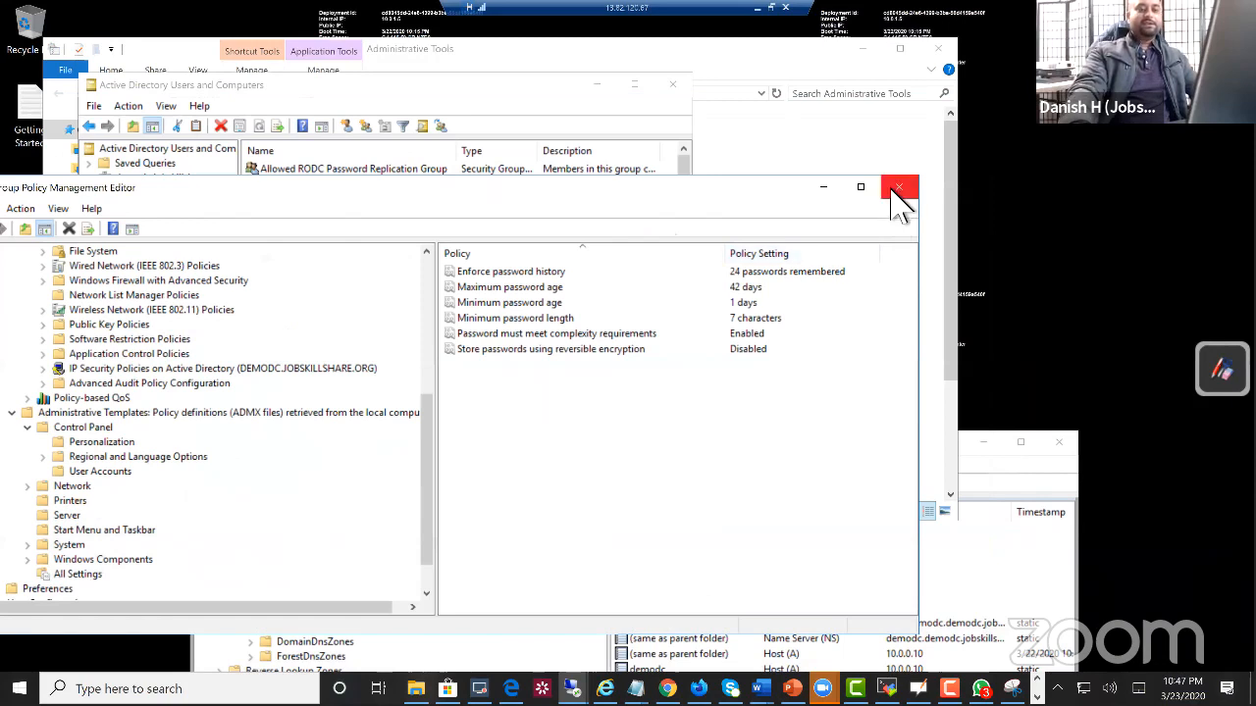
left_click(897, 186)
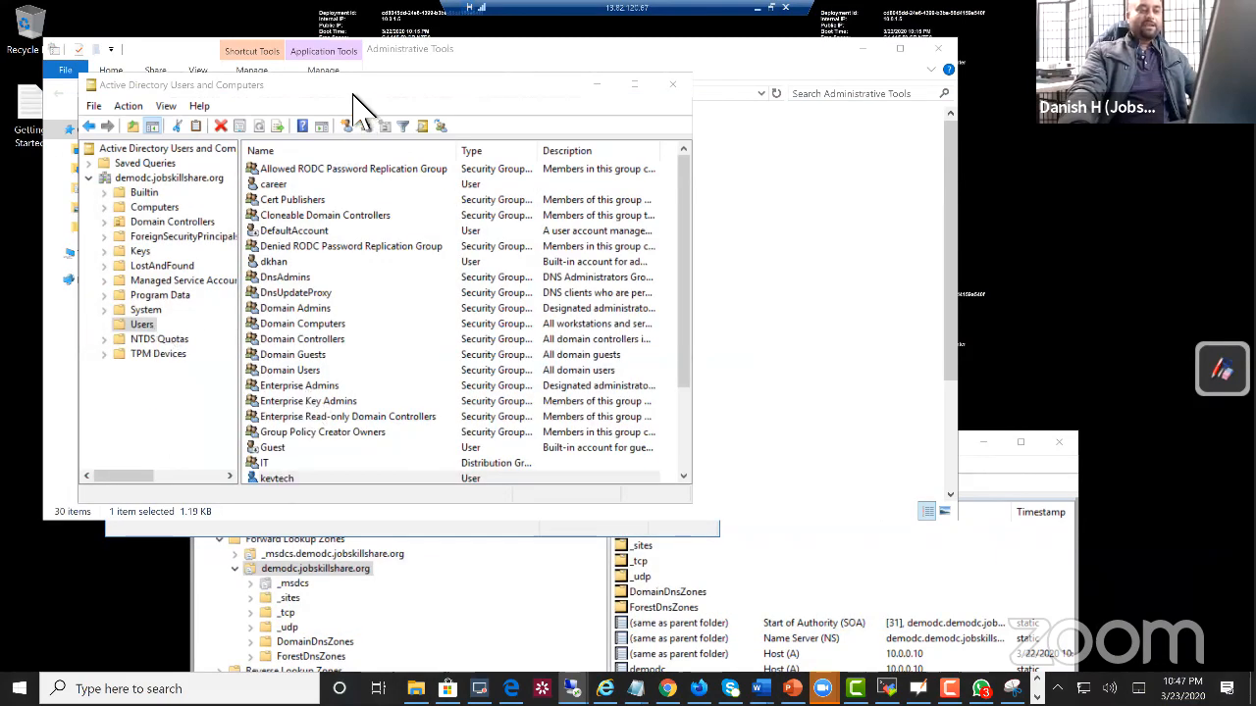
left_click_drag(353, 93, 333, 185)
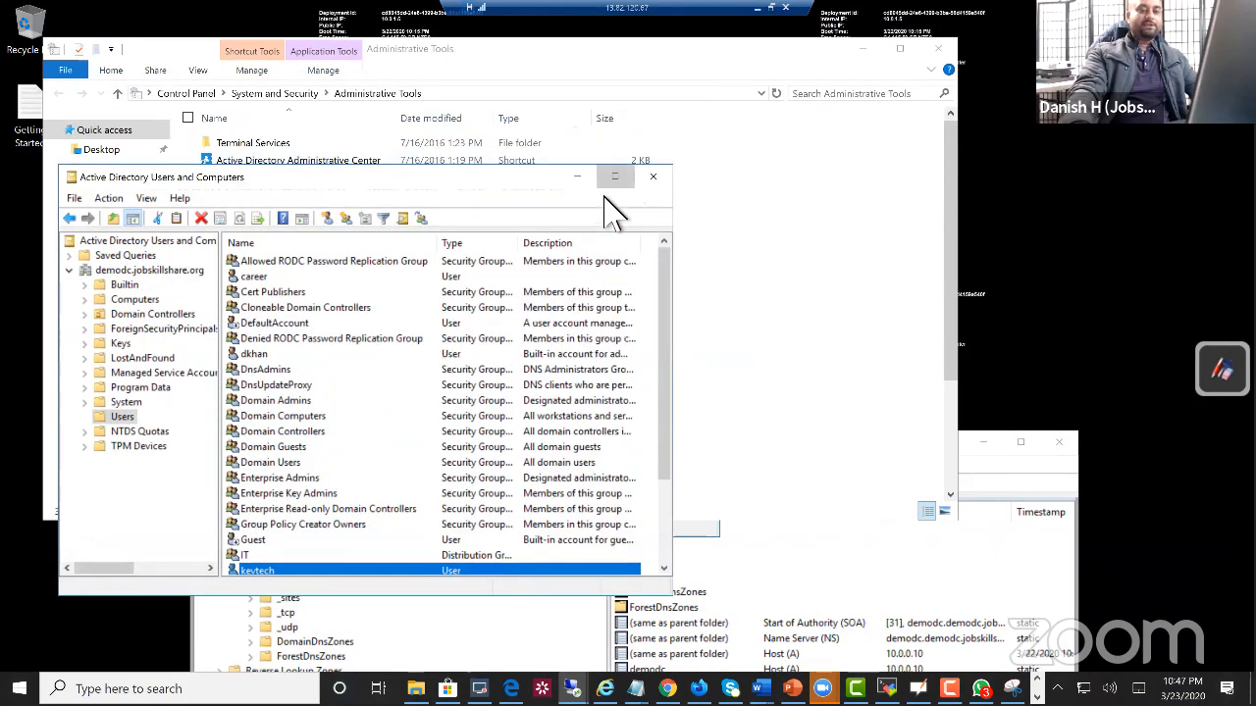
left_click(615, 178)
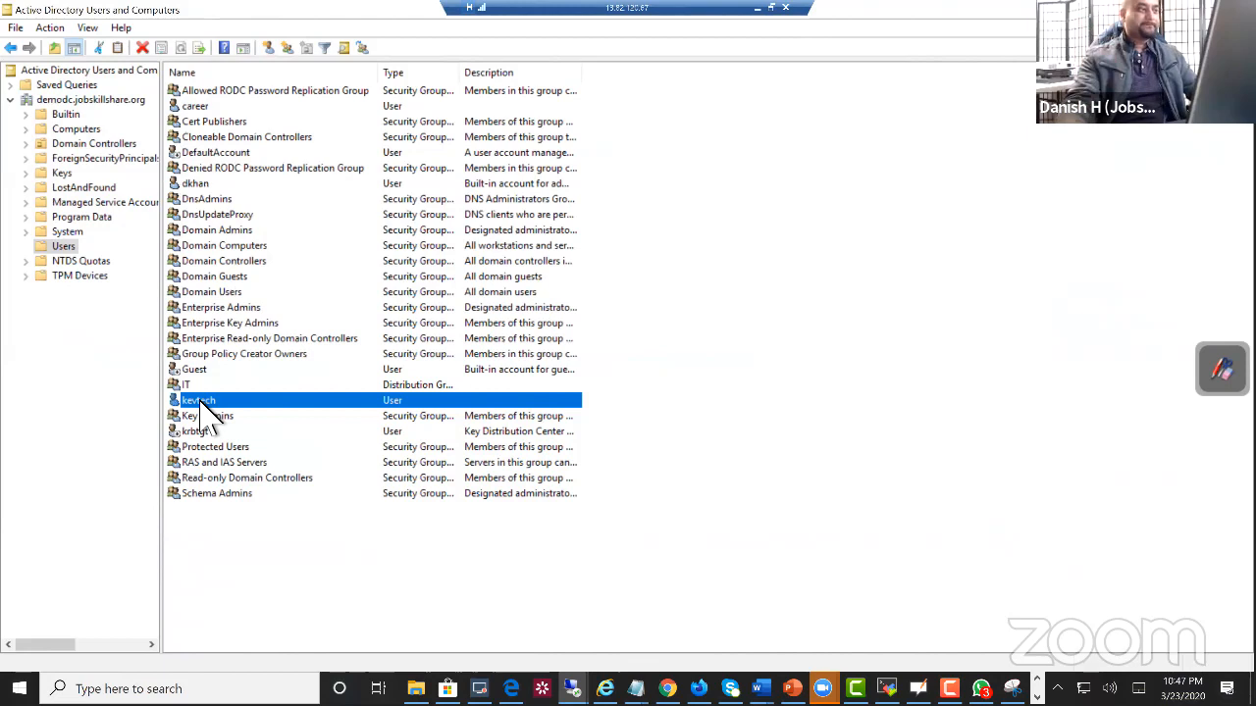
Step: Add the kevtech user to the Domain Admins group and save the account's properties
right_click(203, 405)
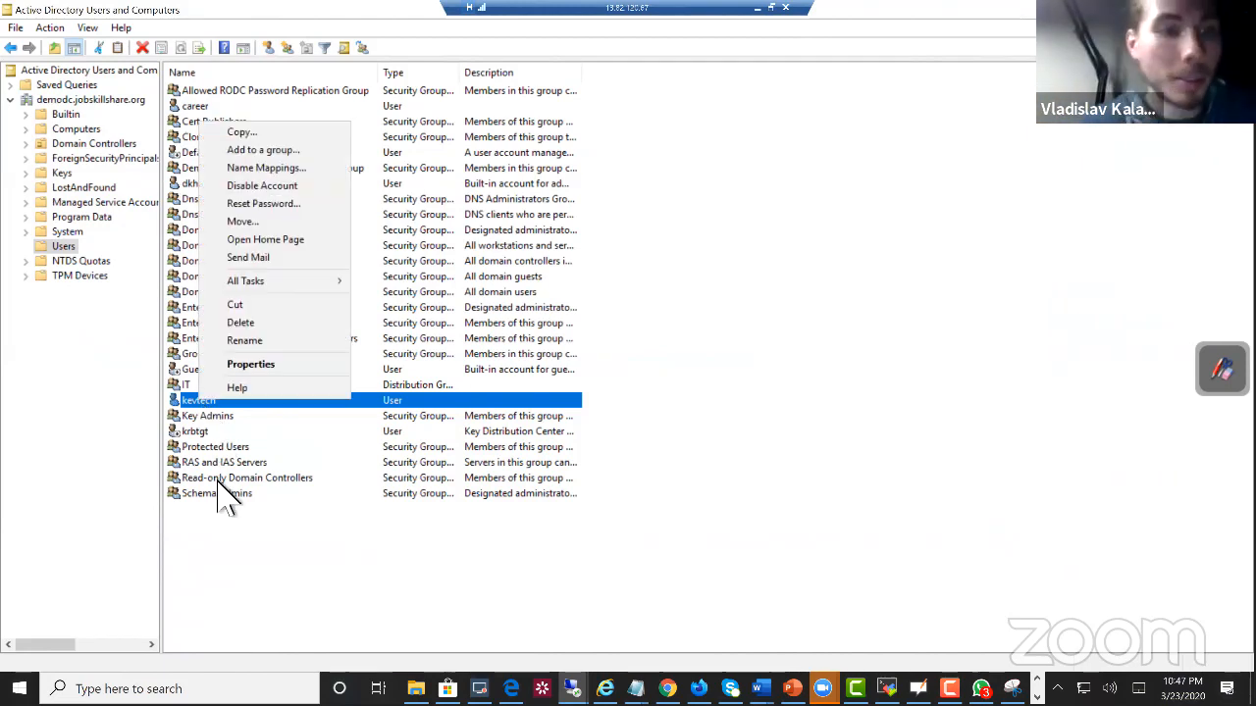
left_click(251, 365)
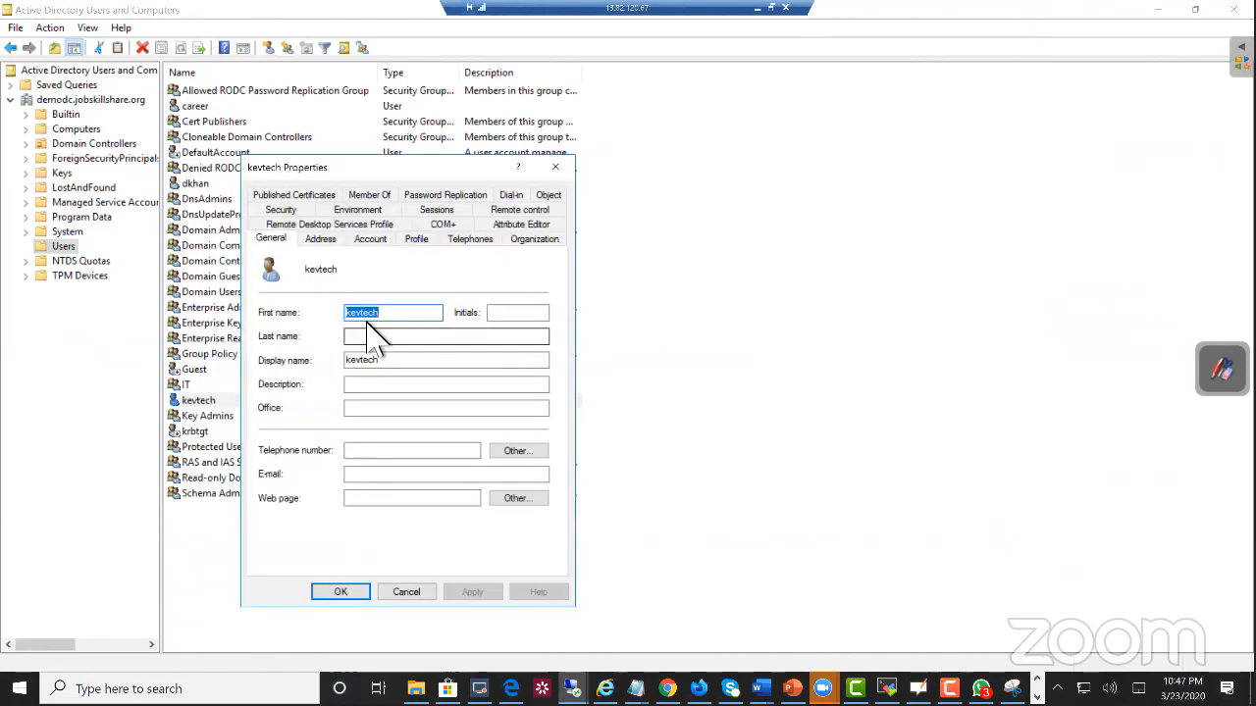
left_click(371, 195)
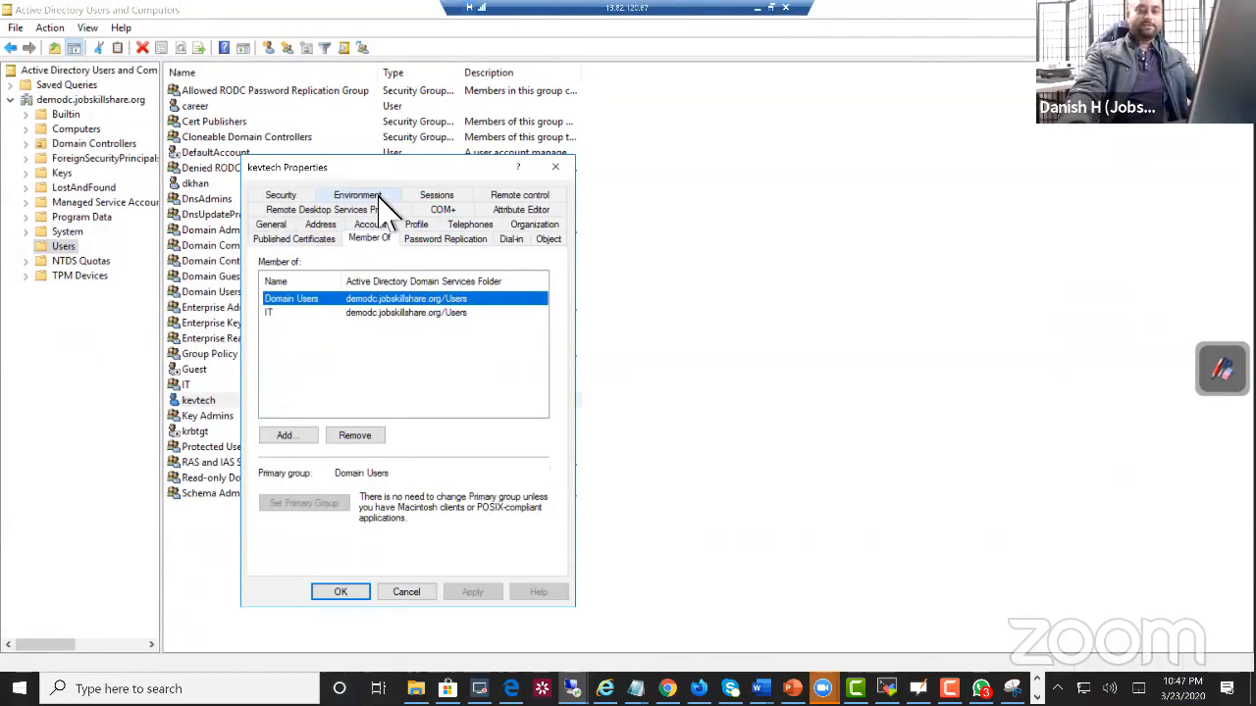
left_click(316, 298)
left_click(287, 434)
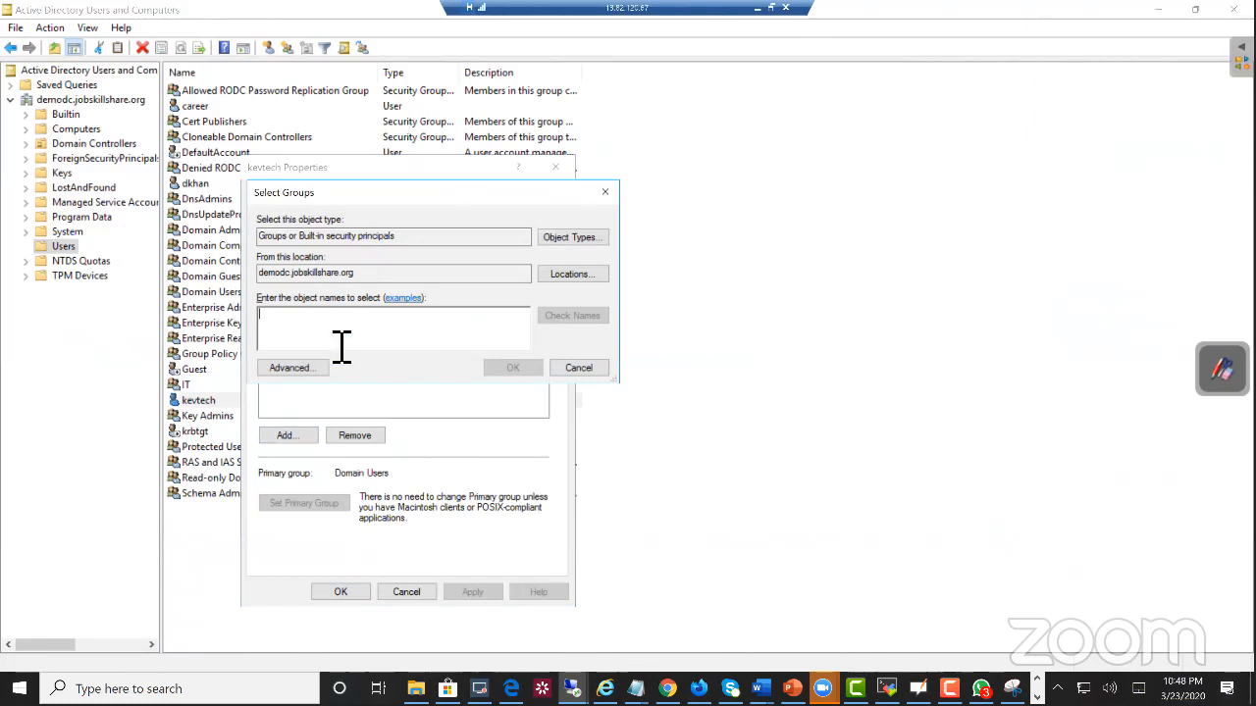
type("domain admins")
key("Return")
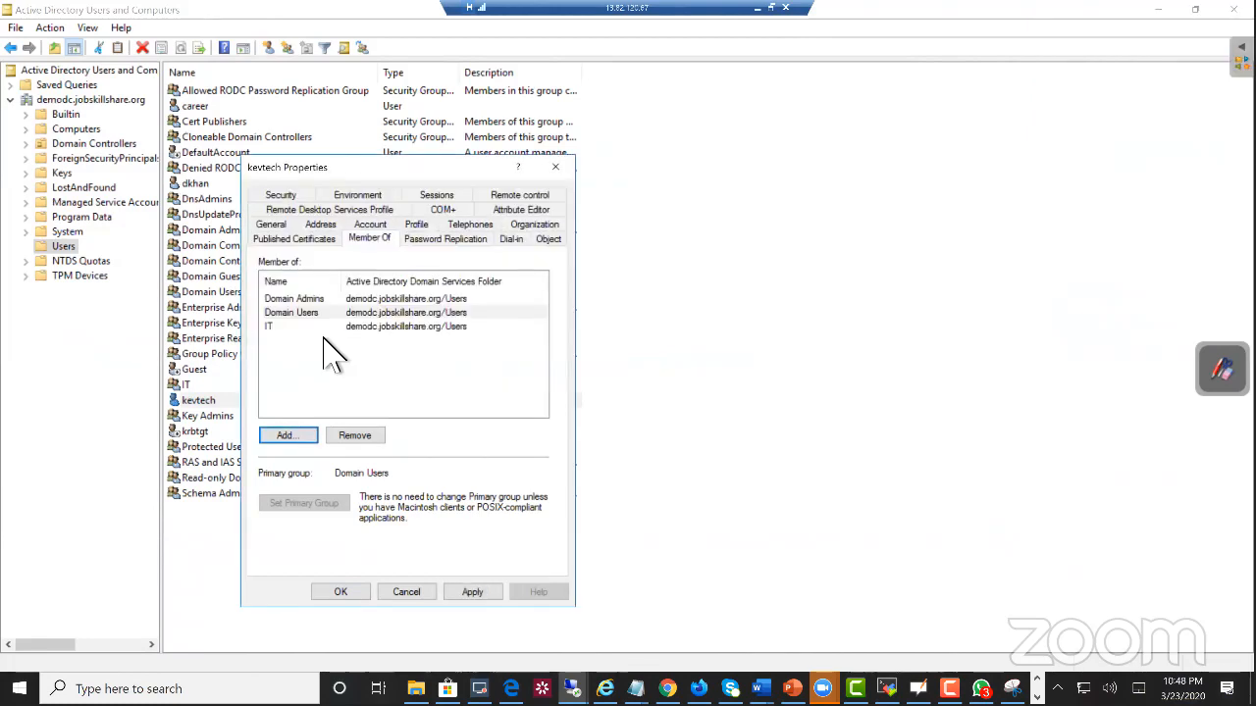
left_click(340, 592)
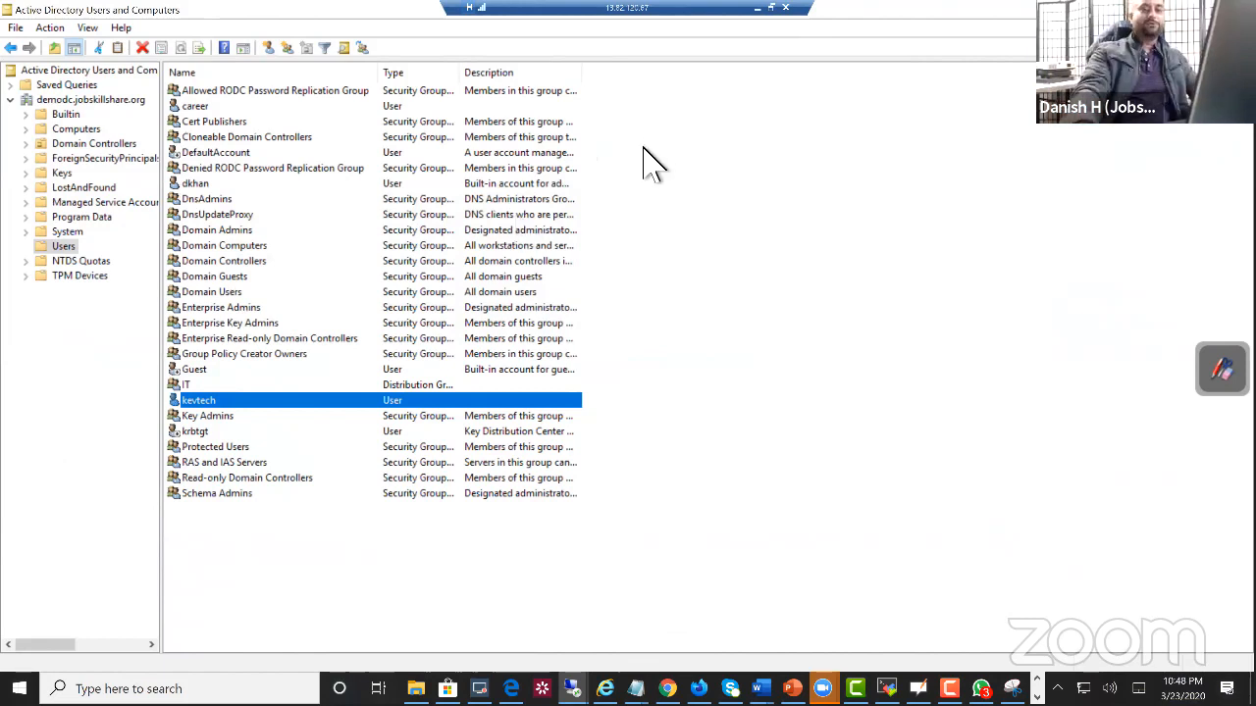
Step: Switch to the laptopuk (UK) virtual machine console in VMware ESXi and show its Apps & features settings
left_click(771, 8)
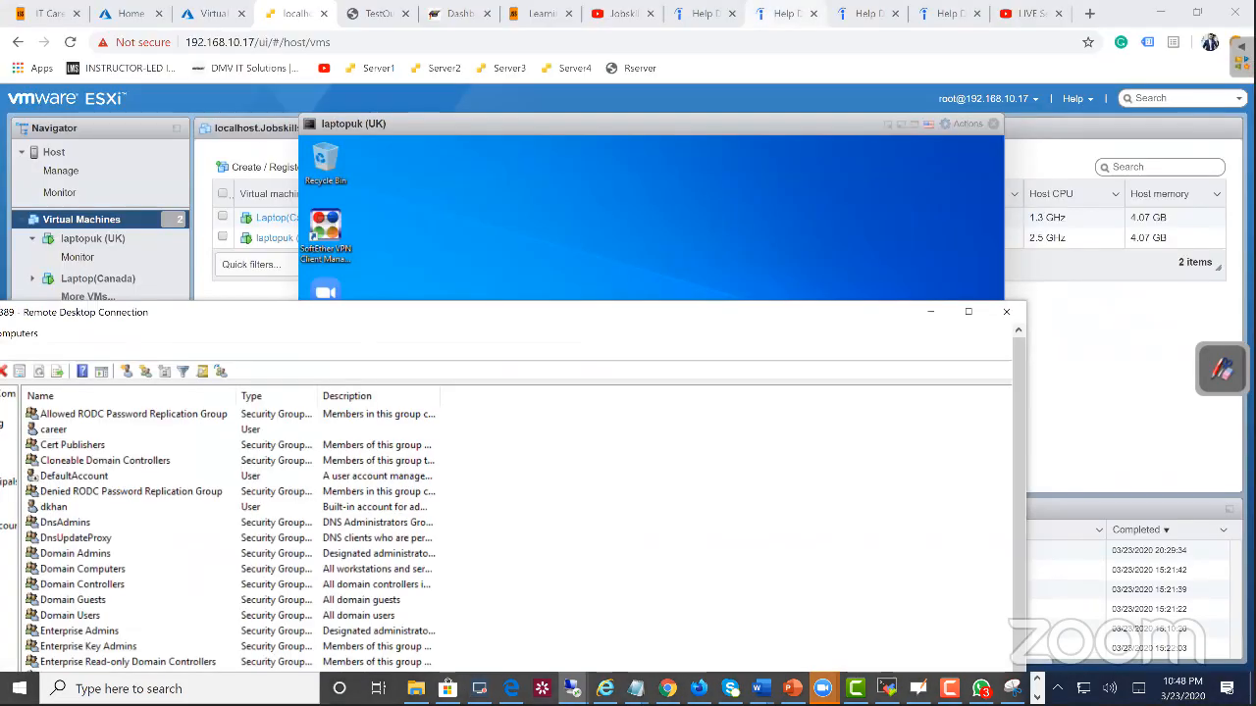
left_click(421, 186)
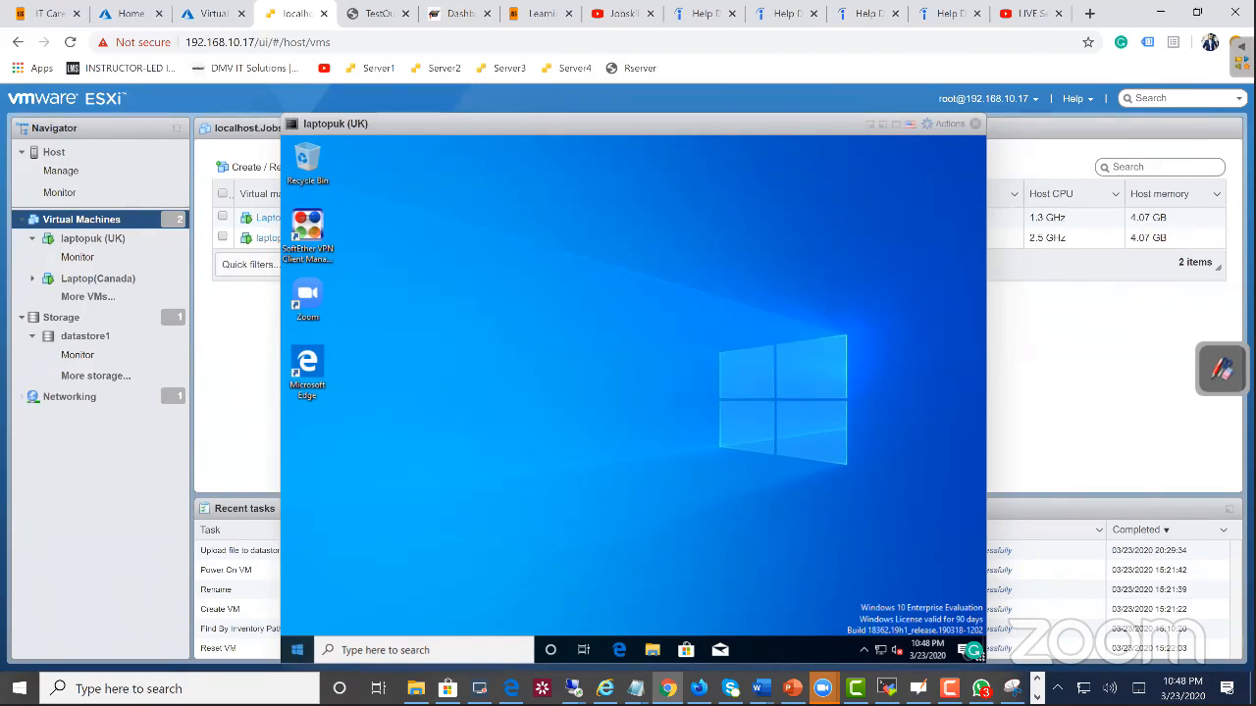
right_click(297, 649)
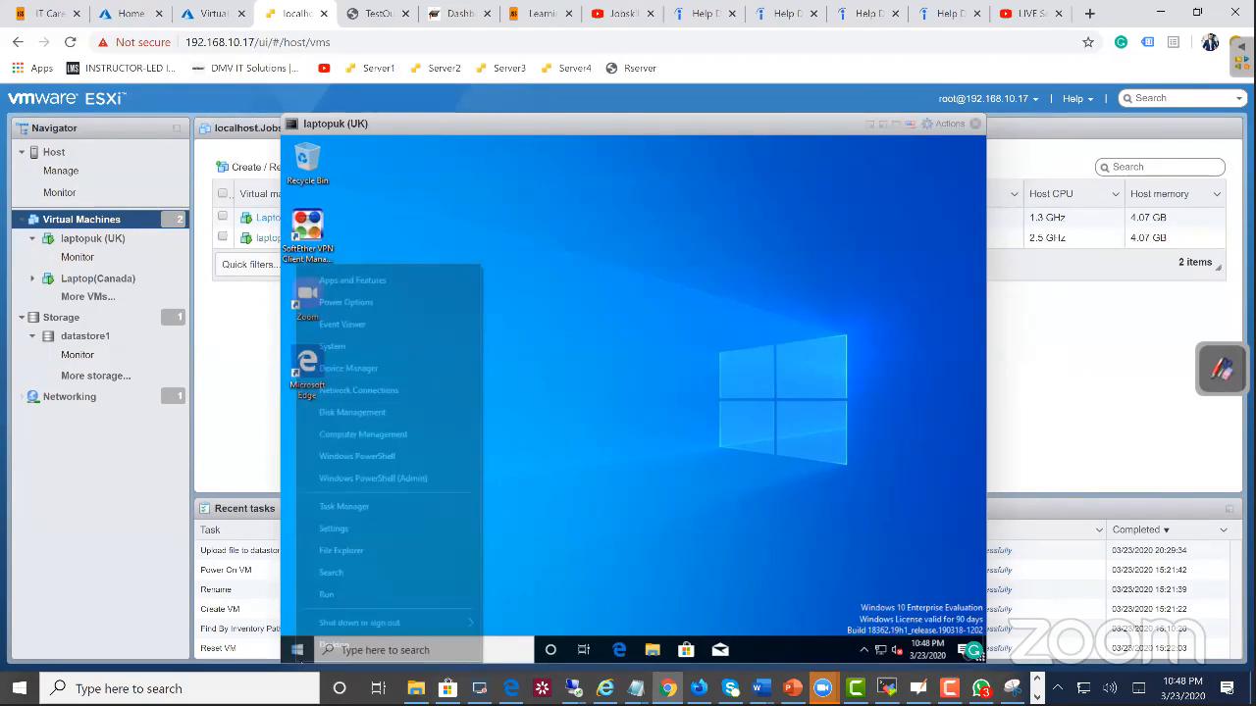
left_click(378, 286)
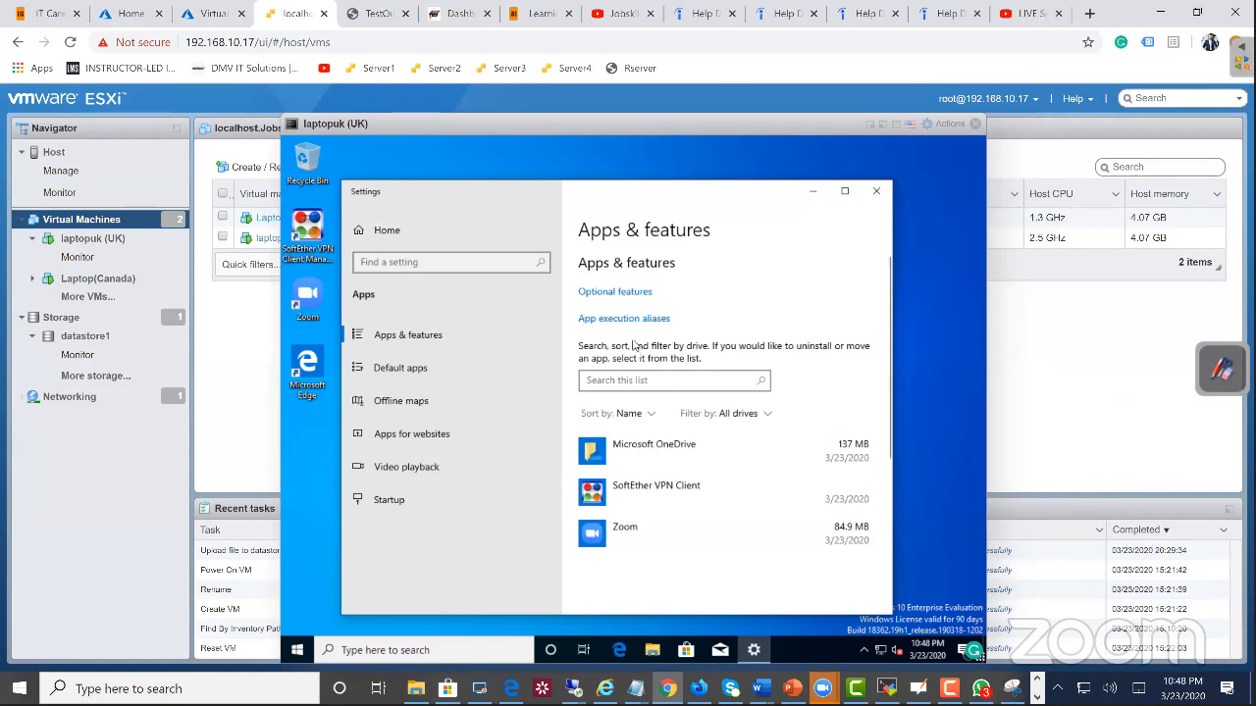
Step: View the virtual machine's Optional features, decline the administrator credentials request, and close Settings
left_click(602, 293)
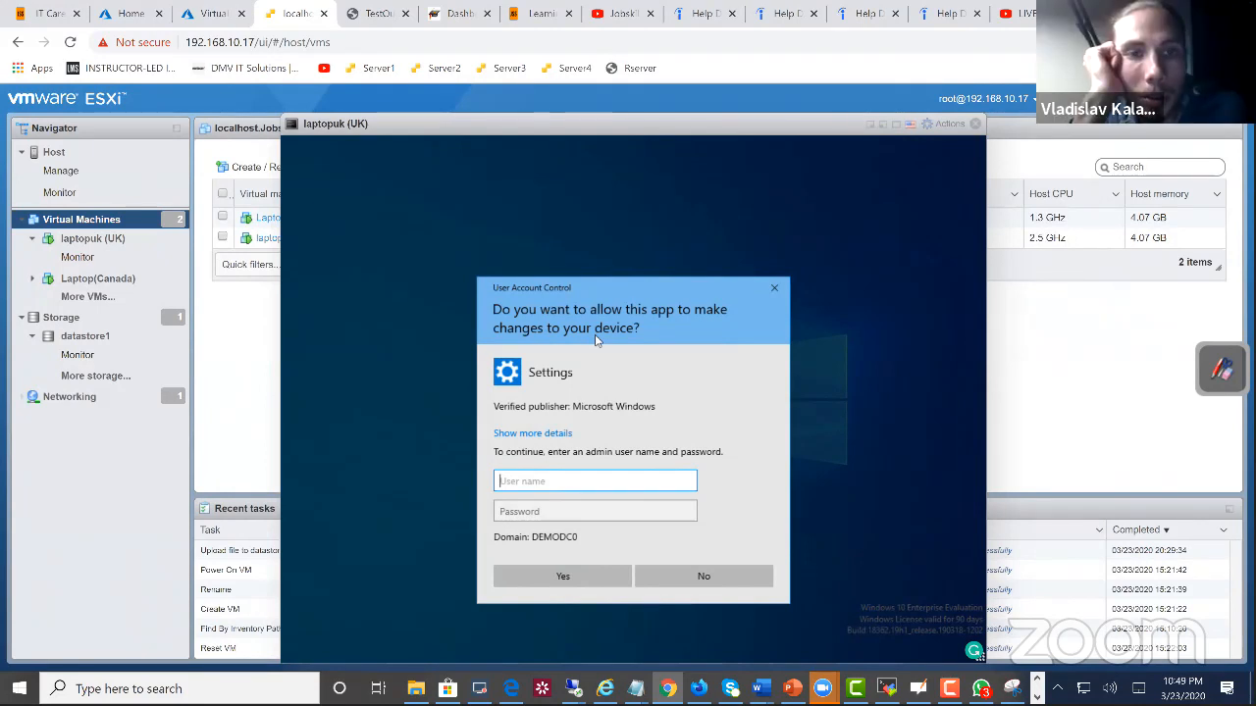
left_click(674, 570)
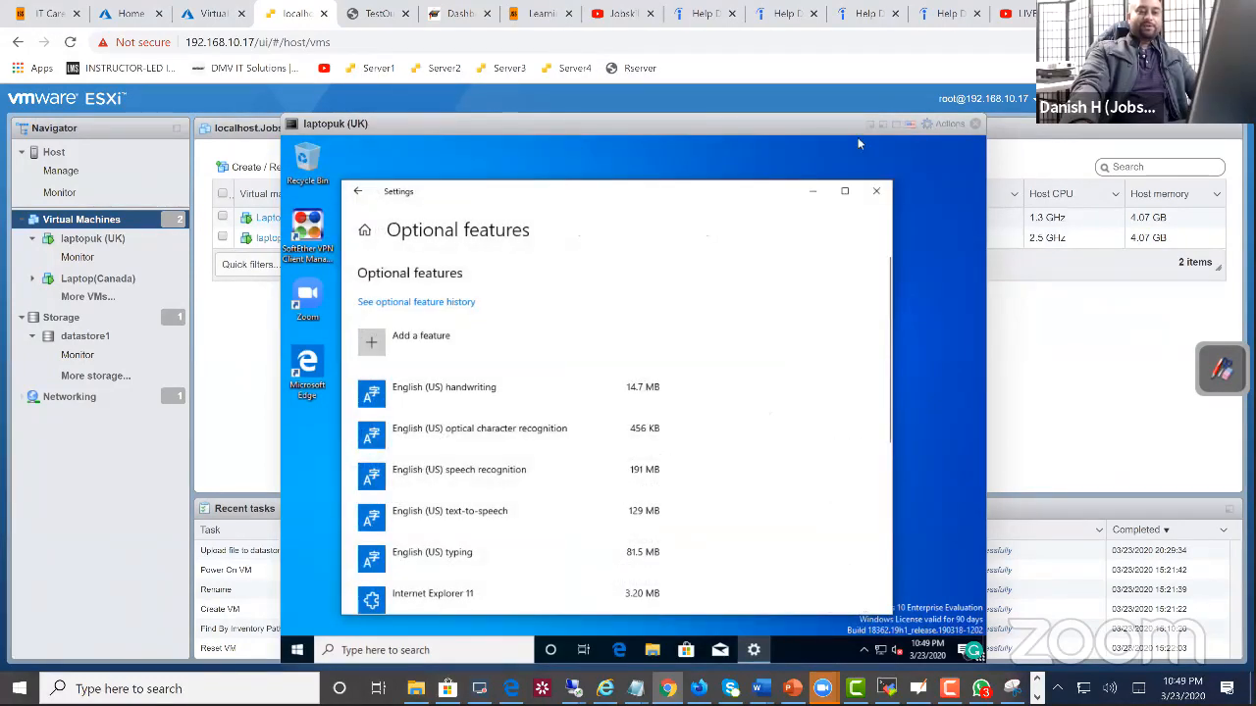
left_click(876, 190)
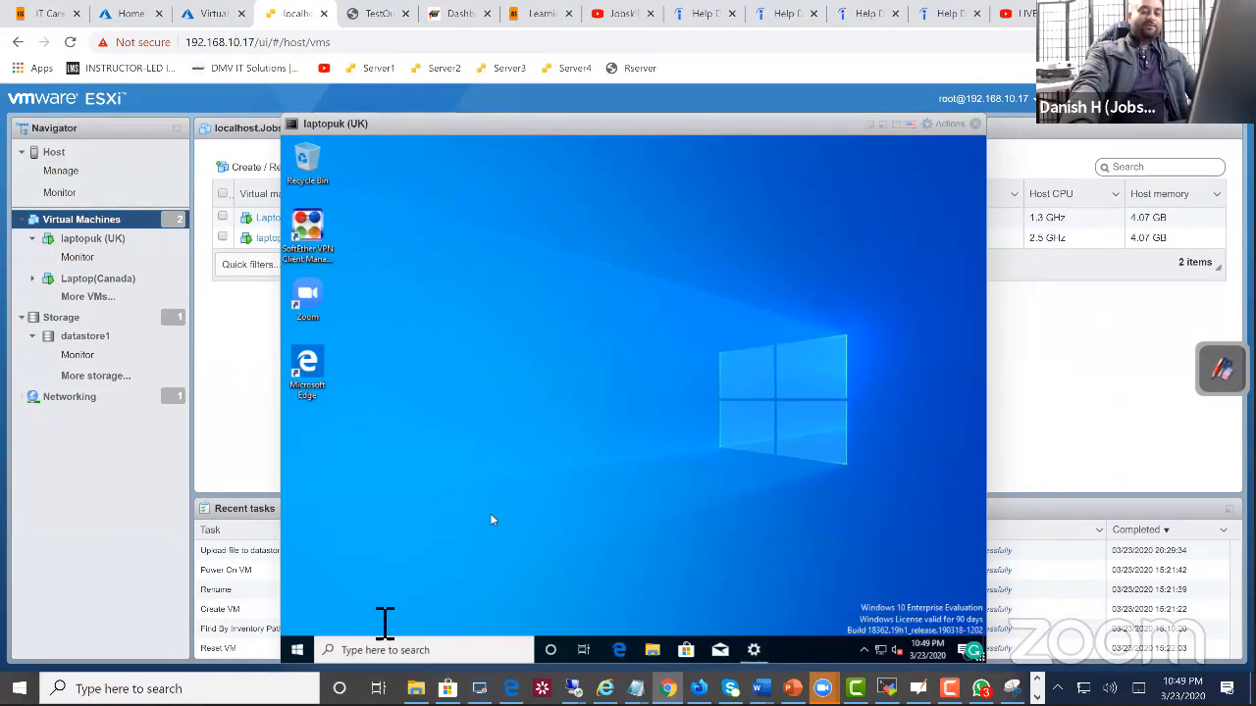
Step: Sign out of the current Windows session on the laptopuk (UK) virtual machine
right_click(299, 651)
mouse_move(363, 620)
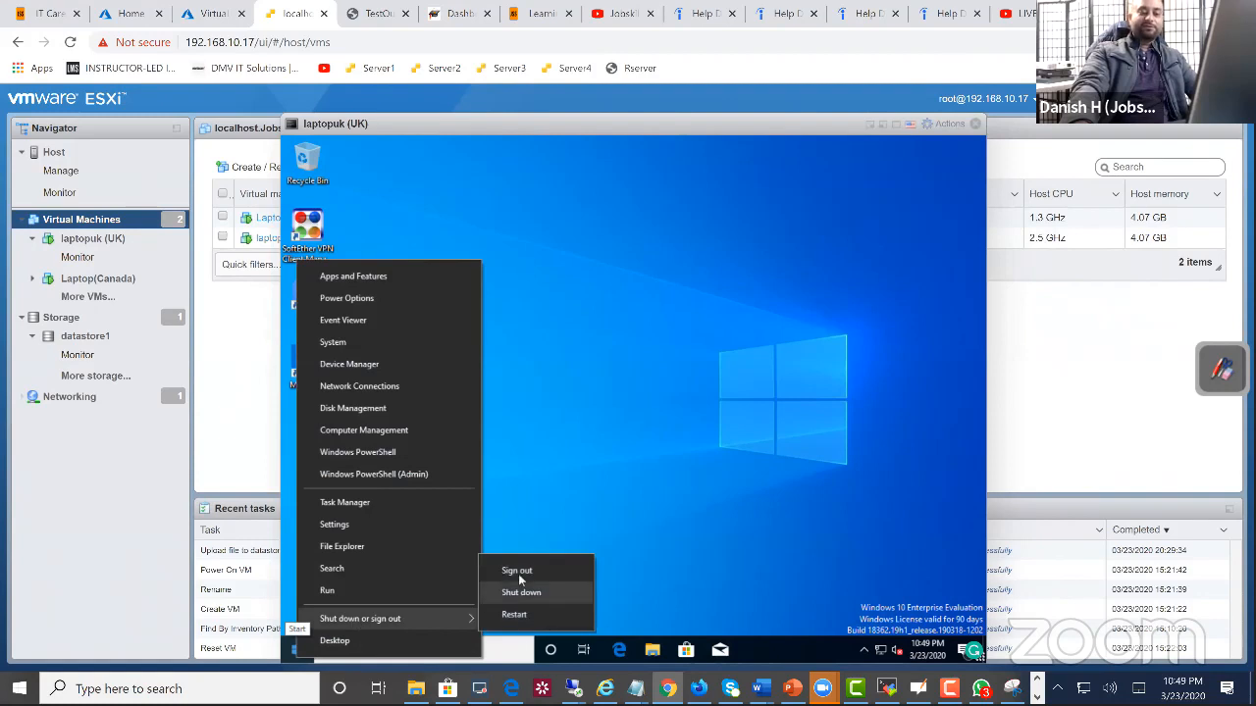
left_click(519, 572)
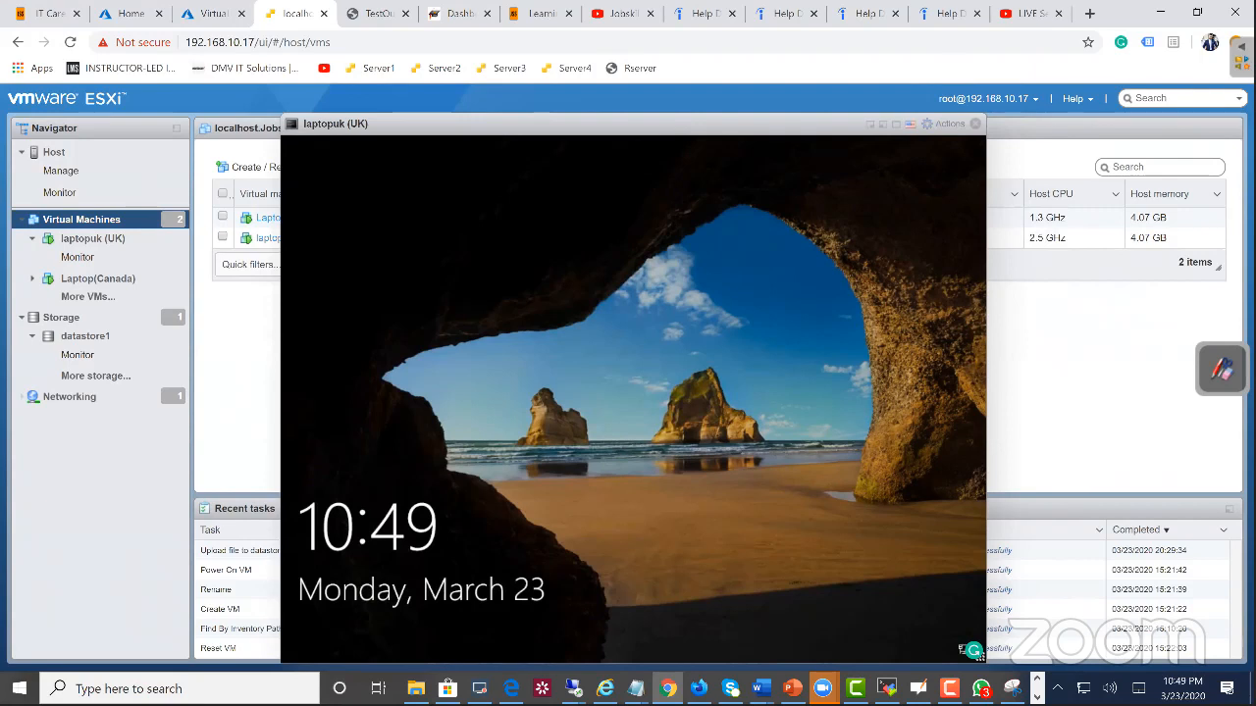
Step: Dismiss the lock screen and sign back in as kevtech with the account password
left_click(729, 246)
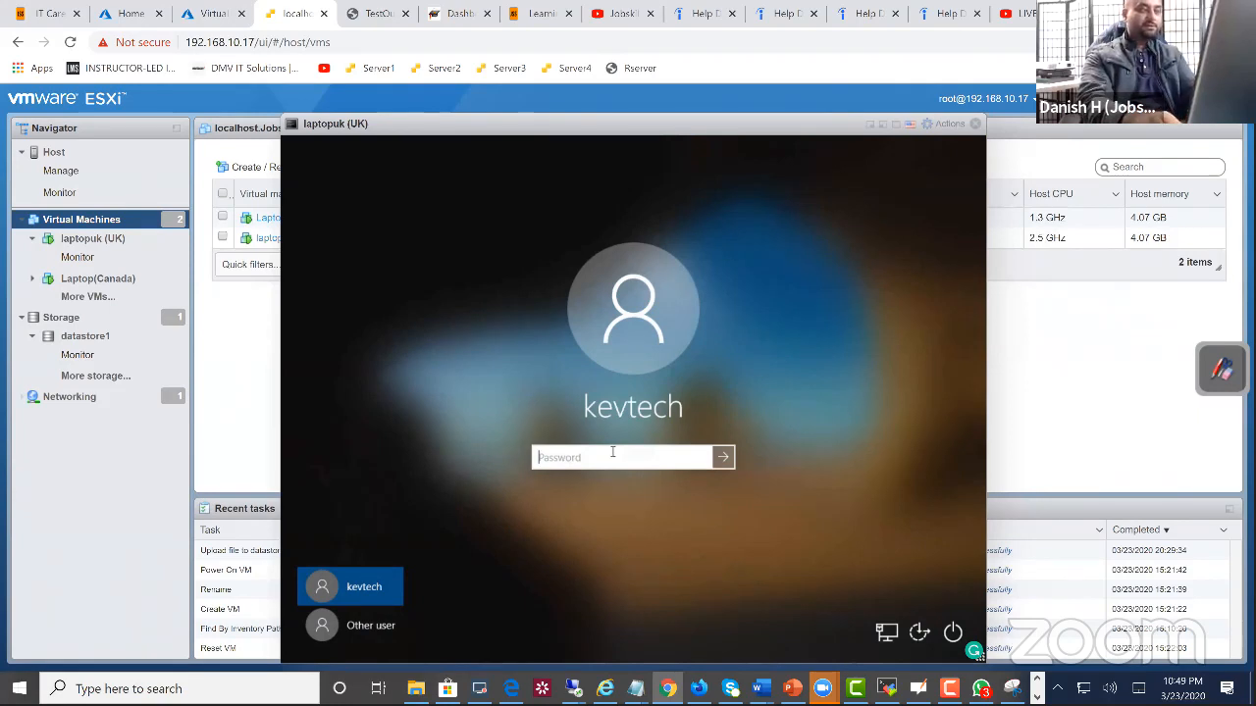
type("•")
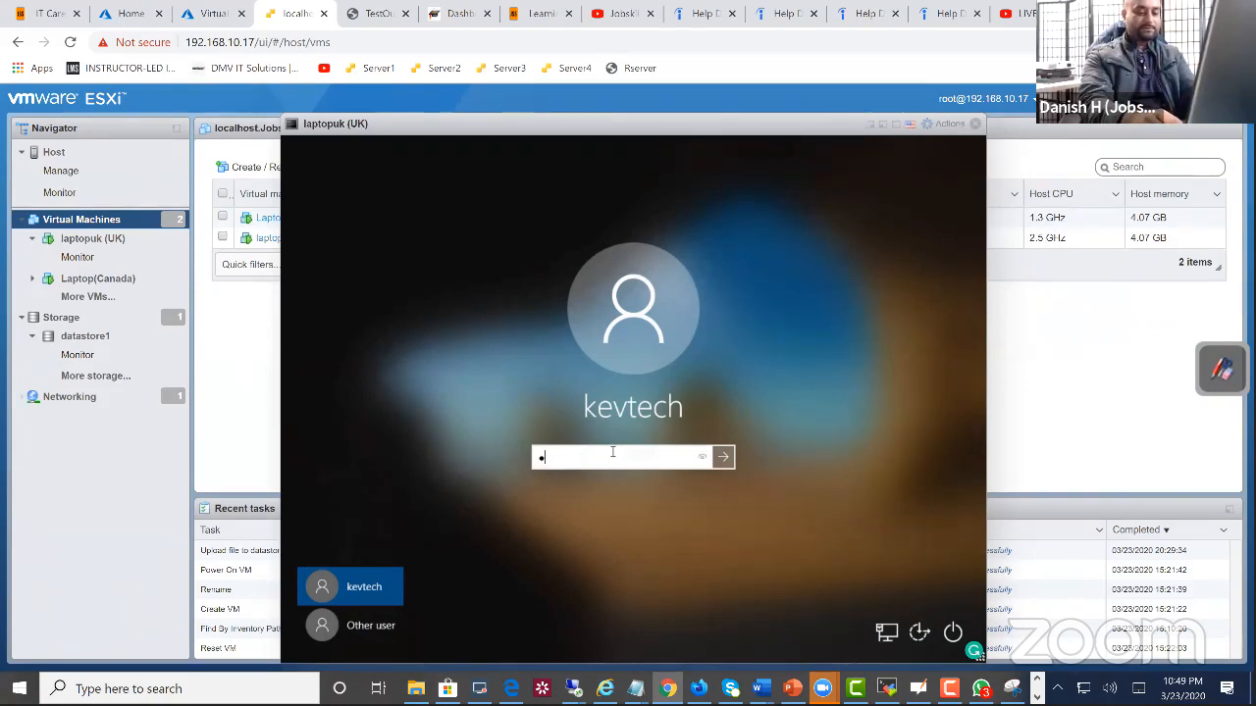
type("••••••••")
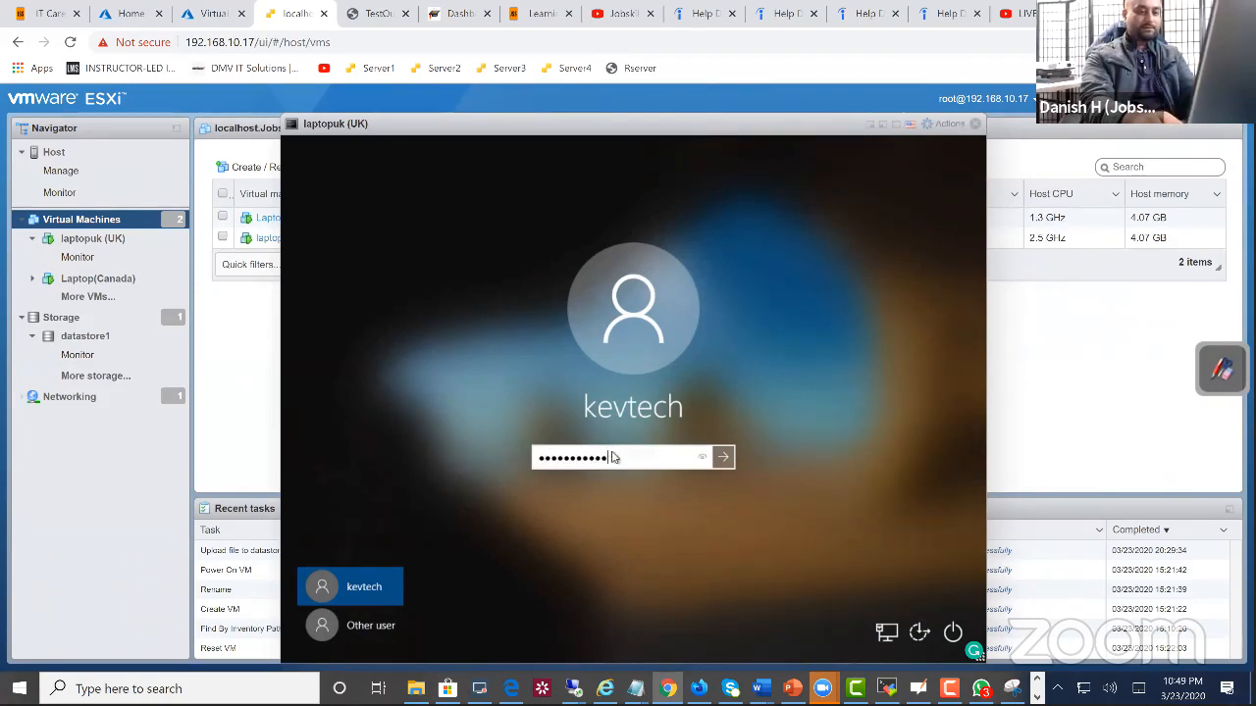
type("••")
key("Return")
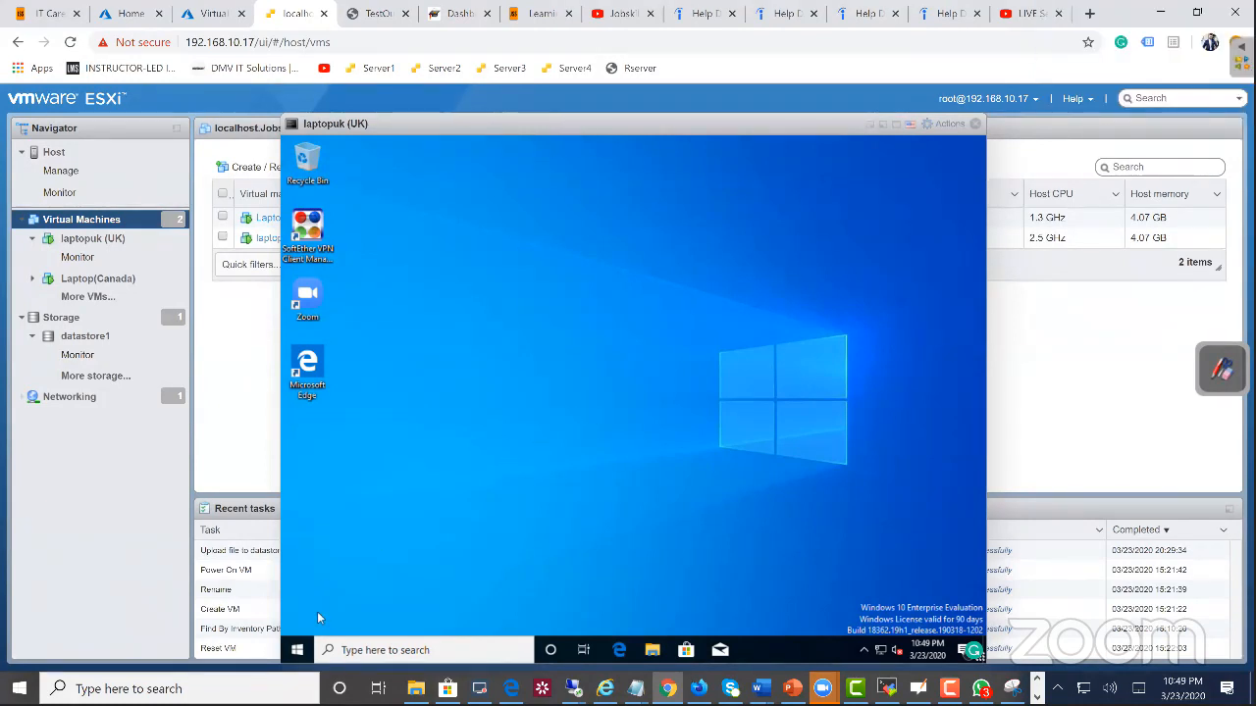
Step: Open Optional features from the laptop's Apps & features settings and look through the installed features
right_click(307, 649)
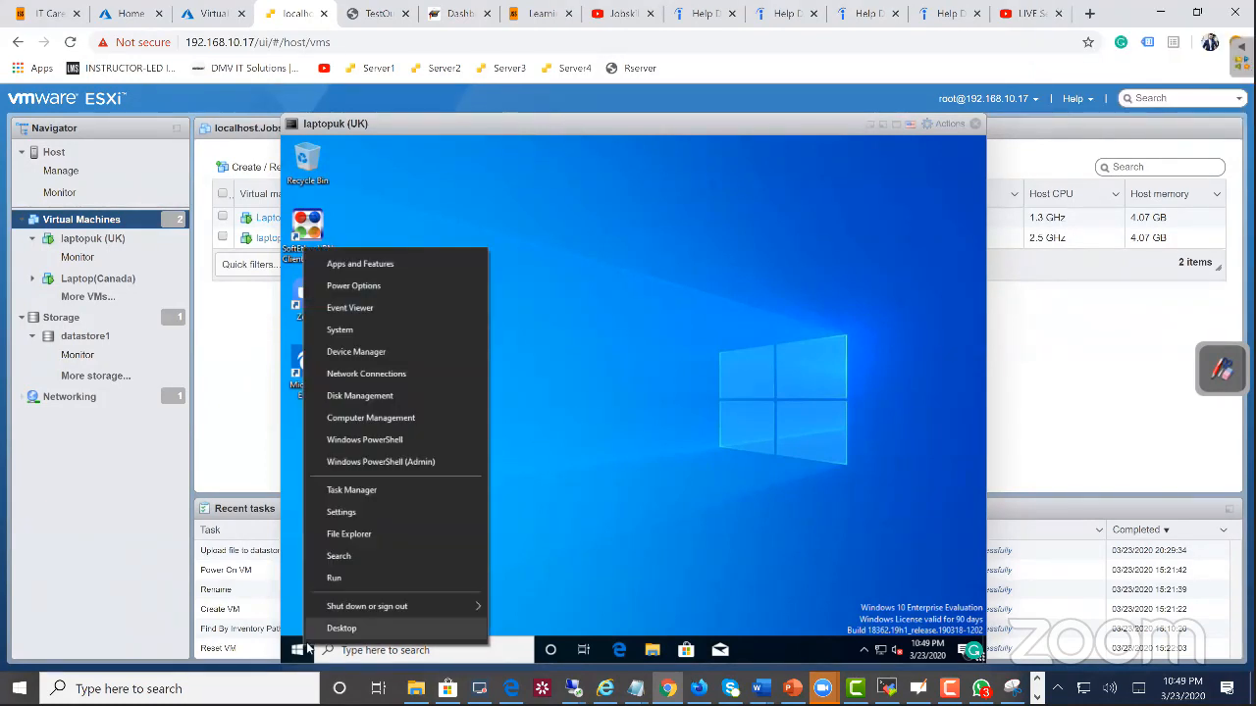
left_click(425, 260)
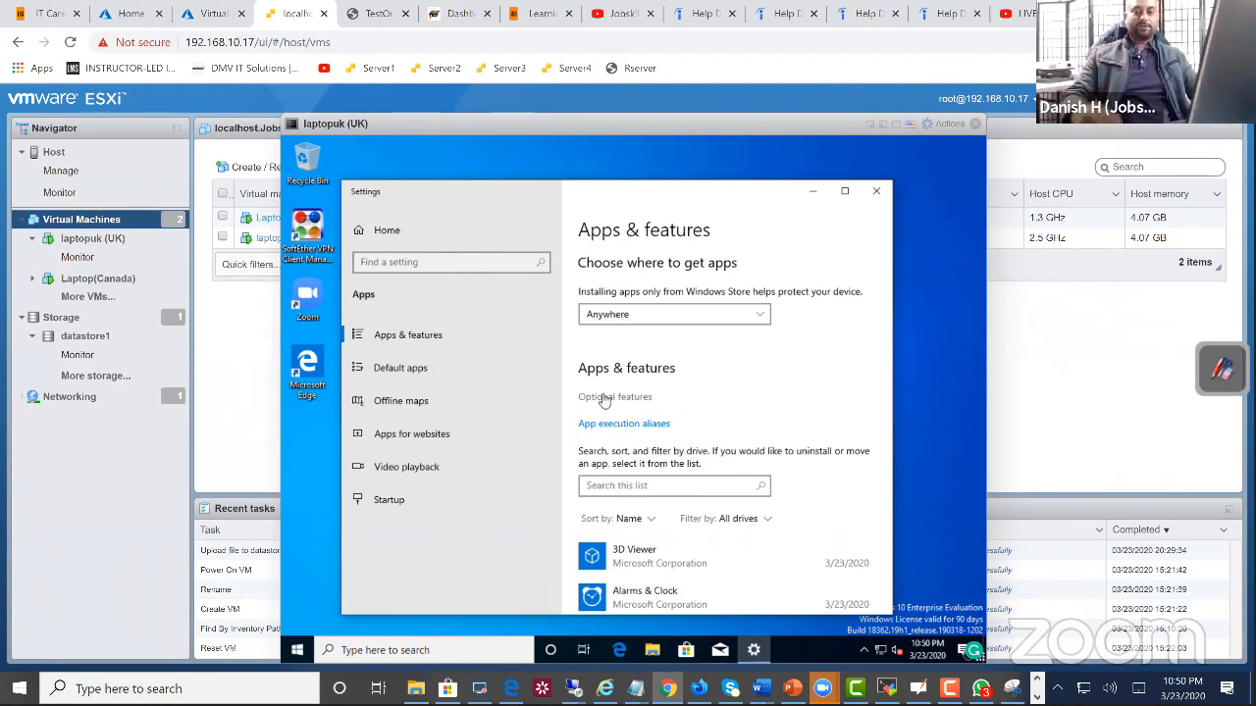
left_click(603, 397)
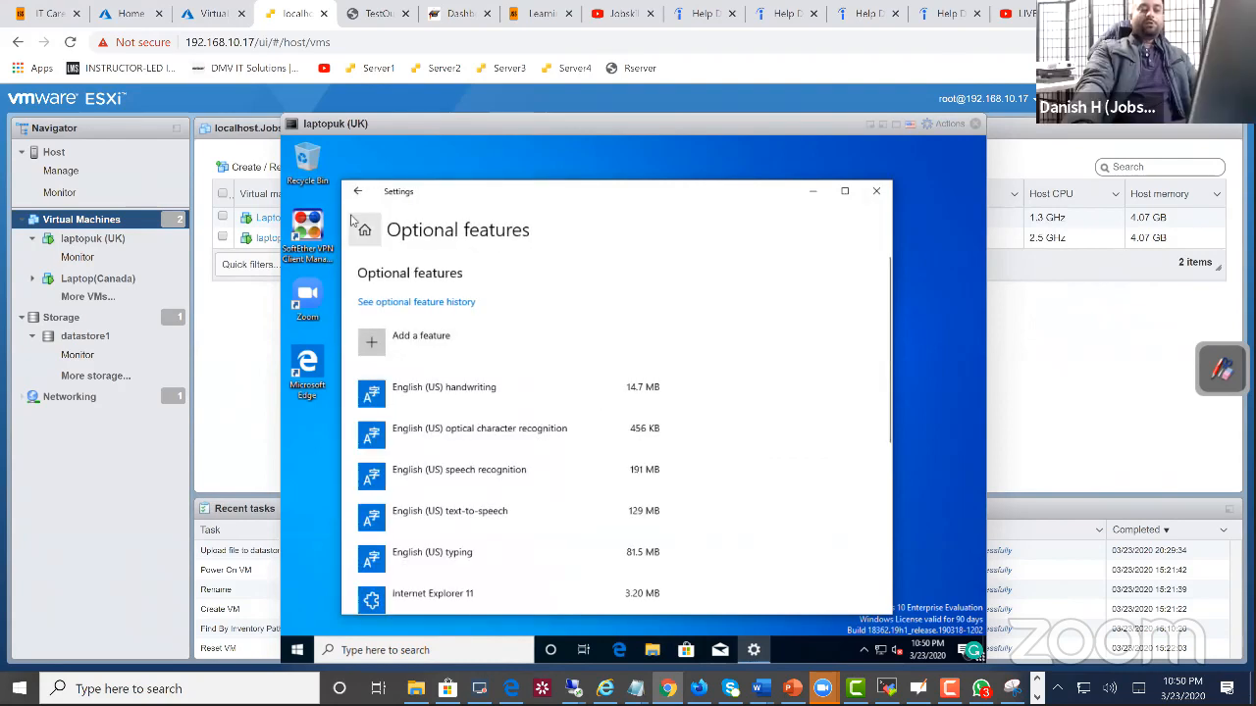
key("alt+Left")
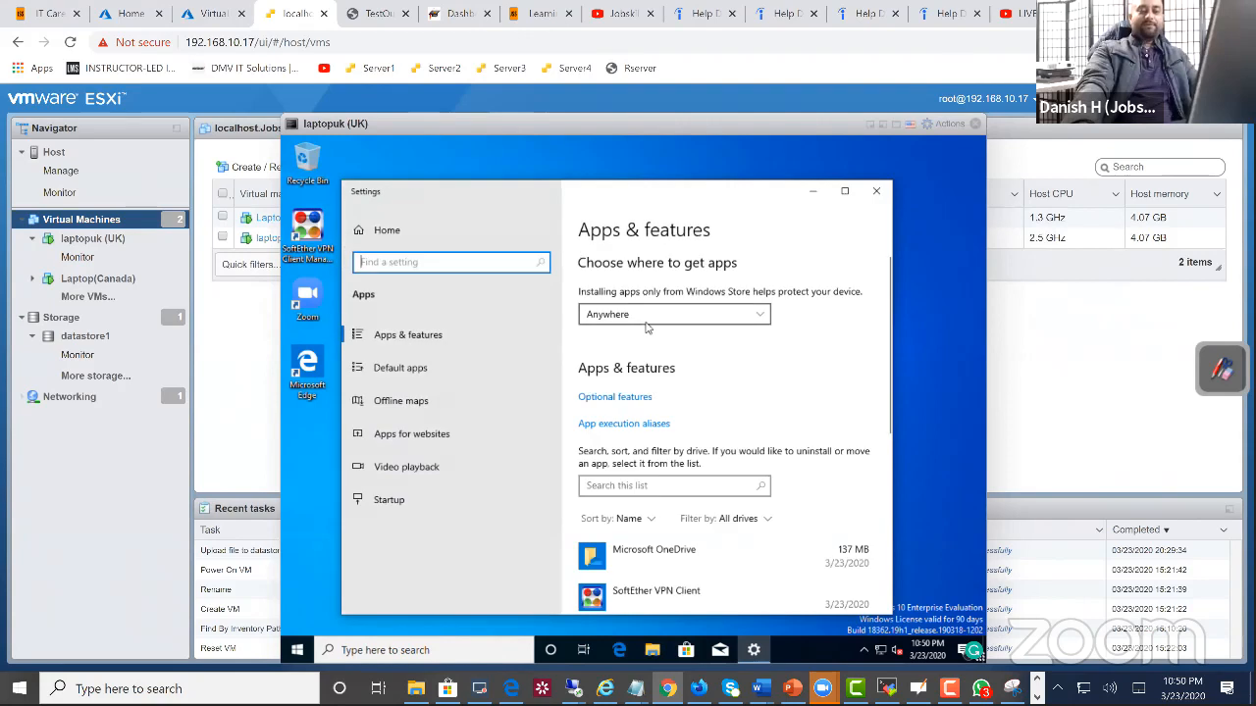
left_click(633, 398)
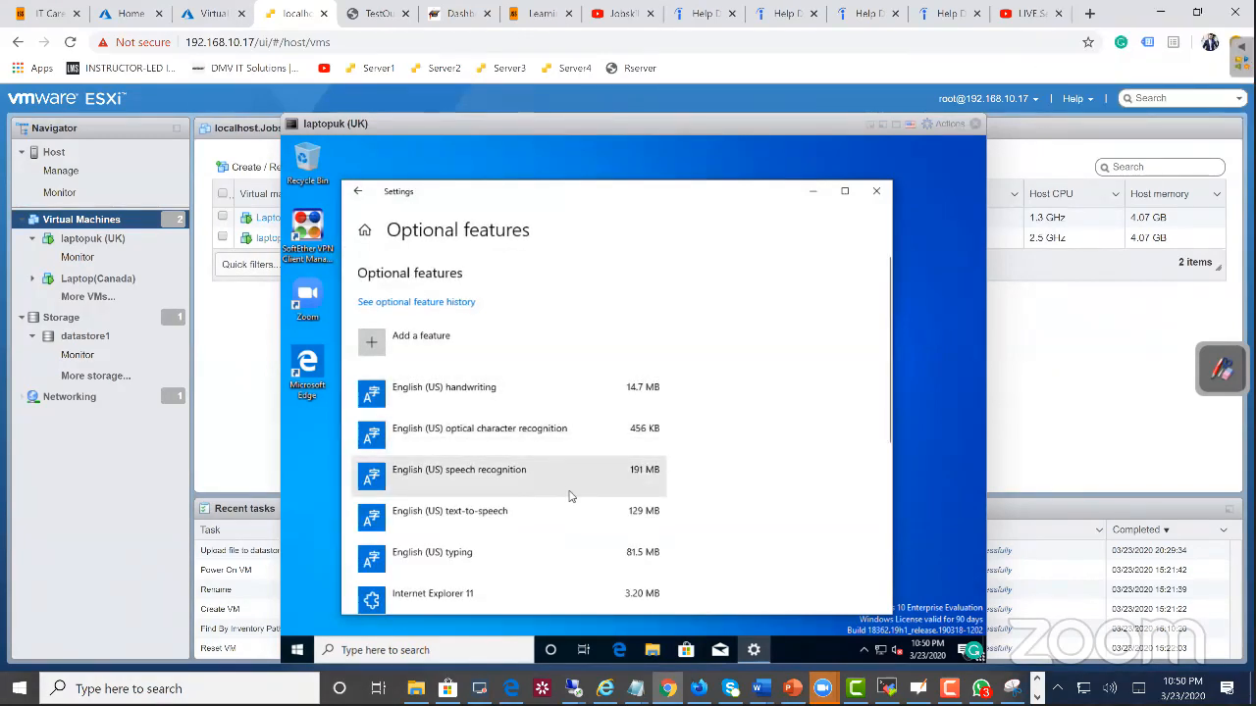
scroll(461, 491, "down", 5)
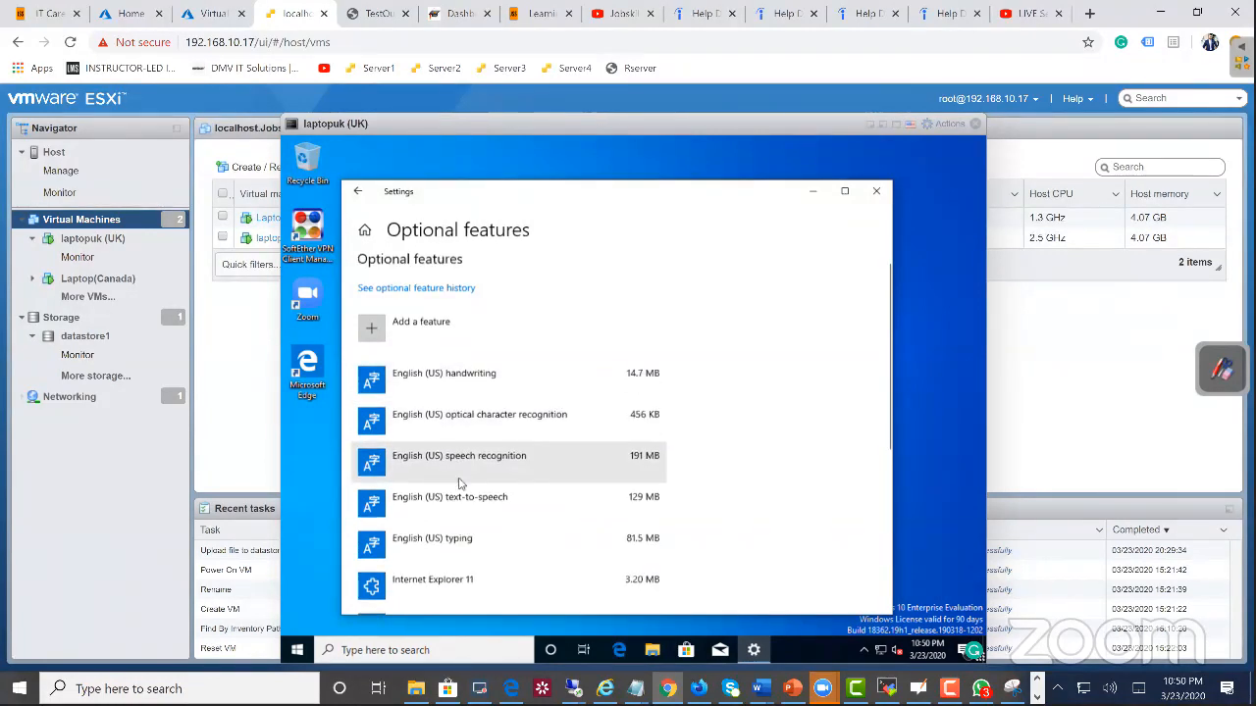
scroll(459, 495, "up", 5)
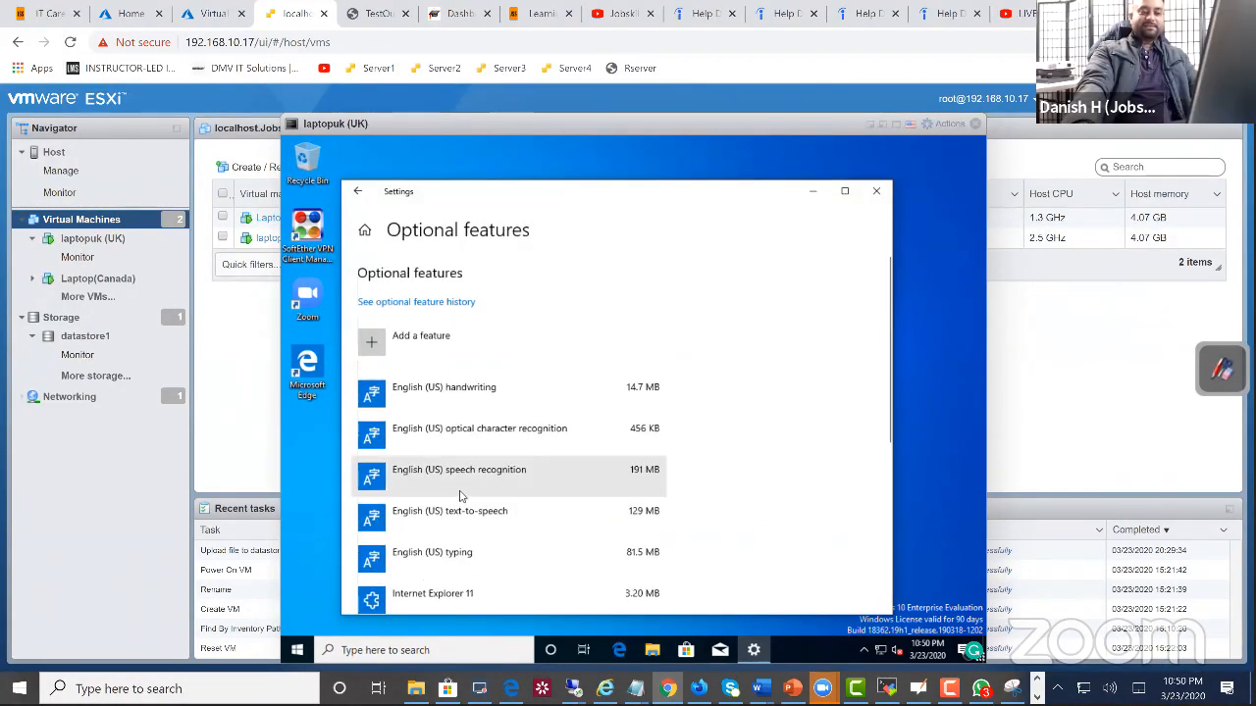
scroll(459, 495, "down", 2)
scroll(460, 495, "down", 3)
scroll(459, 496, "up", 5)
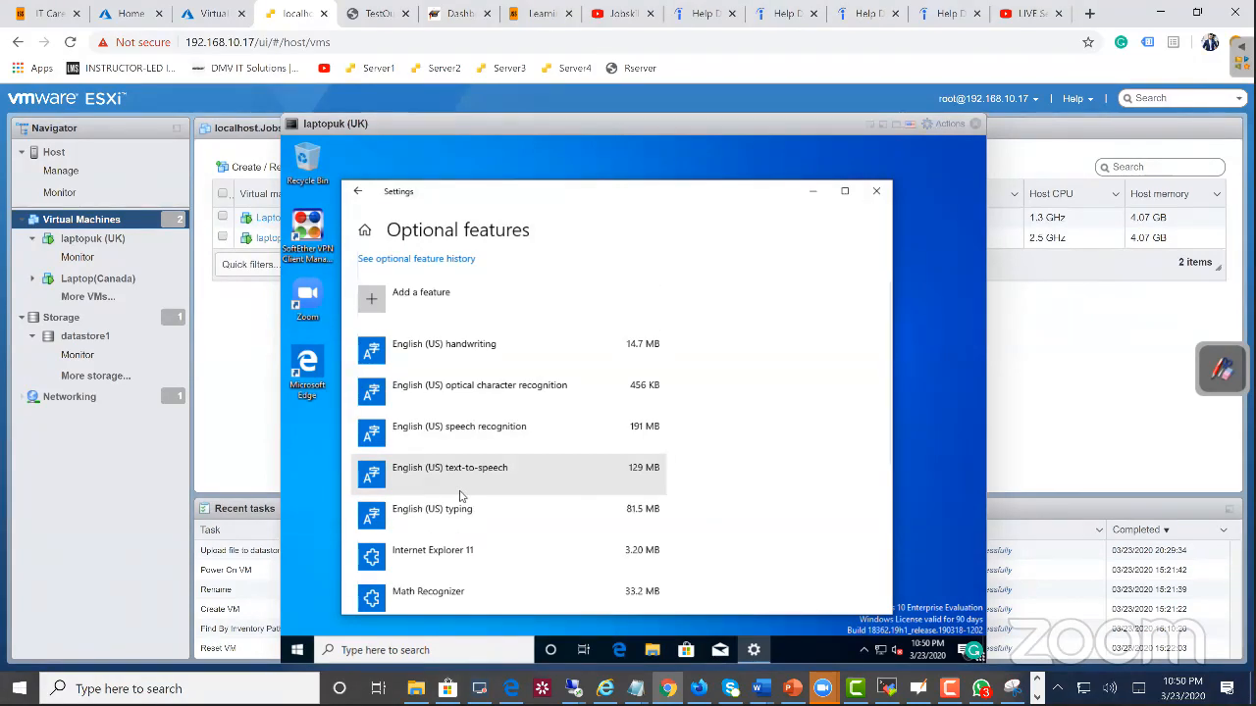
Step: Add the optional feature RSAT: Active Directory Domain Services and Lightweight Directory Services Tools, and minimize Settings
left_click(370, 309)
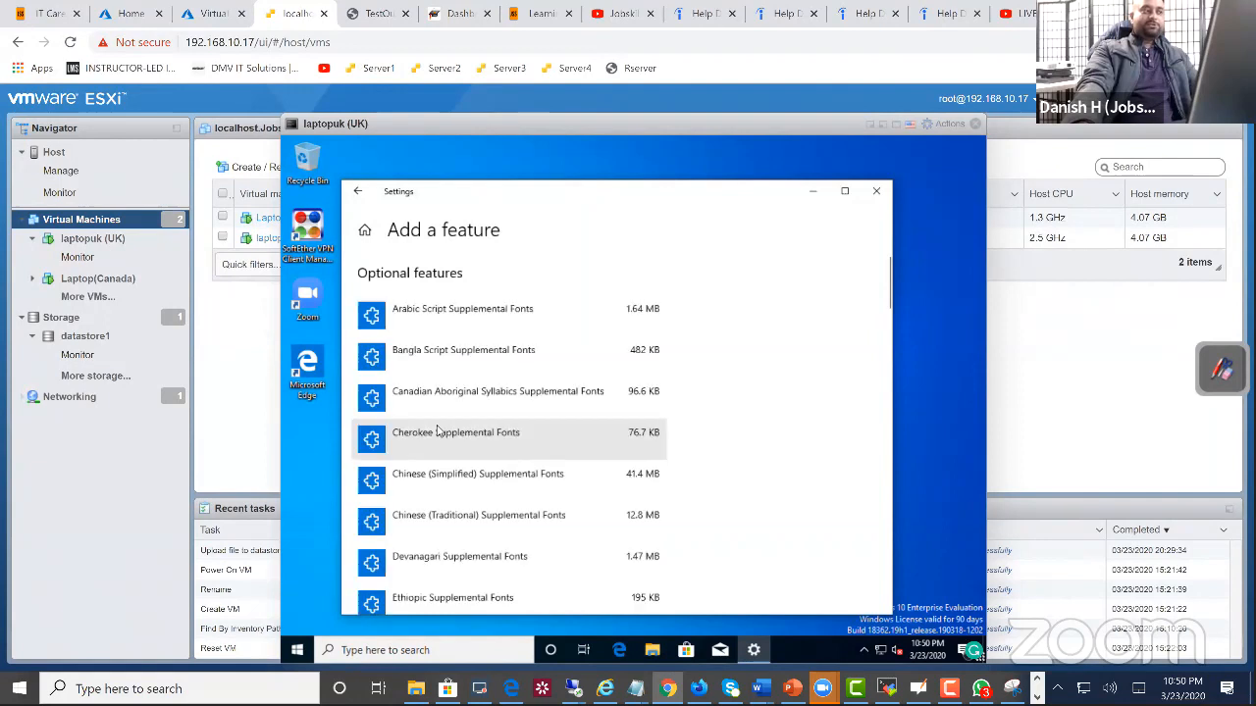
scroll(465, 497, "down", 5)
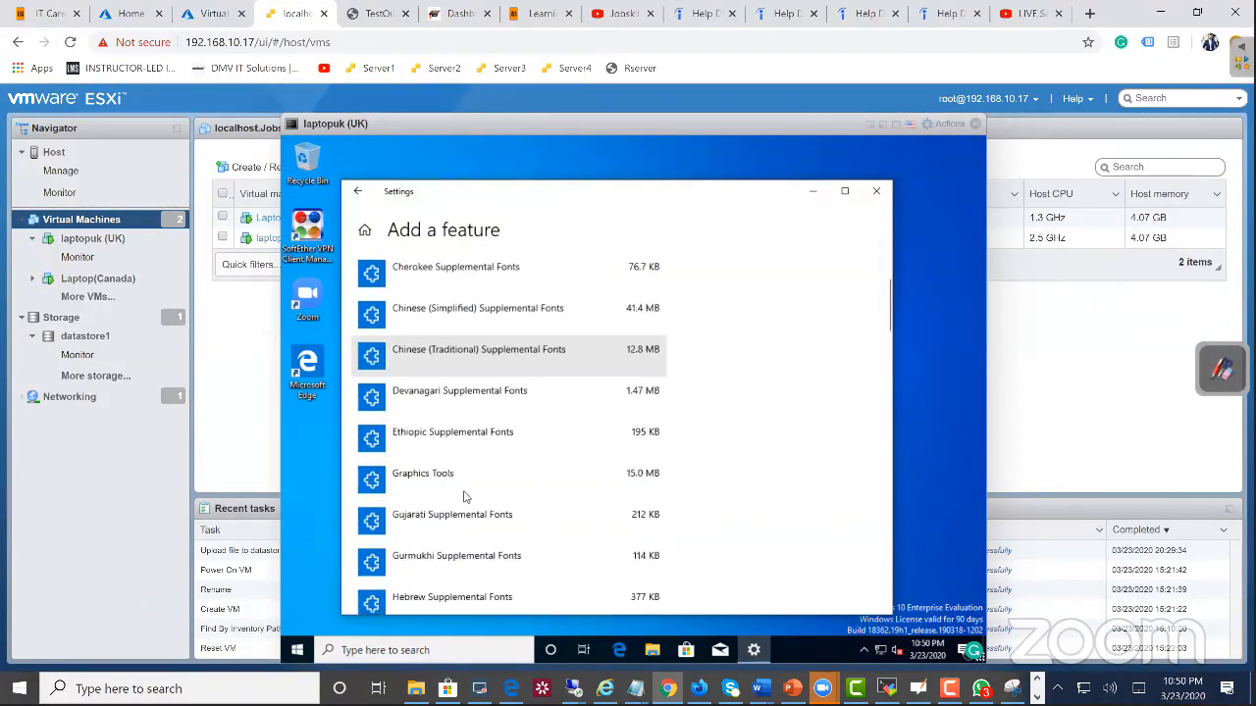
scroll(465, 497, "down", 5)
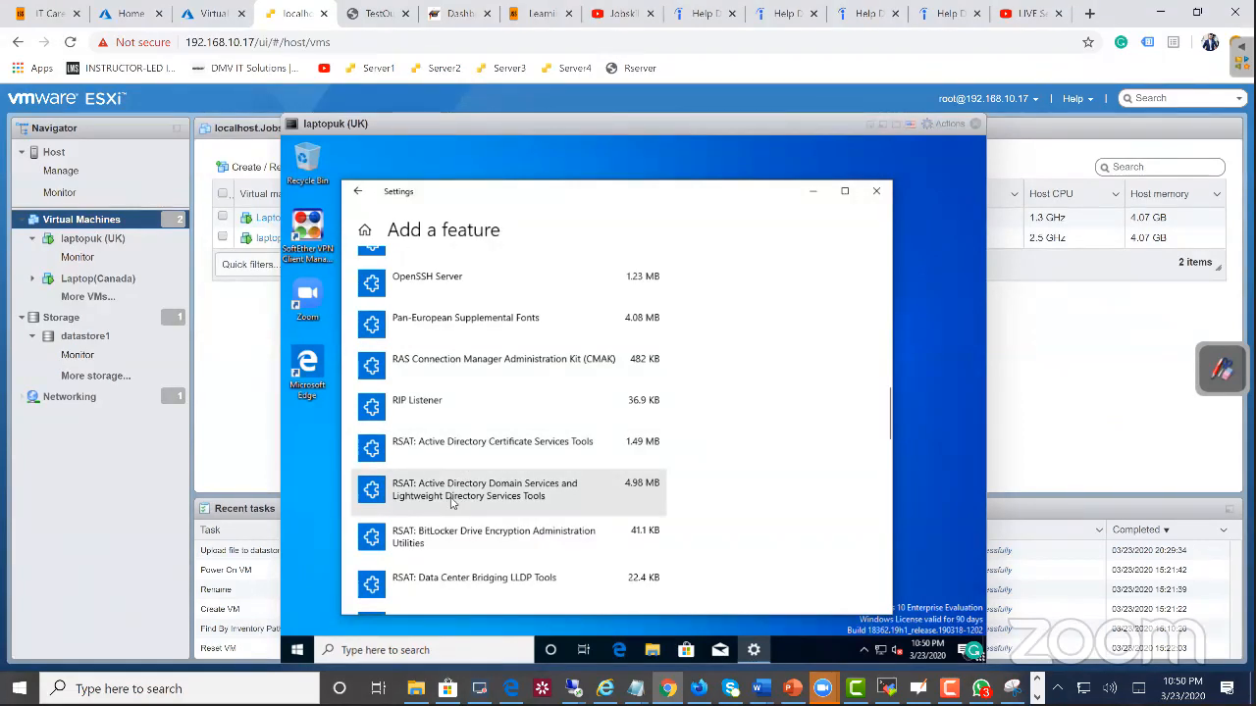
left_click(453, 496)
scroll(458, 517, "down", 1)
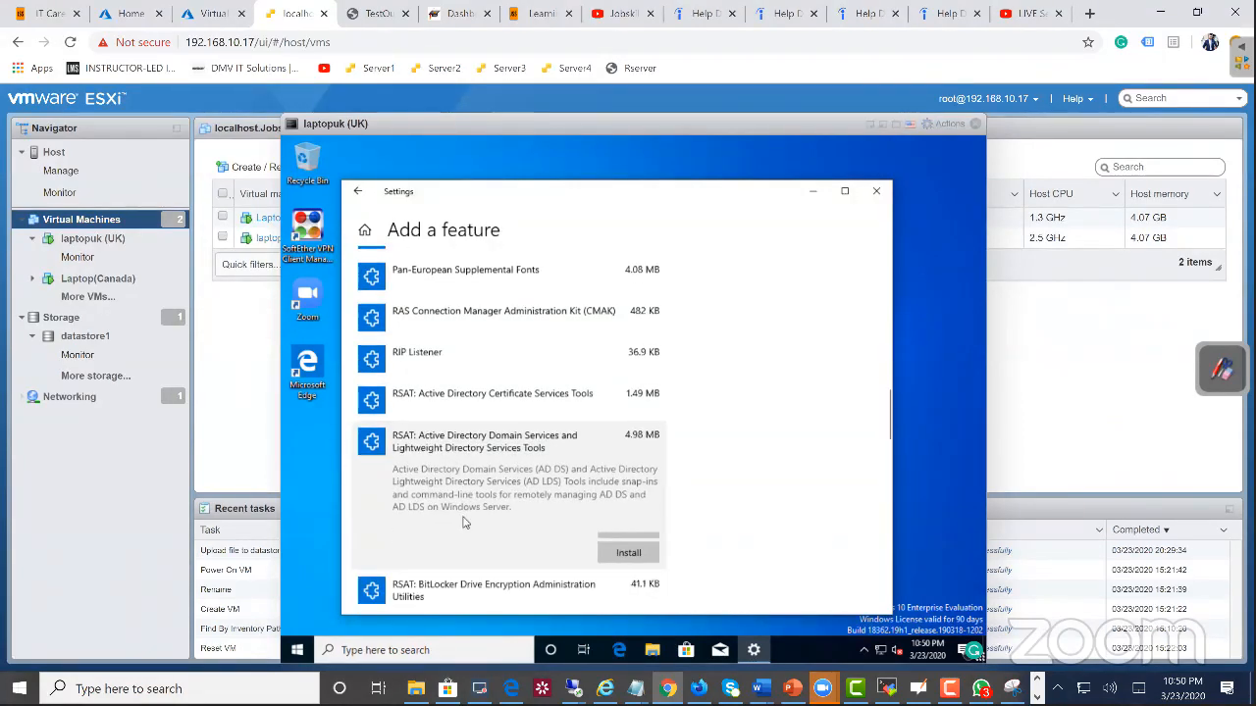
left_click(637, 540)
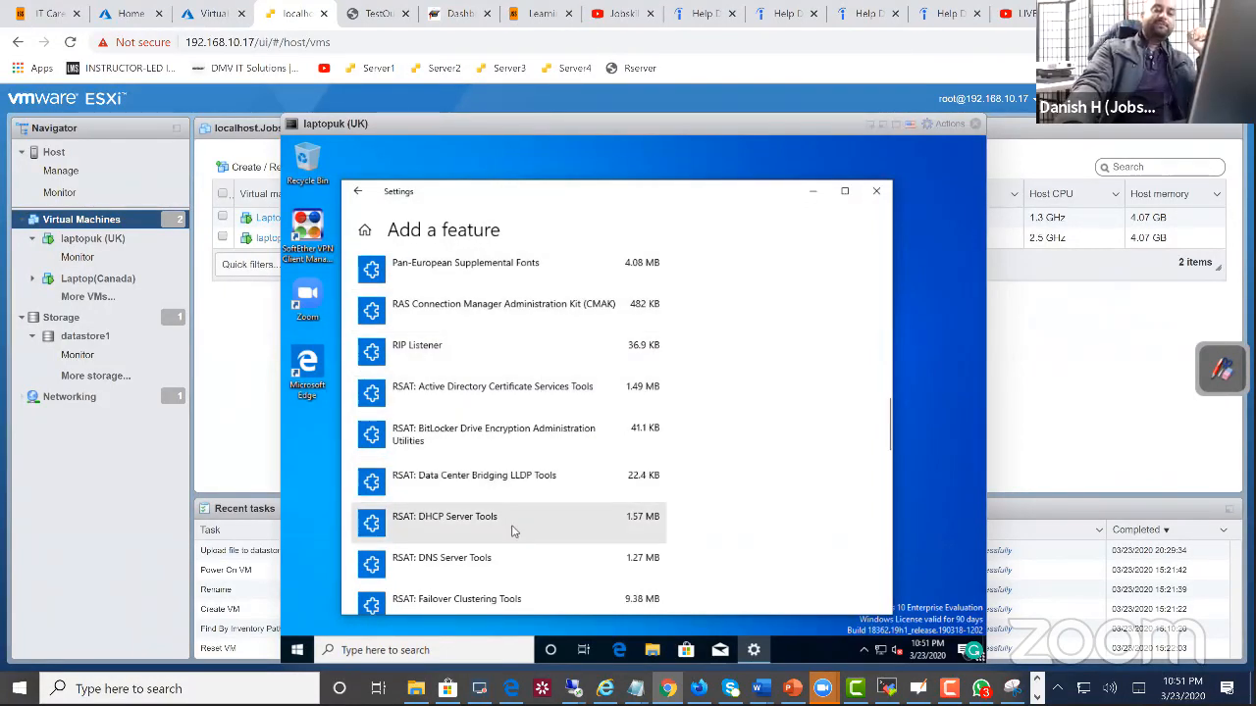
left_click(811, 191)
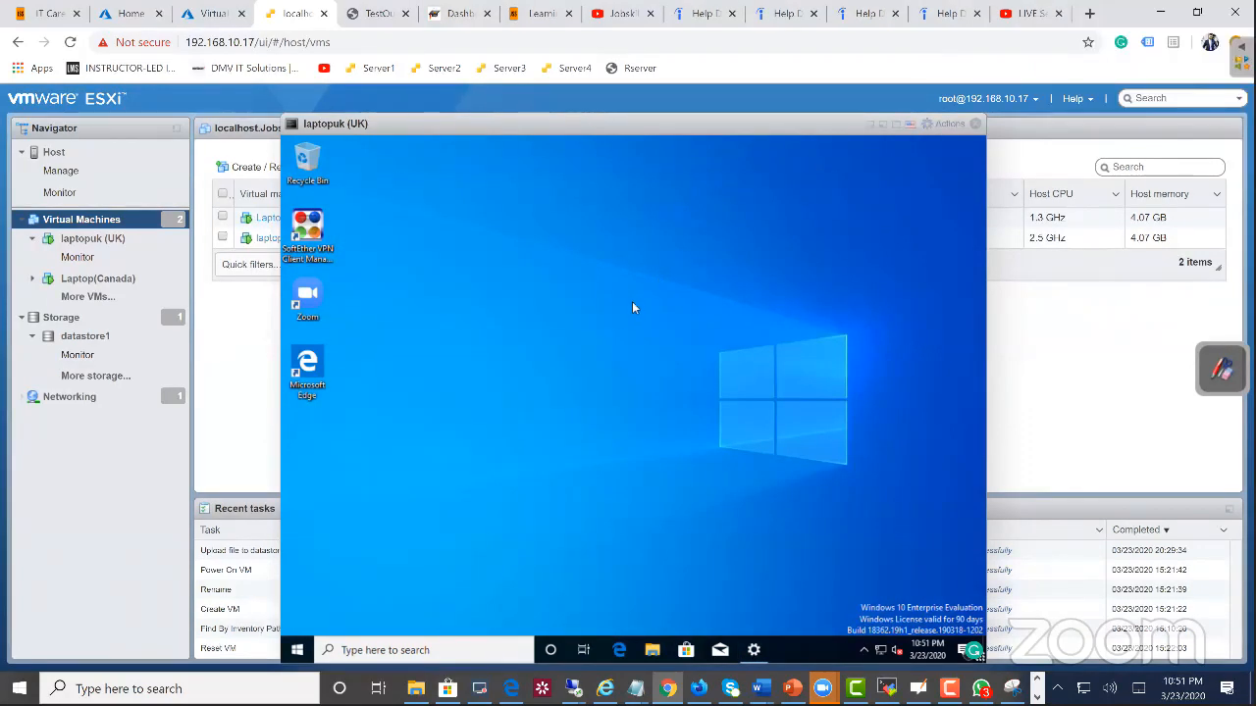
Step: Search for "windows adm", open Windows Administrative Tools to examine its shortcuts in a slightly taller window, and close it
left_click(481, 642)
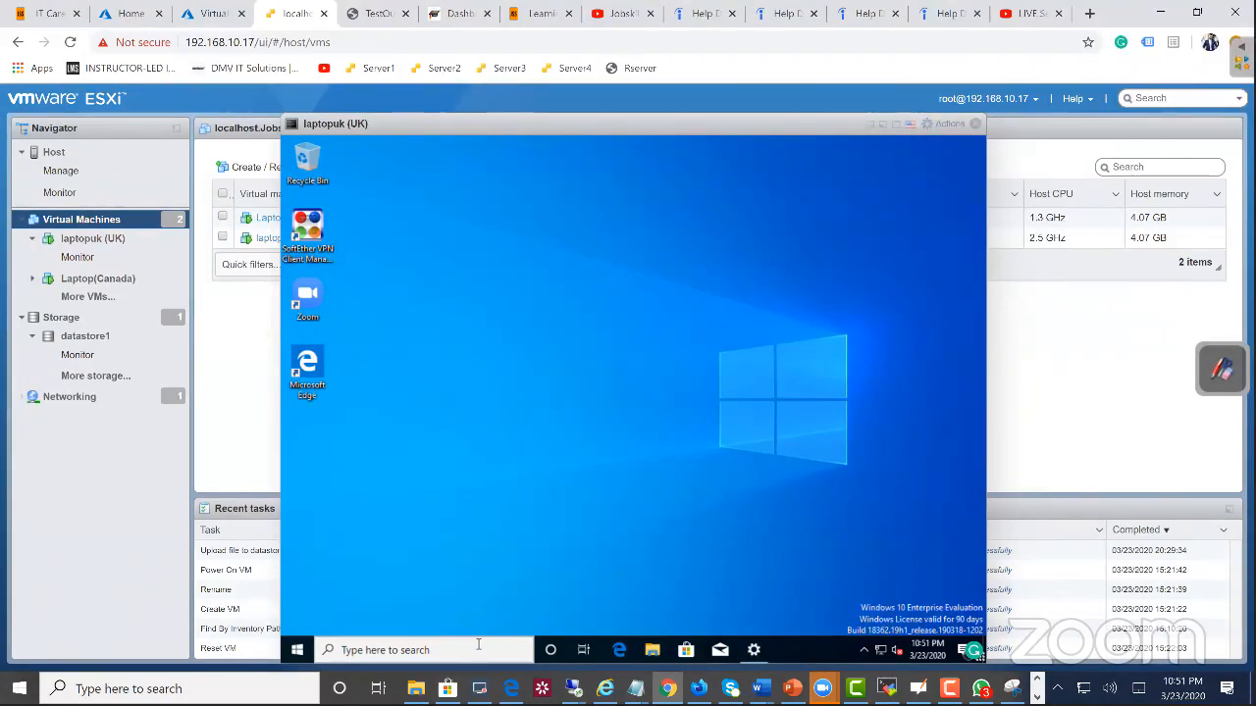
type("wo")
key("BackSpace")
type("windows")
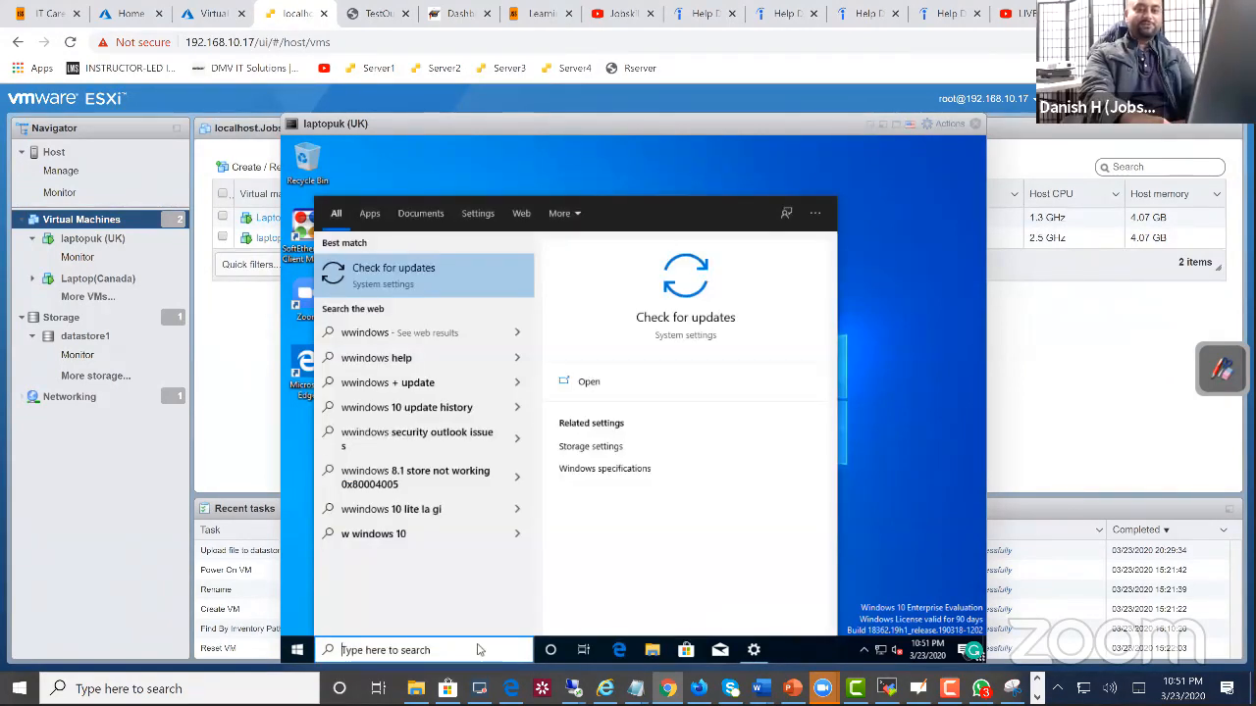
key("BackSpace")
key("BackSpace")
key("BackSpace")
key("BackSpace")
key("BackSpace")
key("BackSpace")
key("BackSpace")
key("BackSpace")
type("windows")
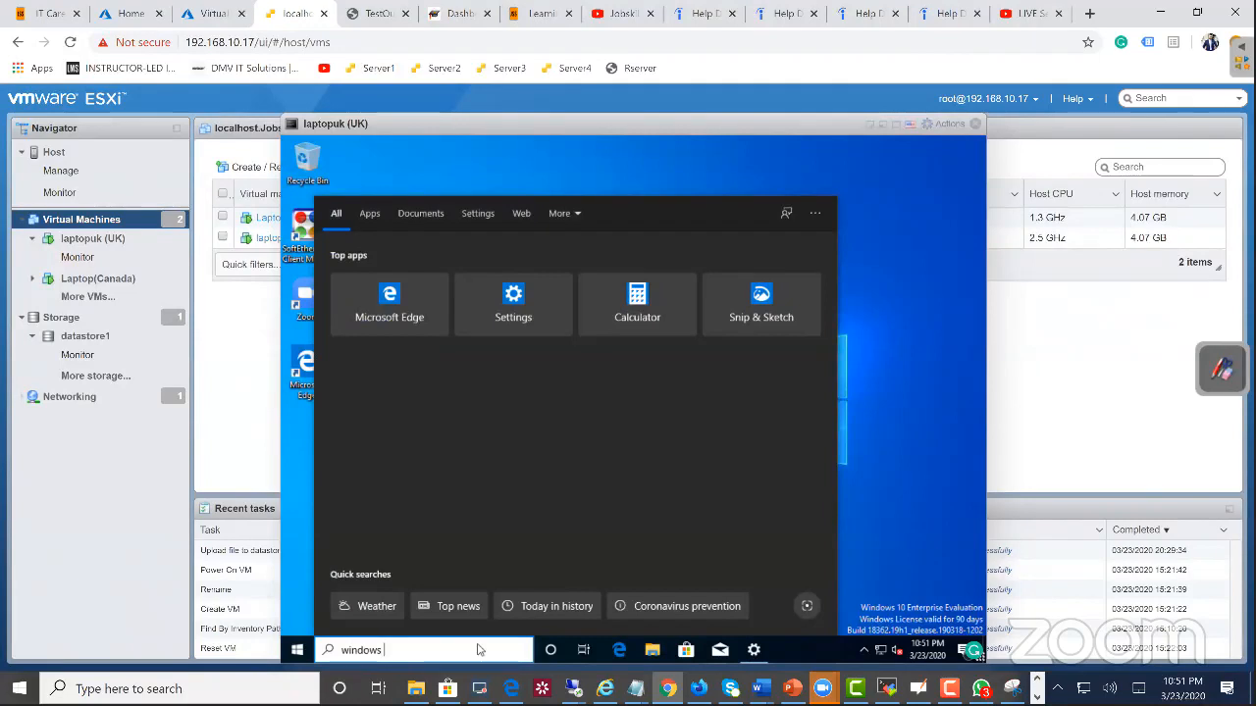
type(" adm")
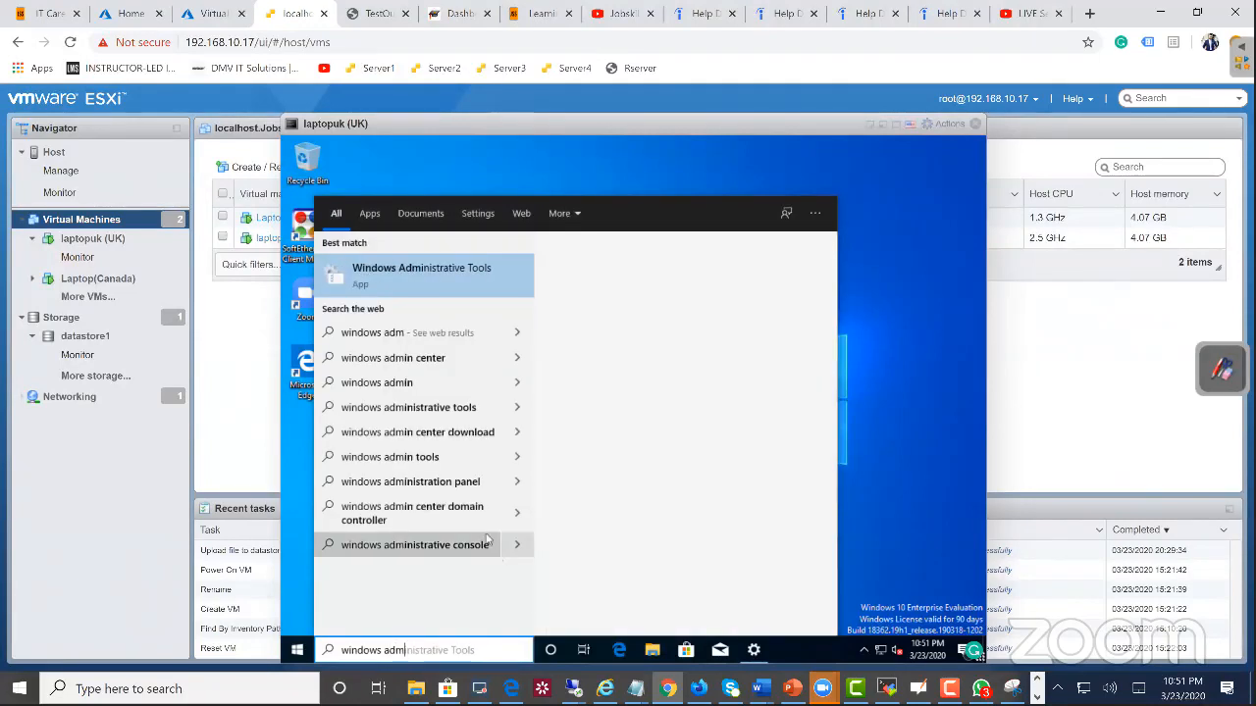
left_click(442, 286)
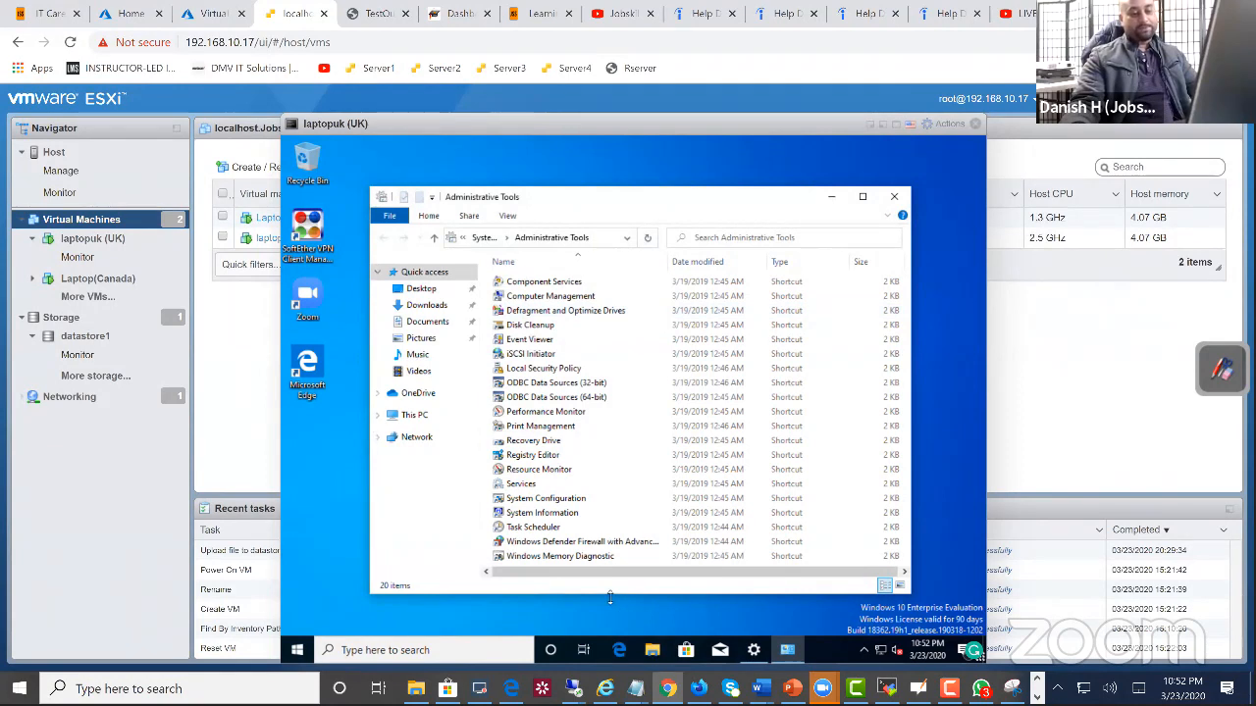
left_click_drag(600, 594, 575, 609)
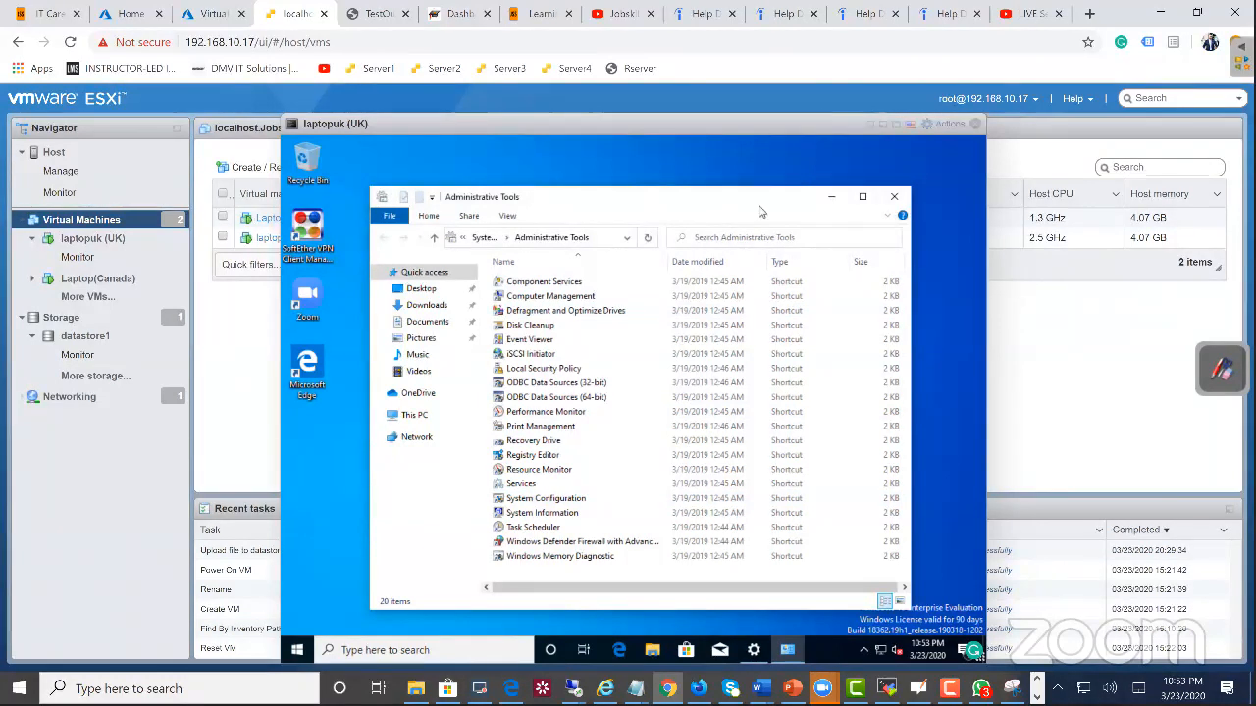
left_click(897, 200)
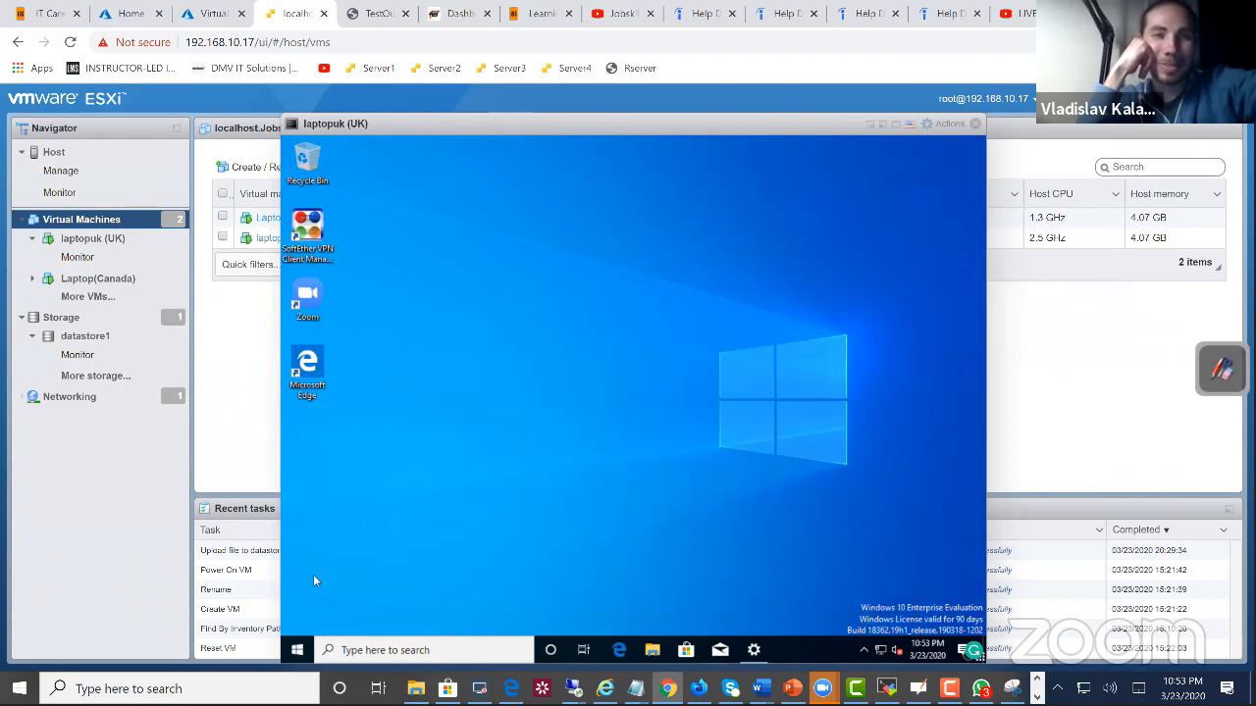
Step: Restart Windows on the laptopuk (UK) virtual machine
right_click(292, 652)
mouse_move(336, 606)
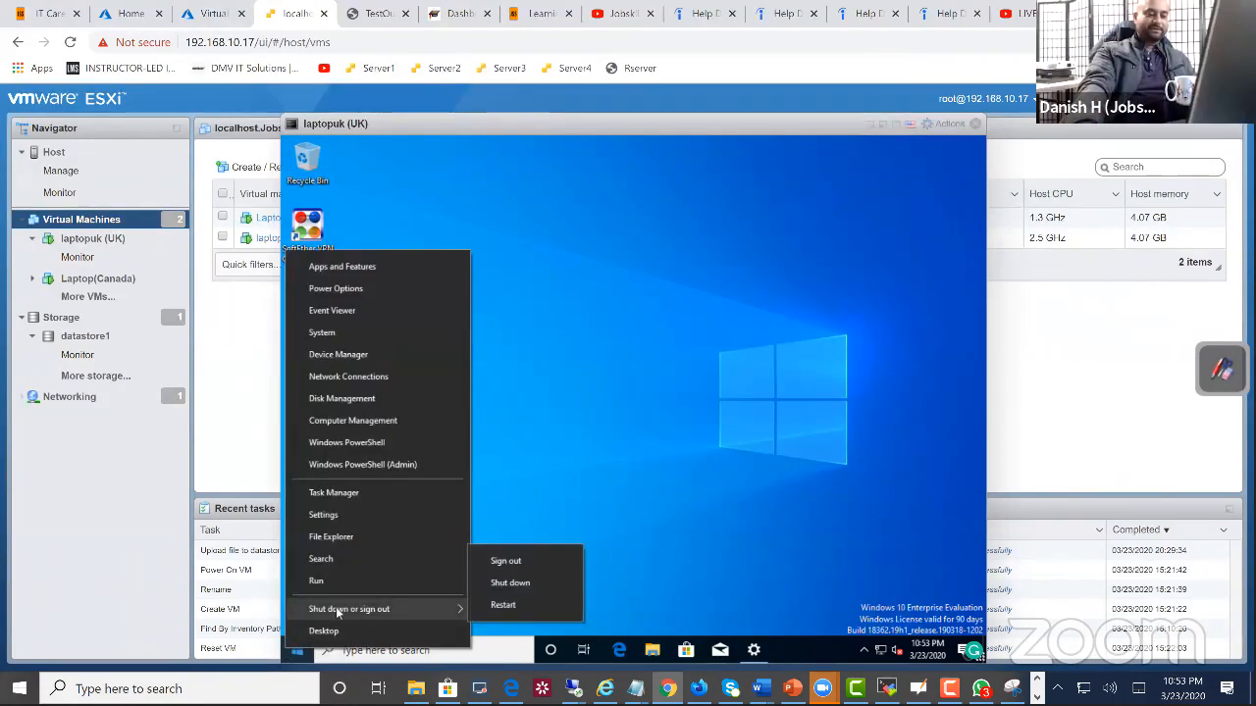
left_click(508, 604)
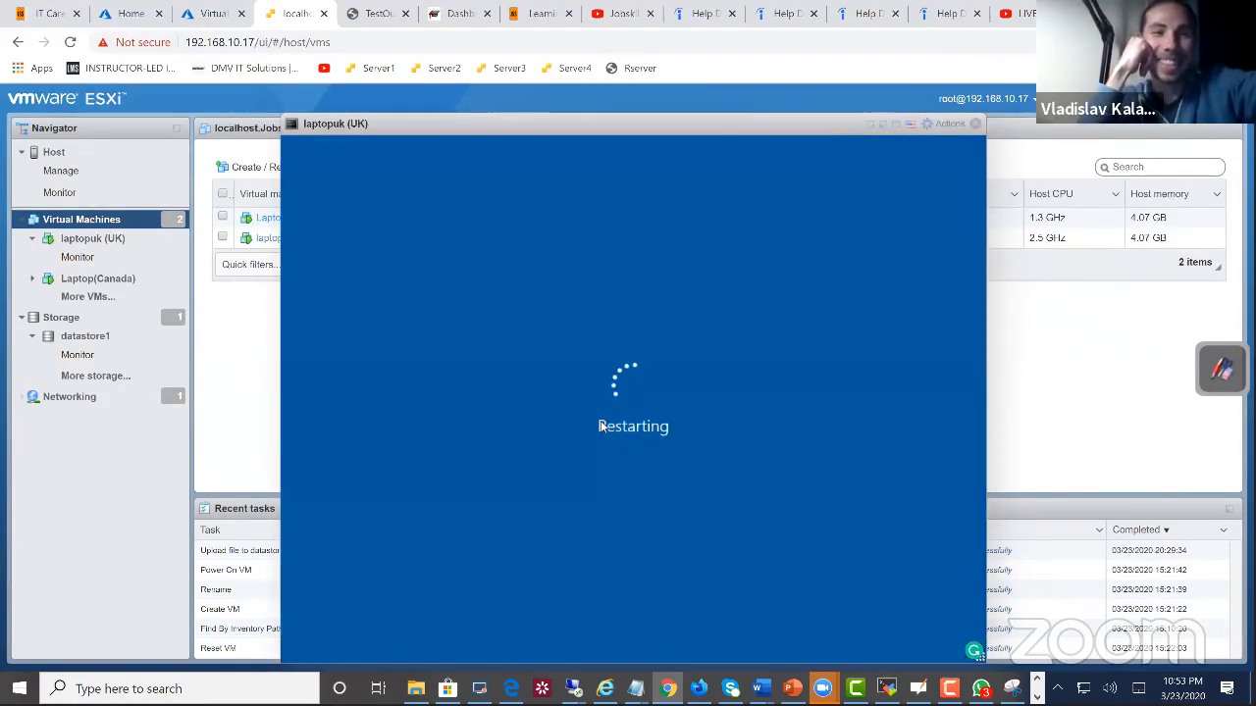
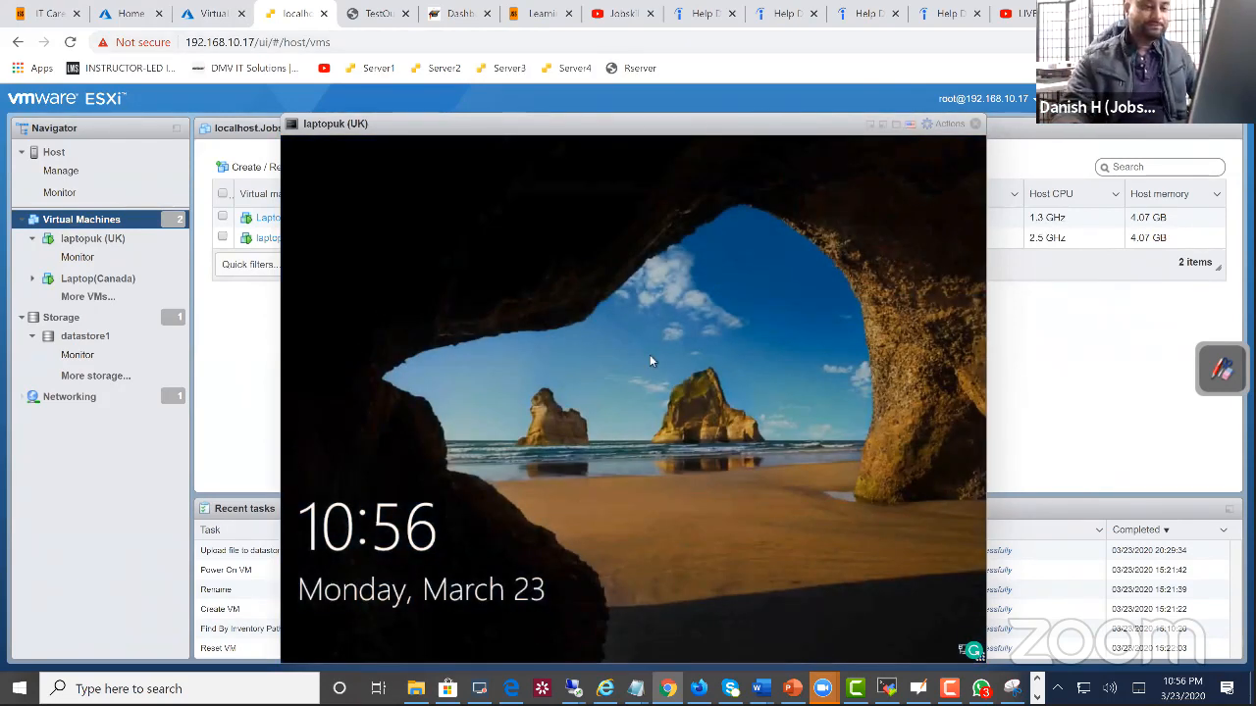
Step: Sign in to the laptopuk (UK) virtual machine as kevtech with the account password and shift its console window slightly aside
left_click(562, 495)
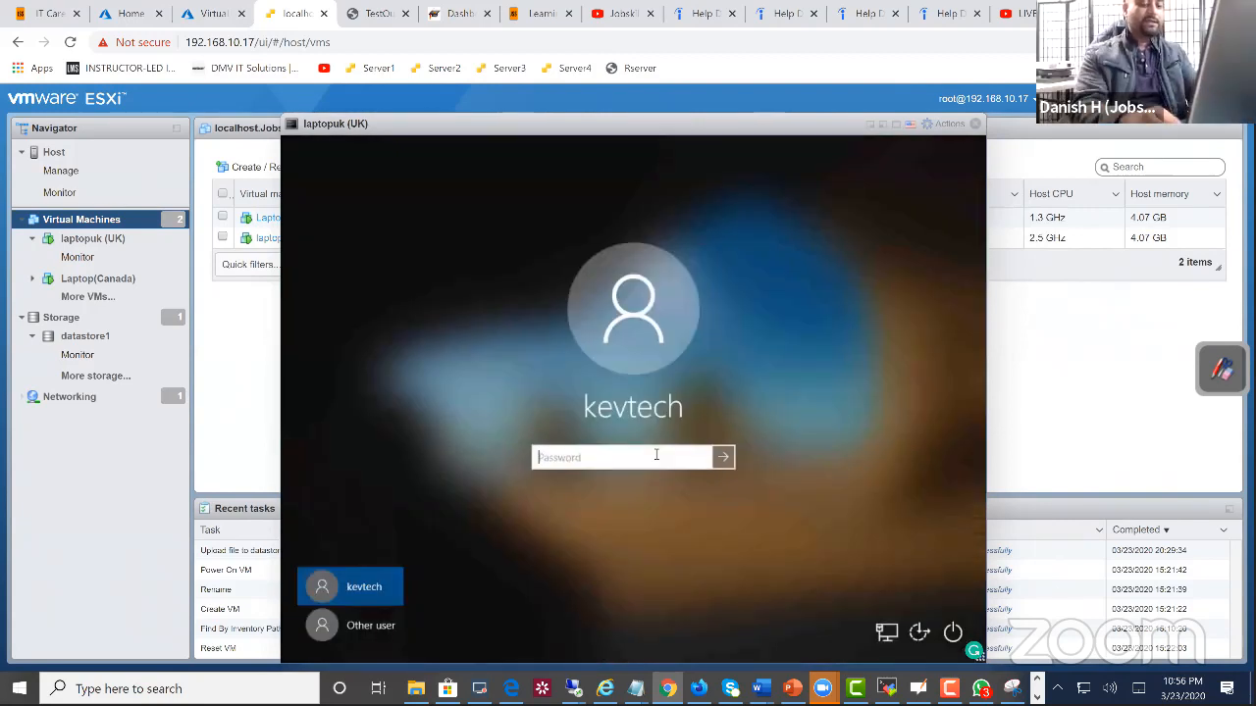
type("••••••••••")
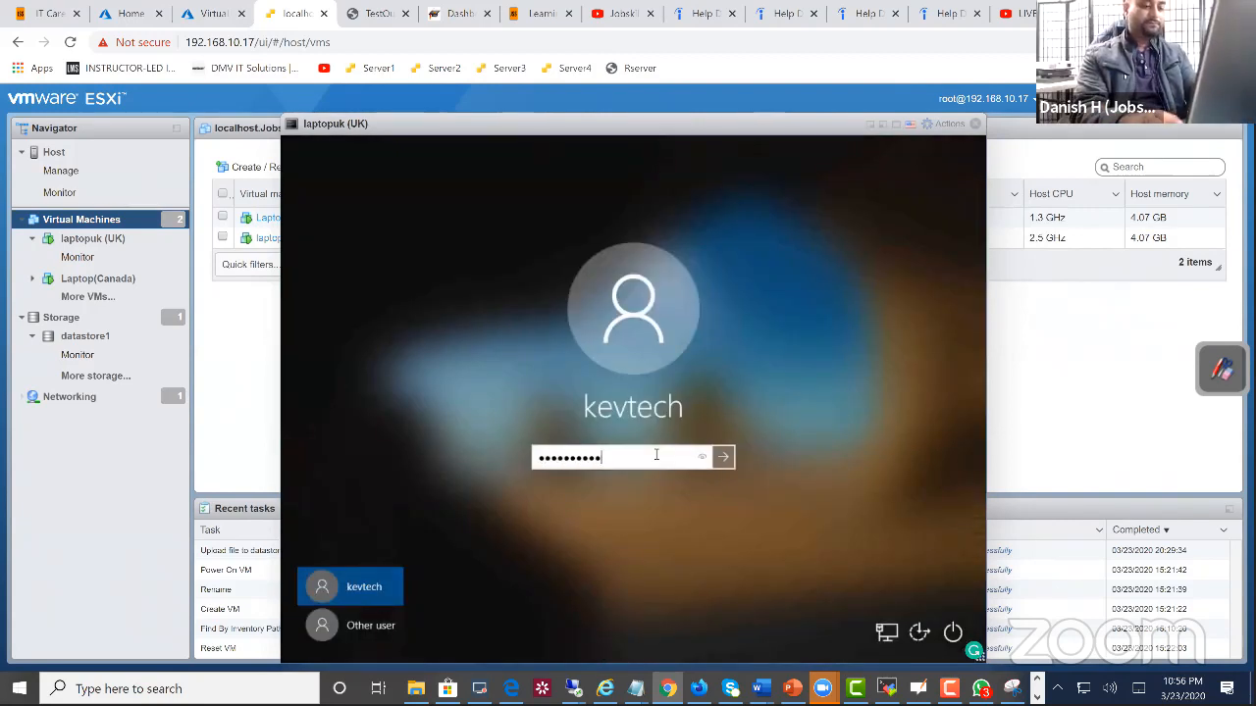
key("Return")
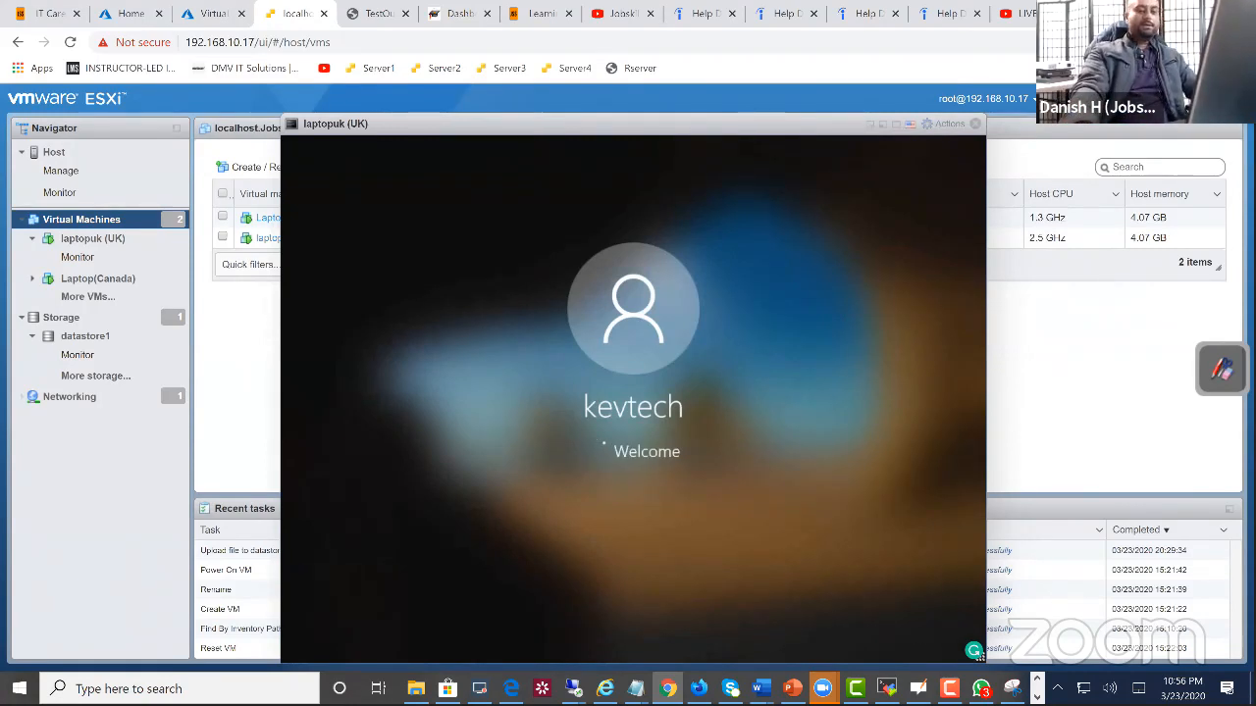
left_click_drag(655, 127, 610, 128)
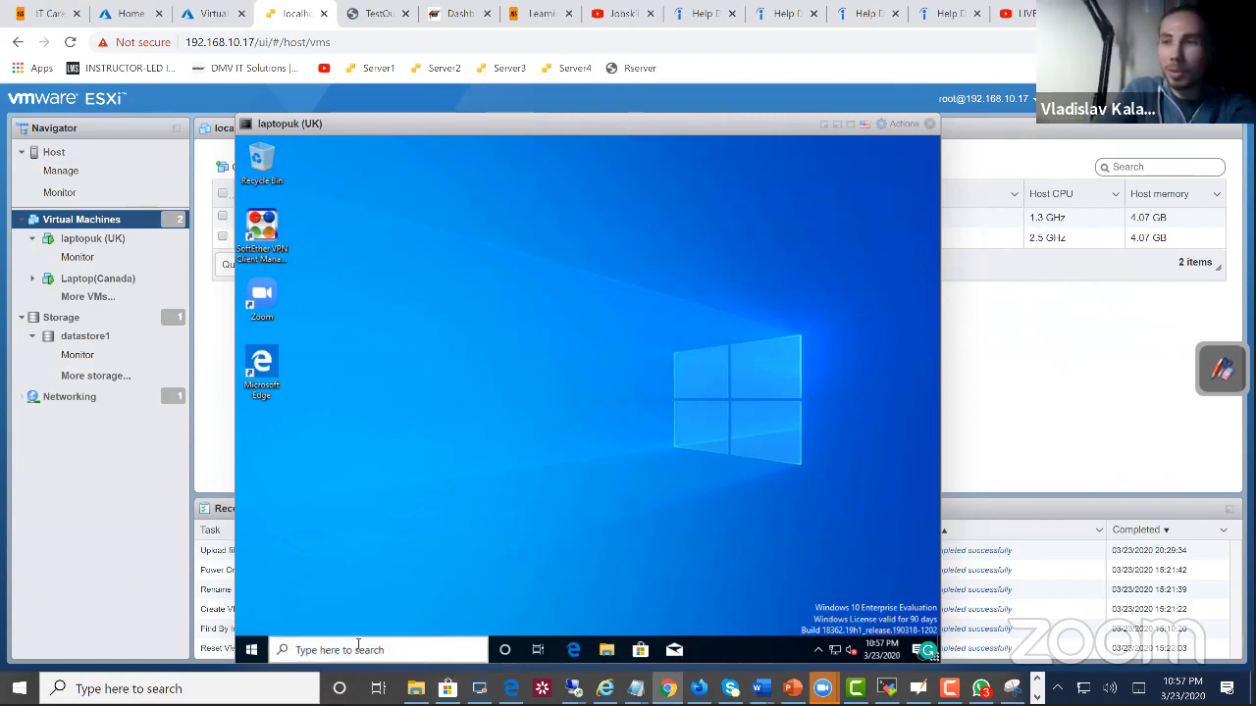
Step: Search the laptop for "windows", open Windows Administrative Tools, and launch Active Directory Users and Computers
left_click(393, 650)
type("windows")
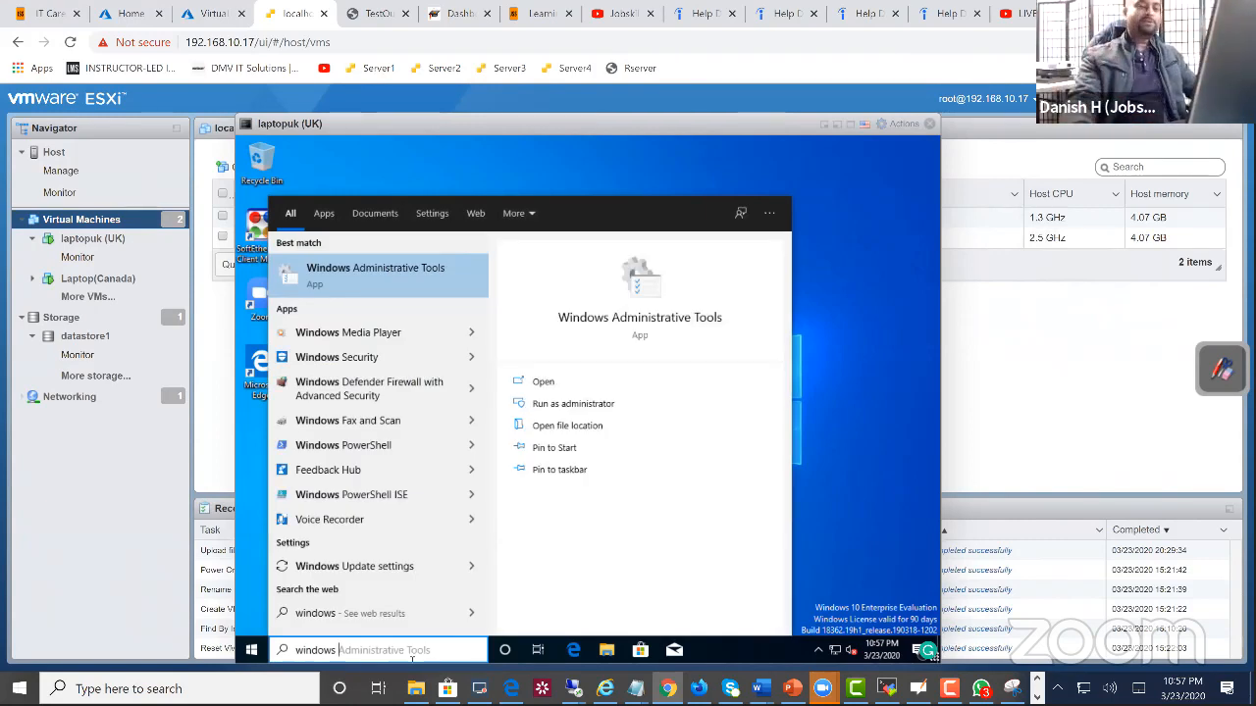
left_click(413, 275)
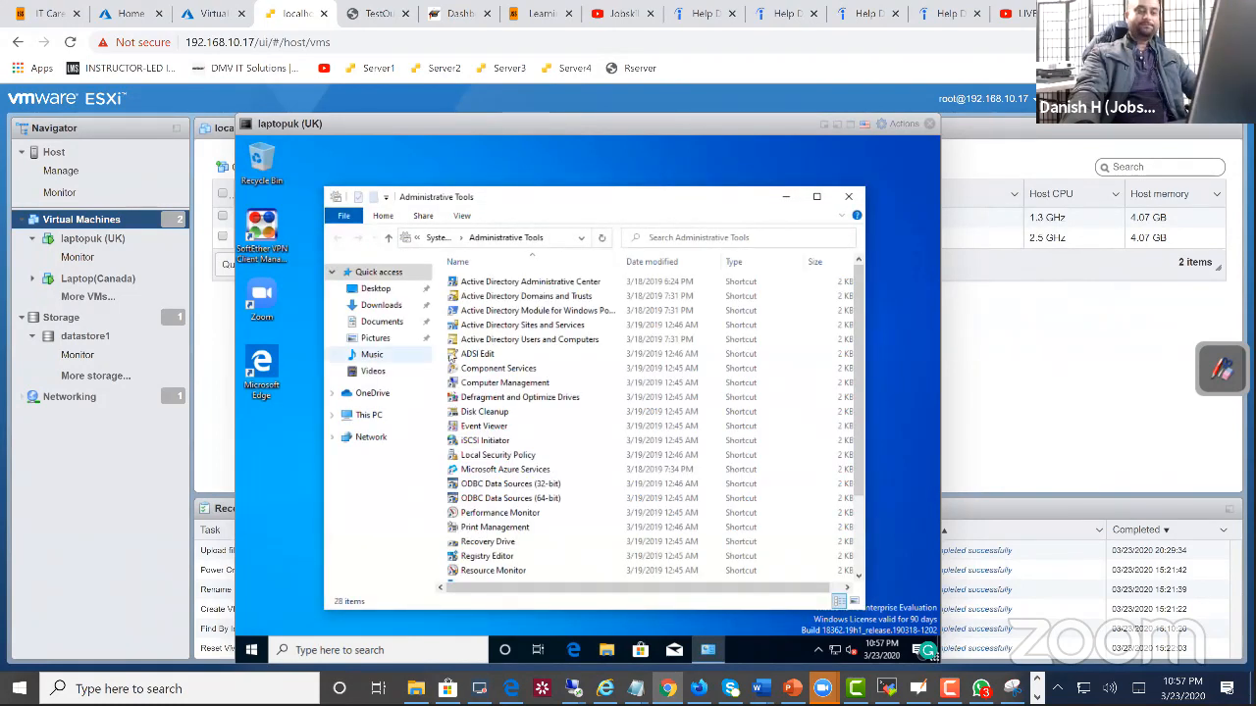
left_click(498, 340)
double_click(498, 340)
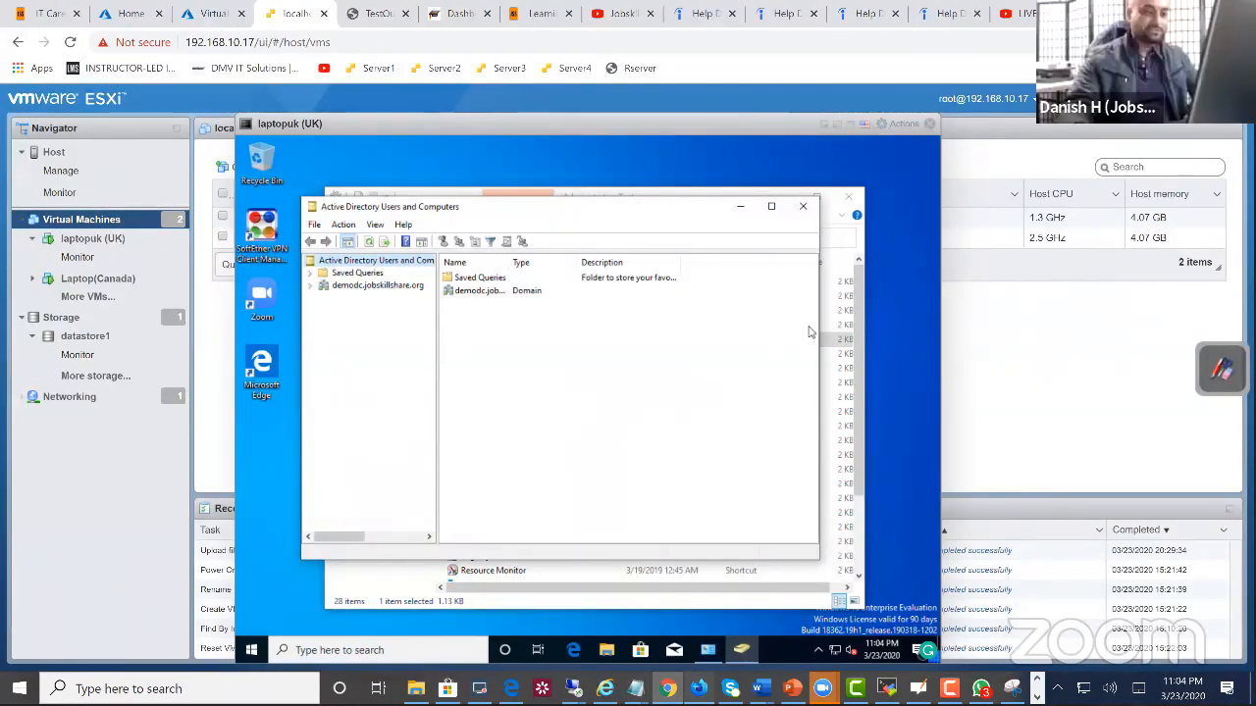
Step: Switch to Firefox, search YouTube for "kevtech", and highlight the title of the video "IT: IT Support Remote Issues I'm Seeing"
left_click(699, 688)
scroll(457, 218, "up", 4)
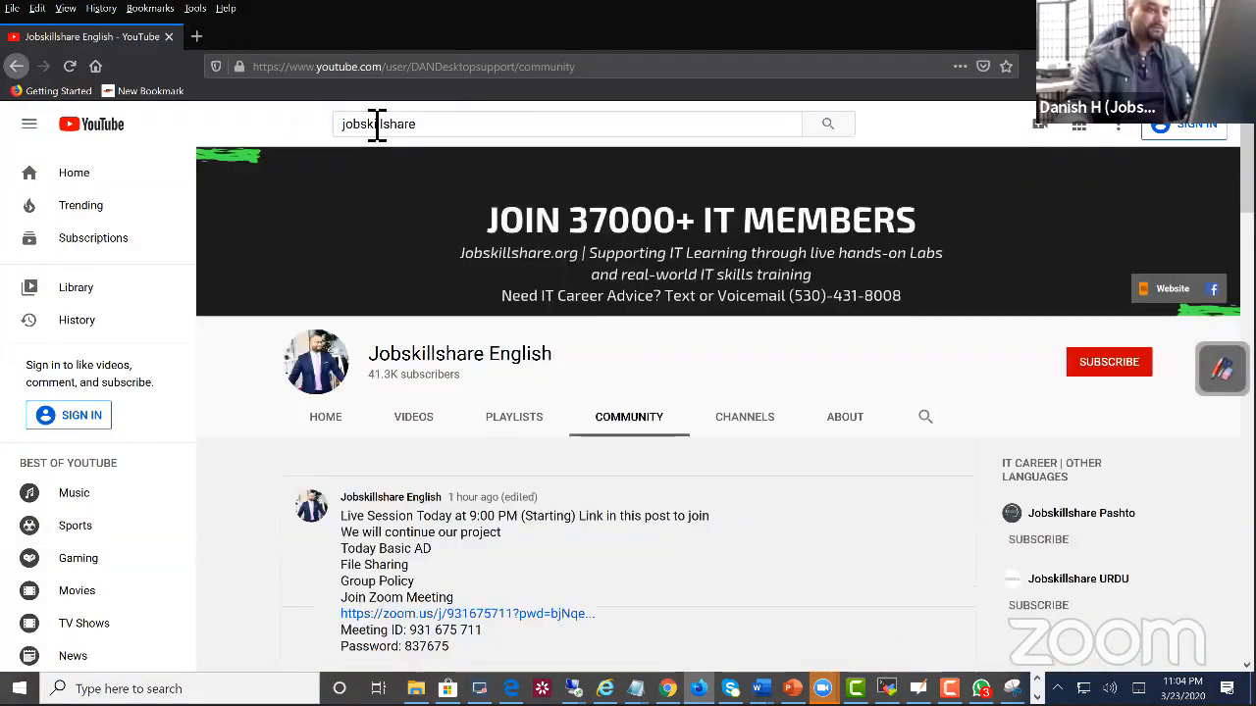
left_click(380, 126)
left_click_drag(421, 132, 310, 128)
key("ctrl+a")
type("kecv")
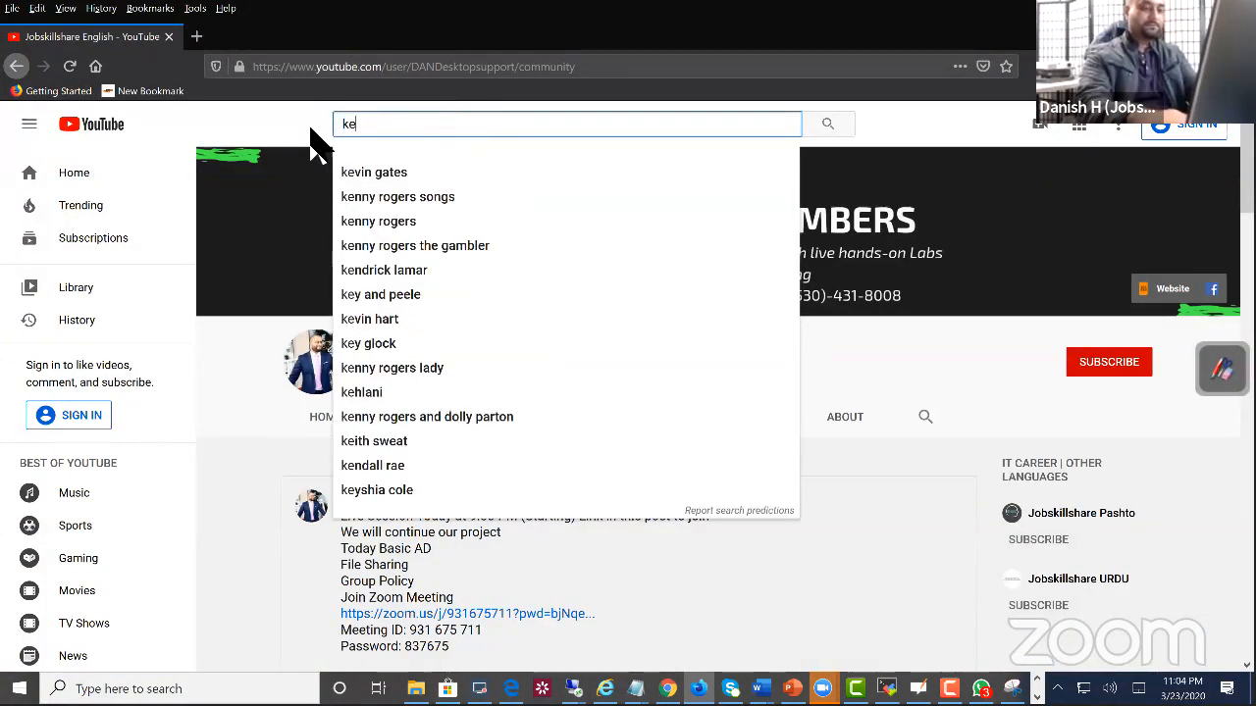
key("BackSpace")
key("BackSpace")
type("vtec")
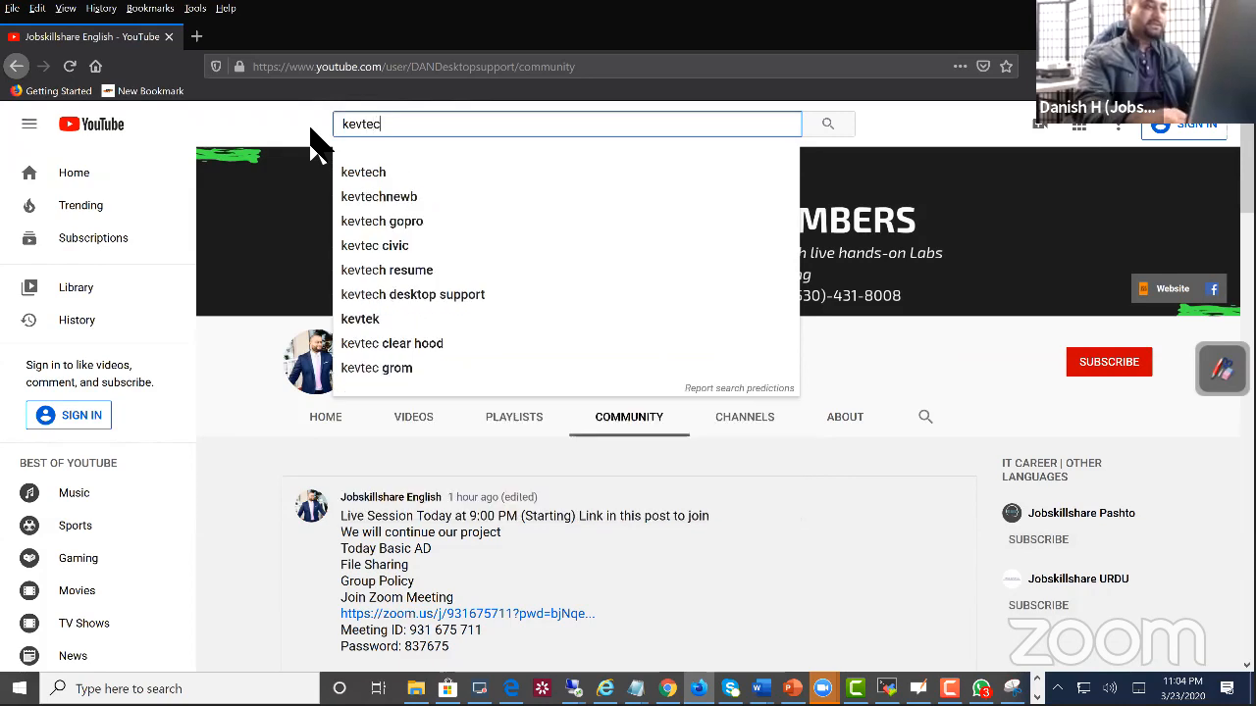
type("h")
key("Return")
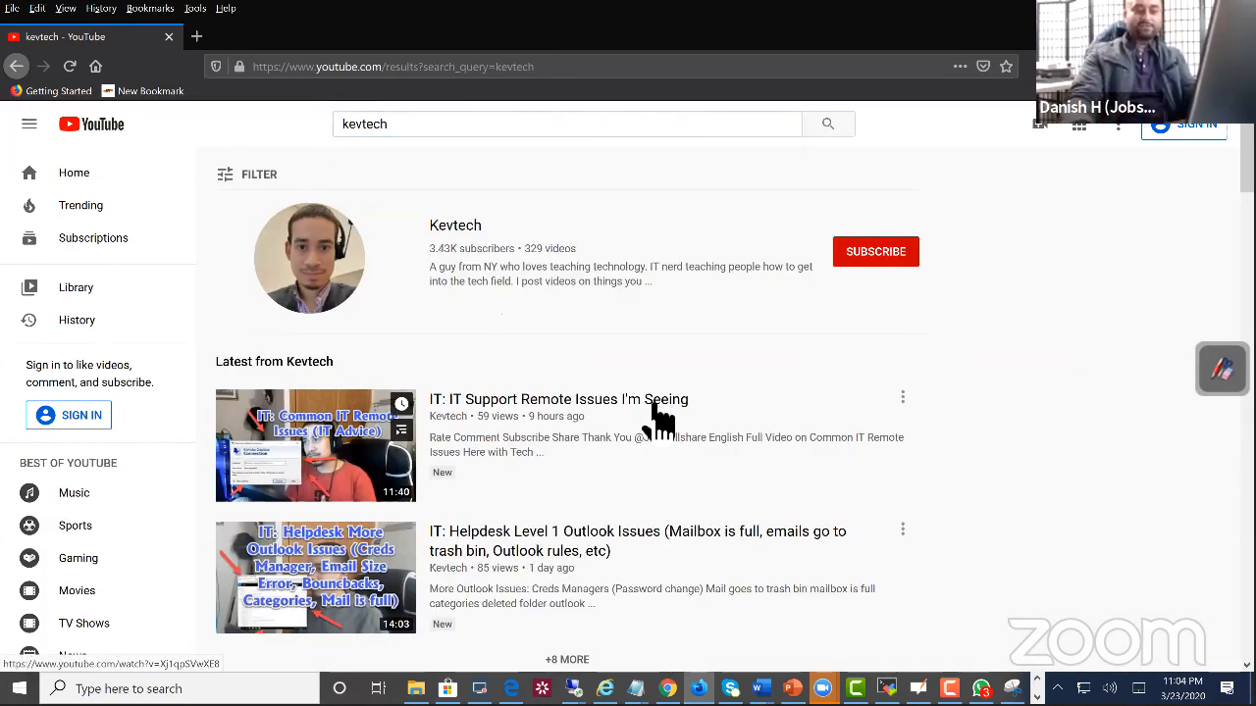
scroll(686, 373, "down", 2)
left_click_drag(719, 326, 429, 312)
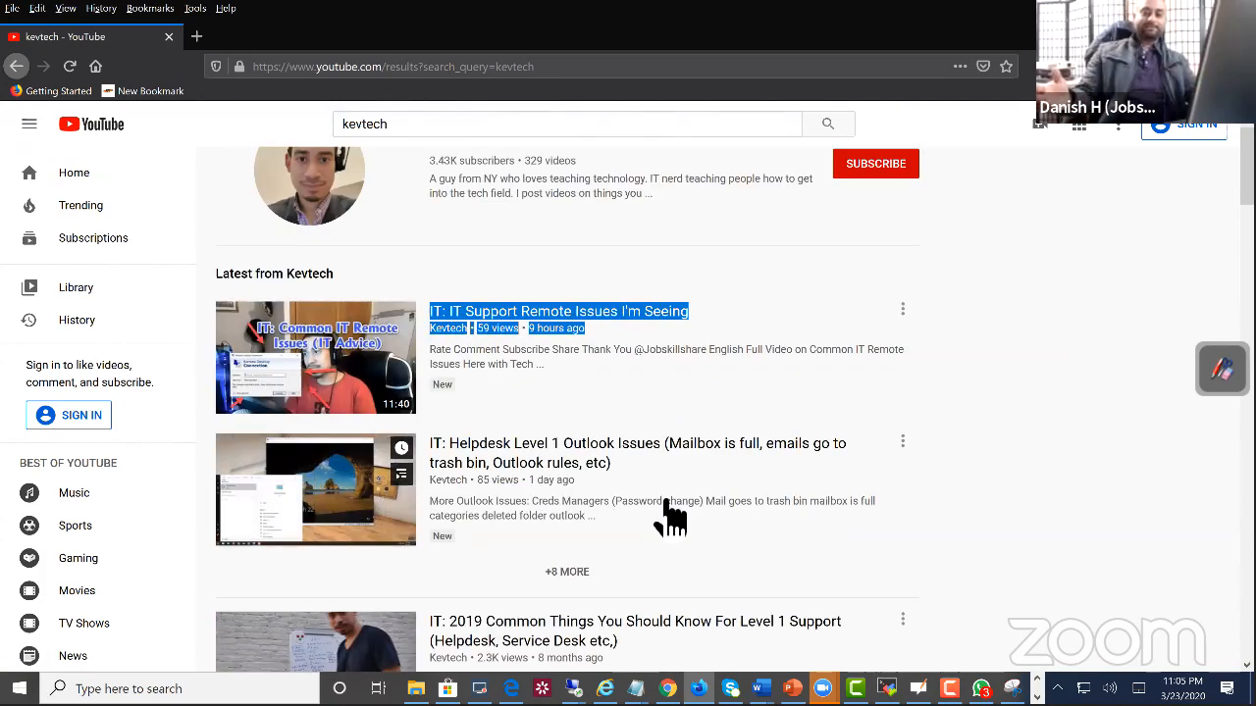